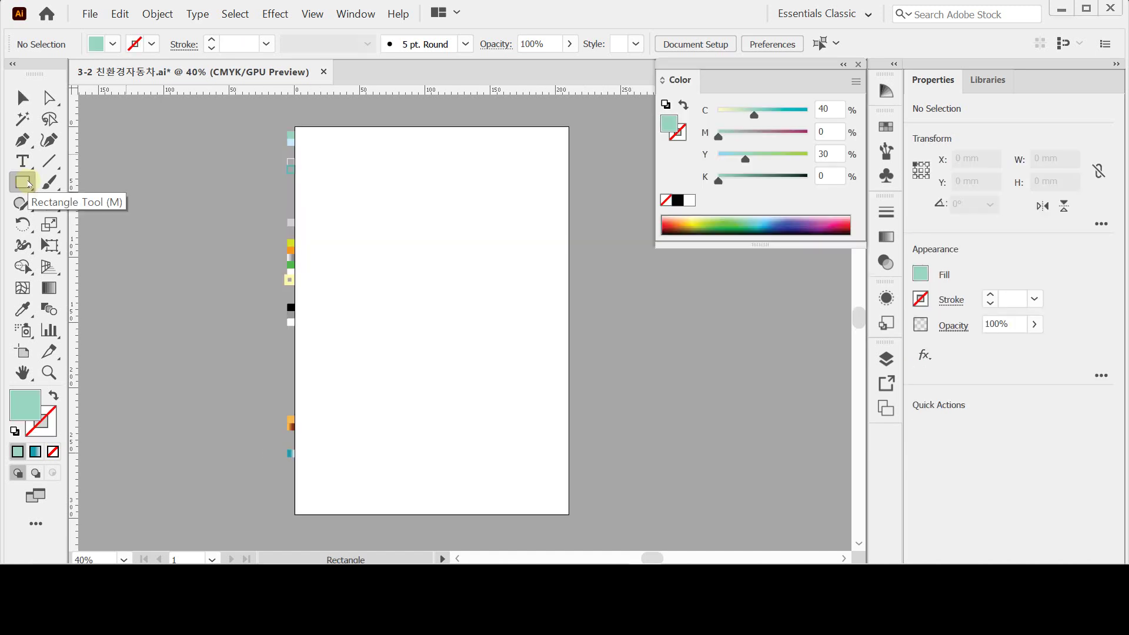
Draw a 210 × 297 mm rectangle from the artboard's upper-left corner, covering the whole page in the current green fill.
{"action": "left_click", "coordinate": [22, 183]}
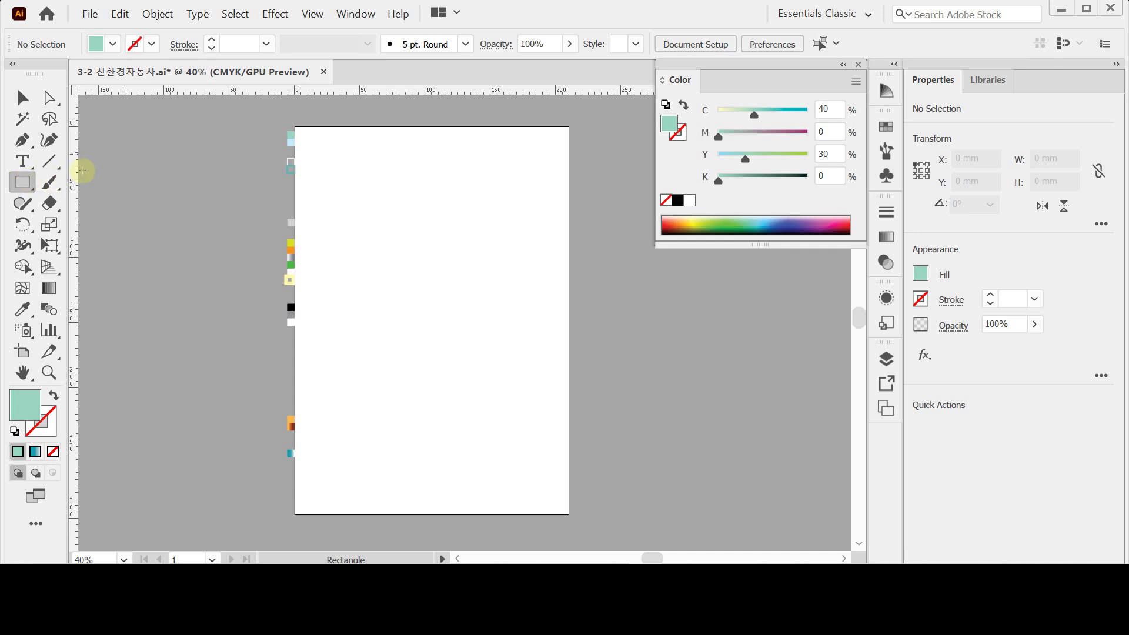
{"action": "left_click", "coordinate": [295, 126]}
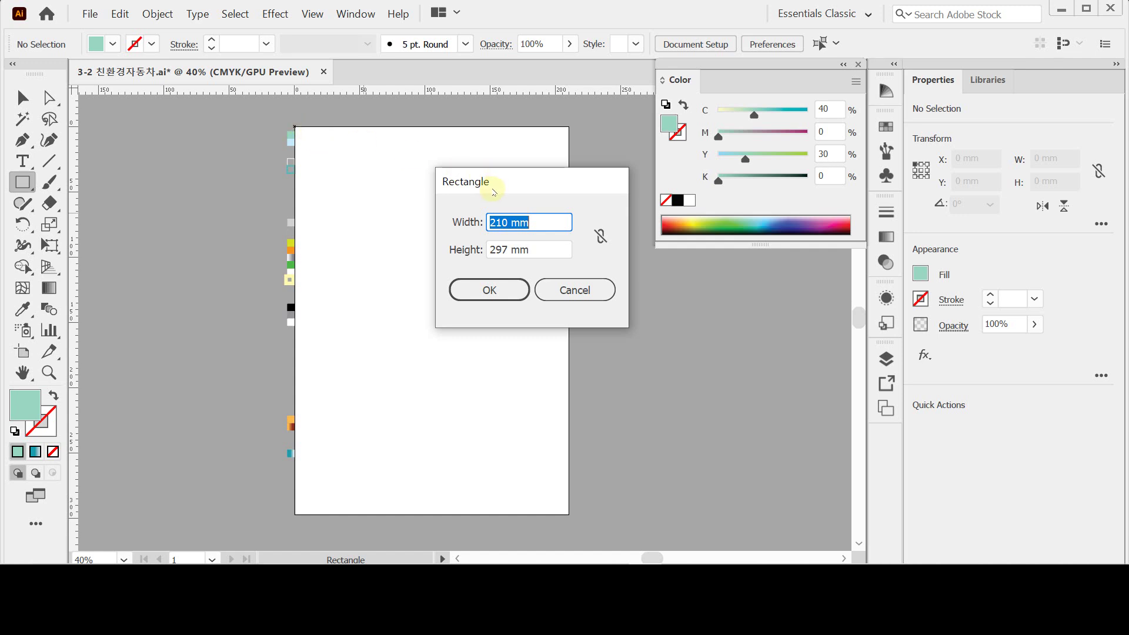
{"action": "left_click", "coordinate": [541, 221]}
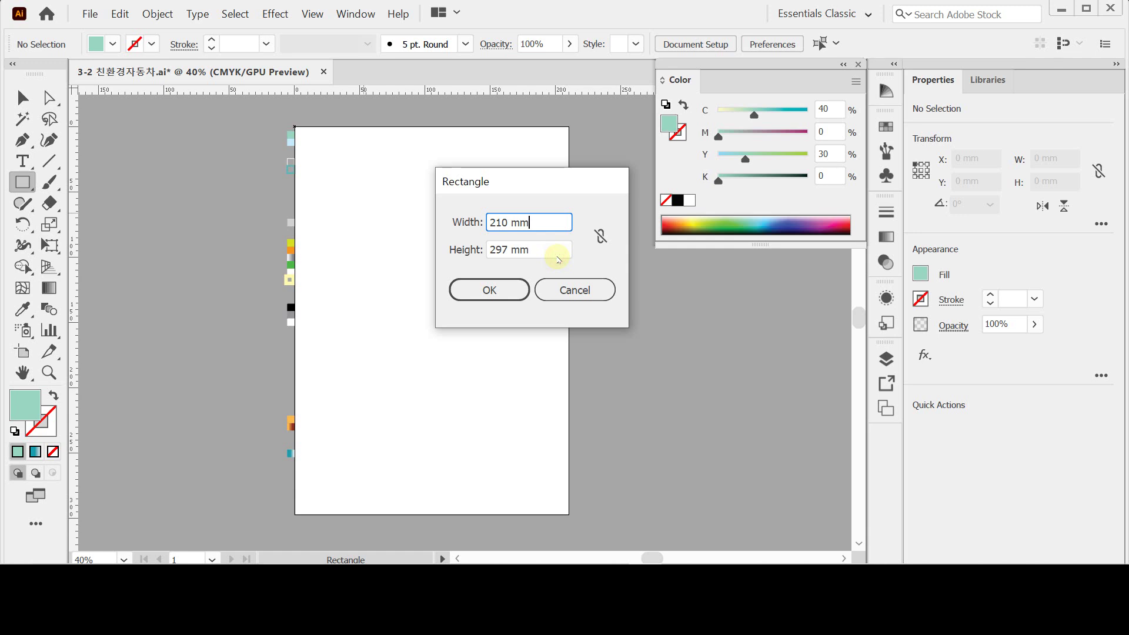
{"action": "left_click", "coordinate": [491, 289]}
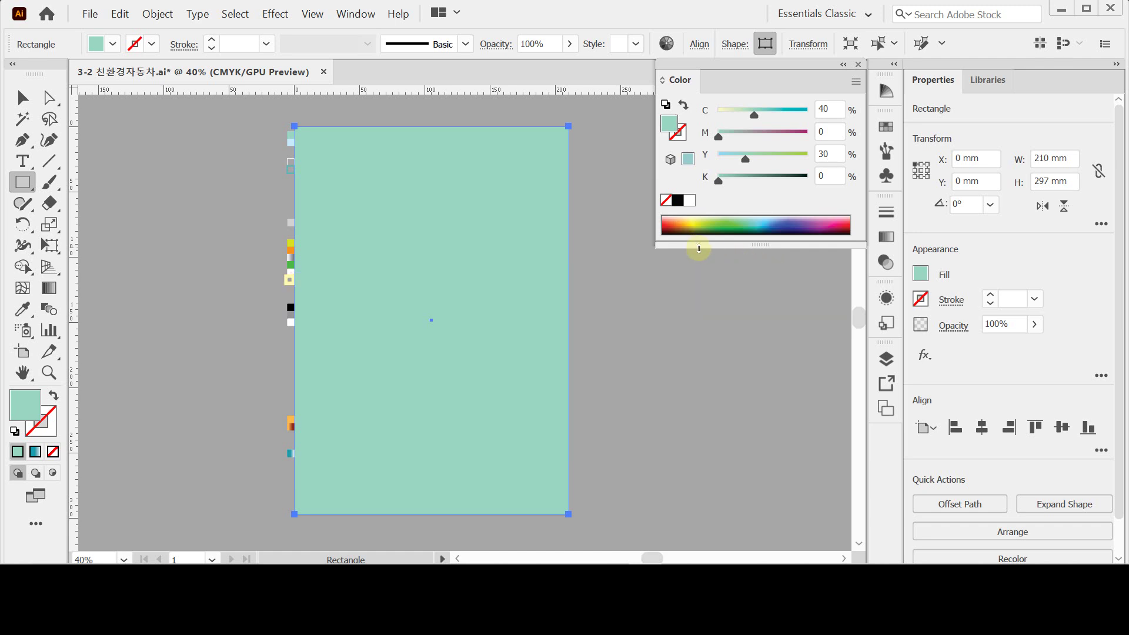
{"action": "key", "text": "ctrl"}
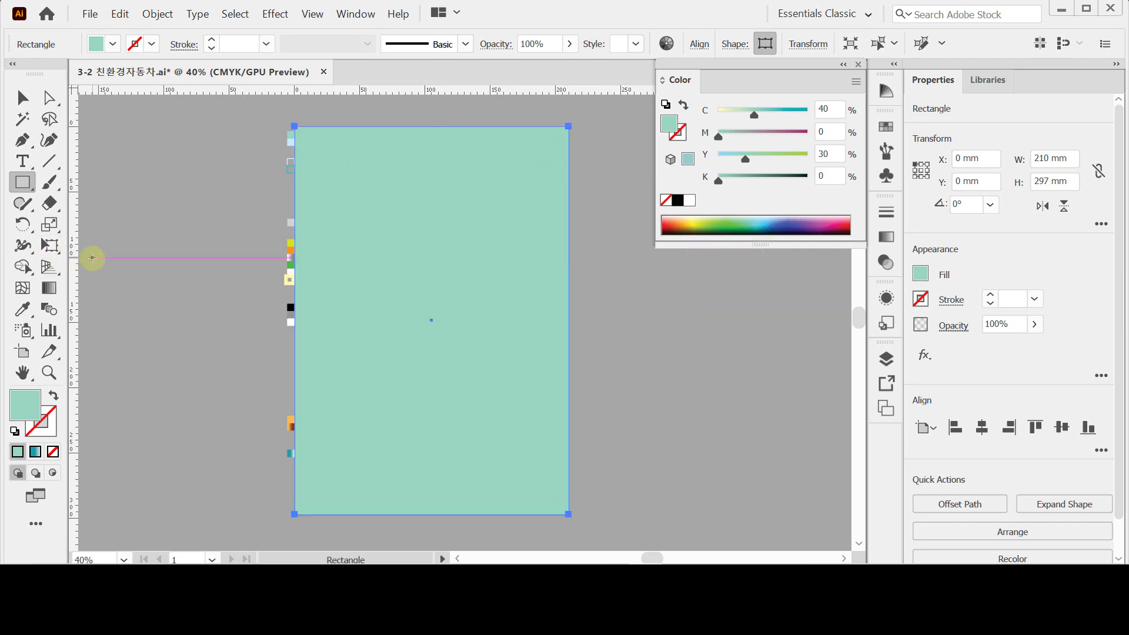
Add two Mesh tool points to the green rectangle, one near its upper-left corner and one in its lower-right area.
{"action": "left_click", "coordinate": [22, 289]}
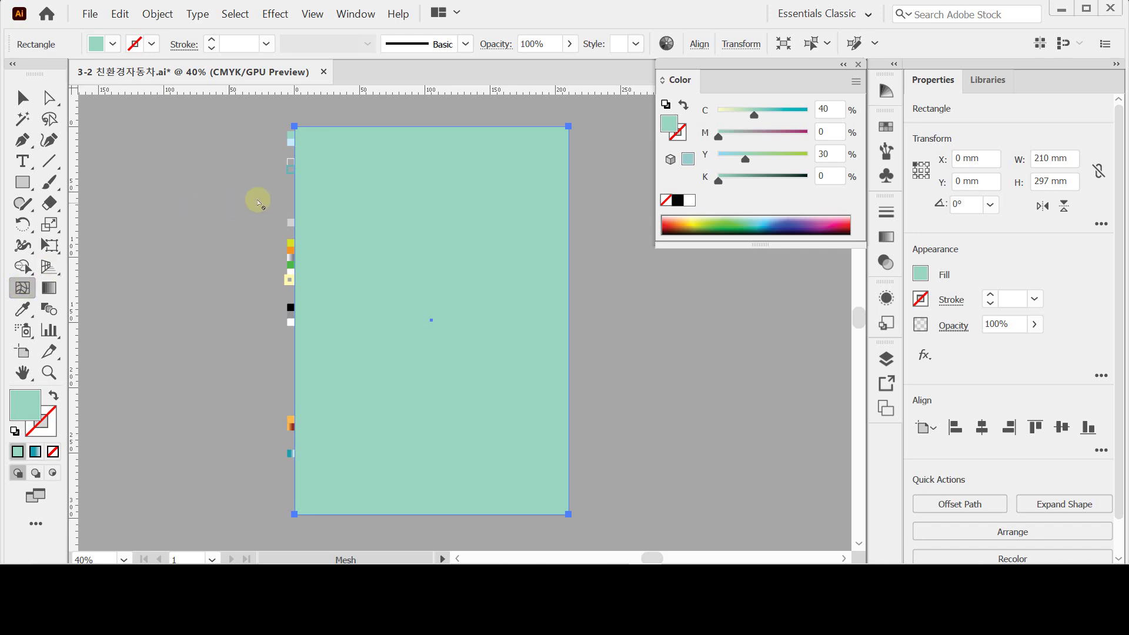
{"action": "left_click", "coordinate": [342, 179]}
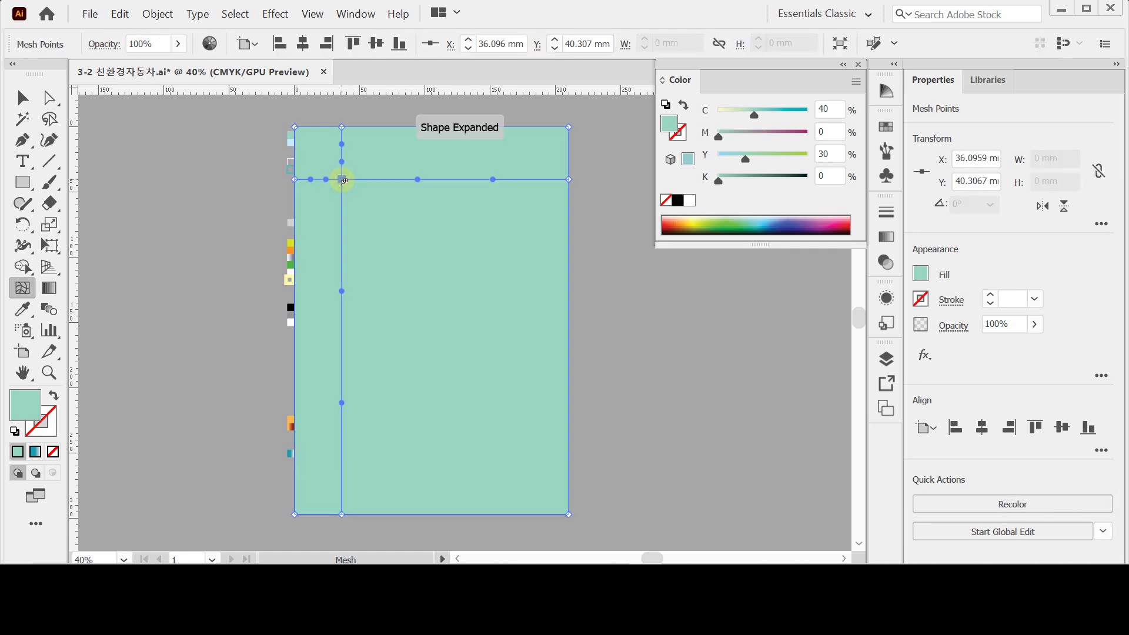
{"action": "left_click", "coordinate": [519, 360]}
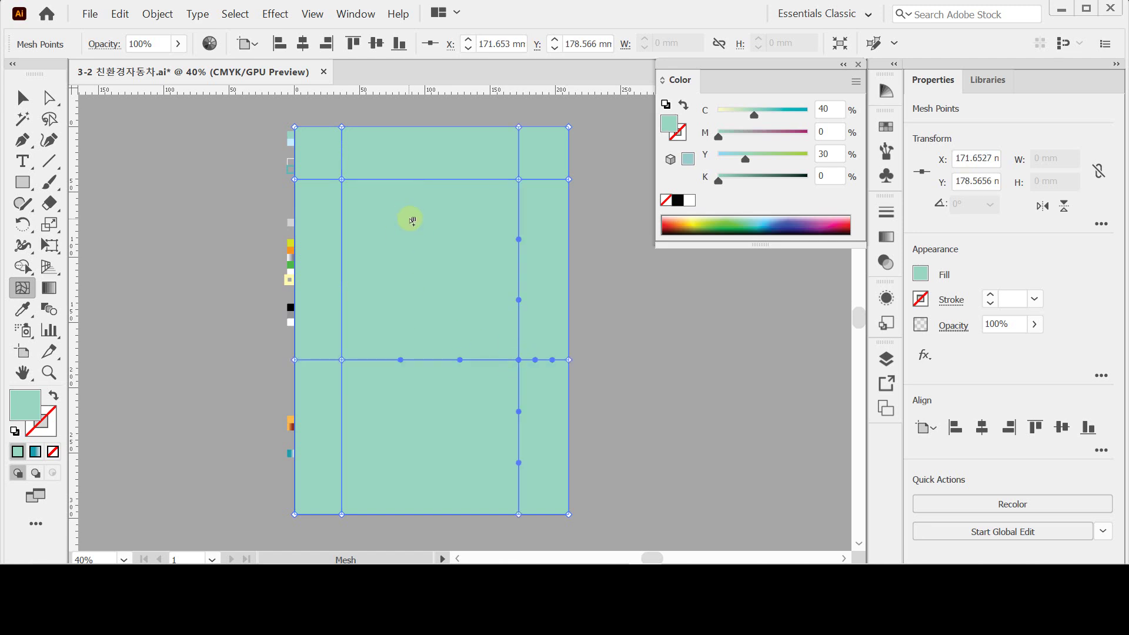
Colour the mesh's upper-right inner intersection point light blue with C 20, M 0, Y 0, K 0.
{"action": "left_click", "coordinate": [519, 179]}
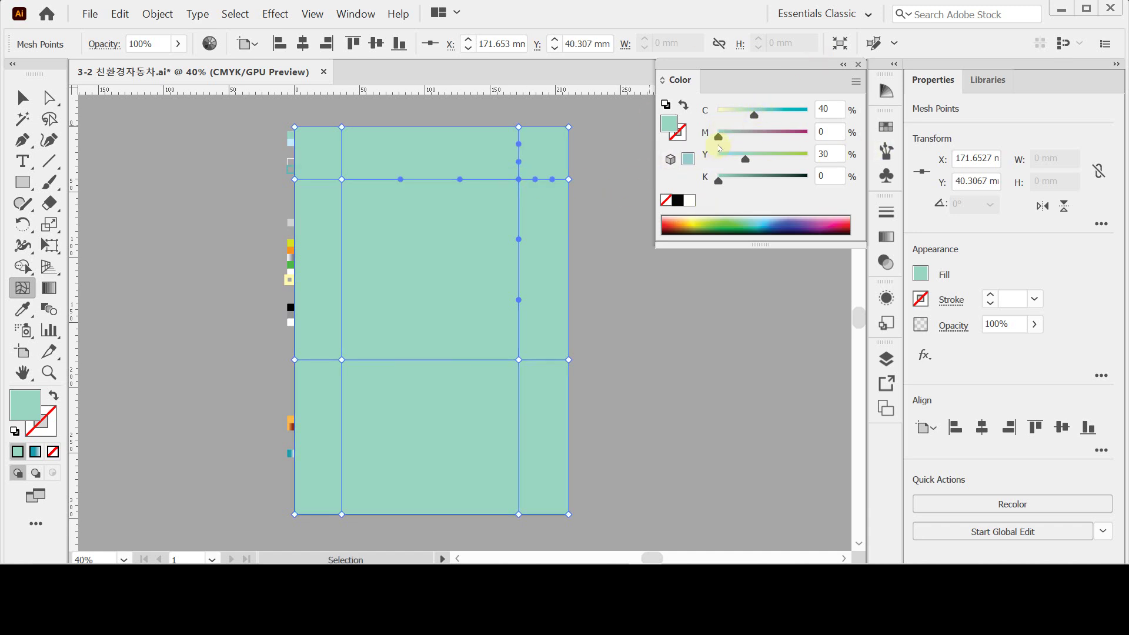
{"action": "left_click_drag", "start_coordinate": [745, 159], "coordinate": [718, 159]}
{"action": "left_click", "coordinate": [841, 105]}
{"action": "type", "text": "20"}
{"action": "key", "text": "Return"}
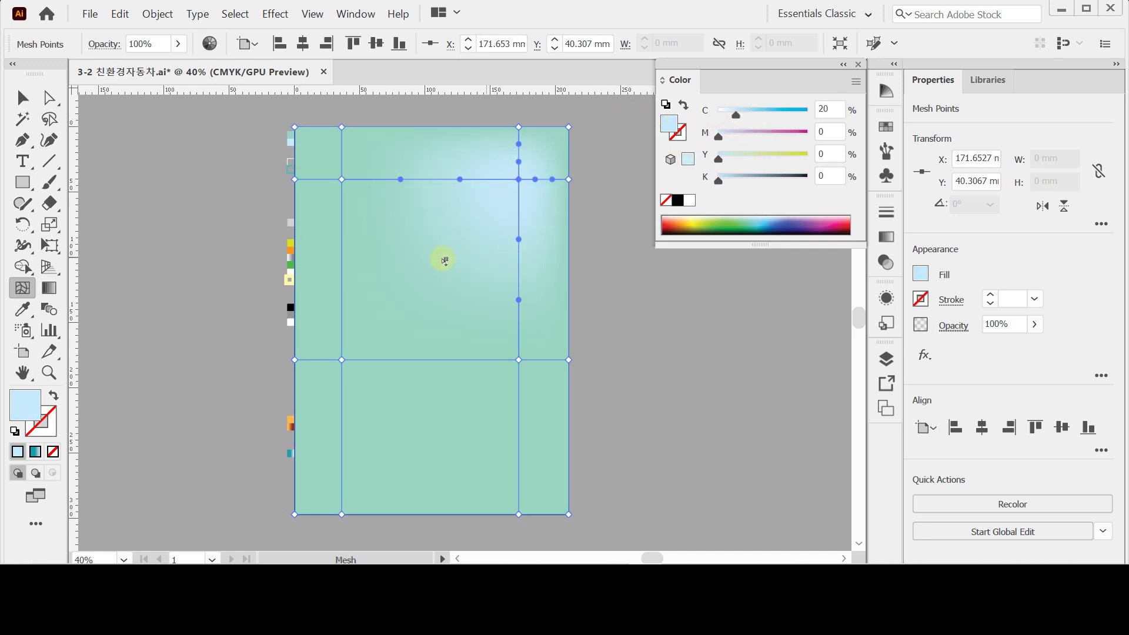
Colour the mesh's lower-left inner intersection point C 20, M 0, Y 0, K 0 and save the document.
{"action": "left_click", "coordinate": [343, 360]}
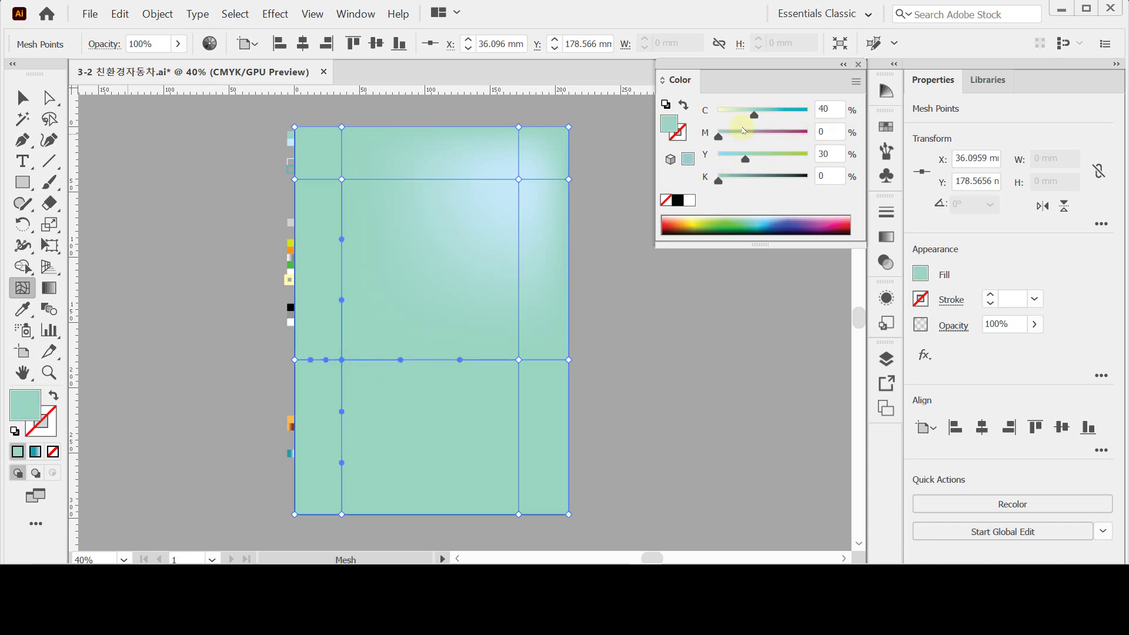
{"action": "left_click_drag", "start_coordinate": [746, 159], "coordinate": [718, 158]}
{"action": "left_click", "coordinate": [755, 115]}
{"action": "type", "text": "20"}
{"action": "key", "text": "Return"}
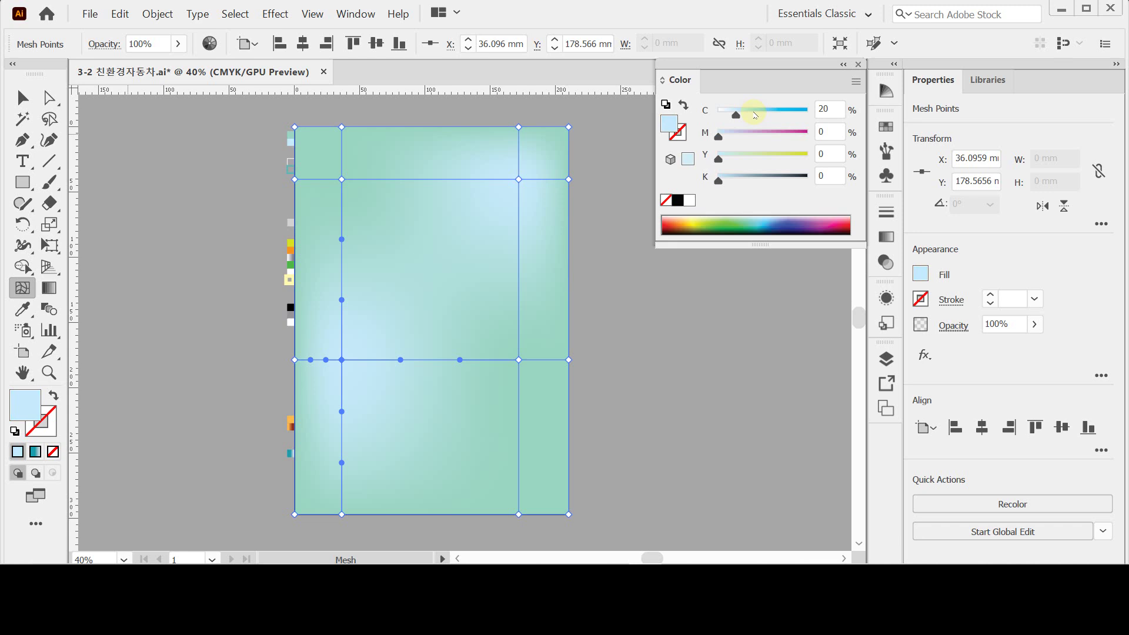
{"action": "key", "text": "ctrl+s"}
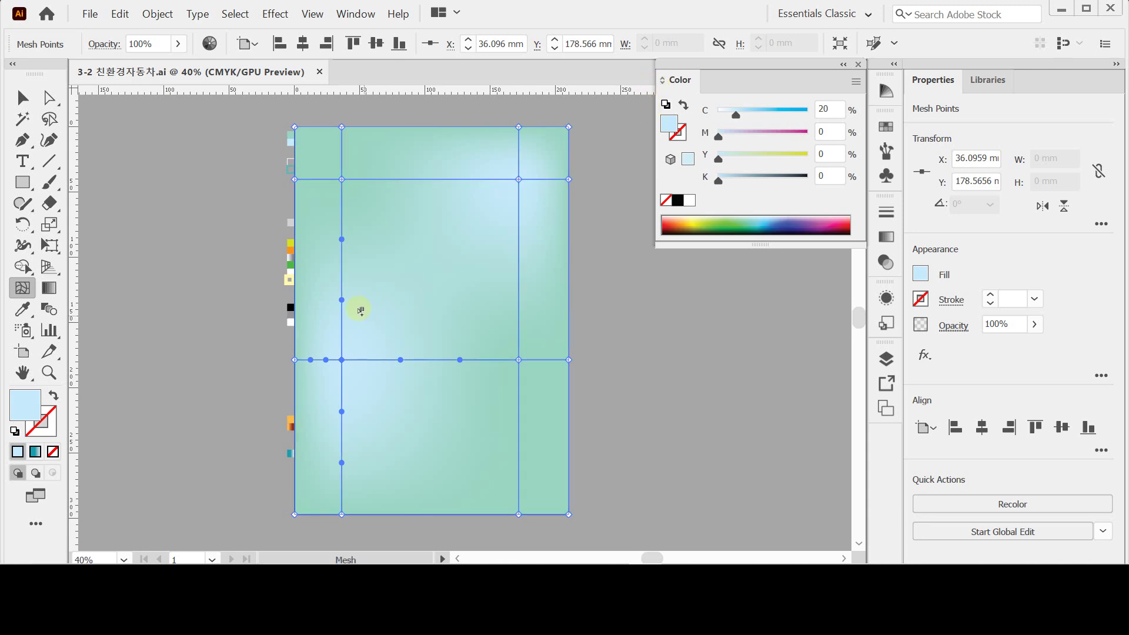
Move the lower-left mesh point to about X 75, Y 108 mm and the upper-left one to about X 22, Y 29 mm, then save.
{"action": "left_click", "coordinate": [342, 360]}
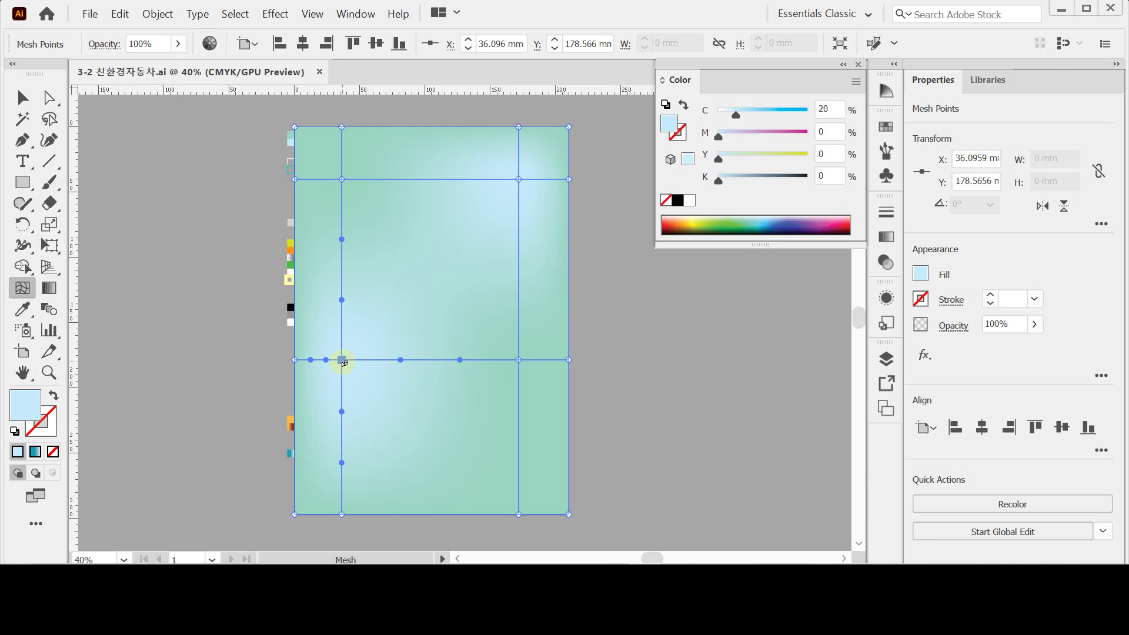
{"action": "left_click_drag", "start_coordinate": [342, 361], "coordinate": [391, 279]}
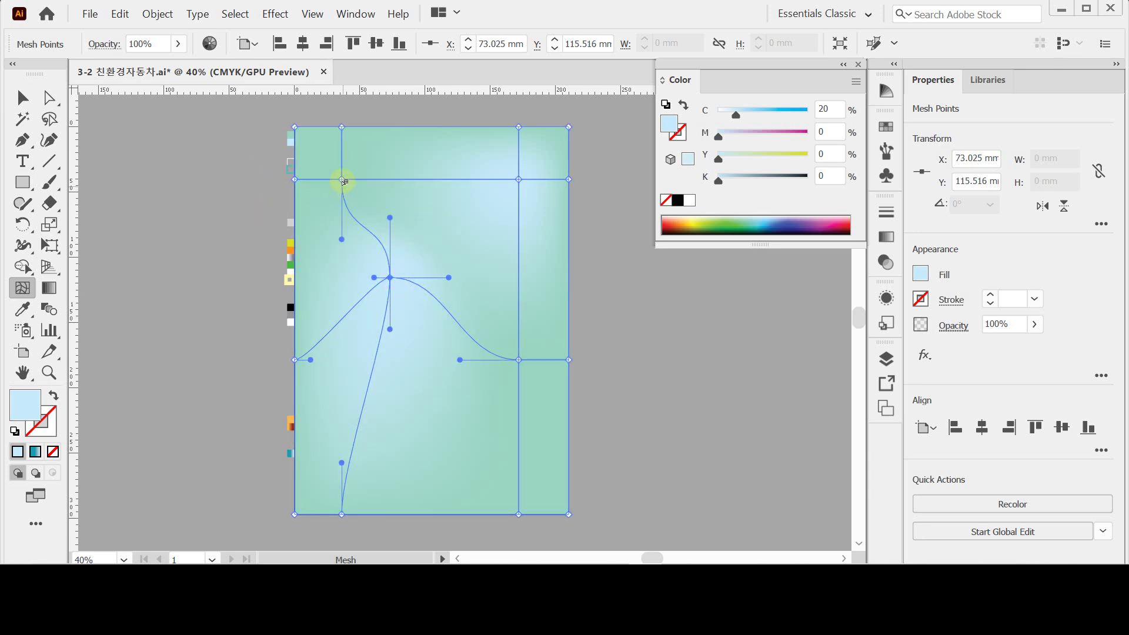
{"action": "left_click_drag", "start_coordinate": [344, 181], "coordinate": [324, 166]}
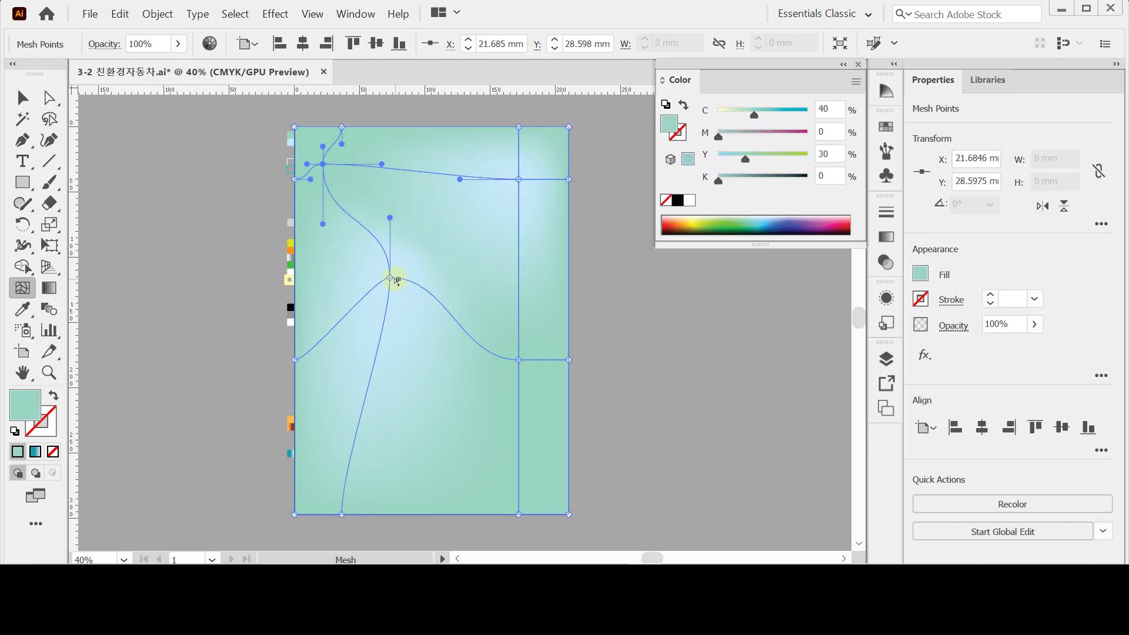
{"action": "left_click_drag", "start_coordinate": [390, 276], "coordinate": [395, 268]}
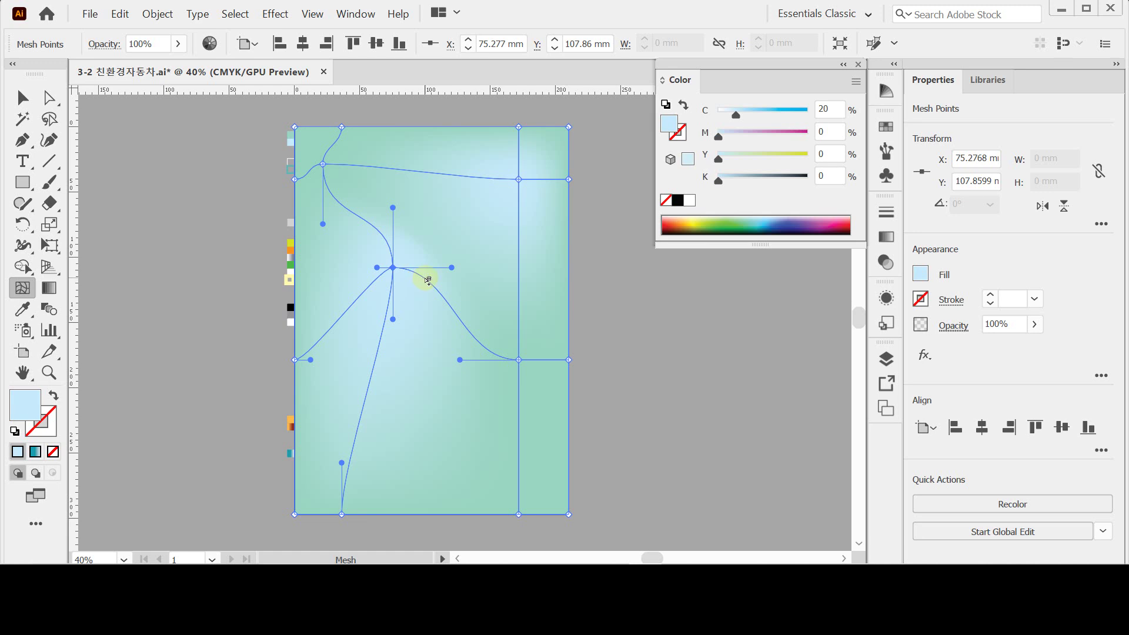
{"action": "key", "text": "ctrl"}
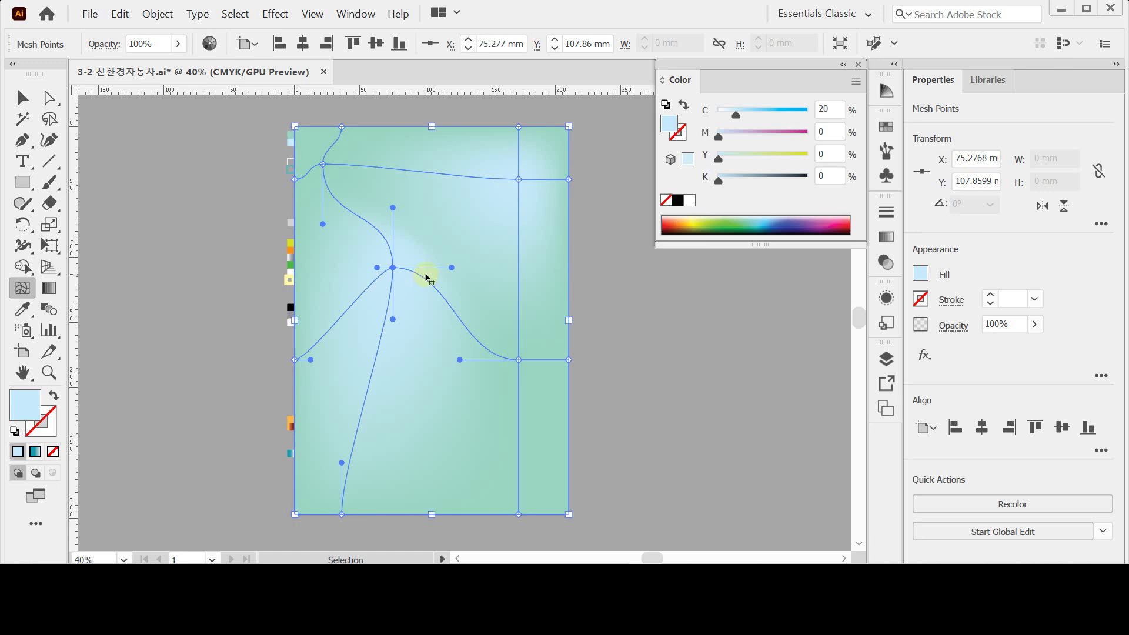
{"action": "key", "text": "ctrl+s"}
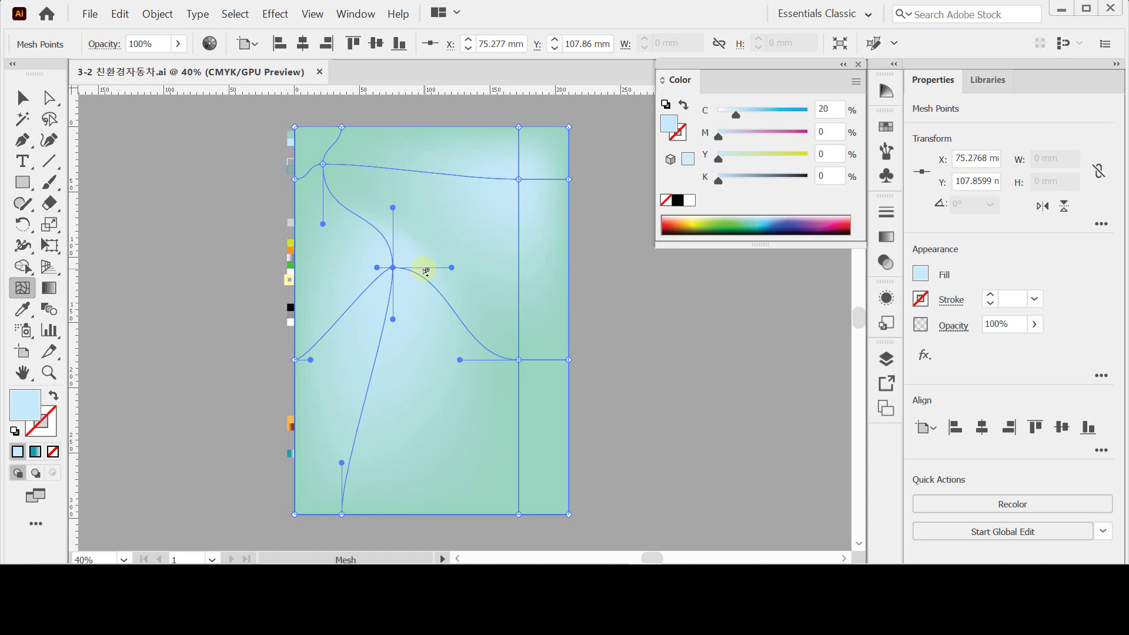
Draw an unfilled 1 pt curve with the Pen tool along the lower cyan guide, from beyond the artboard's left edge to beyond its right edge.
{"action": "key", "text": "ctrl+shift+a"}
{"action": "key", "text": "p"}
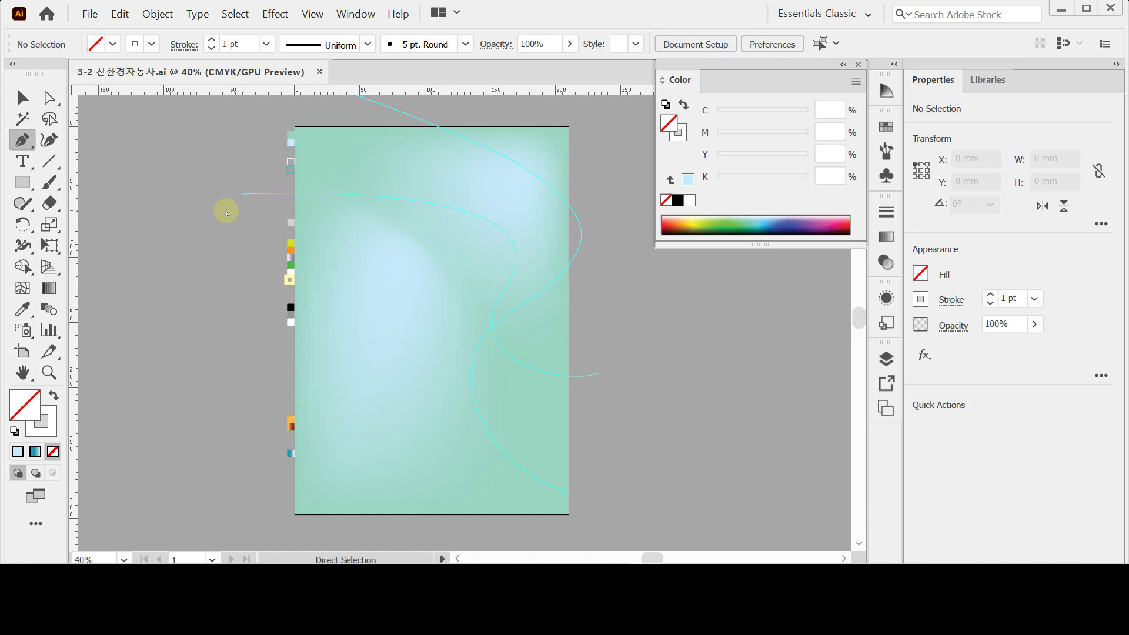
{"action": "left_click", "coordinate": [242, 195]}
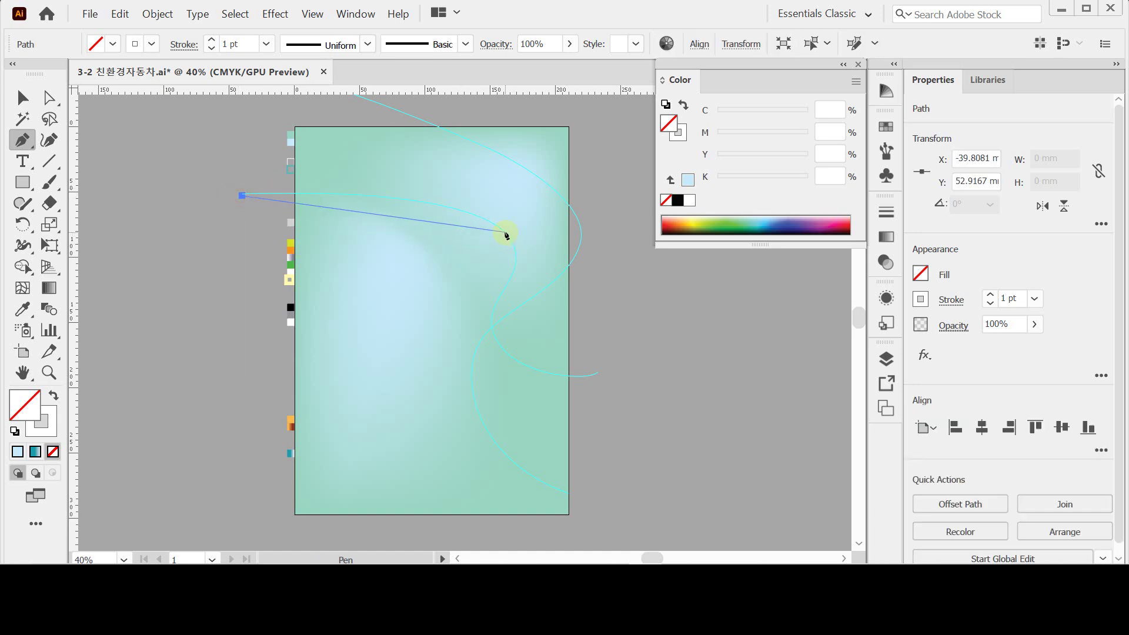
{"action": "left_click_drag", "start_coordinate": [505, 232], "coordinate": [562, 284]}
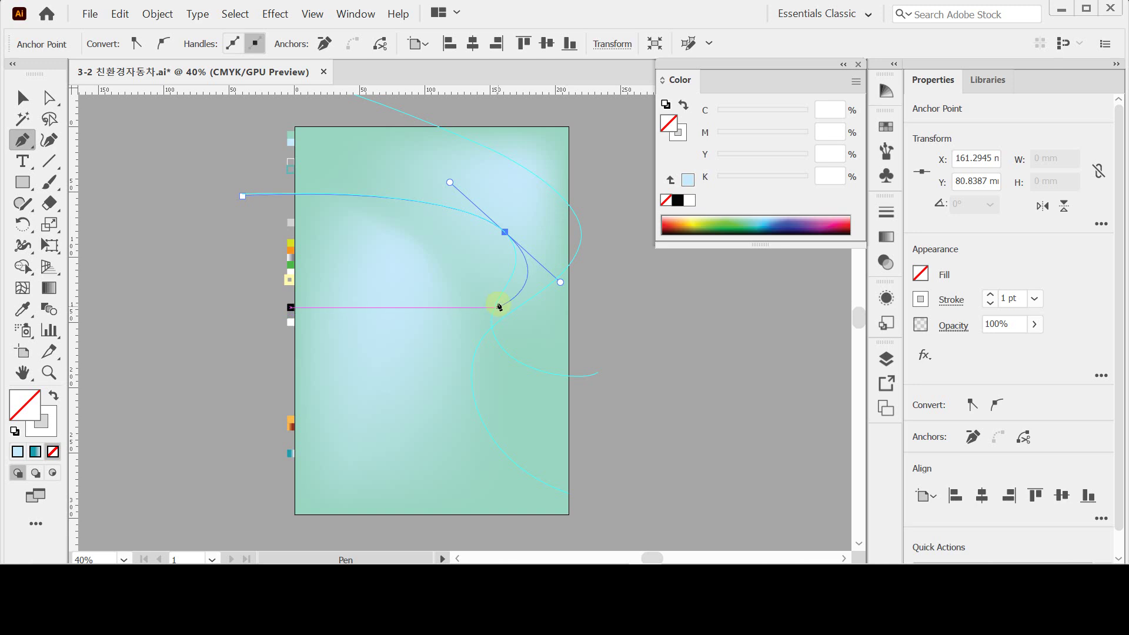
{"action": "left_click_drag", "start_coordinate": [495, 300], "coordinate": [549, 408]}
{"action": "key", "text": "ctrl+z"}
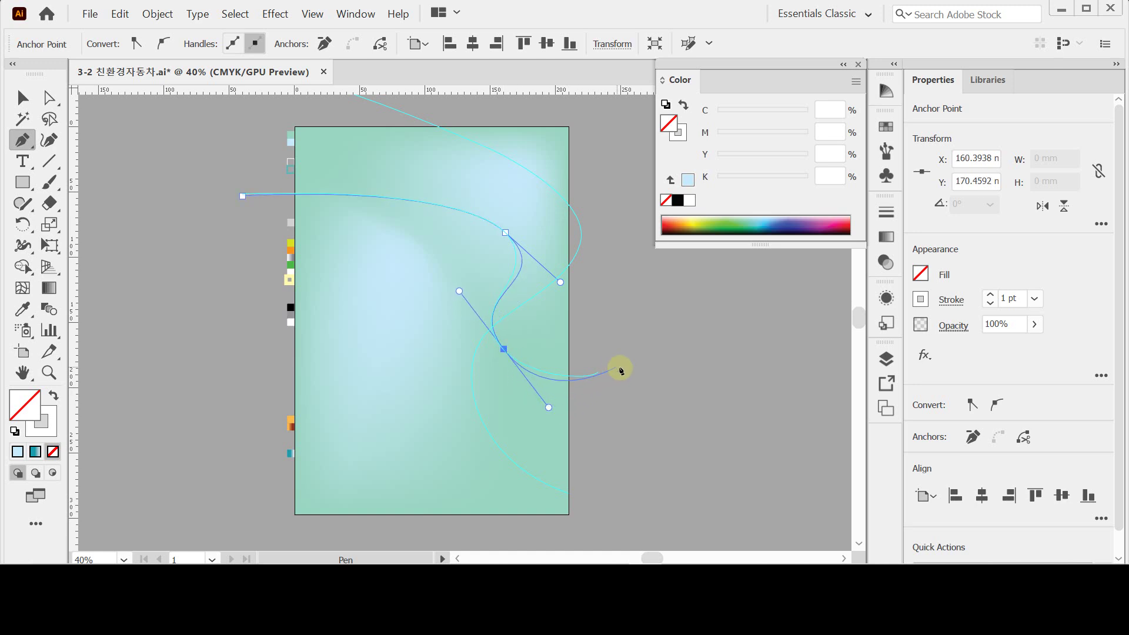
{"action": "left_click_drag", "start_coordinate": [616, 369], "coordinate": [551, 411]}
Refine the curve's two middle anchor handles and its right endpoint to match the cyan guide, and deselect the path.
{"action": "key", "text": "ctrl"}
{"action": "left_click_drag", "start_coordinate": [550, 407], "coordinate": [558, 404]}
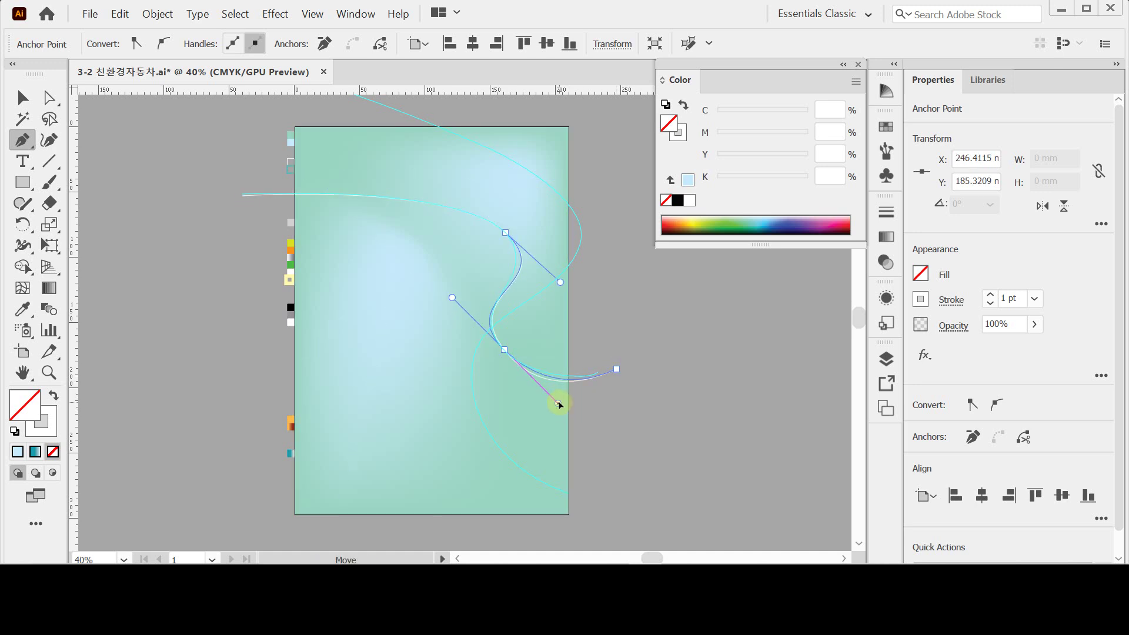
{"action": "left_click", "coordinate": [504, 232], "text": "ctrl"}
{"action": "left_click_drag", "start_coordinate": [559, 282], "coordinate": [548, 276]}
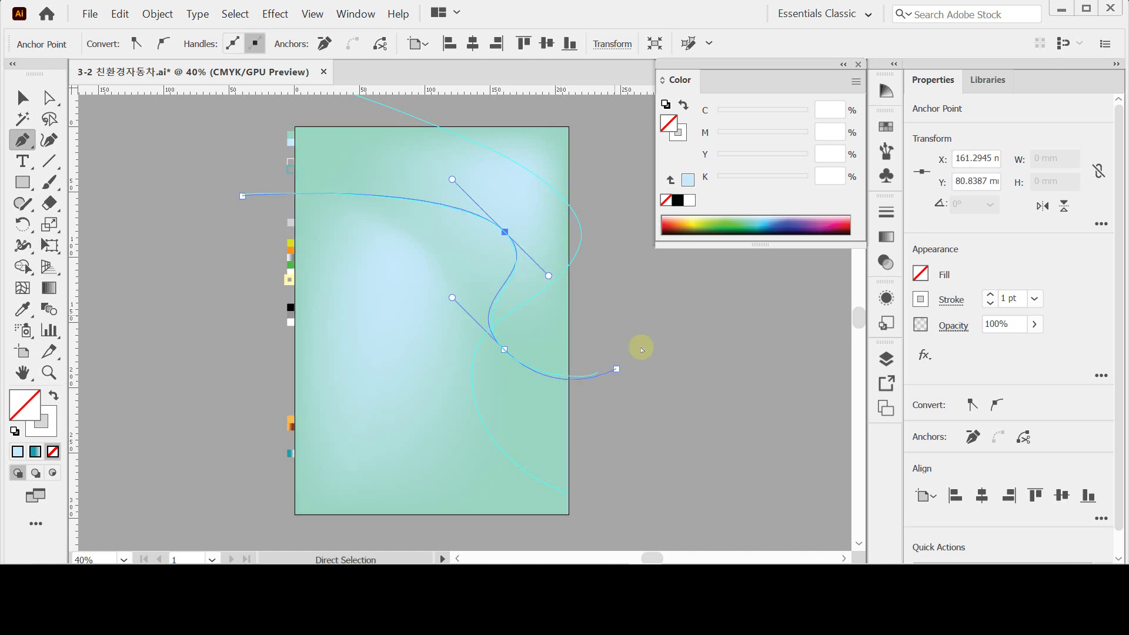
{"action": "left_click_drag", "start_coordinate": [615, 370], "coordinate": [638, 257]}
{"action": "left_click", "coordinate": [681, 139]}
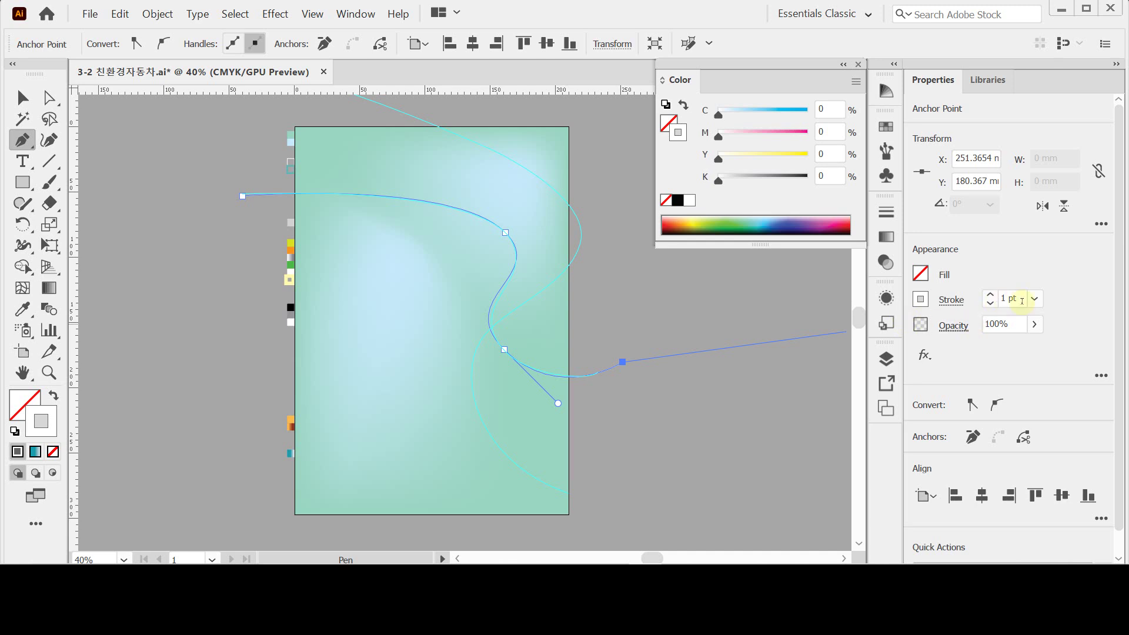
{"action": "key", "text": "ctrl"}
{"action": "left_click", "coordinate": [643, 306], "text": "ctrl"}
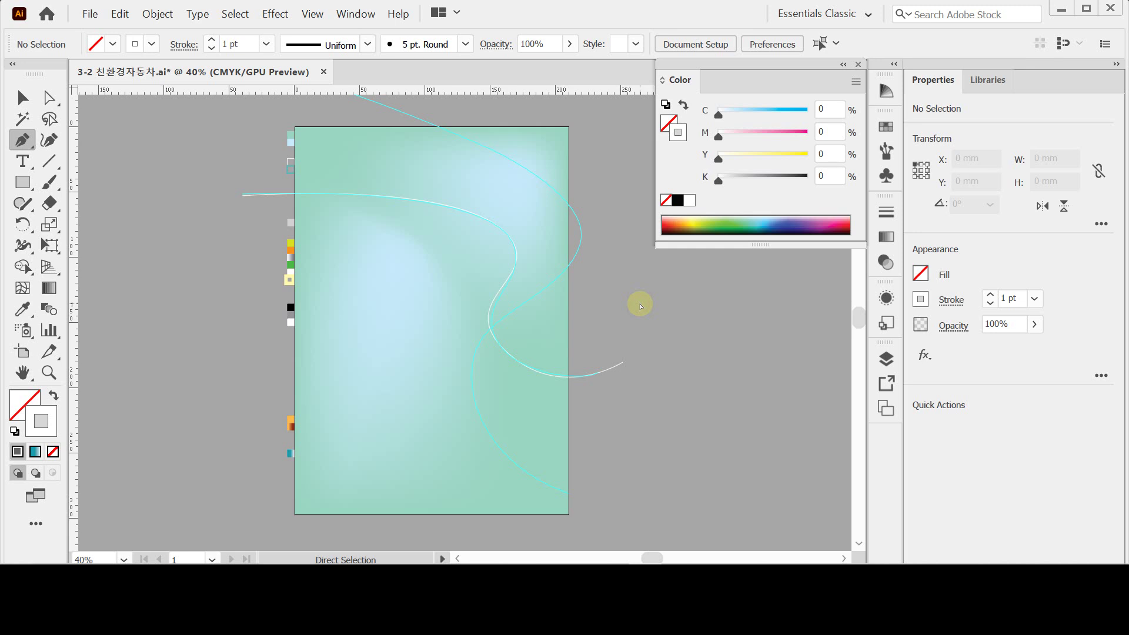
{"action": "key", "text": "ctrl"}
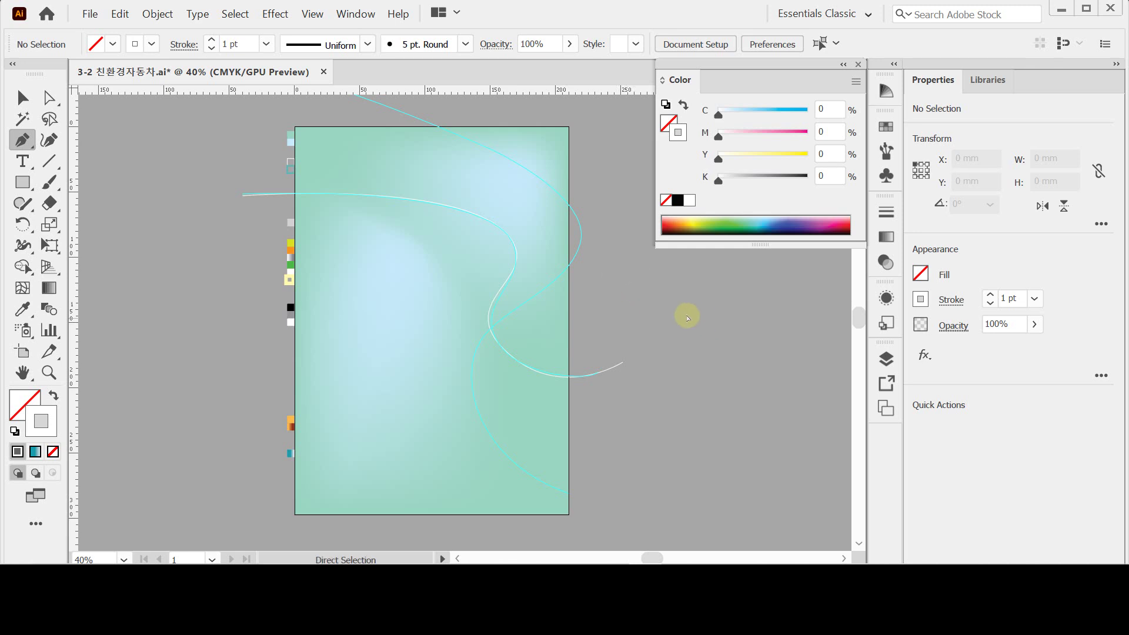
Draw a second Pen curve along the other cyan guide, from above the artboard past its lower-right edge, using the 3 pt teal sample stroke.
{"action": "key", "text": "space"}
{"action": "left_click_drag", "start_coordinate": [617, 174], "coordinate": [621, 214]}
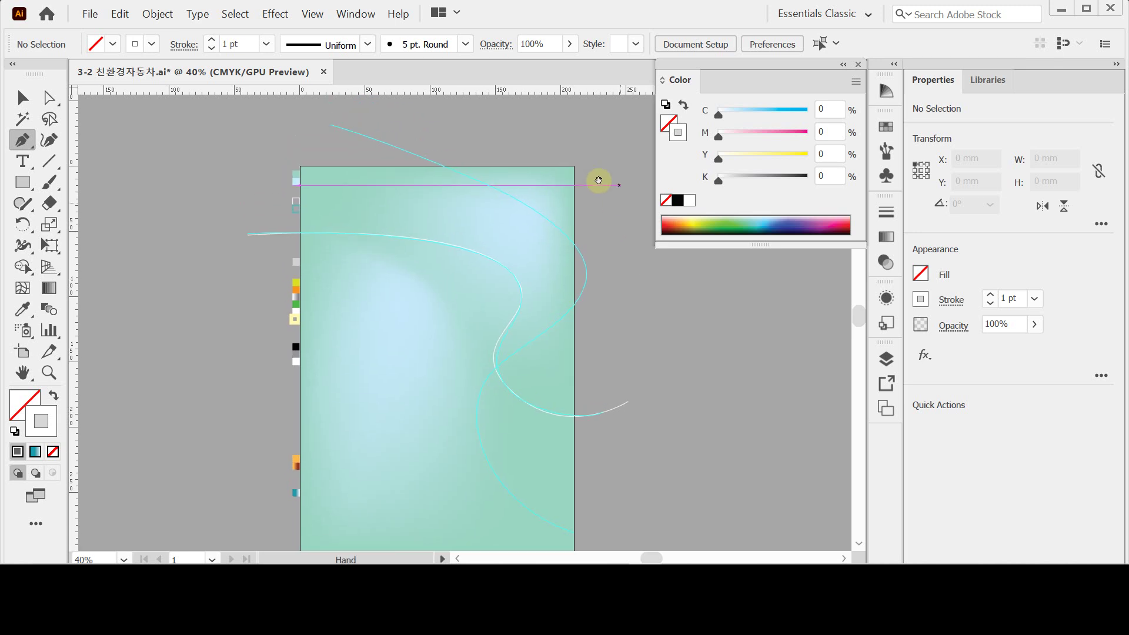
{"action": "left_click", "coordinate": [295, 213], "text": "ctrl"}
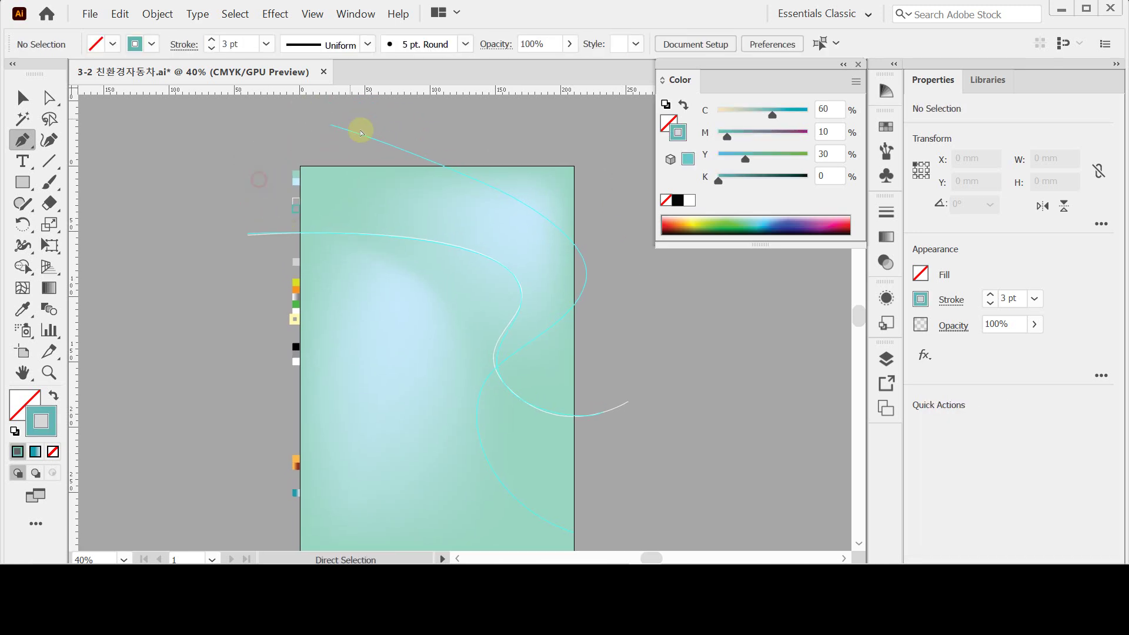
{"action": "left_click", "coordinate": [330, 124]}
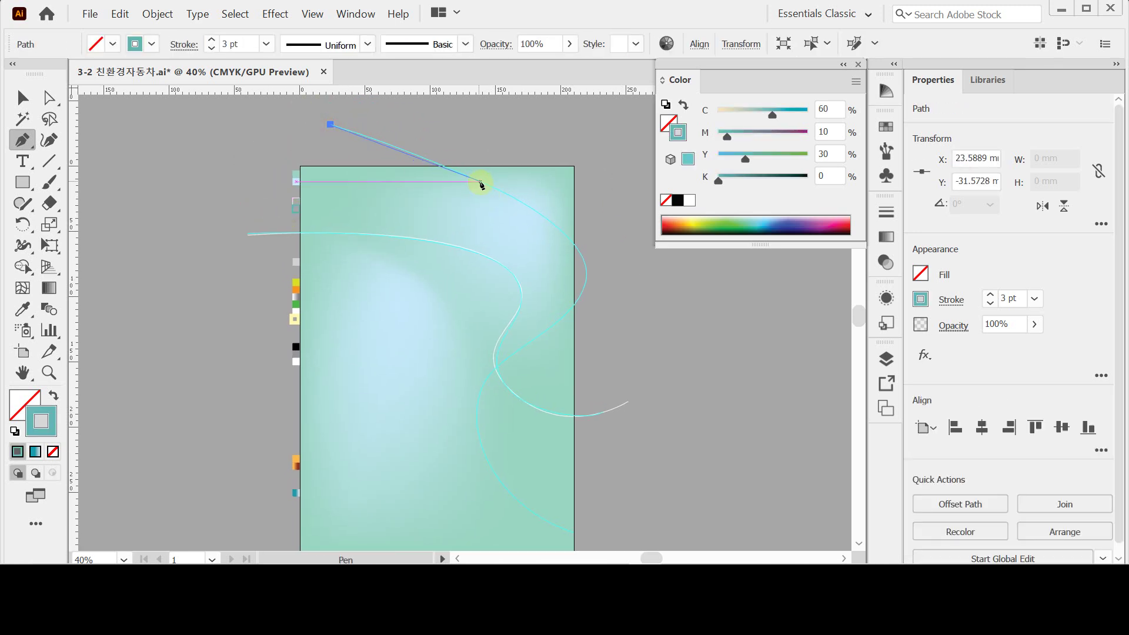
{"action": "left_click_drag", "start_coordinate": [493, 188], "coordinate": [569, 225]}
{"action": "left_click_drag", "start_coordinate": [581, 293], "coordinate": [561, 326]}
{"action": "left_click_drag", "start_coordinate": [481, 387], "coordinate": [477, 322]}
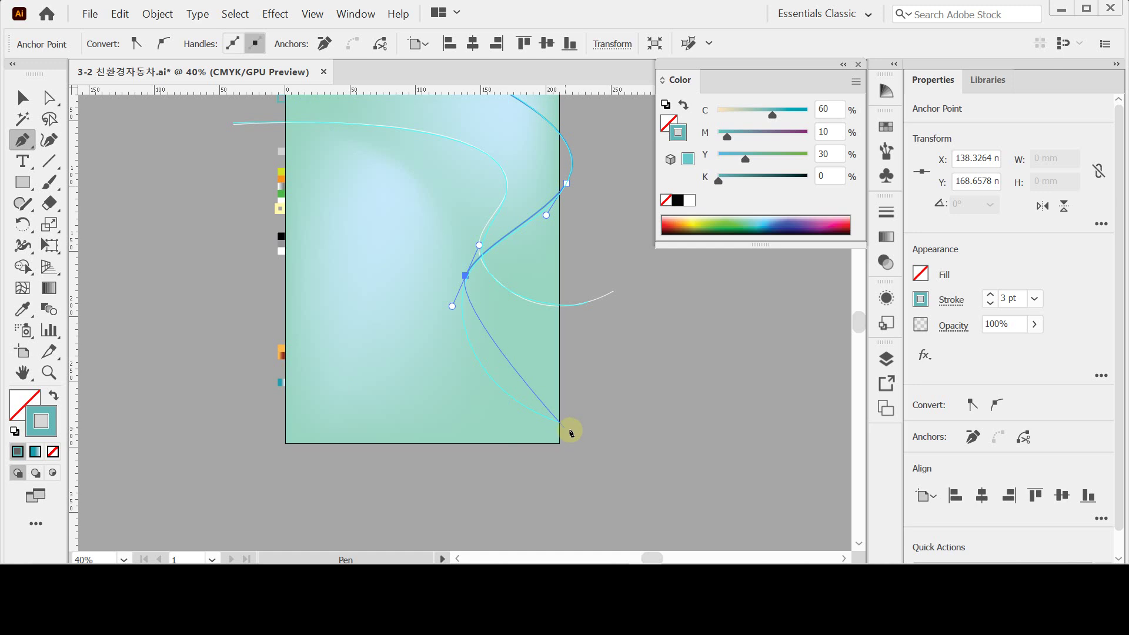
{"action": "left_click_drag", "start_coordinate": [581, 430], "coordinate": [696, 461]}
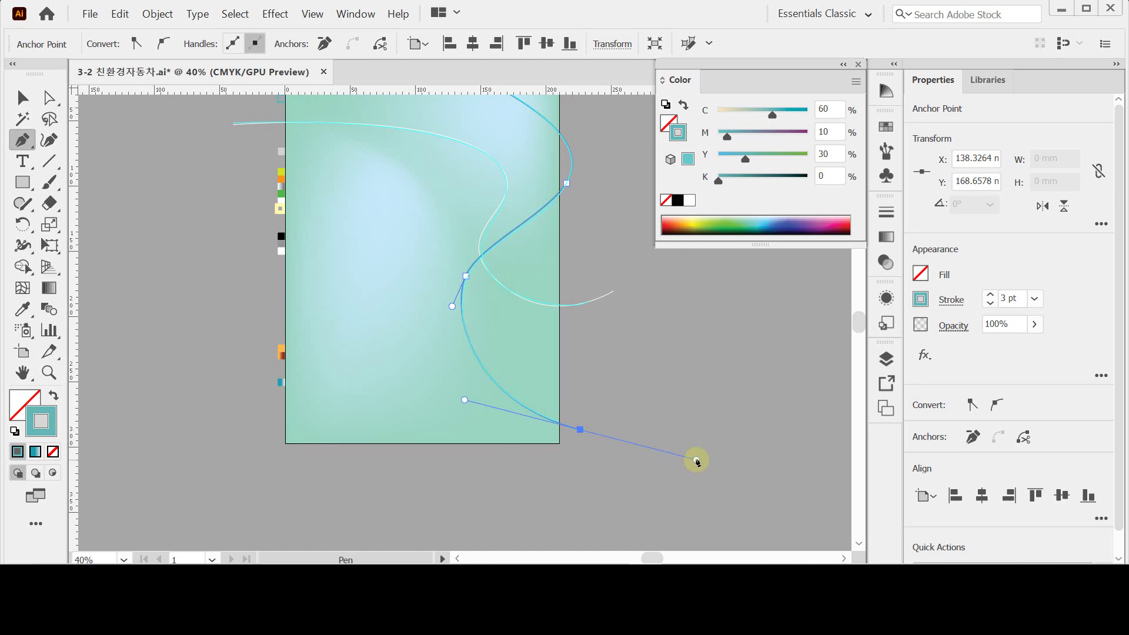
{"action": "left_click_drag", "start_coordinate": [497, 315], "coordinate": [497, 405]}
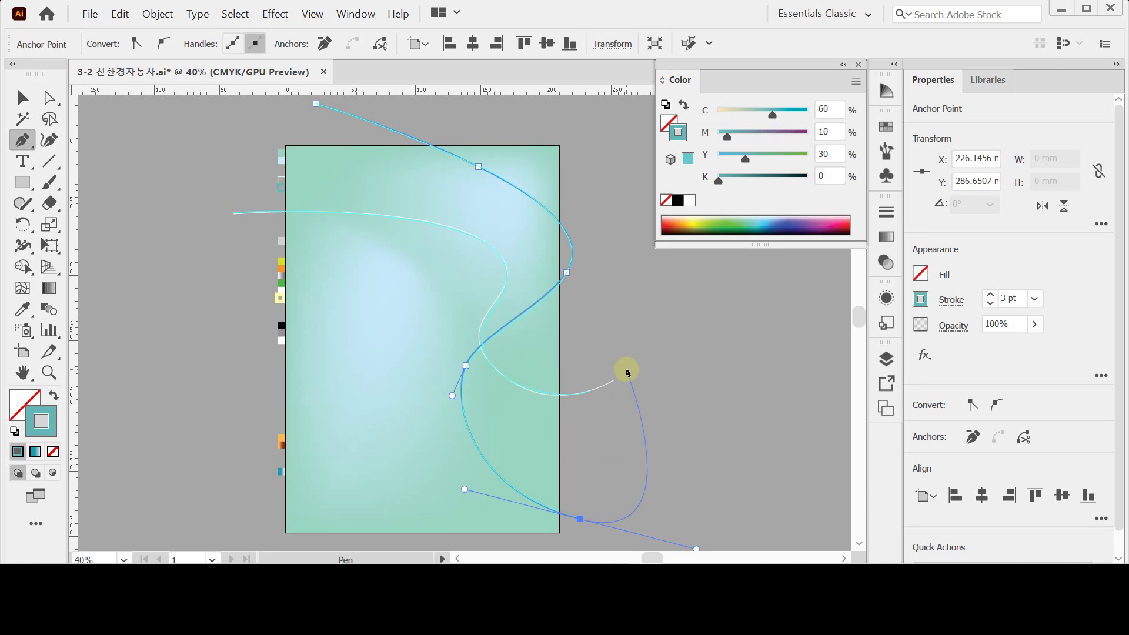
{"action": "mouse_move", "coordinate": [617, 348]}
{"action": "left_mouse_down"}
{"action": "mouse_move", "coordinate": [577, 338]}
{"action": "mouse_move", "coordinate": [600, 352]}
{"action": "left_mouse_up"}
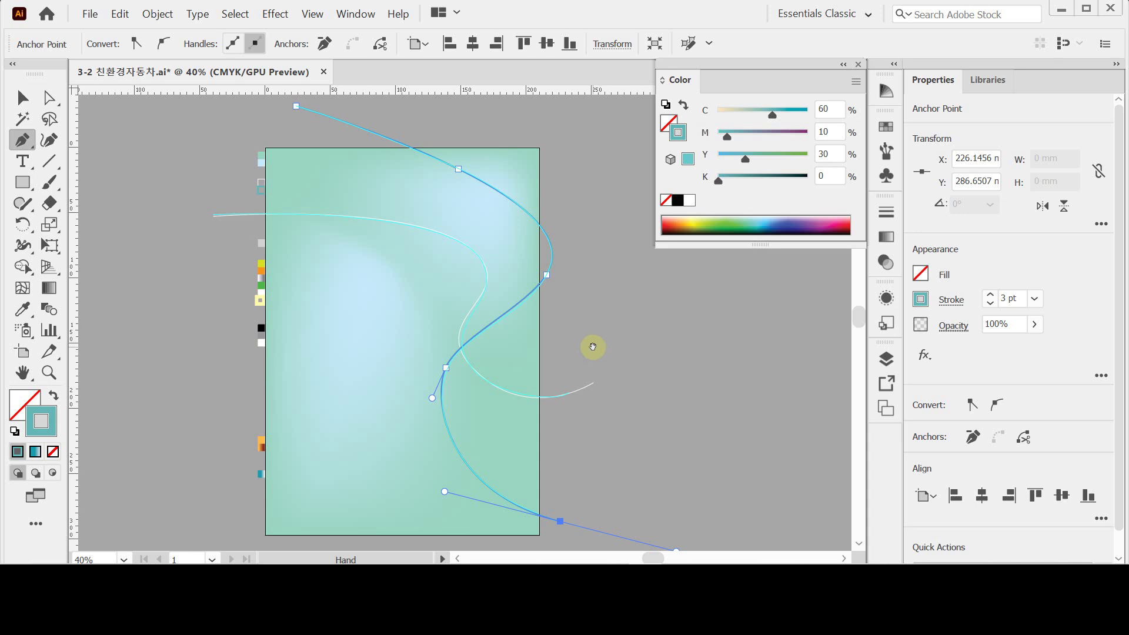
Deselect the new path, then select the teal curve together with the thin white curve and make a blend between them.
{"action": "key", "text": "ctrl"}
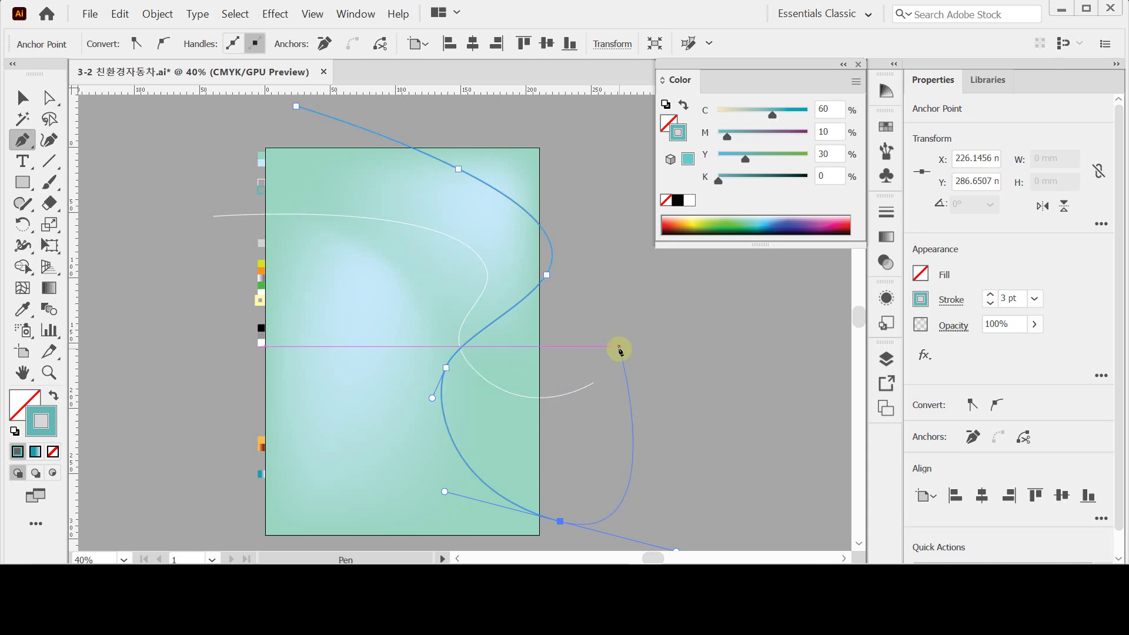
{"action": "left_click", "coordinate": [624, 351], "text": "ctrl"}
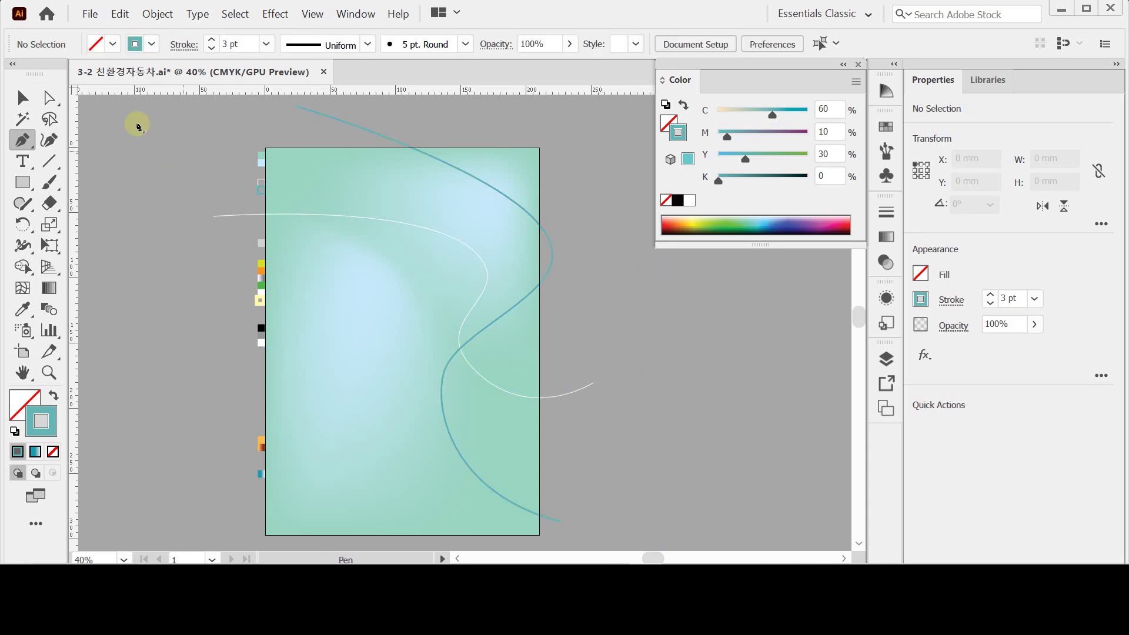
{"action": "left_click", "coordinate": [23, 97]}
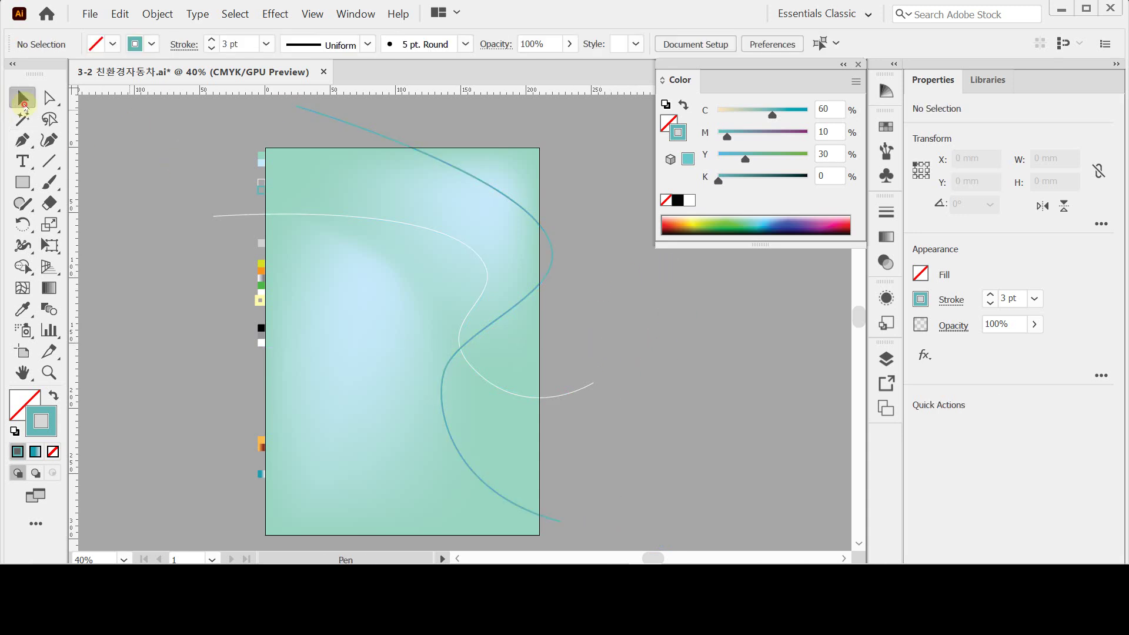
{"action": "left_click", "coordinate": [548, 263]}
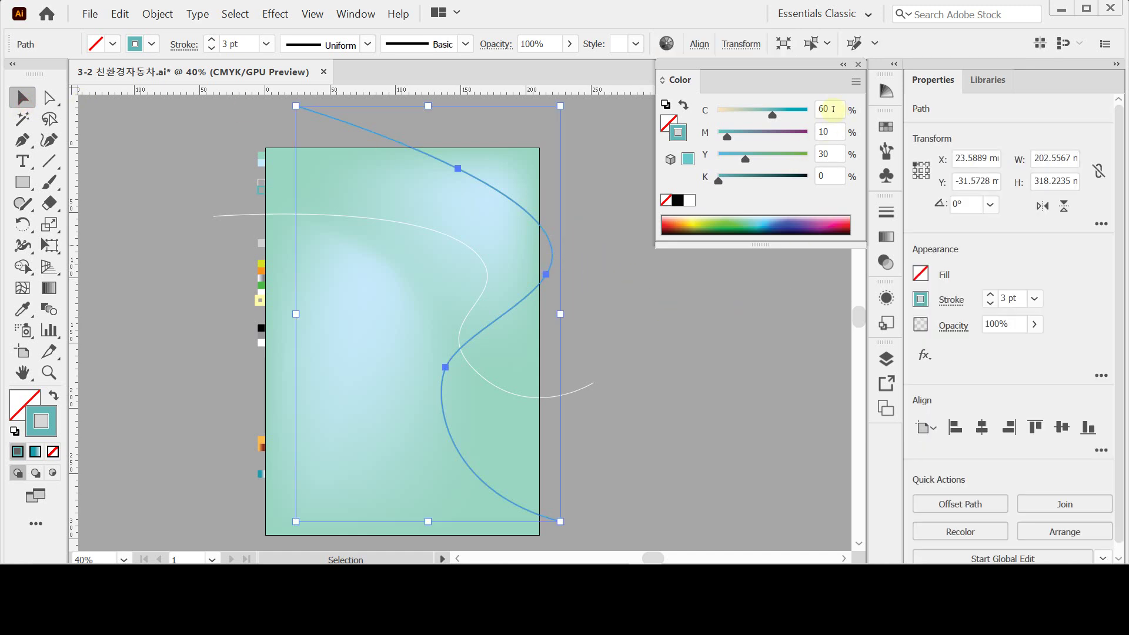
{"action": "left_click", "coordinate": [1021, 300]}
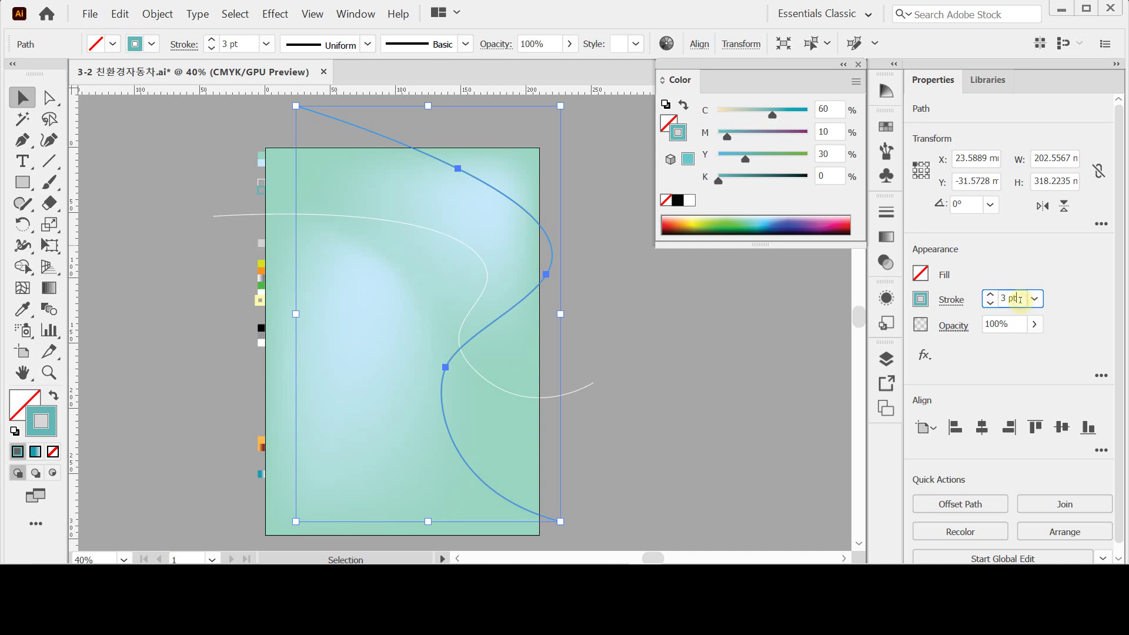
{"action": "left_click", "coordinate": [586, 386], "text": "shift"}
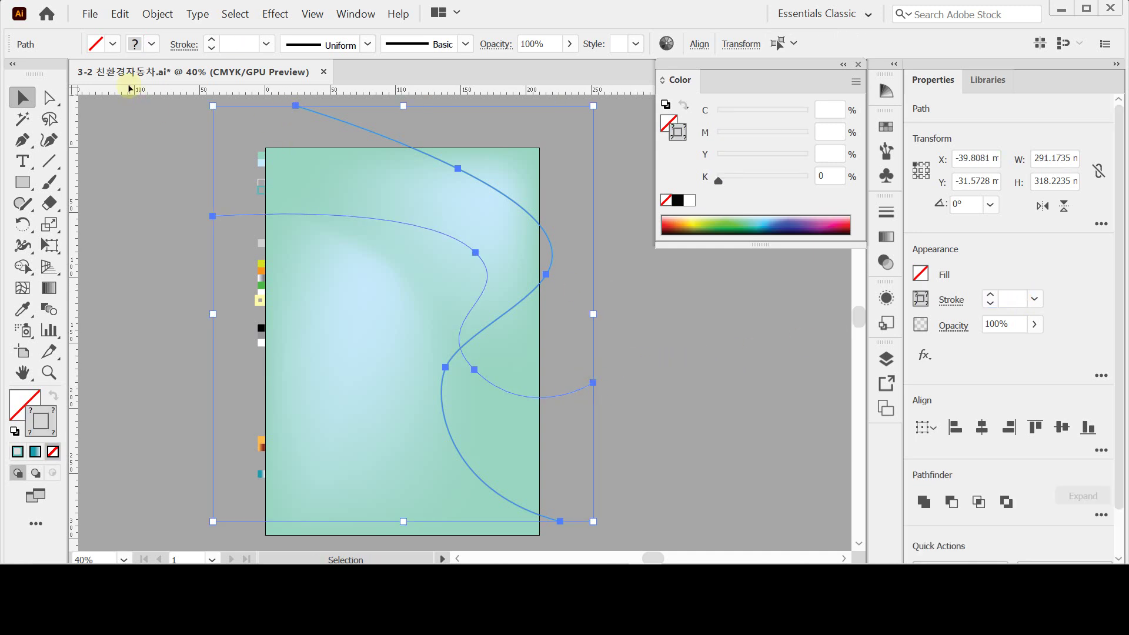
{"action": "left_click", "coordinate": [145, 14]}
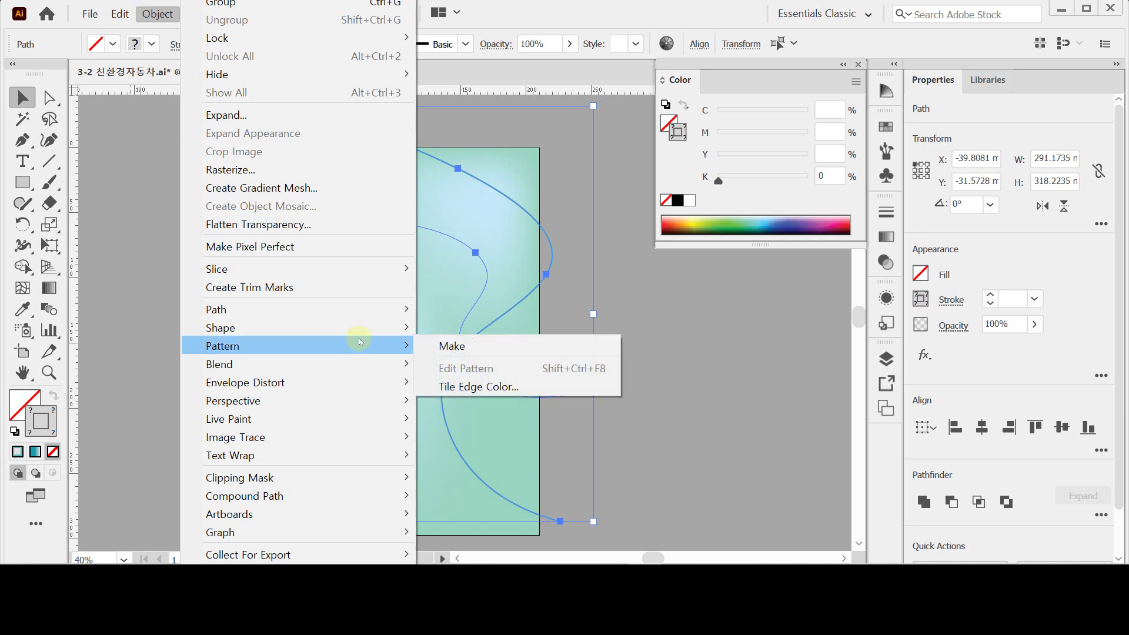
{"action": "mouse_move", "coordinate": [325, 365]}
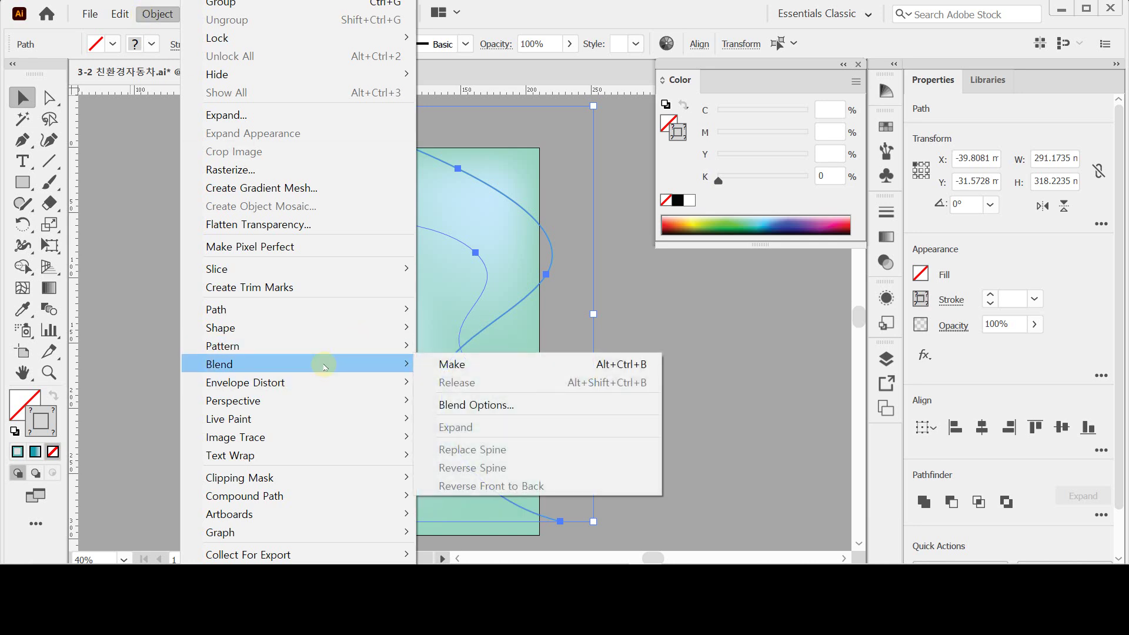
{"action": "left_click", "coordinate": [467, 366]}
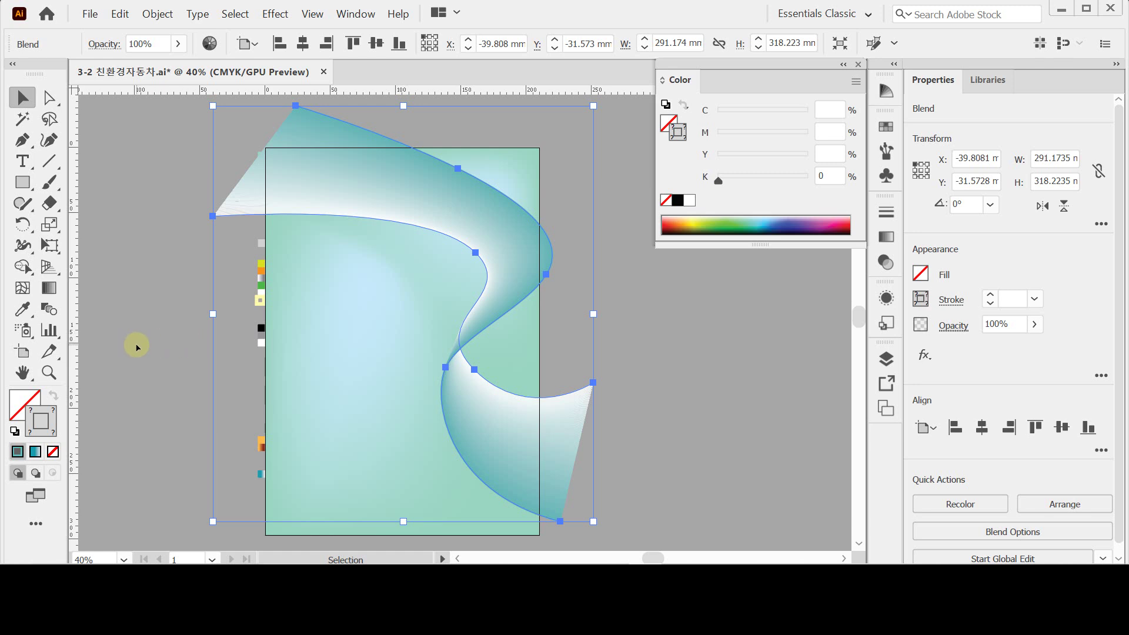
Set the blend's spacing to Specified Steps with 15 steps and save the document.
{"action": "double_click", "coordinate": [50, 310]}
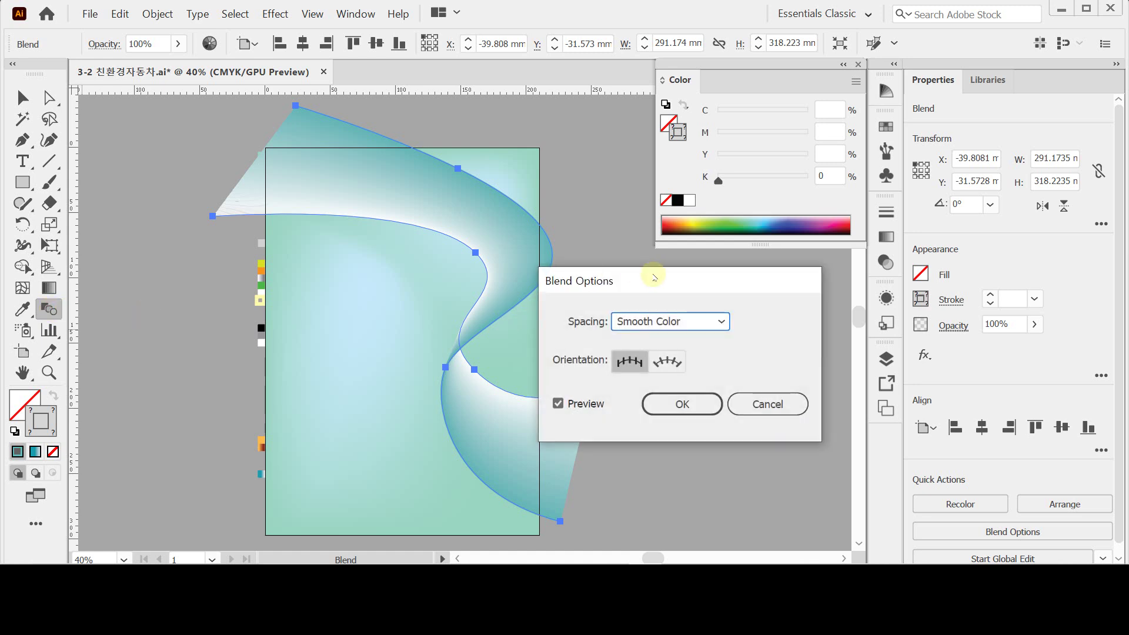
{"action": "left_click_drag", "start_coordinate": [653, 277], "coordinate": [606, 265]}
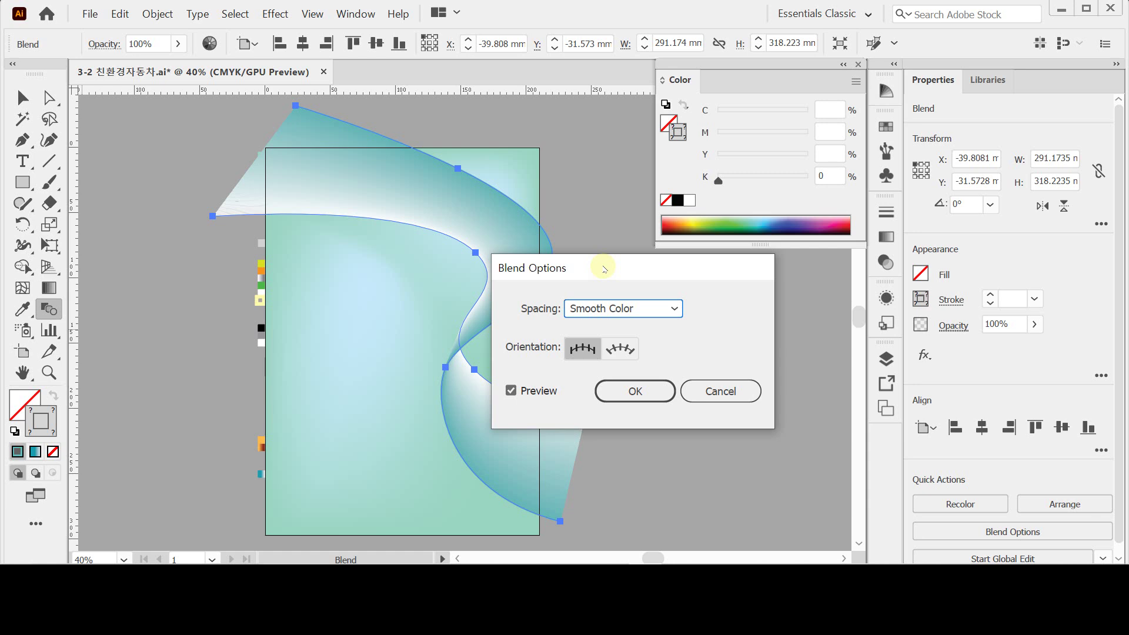
{"action": "left_click", "coordinate": [674, 310]}
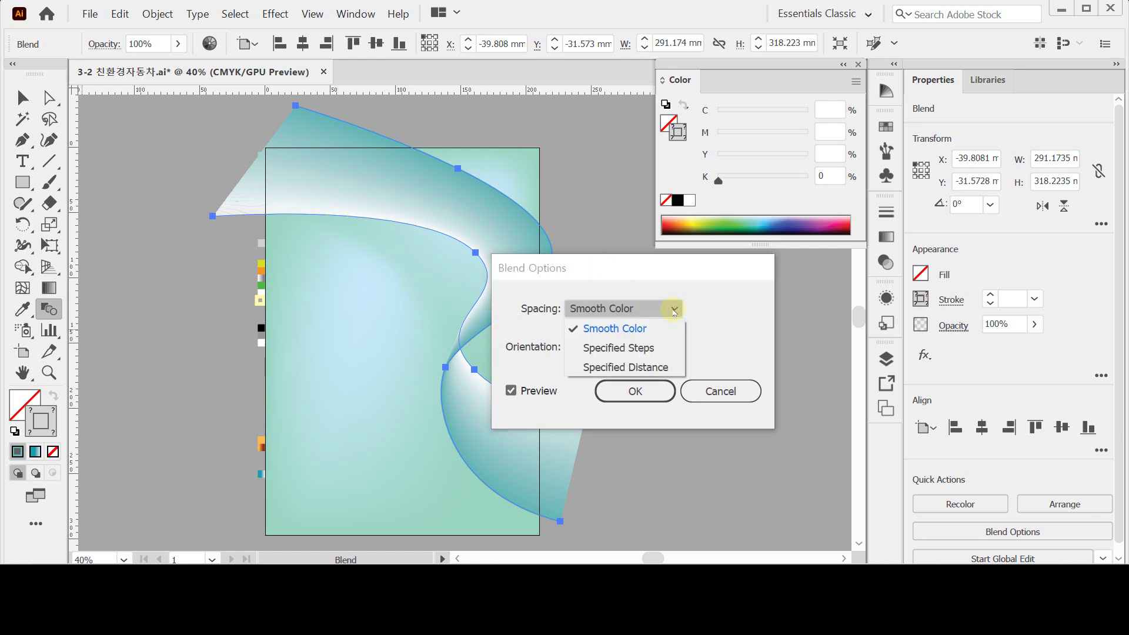
{"action": "left_click", "coordinate": [652, 349]}
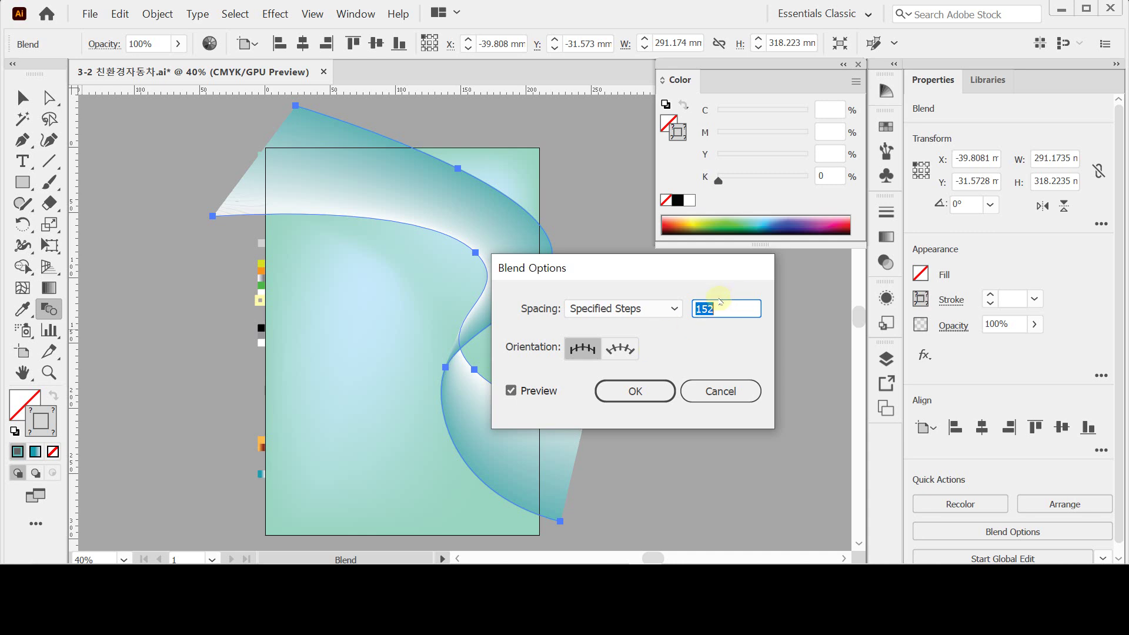
{"action": "type", "text": "15"}
{"action": "key", "text": "Tab"}
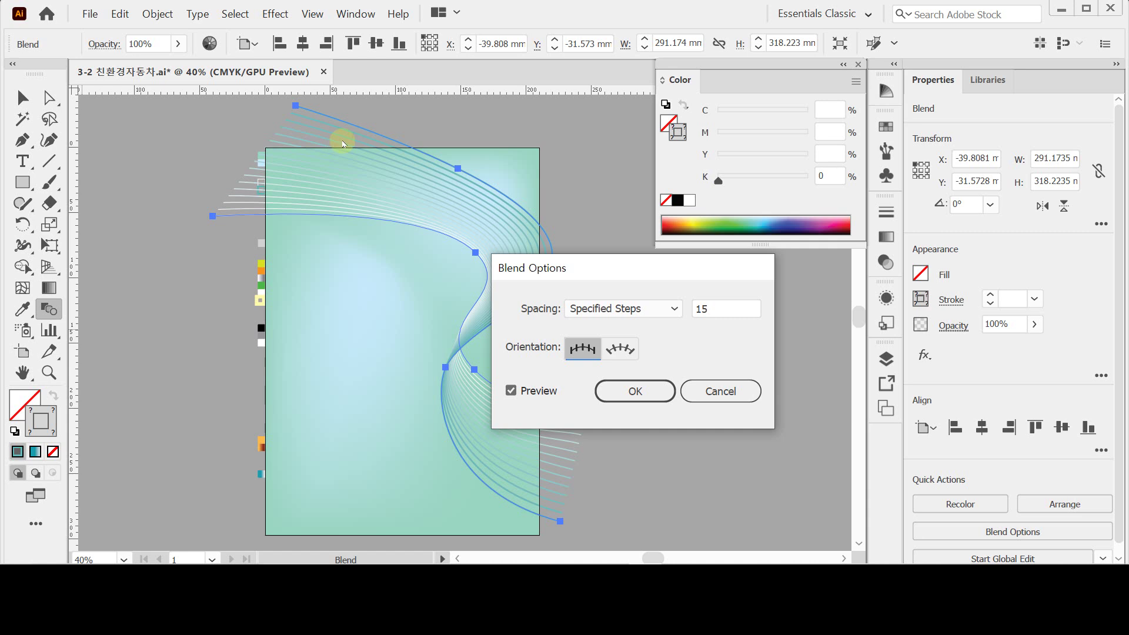
{"action": "left_click", "coordinate": [641, 390]}
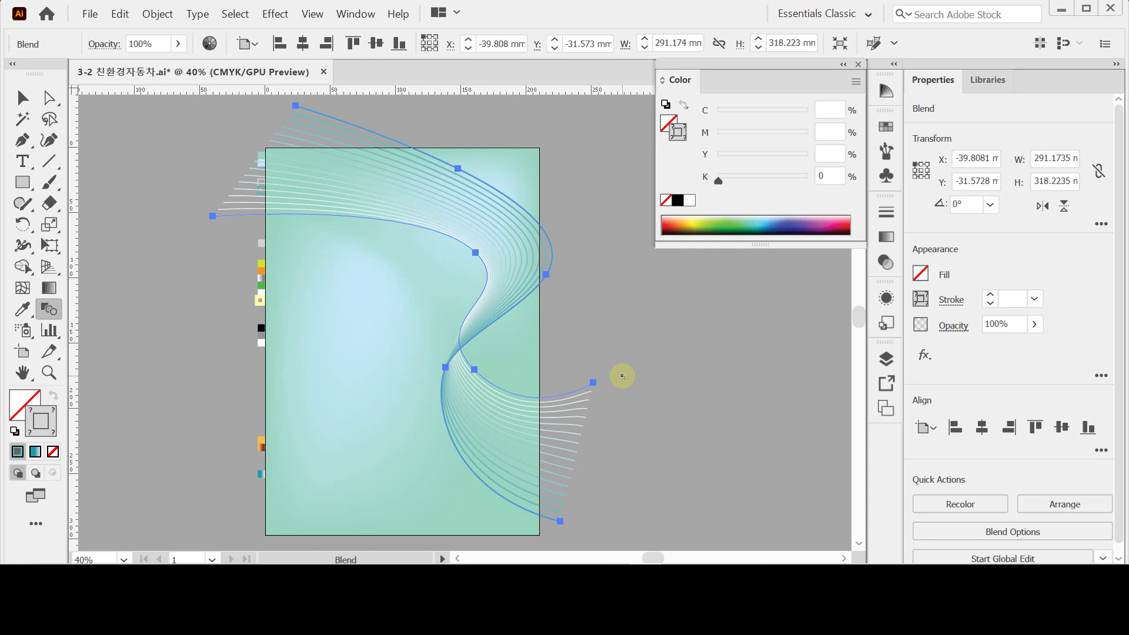
{"action": "key", "text": "v"}
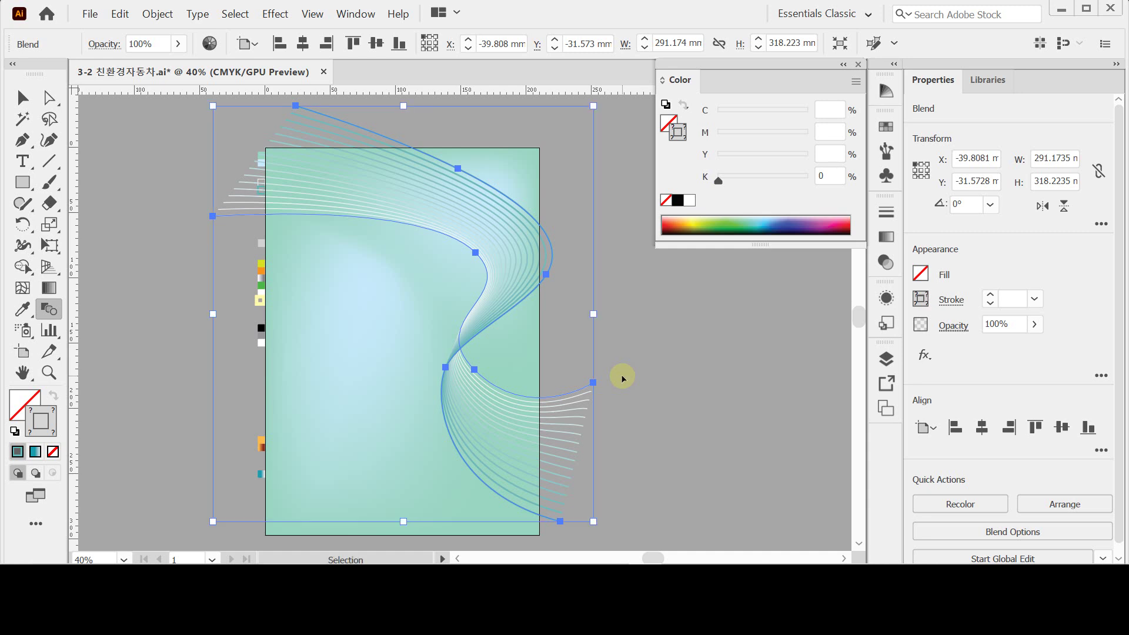
{"action": "key", "text": "ctrl+s"}
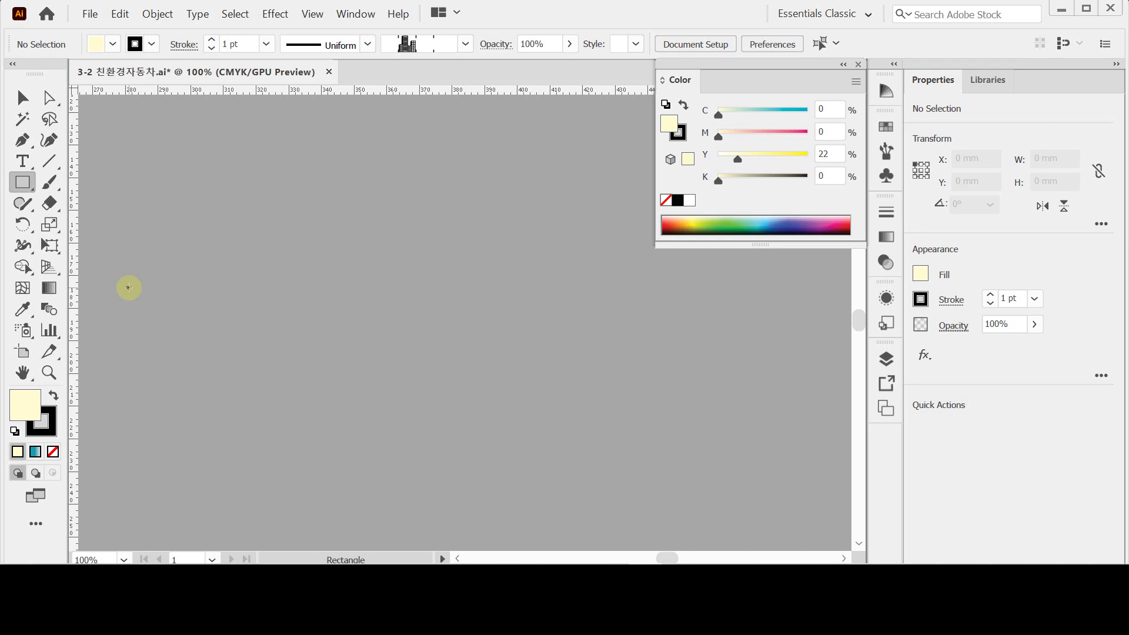
Create a 137 × 38 mm cream rectangle with a 1 pt black stroke on the empty pasteboard as the city base.
{"action": "left_click", "coordinate": [128, 287]}
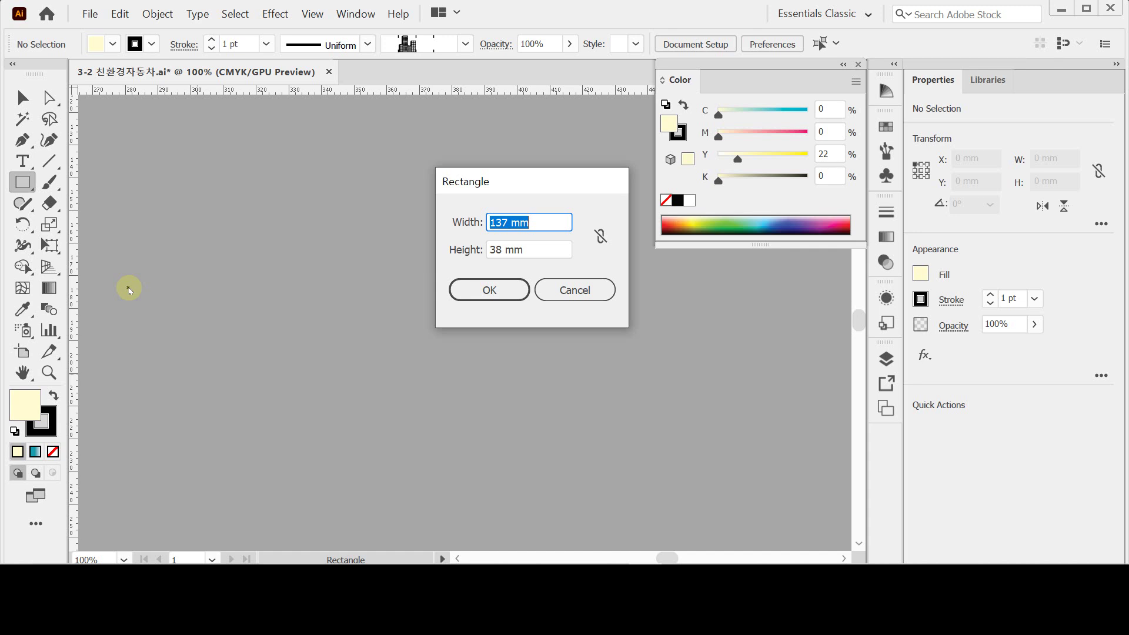
{"action": "key", "text": "Tab"}
{"action": "key", "text": "Return"}
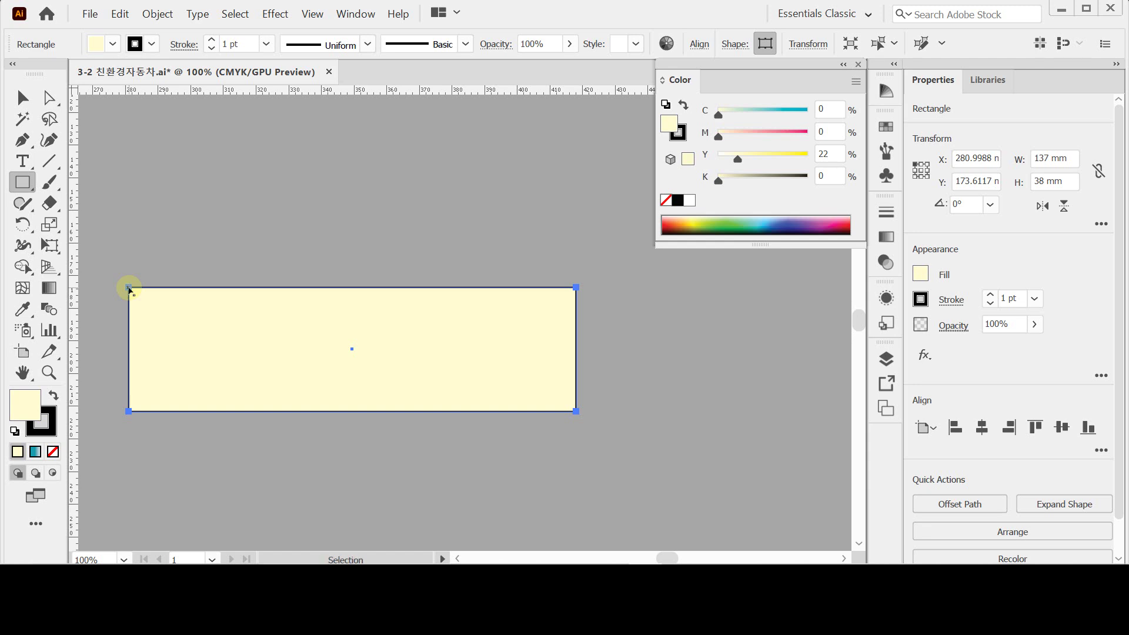
Paste the white building rectangles, bring them in front of the cream base rectangle, and clear the selection.
{"action": "key", "text": "ctrl+b"}
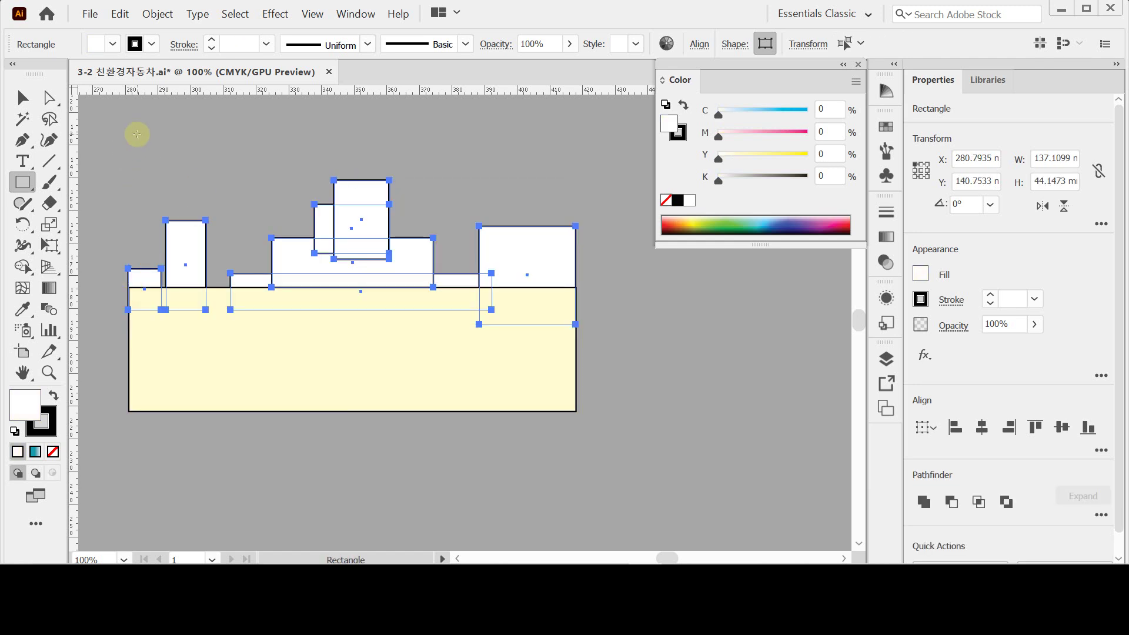
{"action": "key", "text": "ctrl+shift+bracketright"}
{"action": "key", "text": "ctrl+g"}
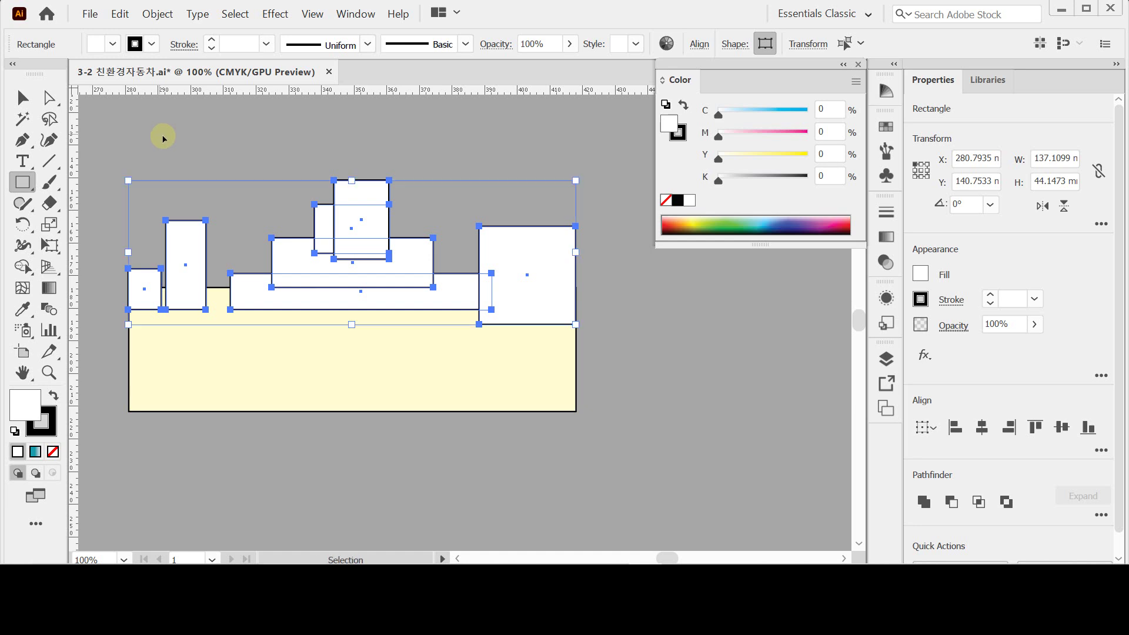
{"action": "key", "text": "ctrl+shift+a"}
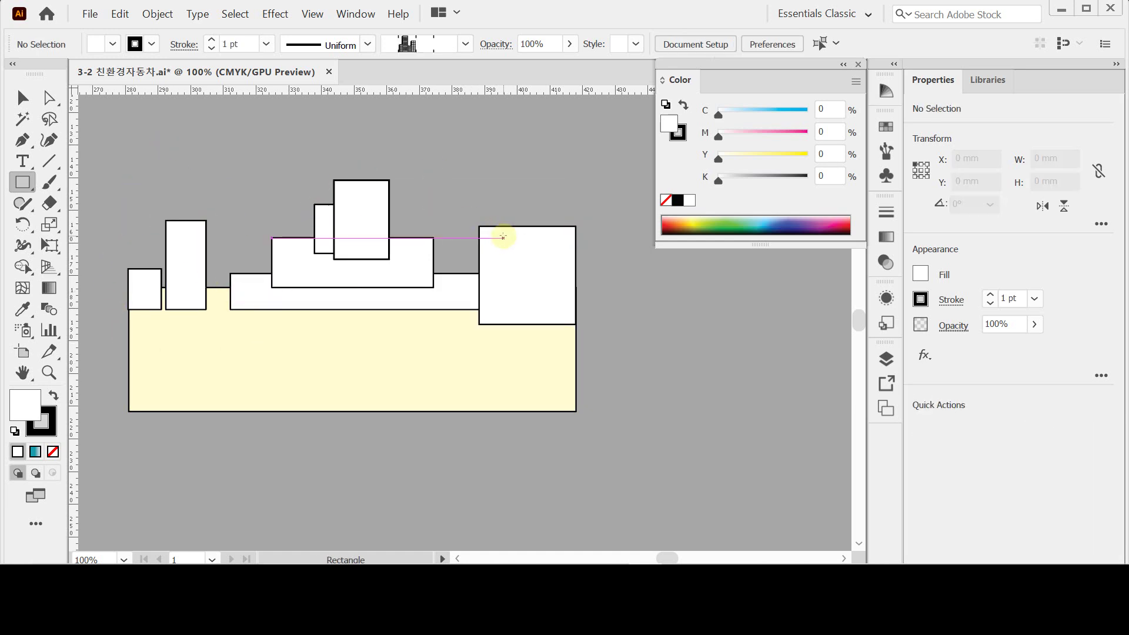
{"action": "left_click", "coordinate": [156, 272], "text": "ctrl"}
{"action": "left_click", "coordinate": [188, 252], "text": "ctrl"}
{"action": "left_click", "coordinate": [255, 290], "text": "ctrl"}
{"action": "left_click", "coordinate": [316, 262], "text": "ctrl"}
{"action": "left_click", "coordinate": [328, 221], "text": "ctrl"}
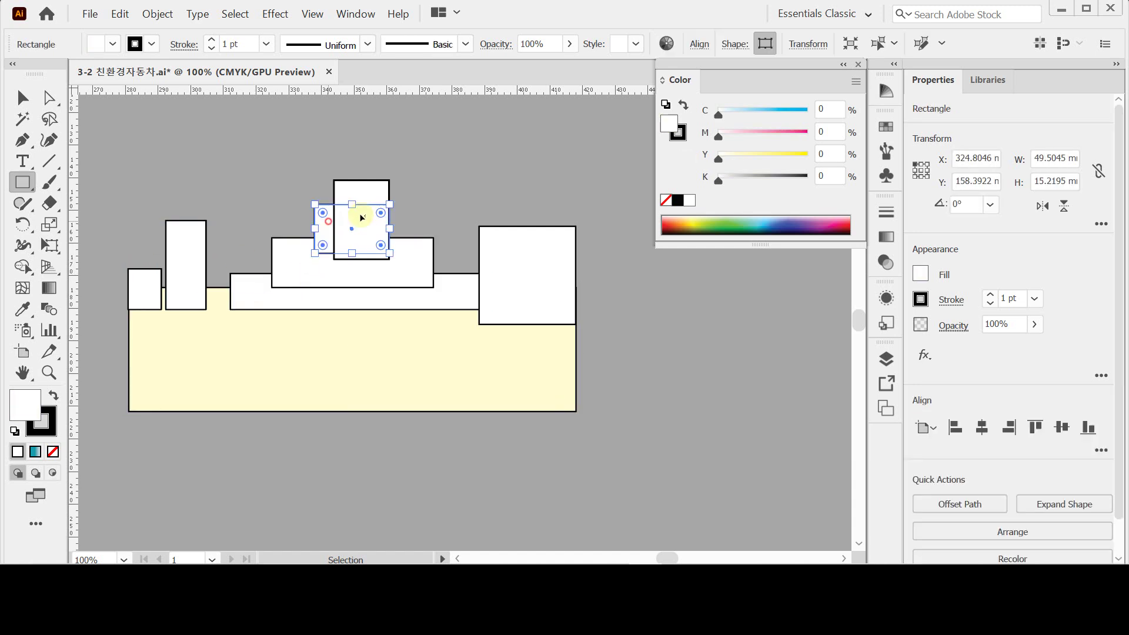
{"action": "left_click", "coordinate": [522, 157], "text": "ctrl"}
Align the cream base rectangle's sides with the outer edges of the leftmost and rightmost buildings.
{"action": "left_click_drag", "start_coordinate": [121, 205], "coordinate": [140, 352]}
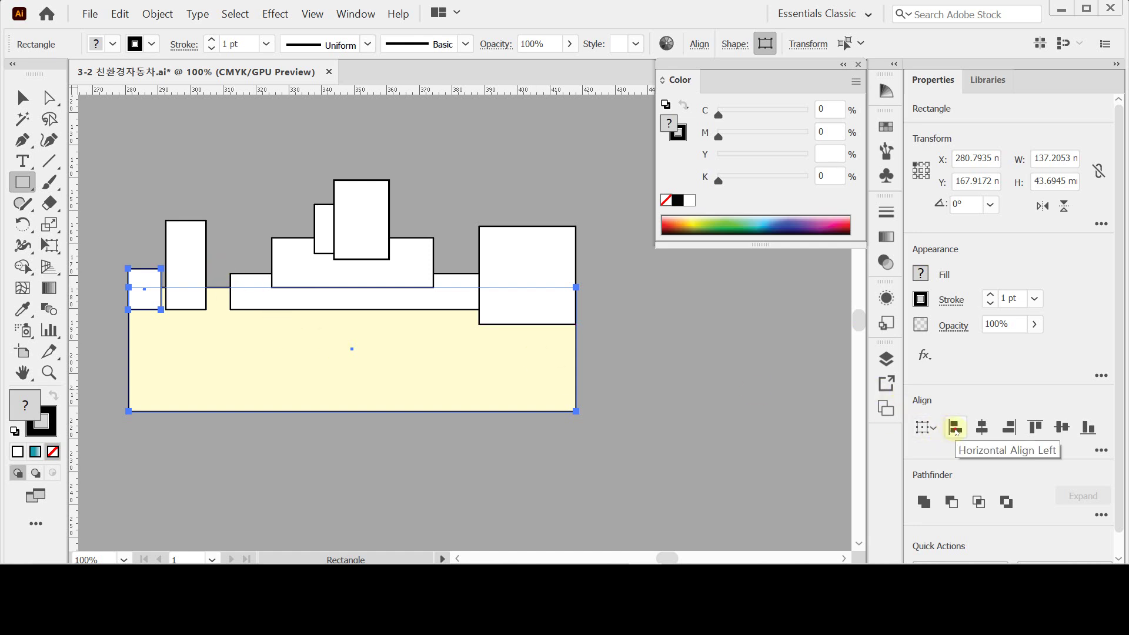
{"action": "left_click_drag", "start_coordinate": [627, 282], "coordinate": [560, 345]}
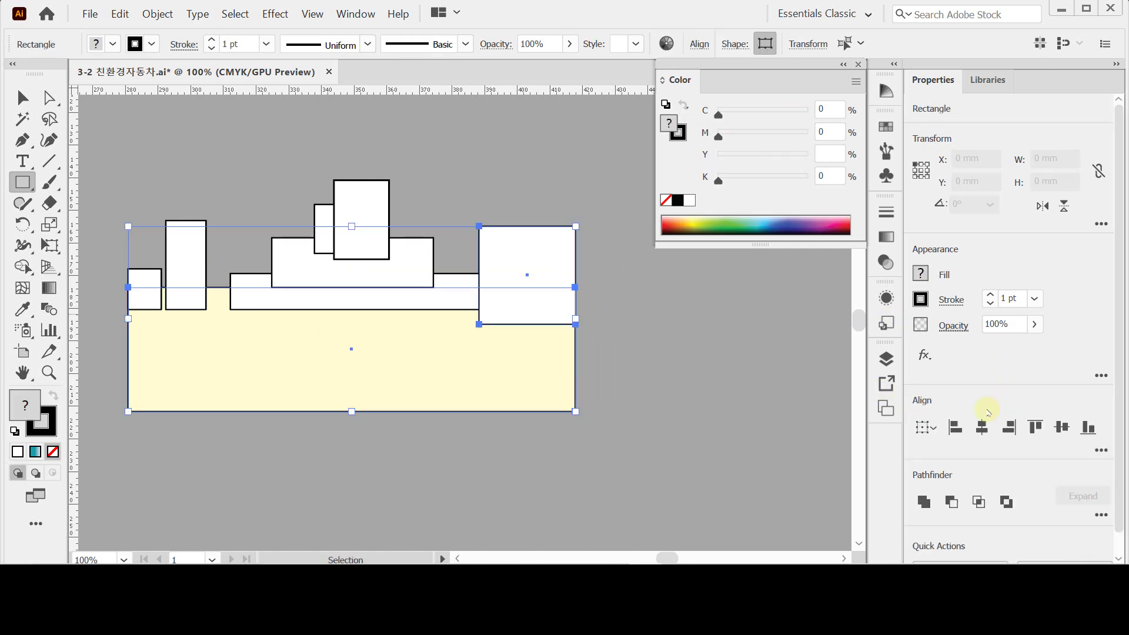
Select all the building rectangles and the cream base, and unite them into one skyline shape.
{"action": "left_click", "coordinate": [284, 162]}
{"action": "mouse_move", "coordinate": [122, 163]}
{"action": "left_mouse_down"}
{"action": "mouse_move", "coordinate": [539, 365]}
{"action": "mouse_move", "coordinate": [608, 431]}
{"action": "mouse_move", "coordinate": [611, 422]}
{"action": "left_mouse_up"}
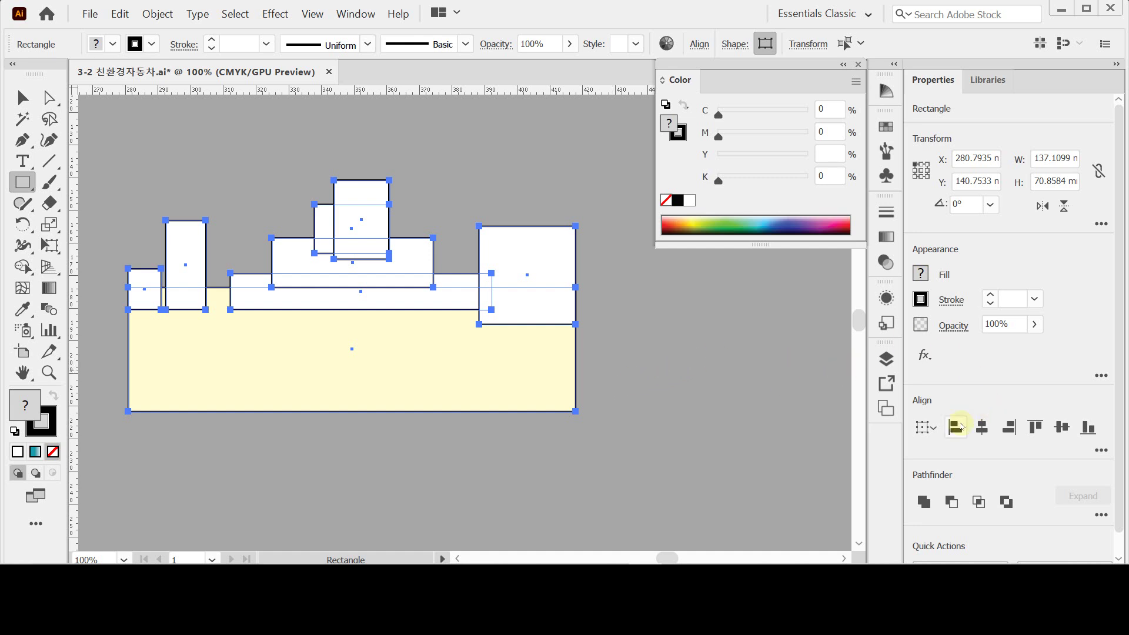
{"action": "scroll", "coordinate": [941, 475], "scroll_direction": "down", "scroll_amount": 1}
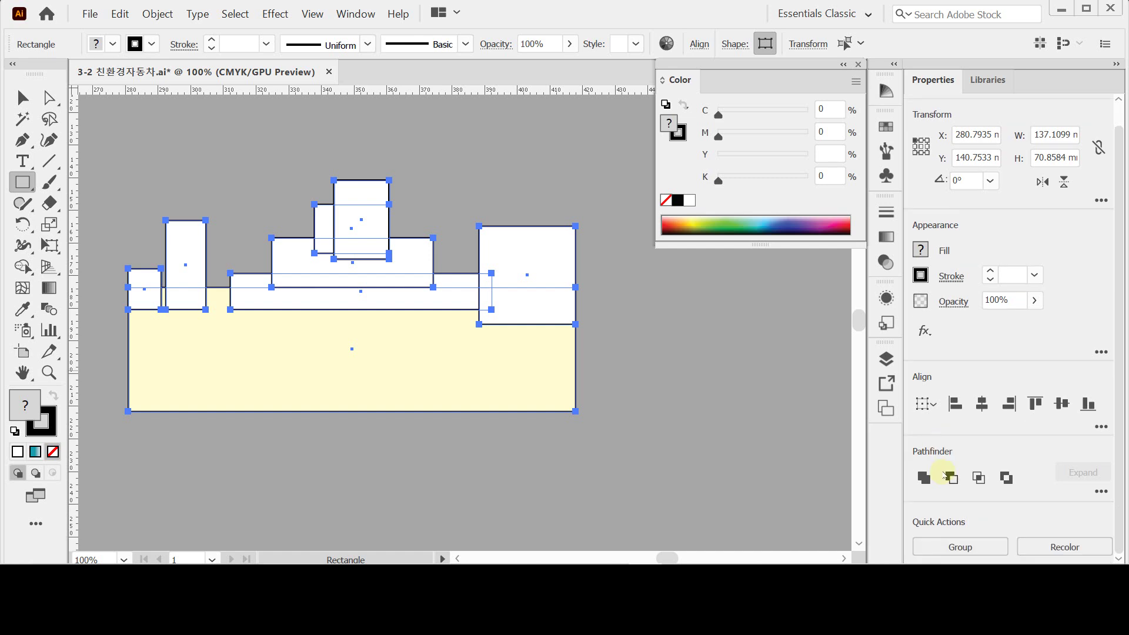
{"action": "left_click", "coordinate": [924, 479]}
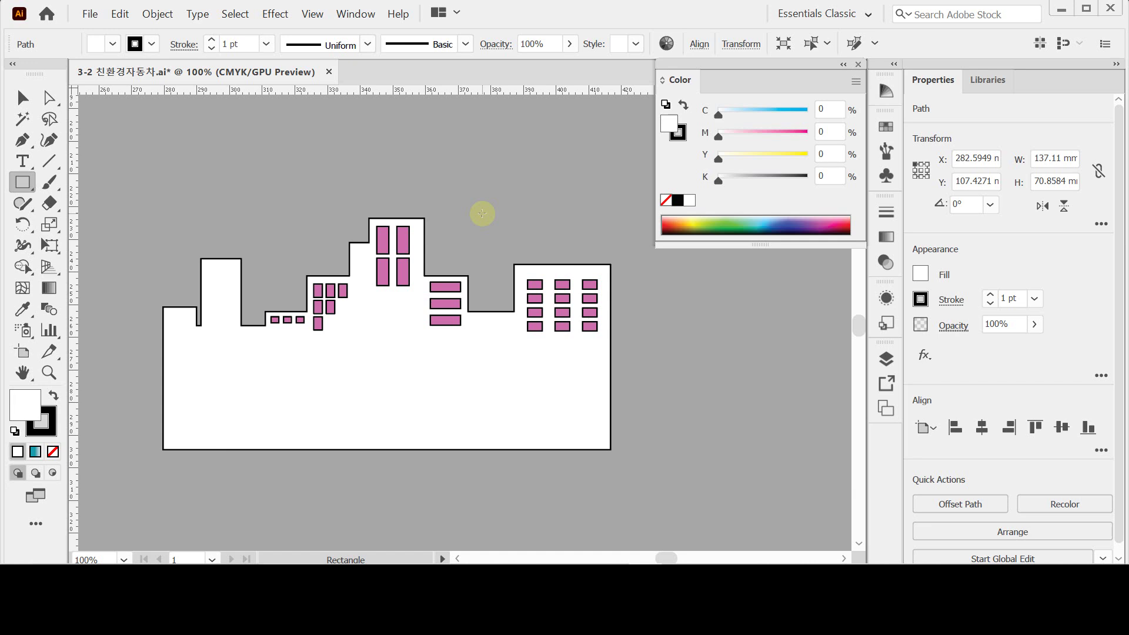
Delete the row of three small pink windows from the low building beside the central tower.
{"action": "left_click", "coordinate": [435, 311]}
{"action": "left_click", "coordinate": [520, 286]}
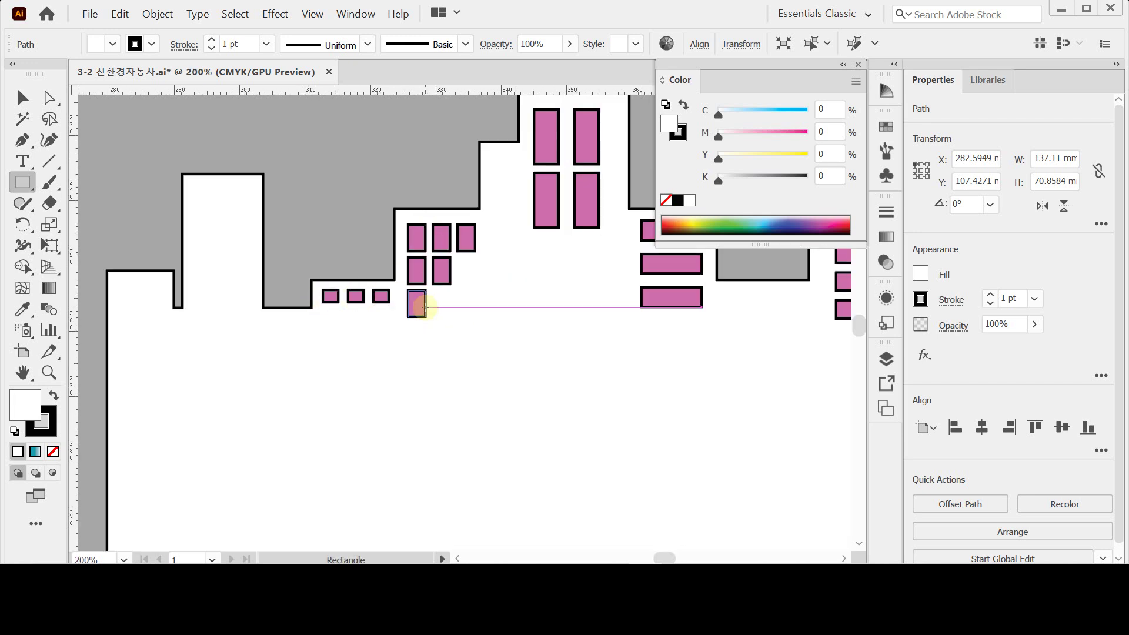
{"action": "left_click", "coordinate": [415, 304]}
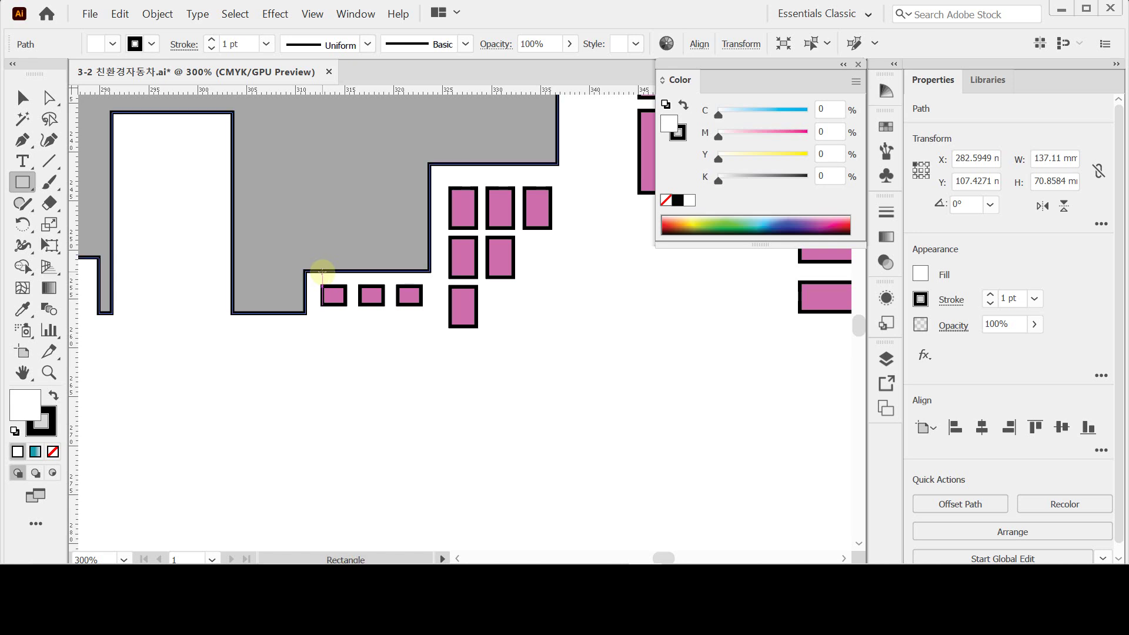
{"action": "left_click", "coordinate": [332, 296], "text": "ctrl"}
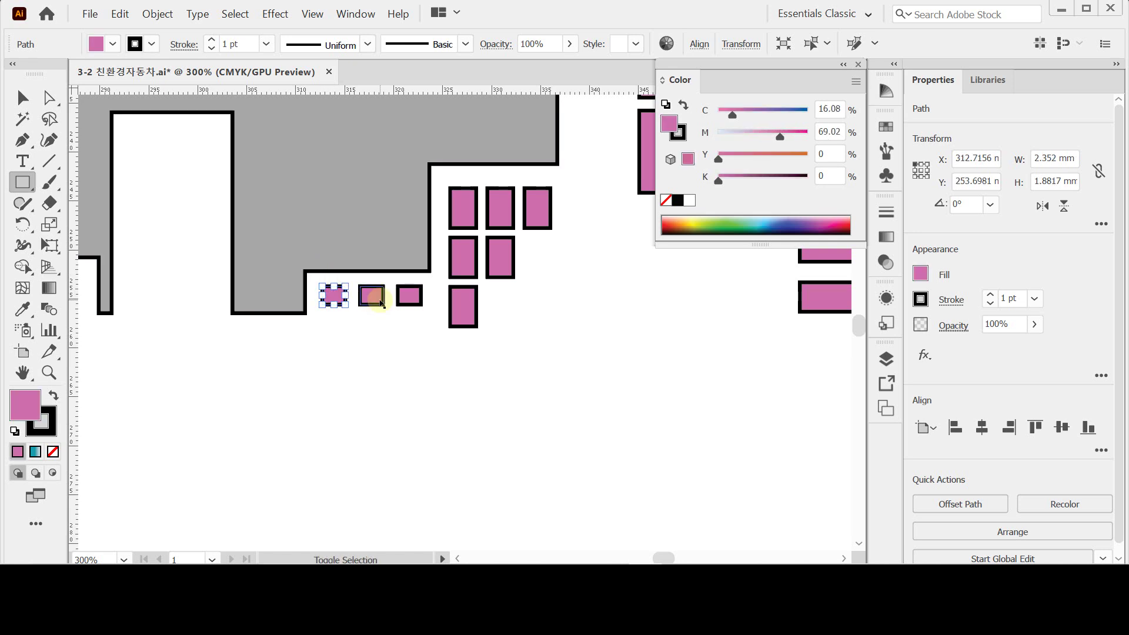
{"action": "left_click", "coordinate": [371, 296], "text": "ctrl+shift"}
{"action": "left_click", "coordinate": [406, 299], "text": "ctrl+shift"}
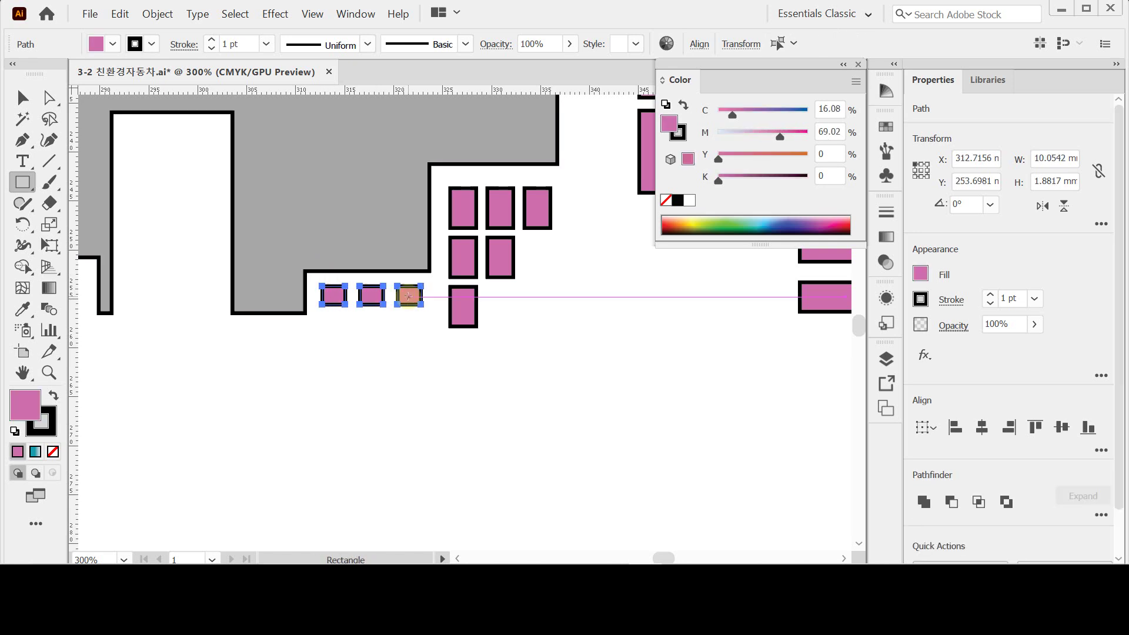
{"action": "key", "text": "Delete"}
Draw a pink window rectangle about 2.7 × 1.7 mm at the start of the low building's empty window row.
{"action": "key", "text": "ctrl+equal"}
{"action": "left_click_drag", "start_coordinate": [396, 305], "coordinate": [364, 307]}
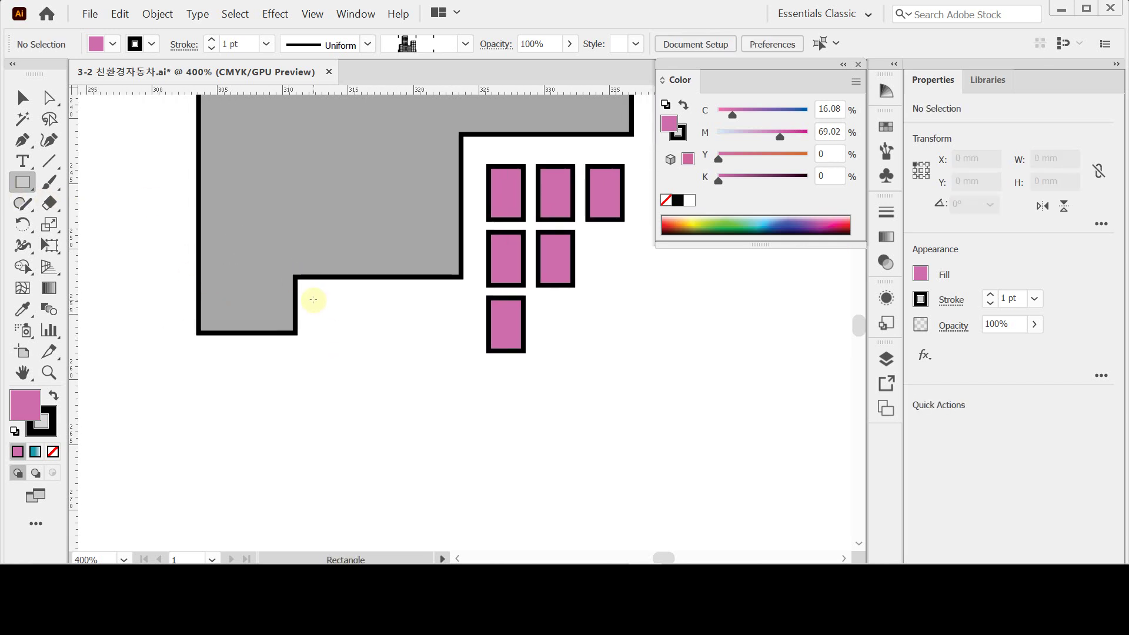
{"action": "left_click_drag", "start_coordinate": [307, 298], "coordinate": [342, 319]}
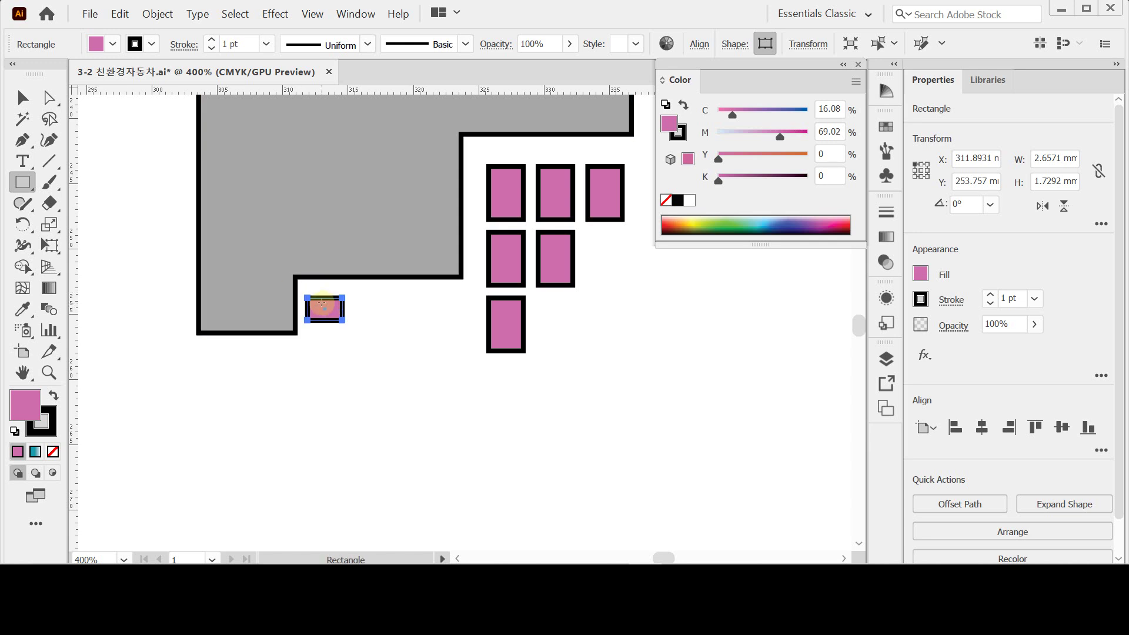
{"action": "left_click", "coordinate": [348, 323]}
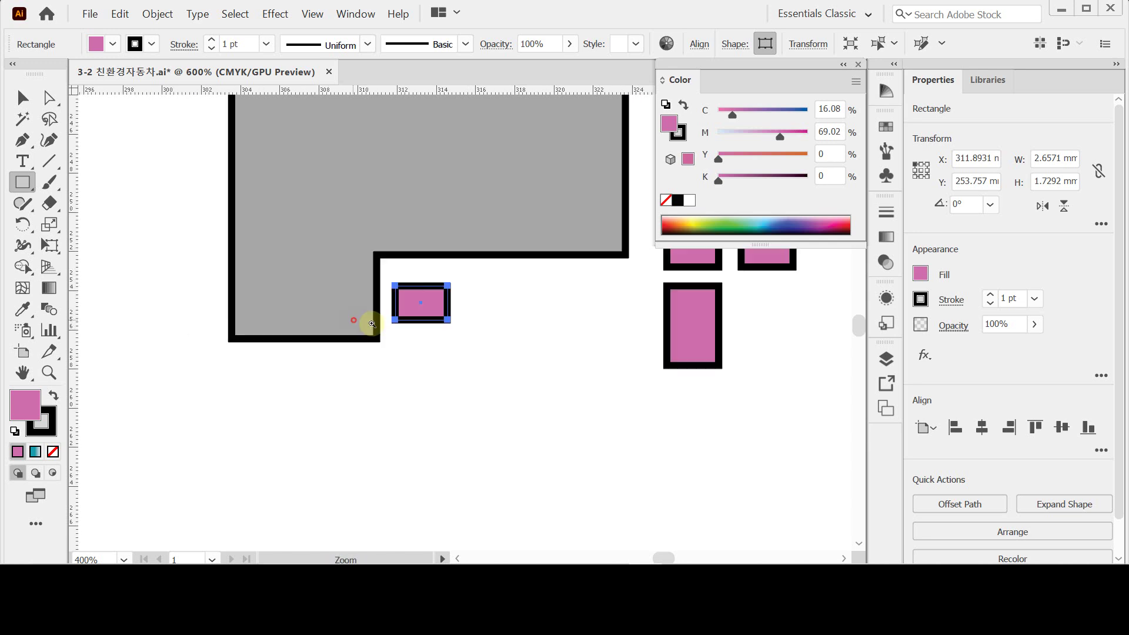
Duplicate the low building's new pink window twice along a horizontal line, about 4.1 mm apart, making an even row of three.
{"action": "left_click", "coordinate": [455, 330]}
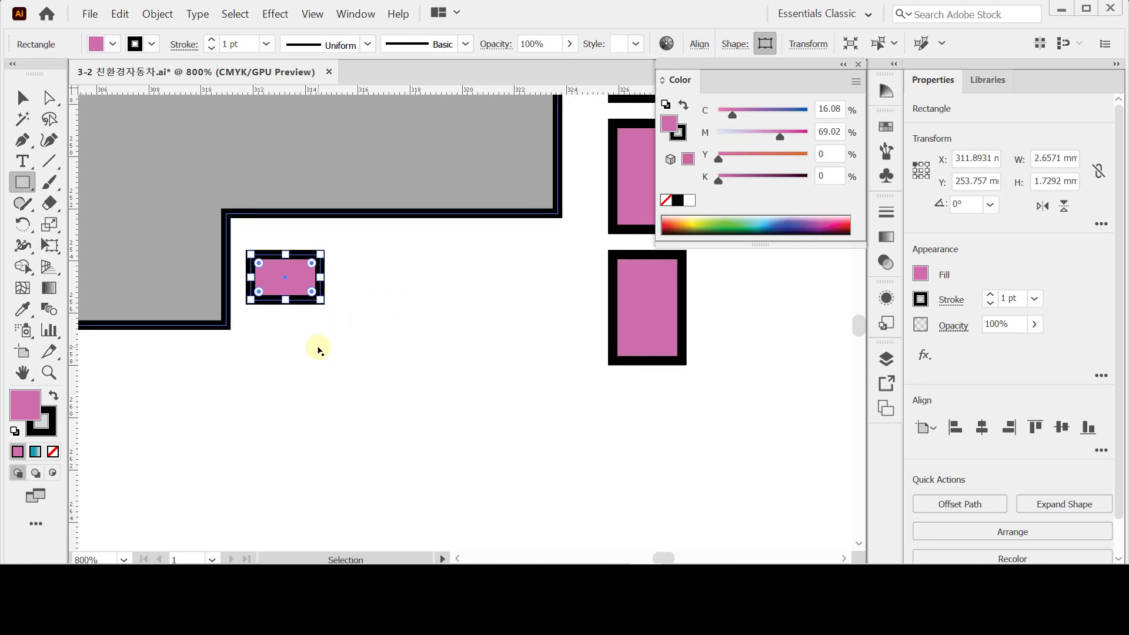
{"action": "left_click", "coordinate": [277, 286]}
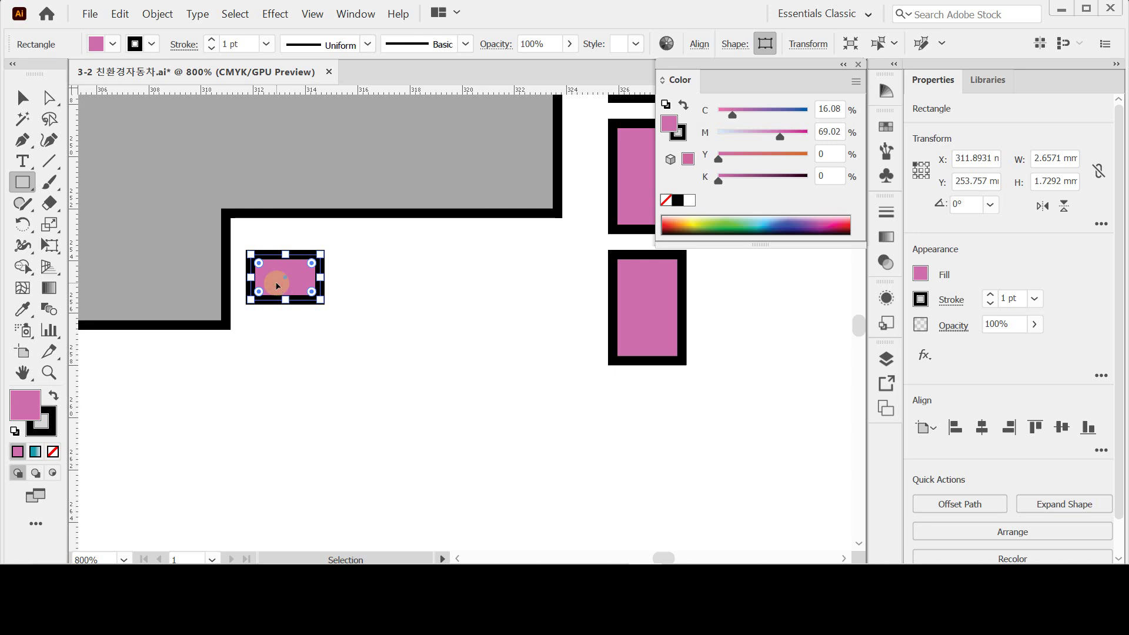
{"action": "left_click_drag", "start_coordinate": [277, 286], "coordinate": [380, 285]}
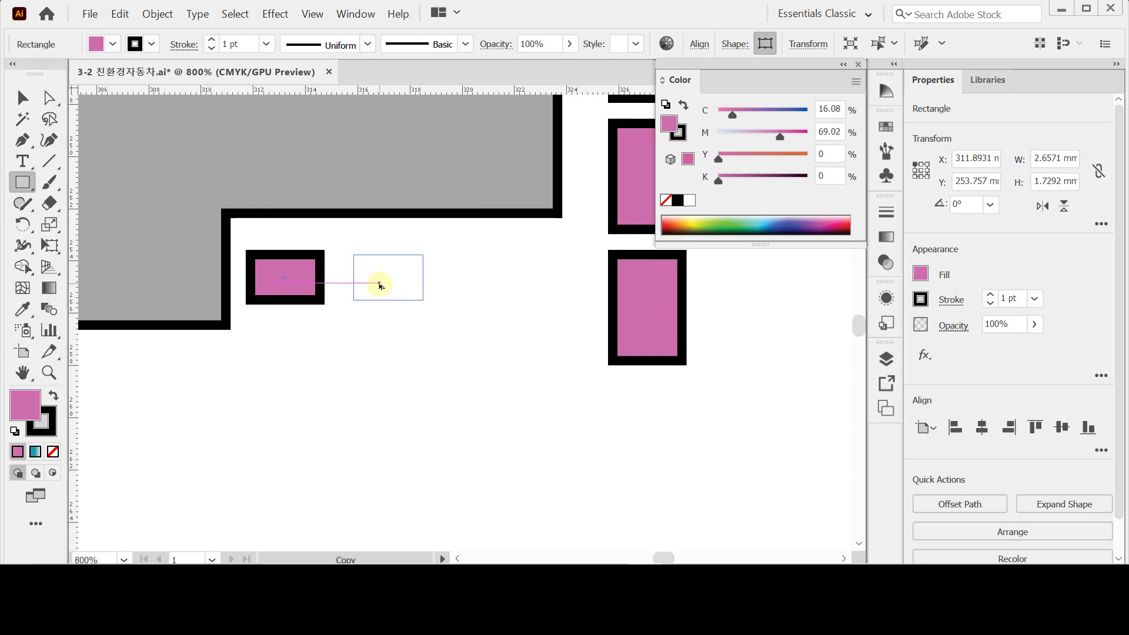
{"action": "key", "text": "shift"}
{"action": "left_click_drag", "start_coordinate": [381, 285], "coordinate": [385, 286]}
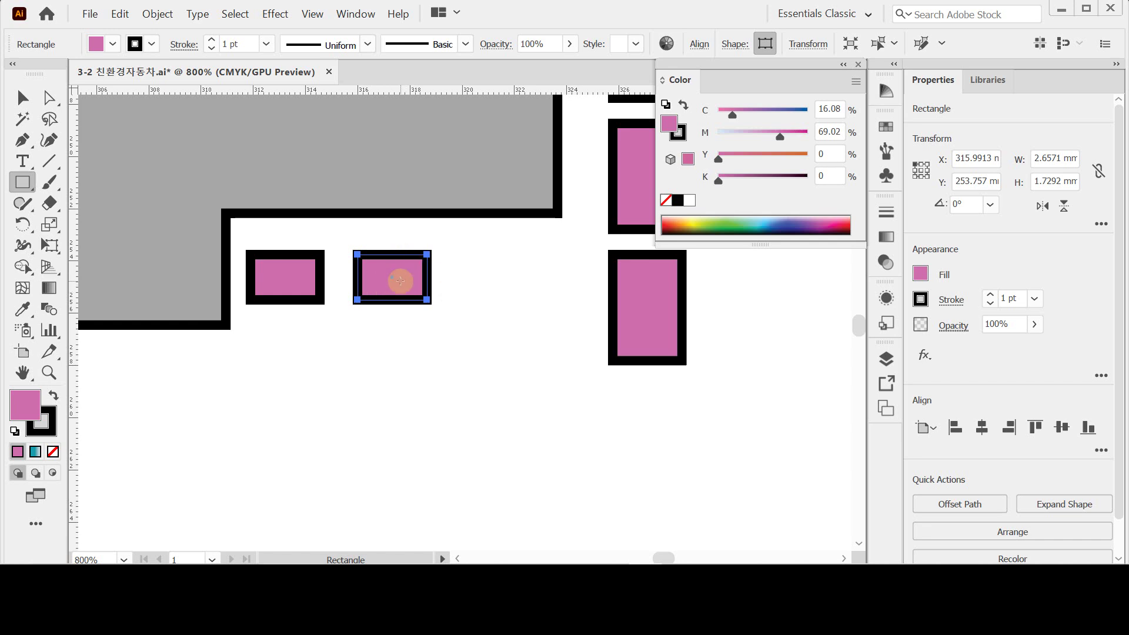
{"action": "key", "text": "ctrl"}
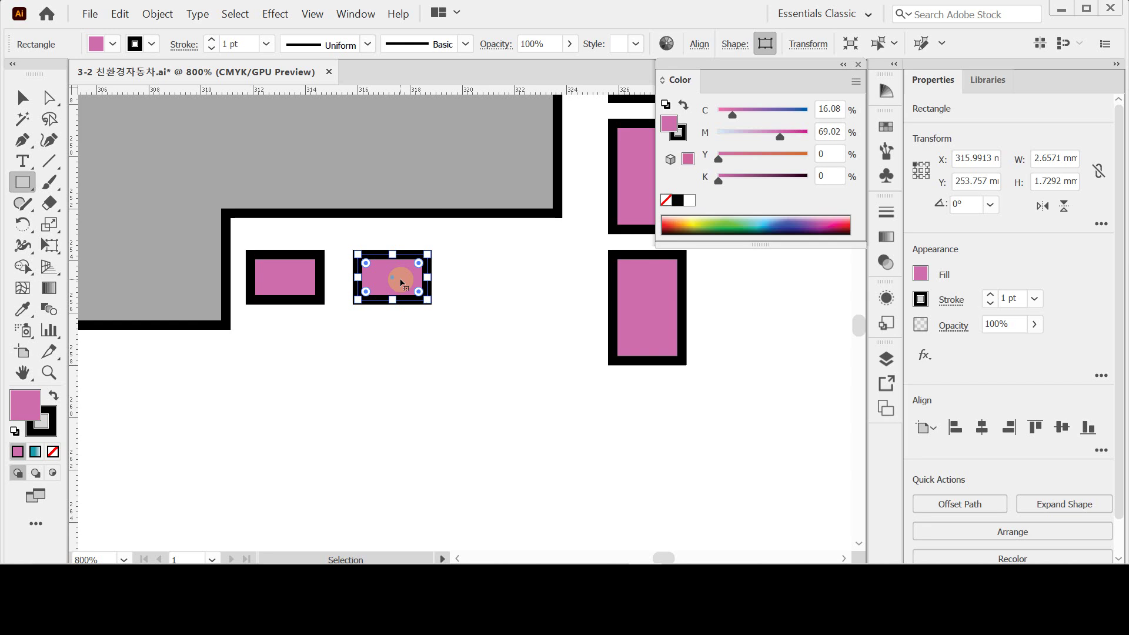
{"action": "key", "text": "ctrl+d"}
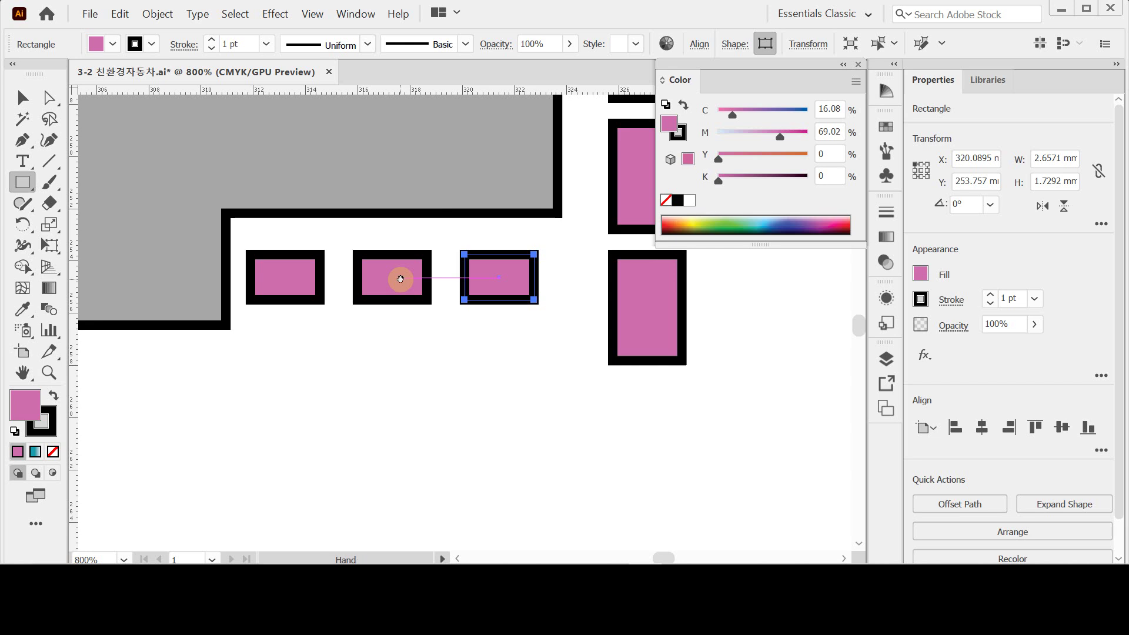
Examine the window layout and spacing on each building across the skyline.
{"action": "key", "text": "space"}
{"action": "left_click_drag", "start_coordinate": [512, 259], "coordinate": [385, 383]}
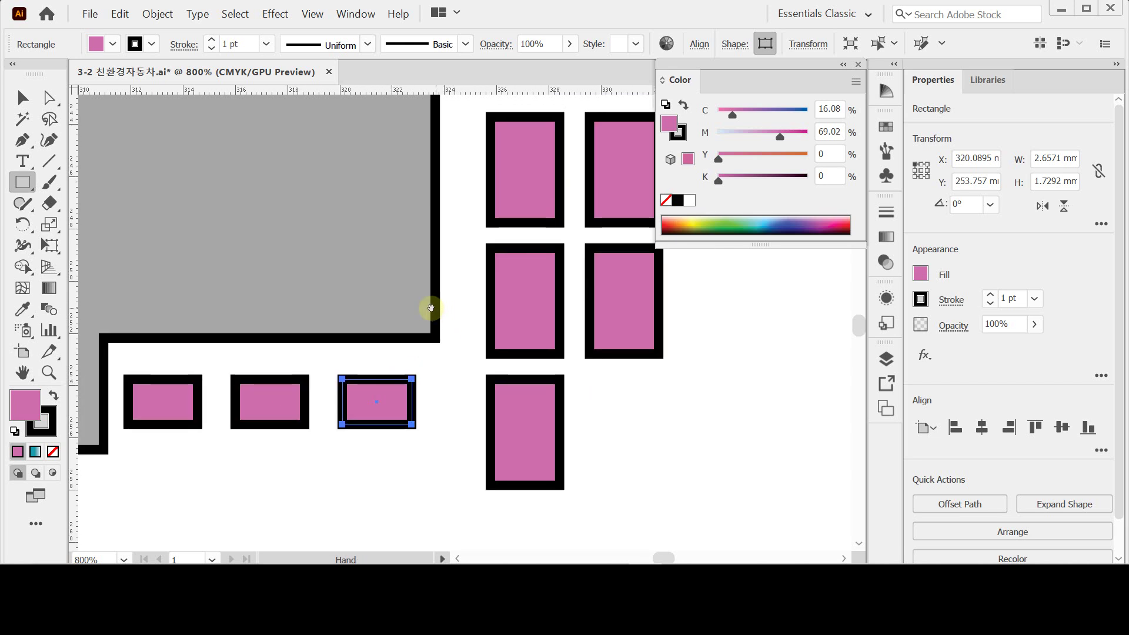
{"action": "left_click", "coordinate": [433, 341], "text": "ctrl+alt"}
{"action": "left_click_drag", "start_coordinate": [434, 341], "coordinate": [281, 325]}
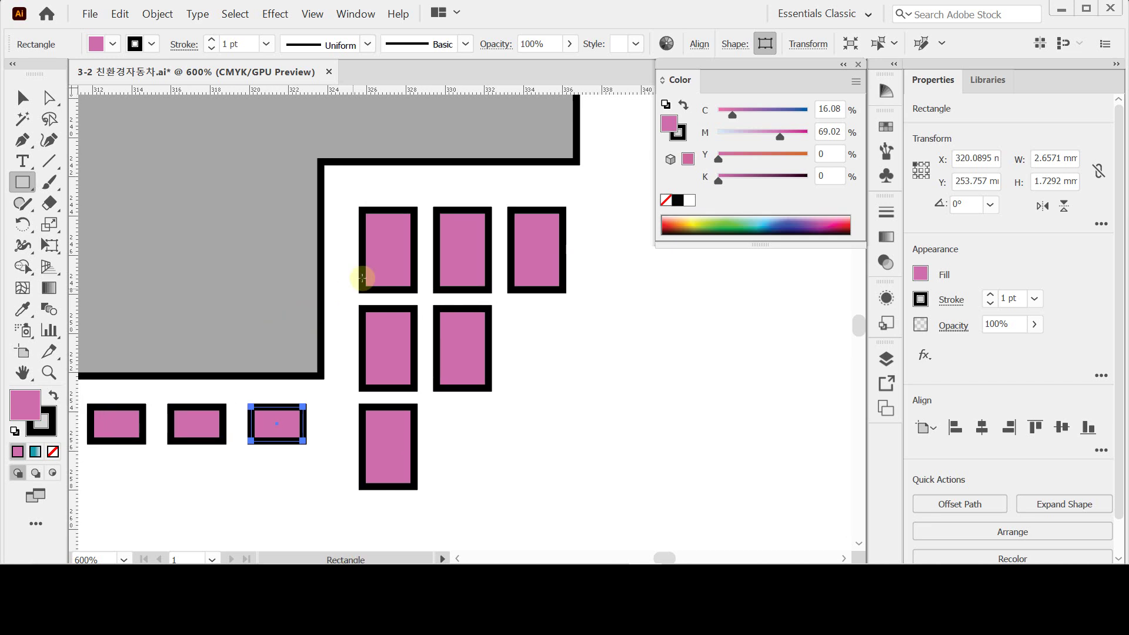
{"action": "key", "text": "ctrl"}
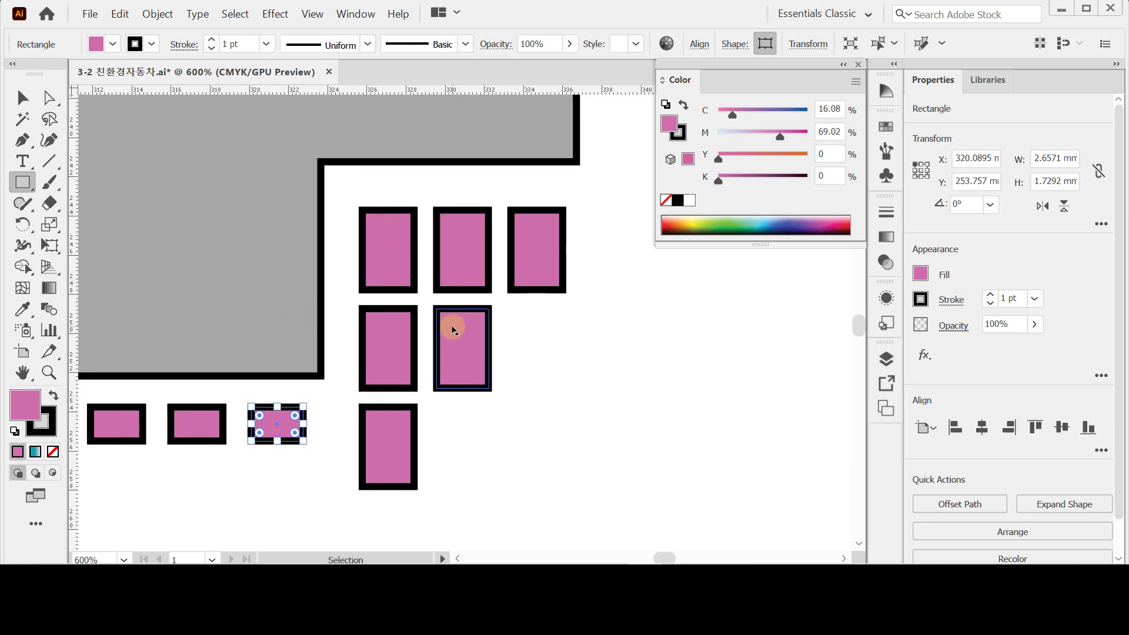
{"action": "key", "text": "space"}
{"action": "left_click_drag", "start_coordinate": [561, 316], "coordinate": [365, 418]}
{"action": "mouse_move", "coordinate": [433, 353]}
{"action": "left_mouse_down"}
{"action": "mouse_move", "coordinate": [335, 355]}
{"action": "mouse_move", "coordinate": [338, 335]}
{"action": "left_mouse_up"}
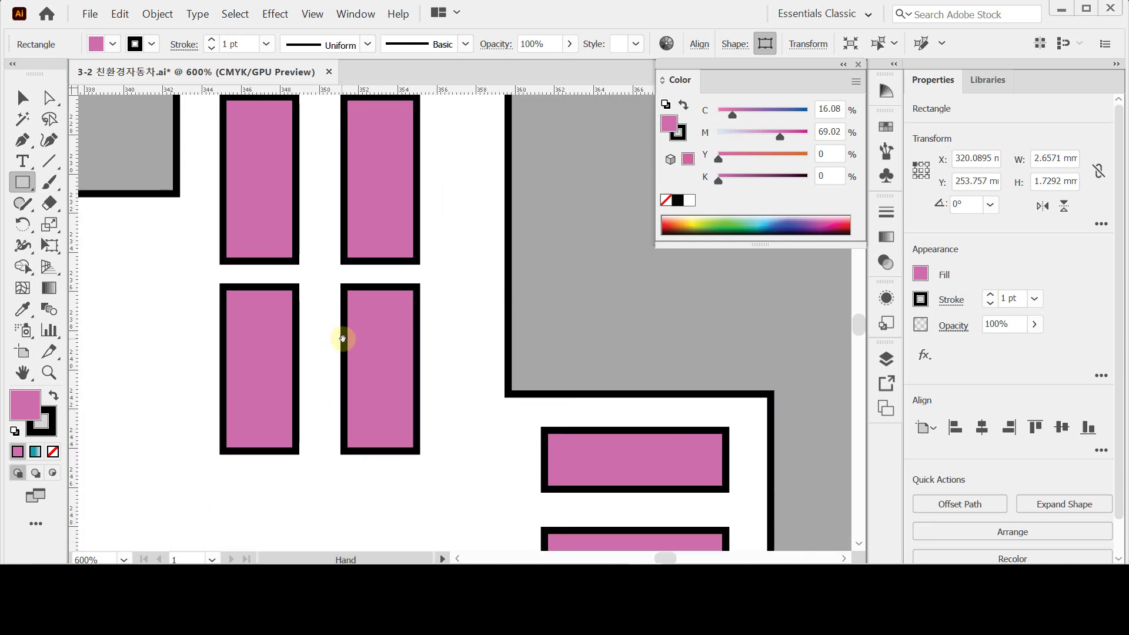
{"action": "key", "text": "ctrl+minus"}
{"action": "mouse_move", "coordinate": [459, 408]}
{"action": "left_mouse_down"}
{"action": "mouse_move", "coordinate": [357, 364]}
{"action": "mouse_move", "coordinate": [376, 323]}
{"action": "mouse_move", "coordinate": [234, 296]}
{"action": "left_mouse_up"}
{"action": "left_click_drag", "start_coordinate": [529, 351], "coordinate": [394, 373]}
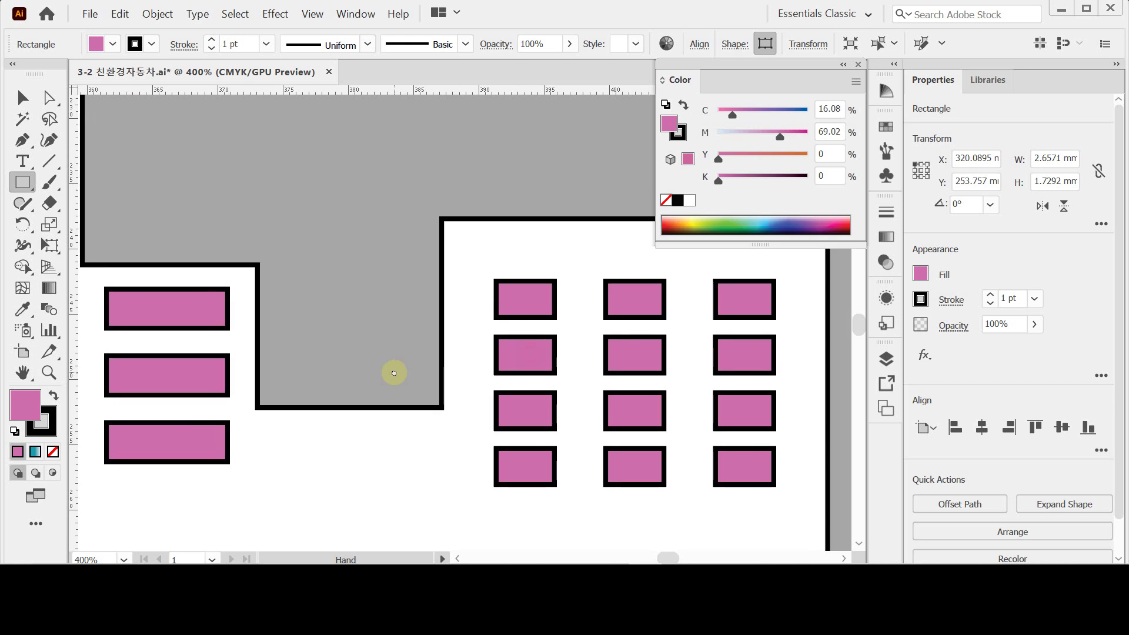
{"action": "left_click", "coordinate": [461, 365], "text": "ctrl+alt"}
{"action": "left_click", "coordinate": [436, 330], "text": "ctrl+alt"}
{"action": "left_click", "coordinate": [417, 334], "text": "ctrl+alt"}
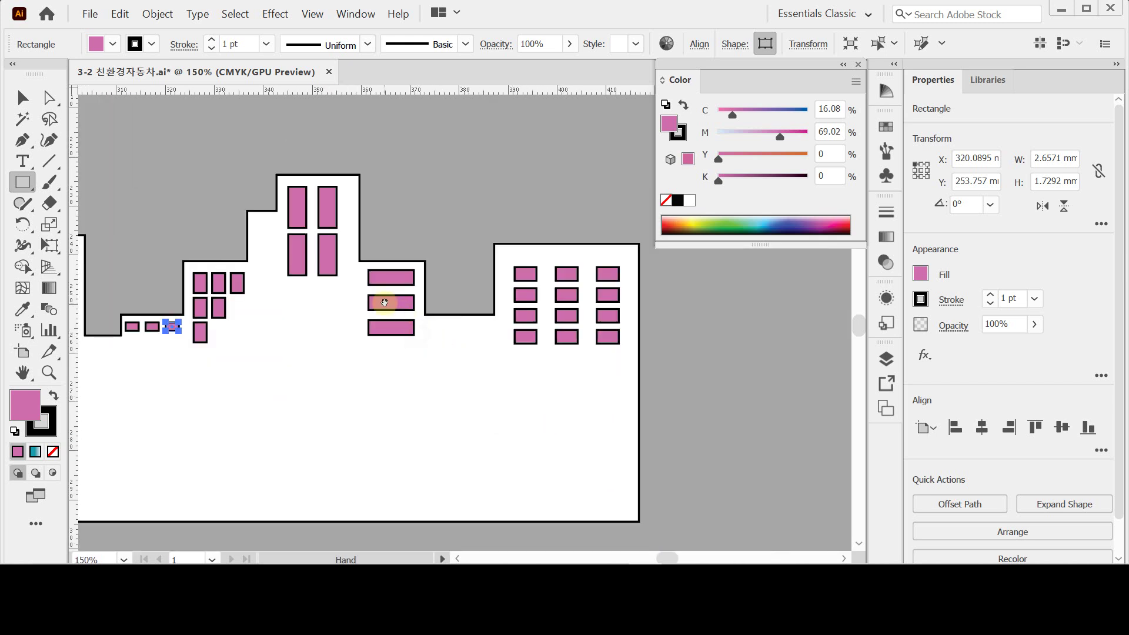
Select the skyline shape with all its windows and apply Exclude to cut the windows out as holes.
{"action": "left_click_drag", "start_coordinate": [385, 304], "coordinate": [542, 315]}
{"action": "left_click_drag", "start_coordinate": [122, 202], "coordinate": [796, 448]}
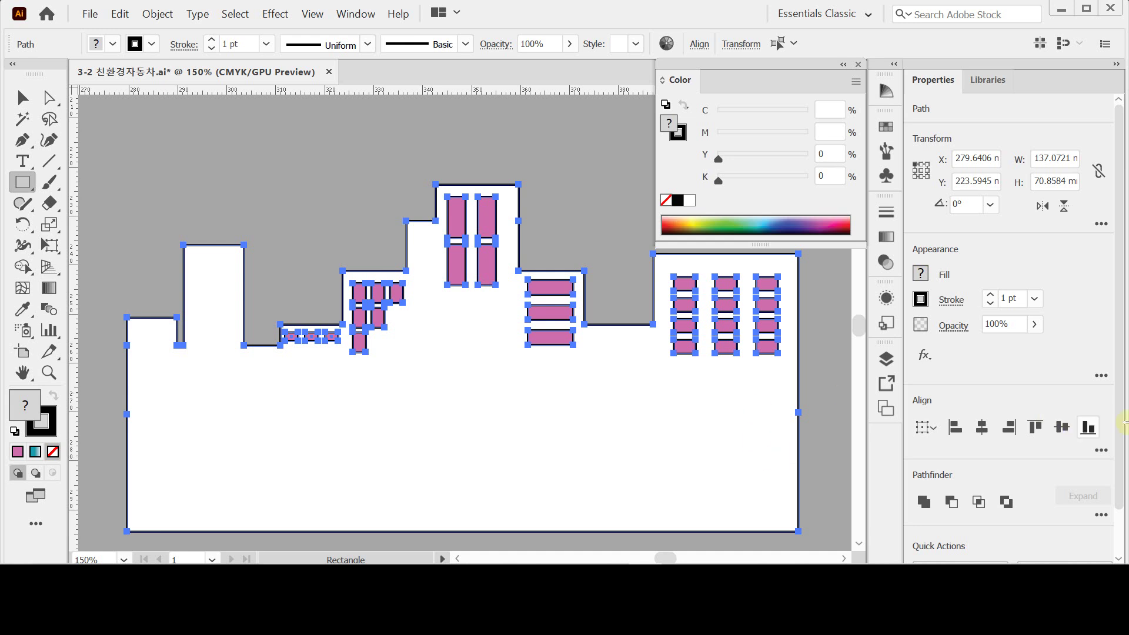
{"action": "scroll", "coordinate": [1120, 488], "scroll_direction": "down", "scroll_amount": 2}
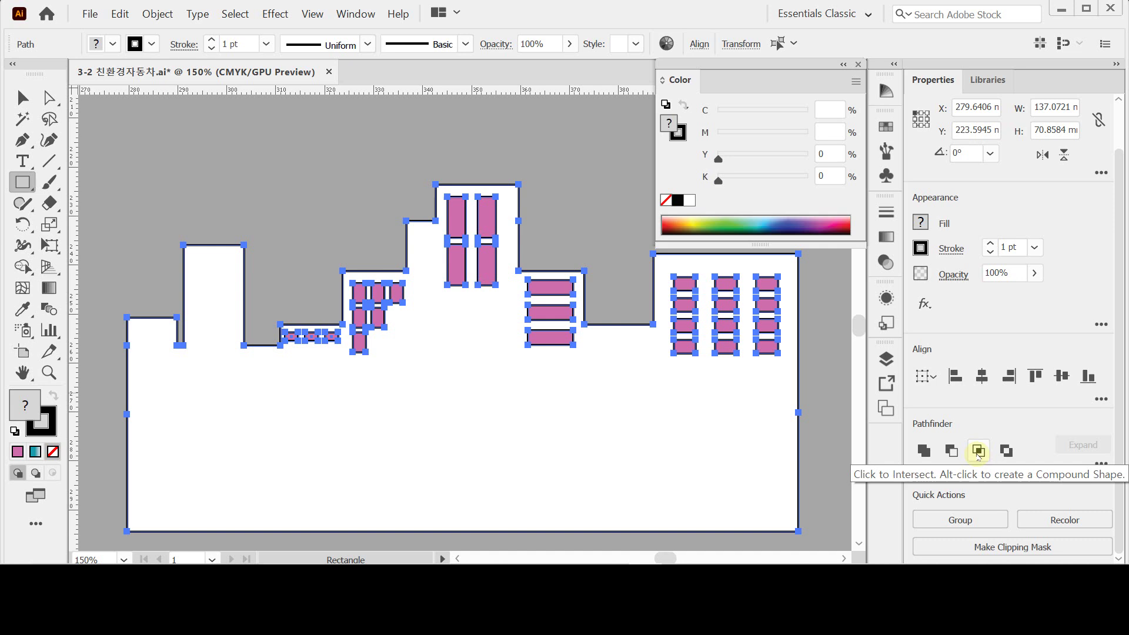
{"action": "left_click", "coordinate": [1006, 457]}
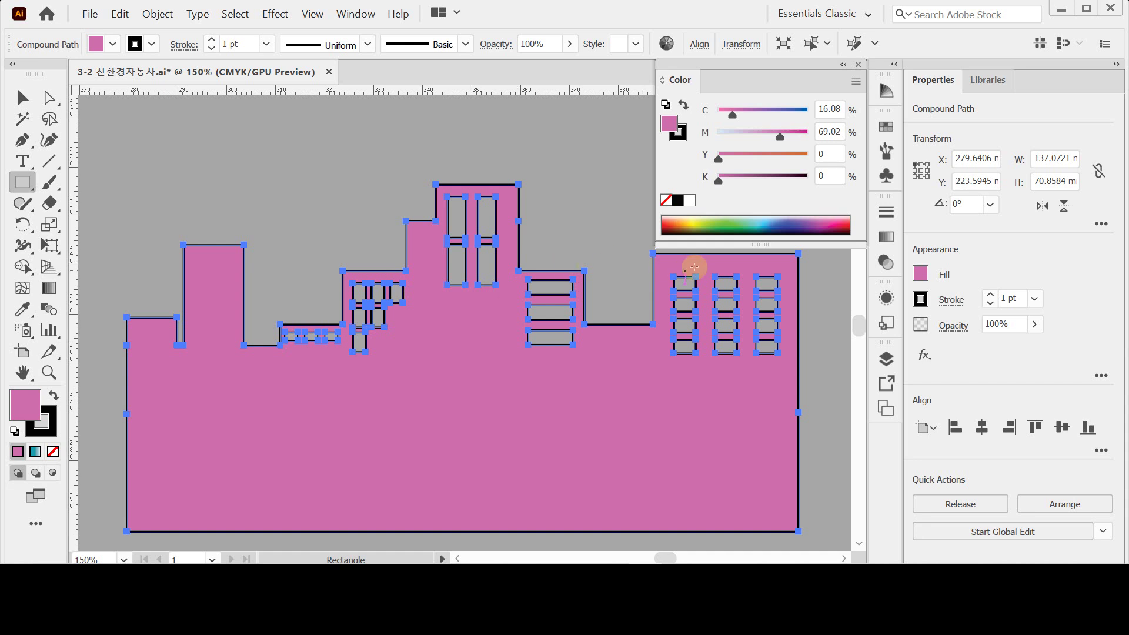
Fill the skyline compound path with the teal-to-white linear gradient at an angle of -90°.
{"action": "left_click", "coordinate": [885, 237]}
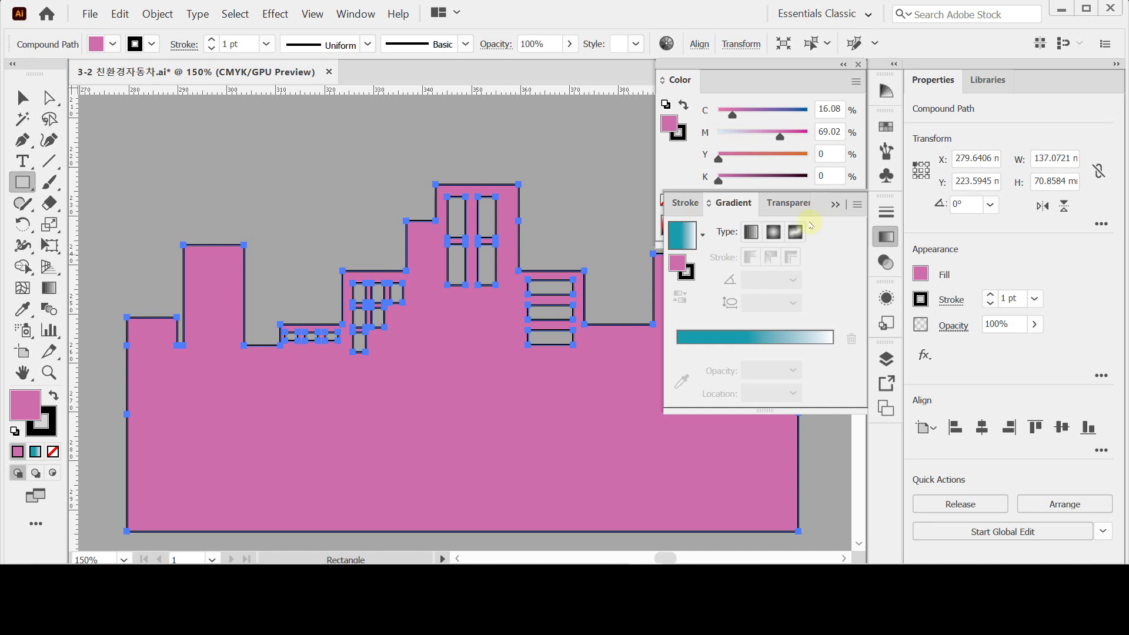
{"action": "left_click", "coordinate": [752, 233]}
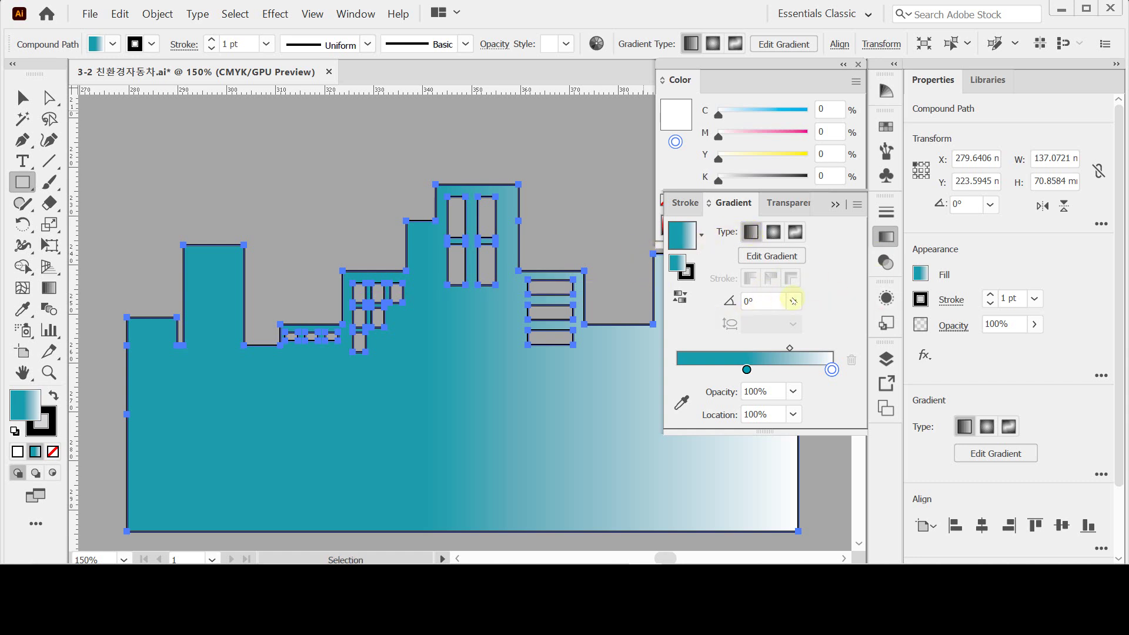
{"action": "left_click", "coordinate": [793, 301]}
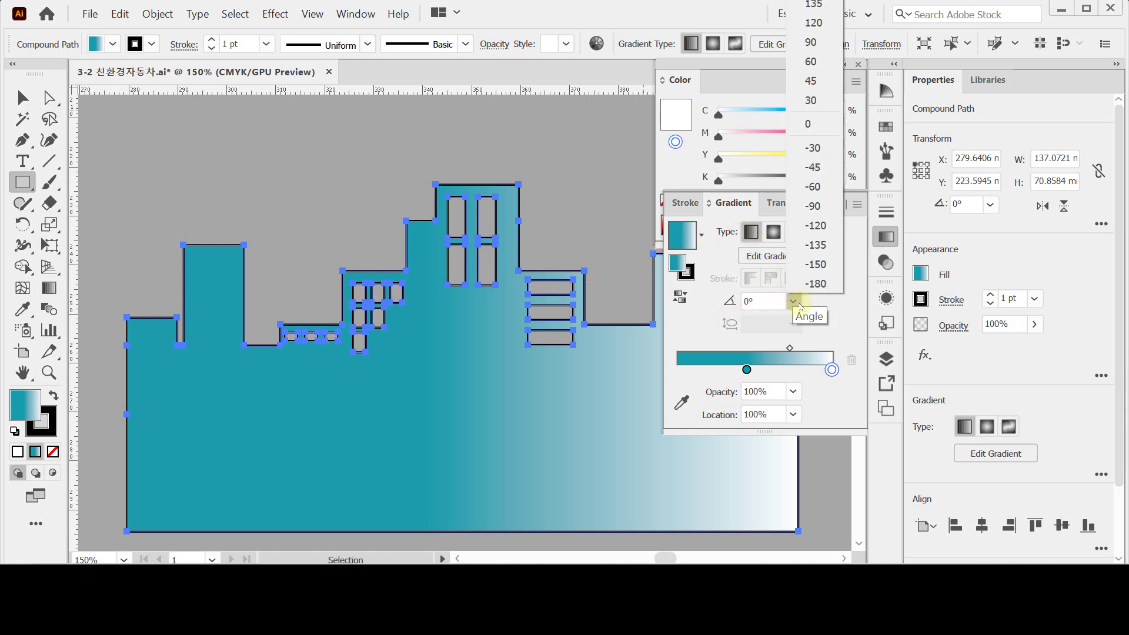
{"action": "left_click", "coordinate": [812, 206]}
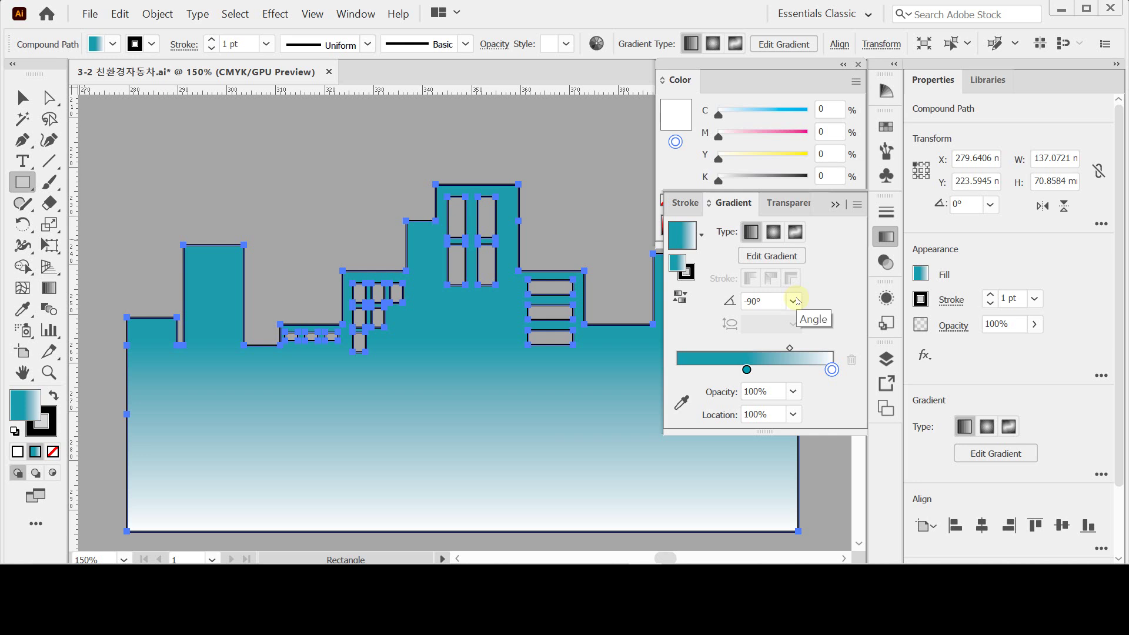
Check the CMYK color values of the skyline gradient's teal and white stops.
{"action": "double_click", "coordinate": [747, 370]}
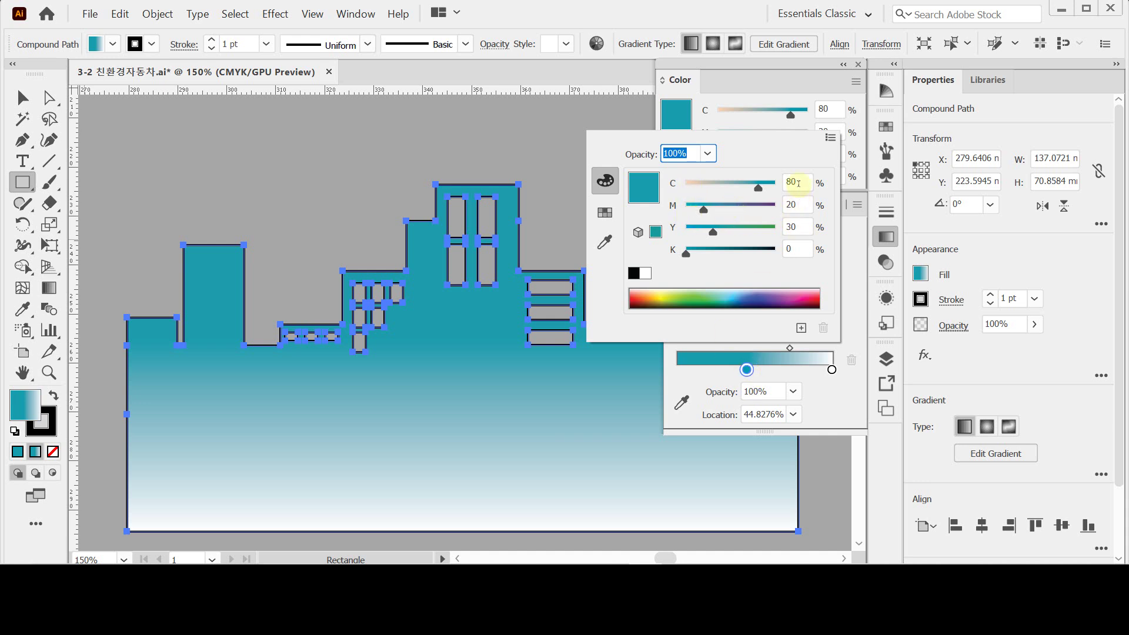
{"action": "left_click", "coordinate": [832, 370]}
{"action": "left_click", "coordinate": [832, 370]}
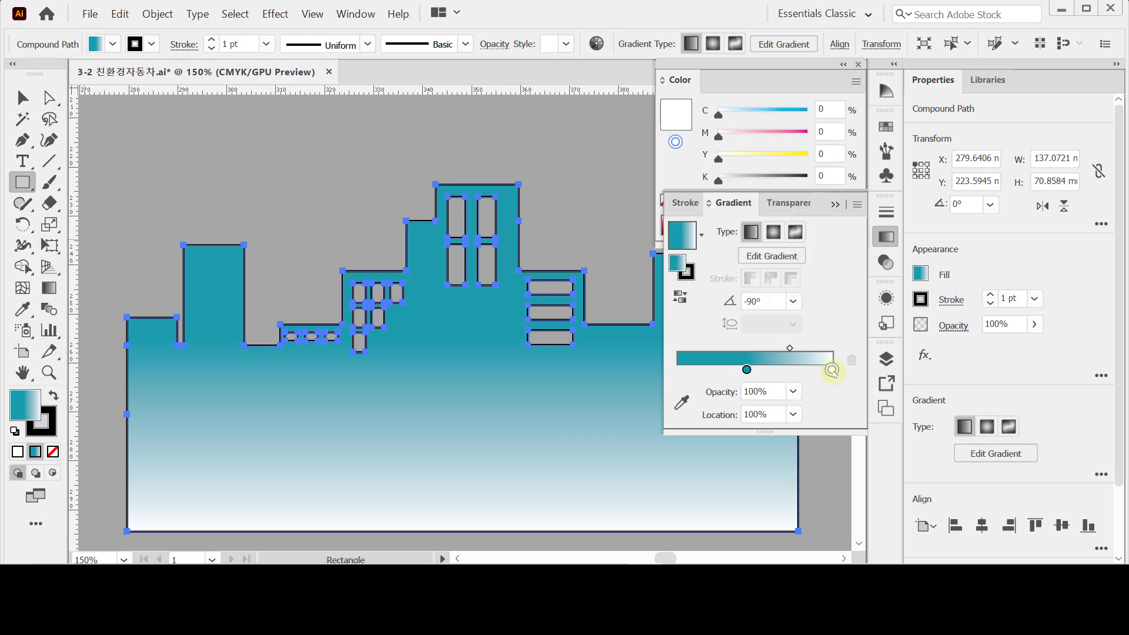
{"action": "double_click", "coordinate": [831, 370]}
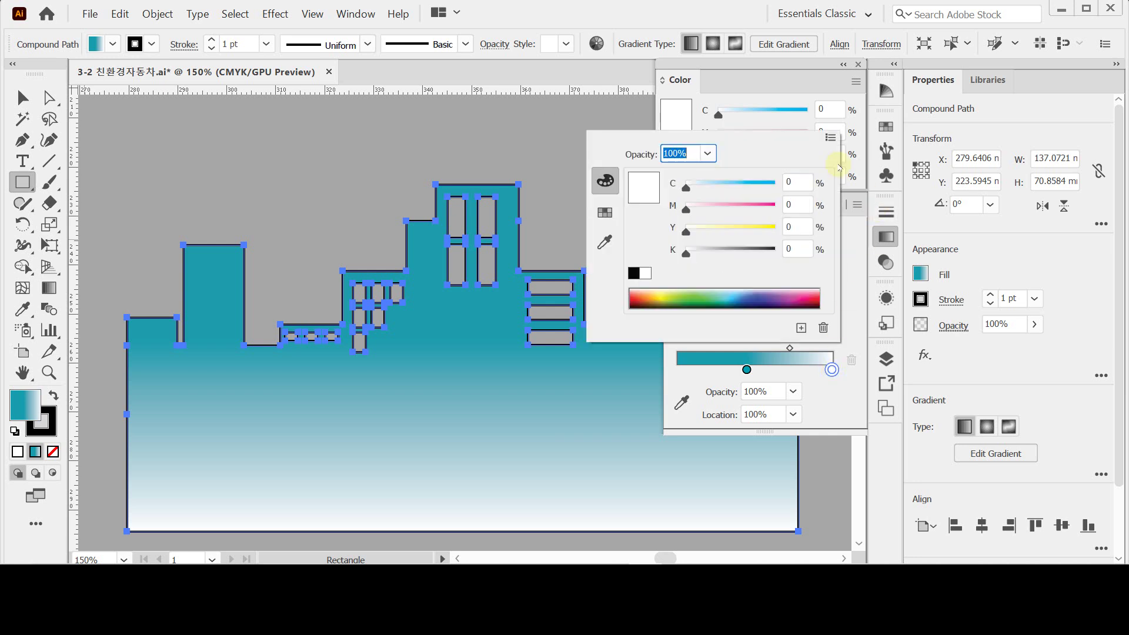
{"action": "left_click", "coordinate": [829, 139]}
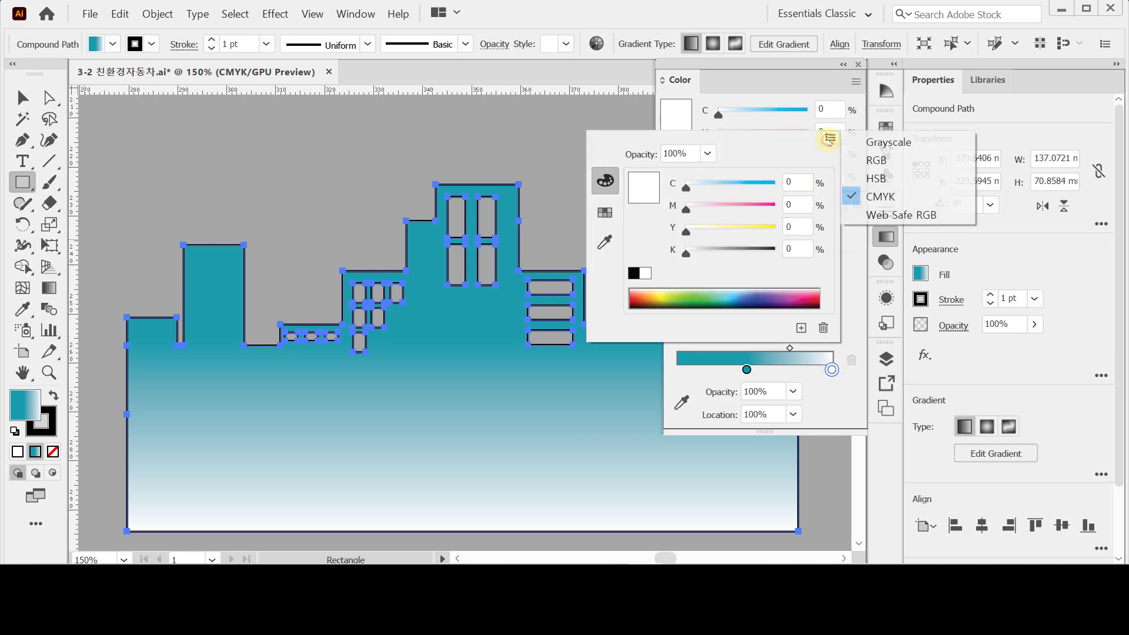
{"action": "left_click", "coordinate": [892, 196]}
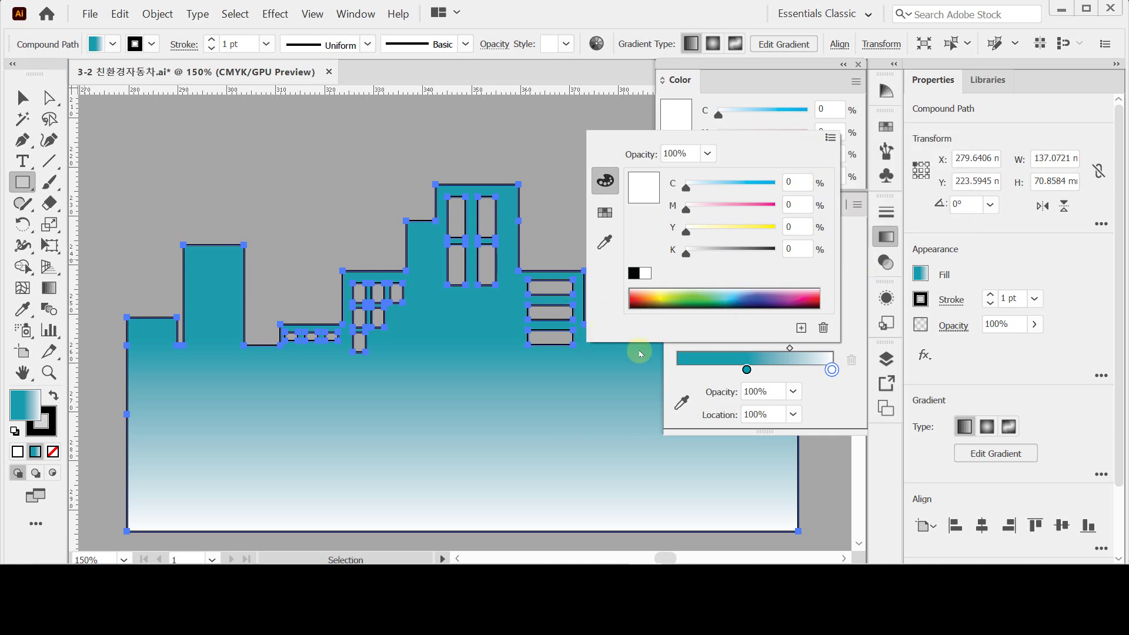
Try moving the teal stop toward the start of the skyline gradient, and undo the move.
{"action": "left_click", "coordinate": [747, 370]}
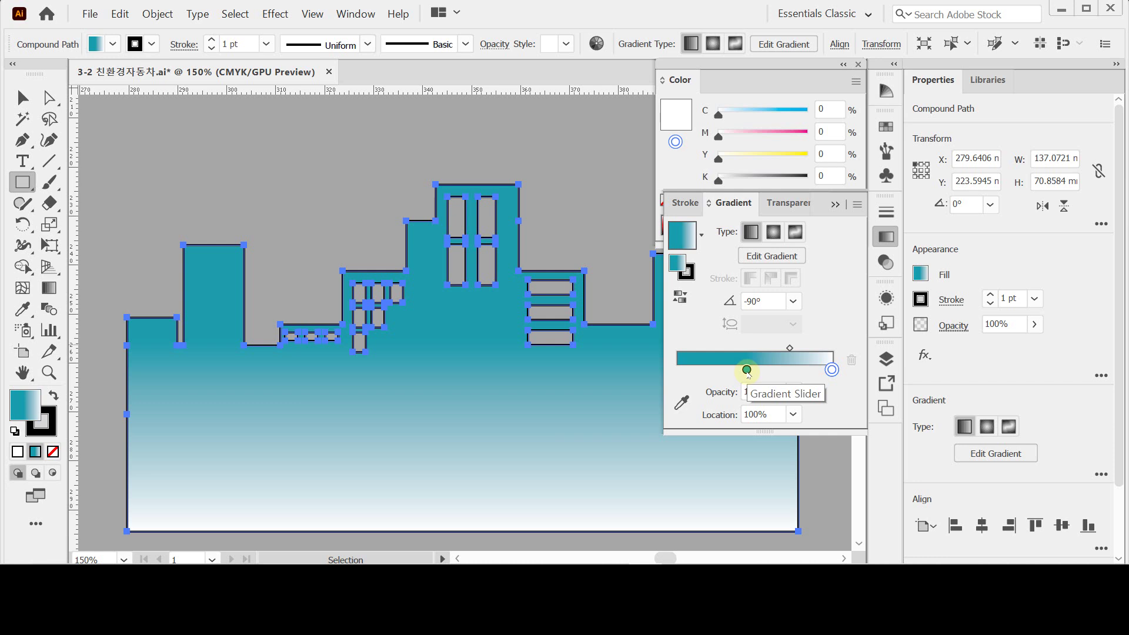
{"action": "left_click", "coordinate": [747, 370]}
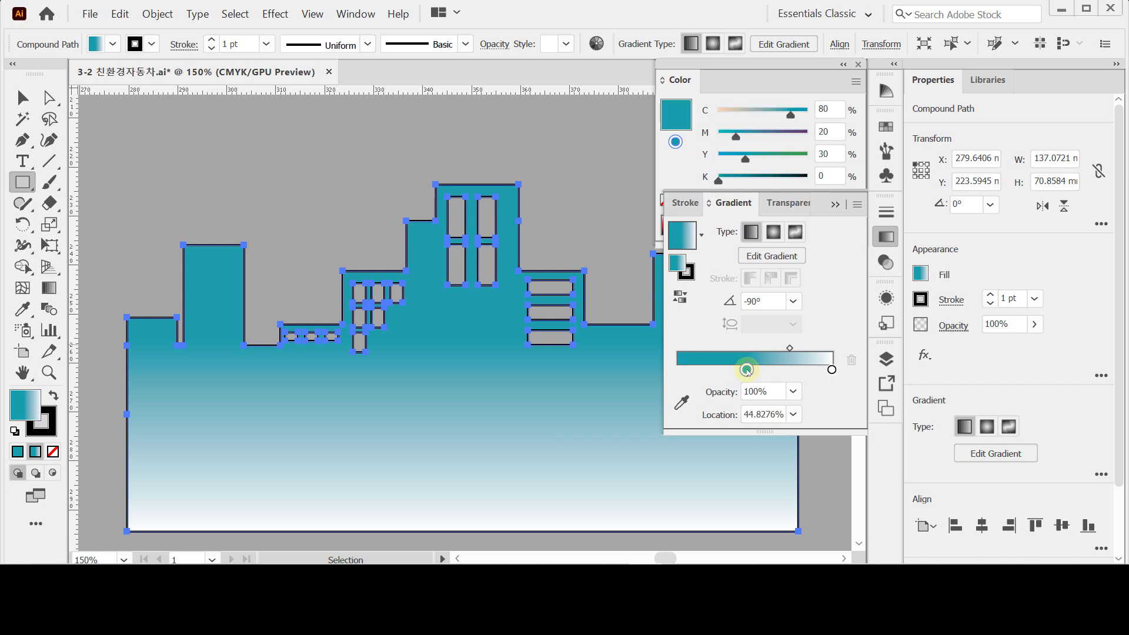
{"action": "left_click_drag", "start_coordinate": [747, 370], "coordinate": [686, 370]}
{"action": "key", "text": "ctrl+z"}
Set the skyline shape's stroke to none.
{"action": "left_click", "coordinate": [686, 274]}
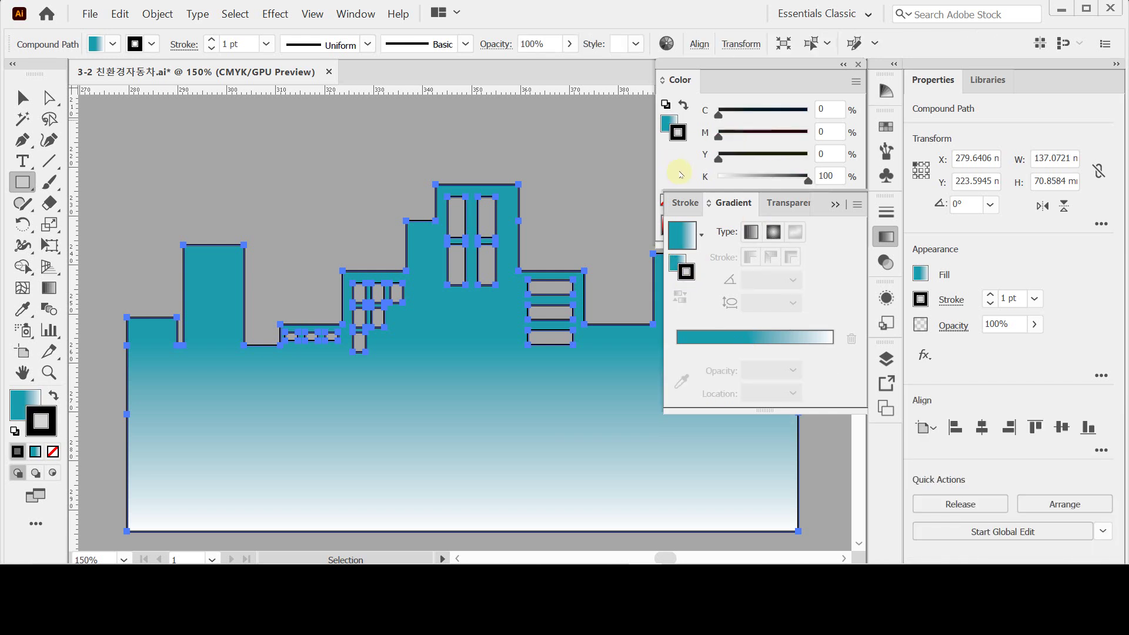
{"action": "left_click", "coordinate": [885, 237]}
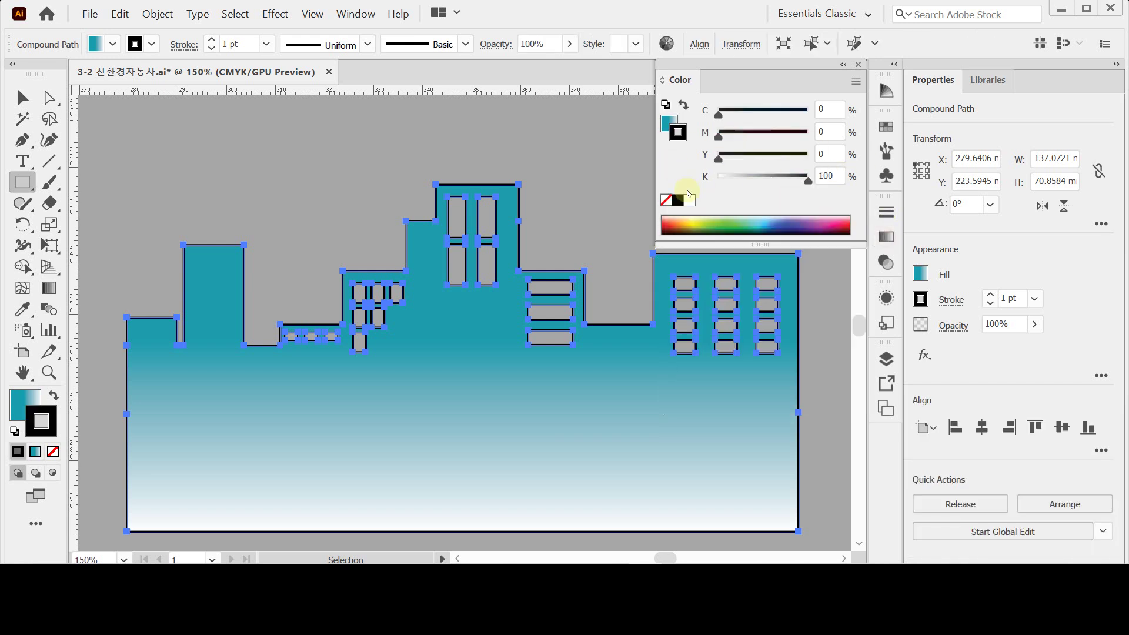
{"action": "left_click", "coordinate": [665, 201]}
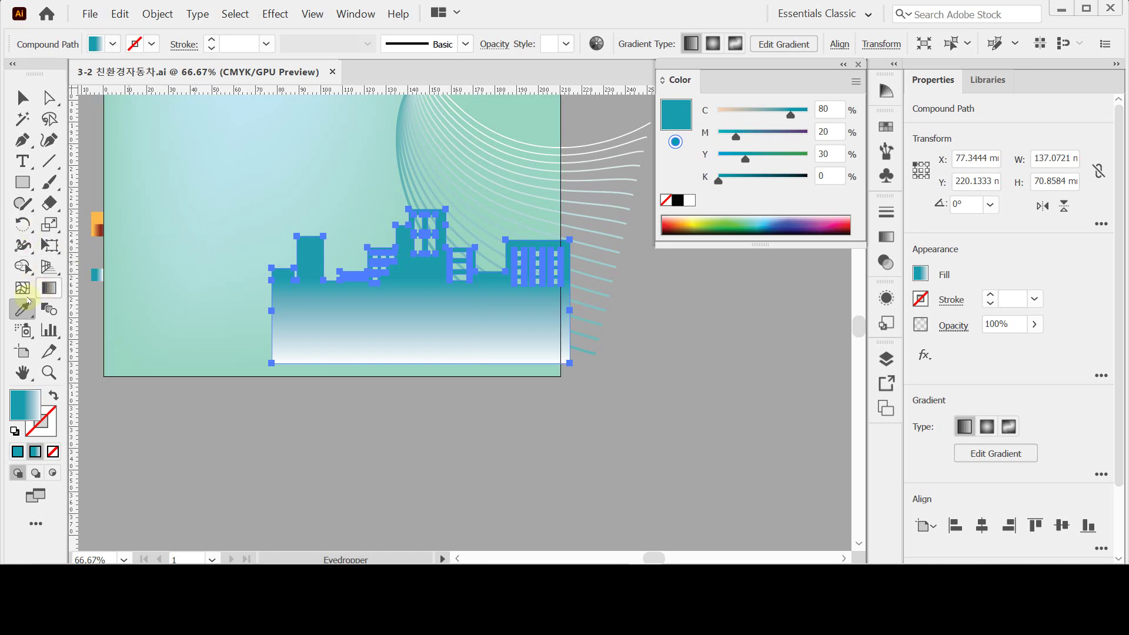
Create a mirrored copy of the gradient skyline by reflecting it across the vertical axis.
{"action": "left_click", "coordinate": [23, 224]}
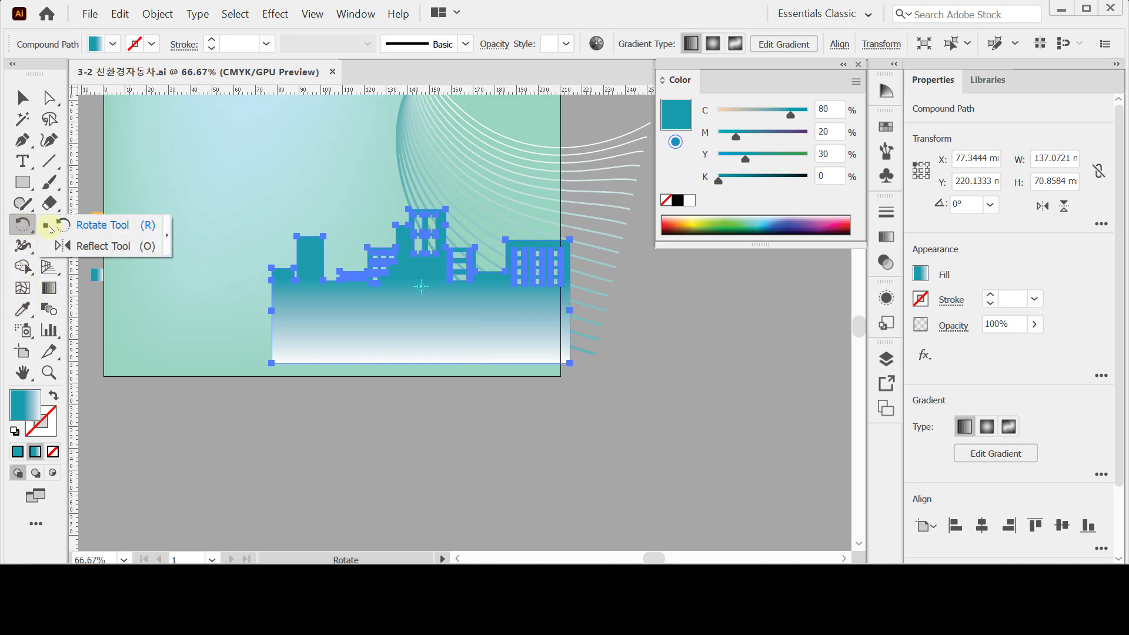
{"action": "left_click", "coordinate": [74, 246]}
{"action": "double_click", "coordinate": [23, 224]}
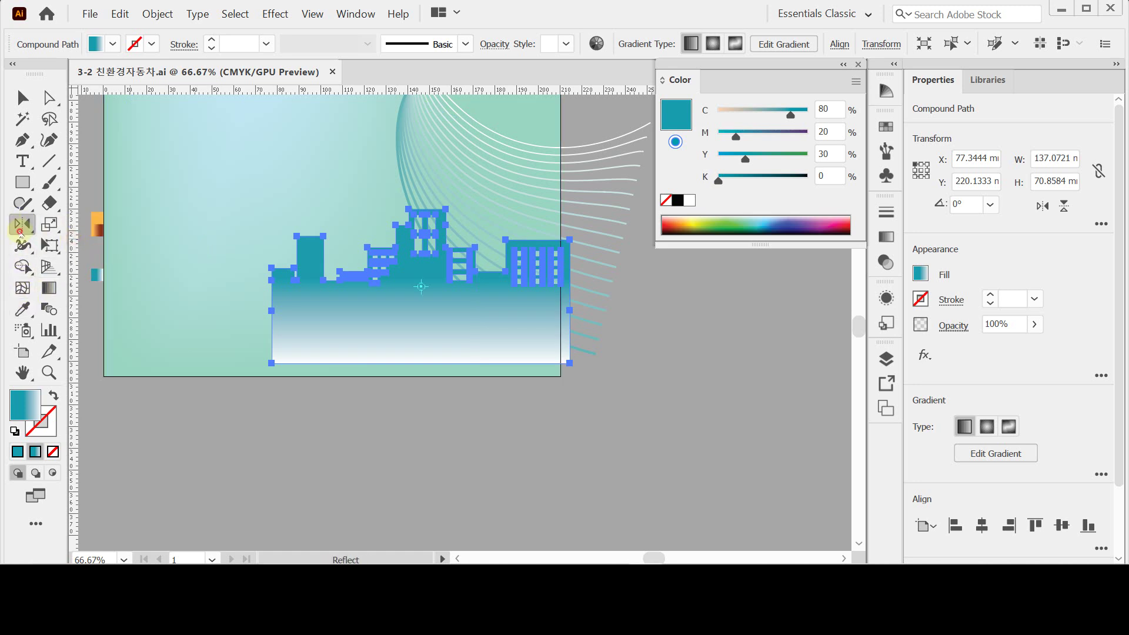
{"action": "left_click_drag", "start_coordinate": [714, 180], "coordinate": [592, 173]}
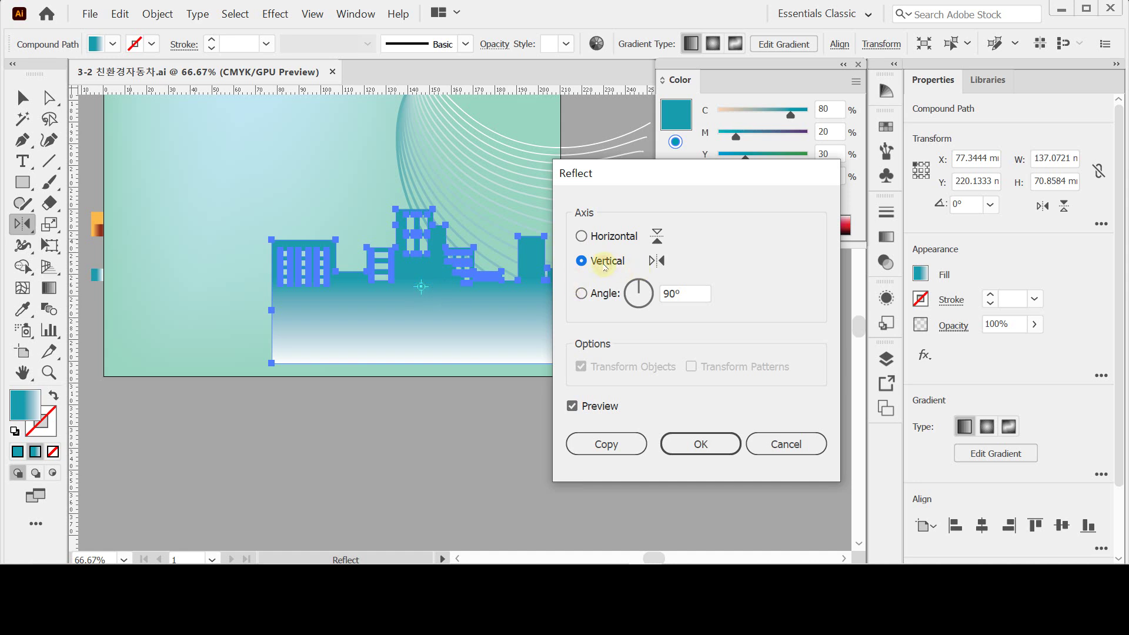
{"action": "left_click", "coordinate": [606, 446]}
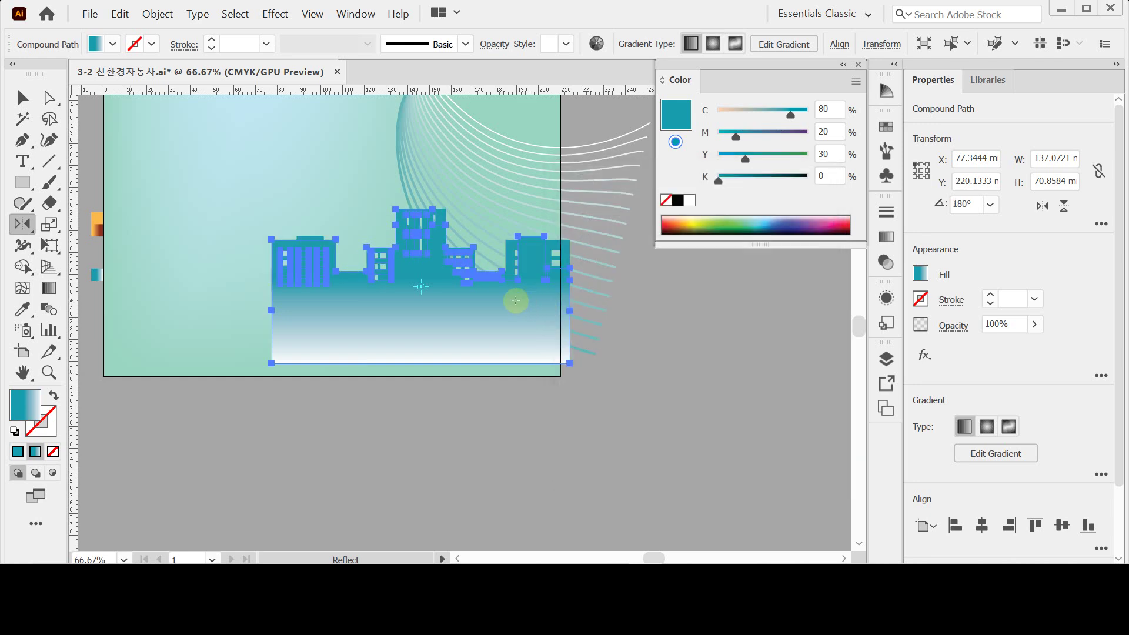
Scale the mirrored skyline copy uniformly to 80%.
{"action": "double_click", "coordinate": [48, 225]}
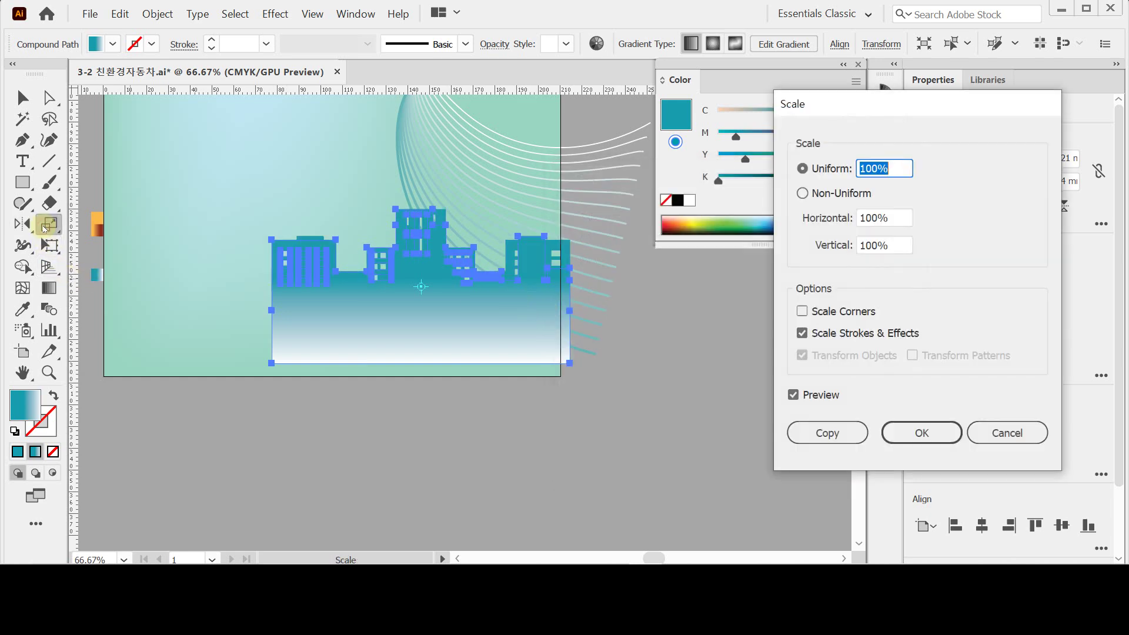
{"action": "left_click_drag", "start_coordinate": [857, 96], "coordinate": [627, 101]}
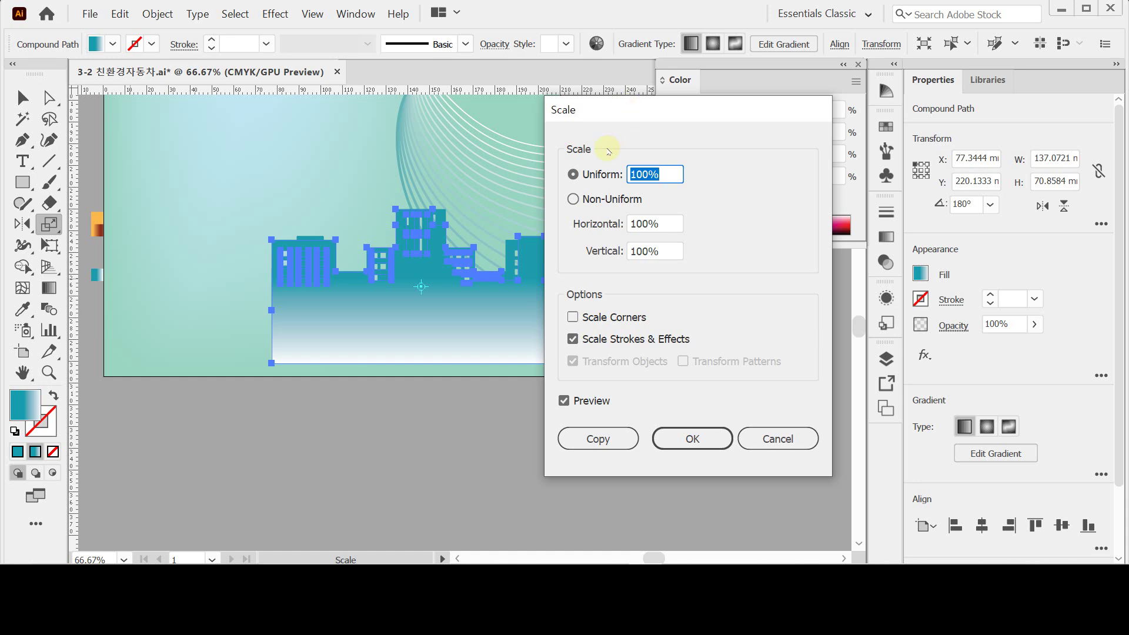
{"action": "type", "text": "80"}
{"action": "key", "text": "Return"}
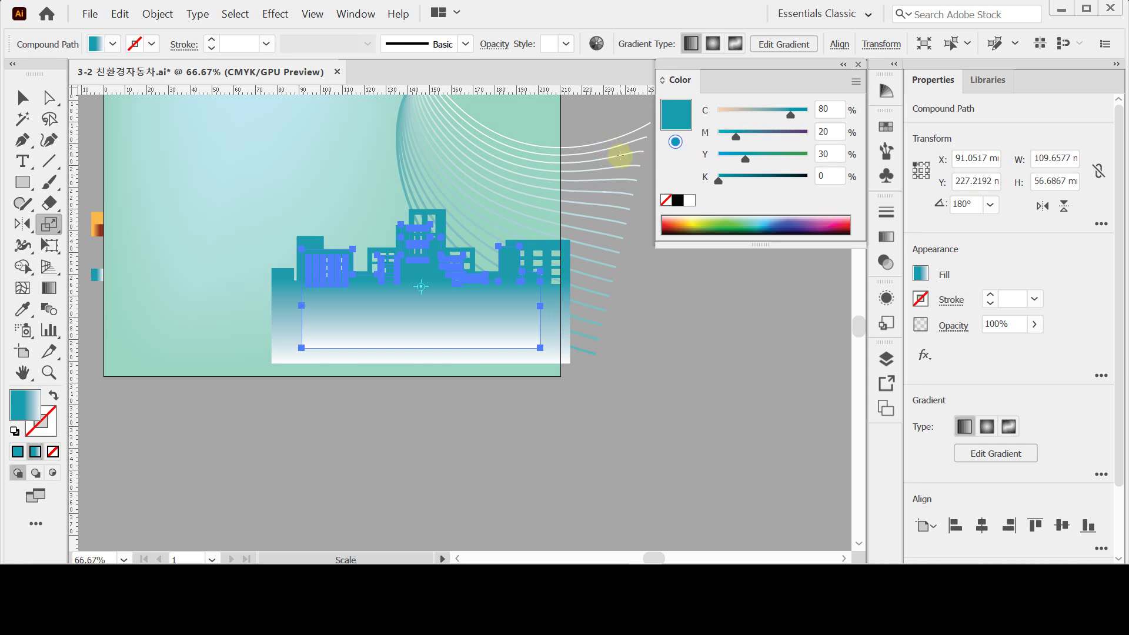
Move the smaller skyline to the artboard's lower-left corner, extending past its left and bottom edges, and save the document with nothing selected.
{"action": "key", "text": "ctrl"}
{"action": "left_click_drag", "start_coordinate": [419, 311], "coordinate": [236, 348]}
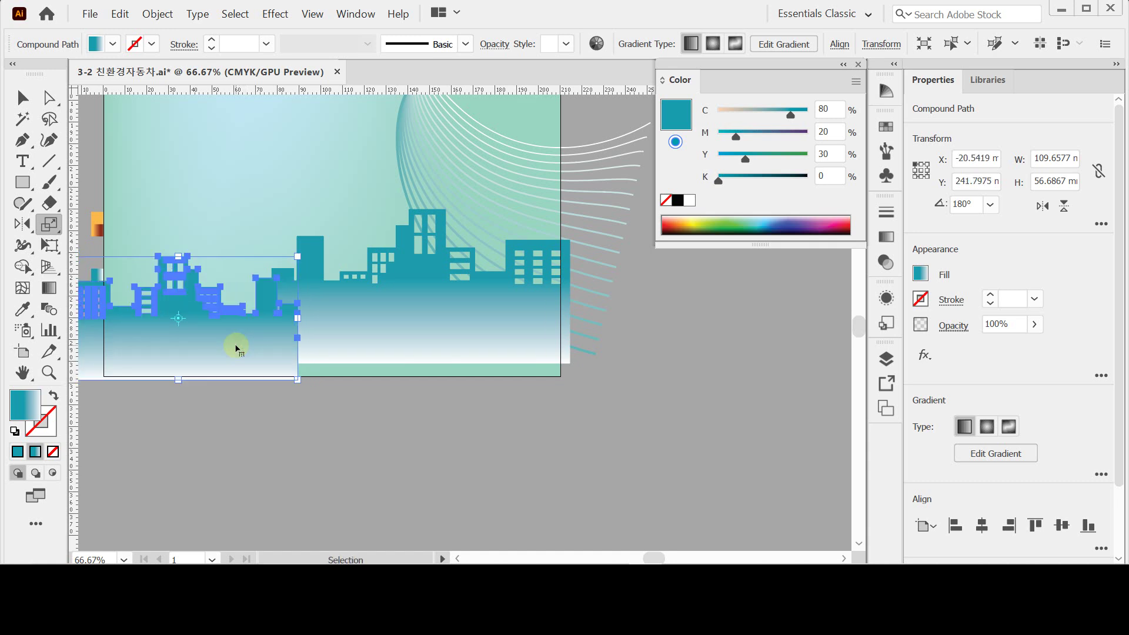
{"action": "left_click_drag", "start_coordinate": [236, 348], "coordinate": [230, 349]}
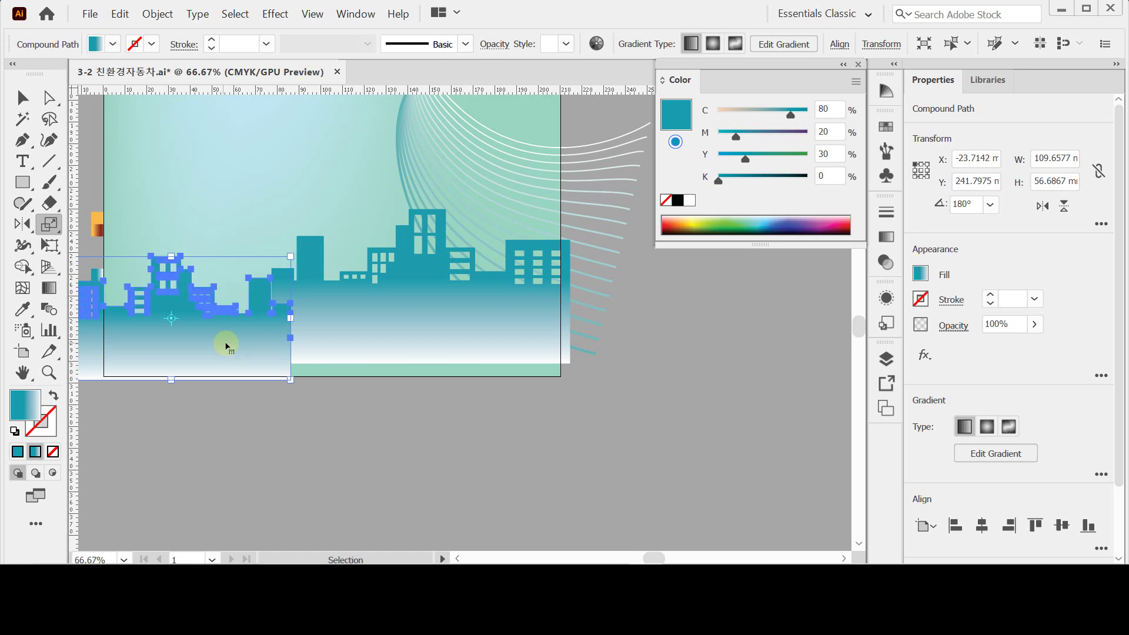
{"action": "key", "text": "Left"}
{"action": "key", "text": "Down"}
{"action": "key", "text": "Down"}
{"action": "key", "text": "Down"}
{"action": "key", "text": "Down"}
{"action": "key", "text": "Down"}
{"action": "key", "text": "Down"}
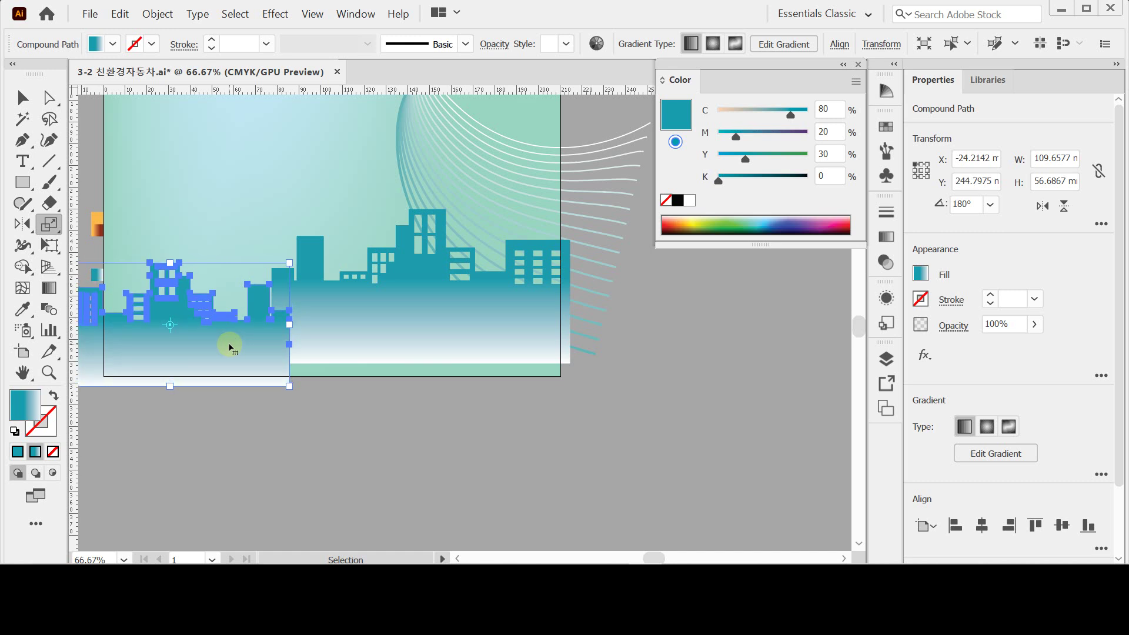
{"action": "key", "text": "ctrl+s"}
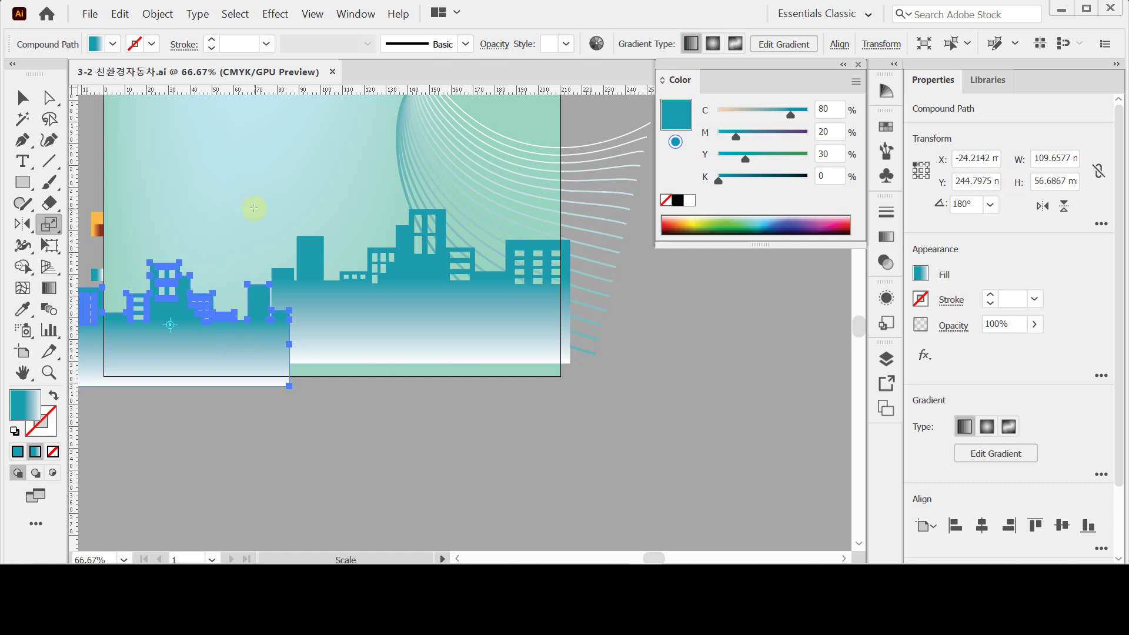
{"action": "key", "text": "ctrl+shift+a"}
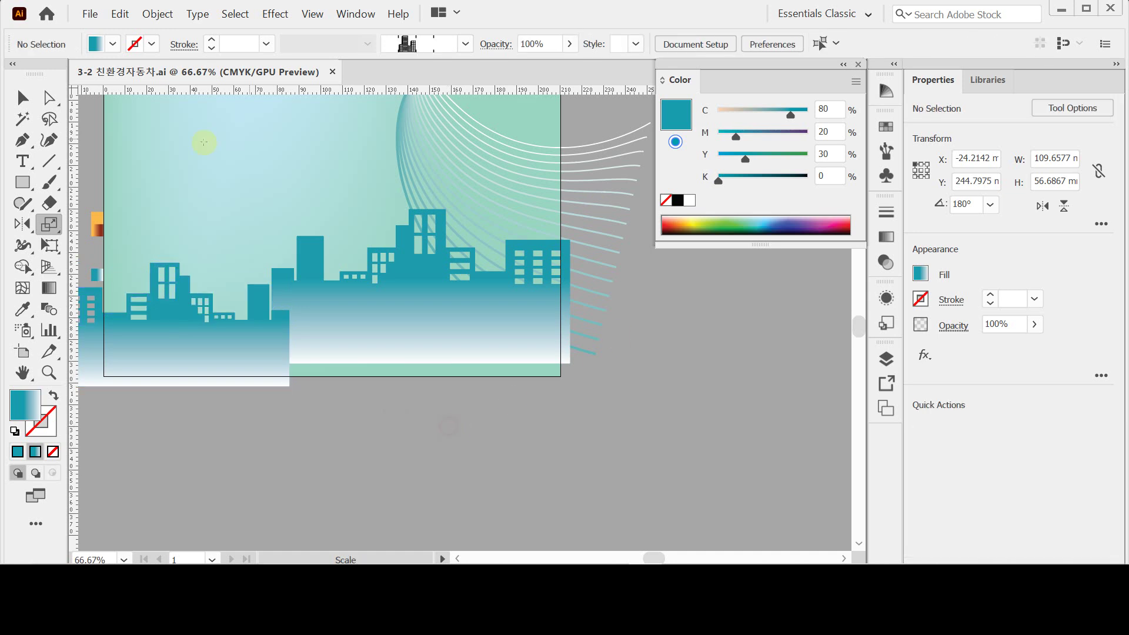
Draw a horizontal line about 228 mm long across the lower part of both skylines, shift it up 10 mm, and save the document.
{"action": "left_click", "coordinate": [50, 161]}
{"action": "scroll", "coordinate": [345, 345], "scroll_direction": "left", "scroll_amount": 2}
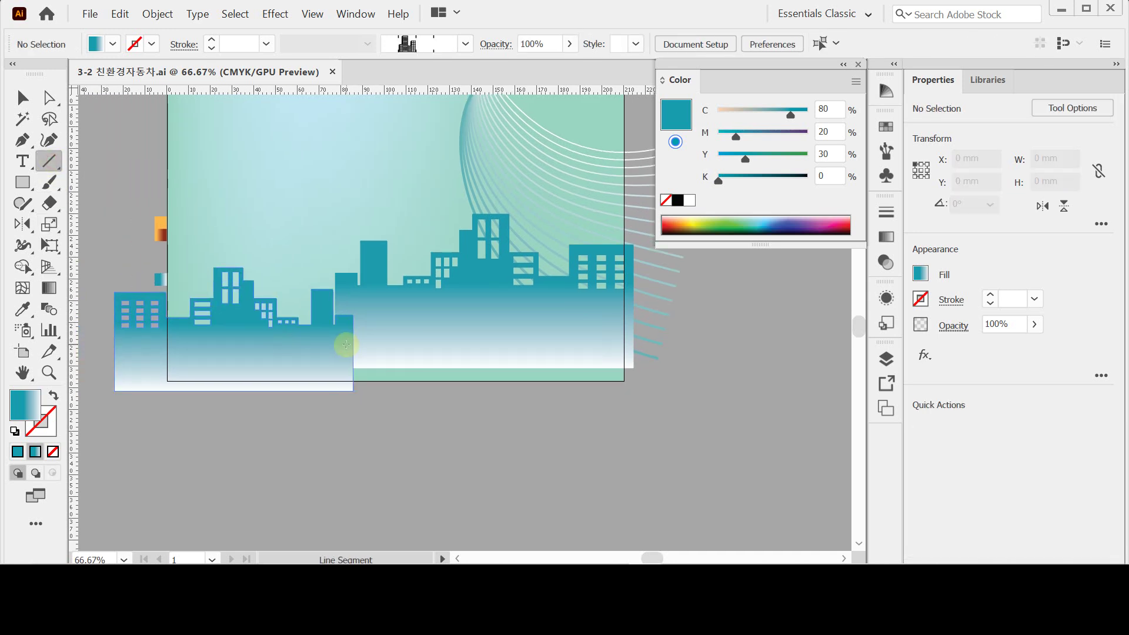
{"action": "left_click_drag", "start_coordinate": [154, 326], "coordinate": [155, 370]}
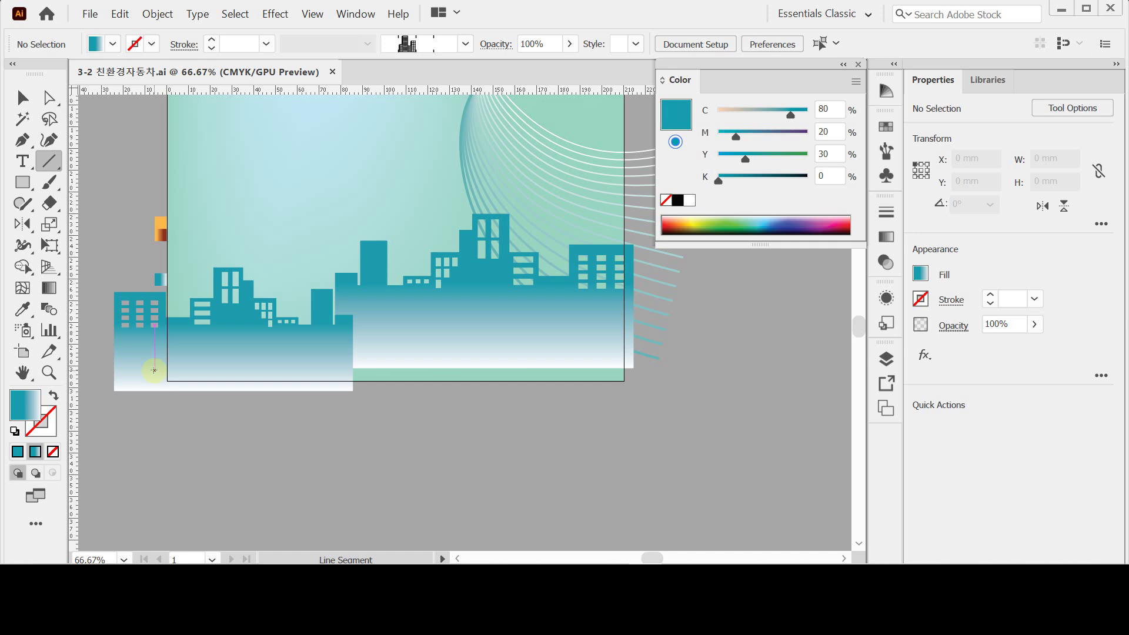
{"action": "left_click_drag", "start_coordinate": [155, 369], "coordinate": [649, 355]}
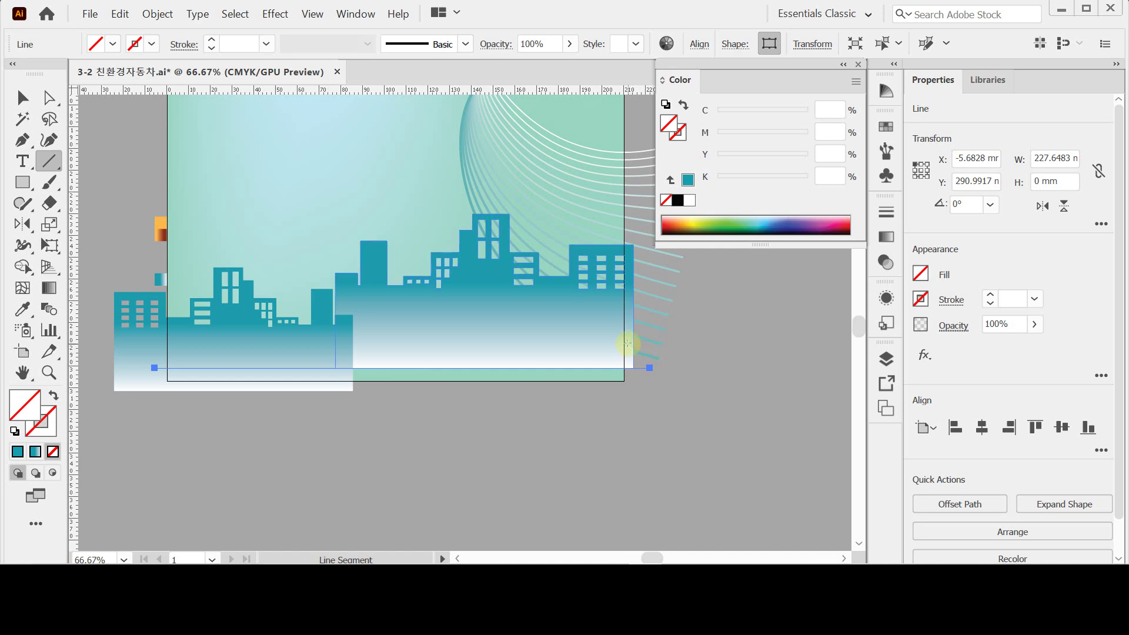
{"action": "key", "text": "shift+Up"}
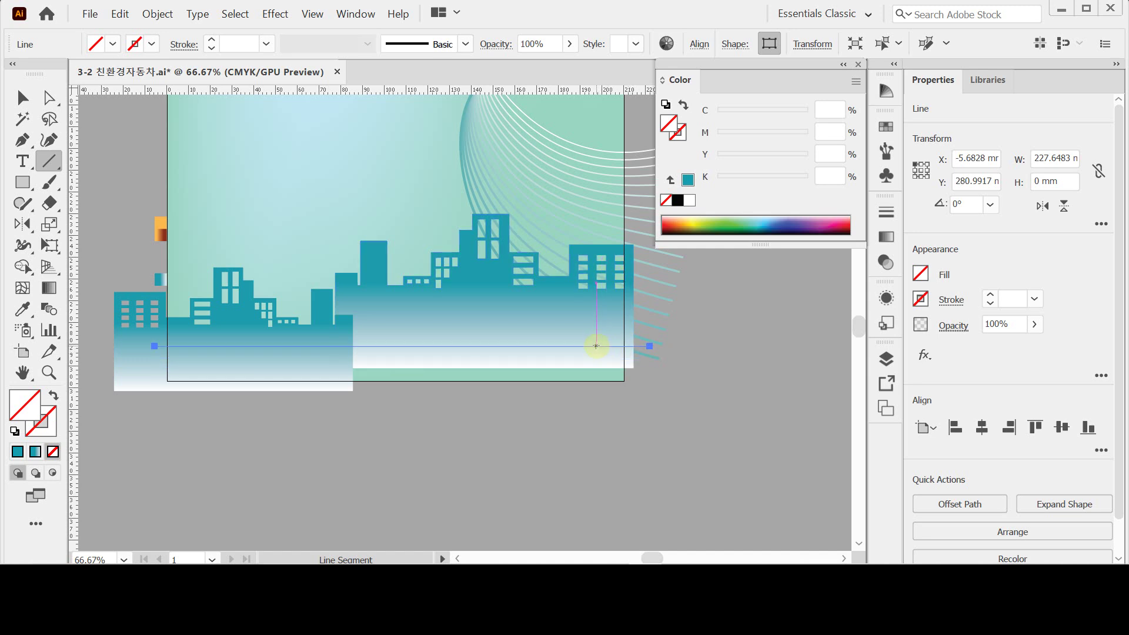
{"action": "key", "text": "ctrl"}
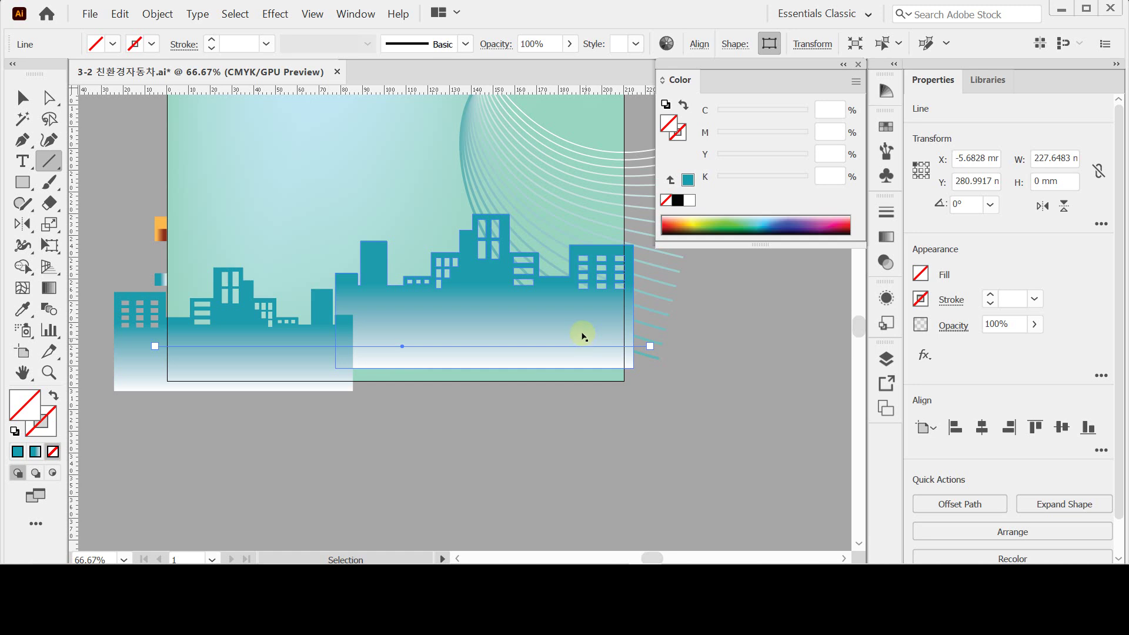
{"action": "key", "text": "ctrl+s"}
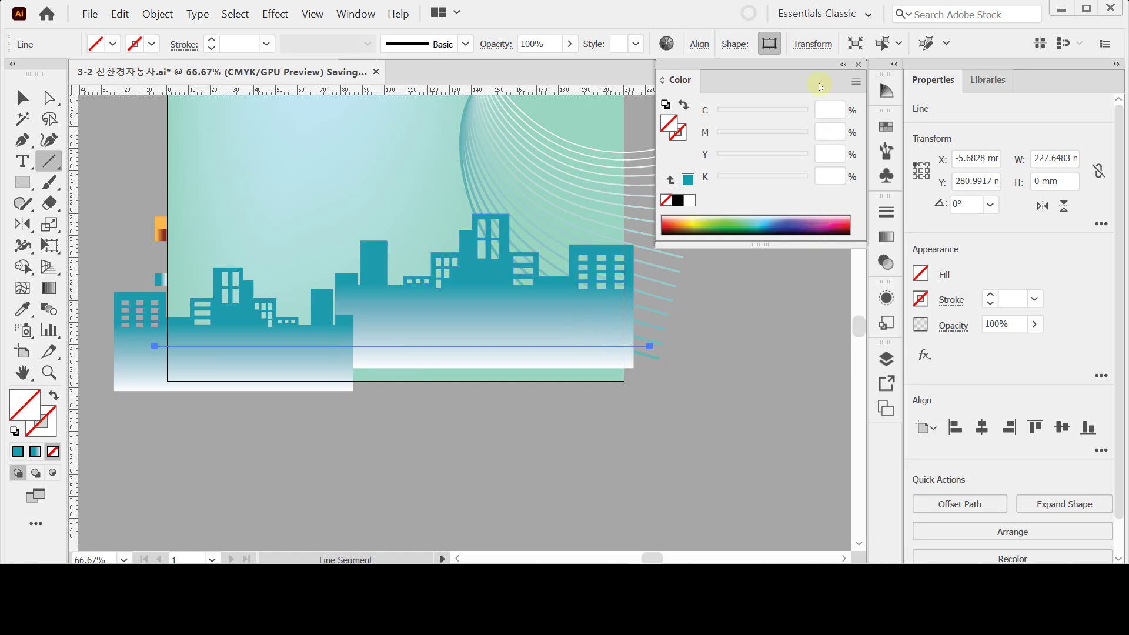
Open the Elegant Curl & Floral Brush Set library and enlarge its list to show more brushes.
{"action": "key", "text": "ctrl"}
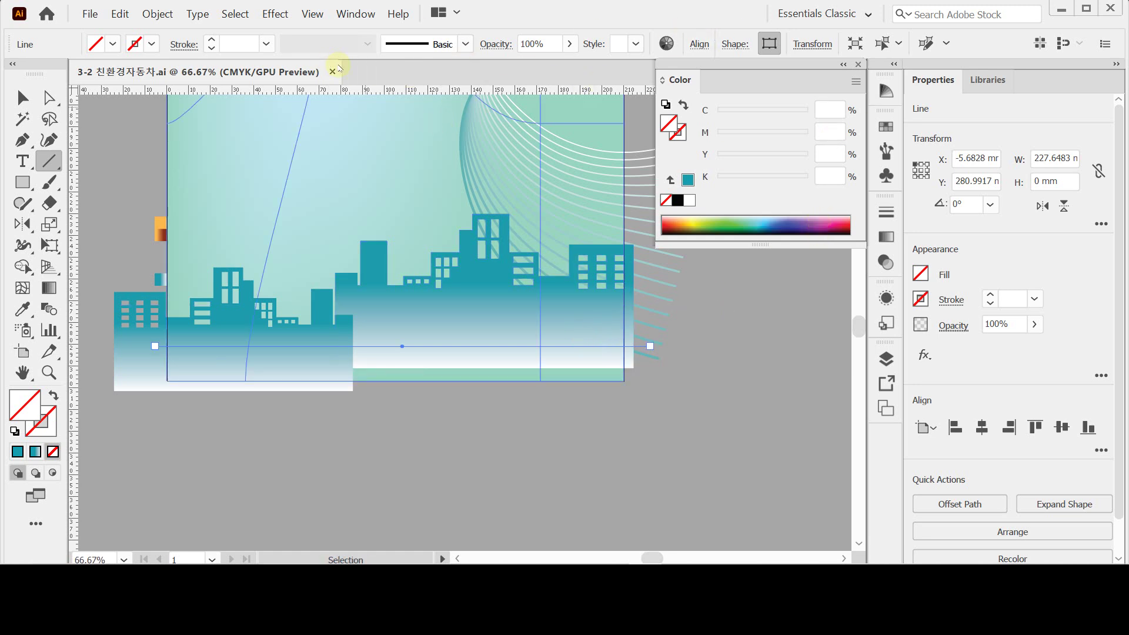
{"action": "left_click", "coordinate": [679, 83]}
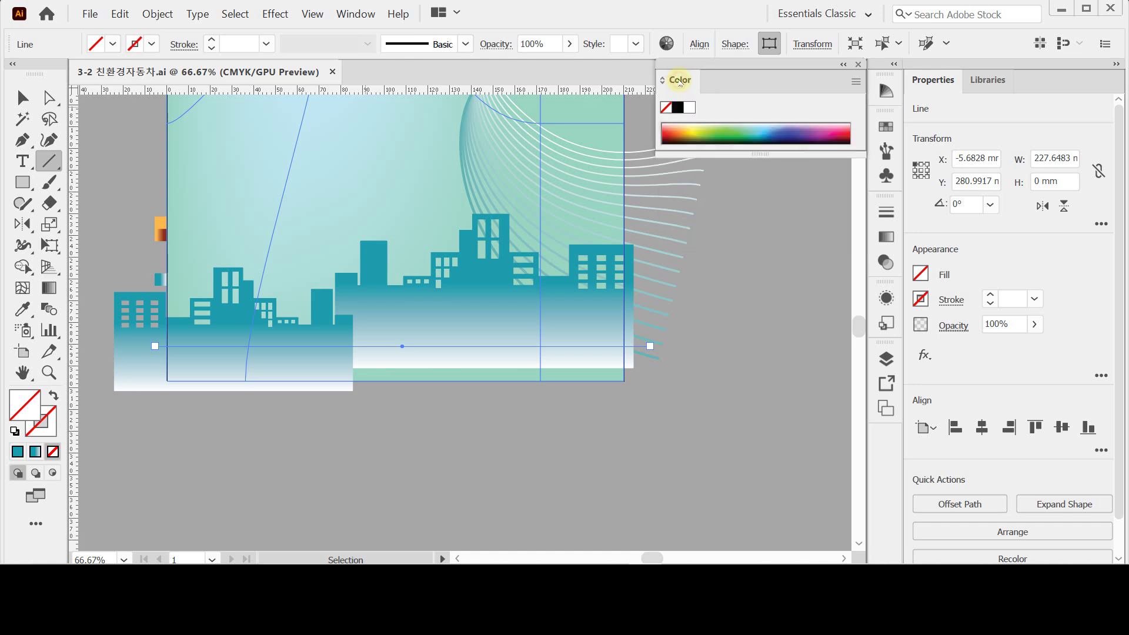
{"action": "left_click", "coordinate": [465, 44]}
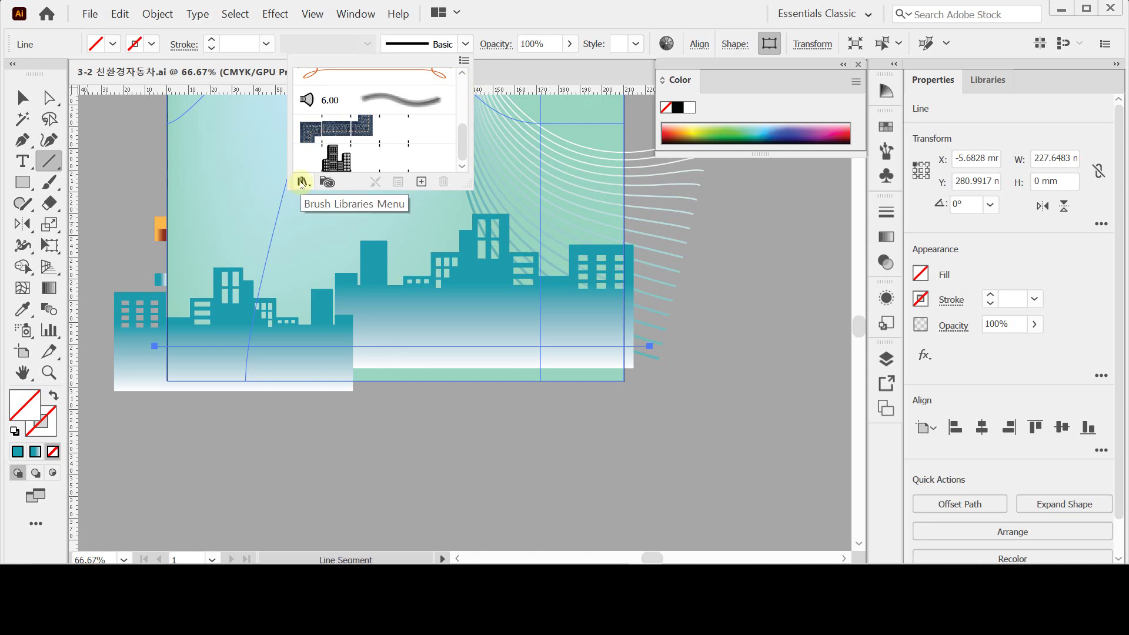
{"action": "left_click", "coordinate": [301, 183]}
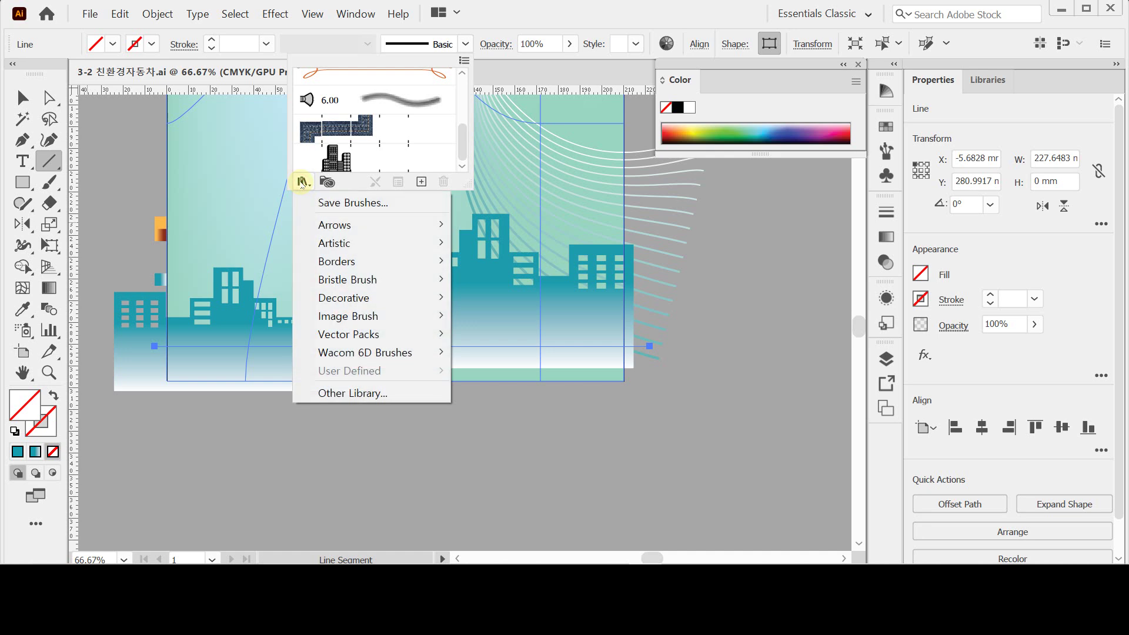
{"action": "mouse_move", "coordinate": [382, 302]}
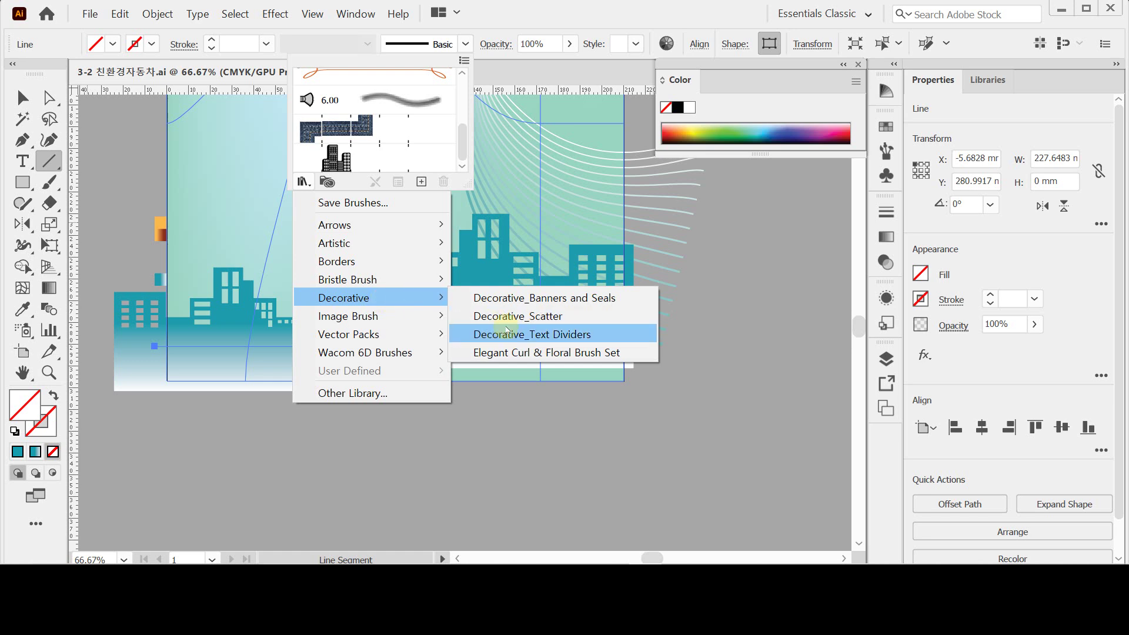
{"action": "left_click", "coordinate": [547, 356]}
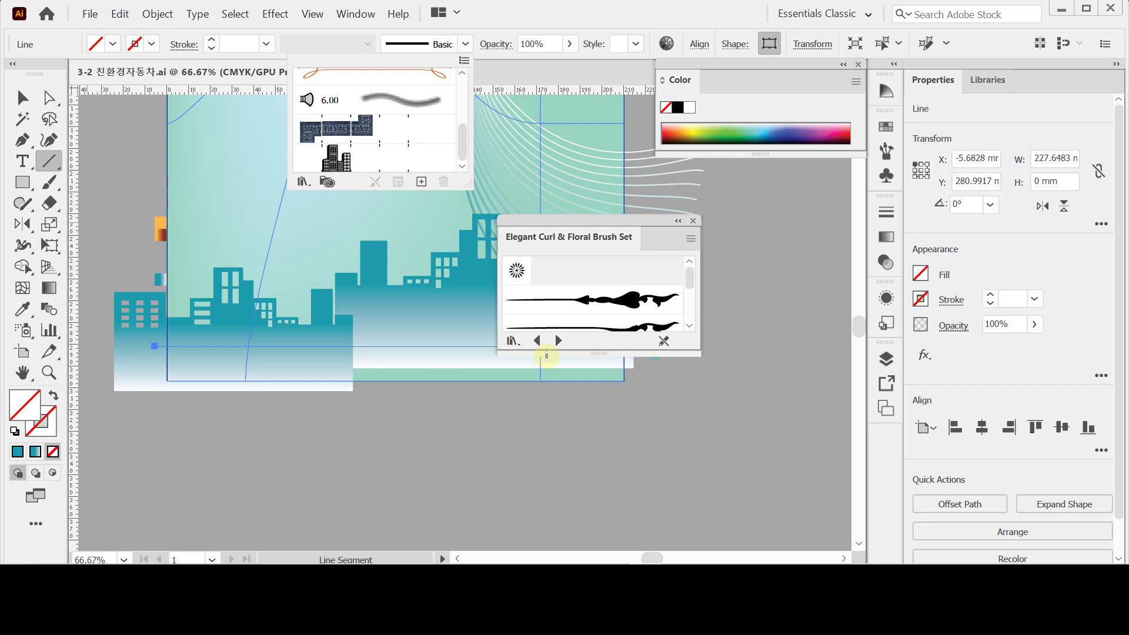
{"action": "left_click", "coordinate": [580, 223]}
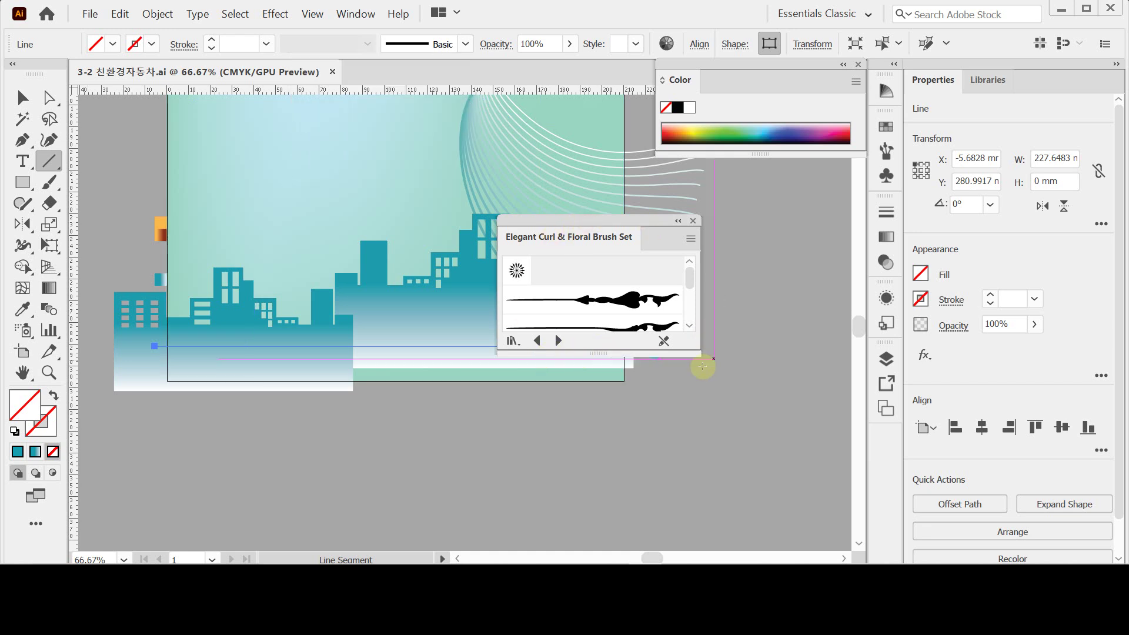
{"action": "left_click_drag", "start_coordinate": [688, 351], "coordinate": [701, 481]}
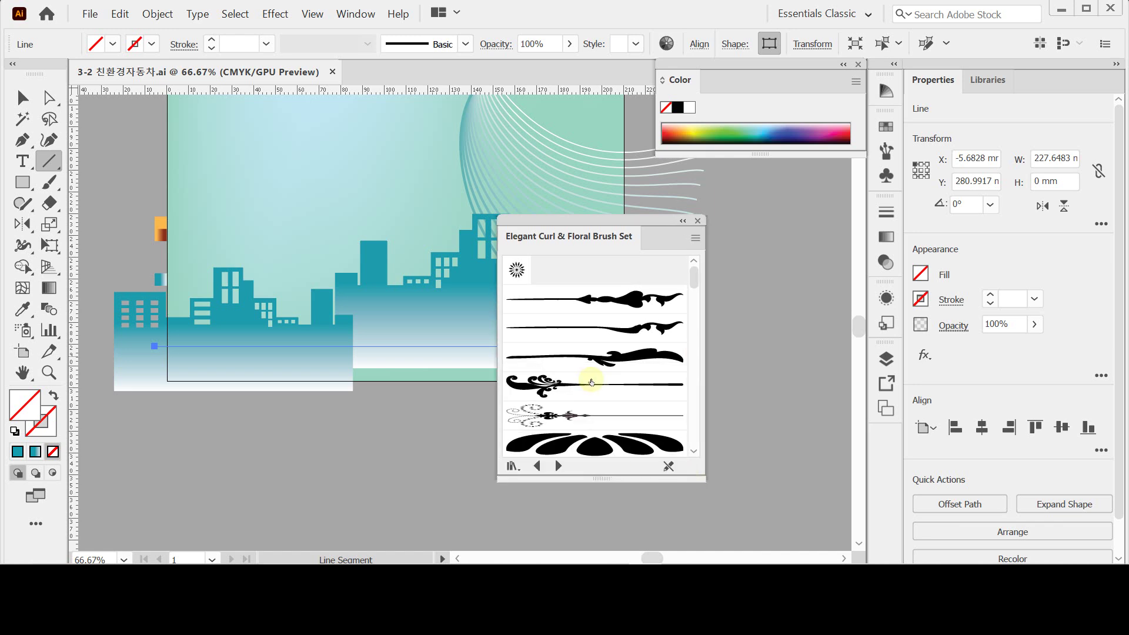
Apply the city buildings pattern brush to the horizontal line and move the brush library clear of the artwork.
{"action": "scroll", "coordinate": [608, 369], "scroll_direction": "down", "scroll_amount": 3}
{"action": "scroll", "coordinate": [609, 369], "scroll_direction": "down", "scroll_amount": 10}
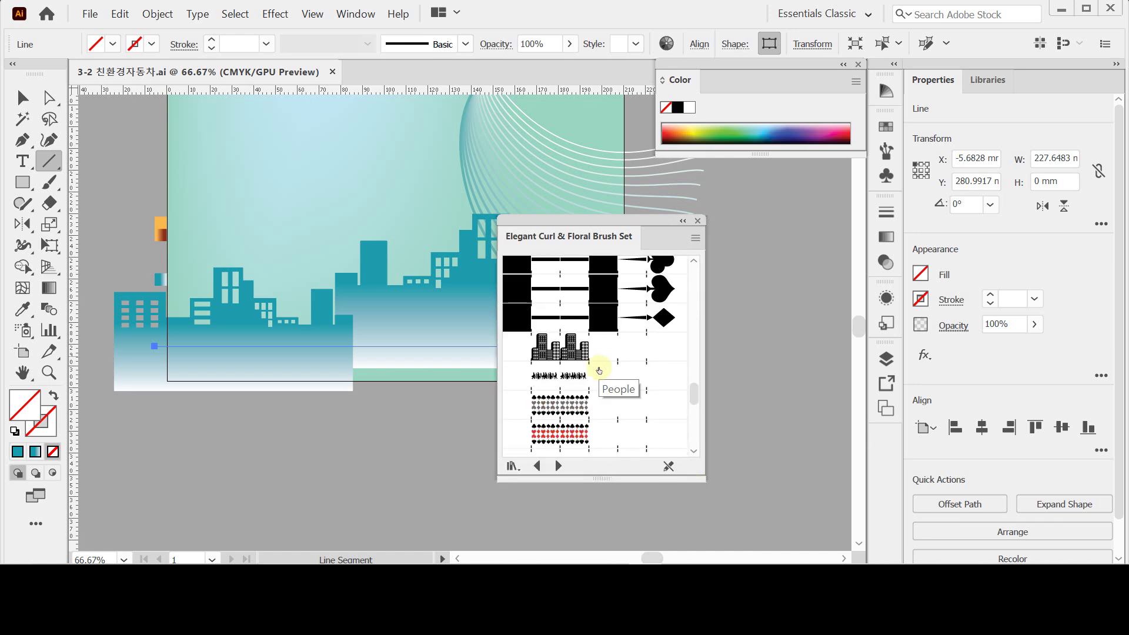
{"action": "left_click", "coordinate": [554, 352]}
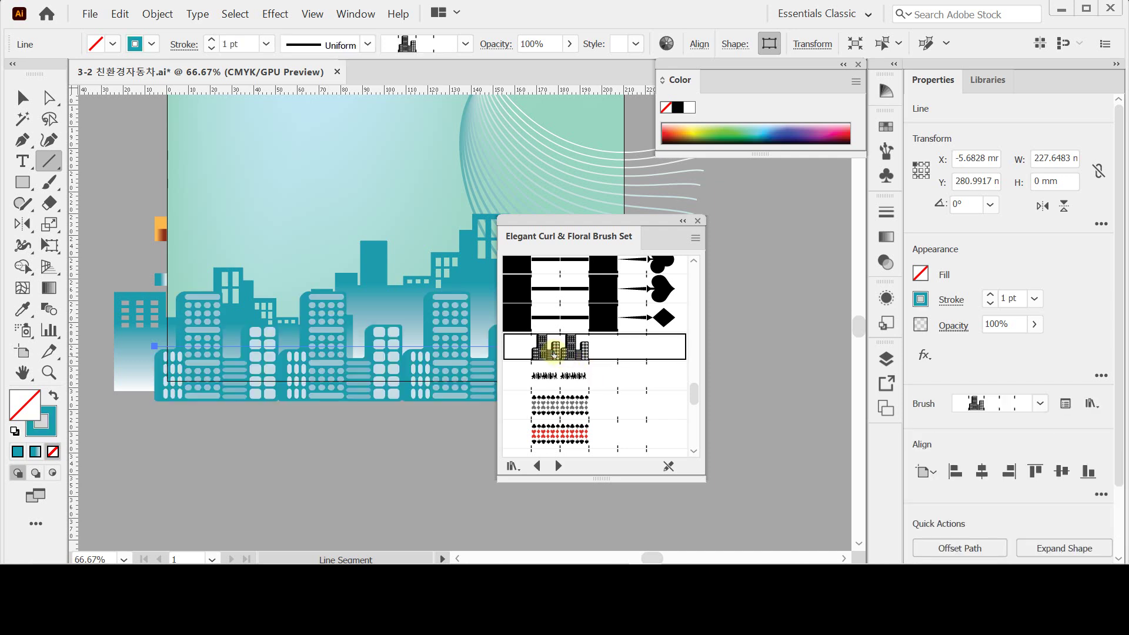
{"action": "left_click_drag", "start_coordinate": [582, 225], "coordinate": [735, 290]}
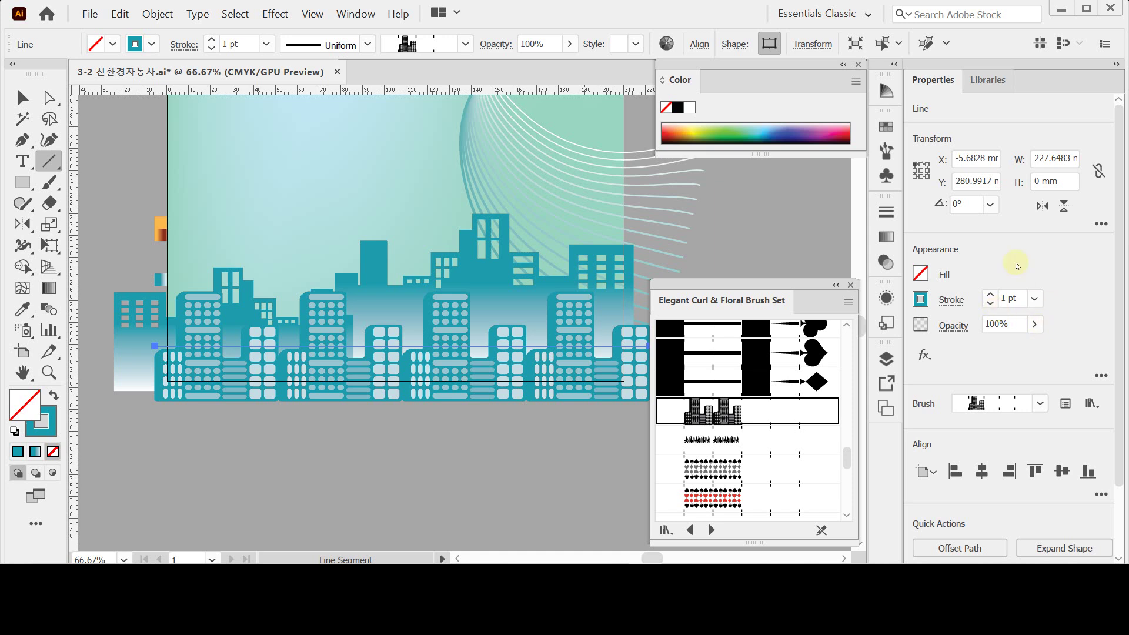
Set the stroke weight of the city-brush line to 0.75 pt.
{"action": "left_click", "coordinate": [1034, 300]}
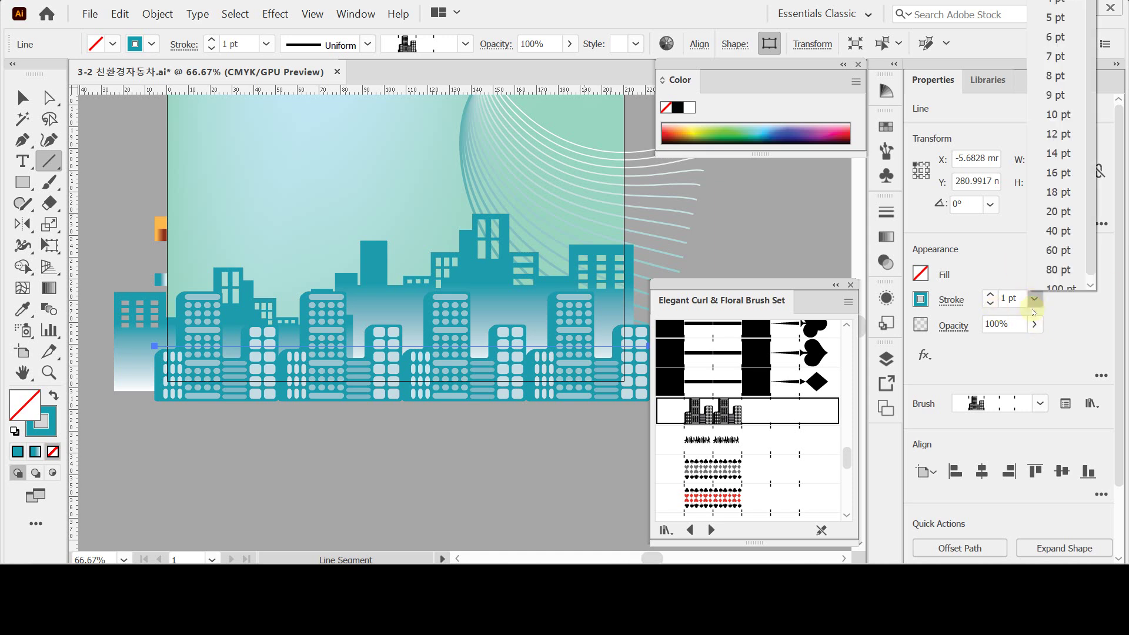
{"action": "left_click", "coordinate": [1001, 298]}
{"action": "triple_click", "coordinate": [1001, 298]}
{"action": "type", "text": "0.75"}
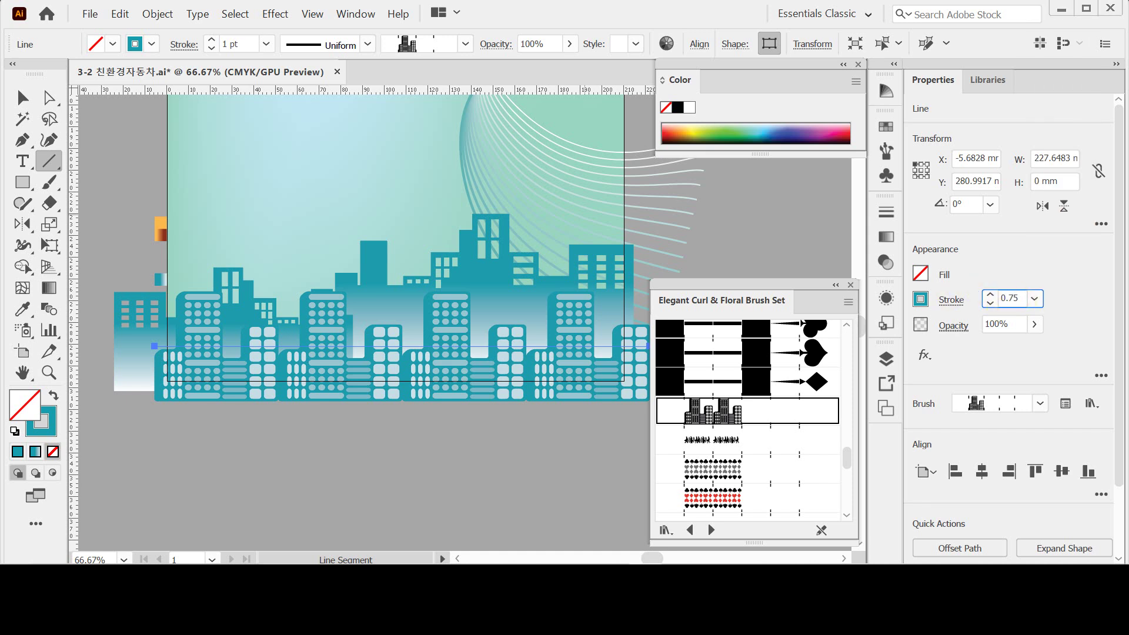
{"action": "key", "text": "Return"}
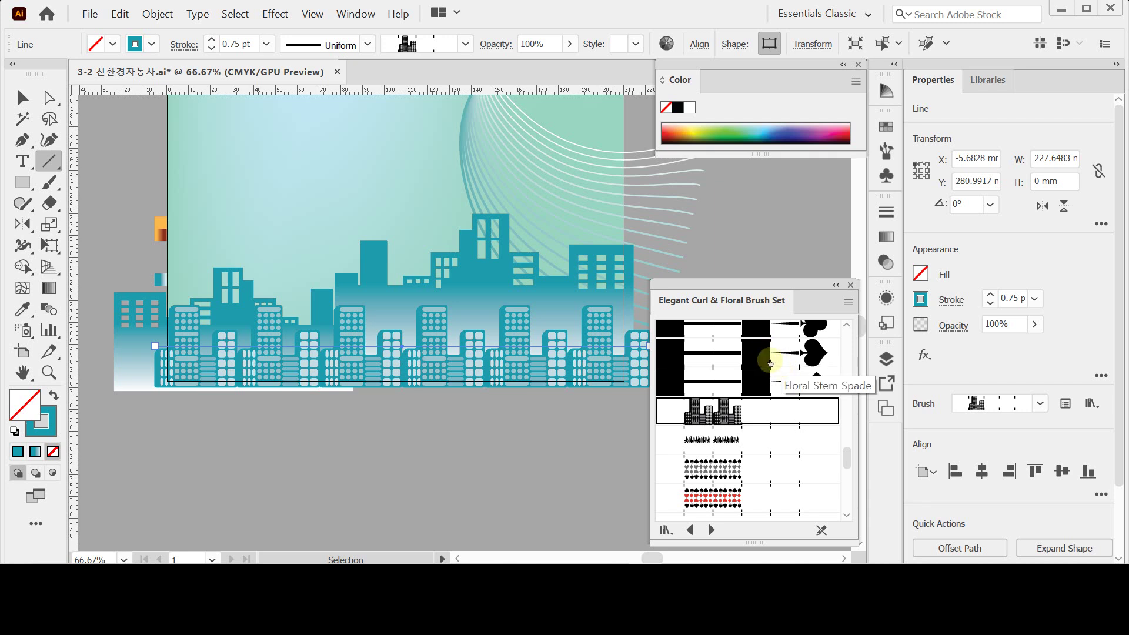
Set the city-brush line's stroke color to C 20, M 0, Y 0, K 40.
{"action": "left_click", "coordinate": [680, 80]}
{"action": "left_click", "coordinate": [680, 80]}
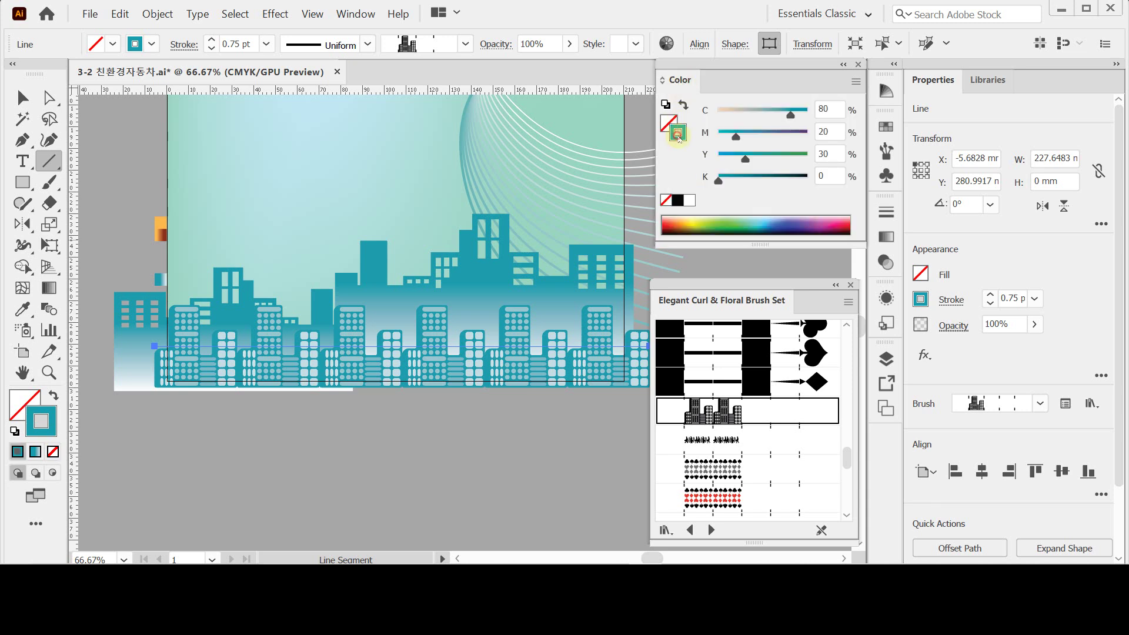
{"action": "left_click", "coordinate": [838, 109]}
{"action": "type", "text": "20"}
{"action": "key", "text": "Tab"}
{"action": "type", "text": "0"}
{"action": "key", "text": "Tab"}
{"action": "type", "text": "0"}
{"action": "key", "text": "Tab"}
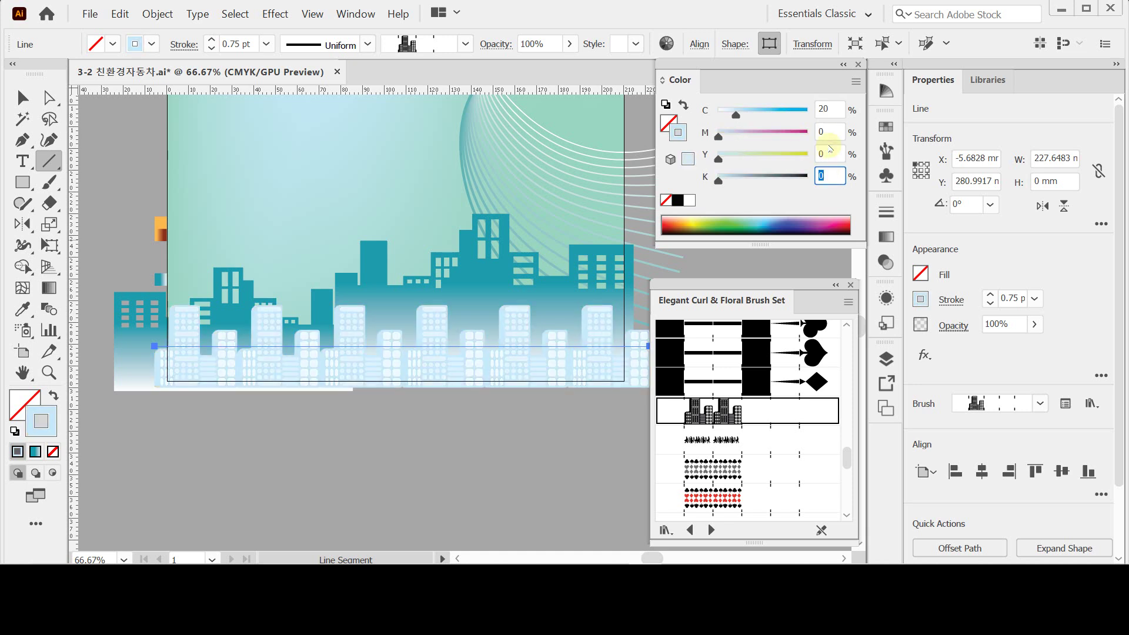
{"action": "type", "text": "40"}
{"action": "key", "text": "Return"}
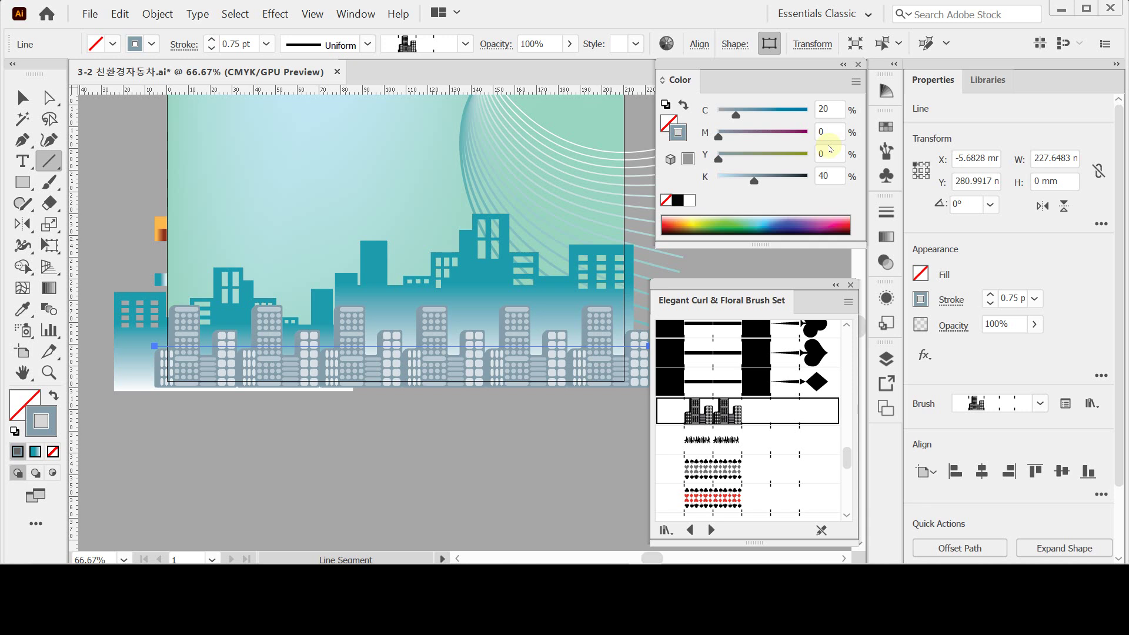
Nudge the row of brushed buildings down about 4.5 mm so it extends past the artboard's bottom edge, and save the document.
{"action": "left_click_drag", "start_coordinate": [513, 279], "coordinate": [628, 279]}
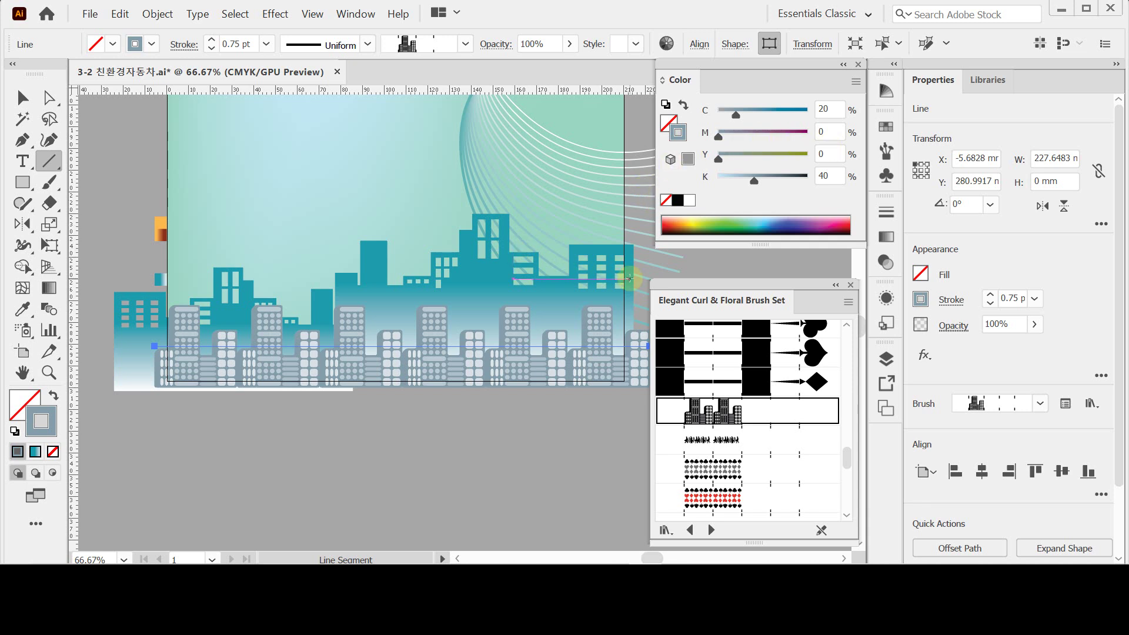
{"action": "key", "text": "Down"}
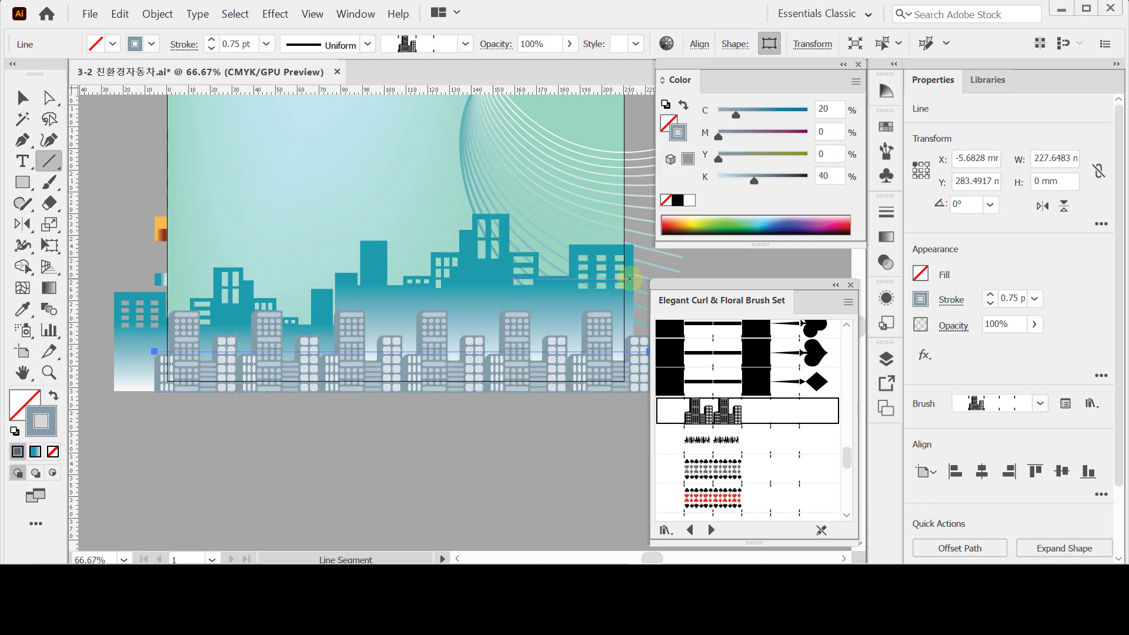
{"action": "key", "text": "Down"}
{"action": "key", "text": "Down"}
{"action": "key", "text": "ctrl"}
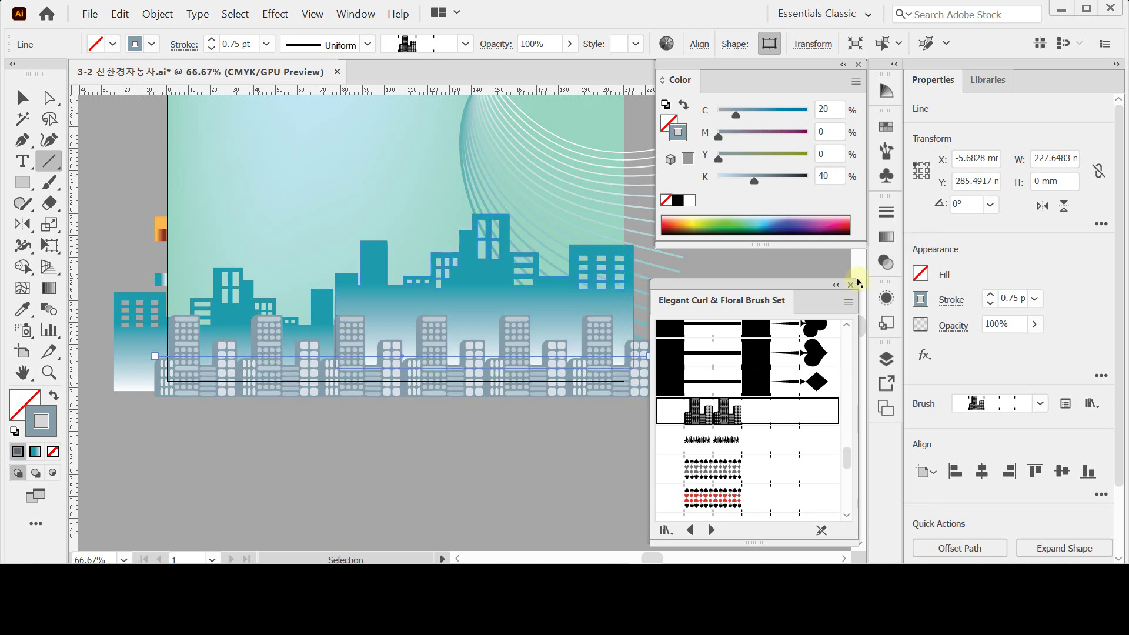
{"action": "key", "text": "ctrl+s"}
{"action": "key", "text": "ctrl+space"}
{"action": "left_click", "coordinate": [541, 456], "text": "ctrl+alt"}
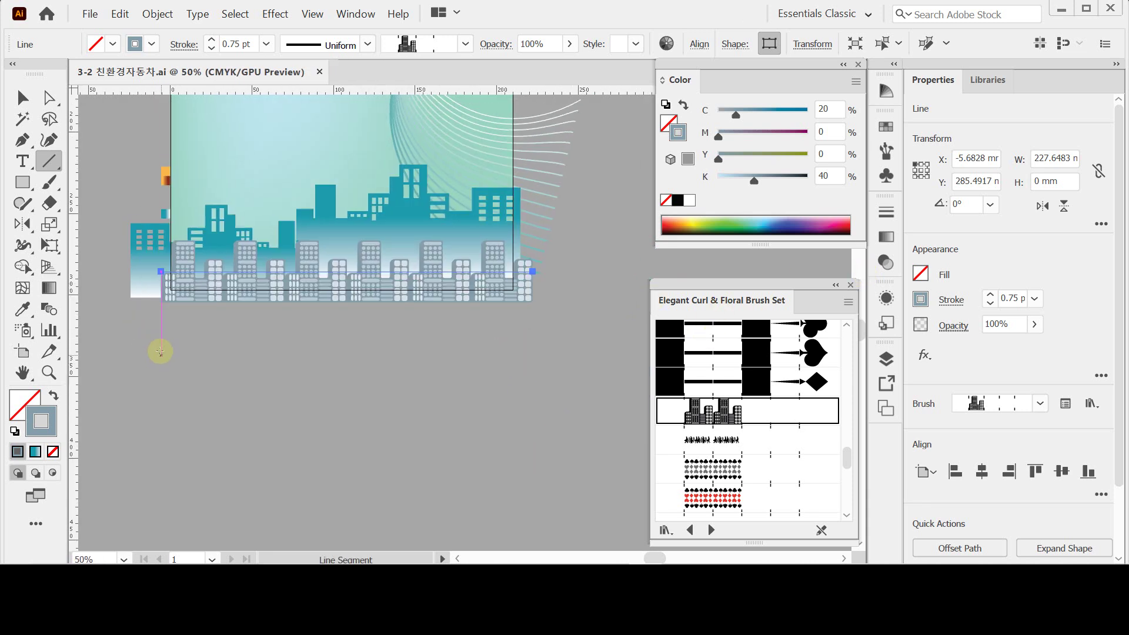
{"action": "left_click_drag", "start_coordinate": [531, 355], "coordinate": [169, 347]}
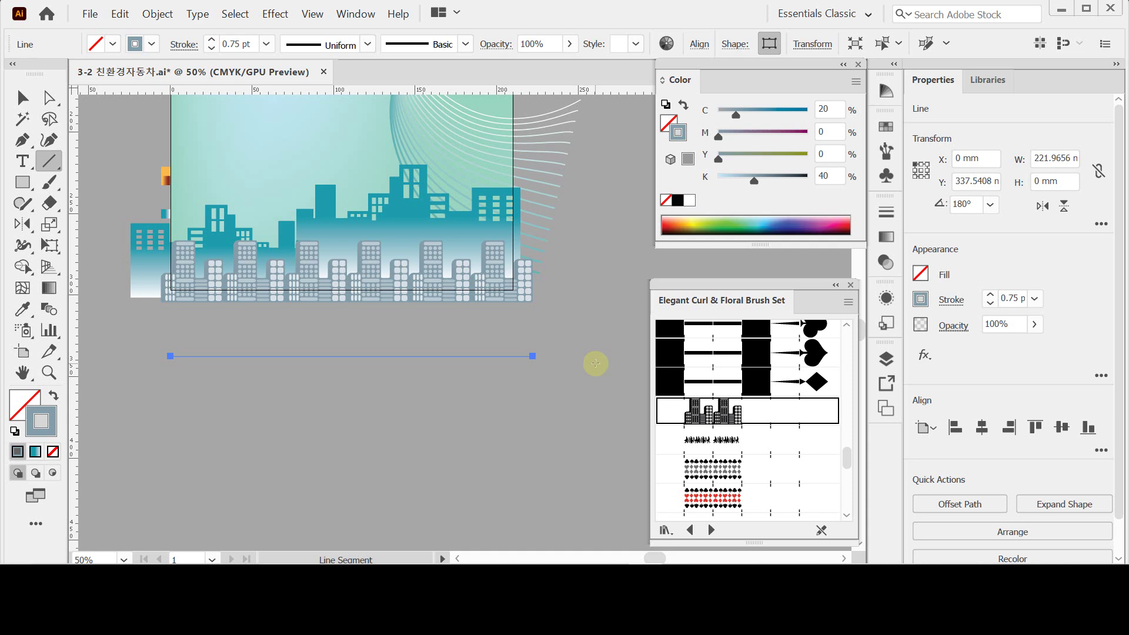
{"action": "left_click", "coordinate": [709, 416]}
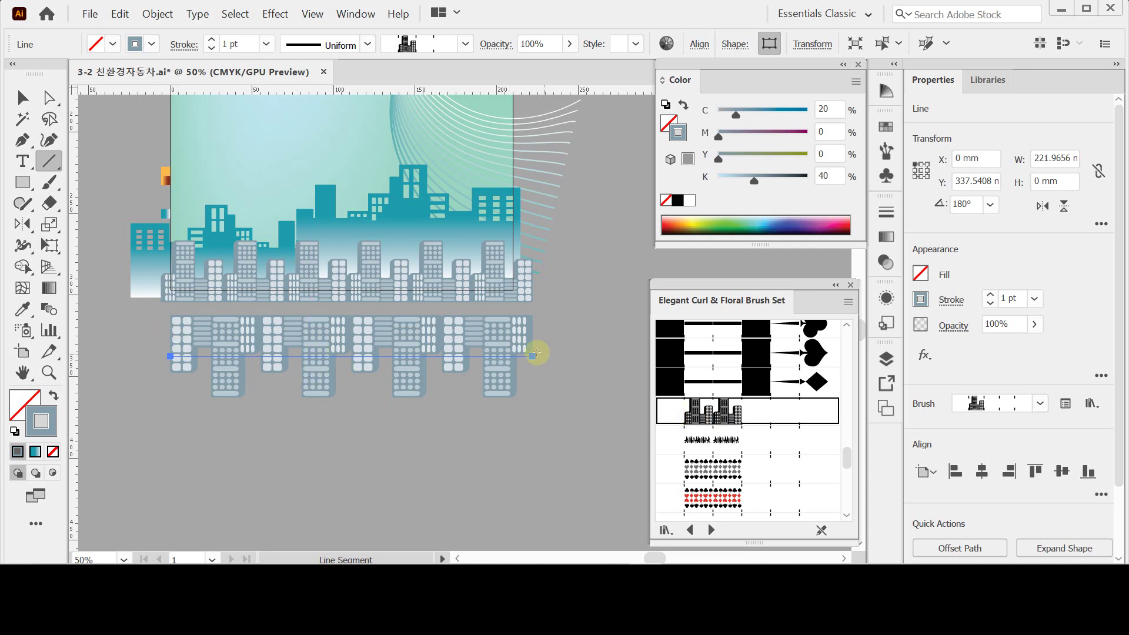
{"action": "key", "text": "Delete"}
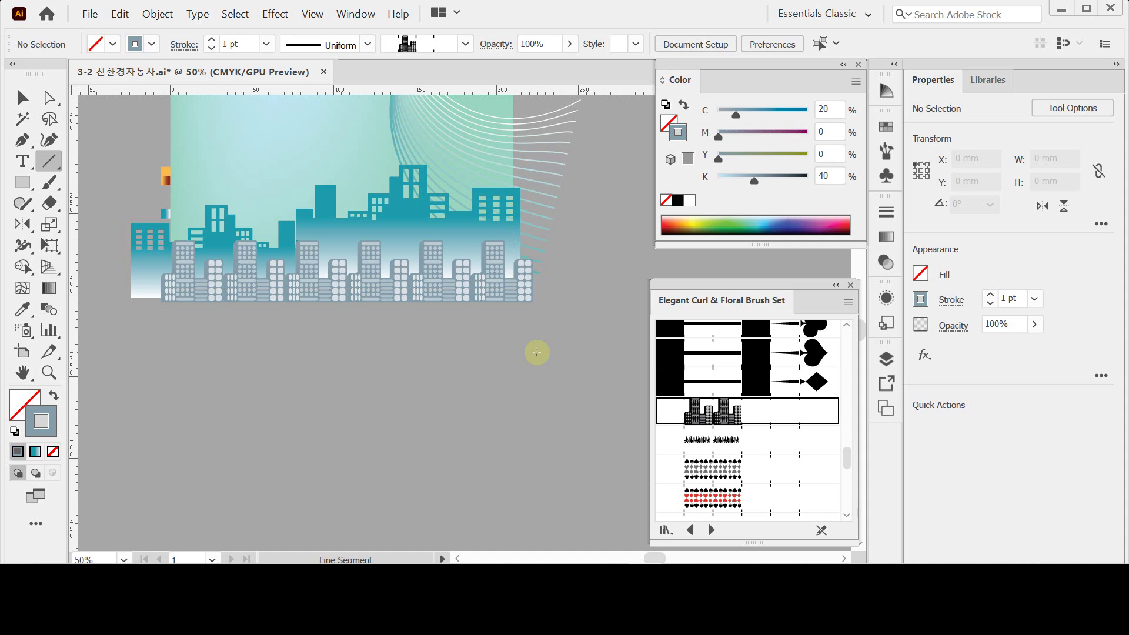
Close the Elegant Curl & Floral Brush Set library.
{"action": "left_click_drag", "start_coordinate": [398, 206], "coordinate": [442, 361]}
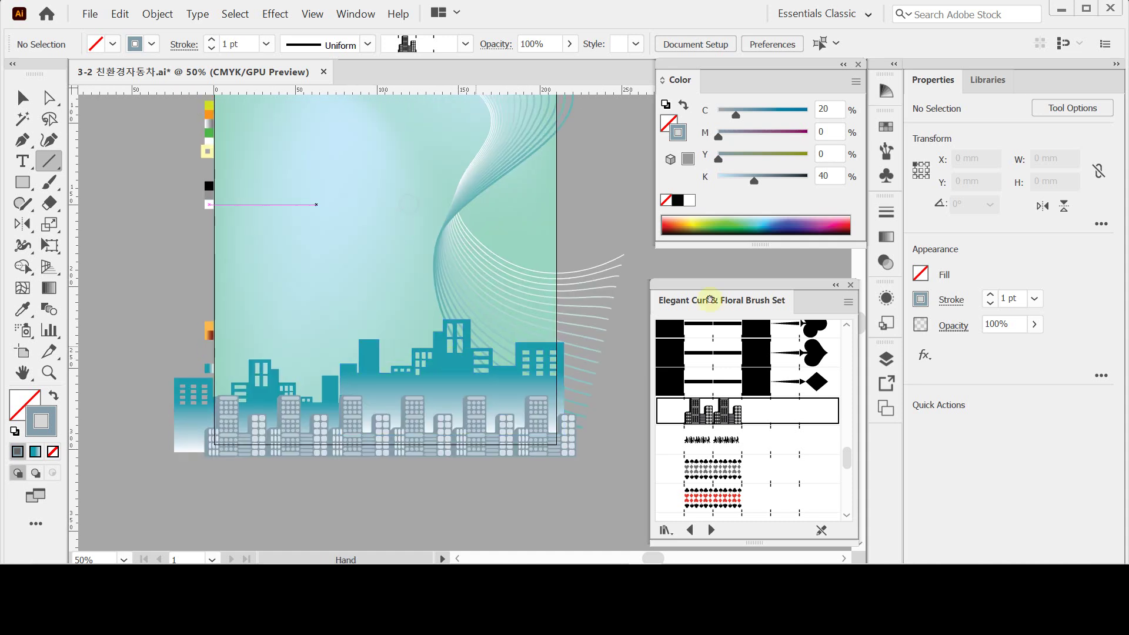
{"action": "left_click", "coordinate": [850, 284]}
{"action": "left_click_drag", "start_coordinate": [363, 179], "coordinate": [315, 265]}
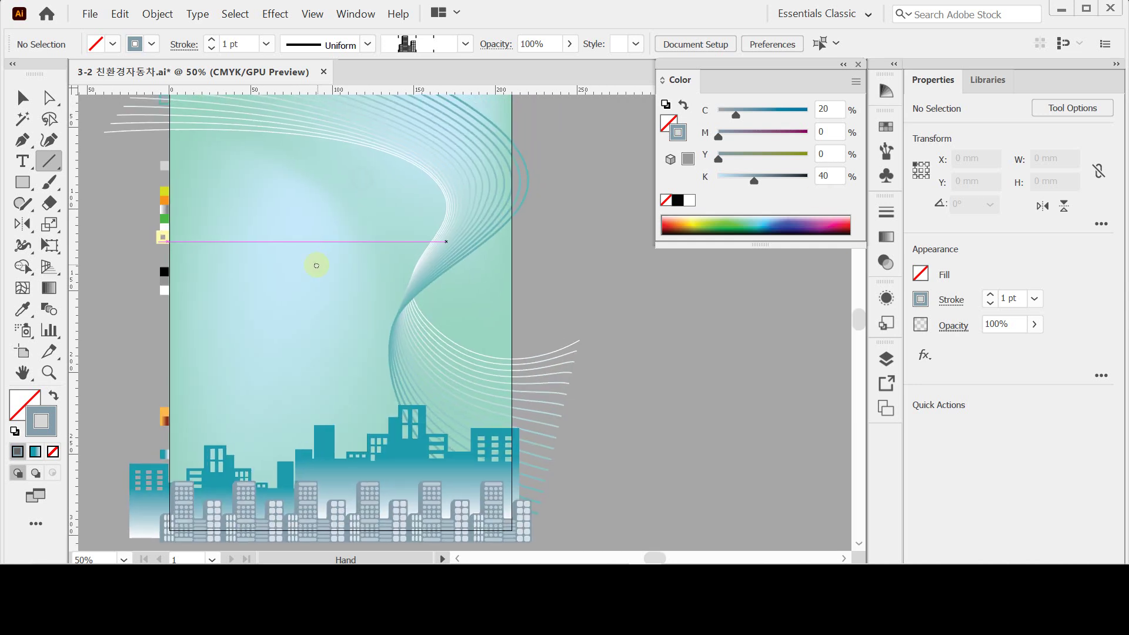
Create a 121 mm circle on the upper part of the gradient background and move it 10 mm right and 10 mm down.
{"action": "left_click", "coordinate": [23, 182]}
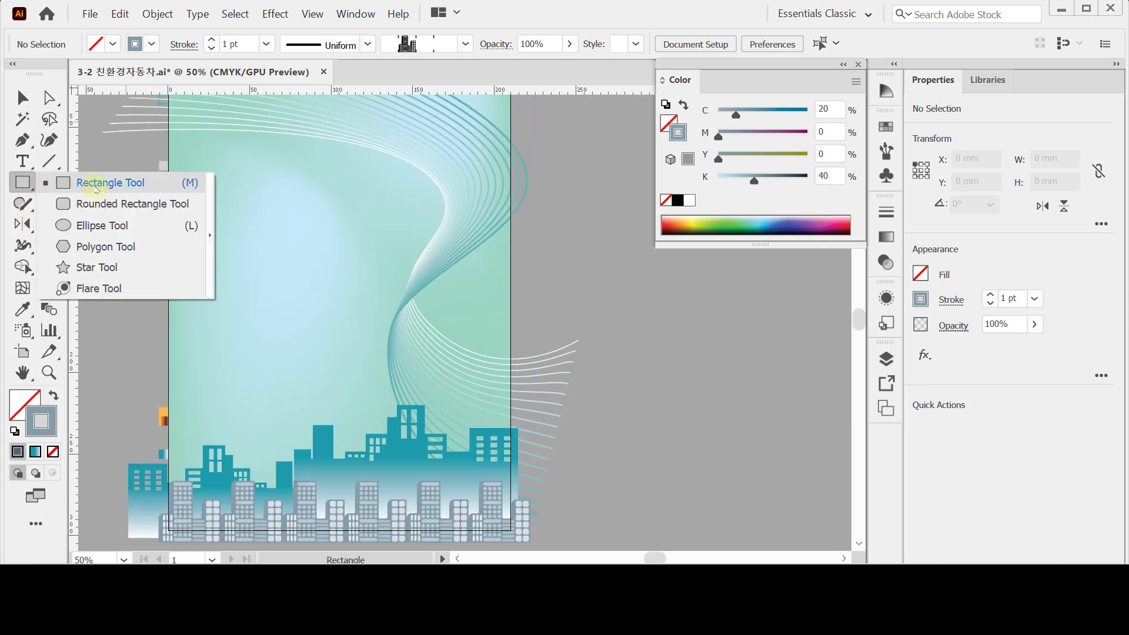
{"action": "left_click", "coordinate": [95, 230]}
{"action": "left_click_drag", "start_coordinate": [202, 232], "coordinate": [231, 254]}
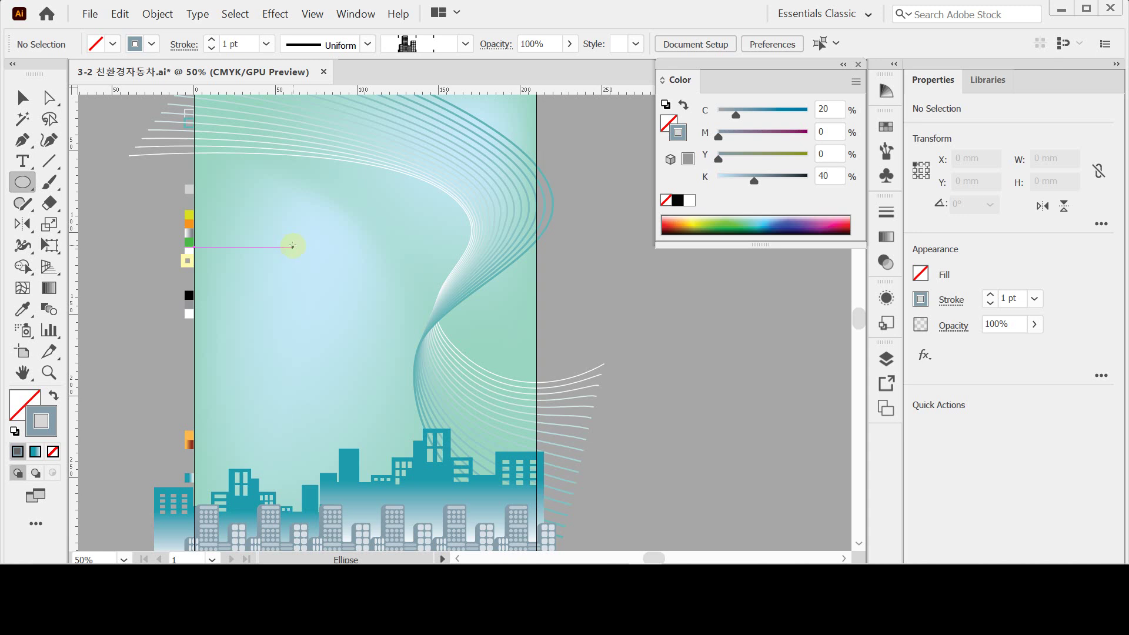
{"action": "left_click", "coordinate": [292, 245]}
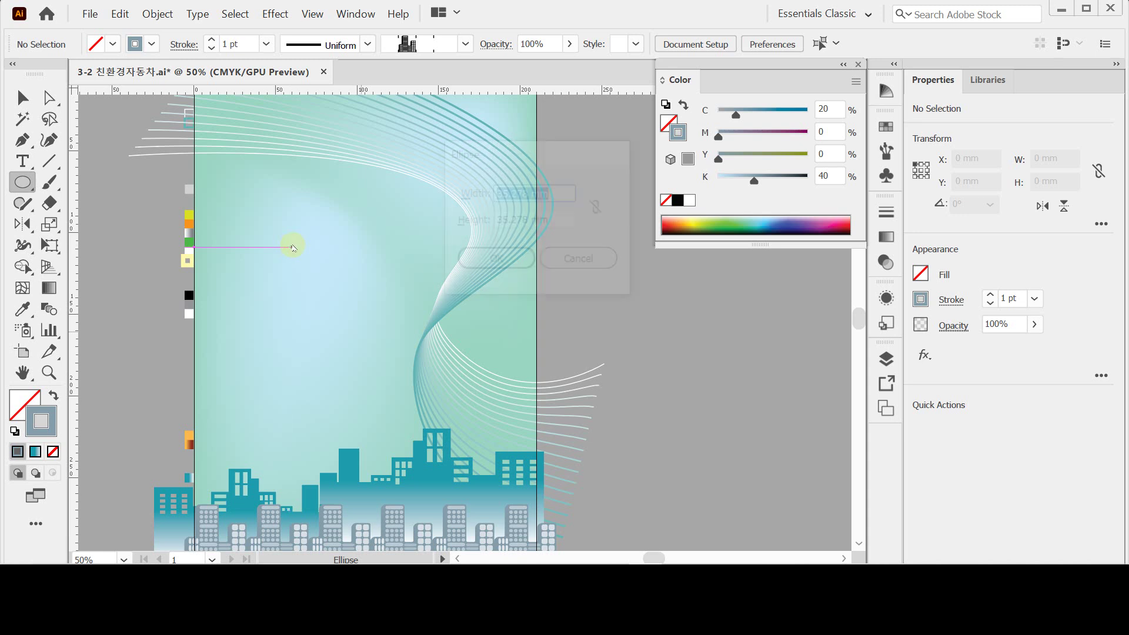
{"action": "left_click_drag", "start_coordinate": [506, 152], "coordinate": [584, 272]}
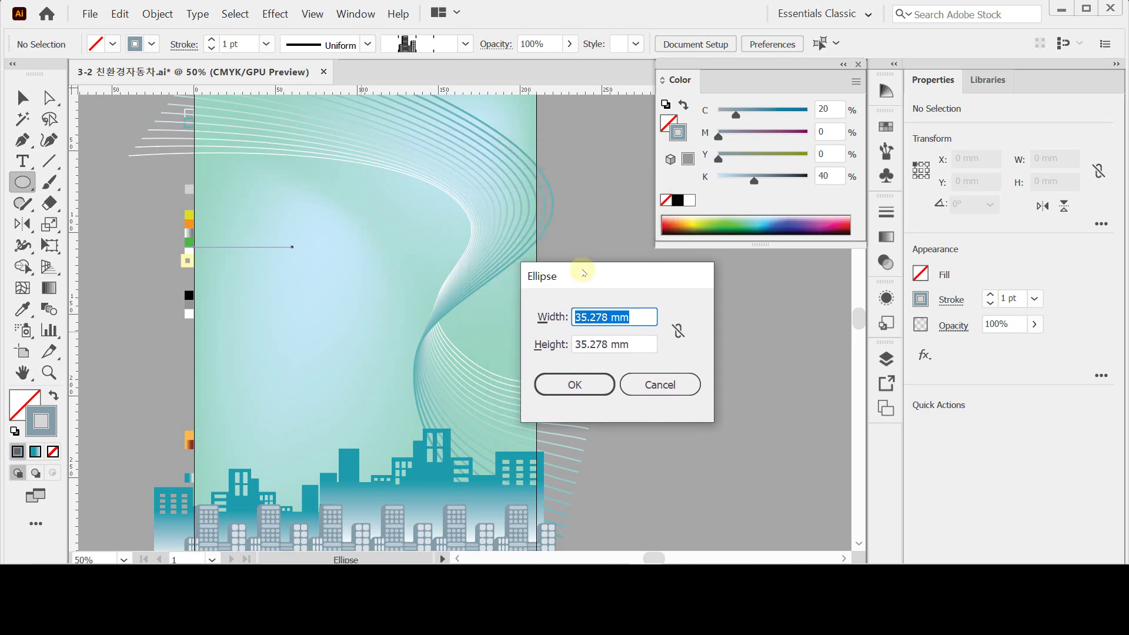
{"action": "type", "text": "121"}
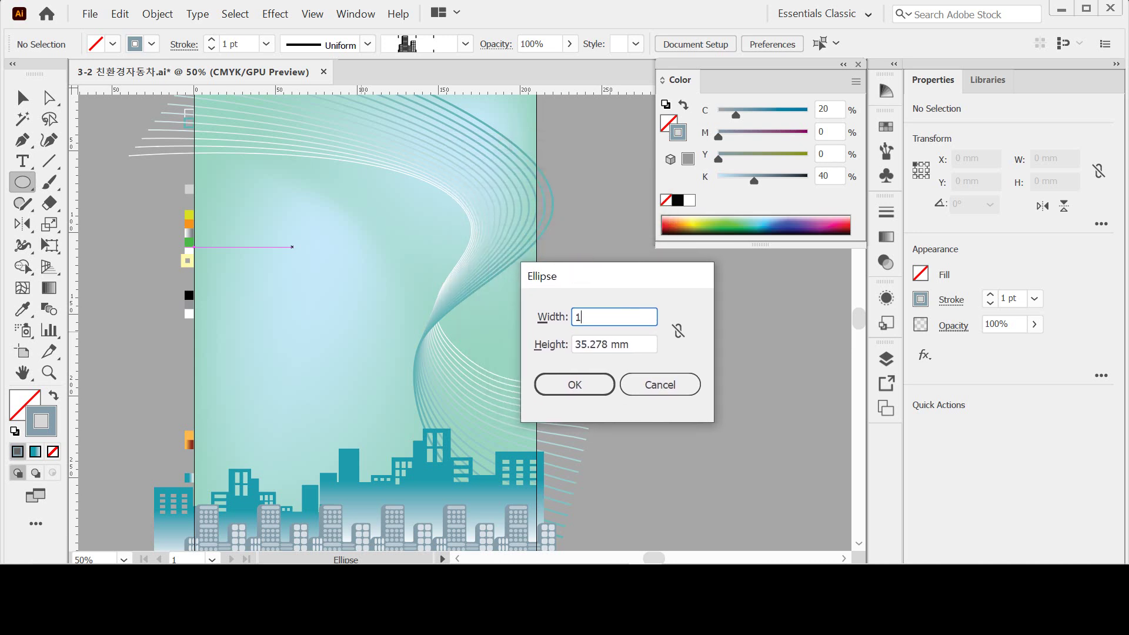
{"action": "key", "text": "Tab"}
{"action": "type", "text": "121"}
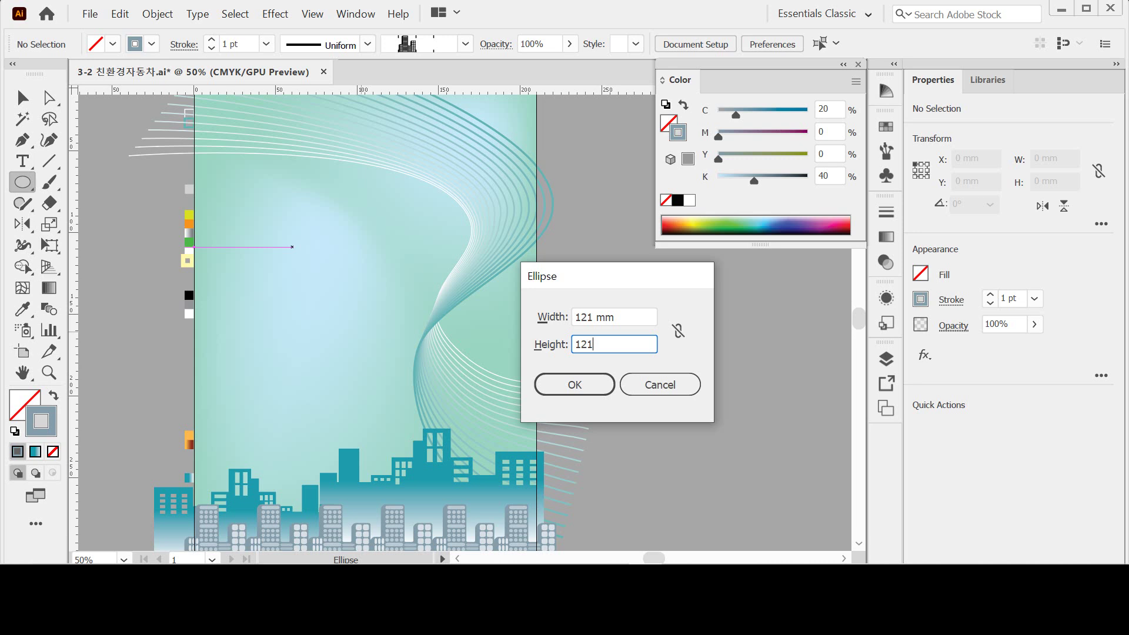
{"action": "key", "text": "Tab"}
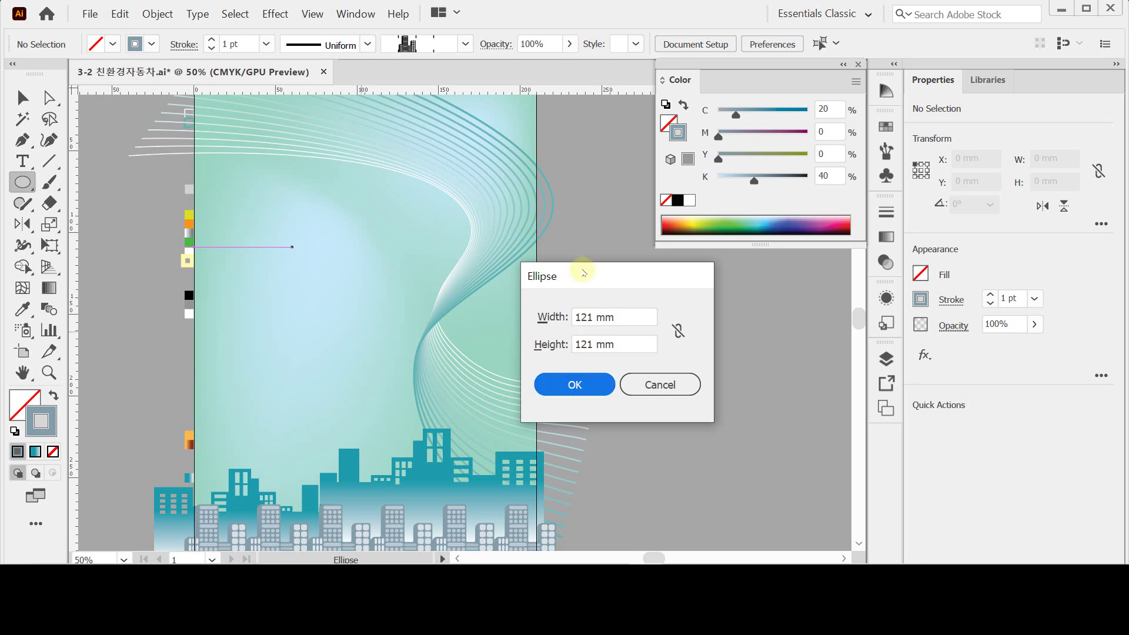
{"action": "key", "text": "Return"}
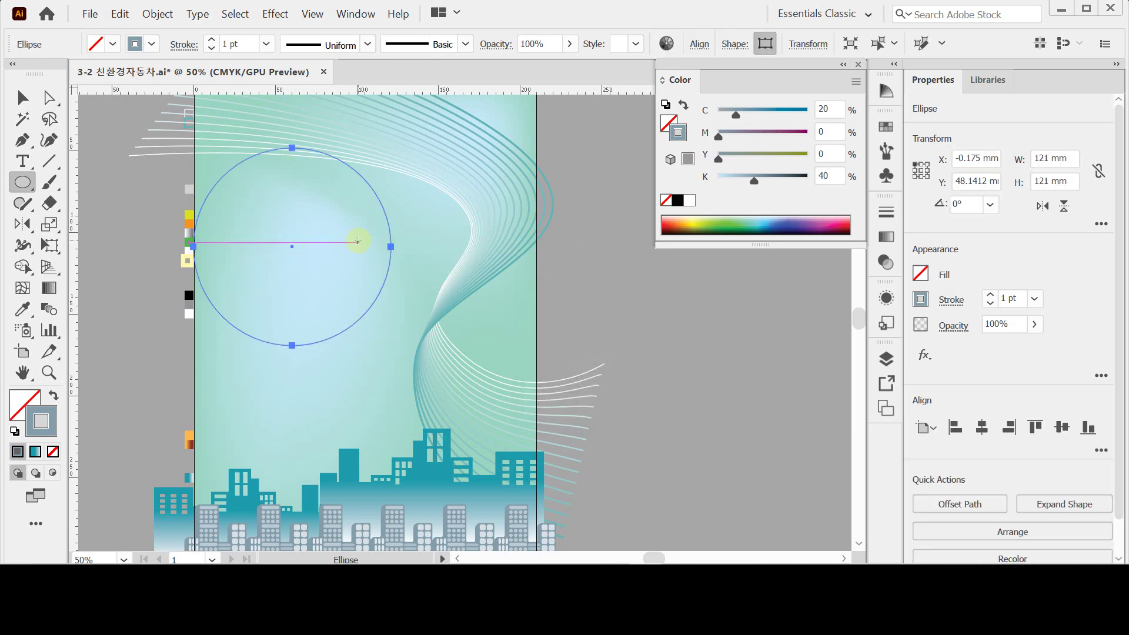
{"action": "left_click_drag", "start_coordinate": [358, 241], "coordinate": [360, 244]}
{"action": "key", "text": "Right"}
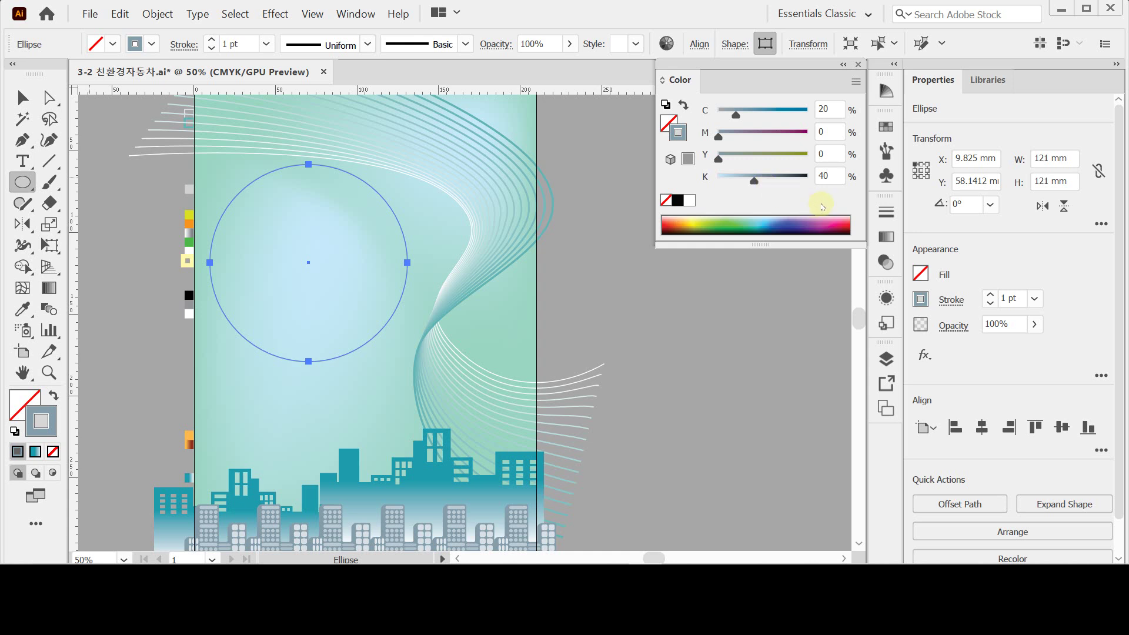
Fill the 121 mm circle with white and remove its stroke.
{"action": "left_click", "coordinate": [683, 105]}
{"action": "left_click", "coordinate": [665, 105]}
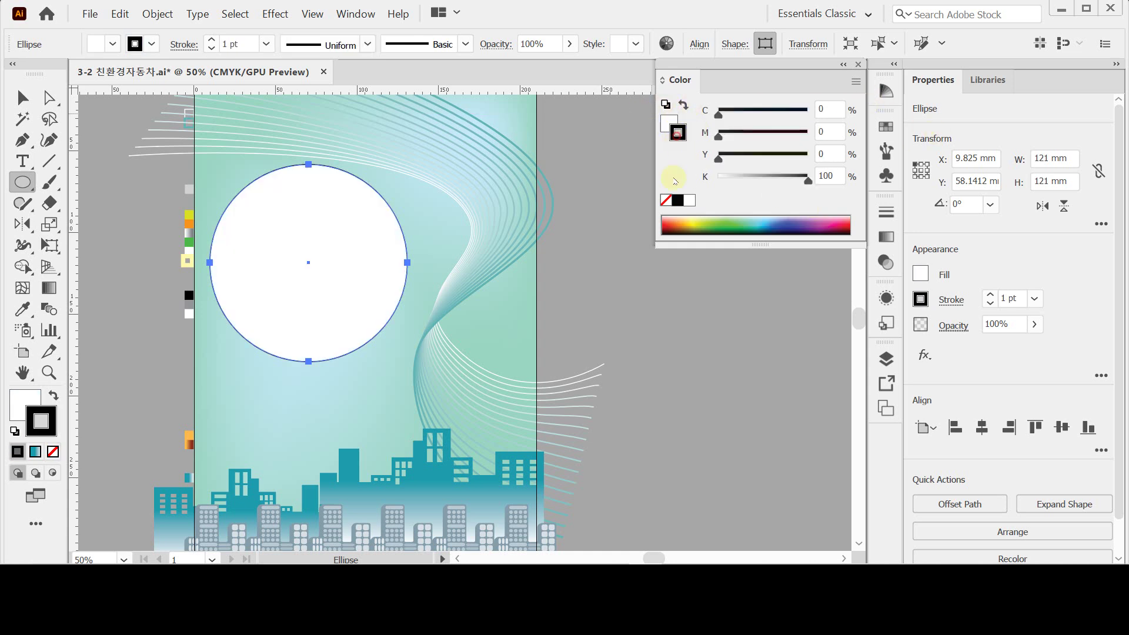
{"action": "left_click", "coordinate": [666, 201]}
{"action": "left_click", "coordinate": [668, 125]}
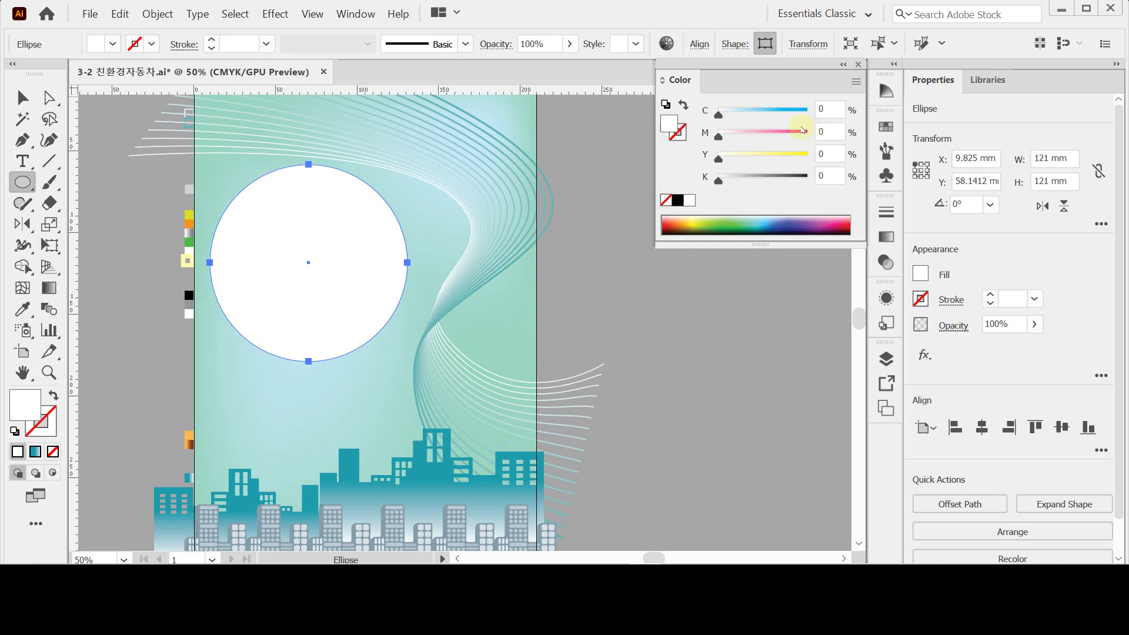
Set the white circle's opacity to 50% and save the document.
{"action": "left_click", "coordinate": [955, 327]}
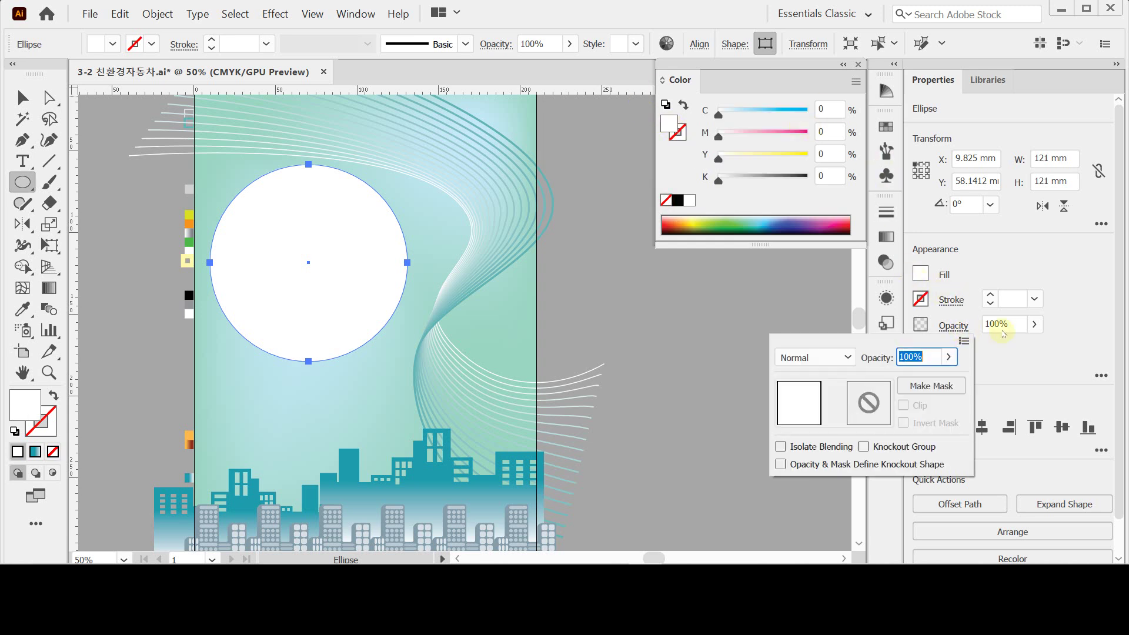
{"action": "type", "text": "50"}
{"action": "key", "text": "Return"}
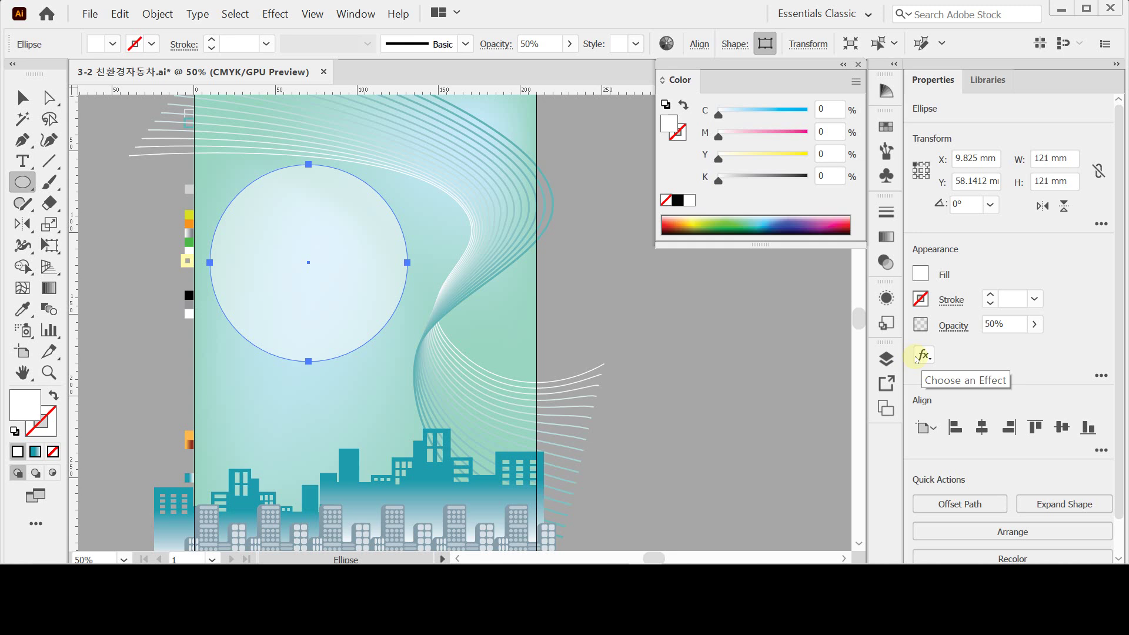
{"action": "key", "text": "ctrl+s"}
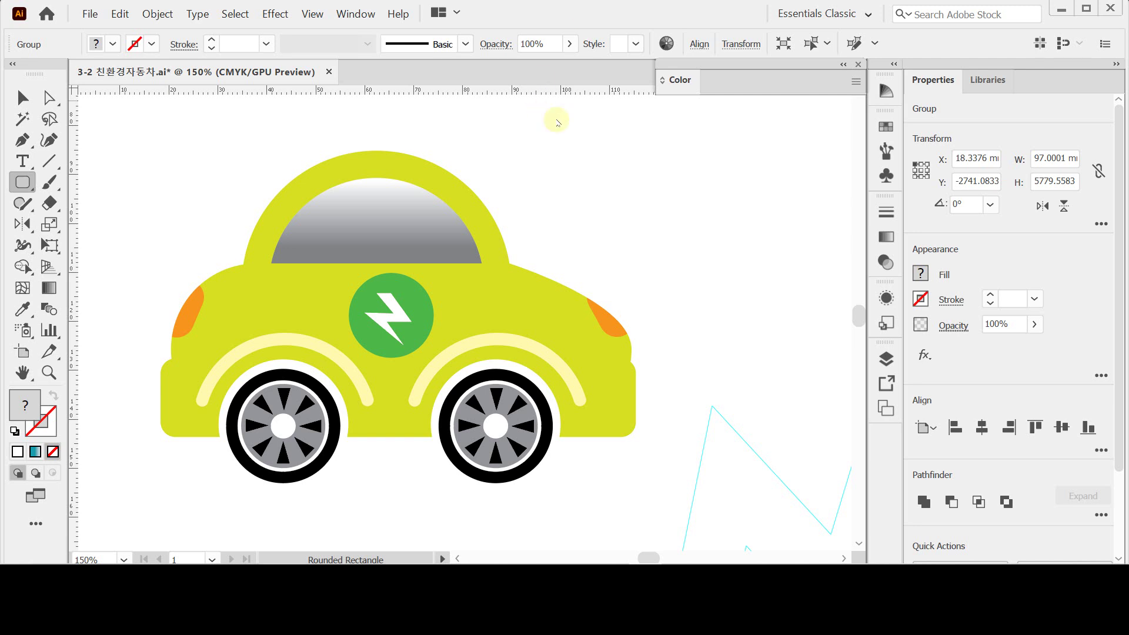
Clear the selected coloured car group from view to expose its cyan guide outline for tracing.
{"action": "key", "text": "ctrl+shift+a"}
{"action": "key", "text": "ctrl+y"}
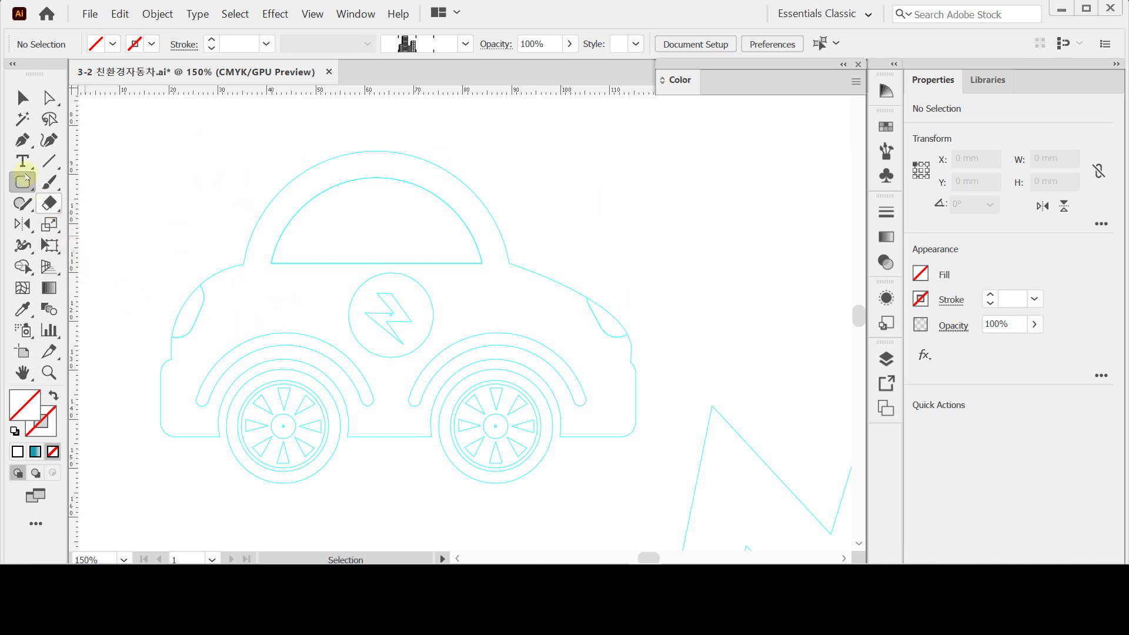
{"action": "left_click_drag", "start_coordinate": [284, 348], "coordinate": [290, 291]}
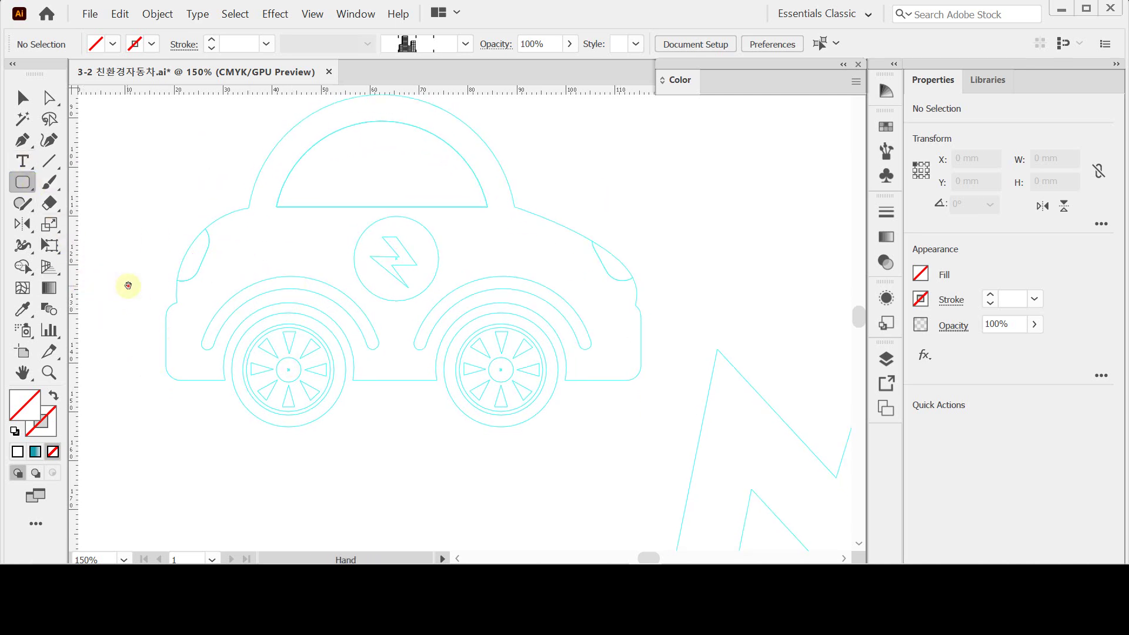
{"action": "left_click_drag", "start_coordinate": [128, 286], "coordinate": [162, 297]}
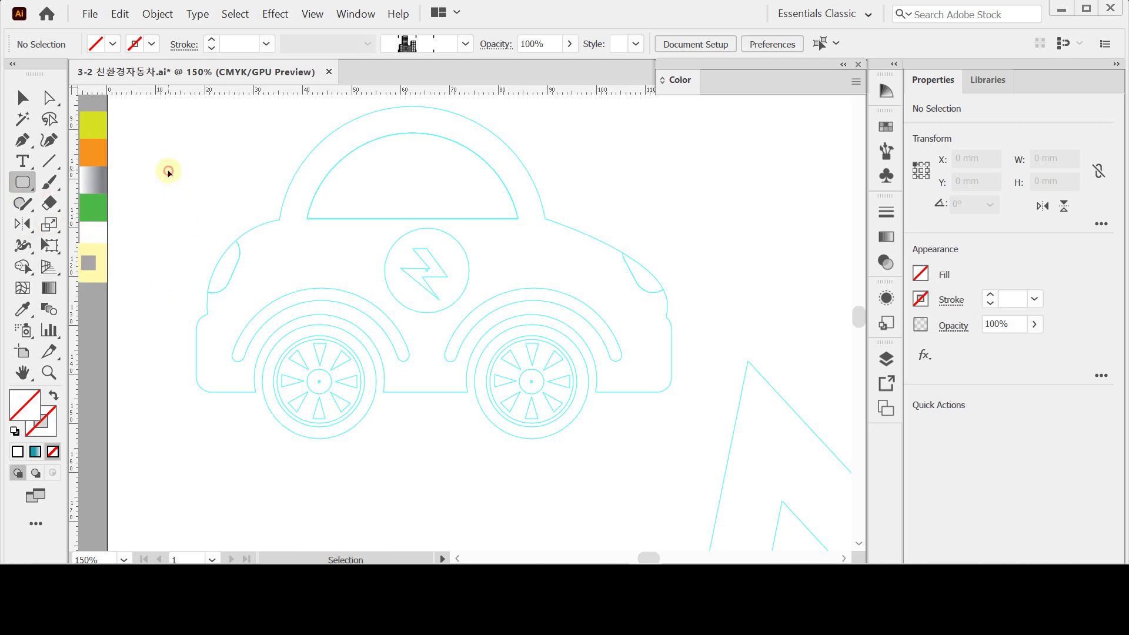
With default fill and stroke, create a 97 × 16 mm rounded rectangle, 3 mm corner radius, over the guide's lower body and nudge it up 0.5 mm.
{"action": "left_click", "coordinate": [13, 433]}
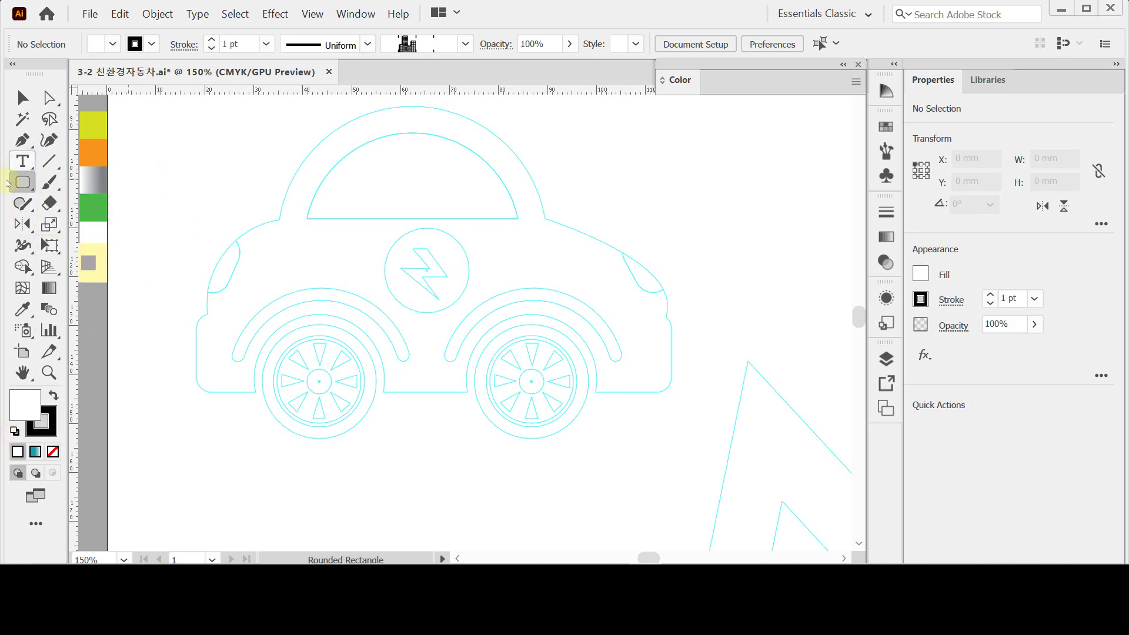
{"action": "left_click", "coordinate": [196, 317]}
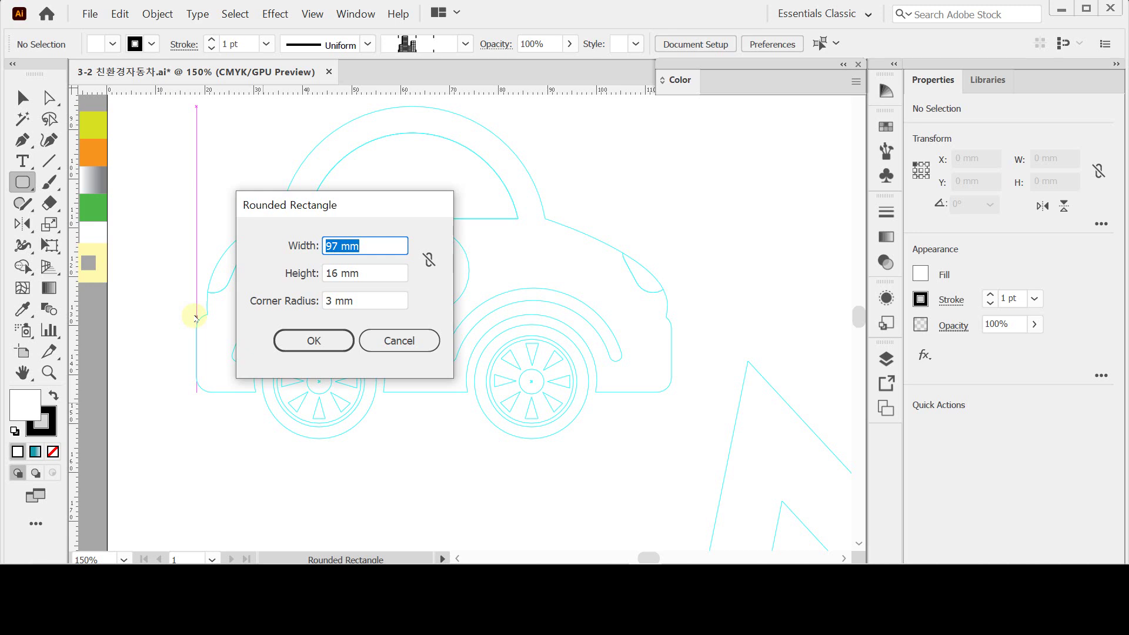
{"action": "key", "text": "Tab"}
{"action": "key", "text": "Tab"}
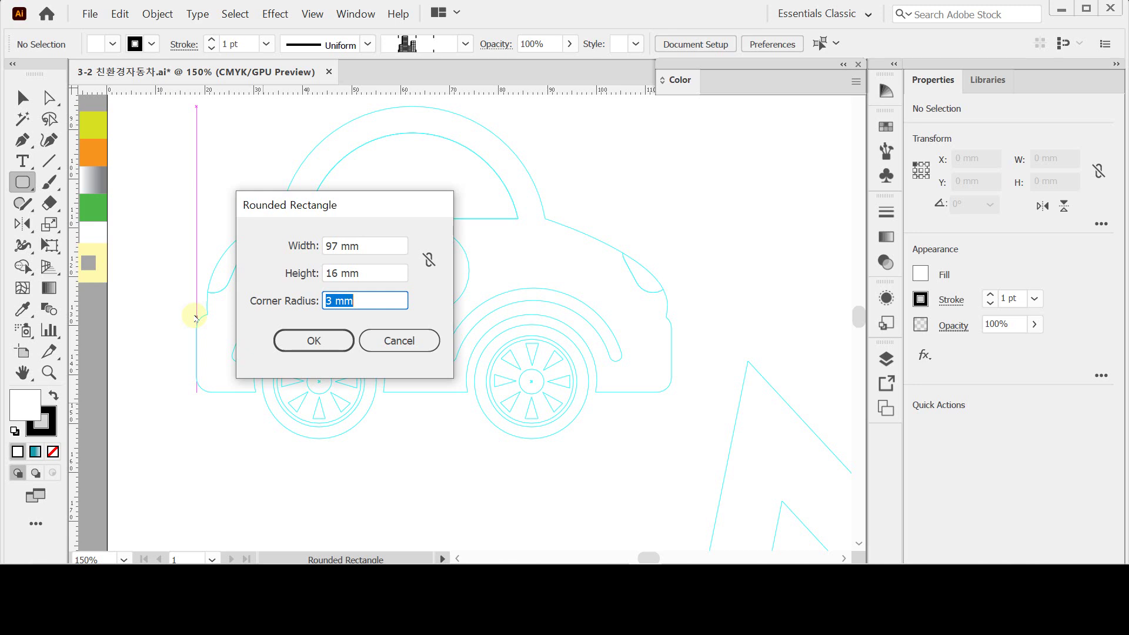
{"action": "key", "text": "Return"}
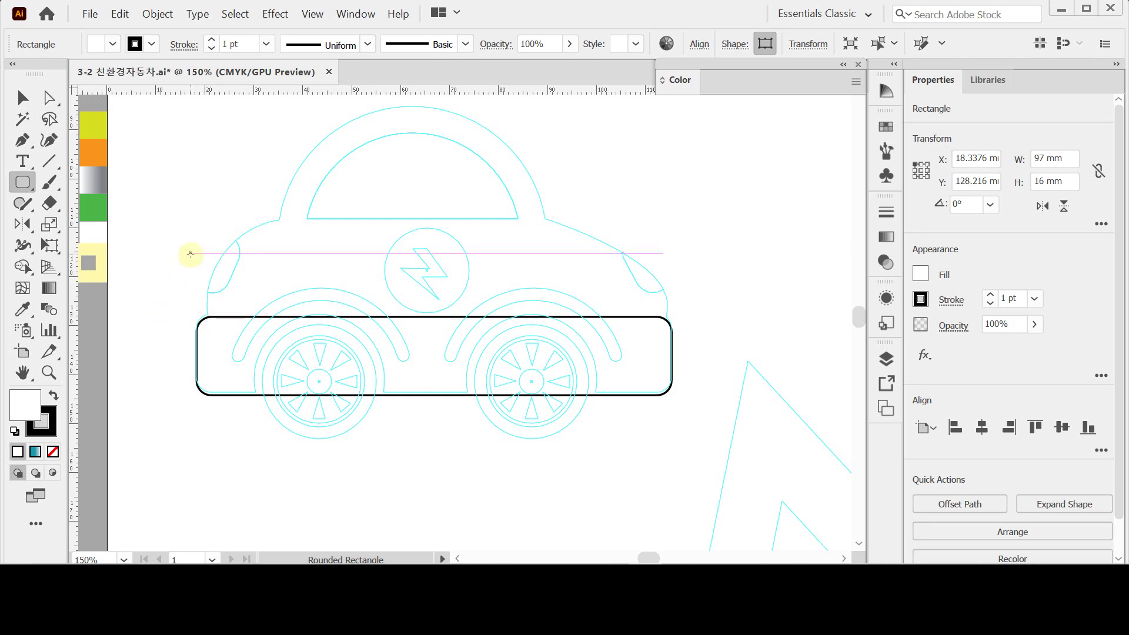
{"action": "key", "text": "Up"}
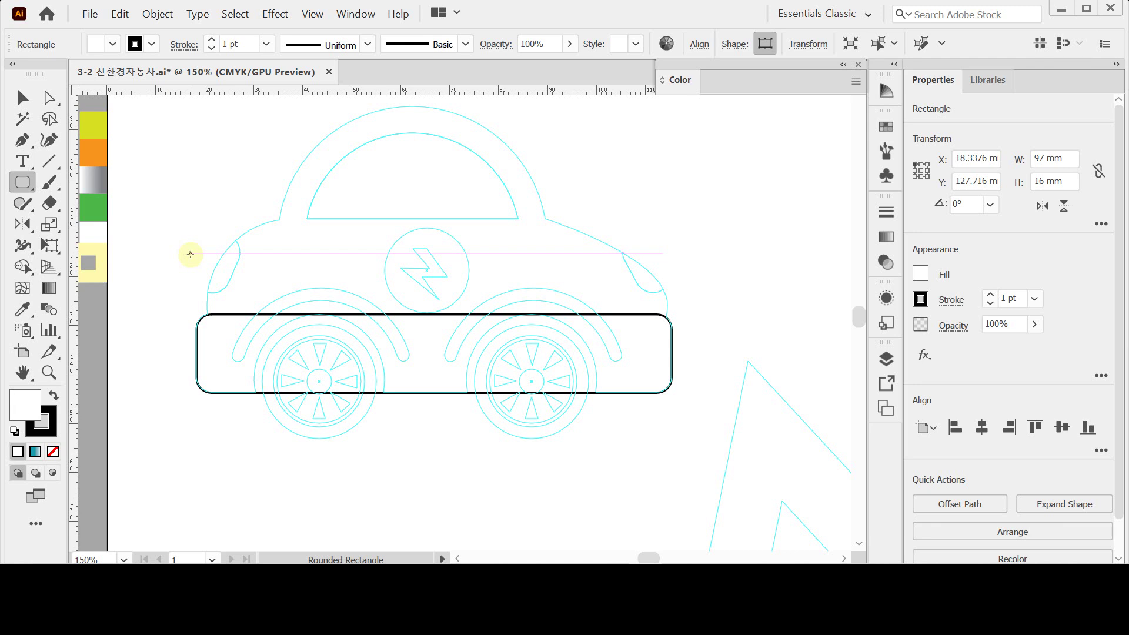
Create a 94 × 35 mm rounded rectangle with a 20 mm corner radius over the main body of the car guide.
{"action": "left_click", "coordinate": [214, 222]}
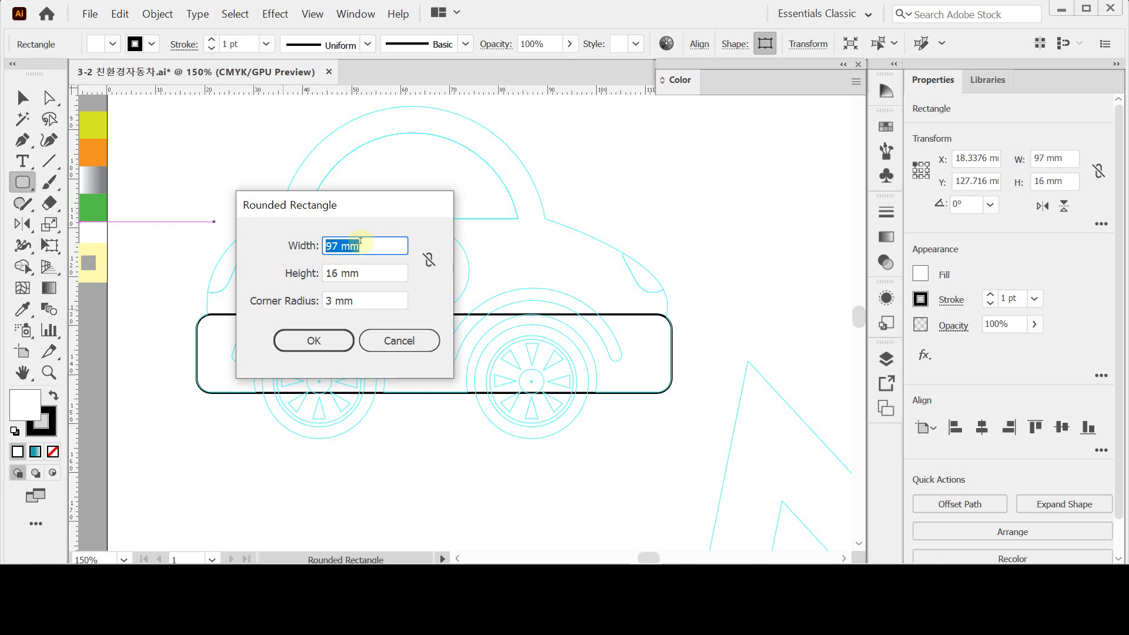
{"action": "type", "text": "94"}
{"action": "key", "text": "Tab"}
{"action": "type", "text": "35"}
{"action": "key", "text": "Tab"}
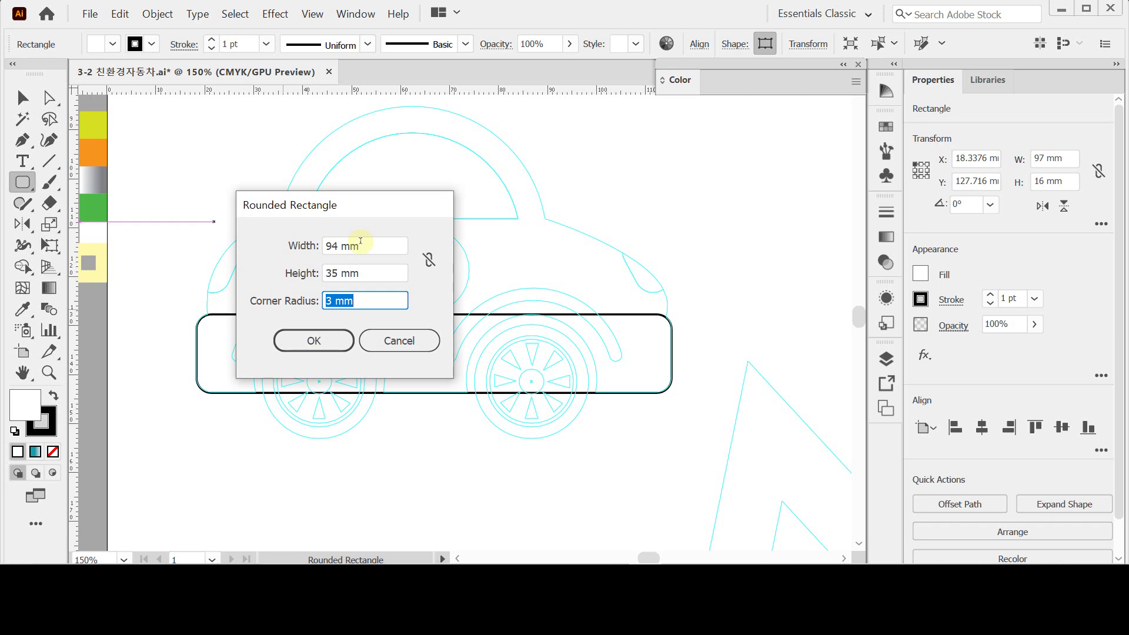
{"action": "type", "text": "20"}
{"action": "key", "text": "Return"}
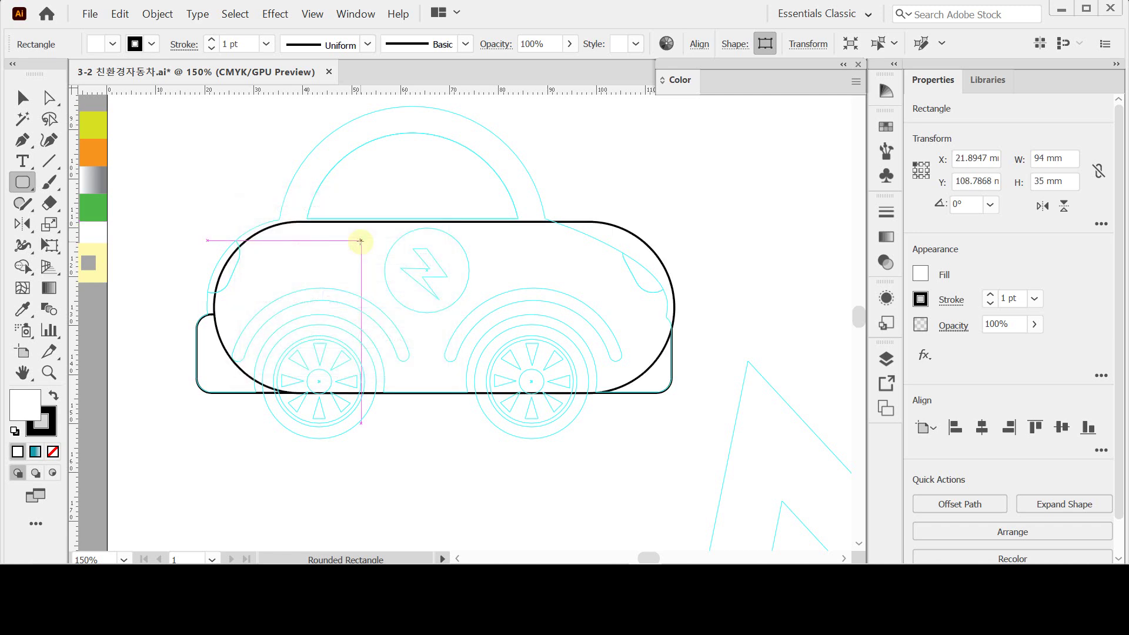
Nudge the 94 × 35 mm rounded rectangle 1.5 mm left and 0.5 mm up to match the car guide.
{"action": "key", "text": "Left"}
{"action": "key", "text": "Left"}
{"action": "key", "text": "Left"}
{"action": "key", "text": "Left"}
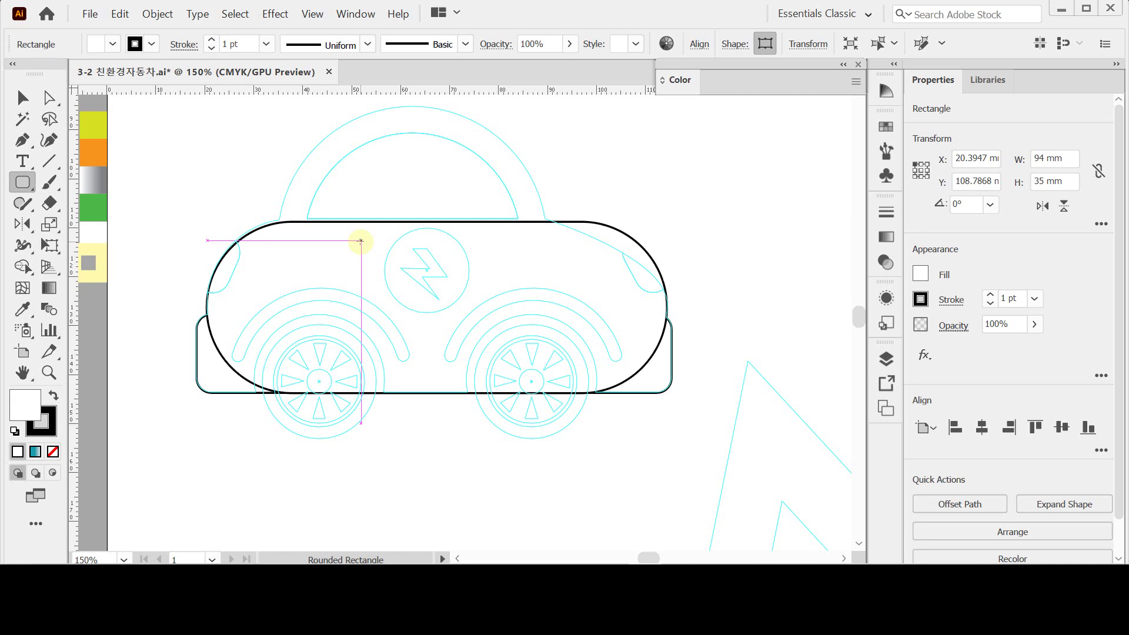
{"action": "key", "text": "Up"}
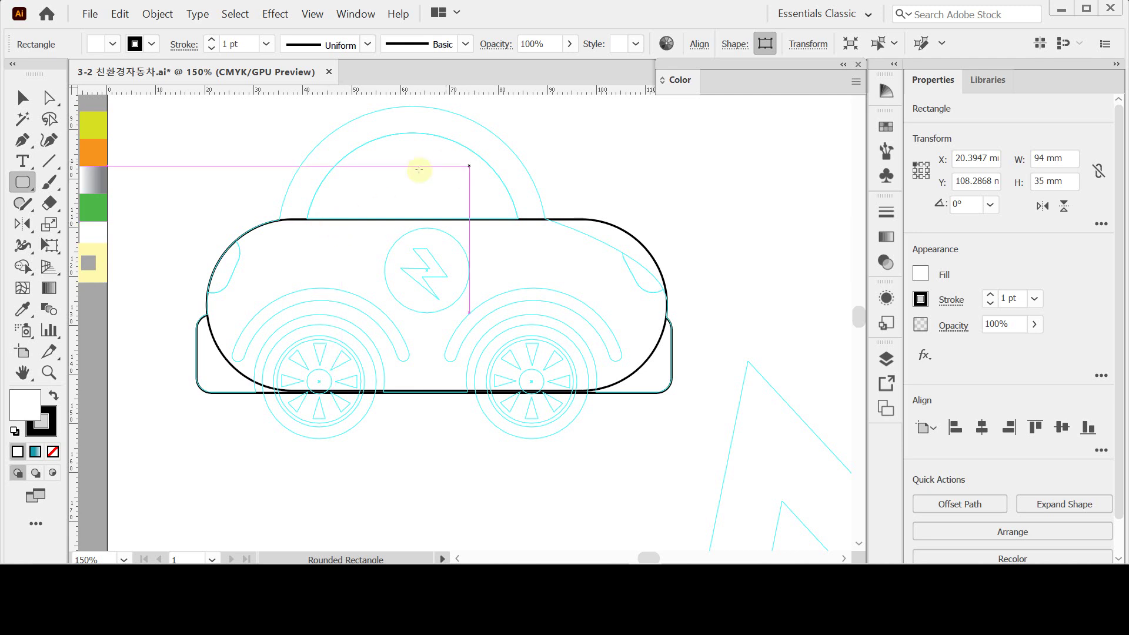
Create a 55 mm diameter circle over the car guide's roof arc and nudge it 1 mm left to match.
{"action": "left_click_drag", "start_coordinate": [417, 234], "coordinate": [424, 285]}
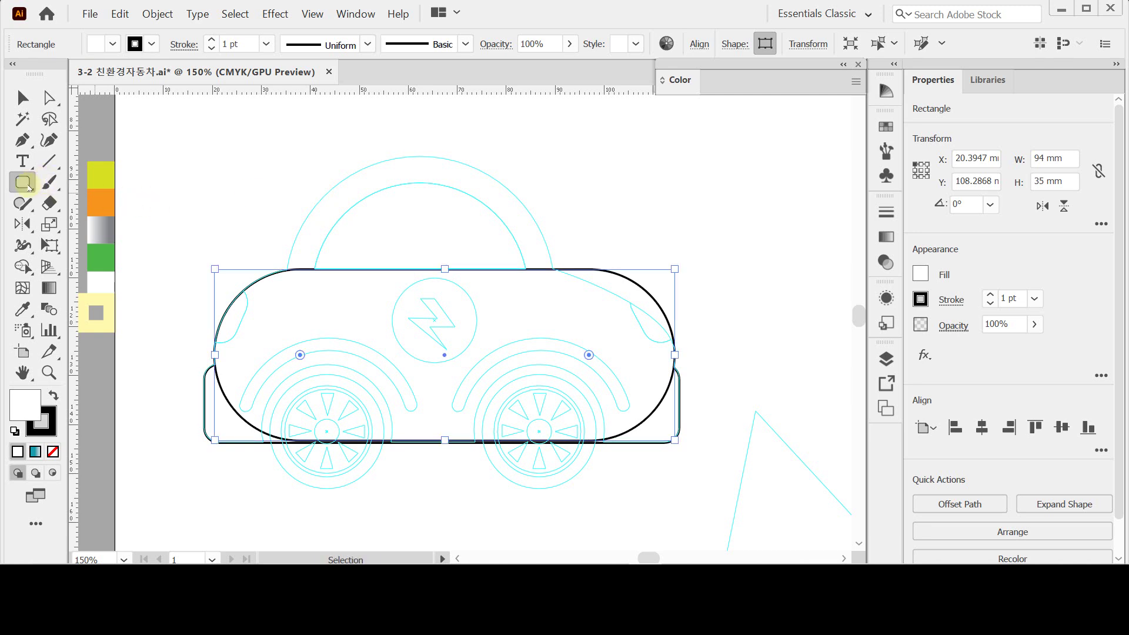
{"action": "left_click_drag", "start_coordinate": [22, 182], "coordinate": [102, 227]}
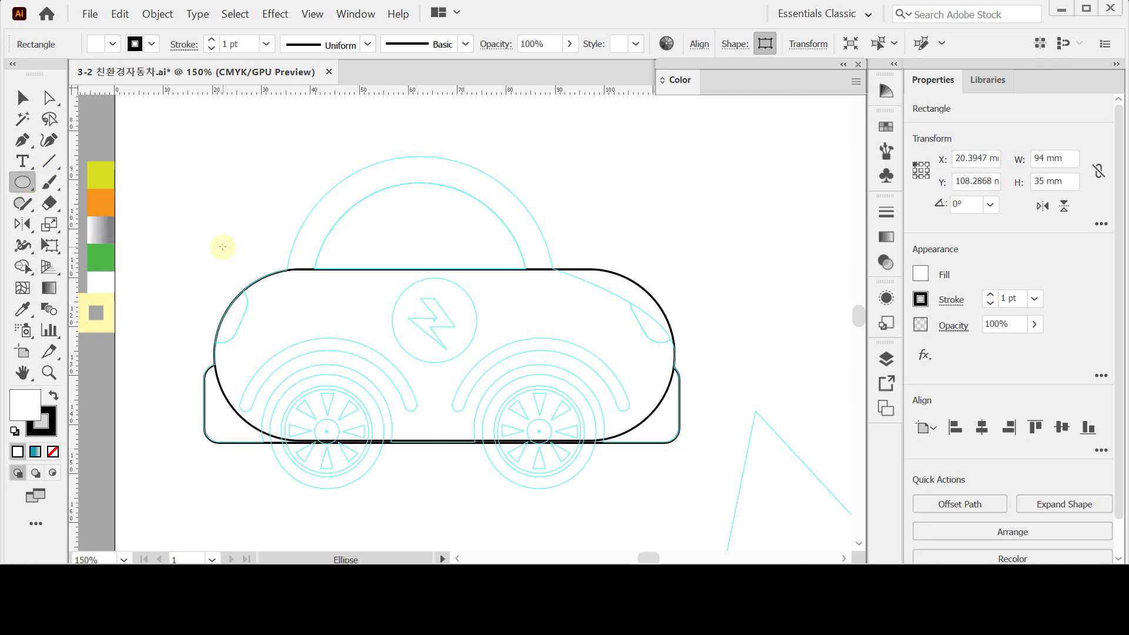
{"action": "left_click", "coordinate": [289, 157]}
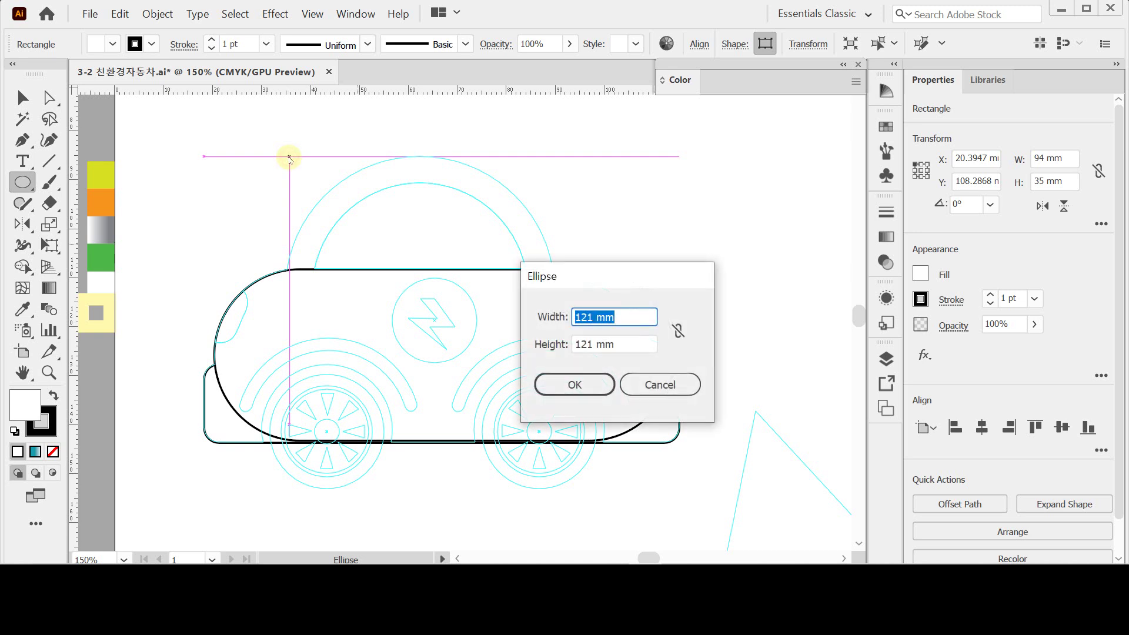
{"action": "type", "text": "55"}
{"action": "key", "text": "Tab"}
{"action": "type", "text": "55"}
{"action": "key", "text": "Return"}
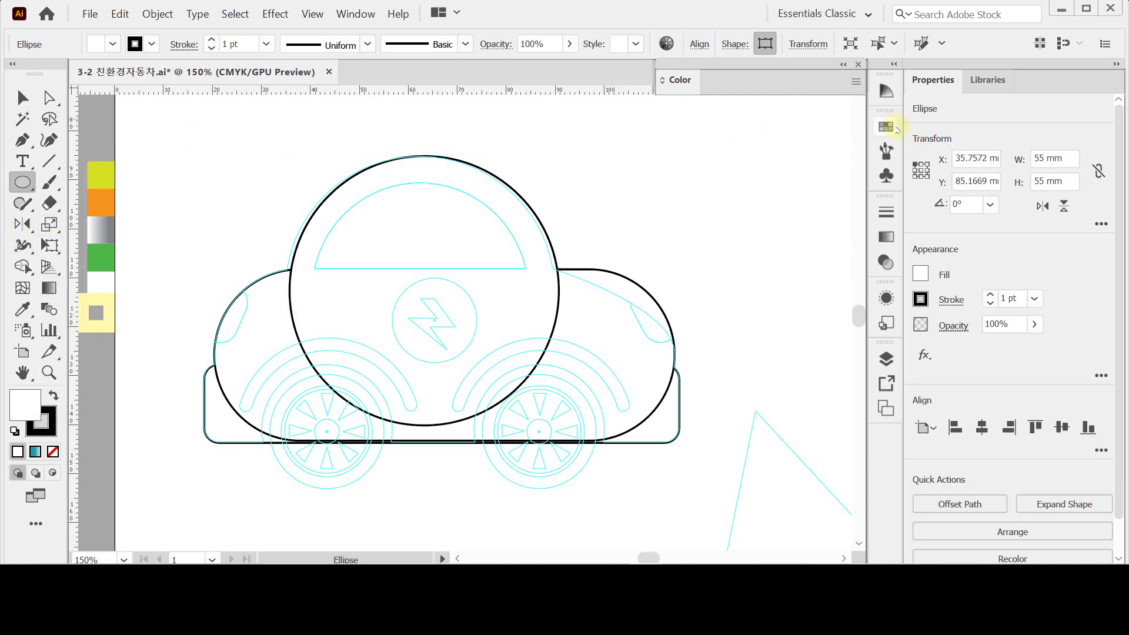
{"action": "key", "text": "Left"}
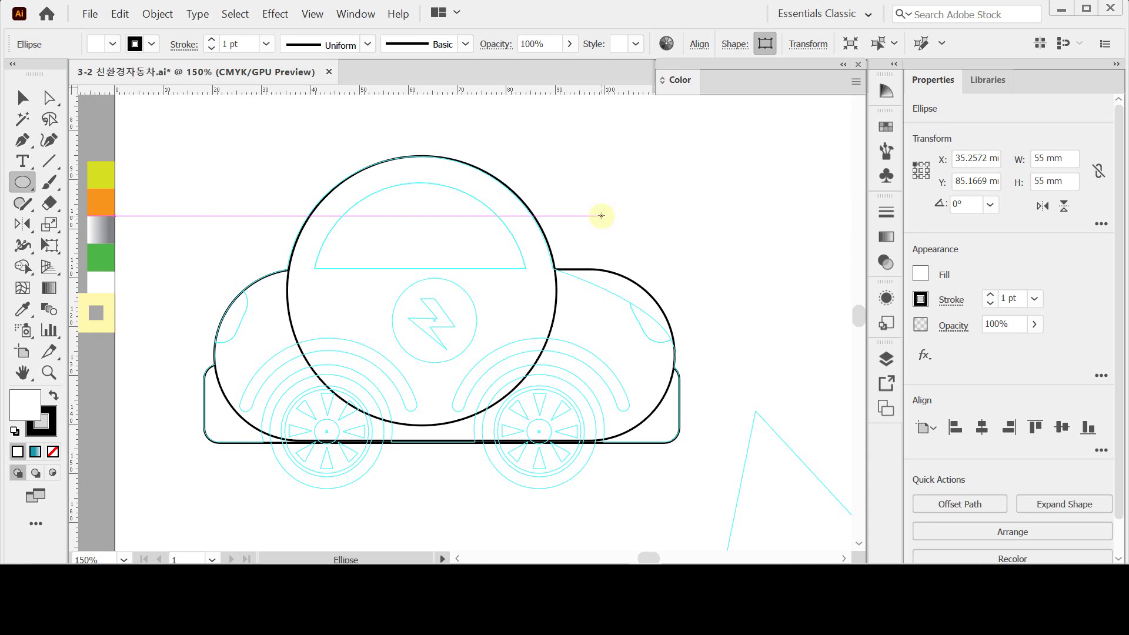
{"action": "key", "text": "Left"}
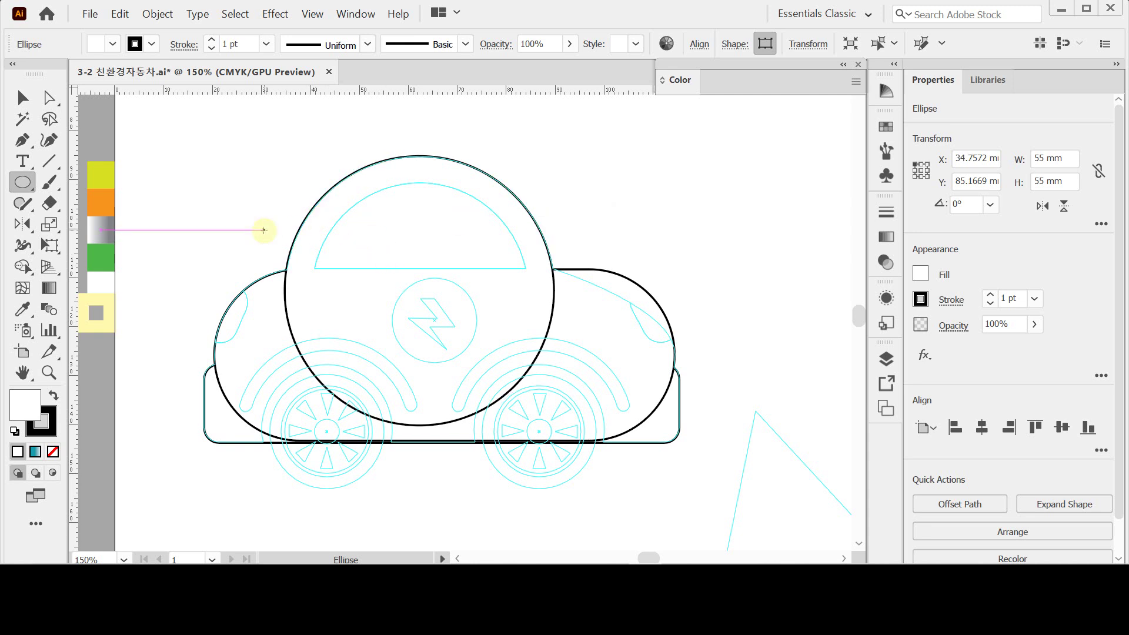
Make a concentric copy of the roof circle scaled uniformly to 80%.
{"action": "key", "text": "ctrl"}
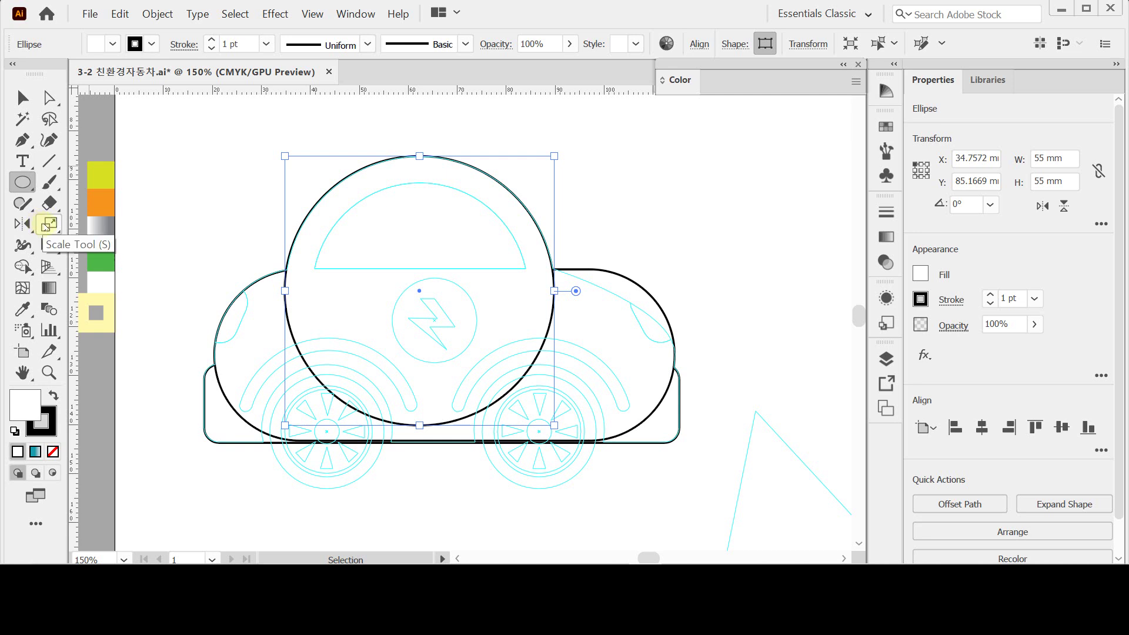
{"action": "double_click", "coordinate": [45, 227]}
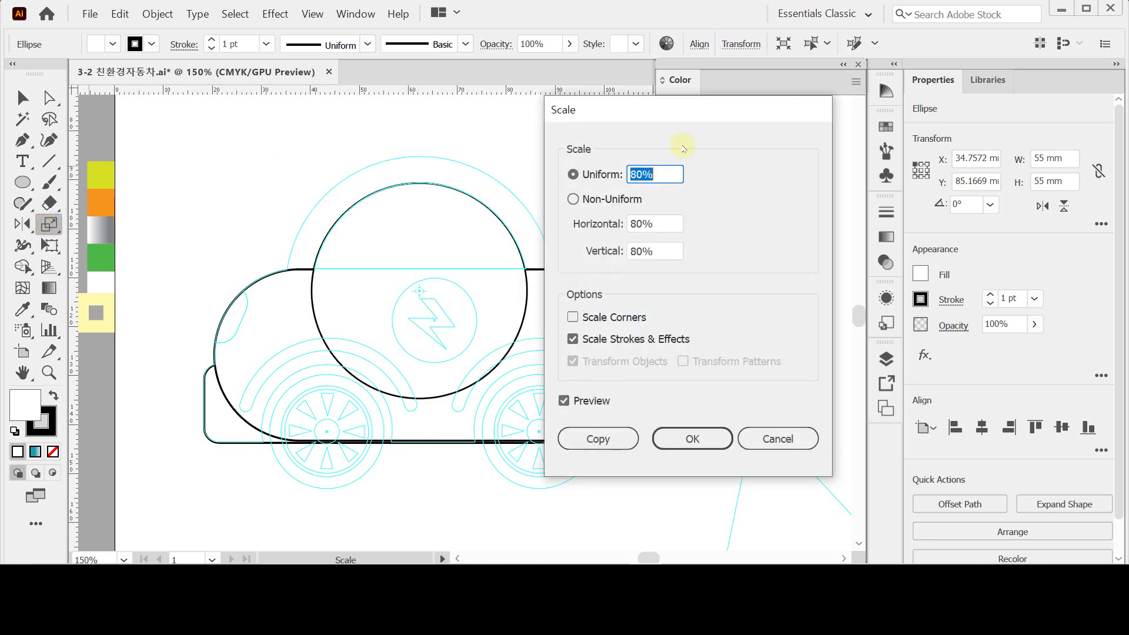
{"action": "left_click", "coordinate": [598, 438]}
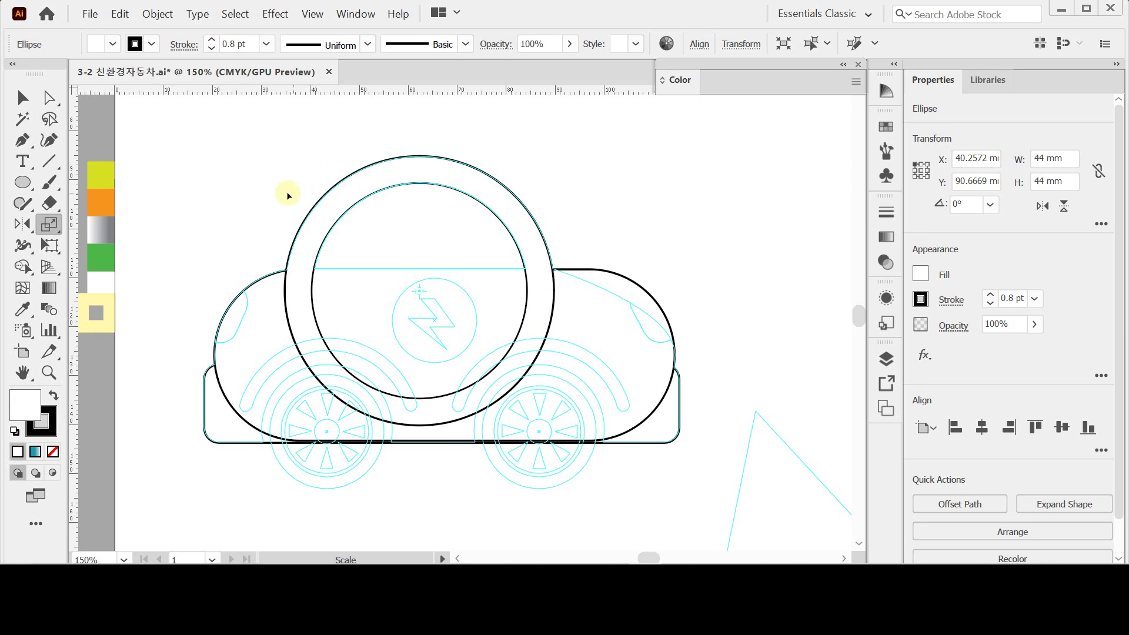
Divide the two rounded rectangles and two circles with Pathfinder, hide the guides and deselect the result.
{"action": "left_click_drag", "start_coordinate": [235, 174], "coordinate": [535, 380]}
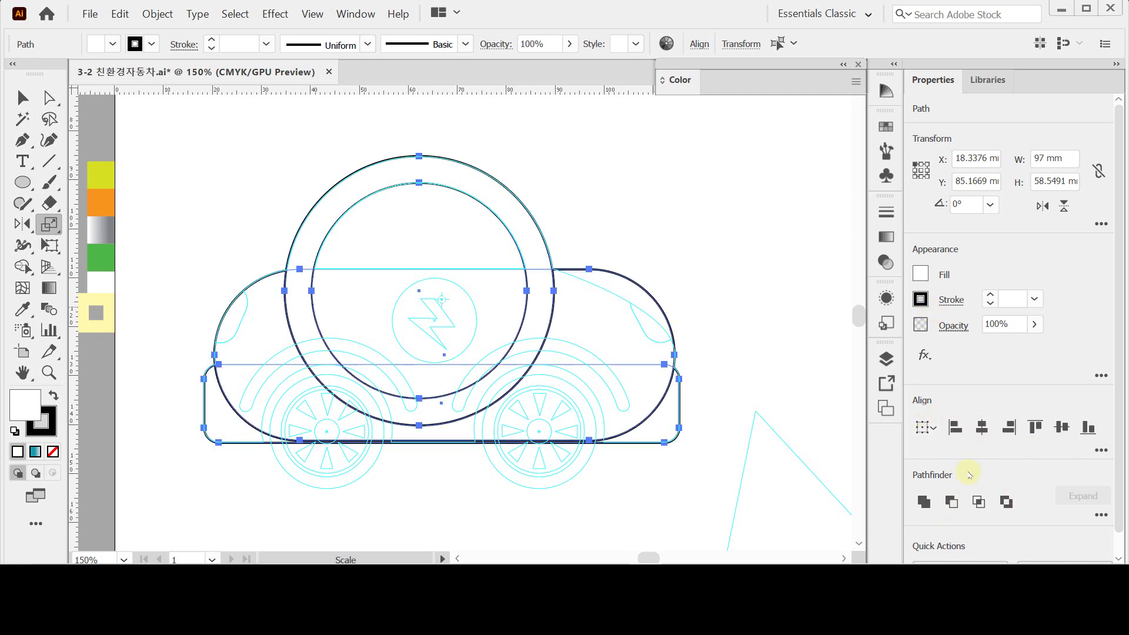
{"action": "scroll", "coordinate": [1121, 471], "scroll_direction": "down", "scroll_amount": 1}
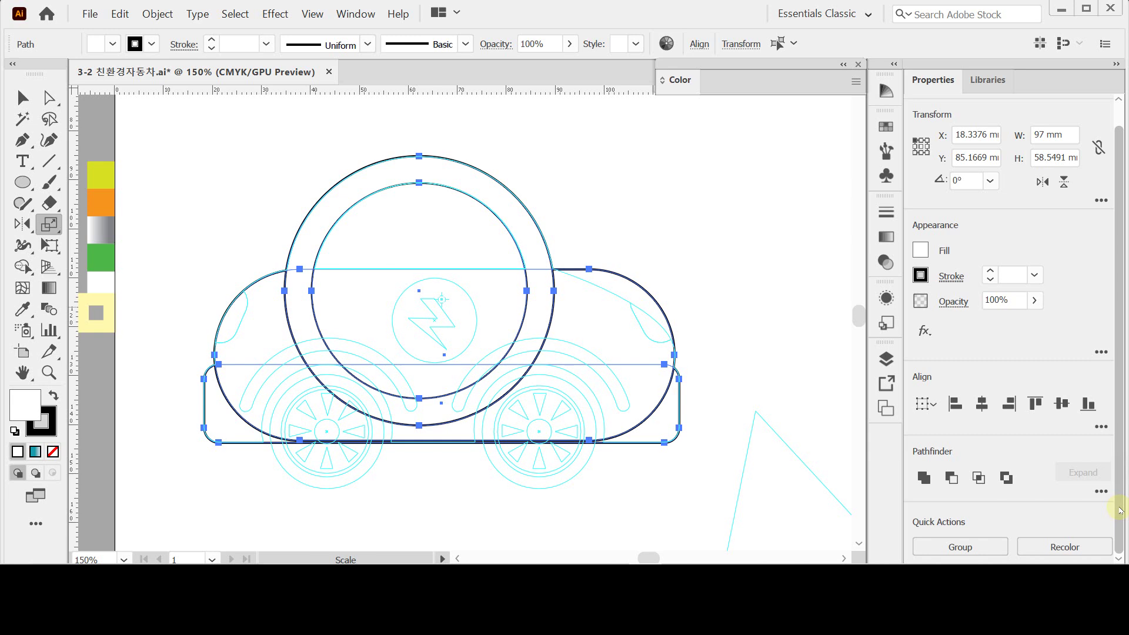
{"action": "left_click", "coordinate": [1100, 493]}
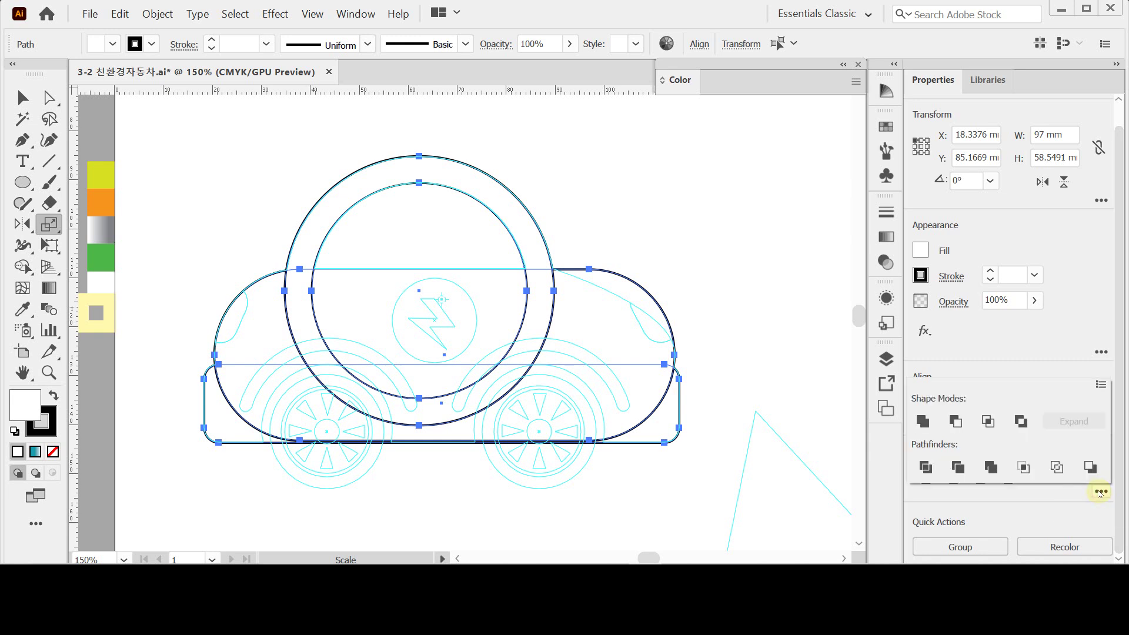
{"action": "left_click", "coordinate": [924, 466]}
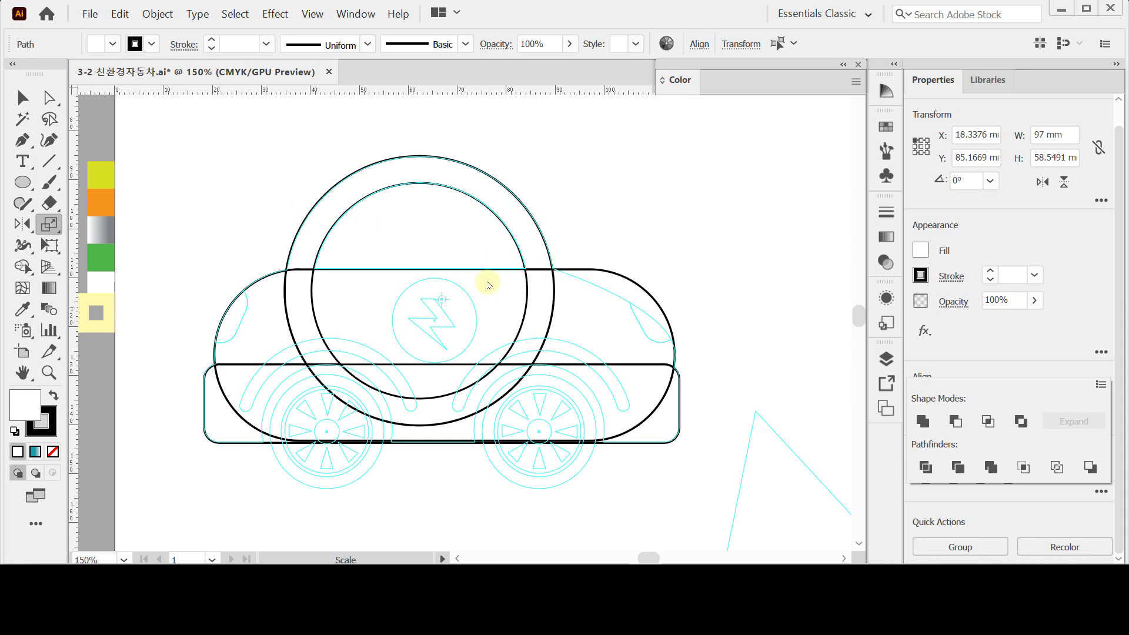
{"action": "left_click", "coordinate": [518, 278], "text": "ctrl"}
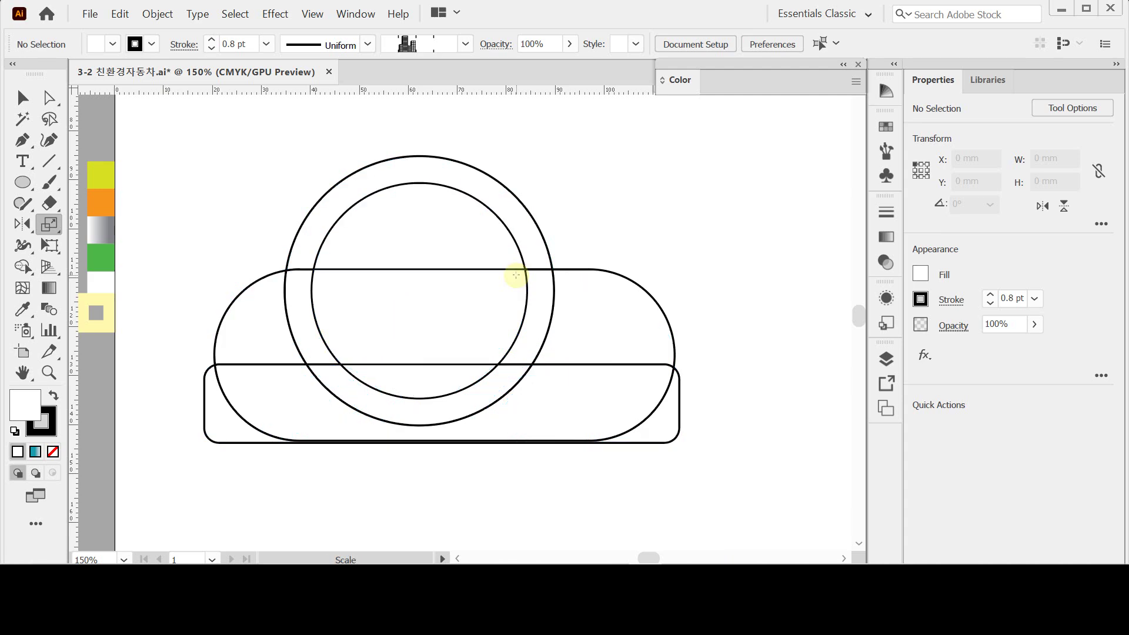
Isolate the divided group, select every piece except the half-round window, and unite them into one car body.
{"action": "left_click", "coordinate": [22, 97]}
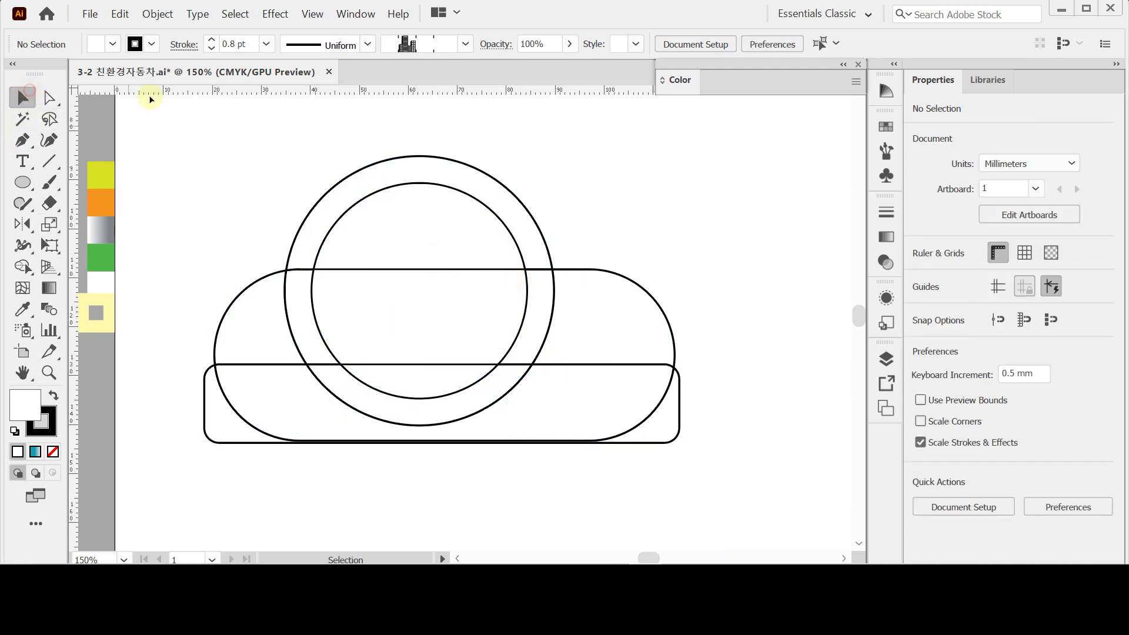
{"action": "left_click", "coordinate": [493, 217]}
{"action": "double_click", "coordinate": [495, 217]}
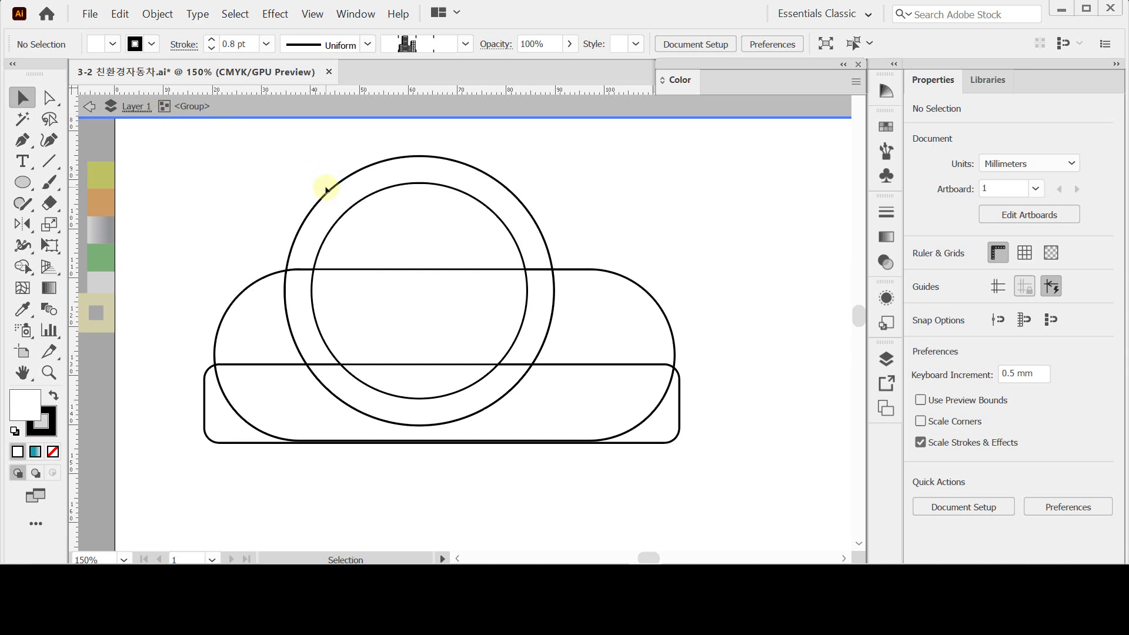
{"action": "left_click", "coordinate": [410, 188]}
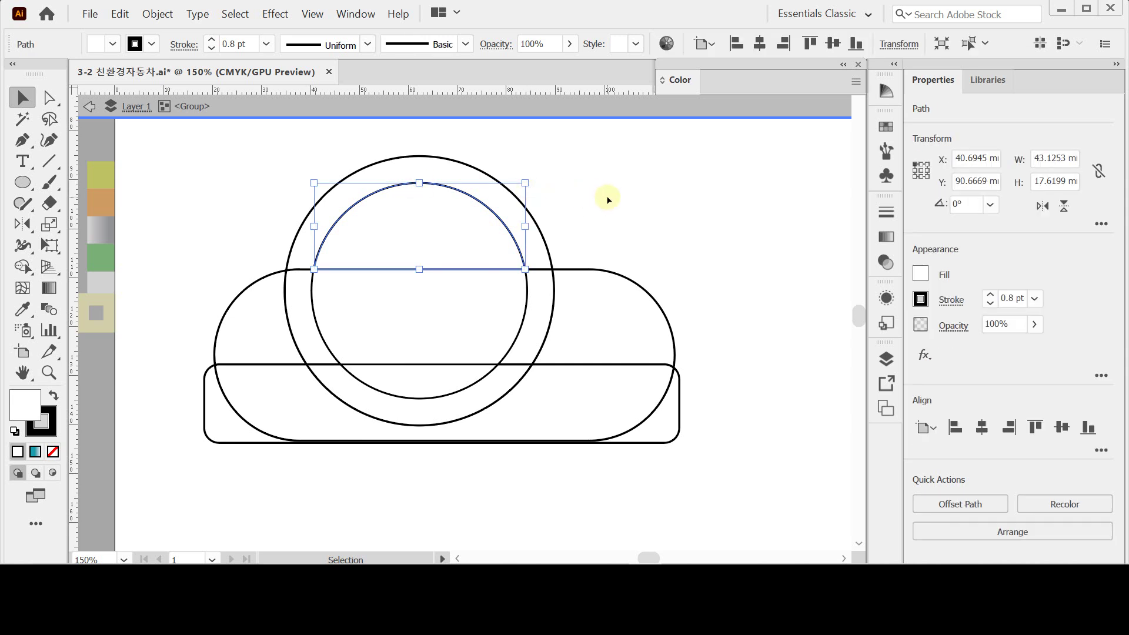
{"action": "left_click", "coordinate": [456, 212]}
{"action": "left_click", "coordinate": [458, 188]}
{"action": "left_click", "coordinate": [235, 14]}
{"action": "left_click", "coordinate": [270, 107]}
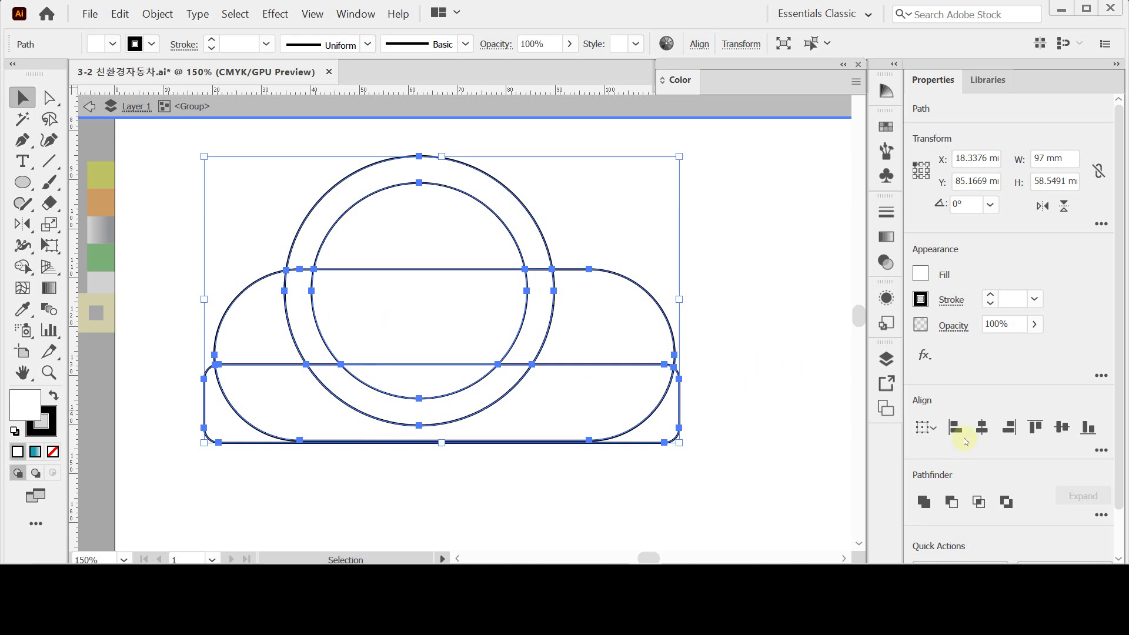
{"action": "scroll", "coordinate": [1121, 465], "scroll_direction": "down", "scroll_amount": 2}
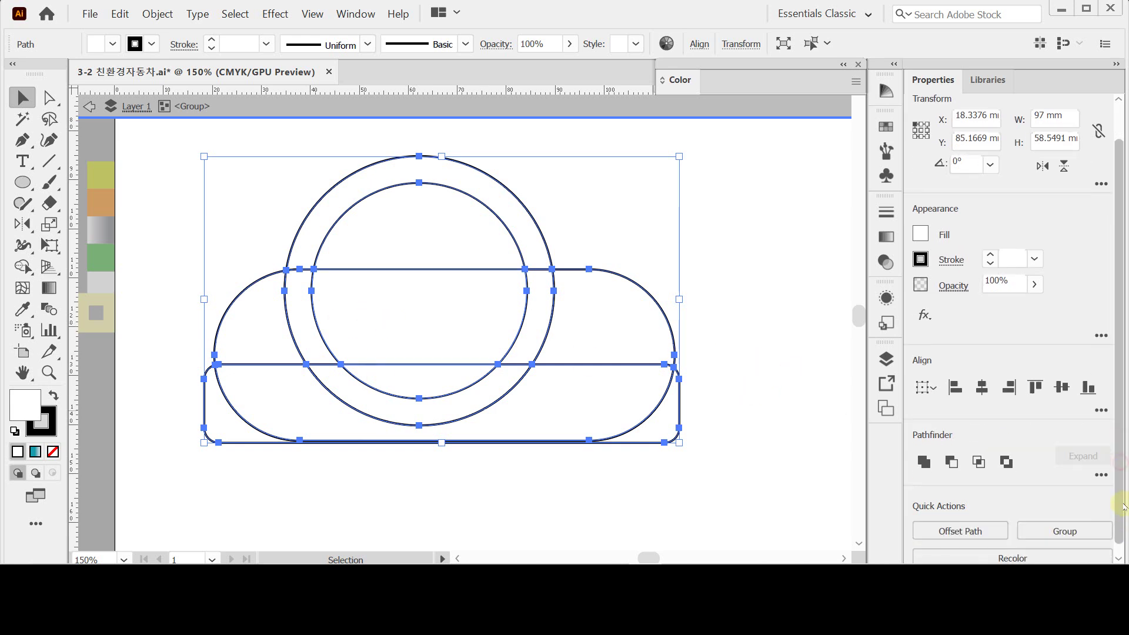
{"action": "left_click", "coordinate": [925, 452]}
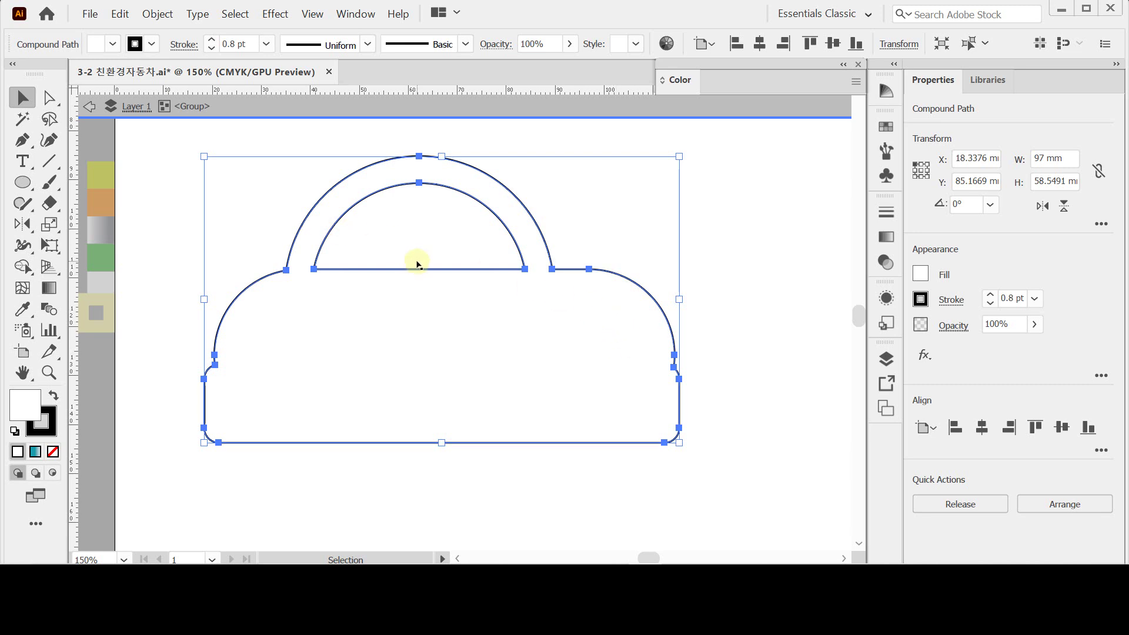
Delete the hood's upper anchor point on the car body so the hood slopes down from the roof base.
{"action": "left_click", "coordinate": [22, 140]}
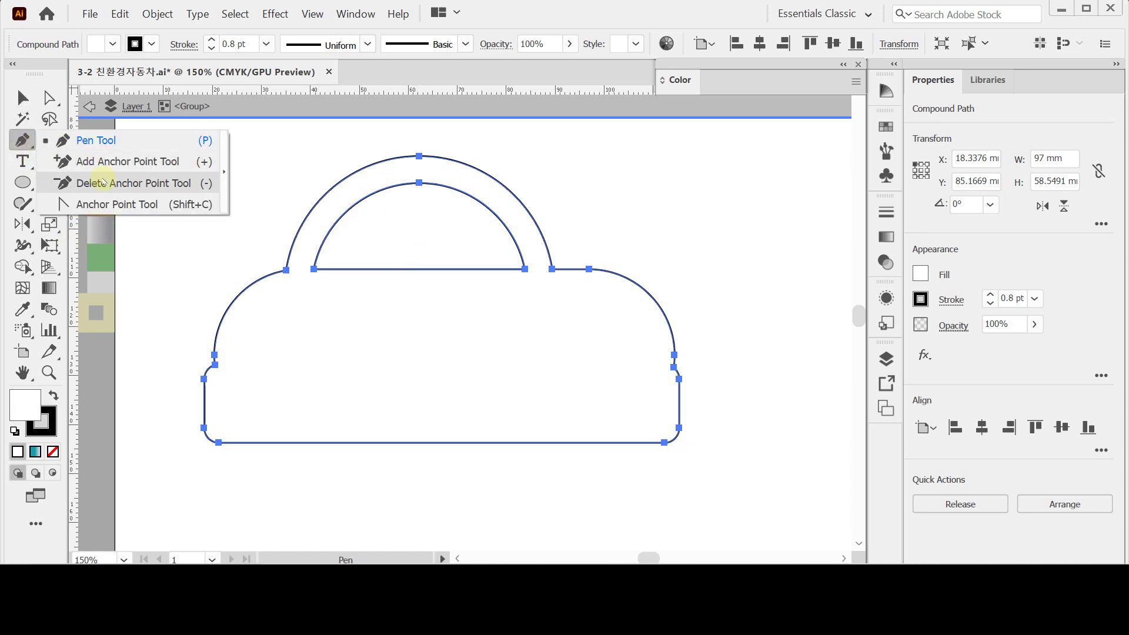
{"action": "left_click", "coordinate": [102, 182]}
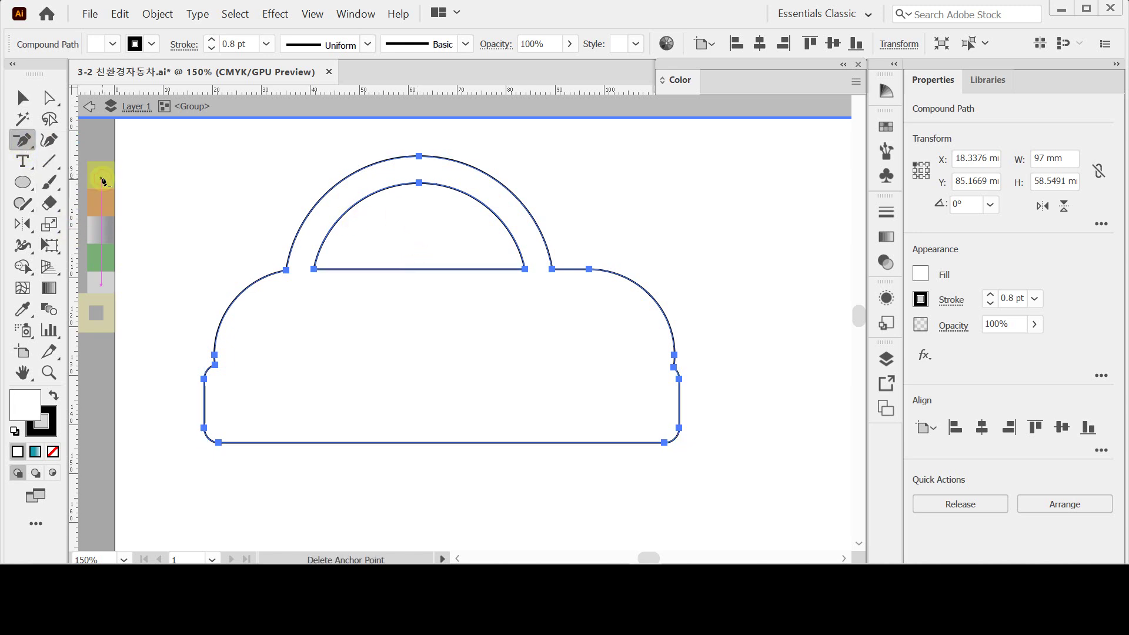
{"action": "left_click", "coordinate": [589, 269]}
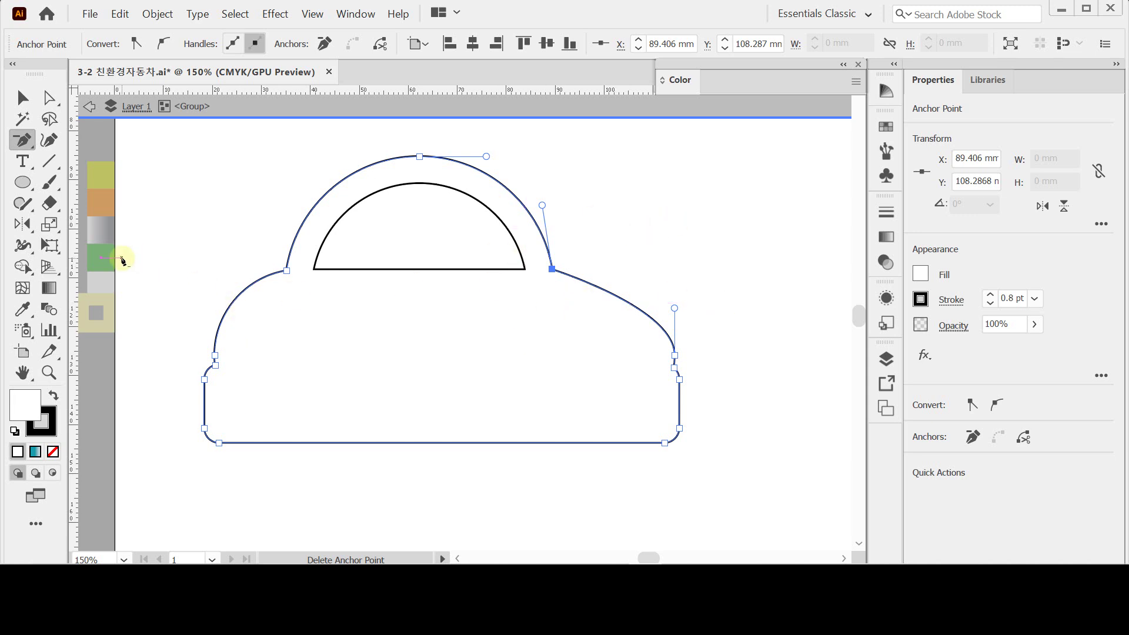
Fill the car body with the sampled yellow-green swatch, without a stroke, and deselect it.
{"action": "key", "text": "i"}
{"action": "left_click", "coordinate": [99, 171]}
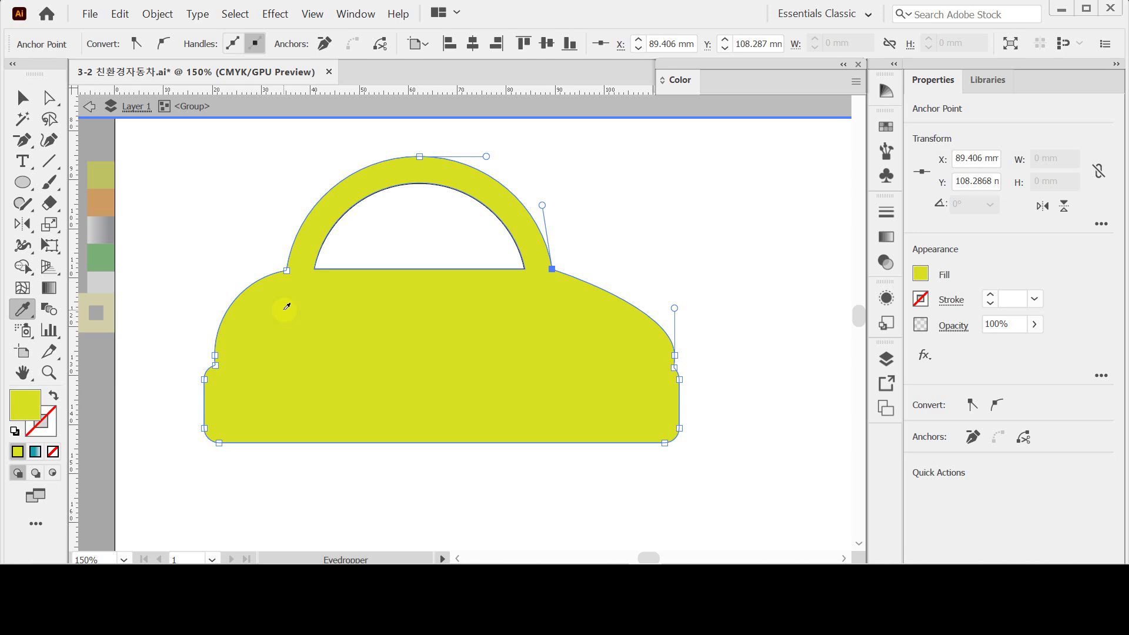
{"action": "left_click", "coordinate": [248, 223], "text": "ctrl"}
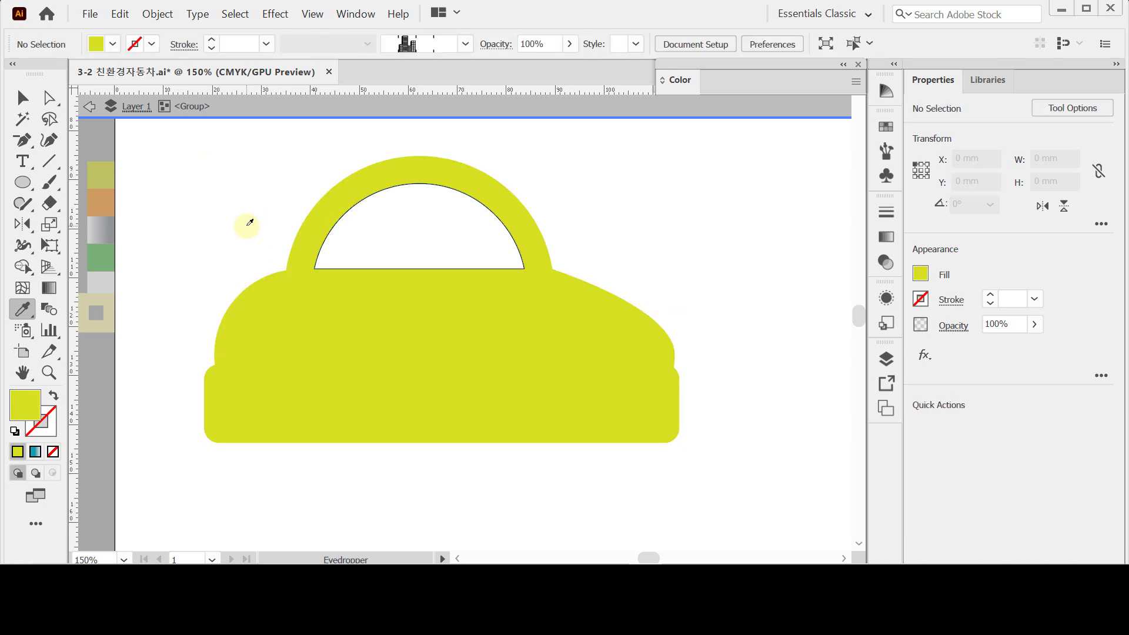
Draw a rounded rectangle about 7.4 × 13.1 mm over the body's upper rear edge, with no fill and a 1 pt black stroke.
{"action": "left_click_drag", "start_coordinate": [20, 184], "coordinate": [92, 204]}
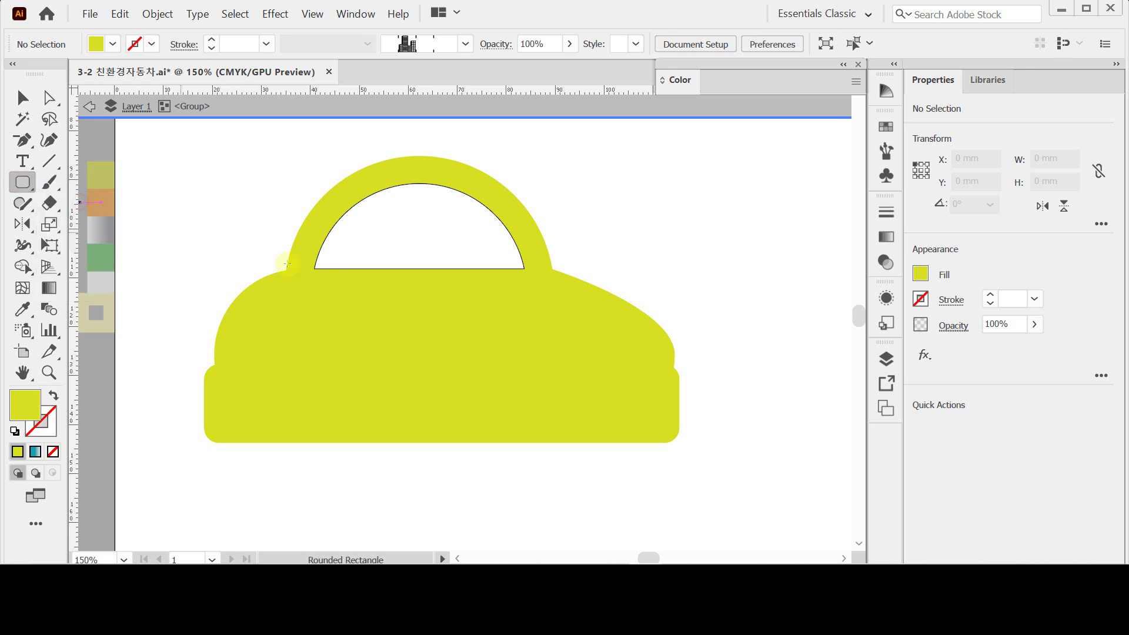
{"action": "left_click_drag", "start_coordinate": [213, 279], "coordinate": [248, 339]}
{"action": "key", "text": "ctrl+="}
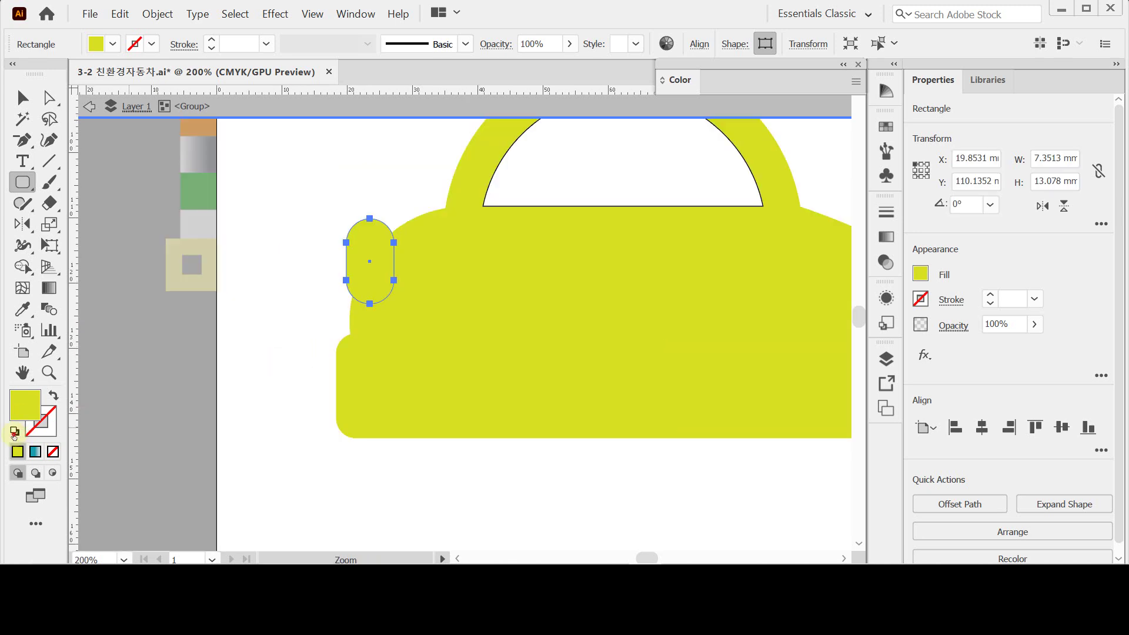
{"action": "left_click", "coordinate": [15, 432]}
{"action": "left_click", "coordinate": [53, 452]}
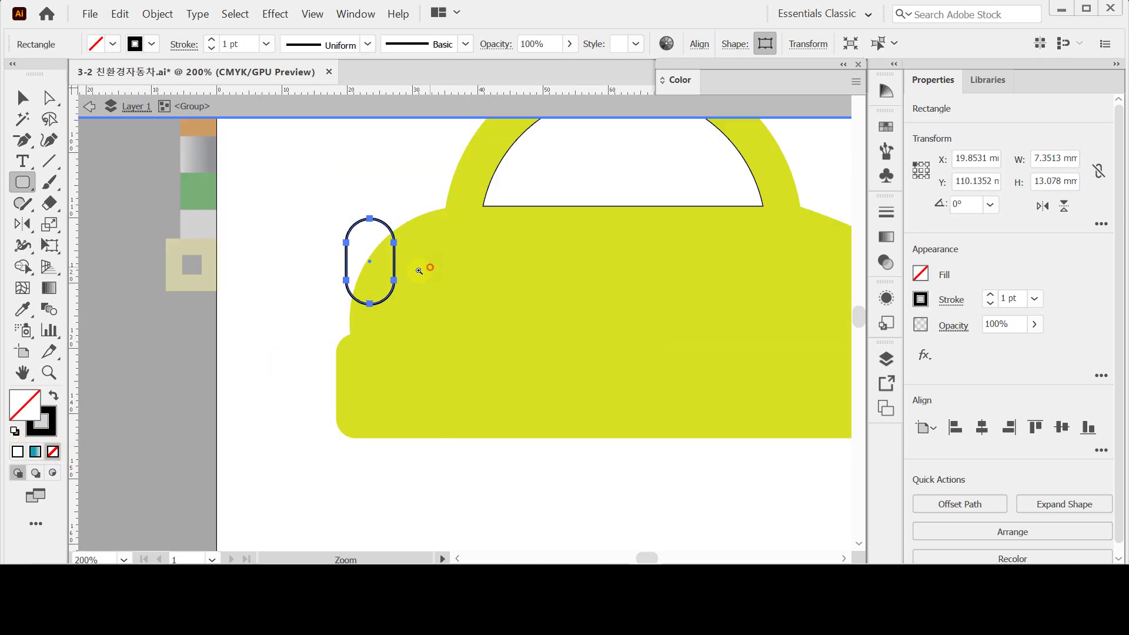
Try a smaller corner radius on the outlined rounded rectangle and return its ends to fully rounded.
{"action": "key", "text": "ctrl+="}
{"action": "left_click_drag", "start_coordinate": [446, 353], "coordinate": [368, 347]}
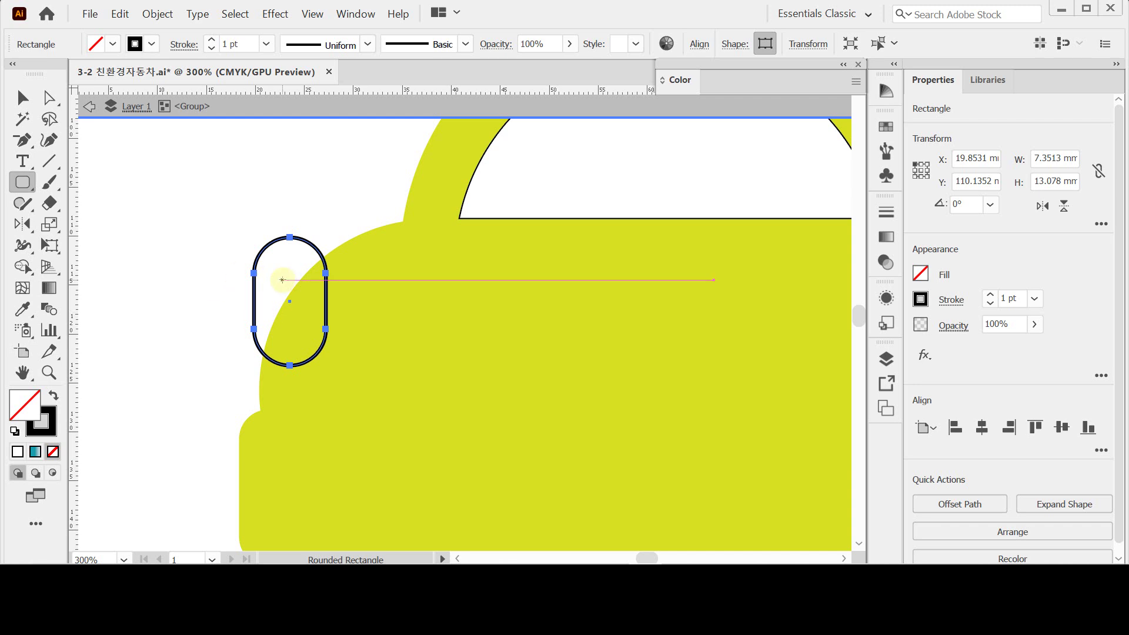
{"action": "key", "text": "ctrl"}
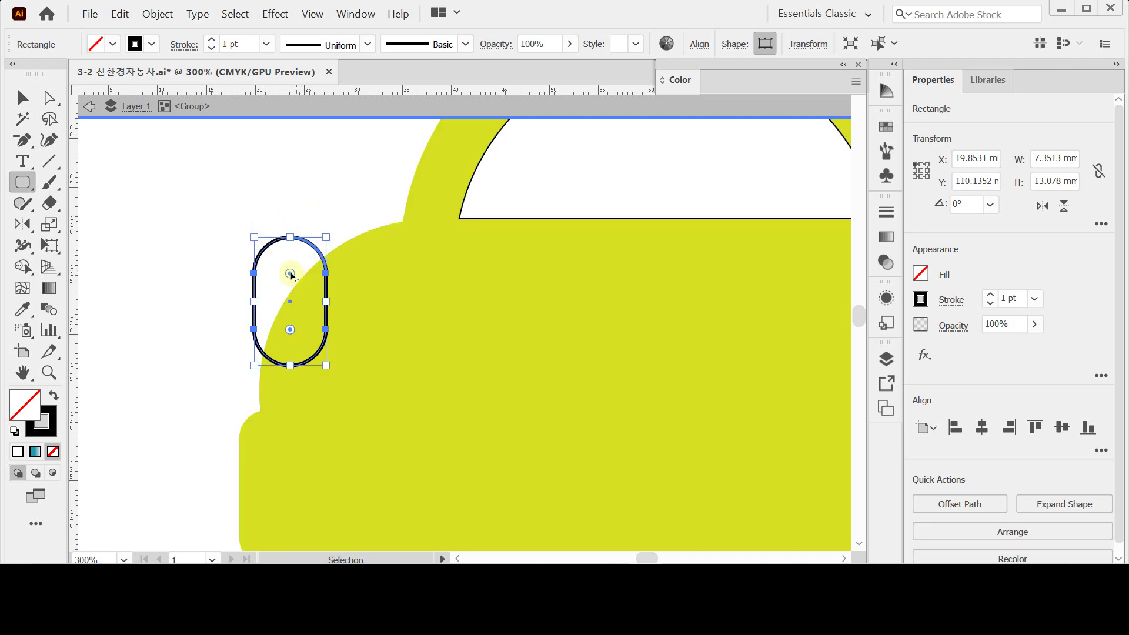
{"action": "left_click_drag", "start_coordinate": [290, 273], "coordinate": [307, 253]}
{"action": "key", "text": "ctrl+z"}
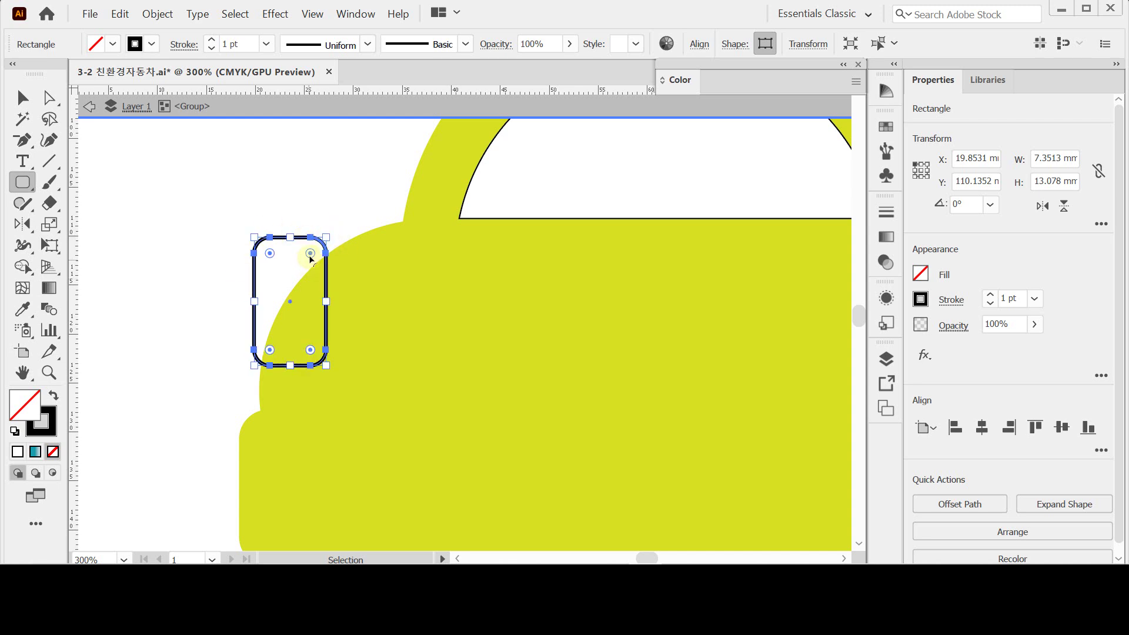
{"action": "left_click_drag", "start_coordinate": [310, 259], "coordinate": [286, 291]}
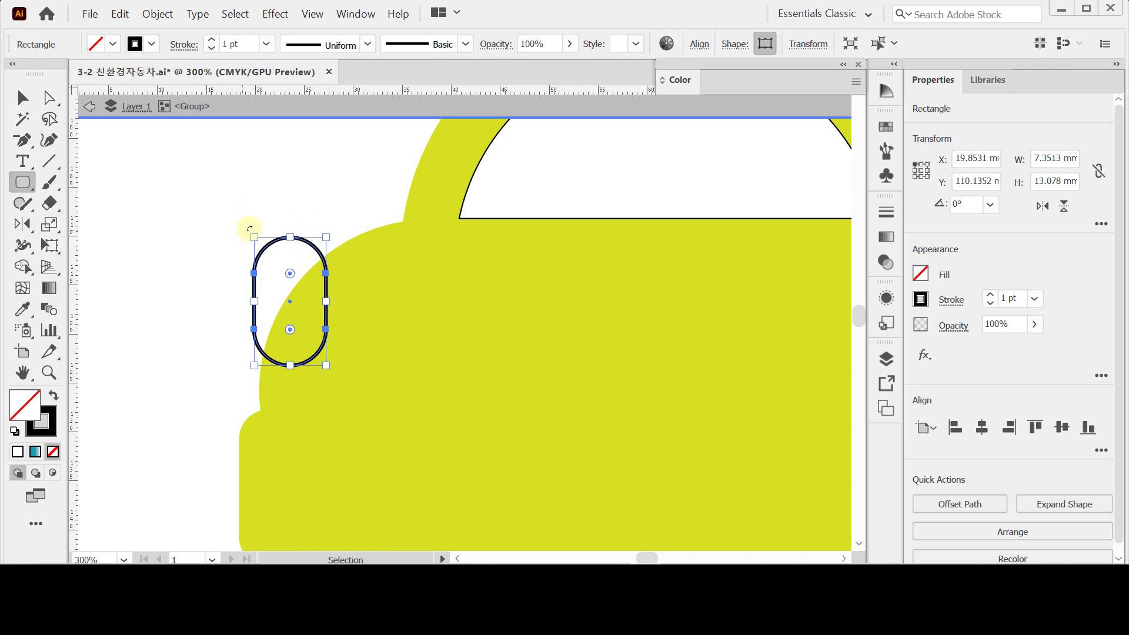
Rotate the outlined rounded rectangle to about 340.6° and nudge it 0.5 mm left over the body's rear edge.
{"action": "left_click_drag", "start_coordinate": [247, 228], "coordinate": [275, 221]}
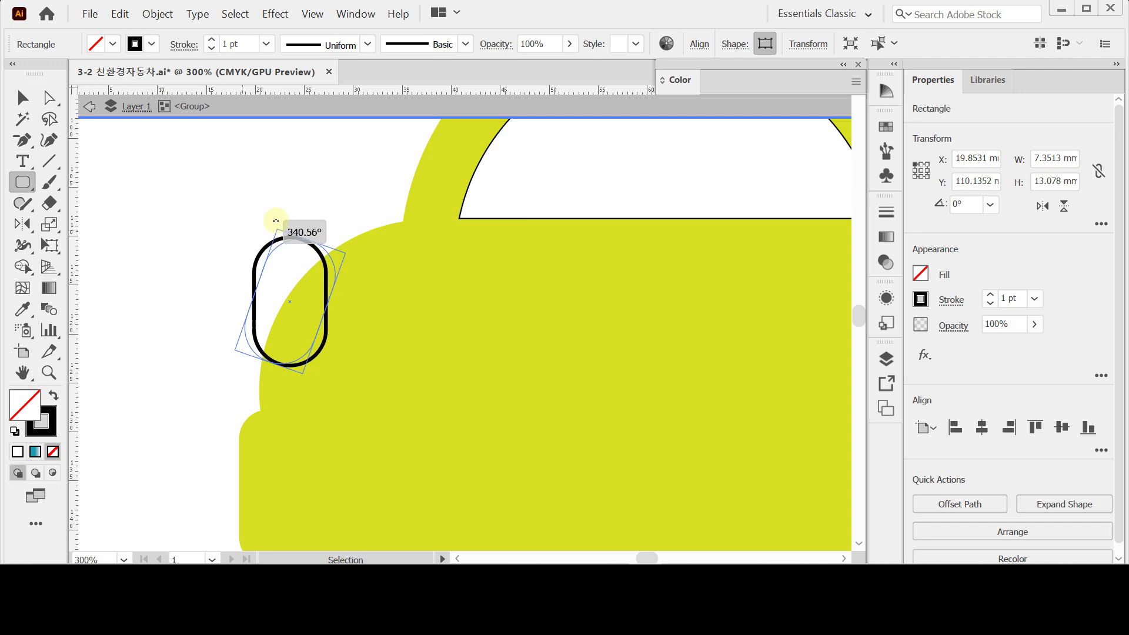
{"action": "left_click_drag", "start_coordinate": [276, 221], "coordinate": [275, 221]}
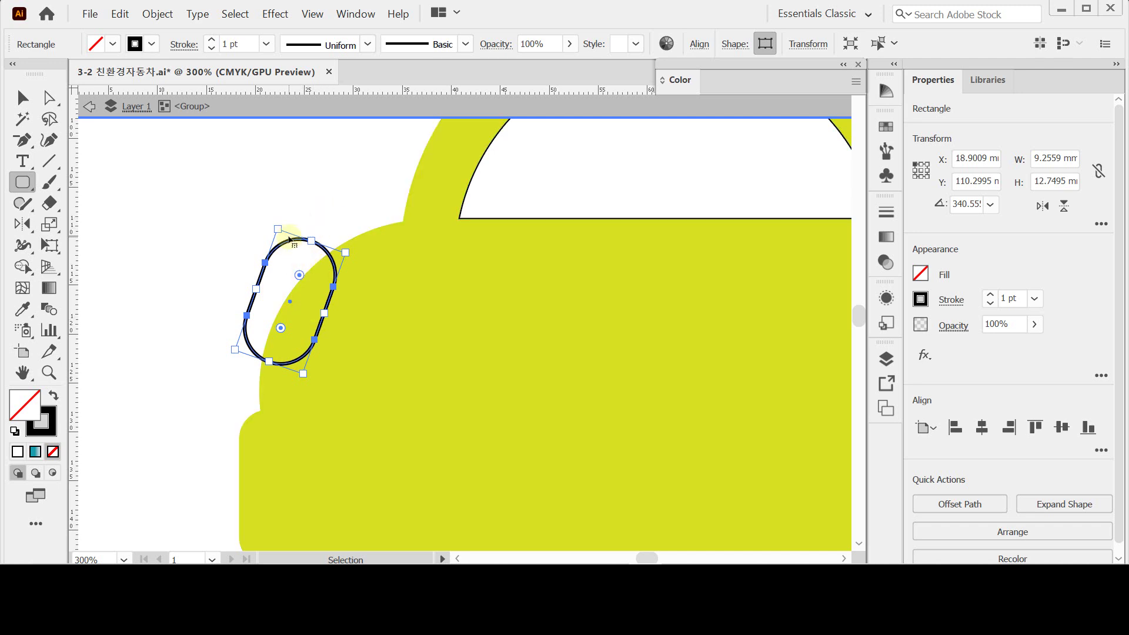
{"action": "key", "text": "Left"}
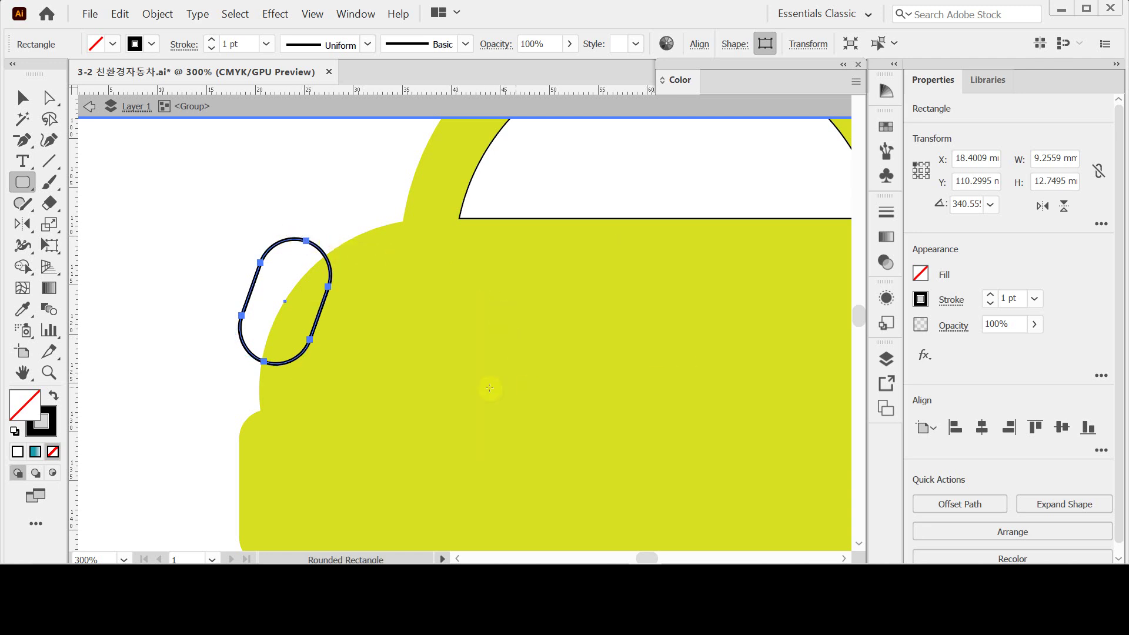
Reflect a copy of the outlined rounded rectangle across a vertical axis through the middle of the car body.
{"action": "key", "text": "ctrl+minus"}
{"action": "left_click_drag", "start_coordinate": [453, 305], "coordinate": [511, 317]}
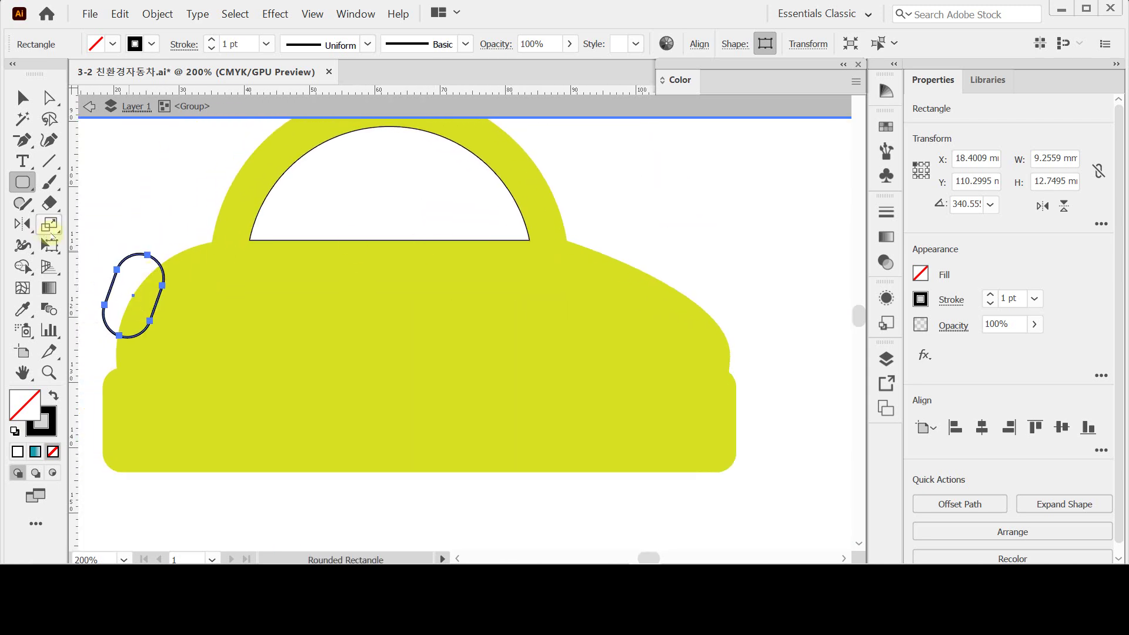
{"action": "left_click", "coordinate": [29, 230]}
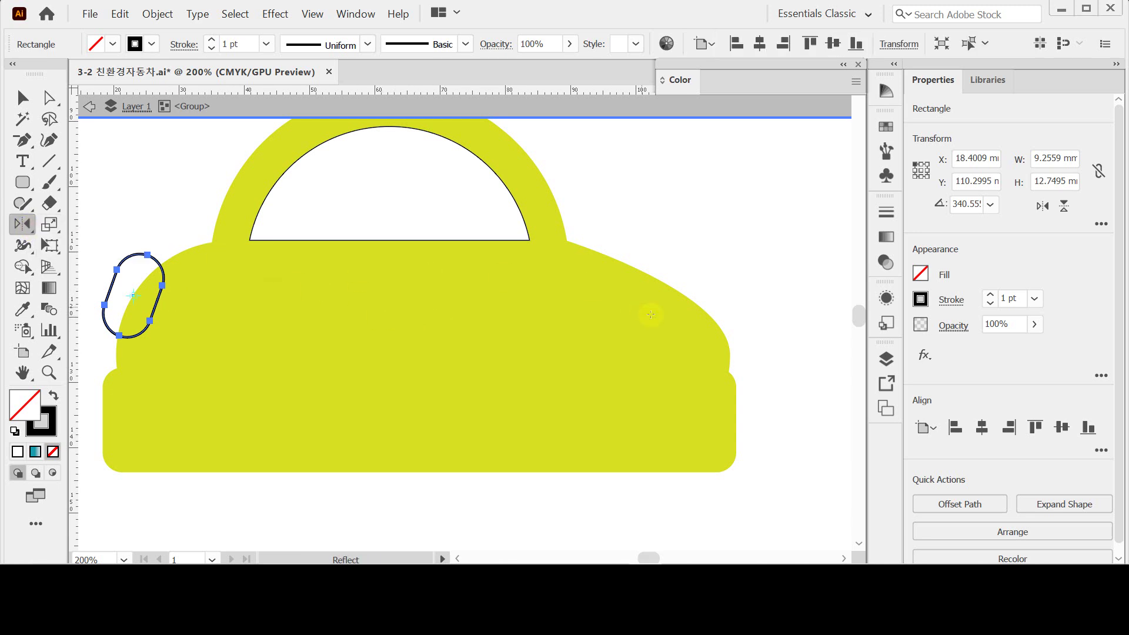
{"action": "left_click", "coordinate": [404, 316], "text": "alt"}
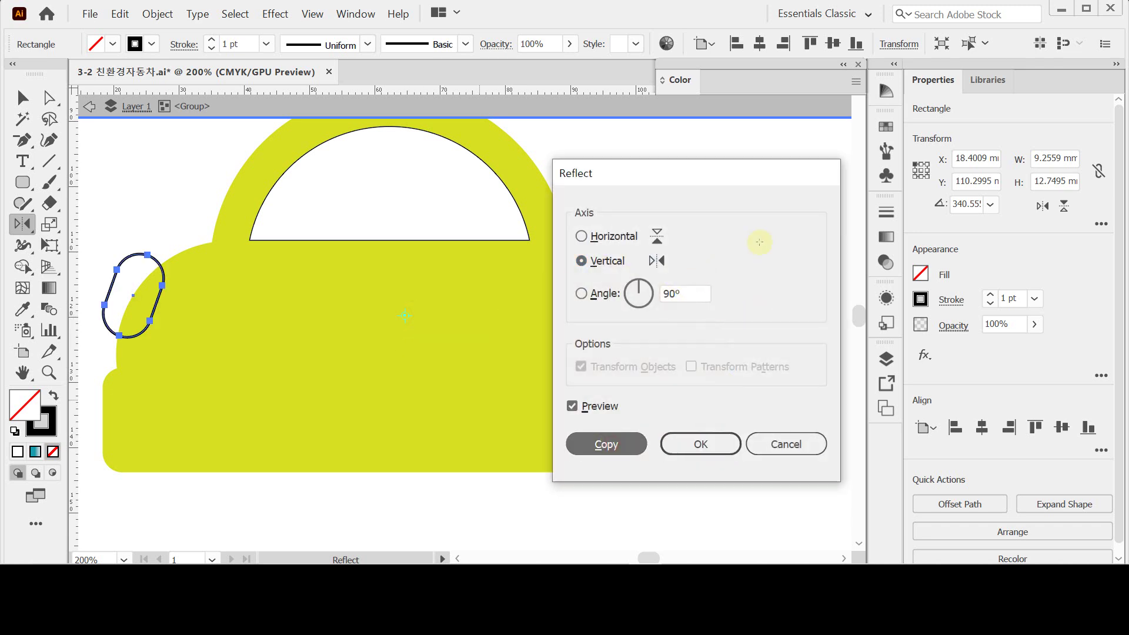
{"action": "key", "text": "alt+c"}
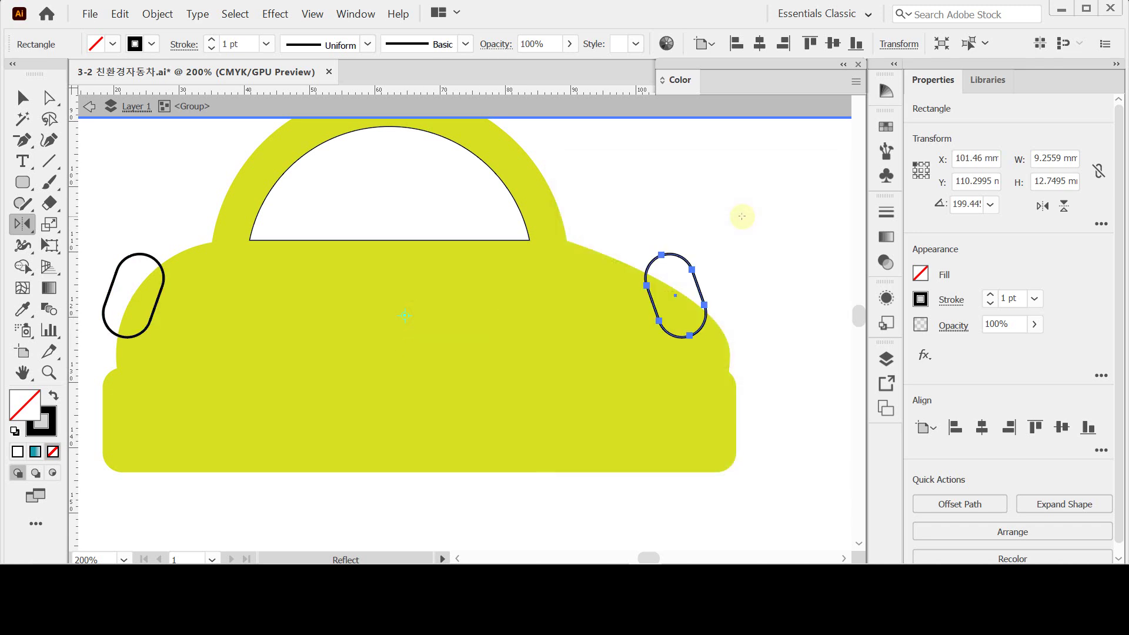
Nudge the reflected rounded rectangle 6 mm right and 1.5 mm down over the body's front edge.
{"action": "left_click", "coordinate": [23, 98]}
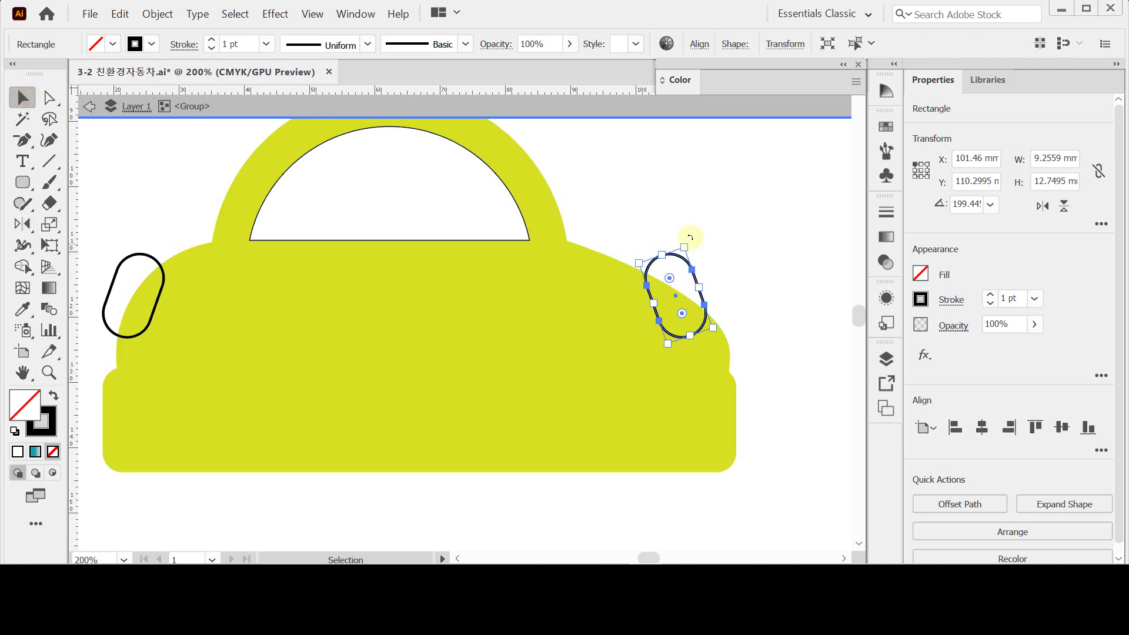
{"action": "left_click", "coordinate": [310, 12]}
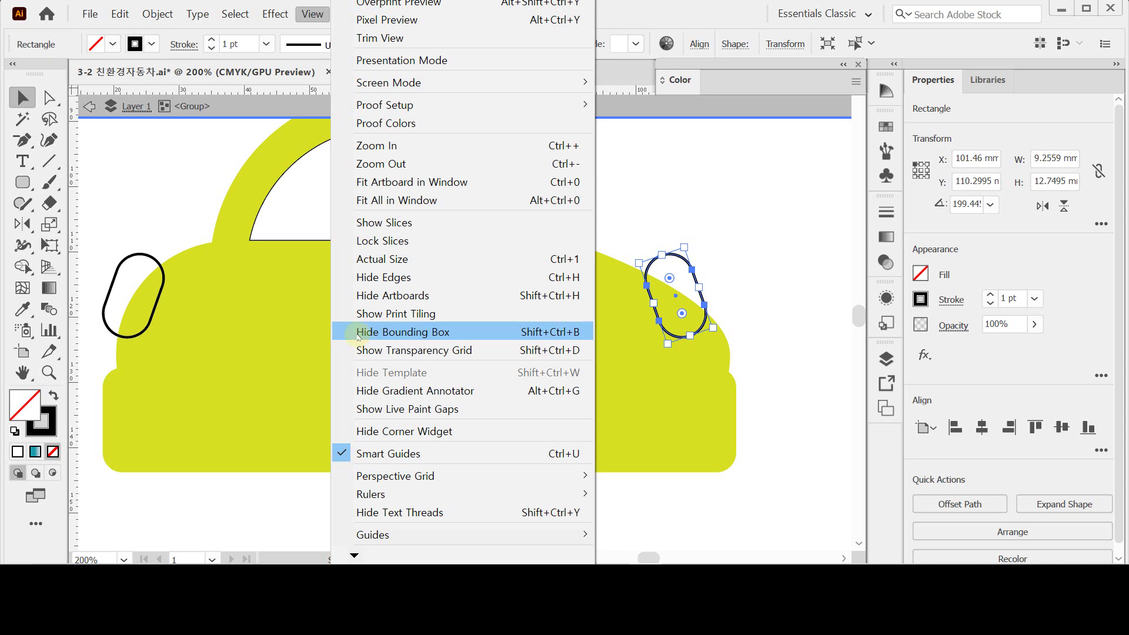
{"action": "left_click", "coordinate": [311, 18]}
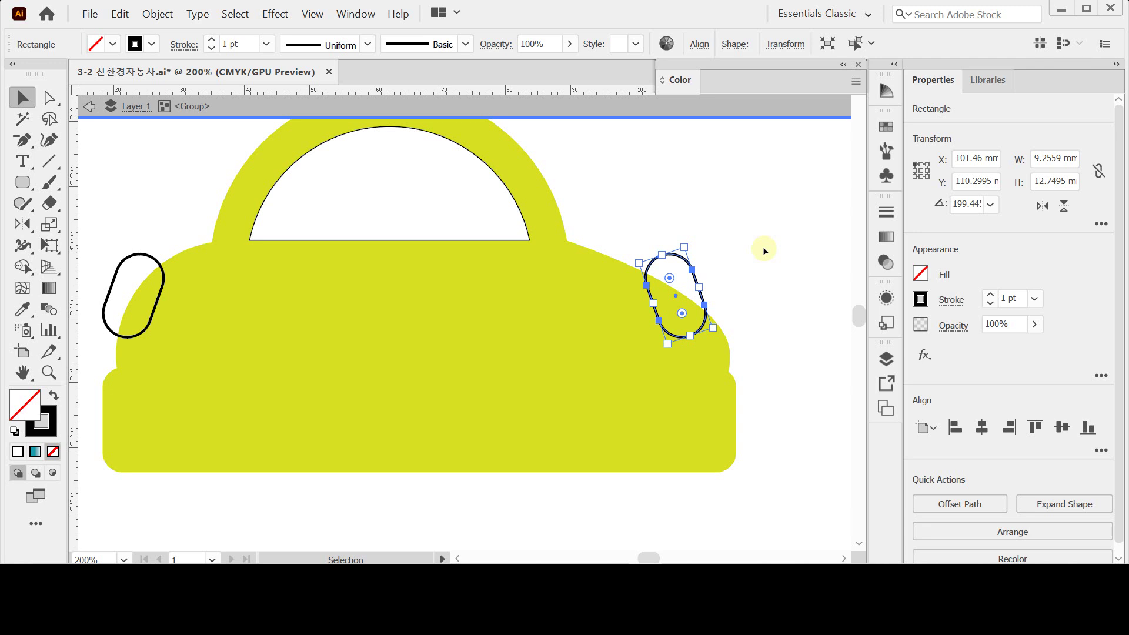
{"action": "key", "text": "Right"}
{"action": "key", "text": "Right"}
{"action": "key", "text": "Right"}
{"action": "key", "text": "Right"}
{"action": "key", "text": "Right"}
{"action": "key", "text": "Right"}
{"action": "key", "text": "Down"}
{"action": "key", "text": "Down"}
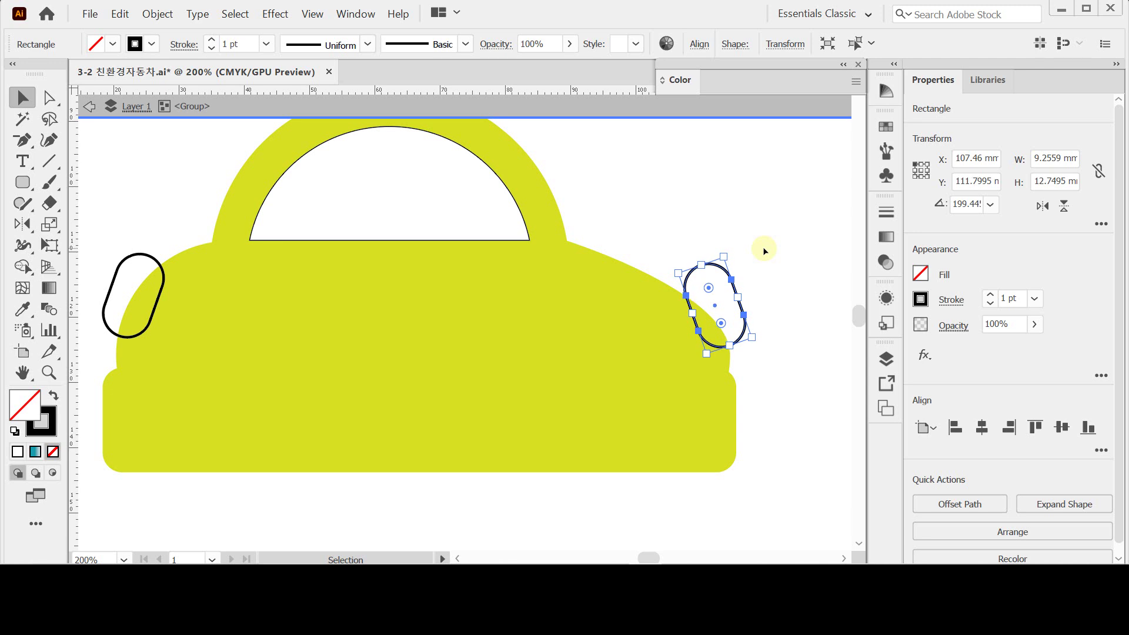
Rotate the front rounded rectangle to about 213.8° and nudge it 1.5 mm left and 0.5 mm up.
{"action": "left_click_drag", "start_coordinate": [670, 274], "coordinate": [659, 280]}
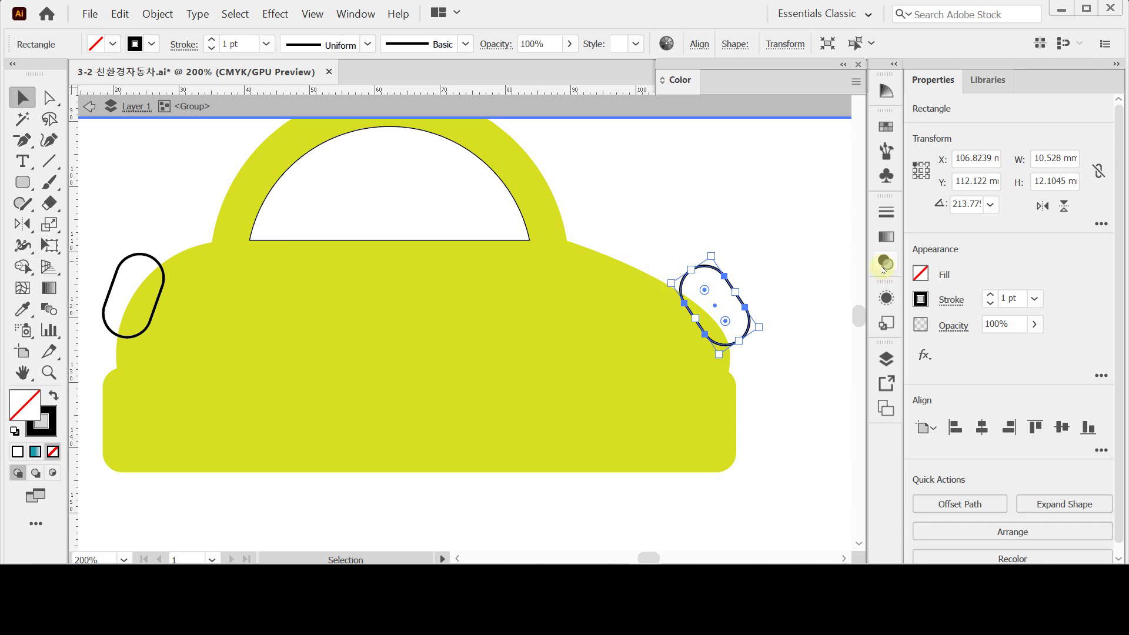
{"action": "key", "text": "Left"}
{"action": "key", "text": "Left"}
{"action": "key", "text": "Down"}
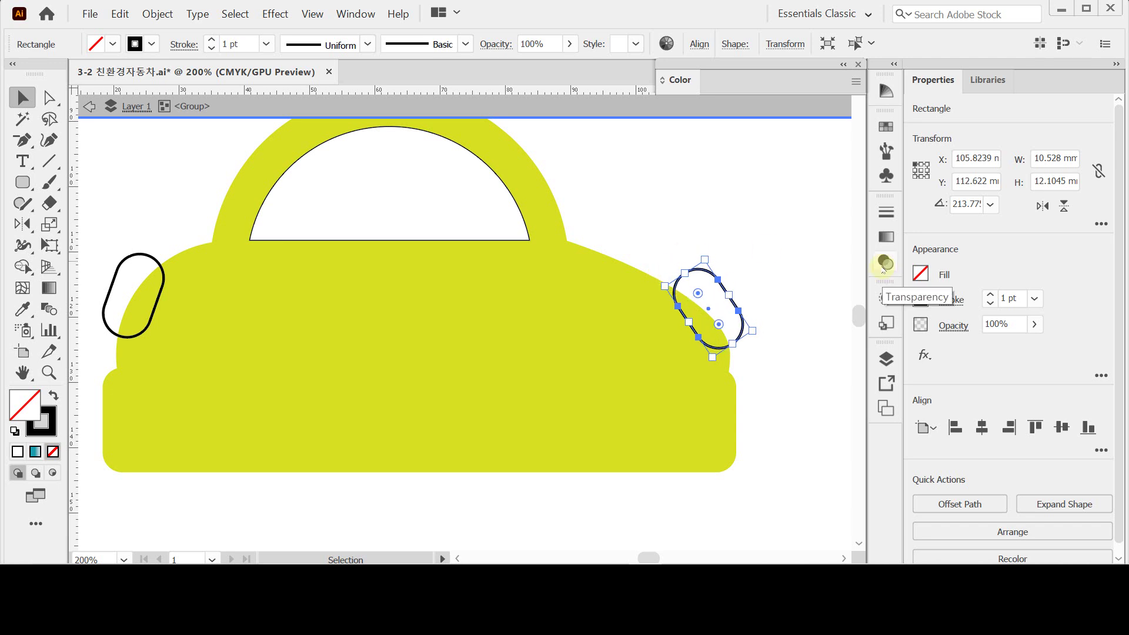
{"action": "key", "text": "Left"}
{"action": "key", "text": "Up"}
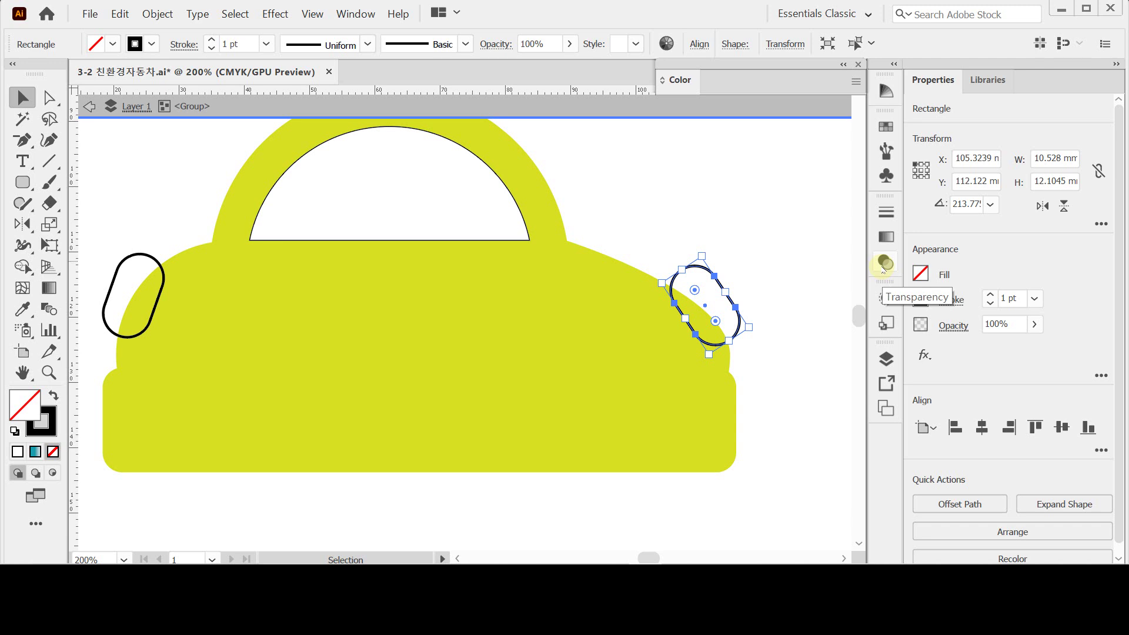
{"action": "key", "text": "Up"}
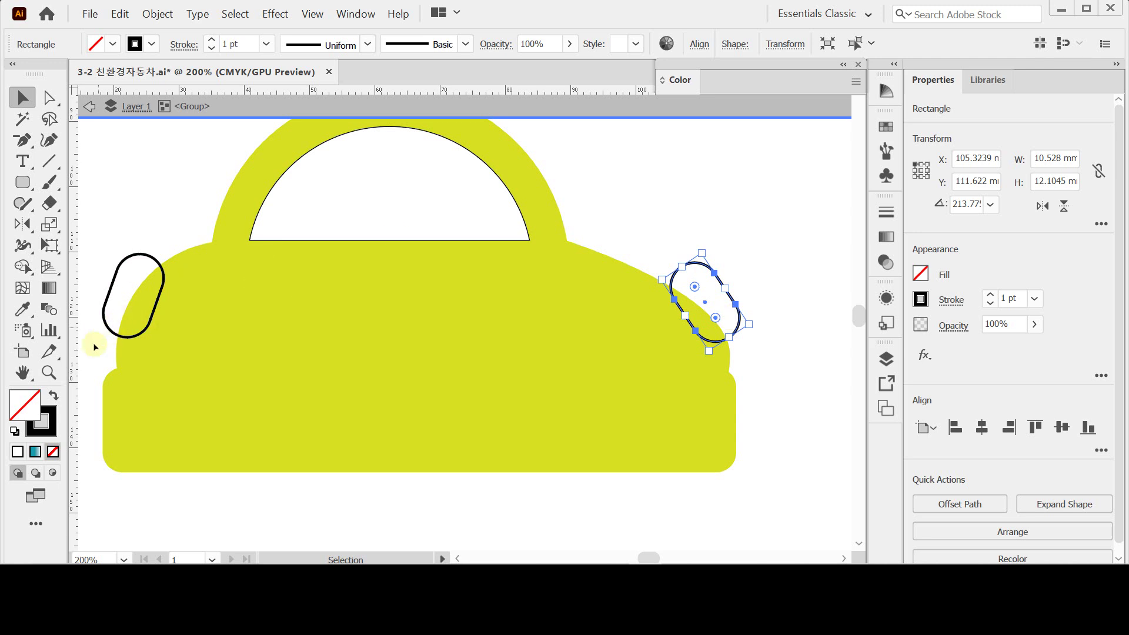
Divide the car body with both rounded rectangles using Pathfinder, leaving the window shape out of the selection.
{"action": "left_click_drag", "start_coordinate": [89, 318], "coordinate": [724, 395]}
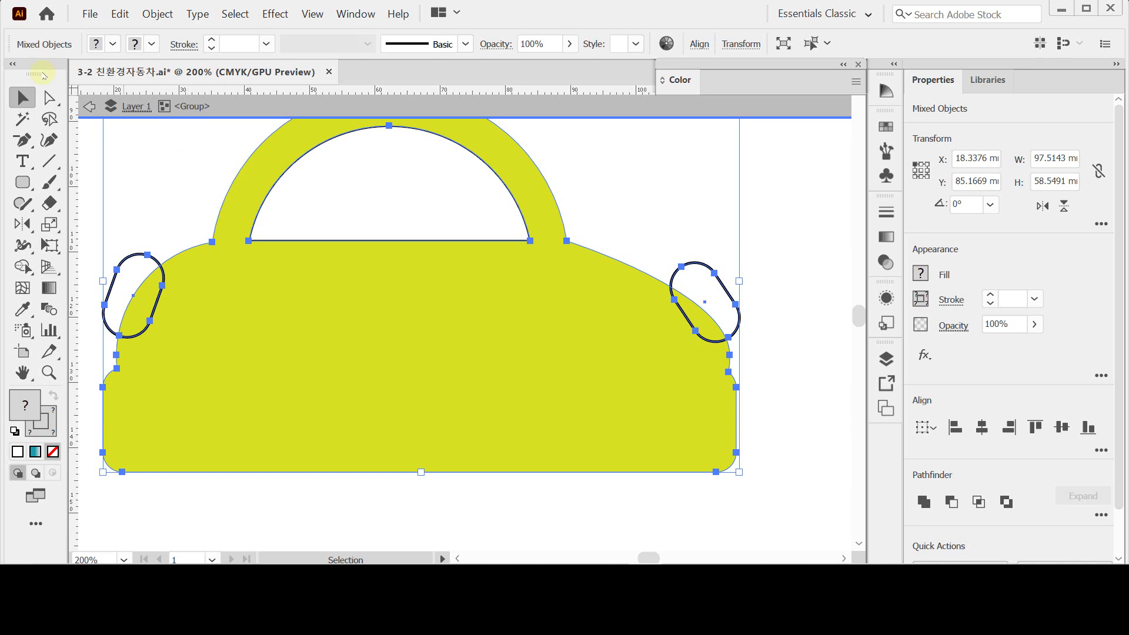
{"action": "left_click", "coordinate": [49, 98]}
{"action": "left_click", "coordinate": [105, 120]}
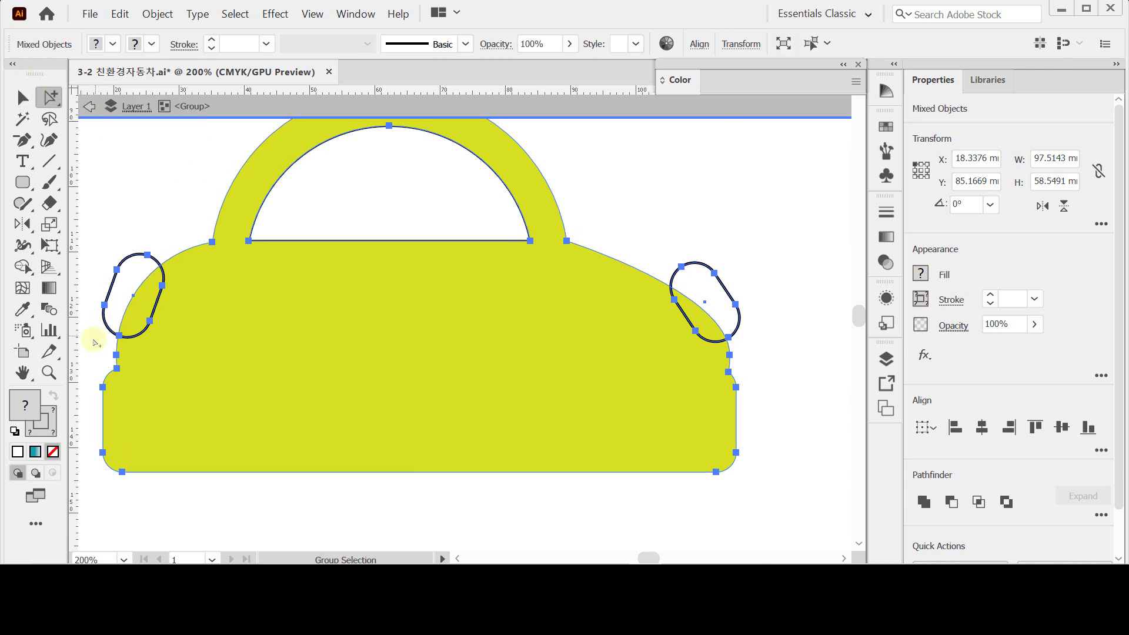
{"action": "left_click", "coordinate": [93, 328]}
{"action": "left_click_drag", "start_coordinate": [93, 313], "coordinate": [750, 394]}
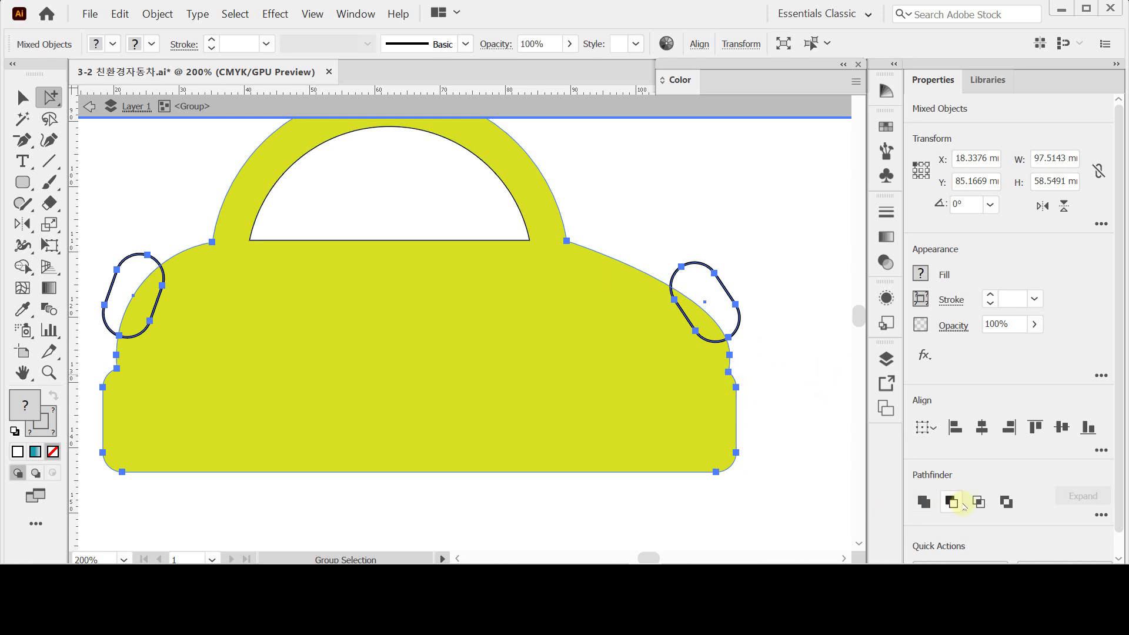
{"action": "left_click", "coordinate": [1101, 514]}
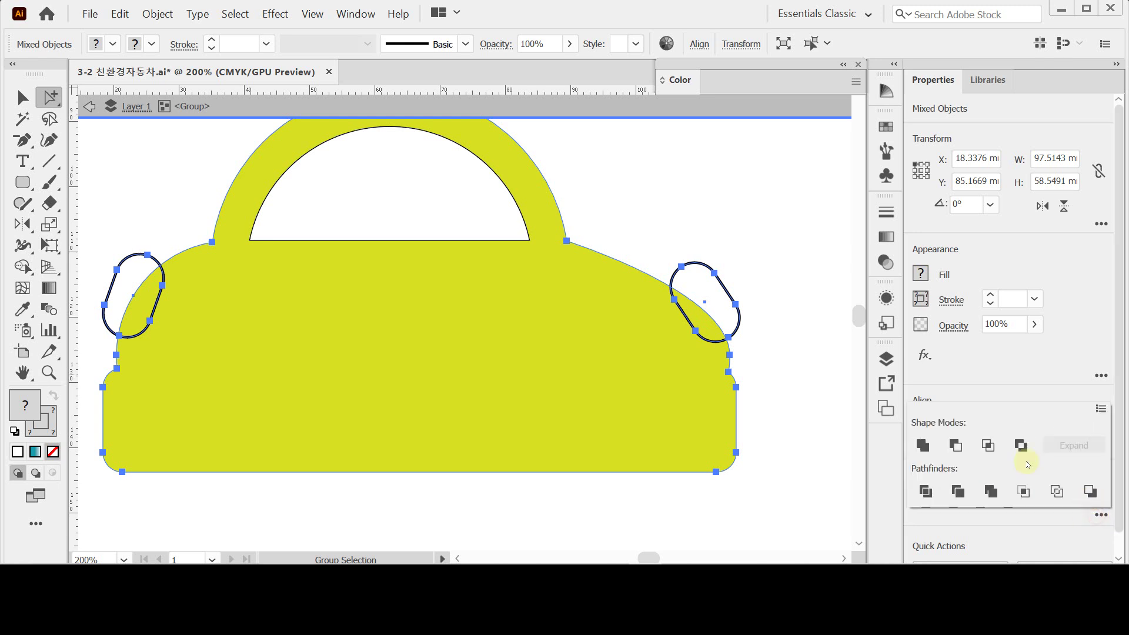
{"action": "left_click", "coordinate": [926, 491]}
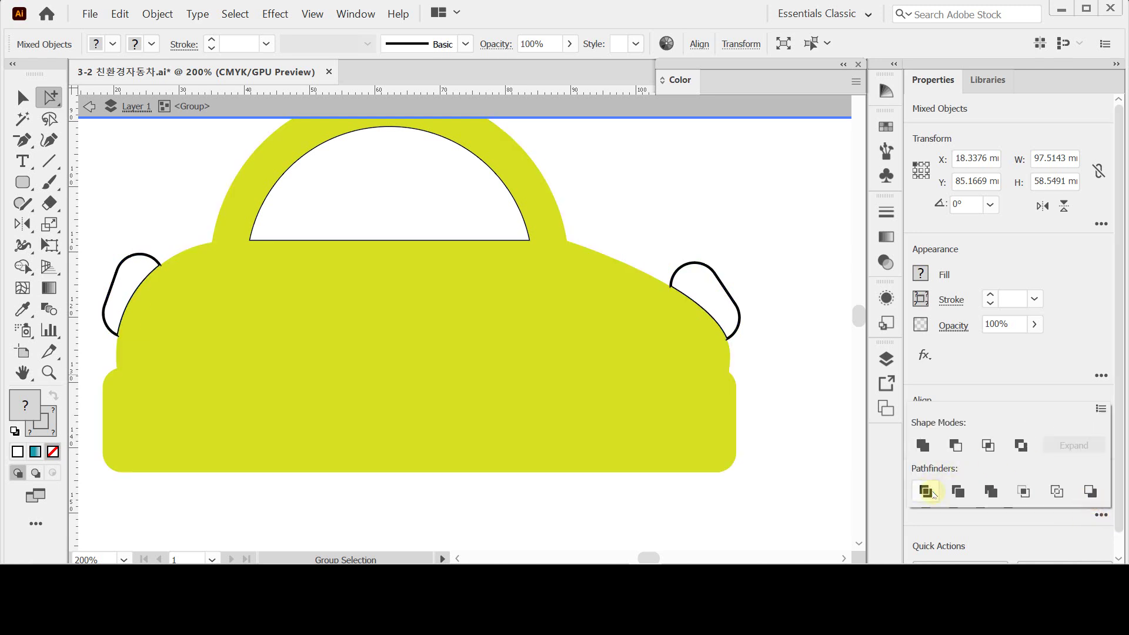
Delete the two outlined leftover pieces outside the body's rear and front edges.
{"action": "left_click", "coordinate": [142, 260]}
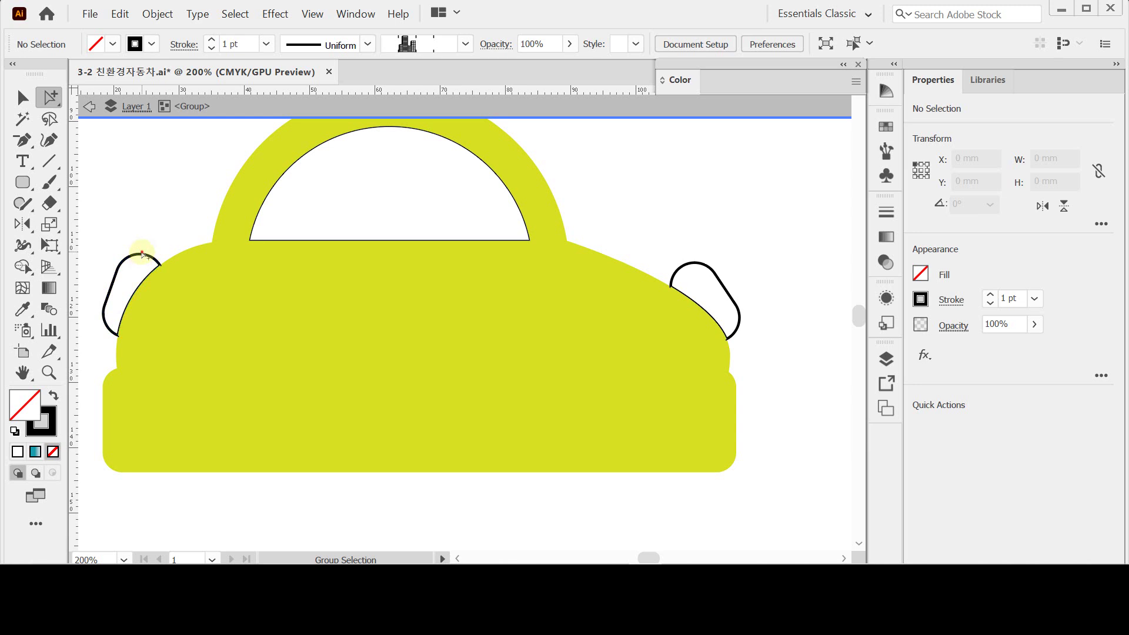
{"action": "left_click", "coordinate": [140, 256]}
{"action": "key", "text": "Delete"}
{"action": "left_click", "coordinate": [684, 269]}
{"action": "key", "text": "Delete"}
Fill both light pieces with the sampled orange swatch, leave group isolation and save the document.
{"action": "left_click", "coordinate": [140, 306]}
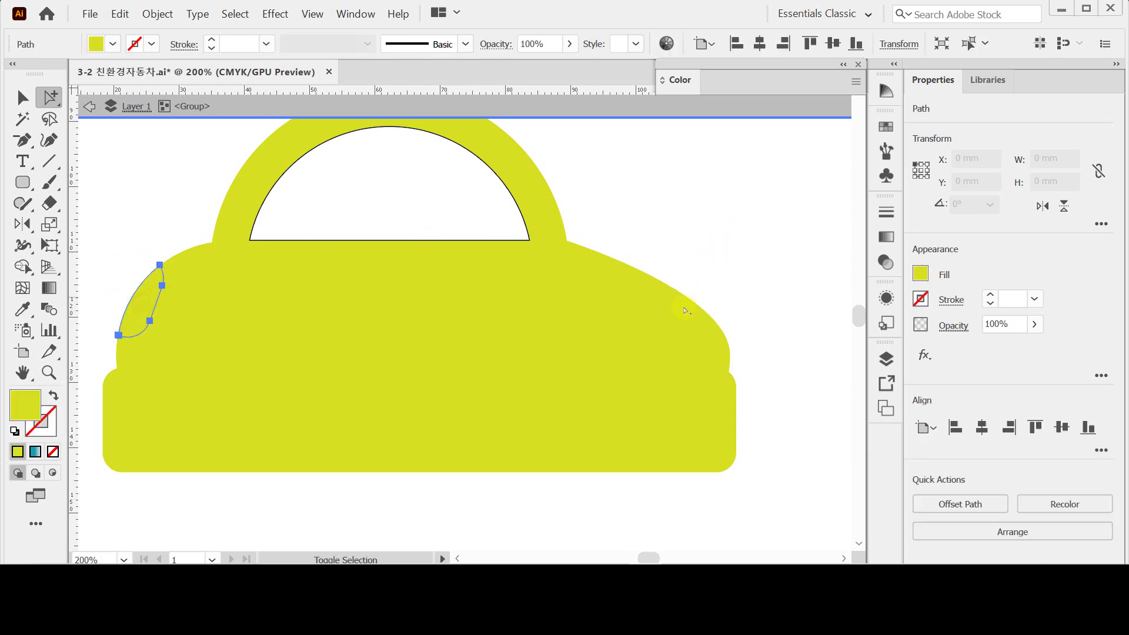
{"action": "left_click", "coordinate": [697, 314], "text": "shift"}
{"action": "left_click_drag", "start_coordinate": [165, 256], "coordinate": [283, 274]}
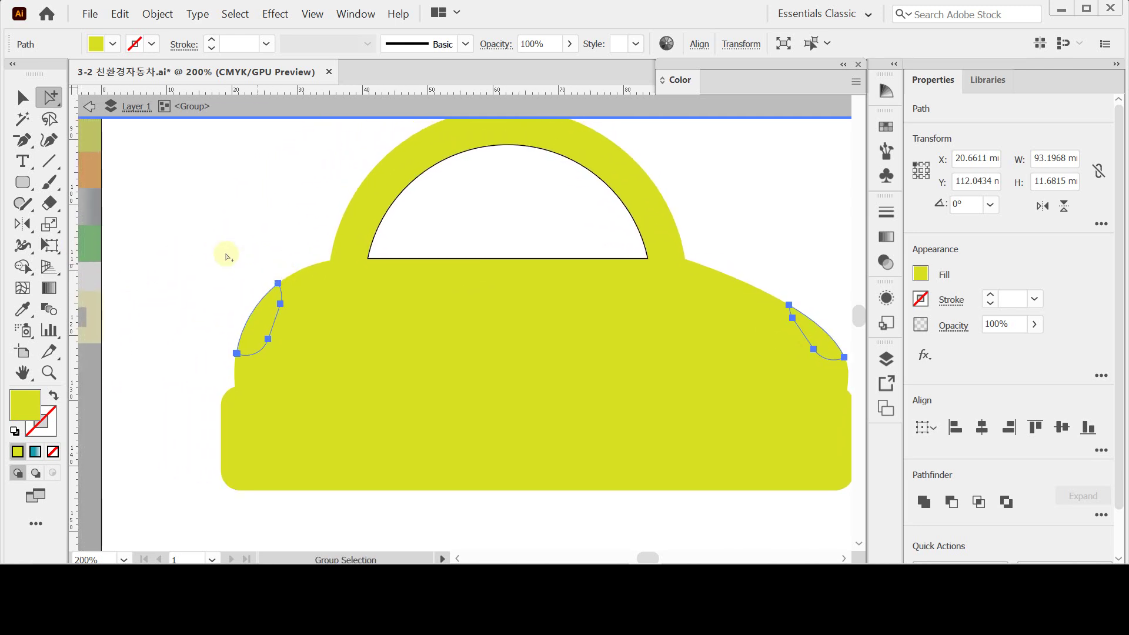
{"action": "key", "text": "i"}
{"action": "left_click", "coordinate": [85, 170]}
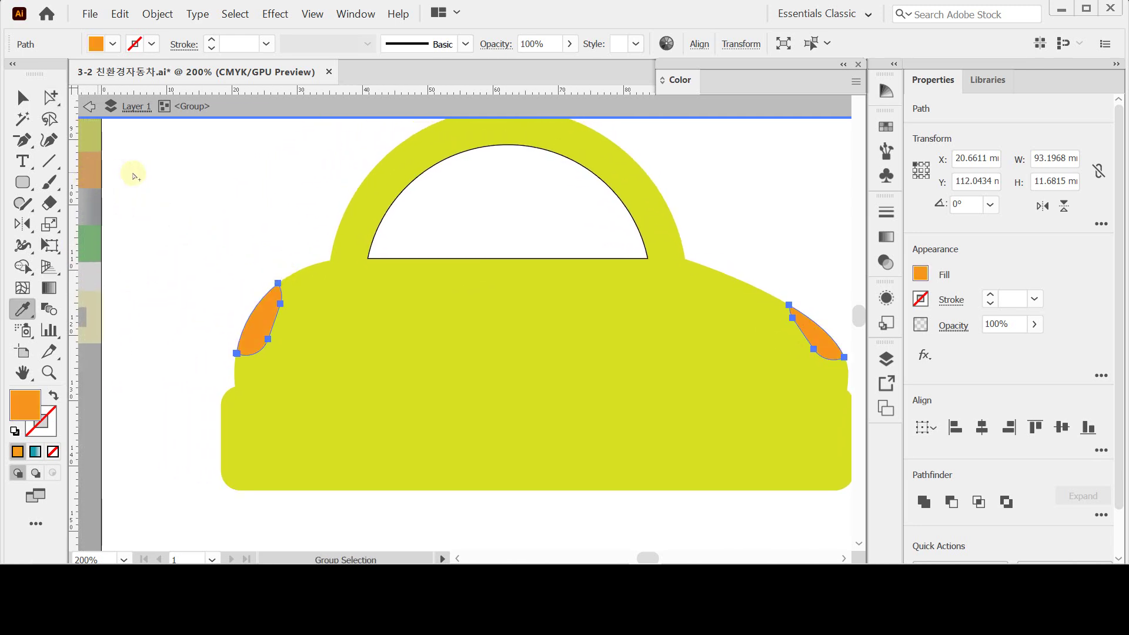
{"action": "key", "text": "Escape"}
{"action": "key", "text": "ctrl+s"}
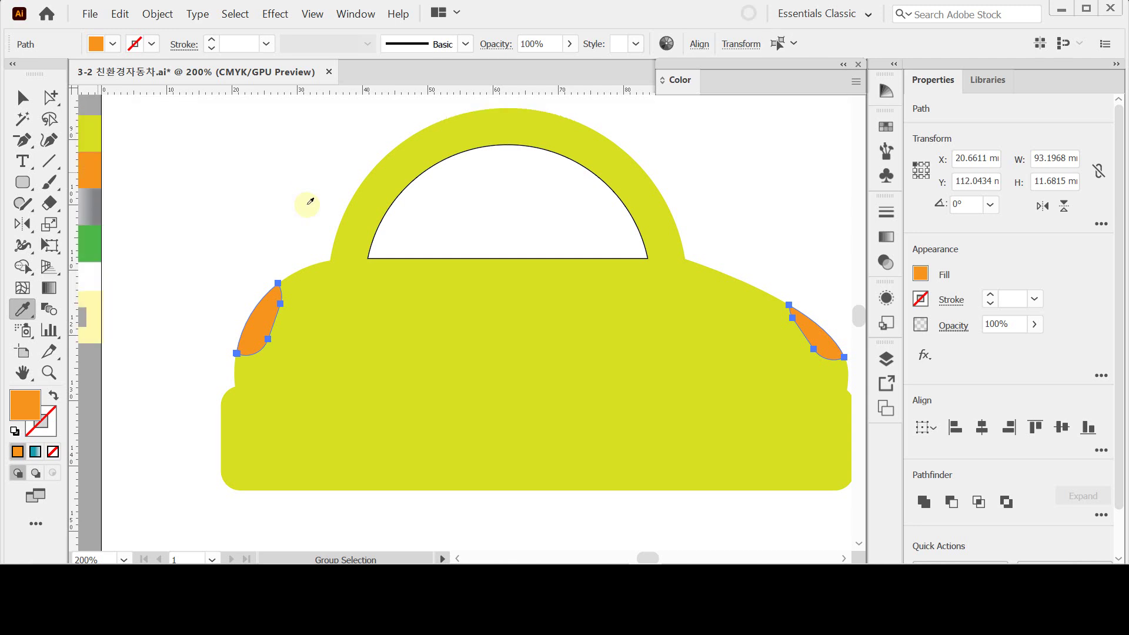
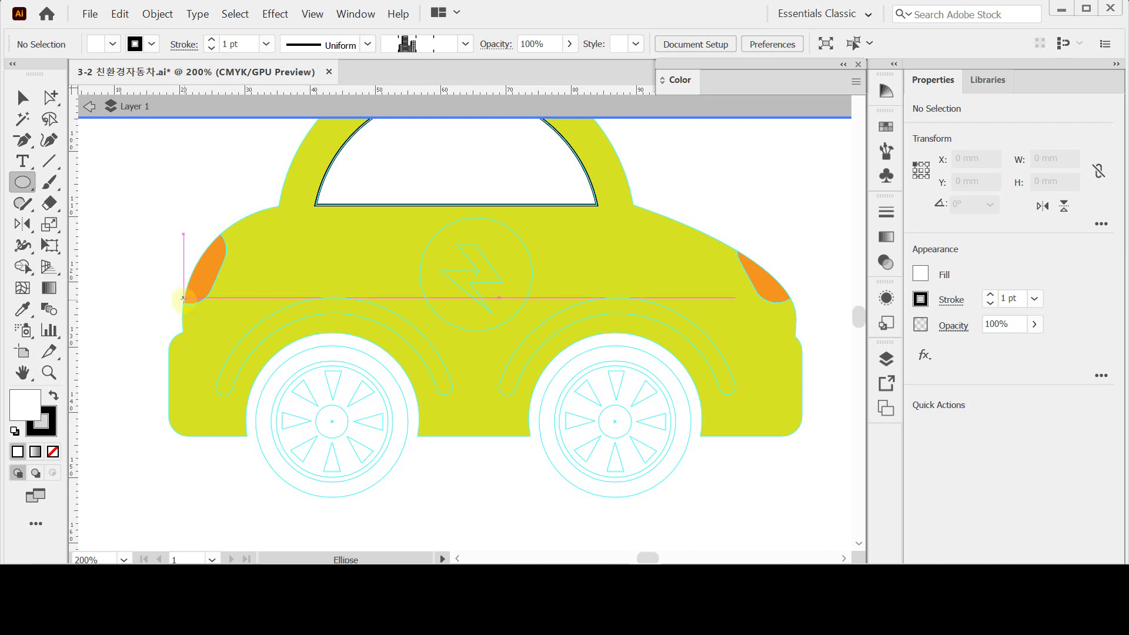
Draw a circle about 26.7 mm in diameter around the rear wheel guide and nudge it 1 mm right and 0.5 mm down.
{"action": "left_click", "coordinate": [23, 184]}
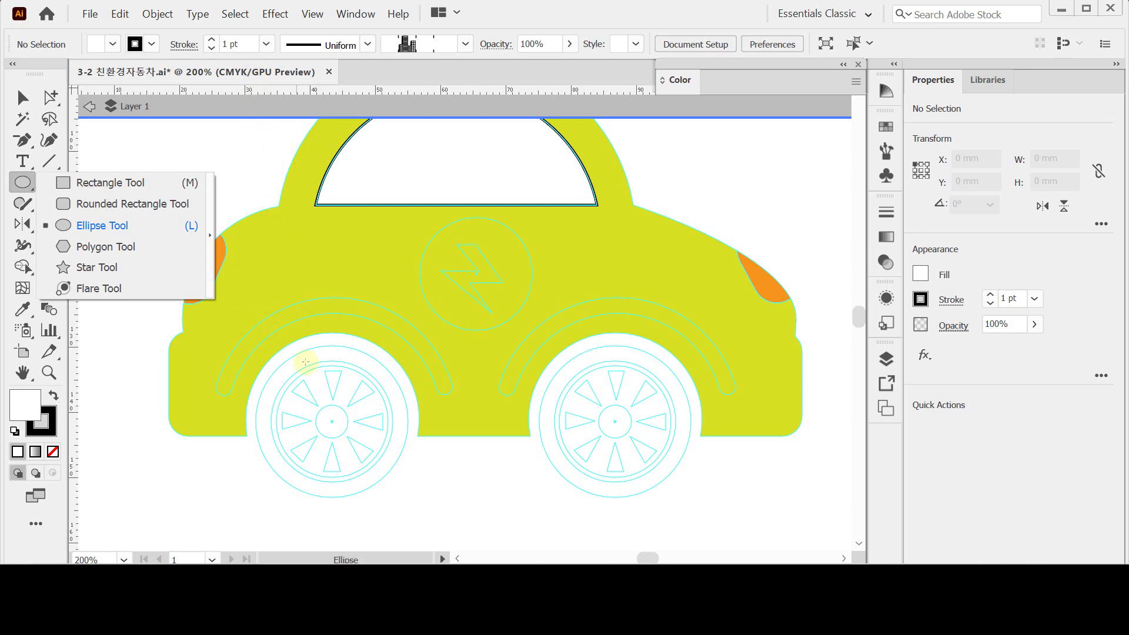
{"action": "left_click", "coordinate": [245, 339]}
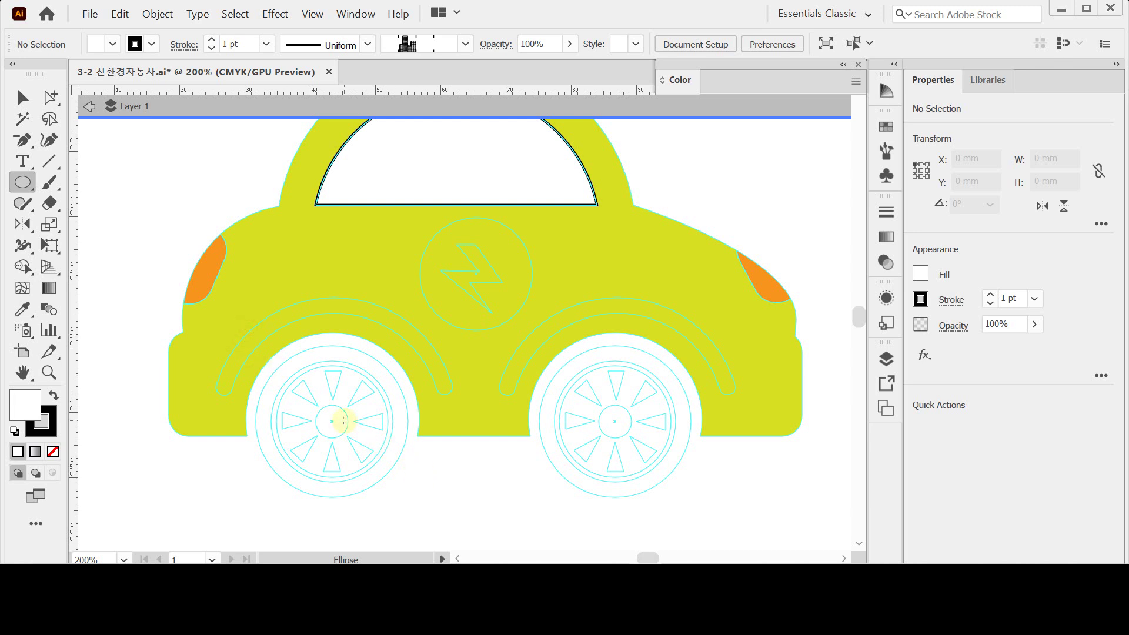
{"action": "left_click_drag", "start_coordinate": [239, 328], "coordinate": [411, 477]}
{"action": "left_click_drag", "start_coordinate": [328, 415], "coordinate": [328, 415]}
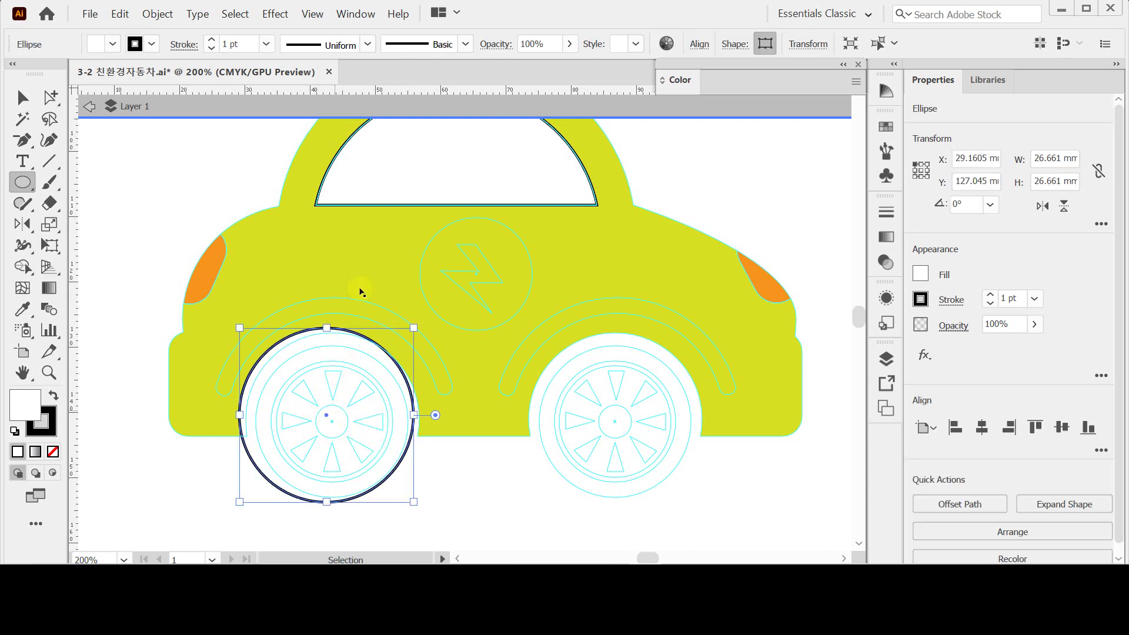
{"action": "key", "text": "Right"}
{"action": "key", "text": "Down"}
{"action": "key", "text": "Down"}
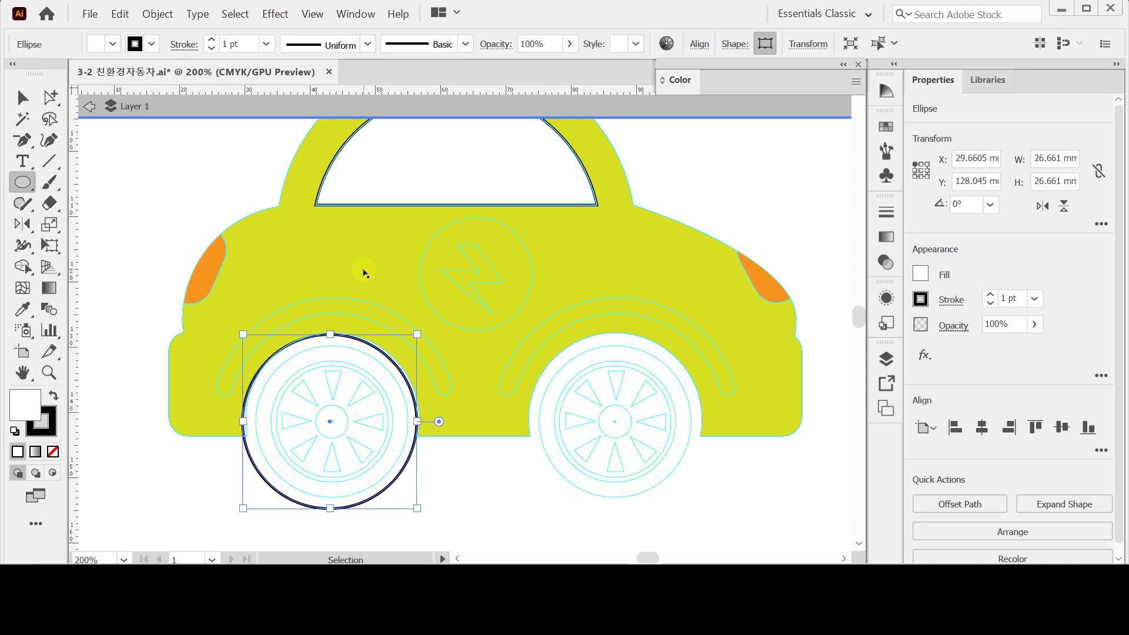
{"action": "key", "text": "Up"}
{"action": "key", "text": "Right"}
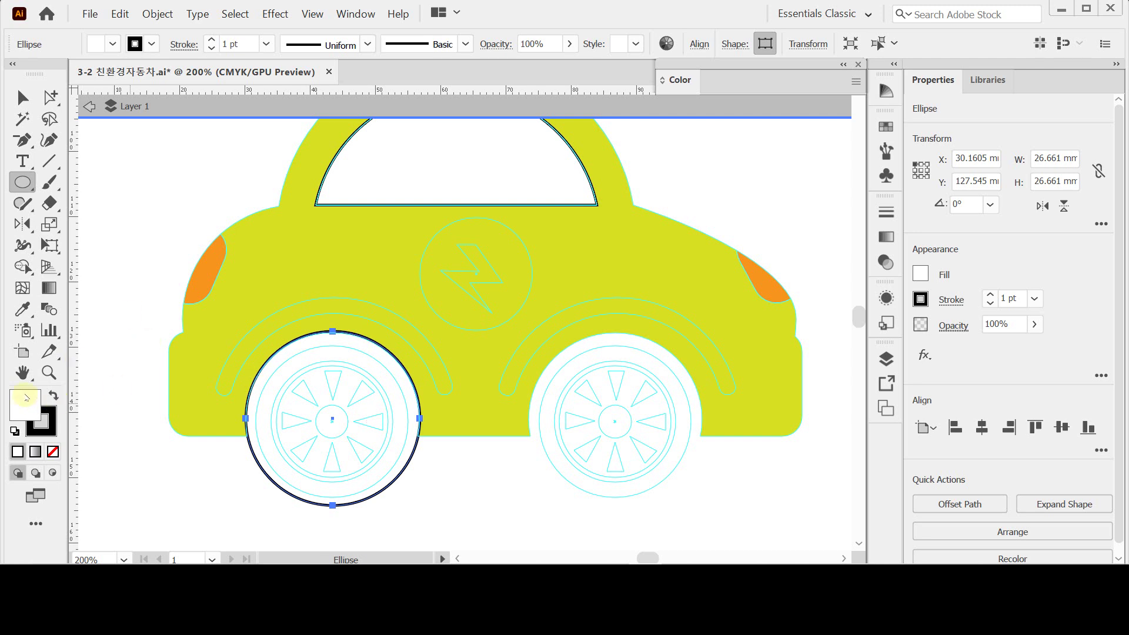
Copy the circle about 43.4 mm across to the front wheel guide and subtract both circles from the car body.
{"action": "left_click_drag", "start_coordinate": [333, 420], "coordinate": [618, 417]}
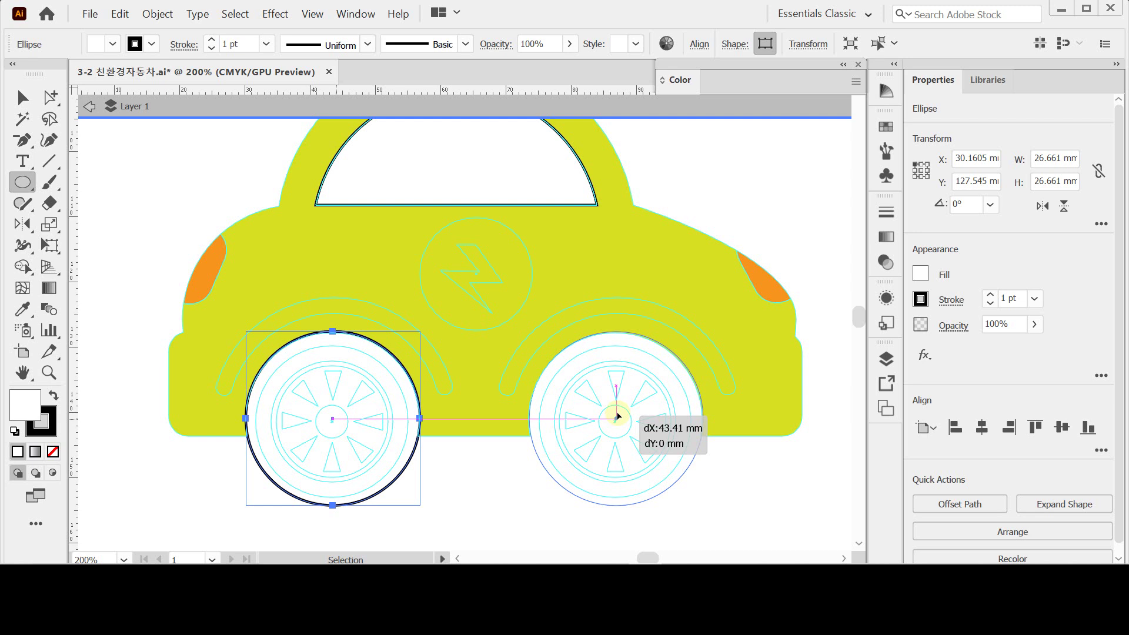
{"action": "left_click_drag", "start_coordinate": [618, 417], "coordinate": [617, 415]}
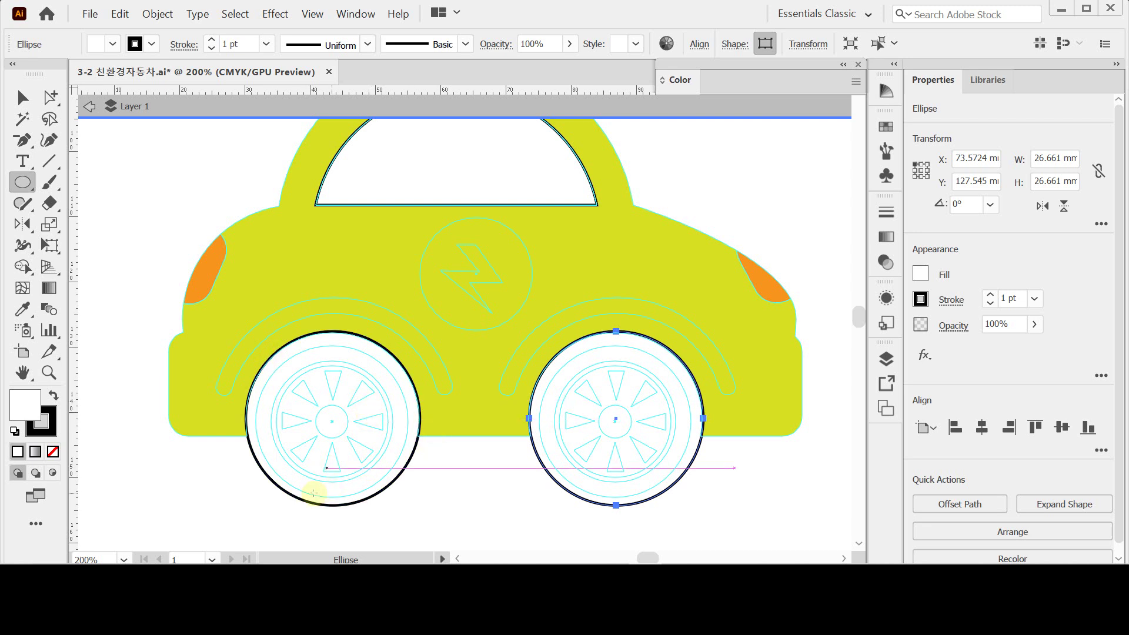
{"action": "left_click_drag", "start_coordinate": [233, 488], "coordinate": [574, 383]}
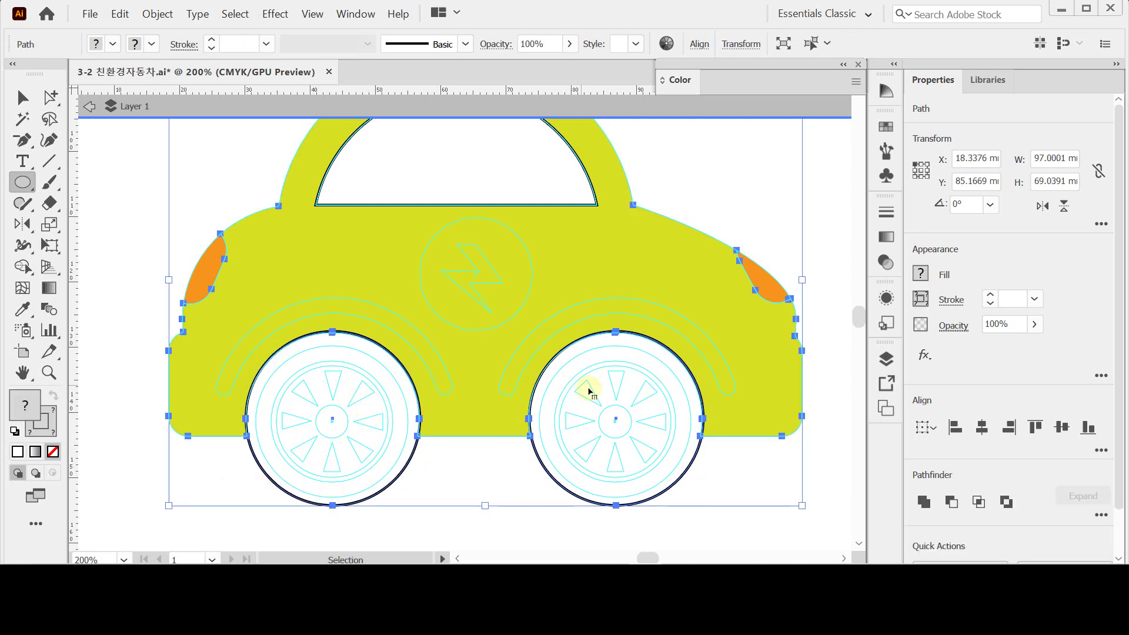
{"action": "left_click", "coordinate": [952, 503]}
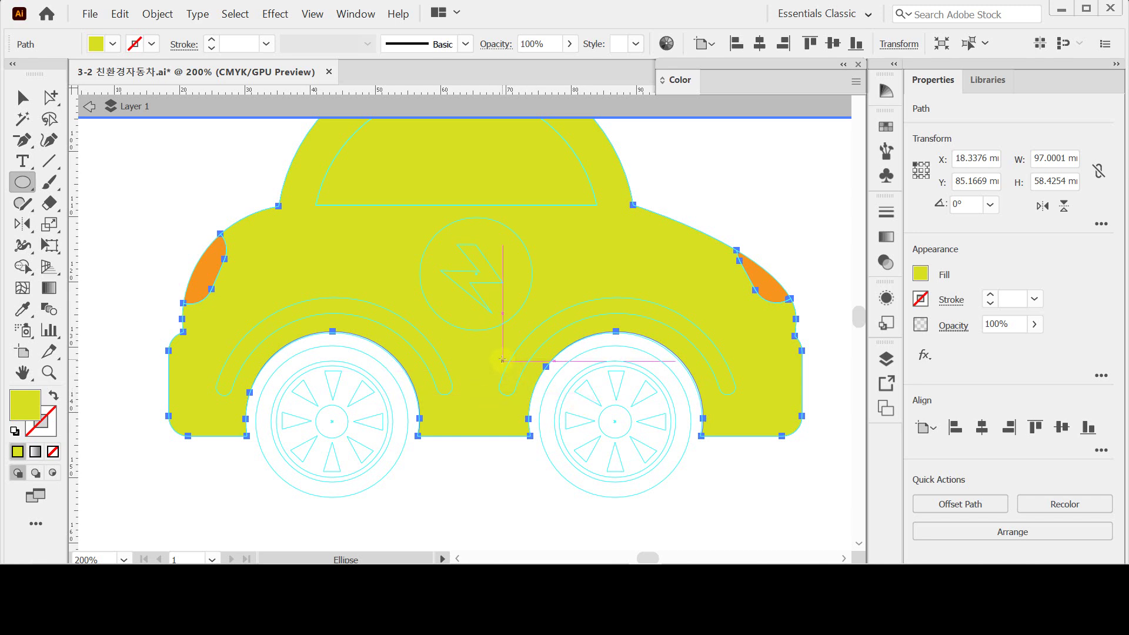
Select the car's window shape and fill it with a white-to-grey linear gradient.
{"action": "scroll", "coordinate": [479, 262], "scroll_direction": "up", "scroll_amount": 2}
{"action": "key", "text": "ctrl"}
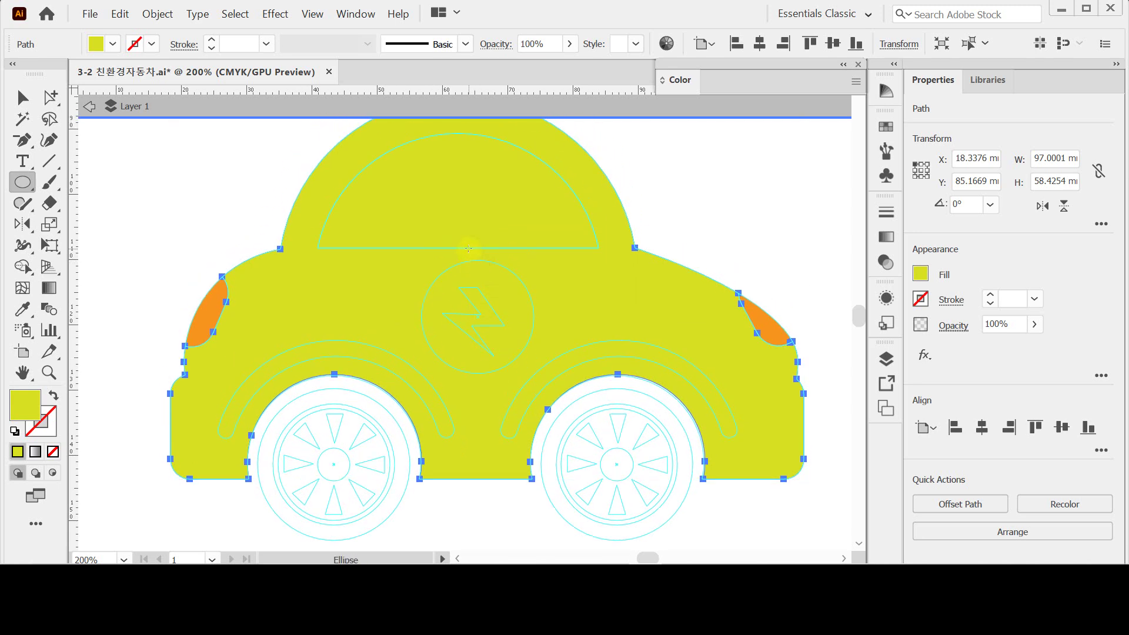
{"action": "left_click", "coordinate": [50, 98]}
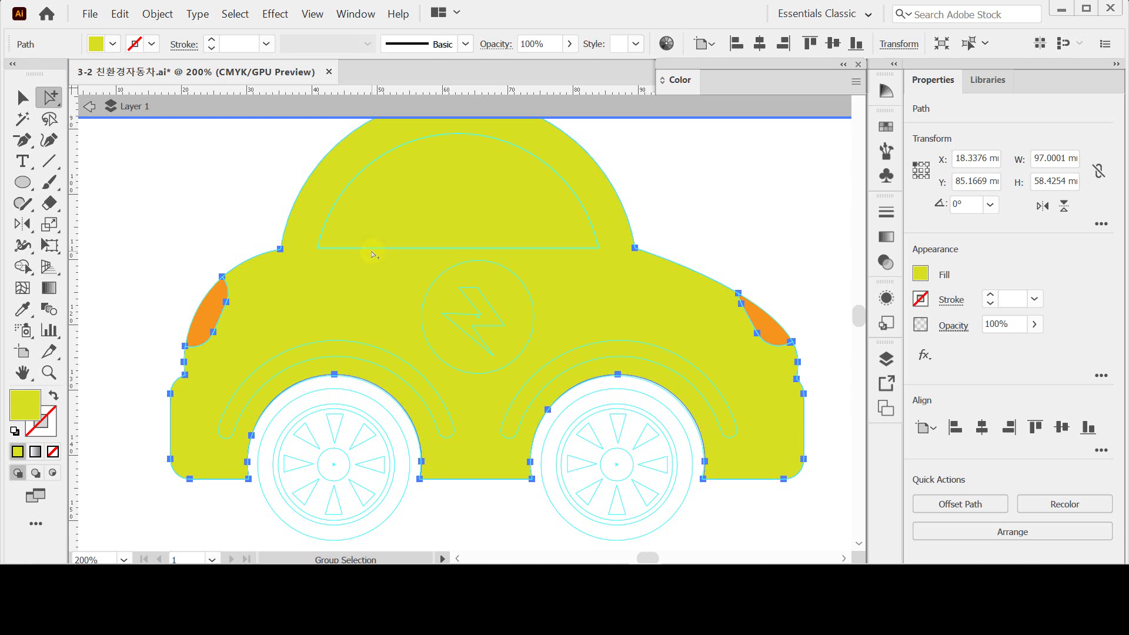
{"action": "left_click", "coordinate": [373, 248]}
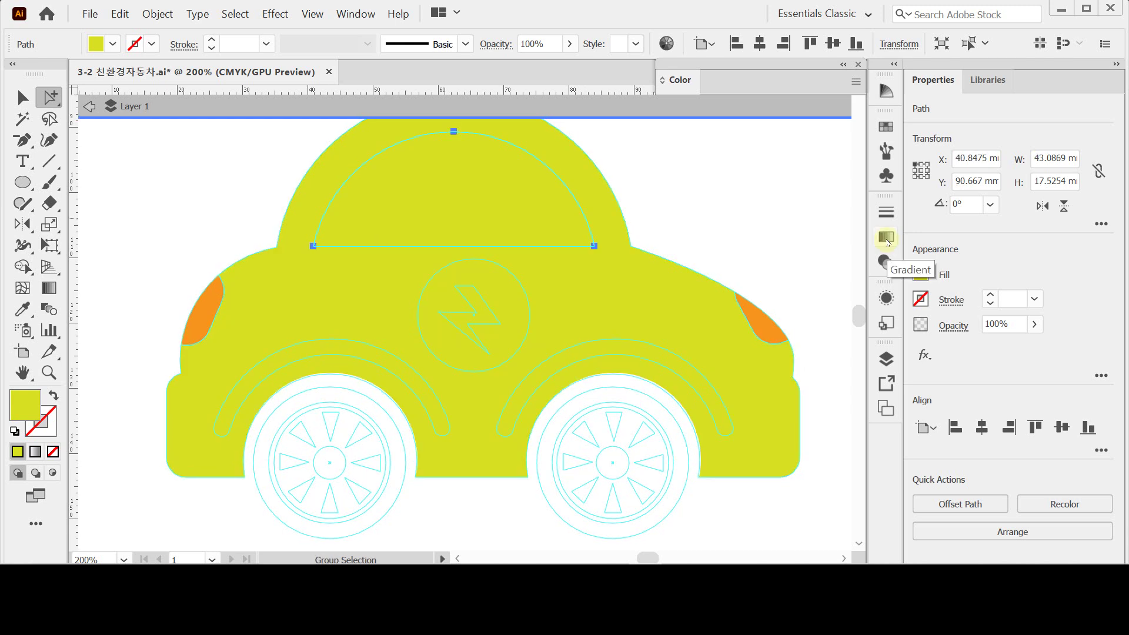
{"action": "left_click", "coordinate": [887, 238]}
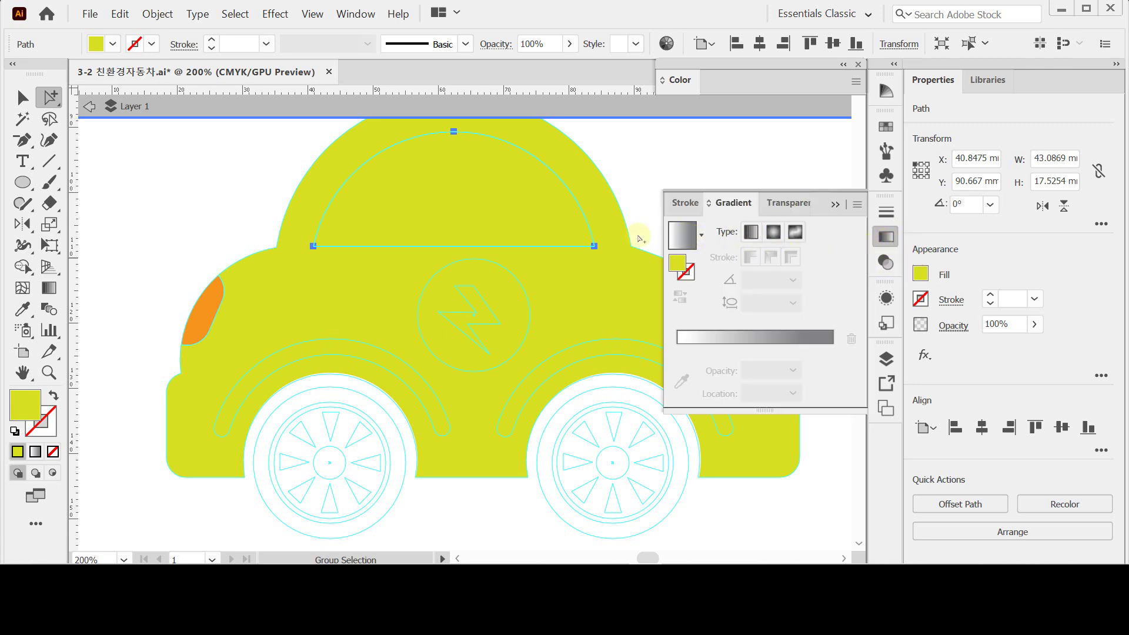
{"action": "left_click", "coordinate": [676, 238]}
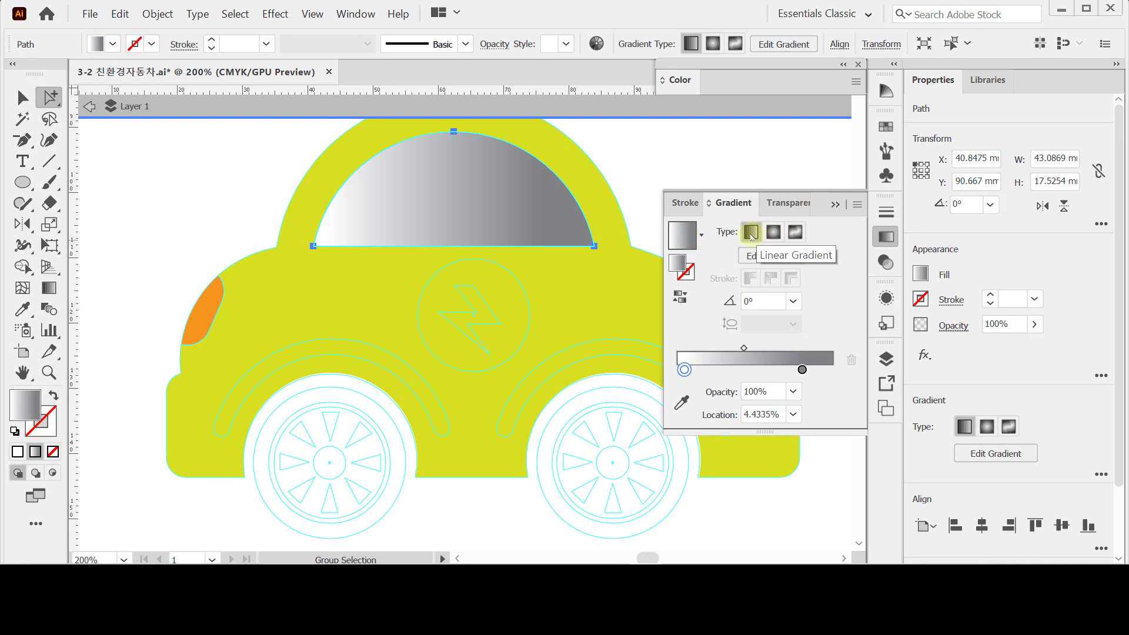
Check the CMYK colours of the window gradient's white and grey stops.
{"action": "left_click", "coordinate": [684, 369]}
{"action": "double_click", "coordinate": [685, 369]}
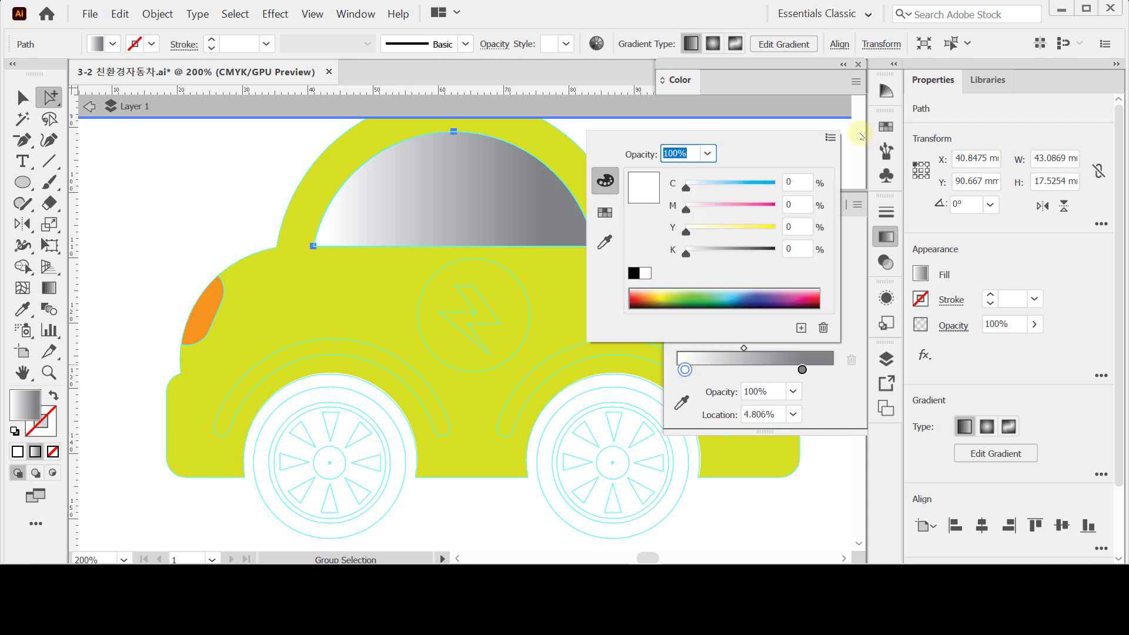
{"action": "left_click", "coordinate": [830, 139]}
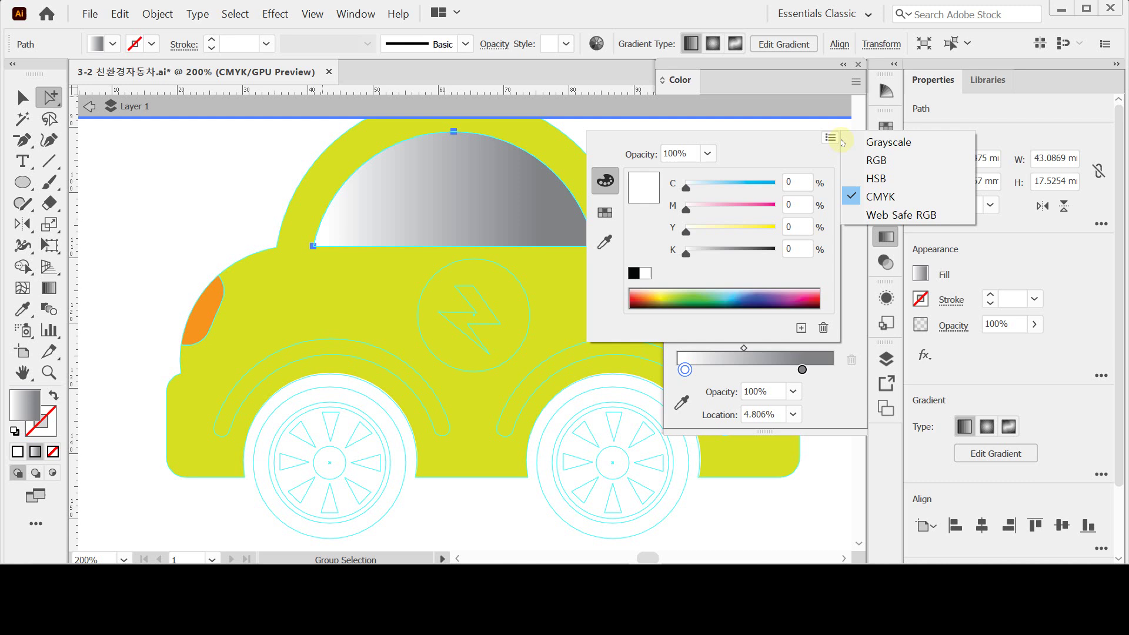
{"action": "left_click", "coordinate": [885, 142]}
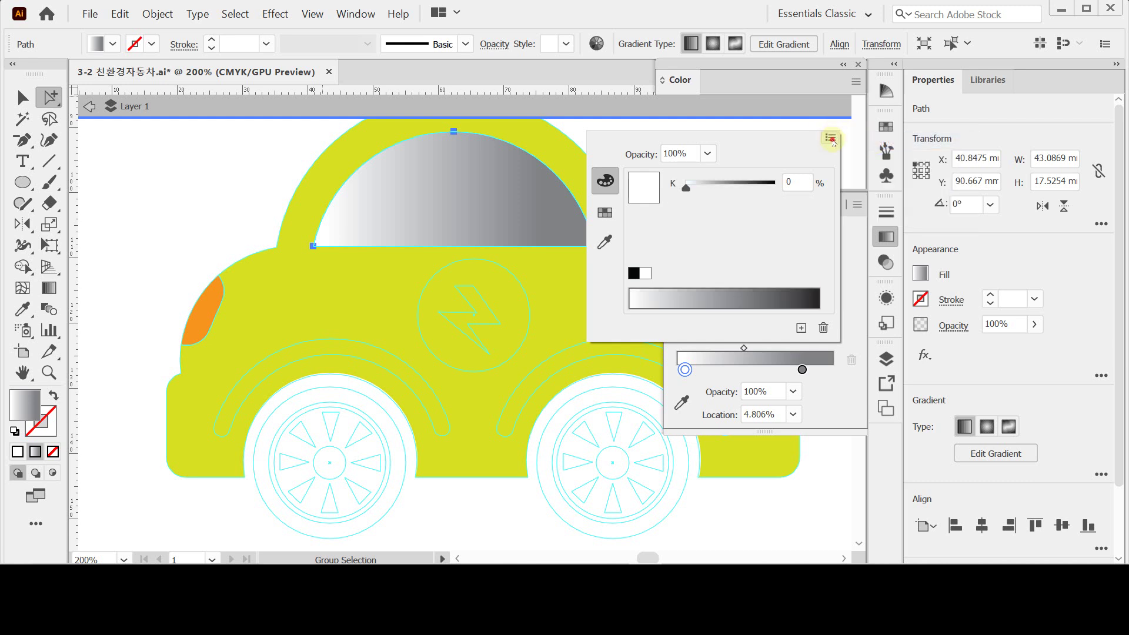
{"action": "left_click", "coordinate": [830, 139]}
{"action": "left_click", "coordinate": [883, 198]}
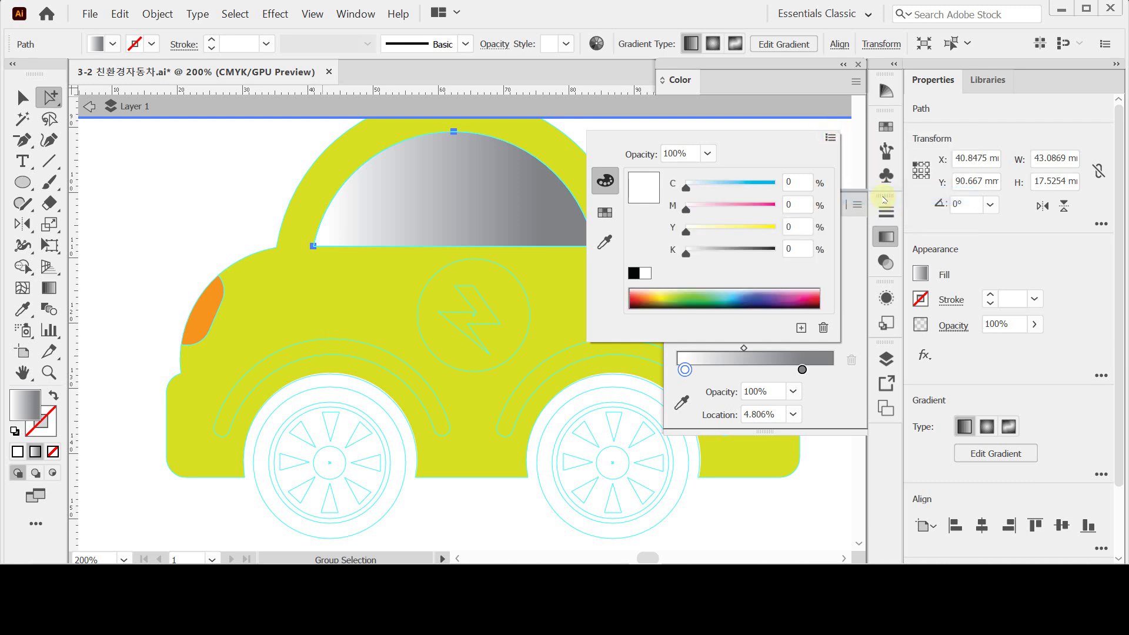
{"action": "left_click", "coordinate": [803, 369]}
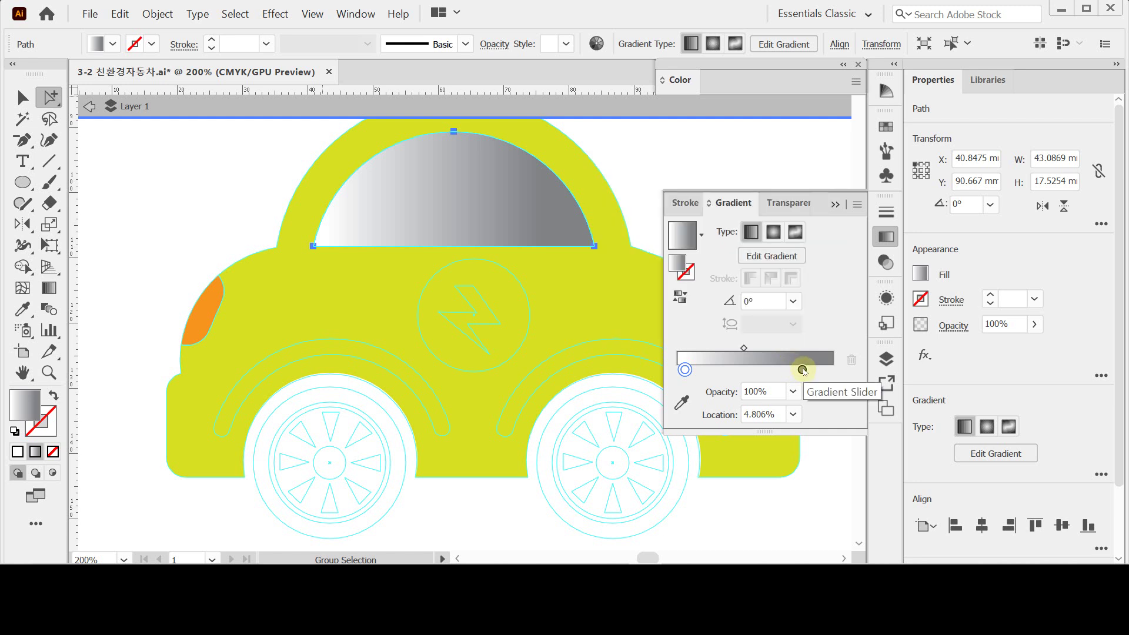
{"action": "double_click", "coordinate": [803, 369]}
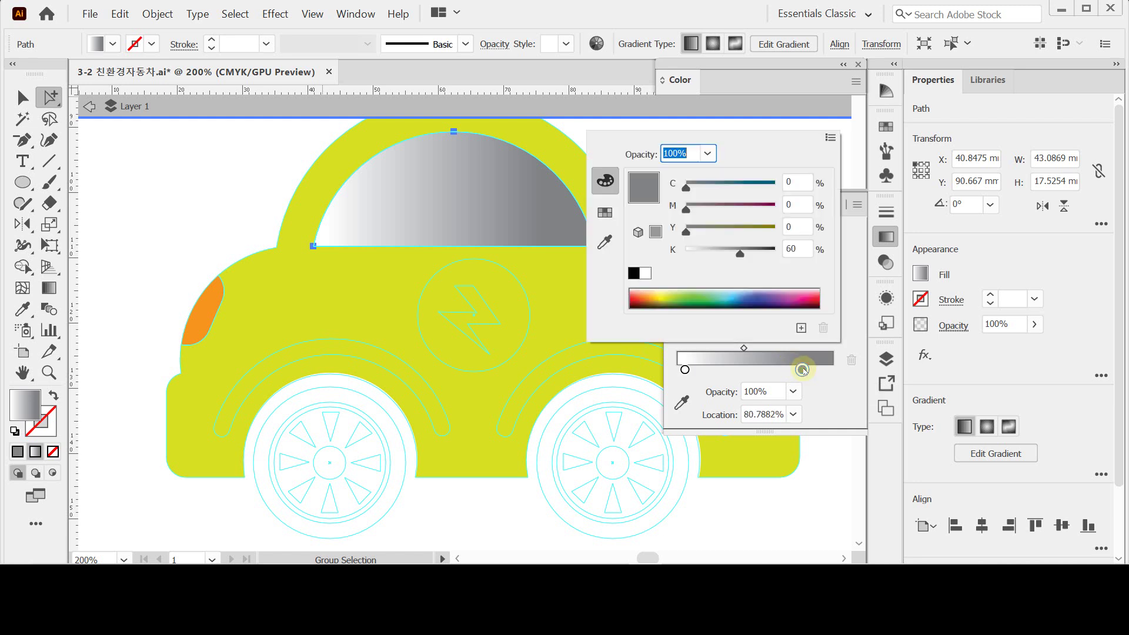
{"action": "left_click", "coordinate": [810, 245]}
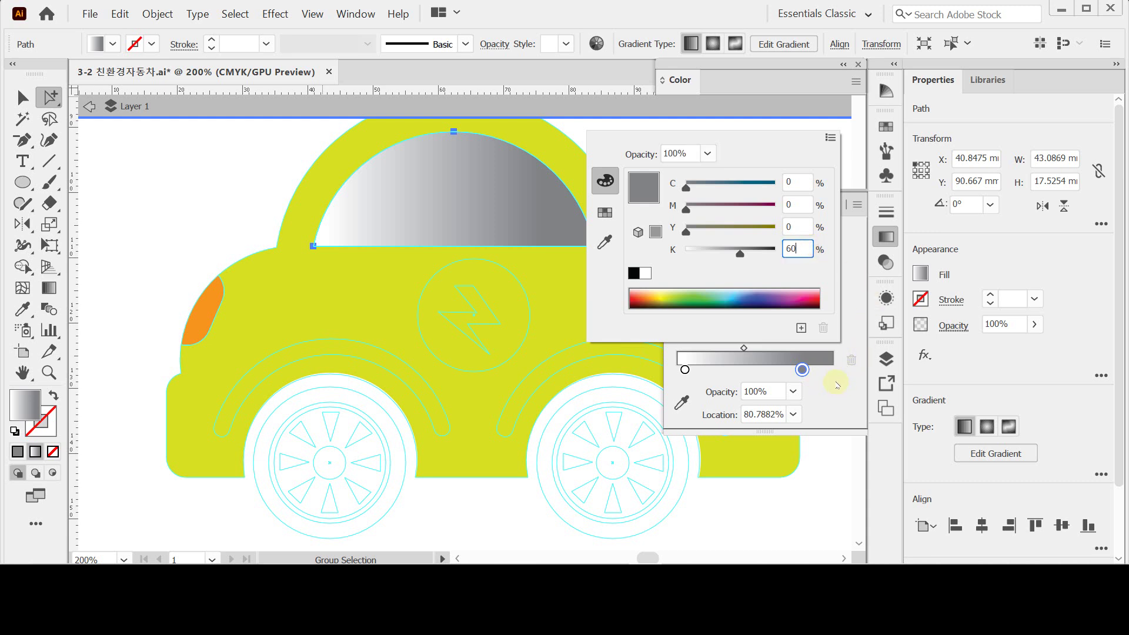
{"action": "left_click", "coordinate": [802, 370]}
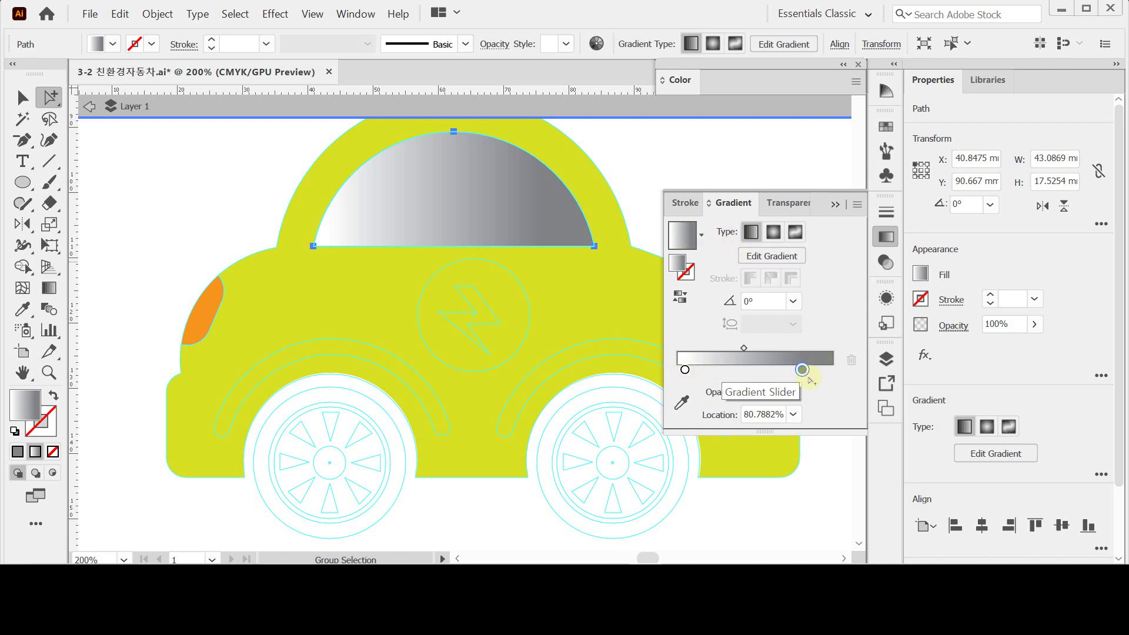
Set the window gradient's angle to -90° and check the window's stroke setting.
{"action": "left_click", "coordinate": [792, 301]}
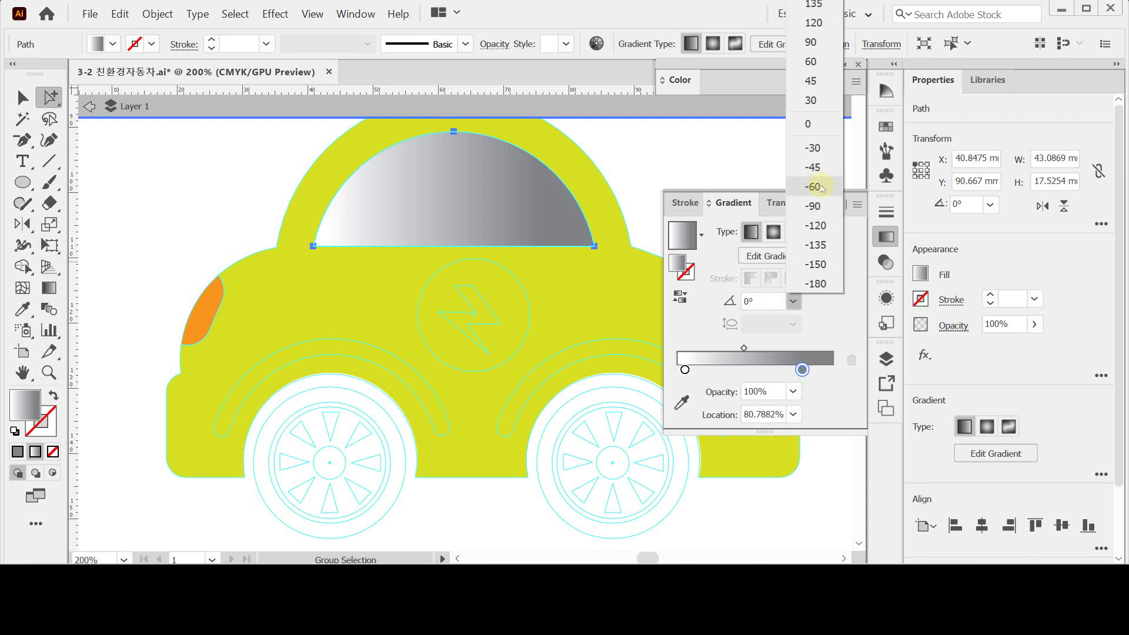
{"action": "left_click", "coordinate": [818, 207]}
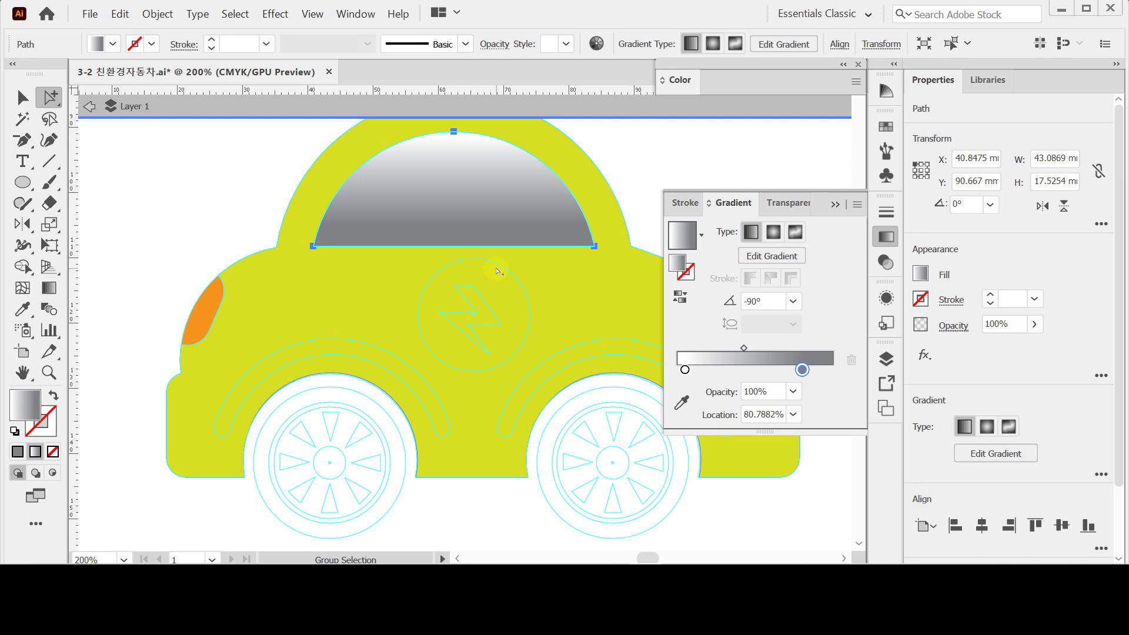
{"action": "left_click", "coordinate": [686, 273]}
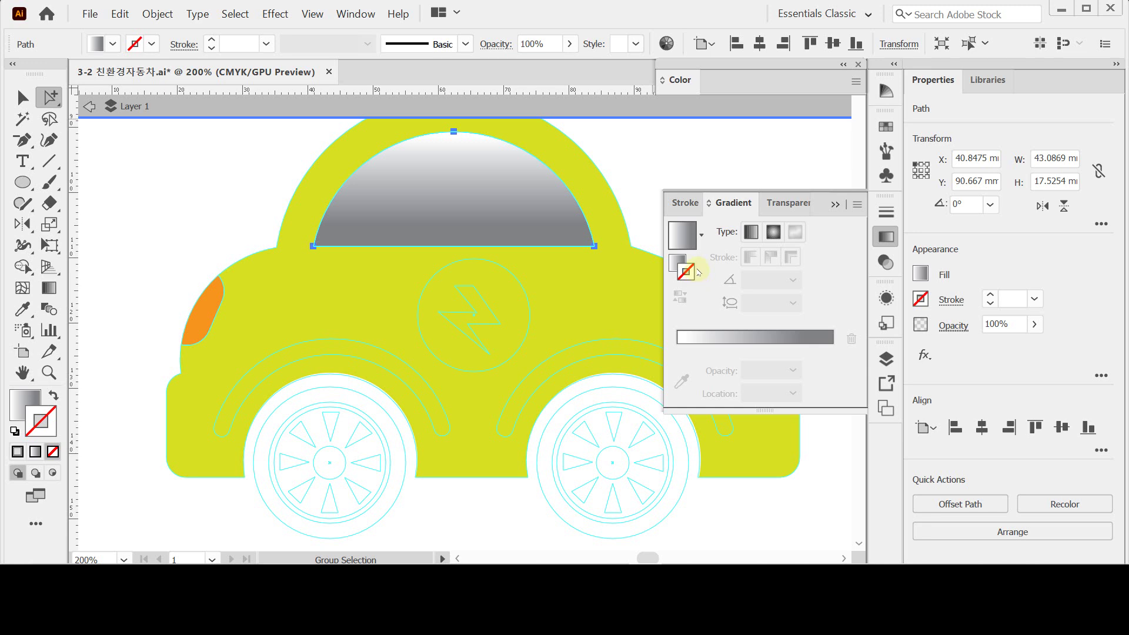
{"action": "left_click", "coordinate": [887, 237]}
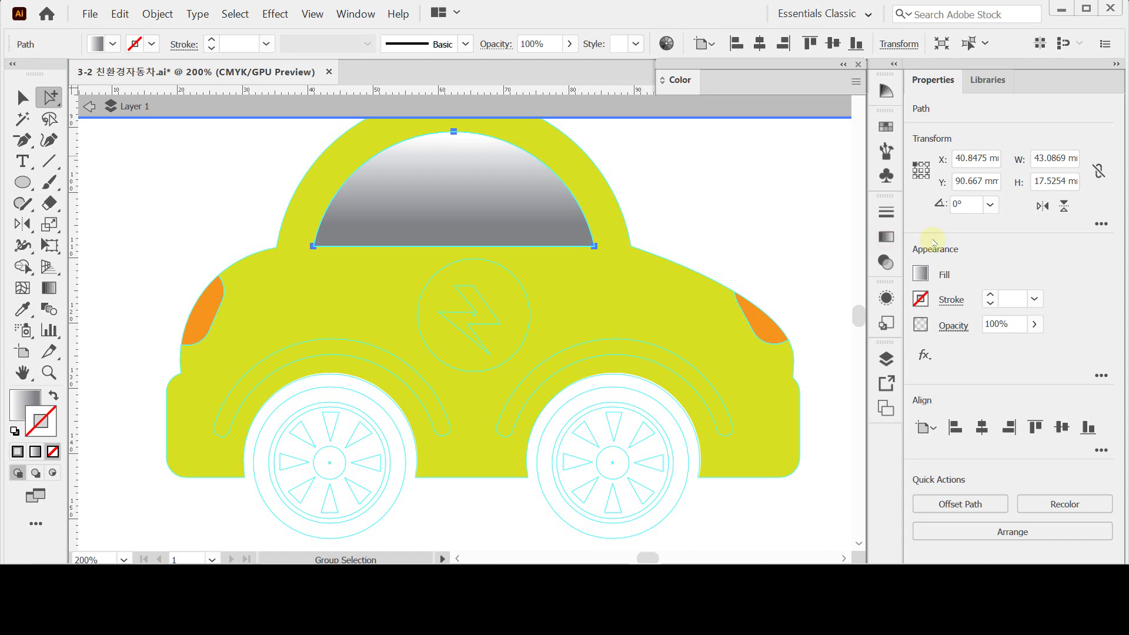
Draw a circle about 23.3 mm in diameter over the rear wheel's outer guide, filled black with no stroke.
{"action": "left_click_drag", "start_coordinate": [461, 422], "coordinate": [487, 340]}
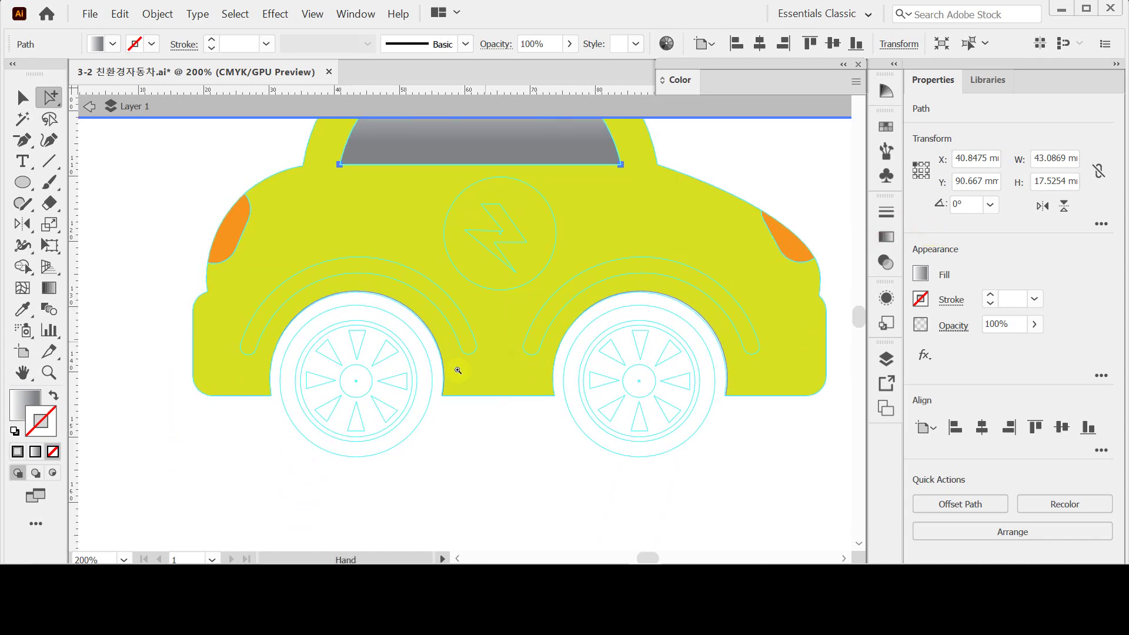
{"action": "scroll", "coordinate": [487, 340], "scroll_direction": "up", "scroll_amount": 1}
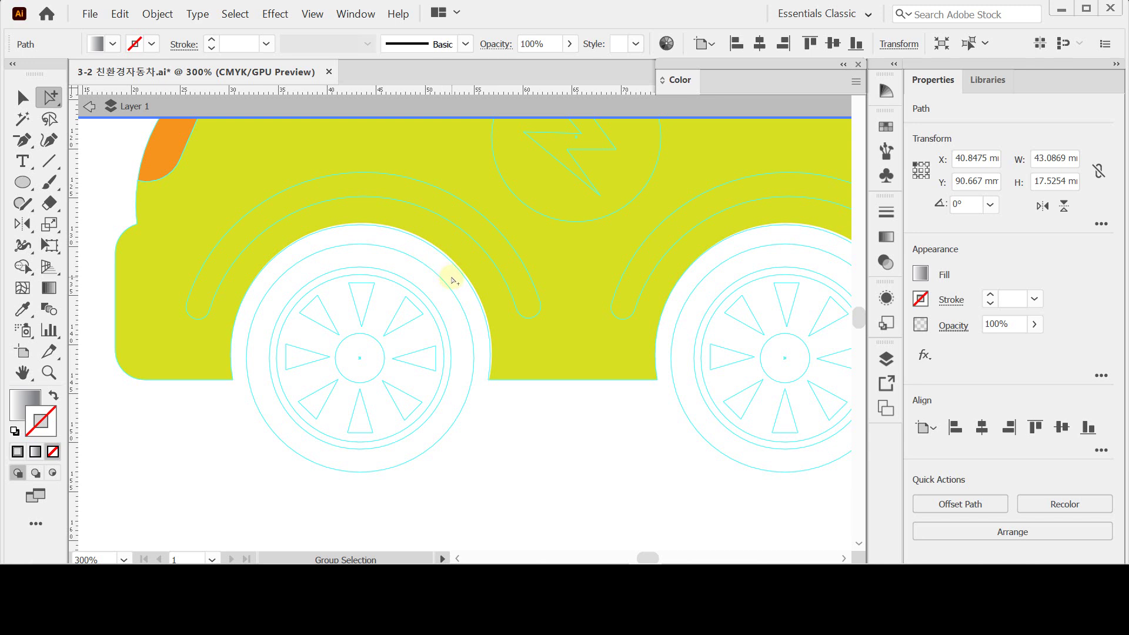
{"action": "left_click", "coordinate": [24, 183]}
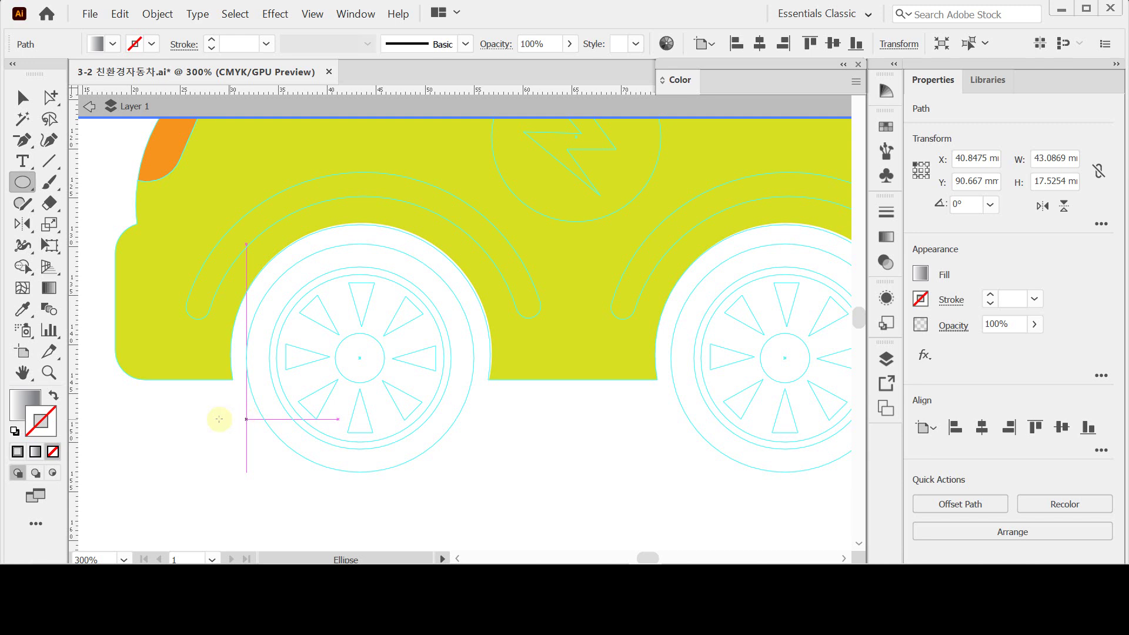
{"action": "key", "text": "ctrl+shift+a"}
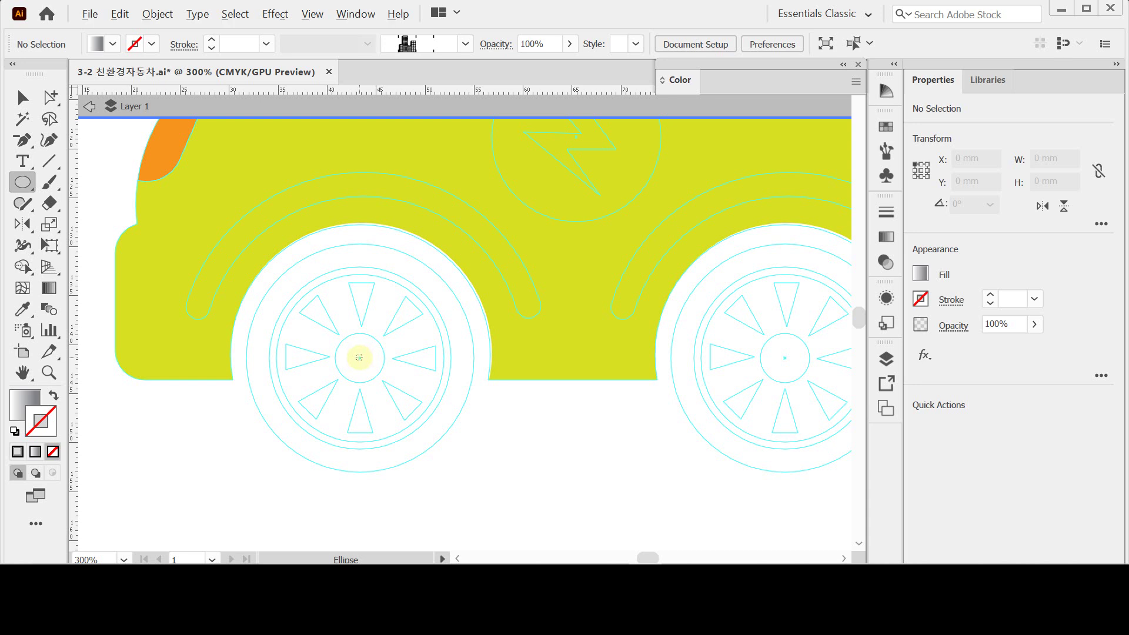
{"action": "left_click_drag", "start_coordinate": [359, 357], "coordinate": [474, 453]}
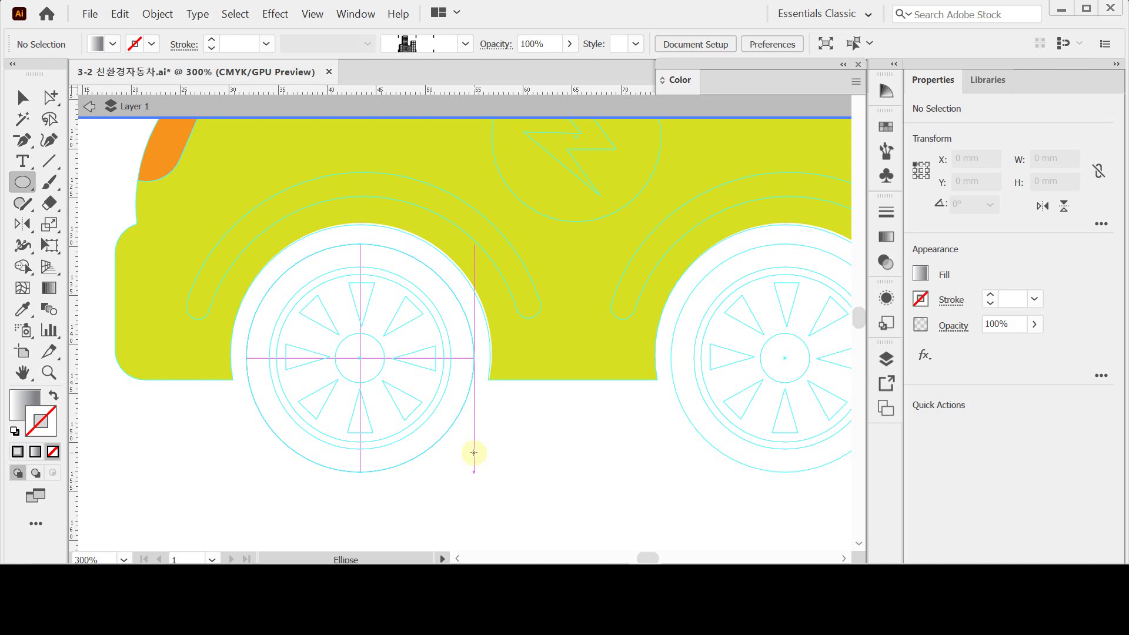
{"action": "left_click_drag", "start_coordinate": [474, 453], "coordinate": [473, 455]}
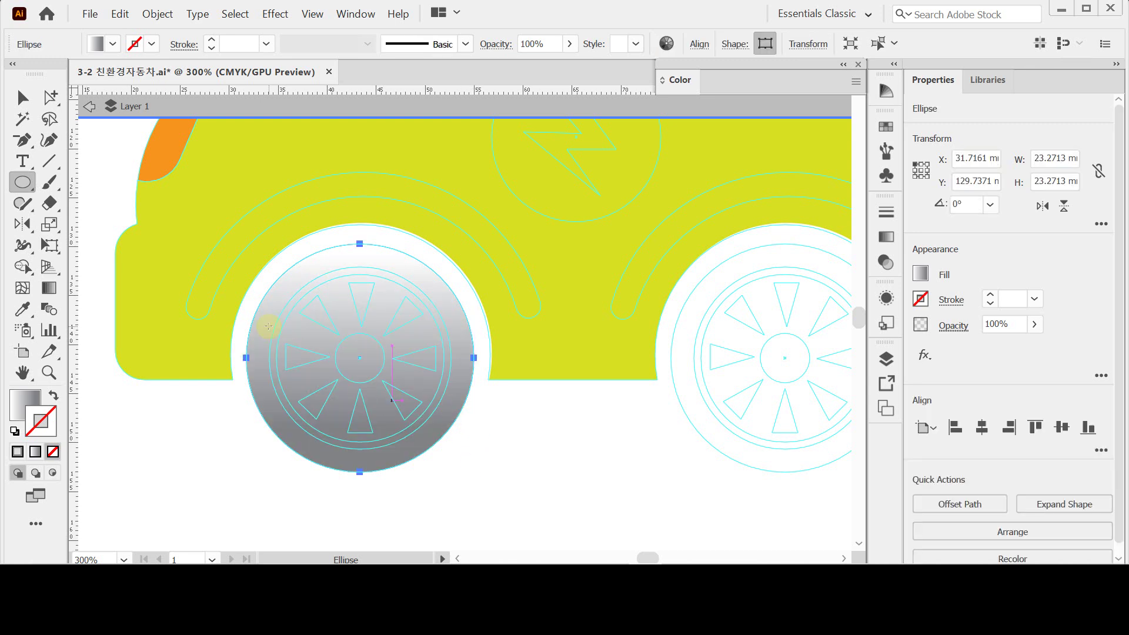
{"action": "left_click", "coordinate": [15, 431]}
{"action": "left_click", "coordinate": [52, 396]}
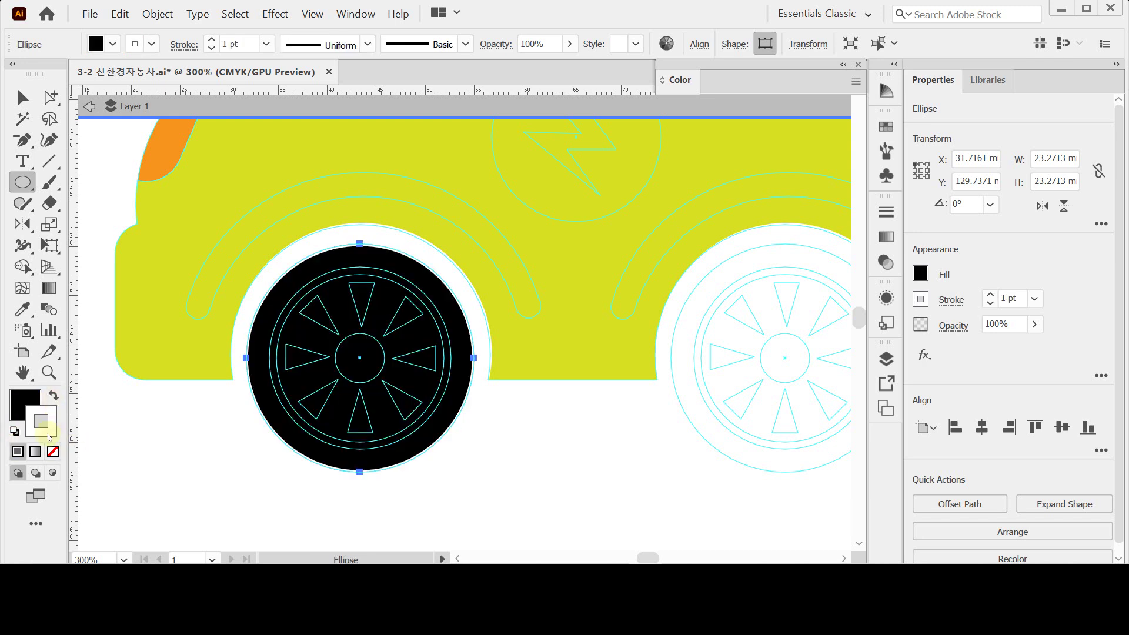
{"action": "left_click", "coordinate": [53, 452]}
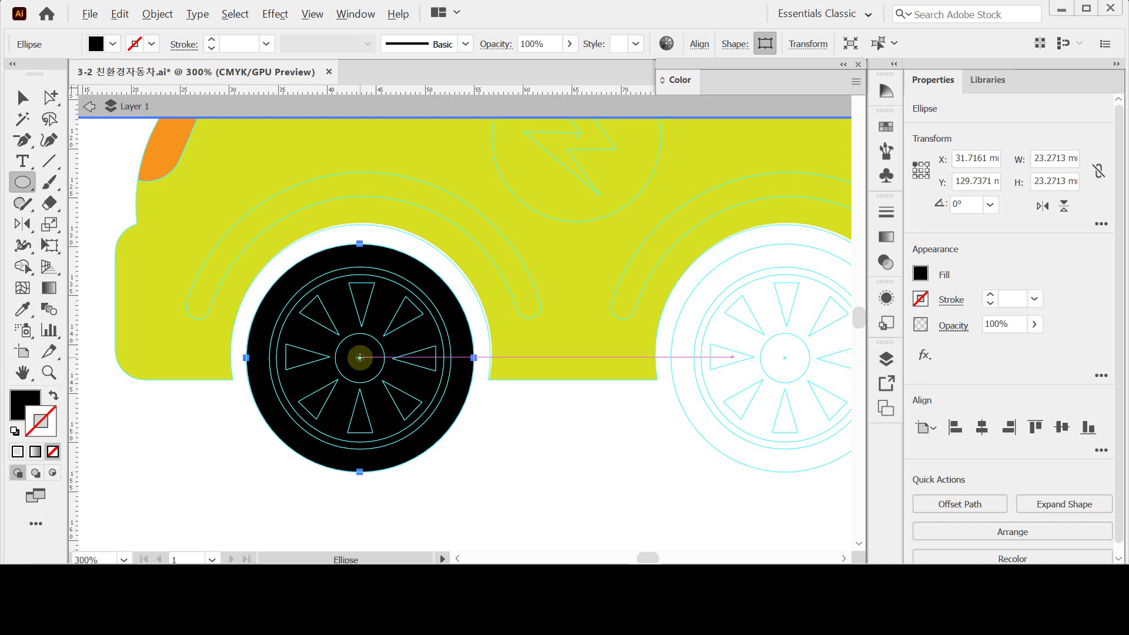
Draw a concentric circle about 18.6 mm in diameter inside the black rear tyre and fill it white.
{"action": "left_click_drag", "start_coordinate": [360, 357], "coordinate": [450, 433]}
{"action": "left_click", "coordinate": [19, 409]}
{"action": "left_click", "coordinate": [689, 201]}
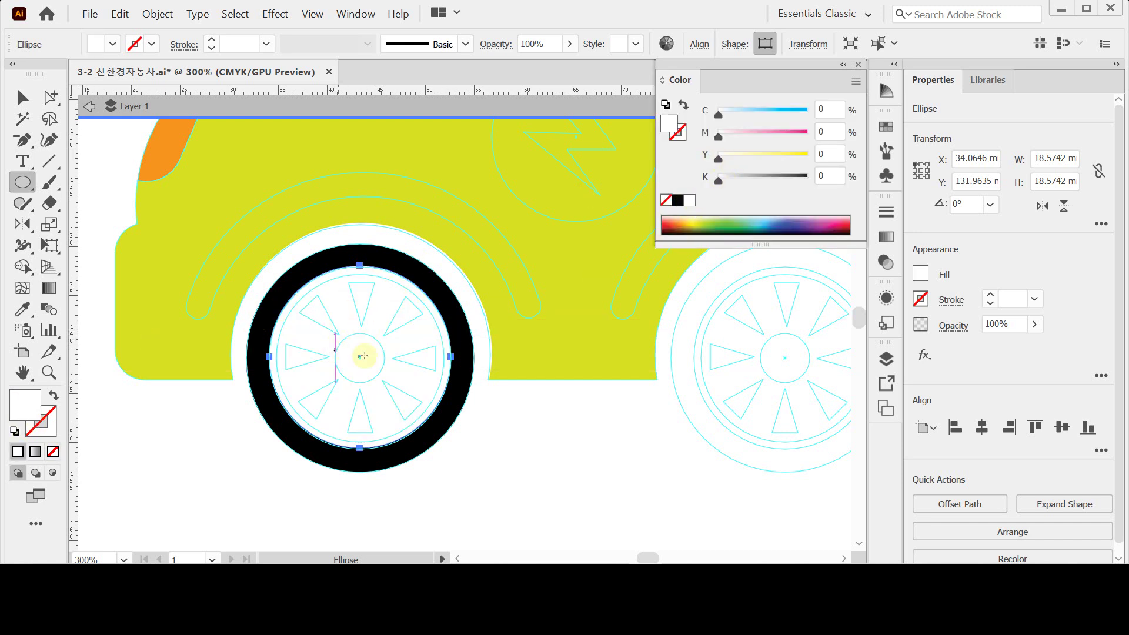
Draw a circle about 13 mm in diameter from the centre of the rear wheel.
{"action": "left_click_drag", "start_coordinate": [360, 357], "coordinate": [417, 395]}
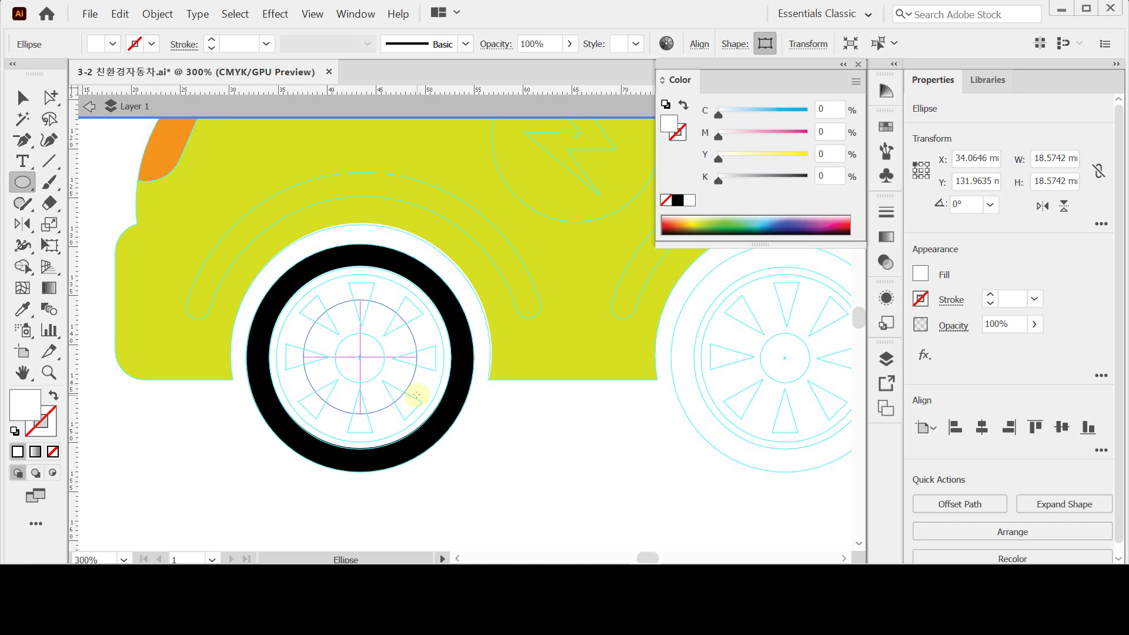
{"action": "left_click_drag", "start_coordinate": [417, 396], "coordinate": [423, 399]}
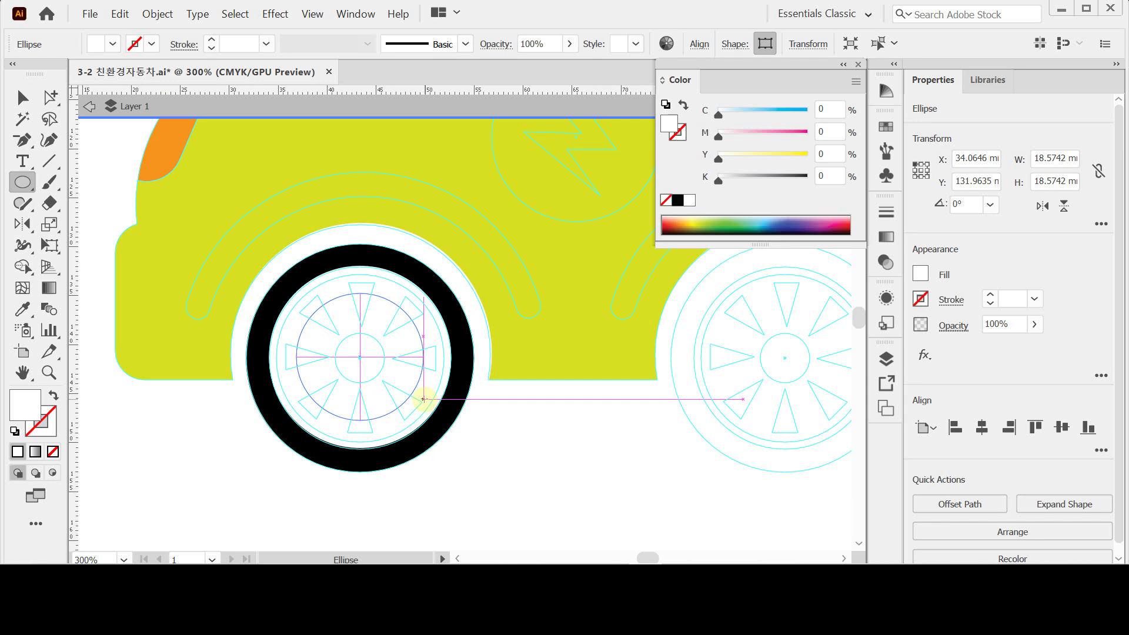
{"action": "left_click_drag", "start_coordinate": [423, 400], "coordinate": [423, 399]}
{"action": "key", "text": "space"}
{"action": "left_click_drag", "start_coordinate": [156, 317], "coordinate": [323, 330]}
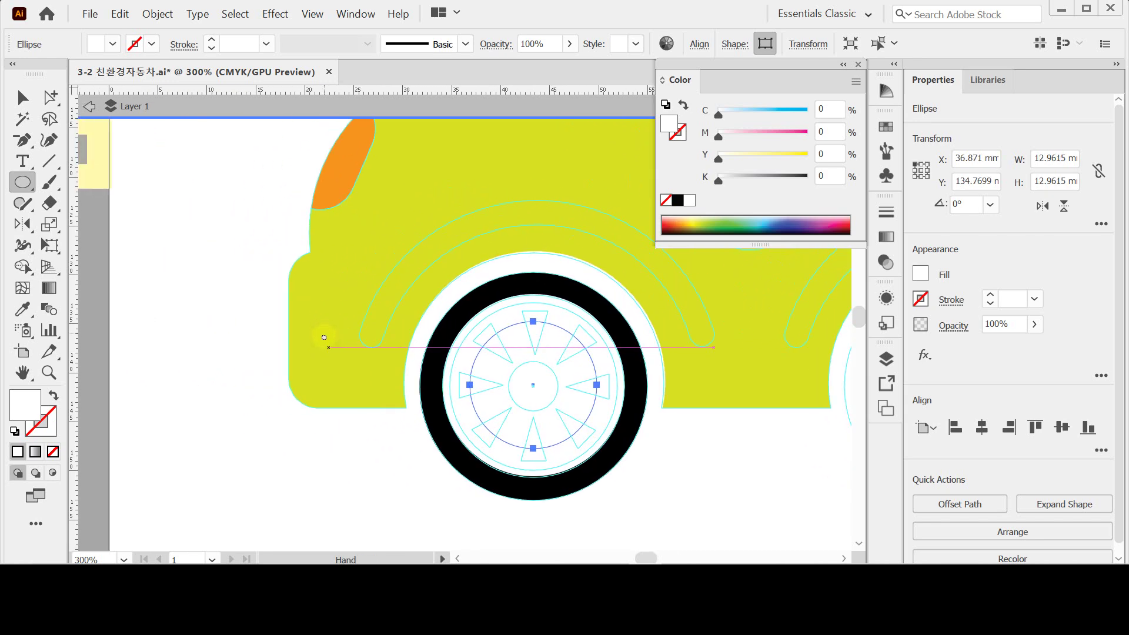
{"action": "left_click_drag", "start_coordinate": [249, 239], "coordinate": [169, 211]}
{"action": "left_click_drag", "start_coordinate": [282, 262], "coordinate": [247, 229]}
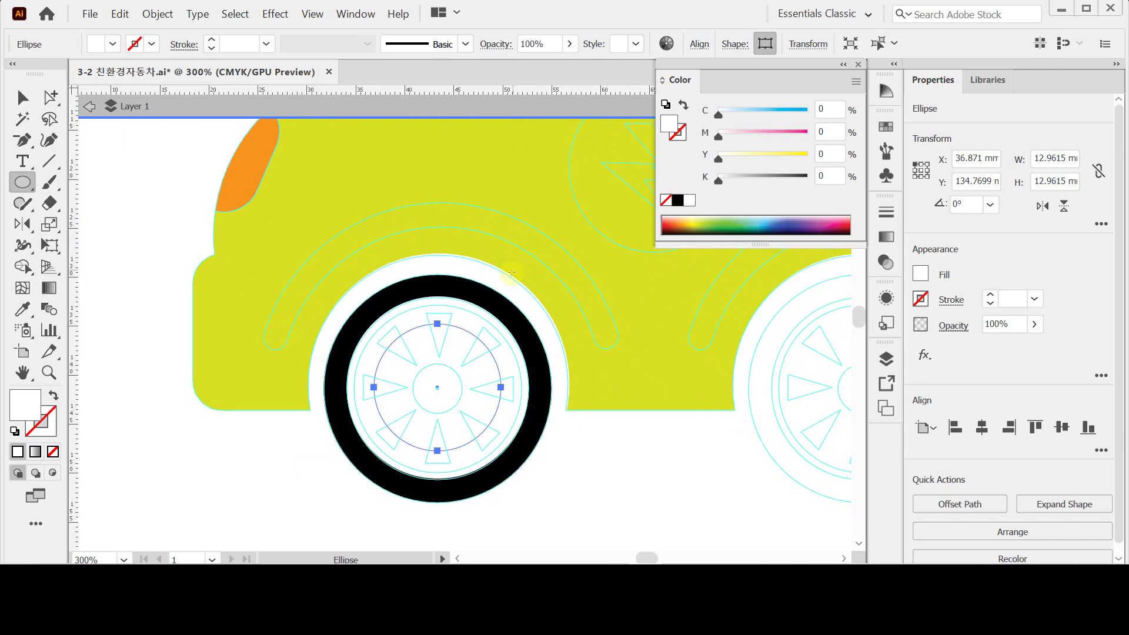
Set the fill to K 50% grey and delete the 13 mm circle from the rear wheel.
{"action": "left_click", "coordinate": [825, 175]}
{"action": "left_click", "coordinate": [833, 176]}
{"action": "type", "text": "50"}
{"action": "key", "text": "Return"}
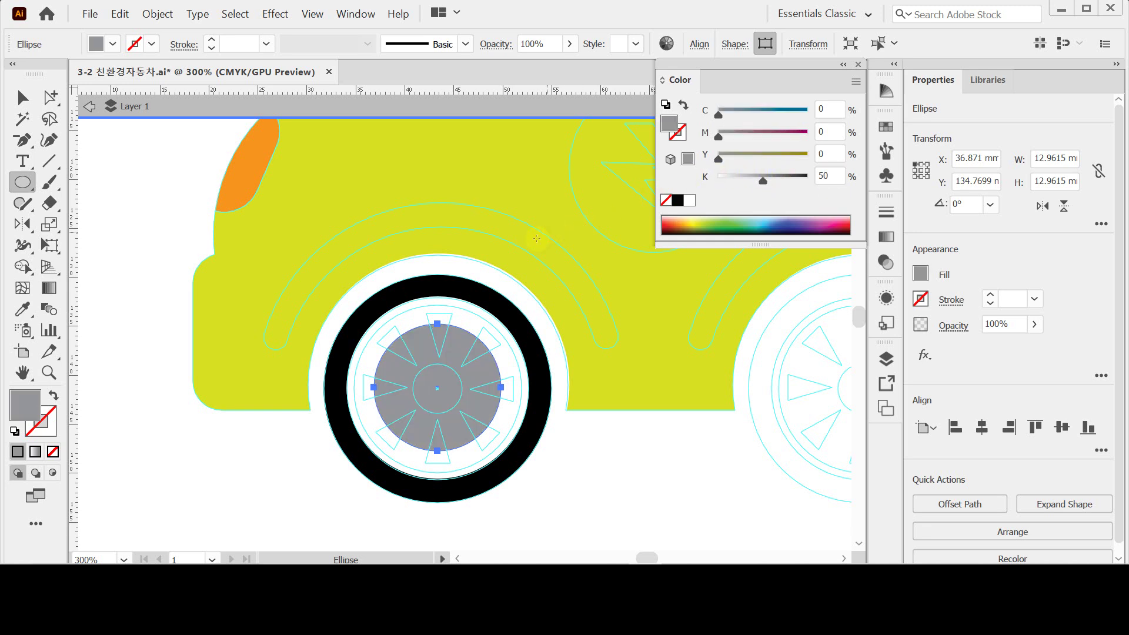
{"action": "key", "text": "ctrl"}
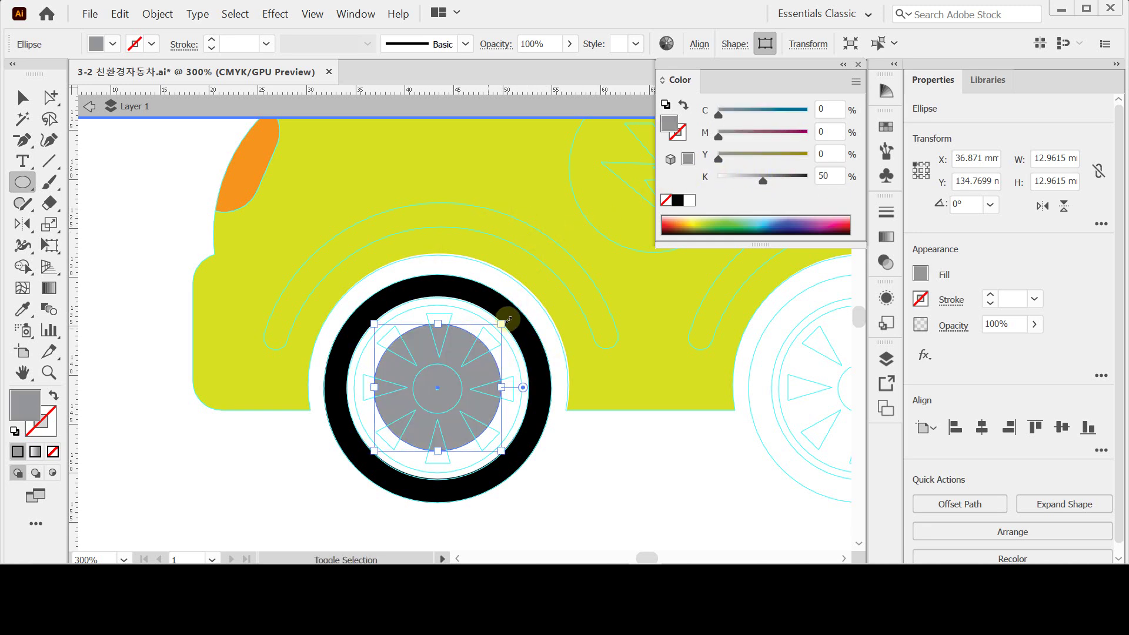
{"action": "key", "text": "Delete"}
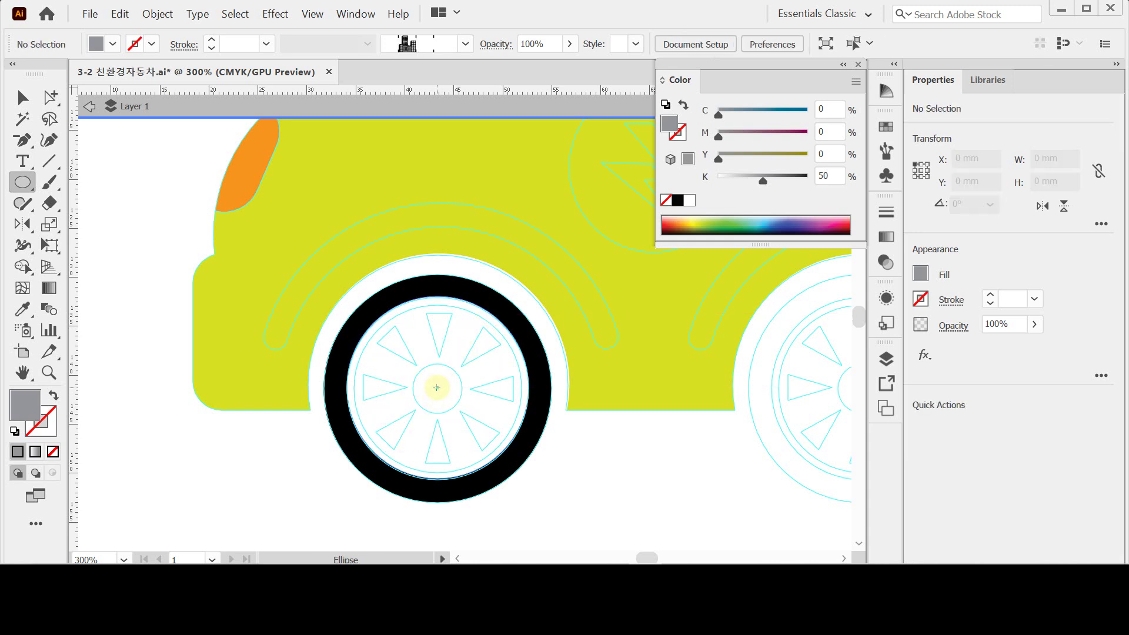
Draw a grey circle on the rear wheel's inner rim guide and a white hub circle about 5 mm in diameter.
{"action": "left_click_drag", "start_coordinate": [437, 388], "coordinate": [521, 450]}
{"action": "left_click_drag", "start_coordinate": [437, 389], "coordinate": [462, 405]}
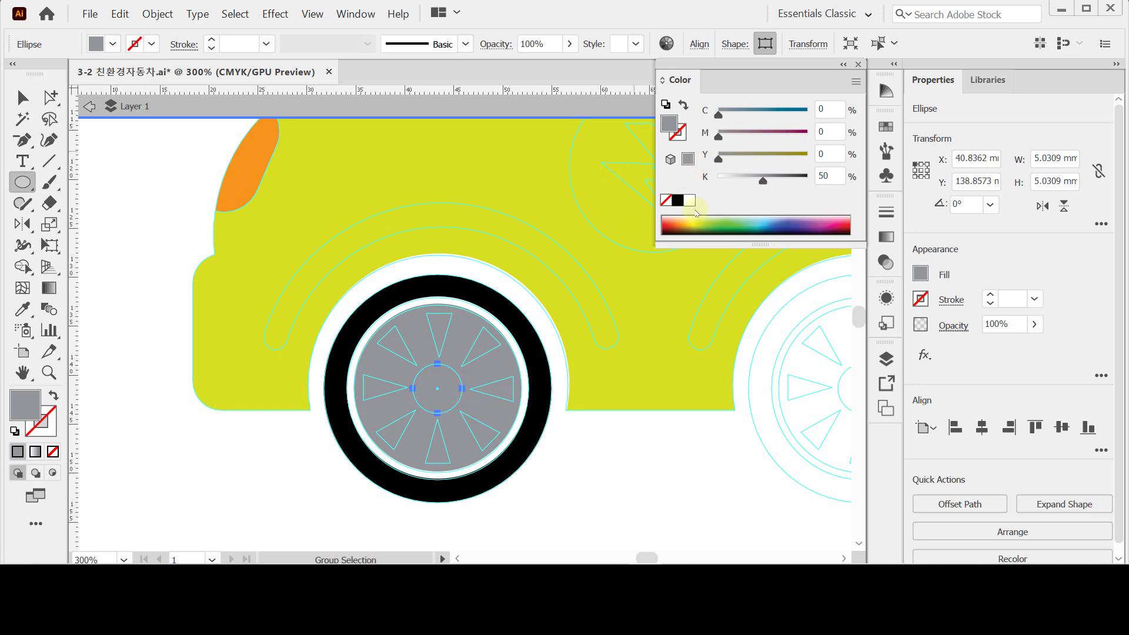
{"action": "left_click", "coordinate": [689, 201]}
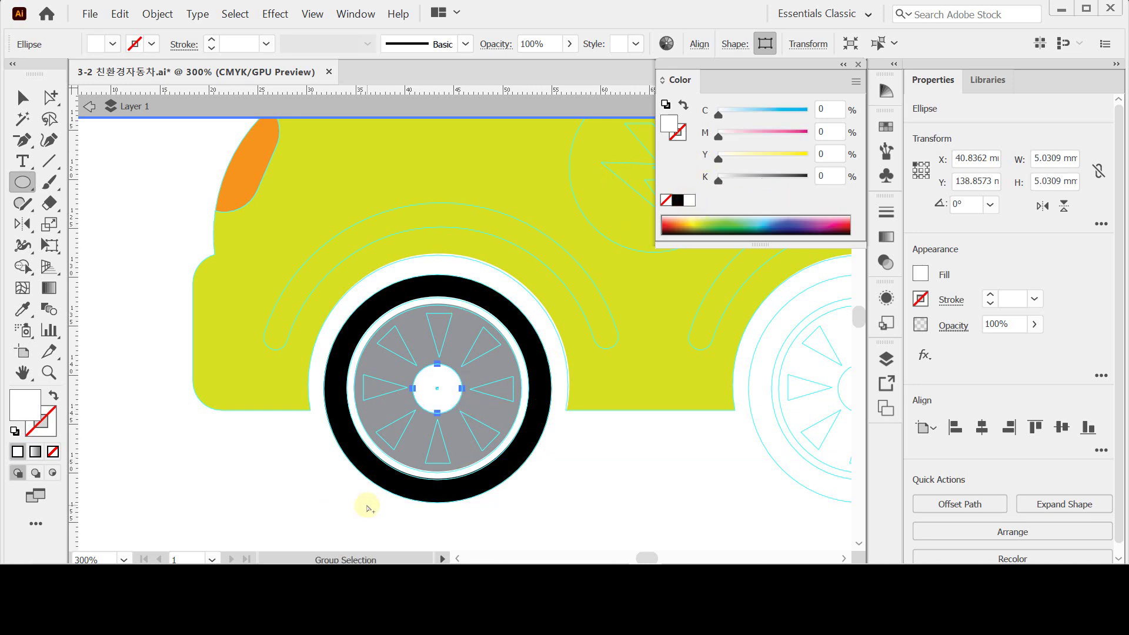
Align the rear wheel's circles on their horizontal and vertical centres, and save the document.
{"action": "left_click", "coordinate": [23, 98]}
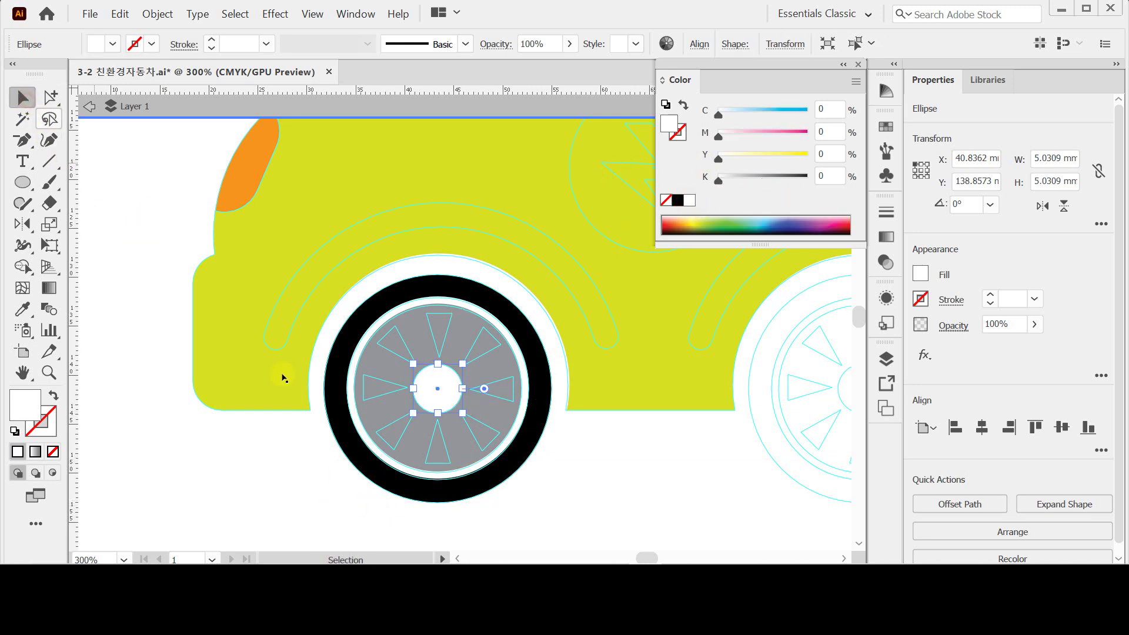
{"action": "left_click_drag", "start_coordinate": [355, 498], "coordinate": [451, 377]}
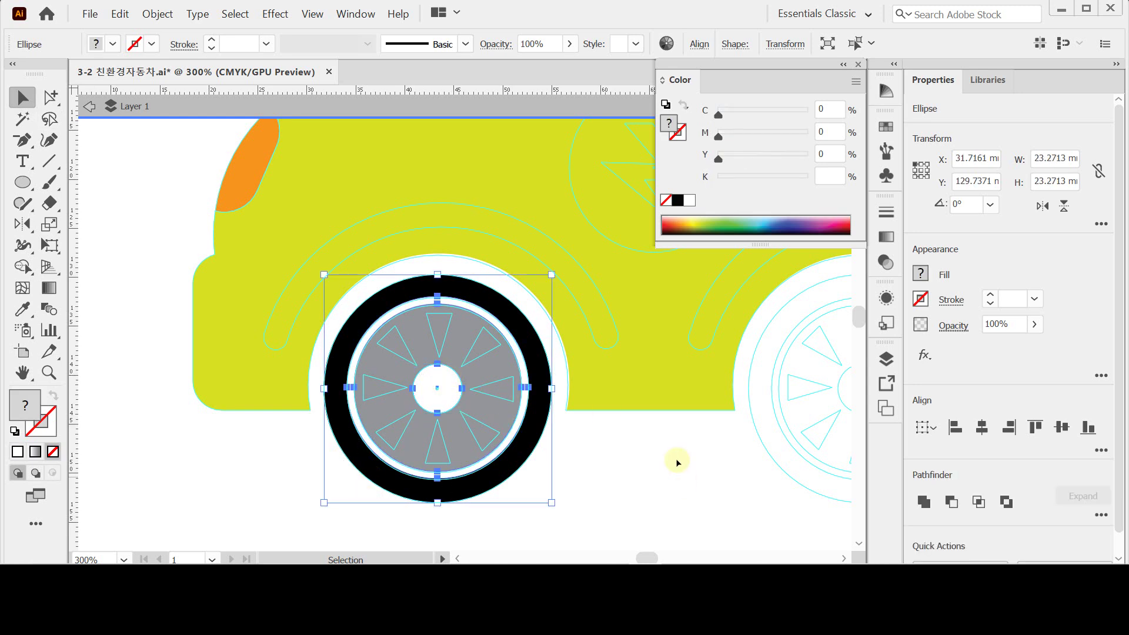
{"action": "left_click", "coordinate": [922, 394]}
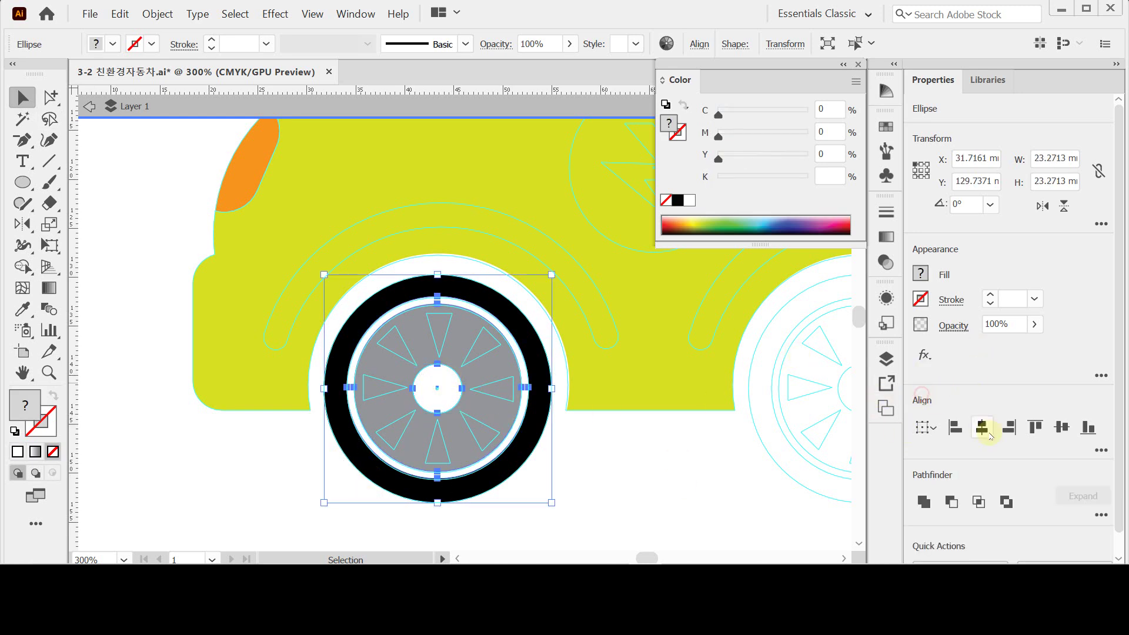
{"action": "left_click", "coordinate": [1062, 428]}
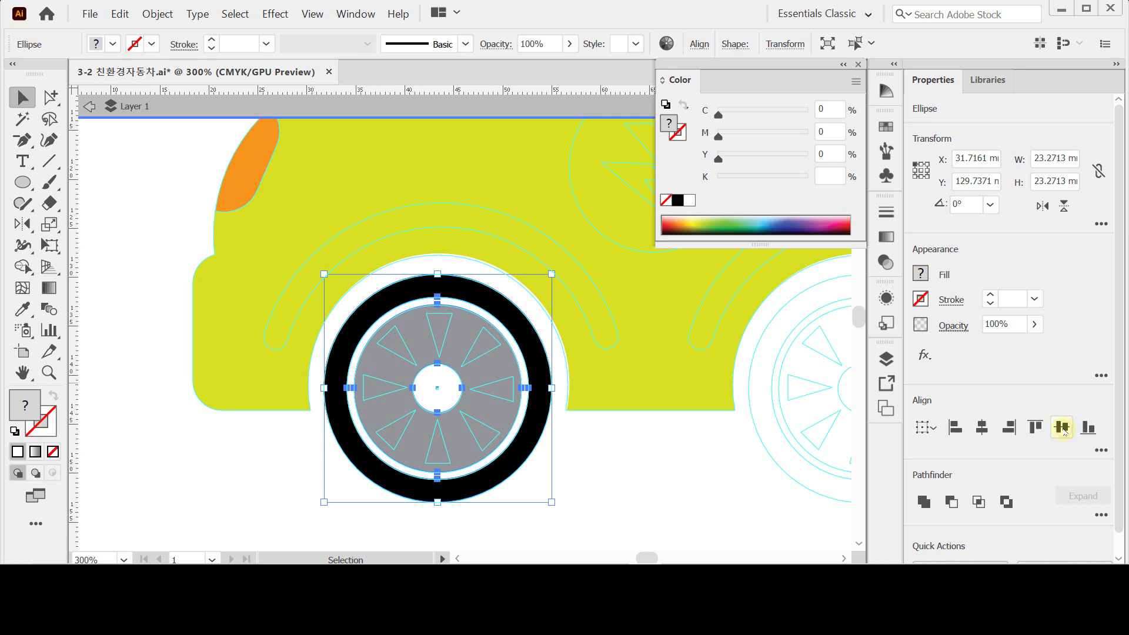
{"action": "left_click", "coordinate": [614, 461]}
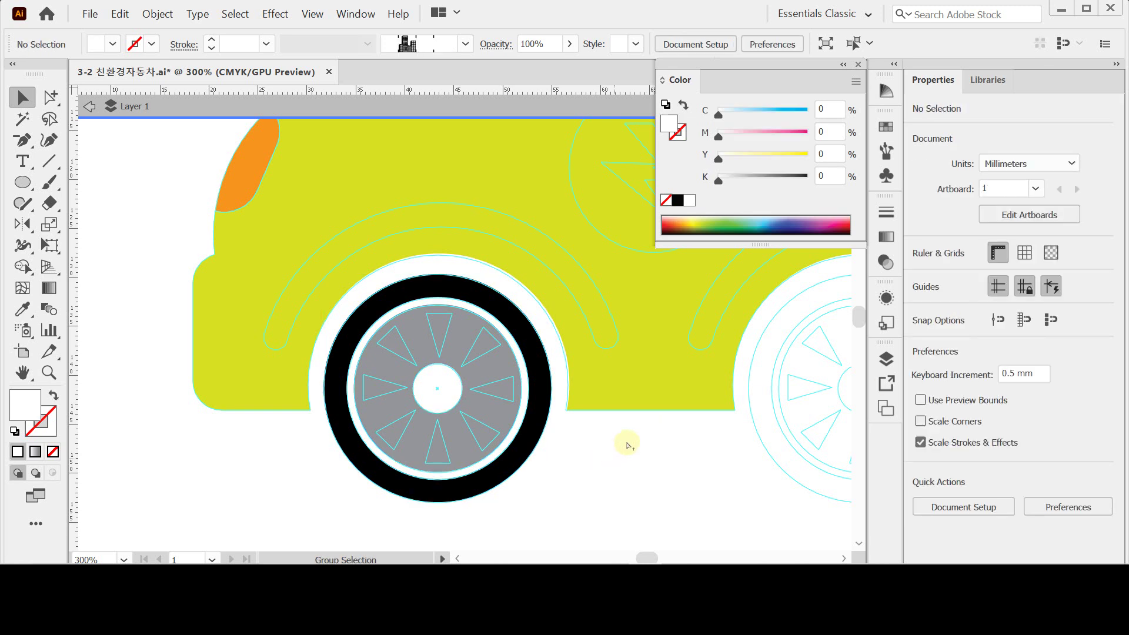
{"action": "double_click", "coordinate": [628, 444]}
{"action": "key", "text": "ctrl+s"}
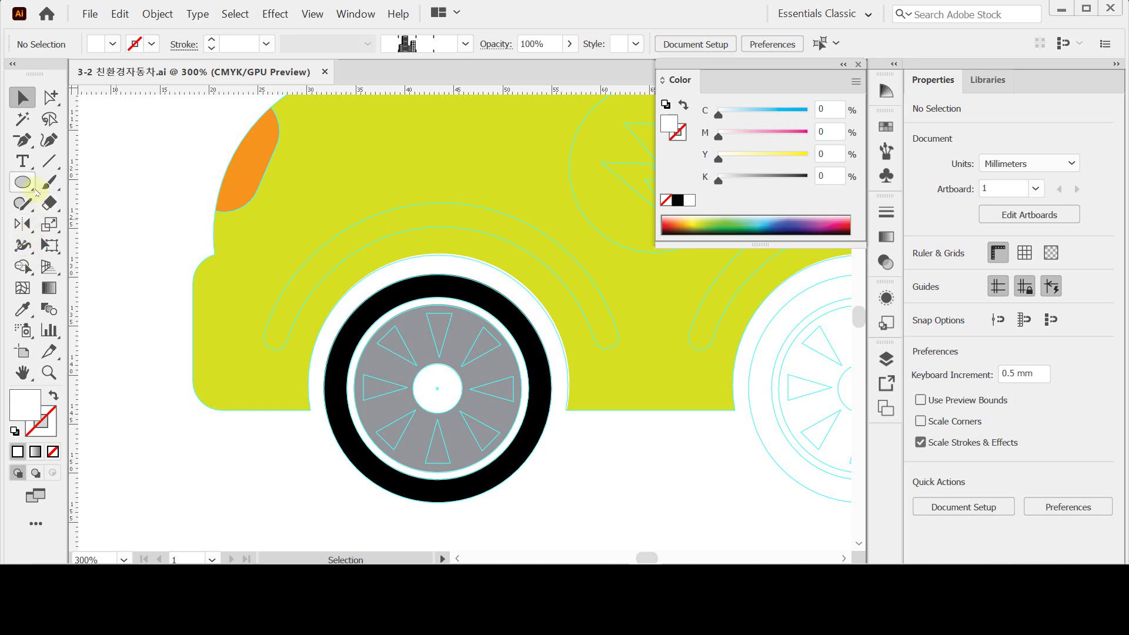
Create a three-sided polygon with a 3 mm radius on the rear wheel near the lowest spoke guide.
{"action": "left_click_drag", "start_coordinate": [32, 187], "coordinate": [125, 250]}
{"action": "left_click", "coordinate": [126, 250]}
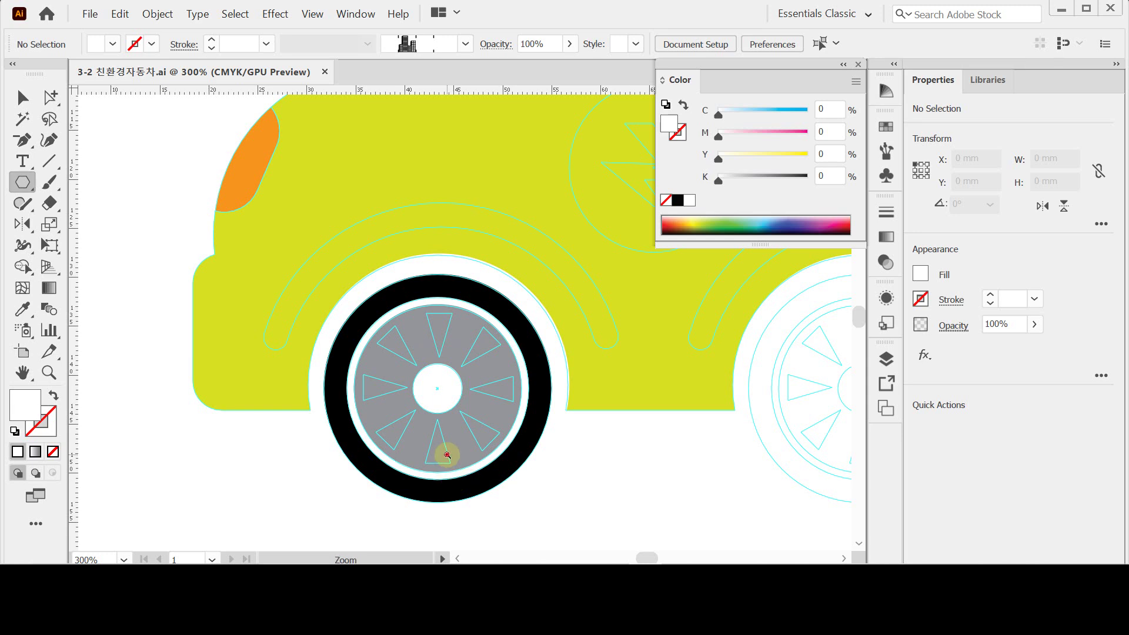
{"action": "scroll", "coordinate": [440, 471], "scroll_direction": "up", "scroll_amount": 2}
{"action": "left_click_drag", "start_coordinate": [402, 335], "coordinate": [345, 429]}
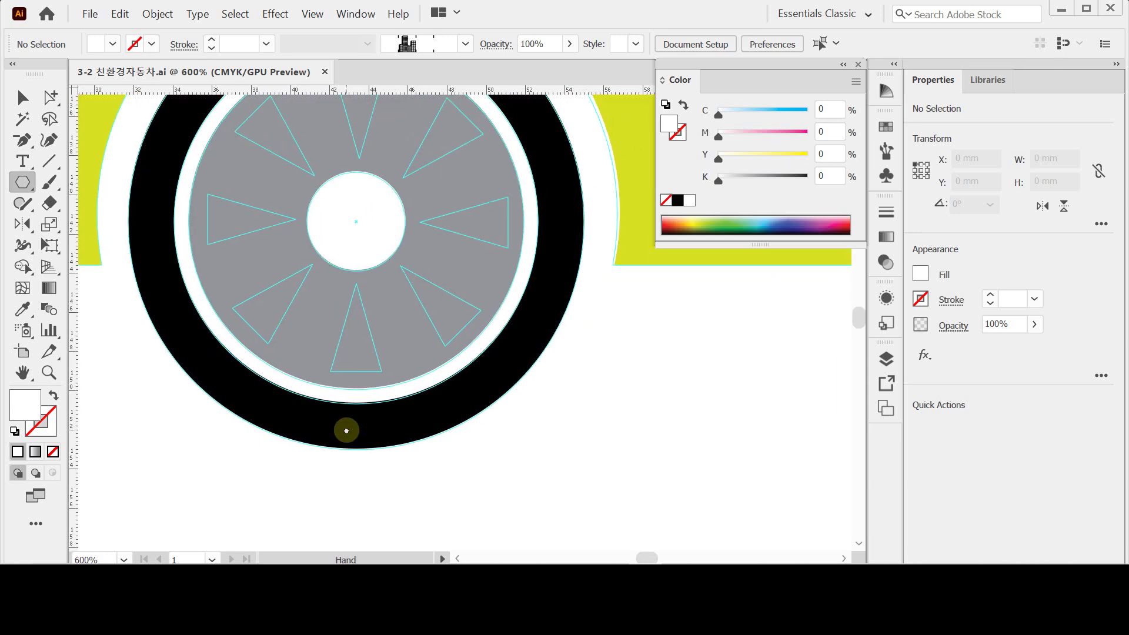
{"action": "left_click", "coordinate": [342, 306]}
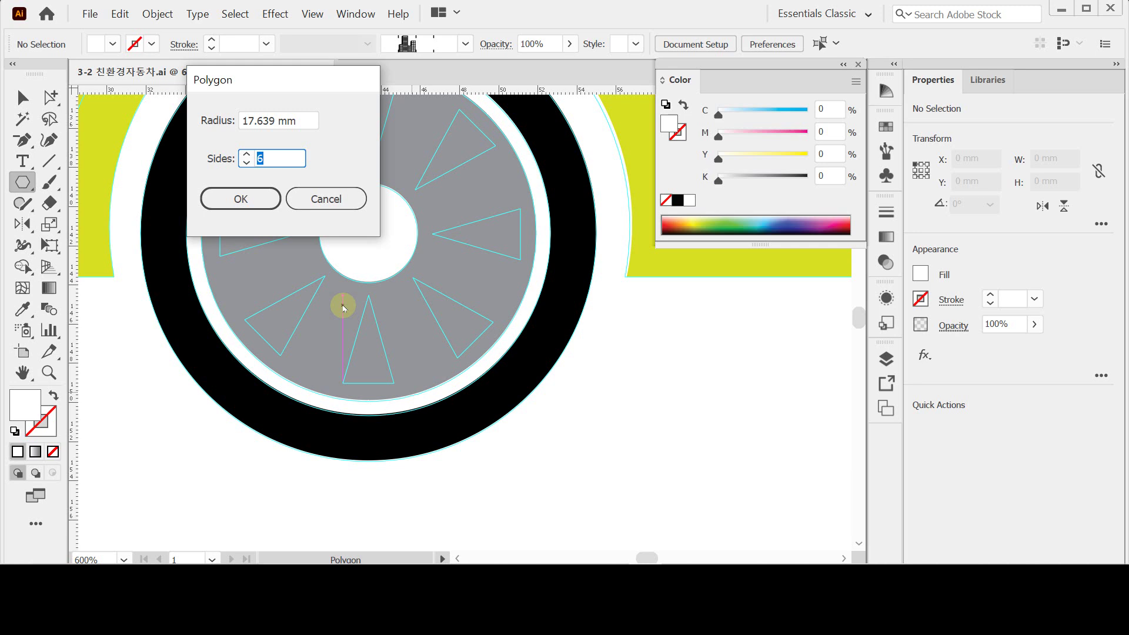
{"action": "key", "text": "shift+Tab"}
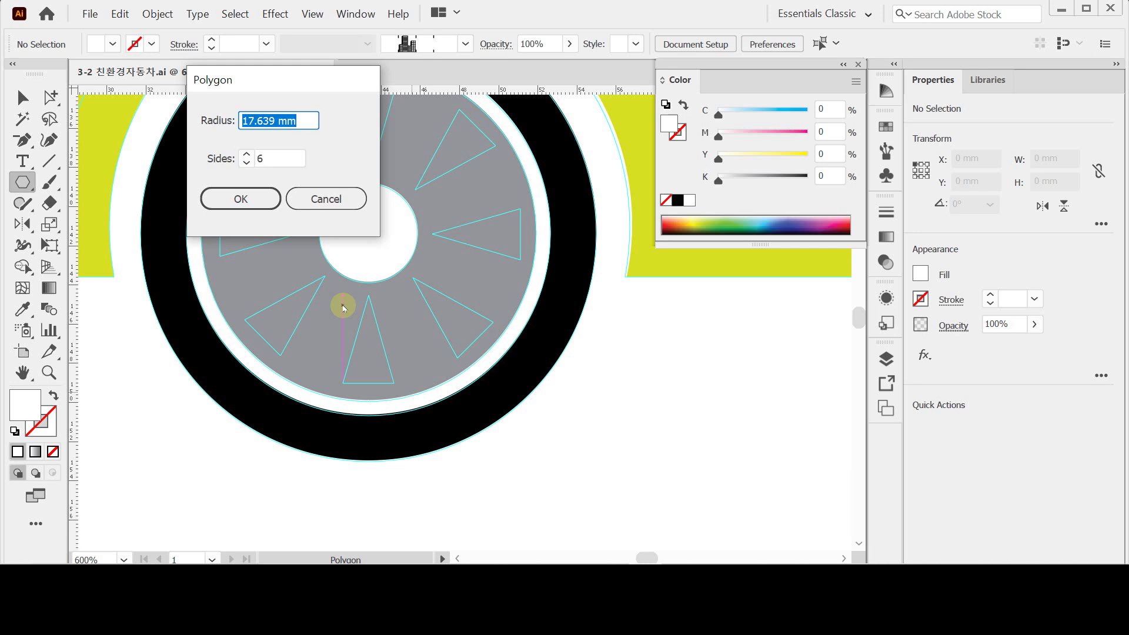
{"action": "type", "text": "3"}
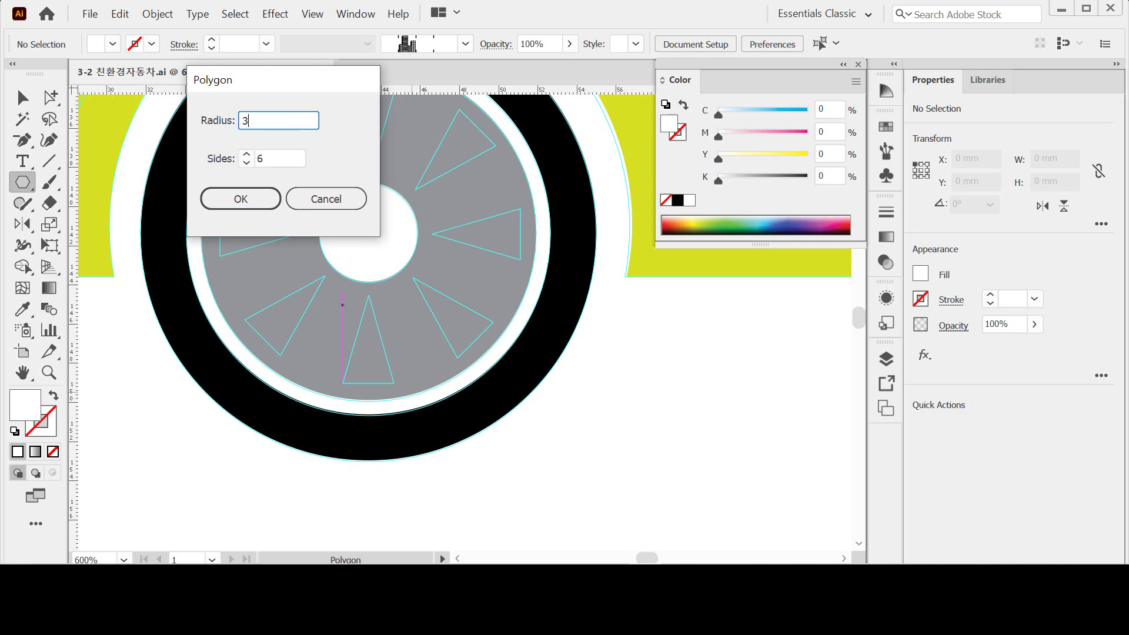
{"action": "key", "text": "Tab"}
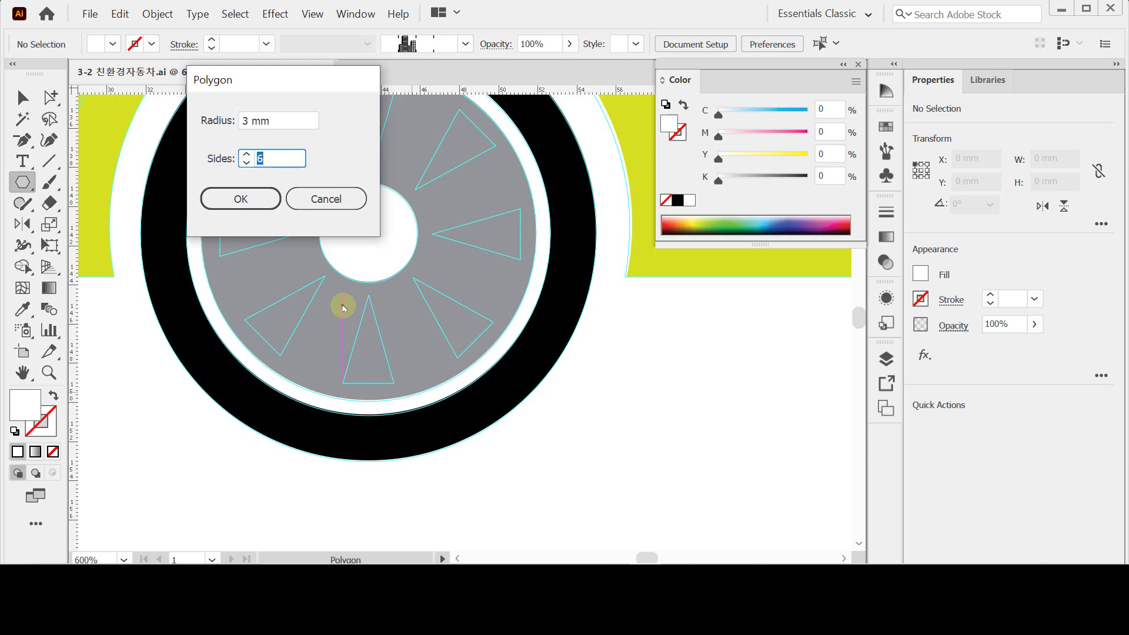
{"action": "type", "text": "3"}
{"action": "key", "text": "Return"}
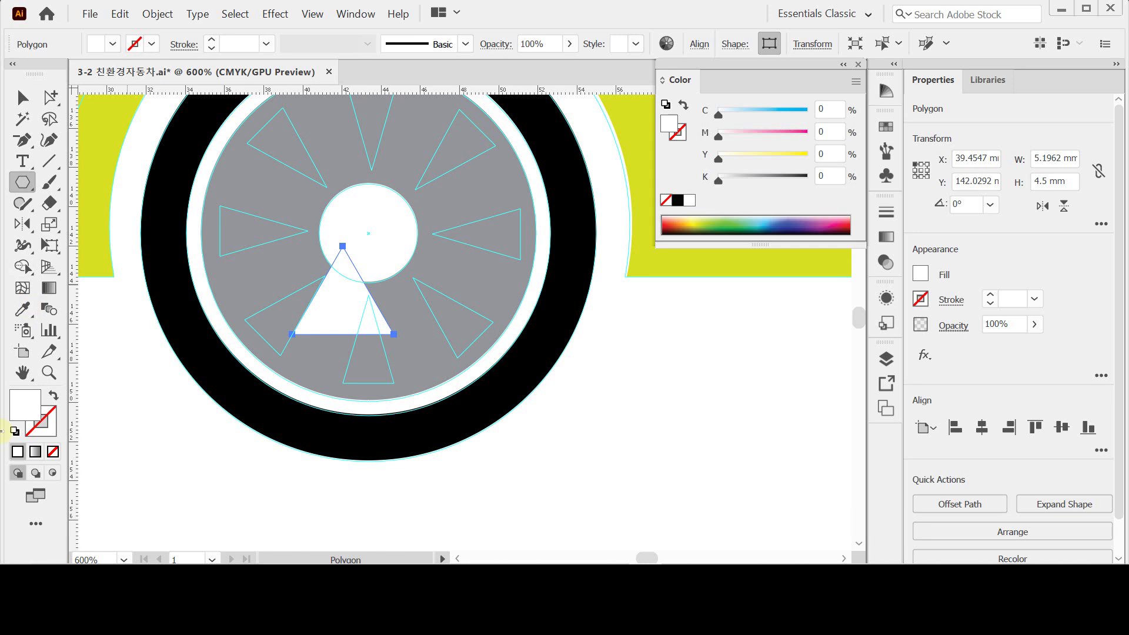
Give the triangle a black fill and no stroke, and move its tip and base onto the lowest spoke guide.
{"action": "left_click", "coordinate": [15, 433]}
{"action": "left_click", "coordinate": [54, 395]}
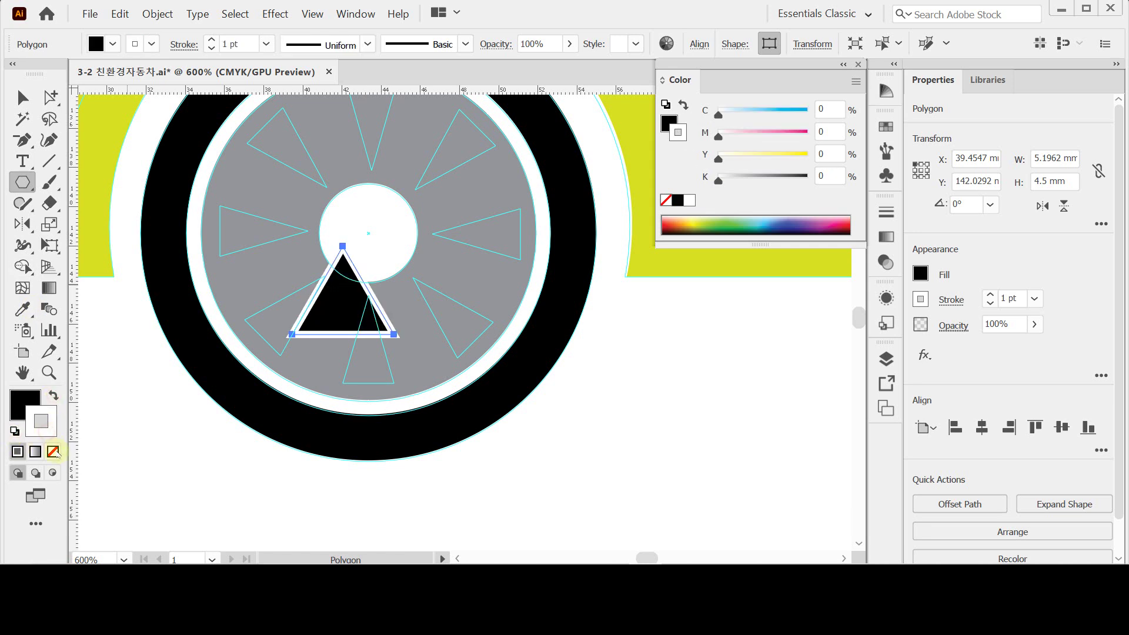
{"action": "left_click_drag", "start_coordinate": [330, 316], "coordinate": [374, 348]}
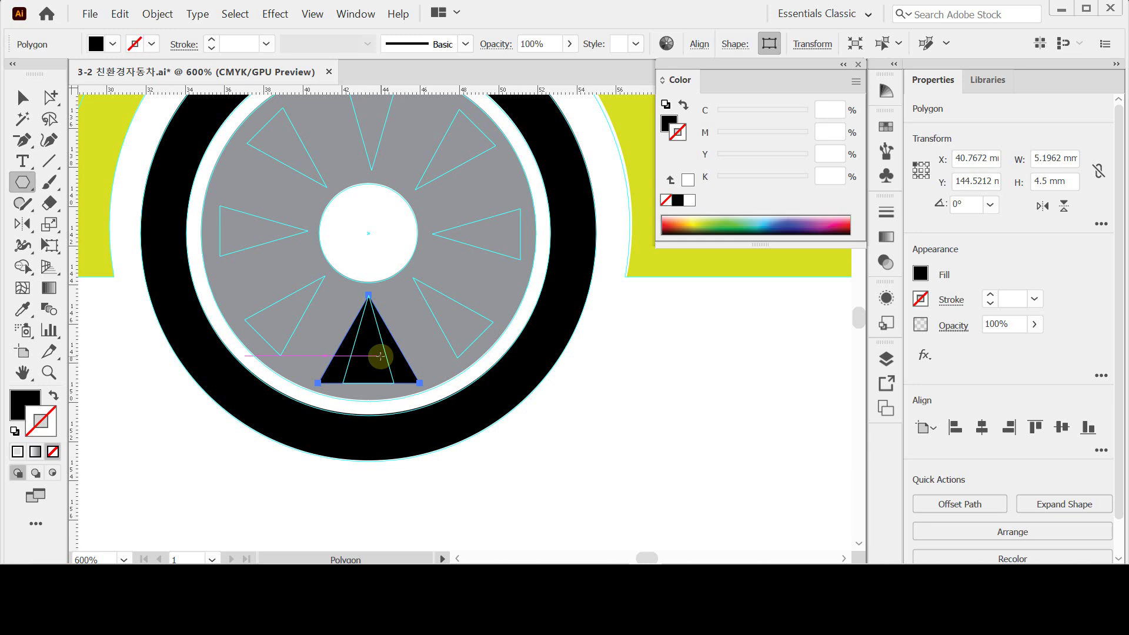
Try scaling the black triangle non-uniformly to 50% horizontal and 100% vertical, and undo the scaling.
{"action": "key", "text": "ctrl"}
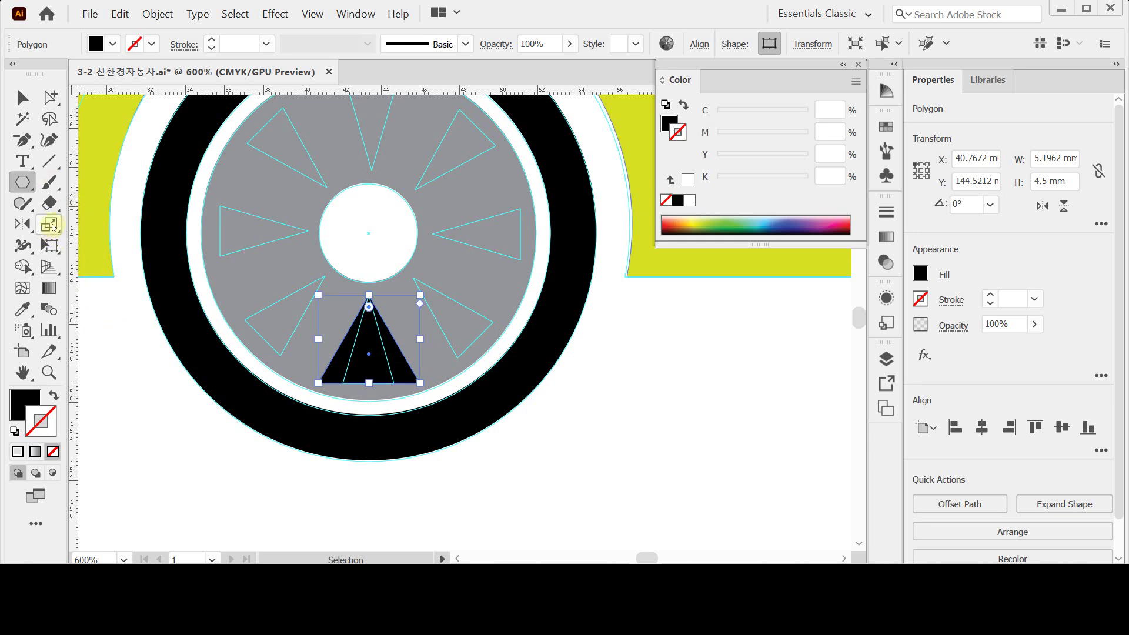
{"action": "double_click", "coordinate": [50, 224]}
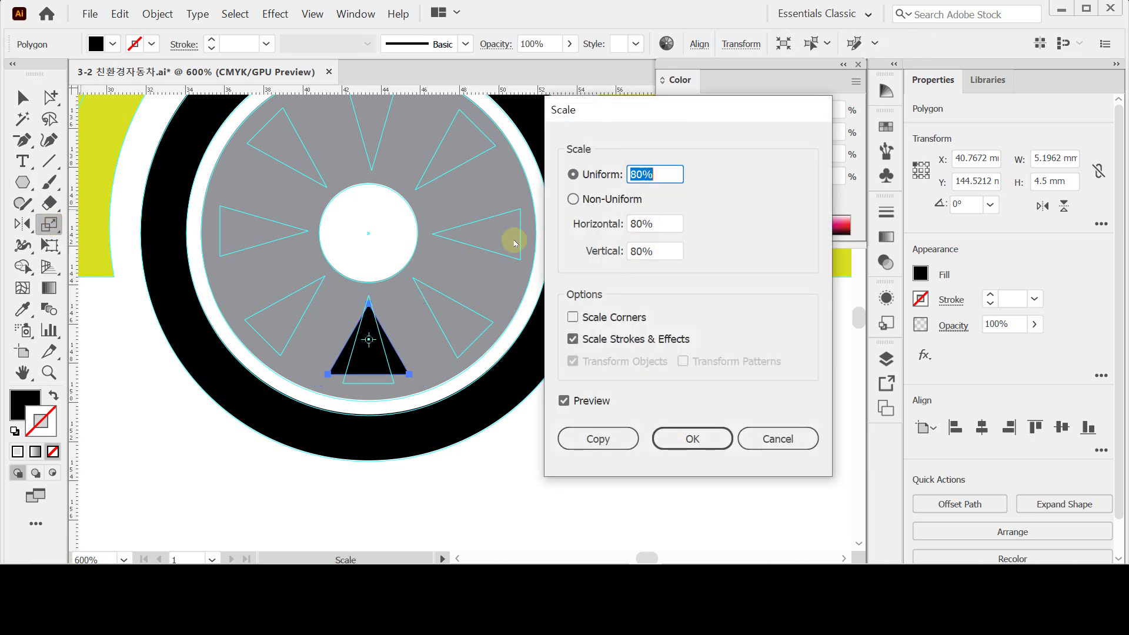
{"action": "left_click_drag", "start_coordinate": [590, 109], "coordinate": [562, 162]}
{"action": "left_click", "coordinate": [565, 252]}
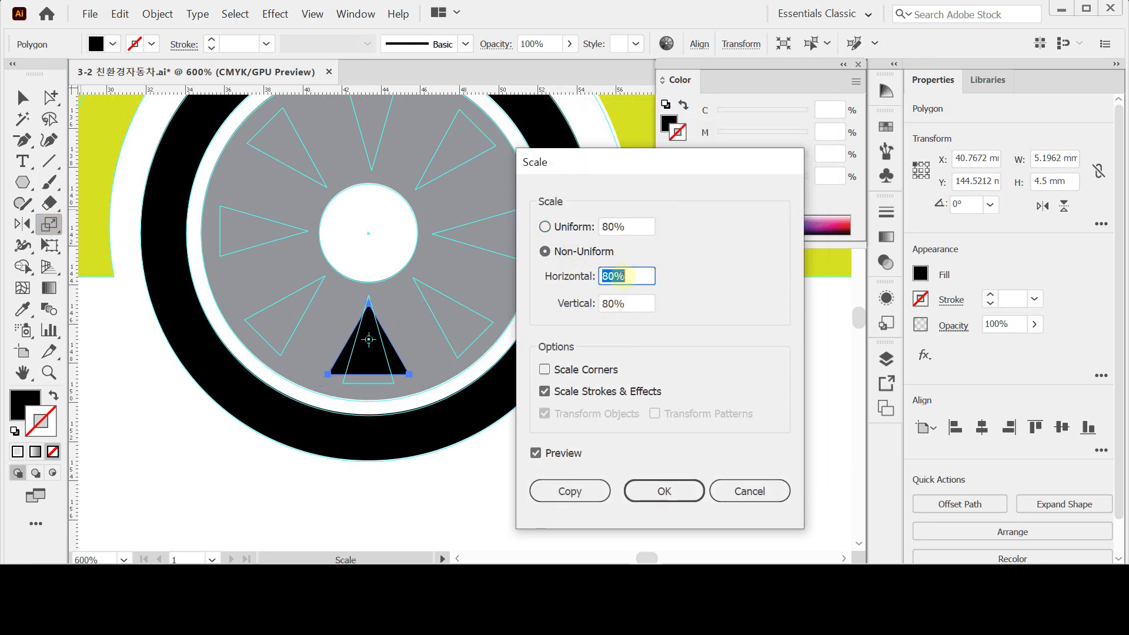
{"action": "type", "text": "50"}
{"action": "key", "text": "Tab"}
{"action": "type", "text": "100"}
{"action": "left_click", "coordinate": [628, 279]}
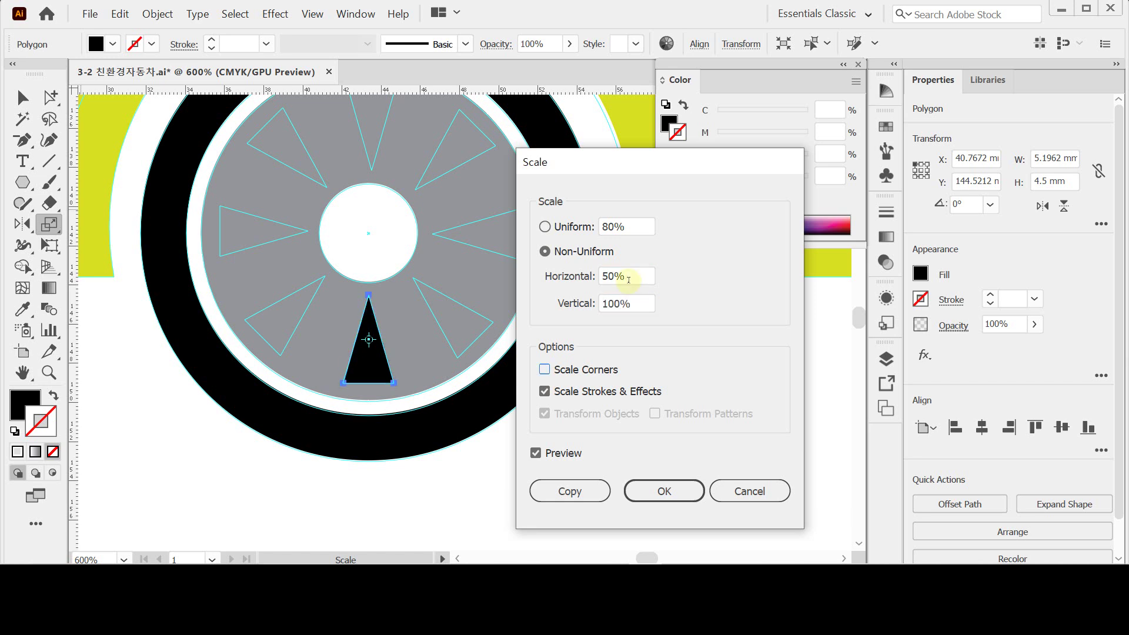
{"action": "left_click", "coordinate": [649, 491]}
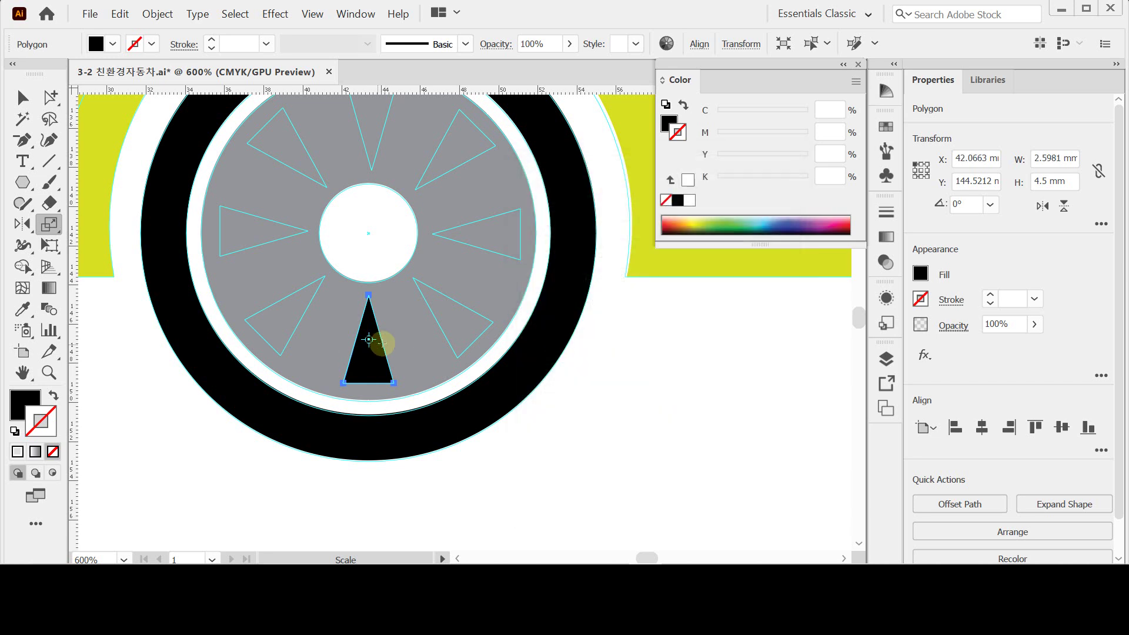
{"action": "key", "text": "ctrl"}
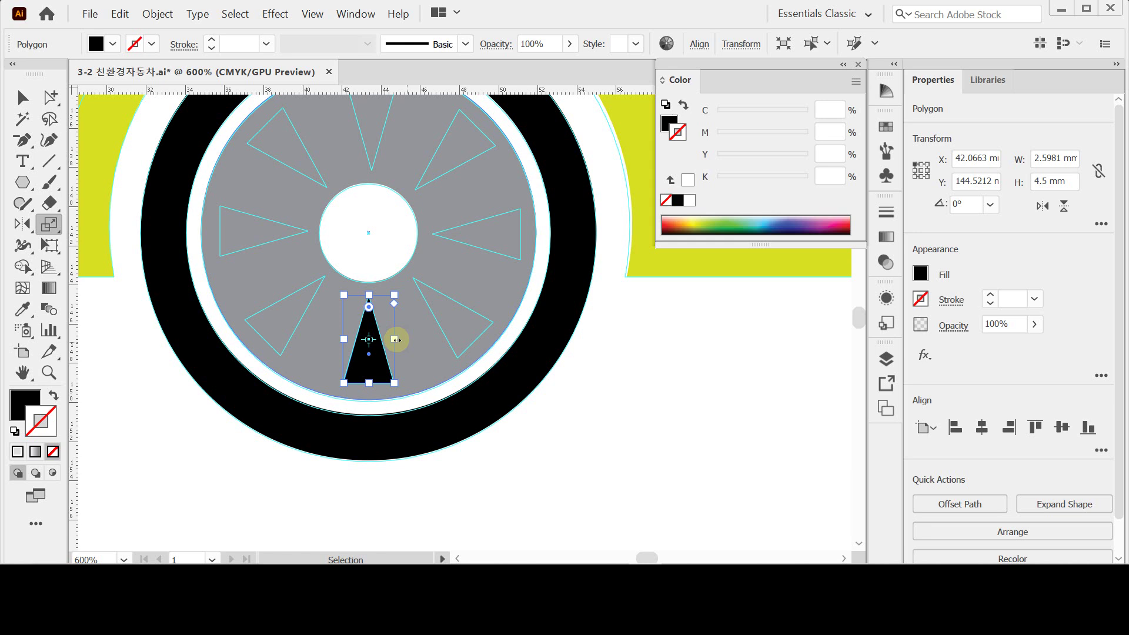
{"action": "key", "text": "ctrl+z"}
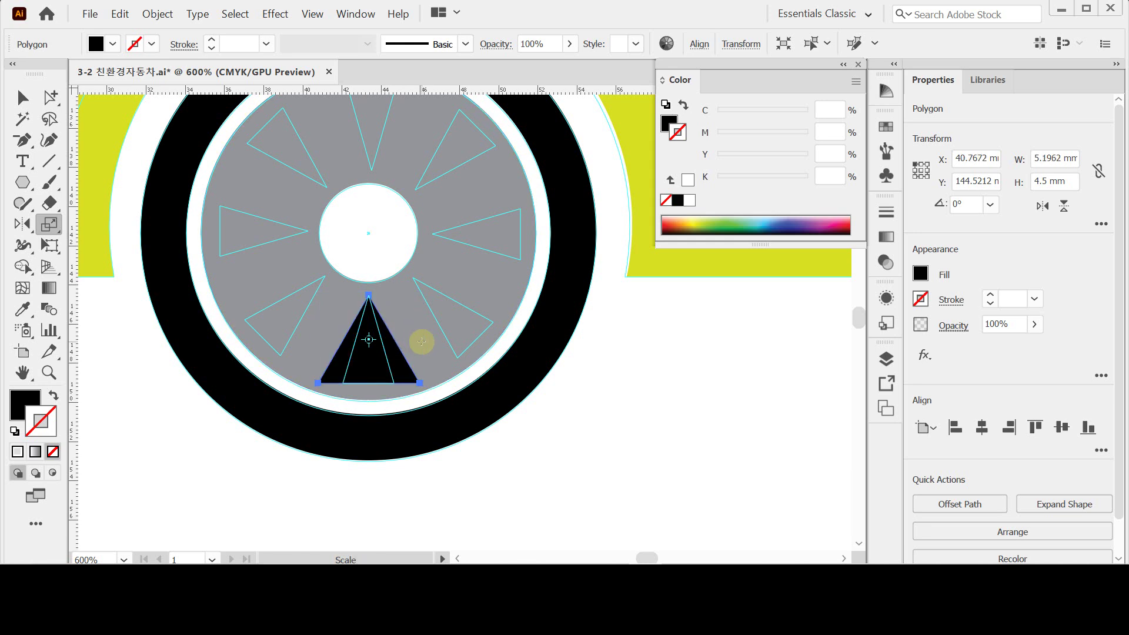
Try narrowing the triangle freehand to about 2.9 mm wide, and undo the resize.
{"action": "key", "text": "ctrl"}
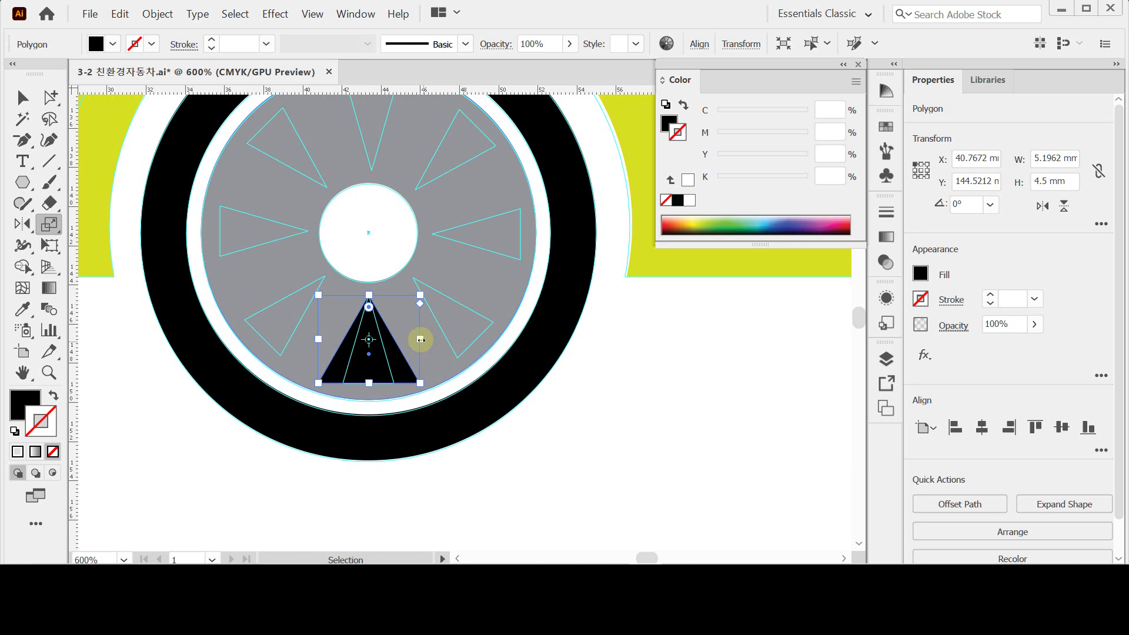
{"action": "left_click_drag", "start_coordinate": [421, 340], "coordinate": [370, 339]}
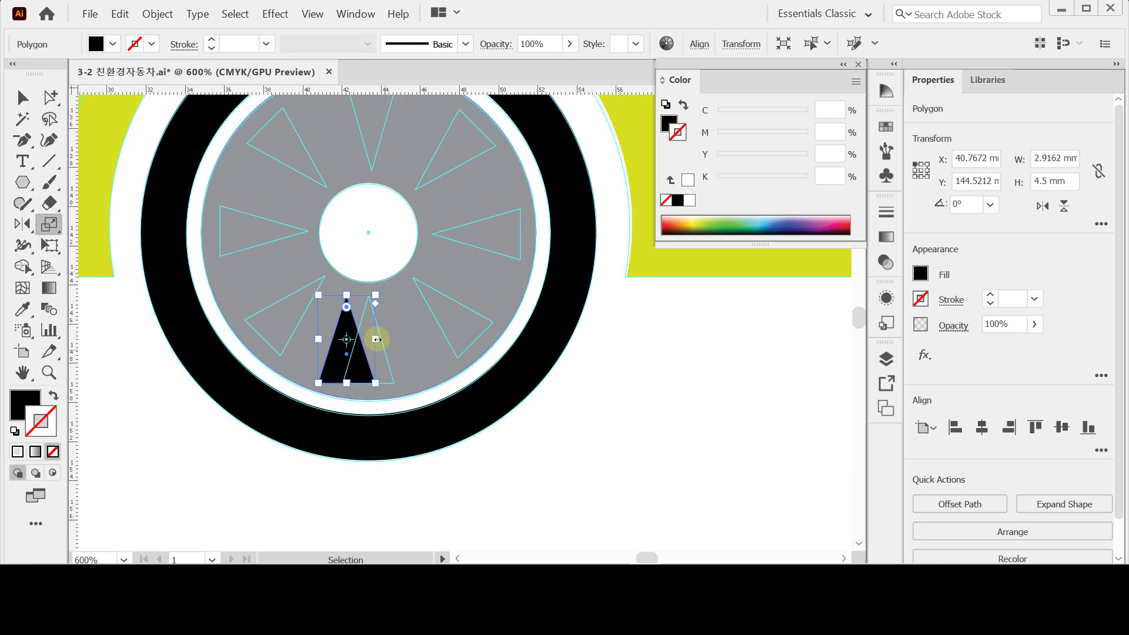
{"action": "key", "text": "ctrl+z"}
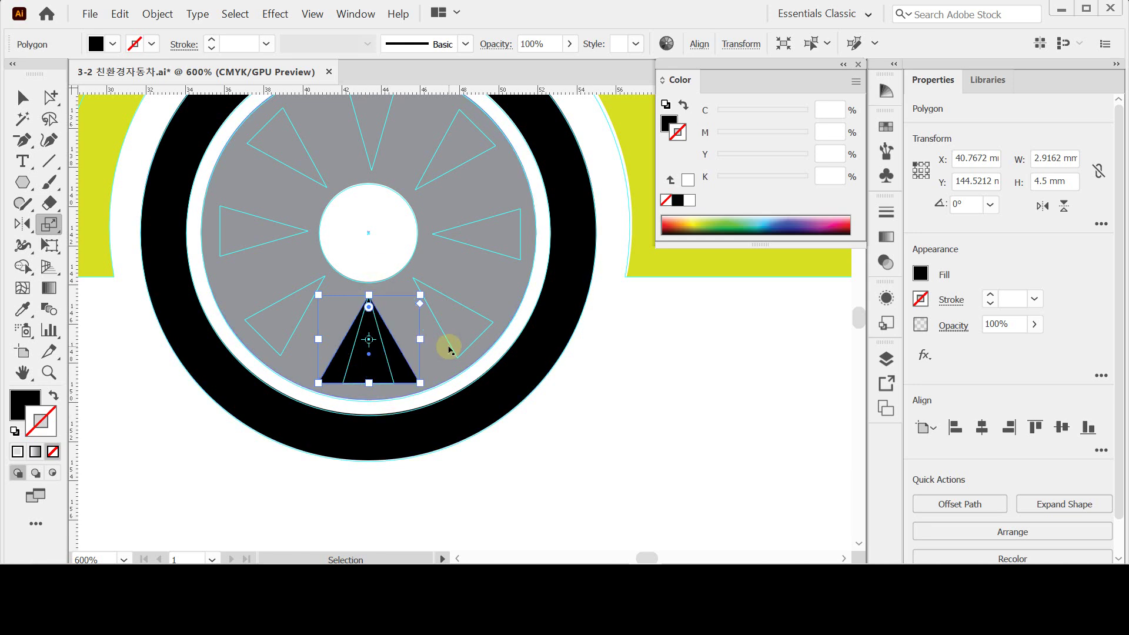
Scale the black triangle non-uniformly to 50% horizontal and 100% vertical to fit the lowest spoke guide.
{"action": "double_click", "coordinate": [49, 224]}
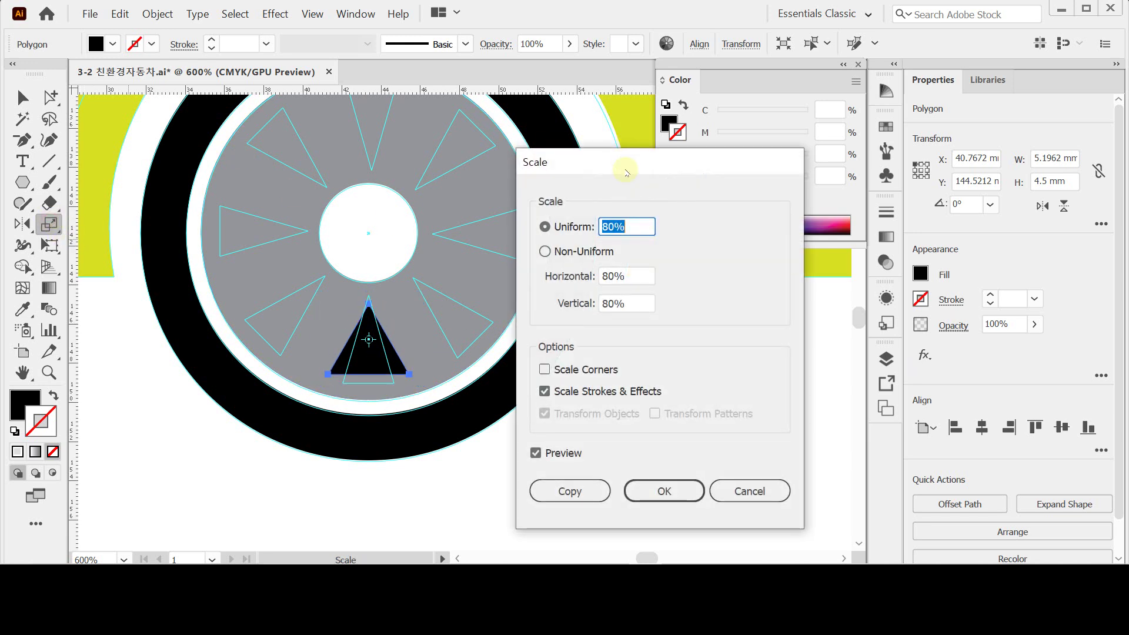
{"action": "left_click", "coordinate": [588, 279]}
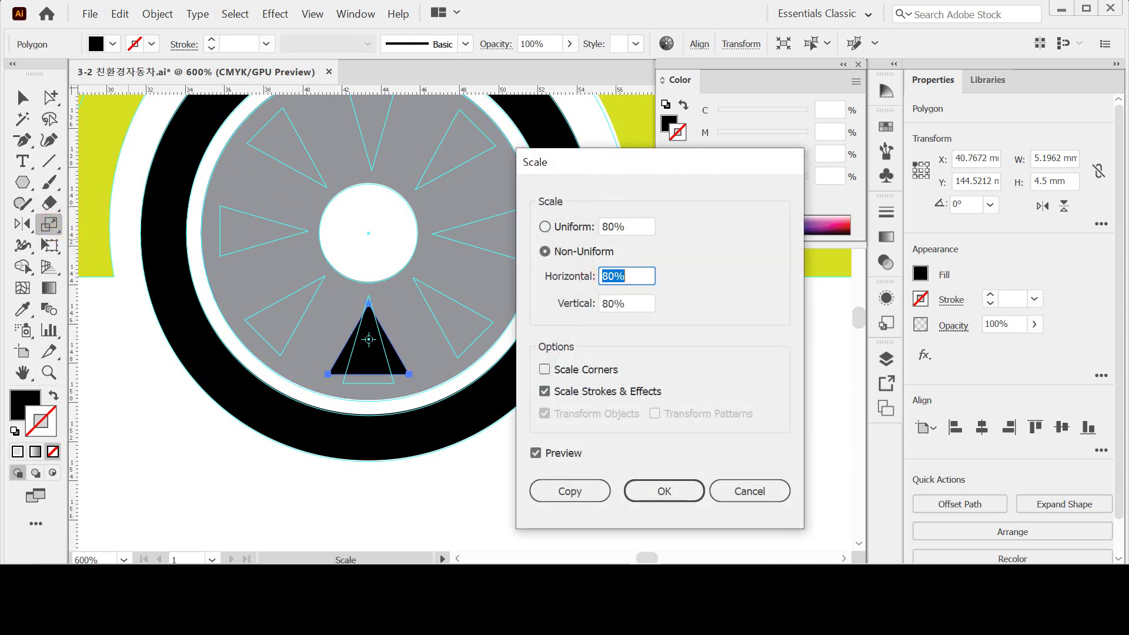
{"action": "type", "text": "50"}
{"action": "key", "text": "Tab"}
{"action": "type", "text": "100"}
{"action": "key", "text": "Return"}
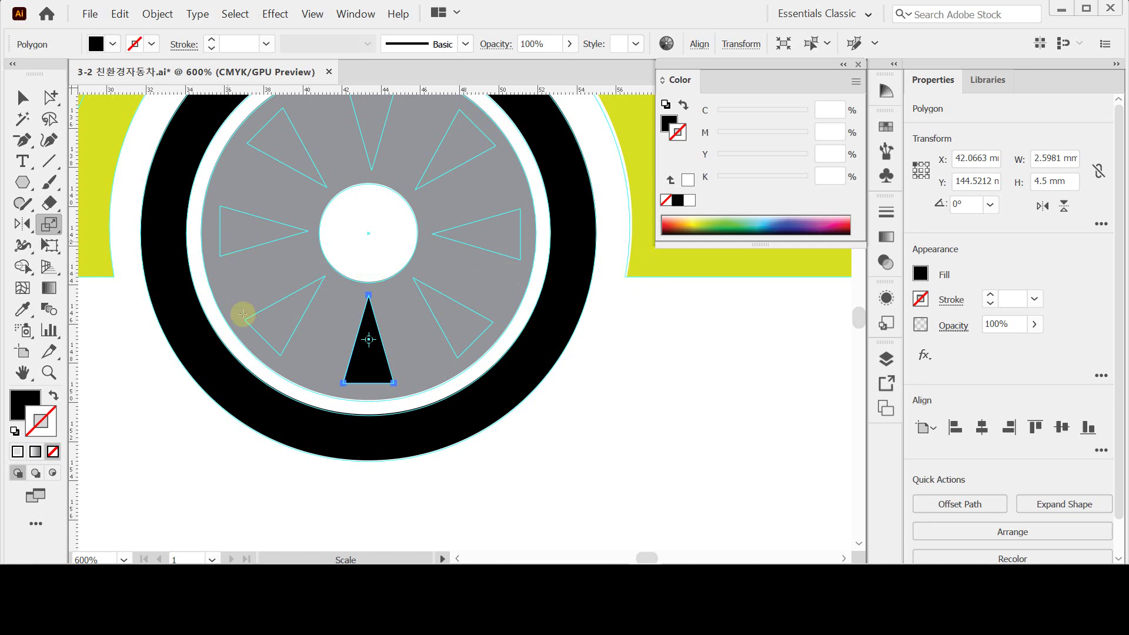
Align the black triangle and the rear wheel's circles on their horizontal centre, and clear the selection.
{"action": "key", "text": "v"}
{"action": "left_click", "coordinate": [420, 274], "text": "ctrl+shift"}
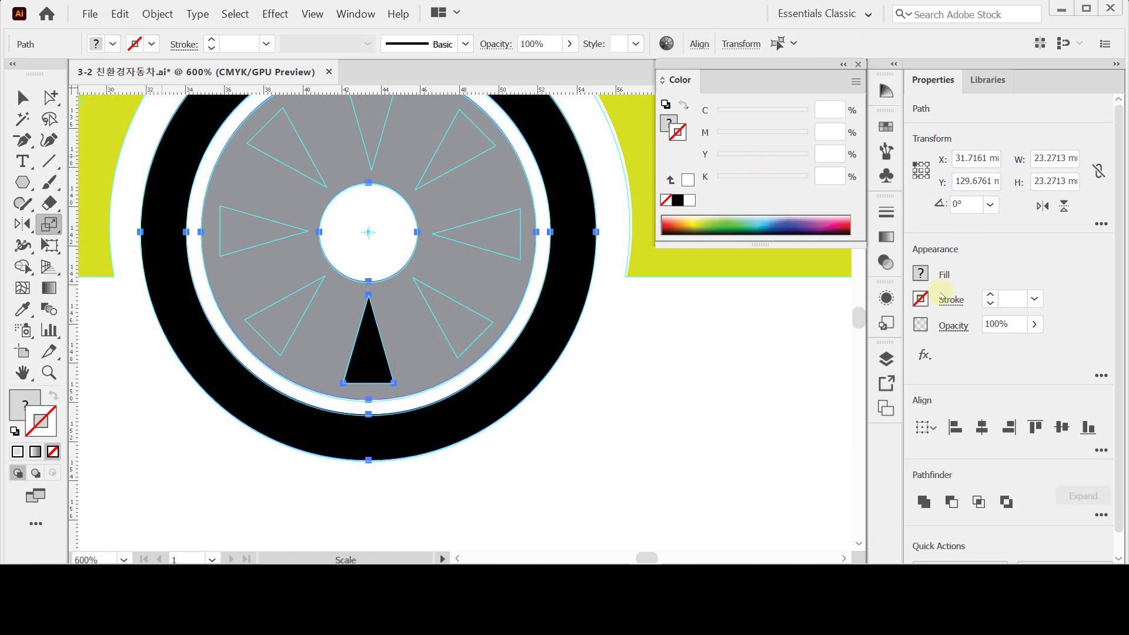
{"action": "left_click", "coordinate": [981, 428]}
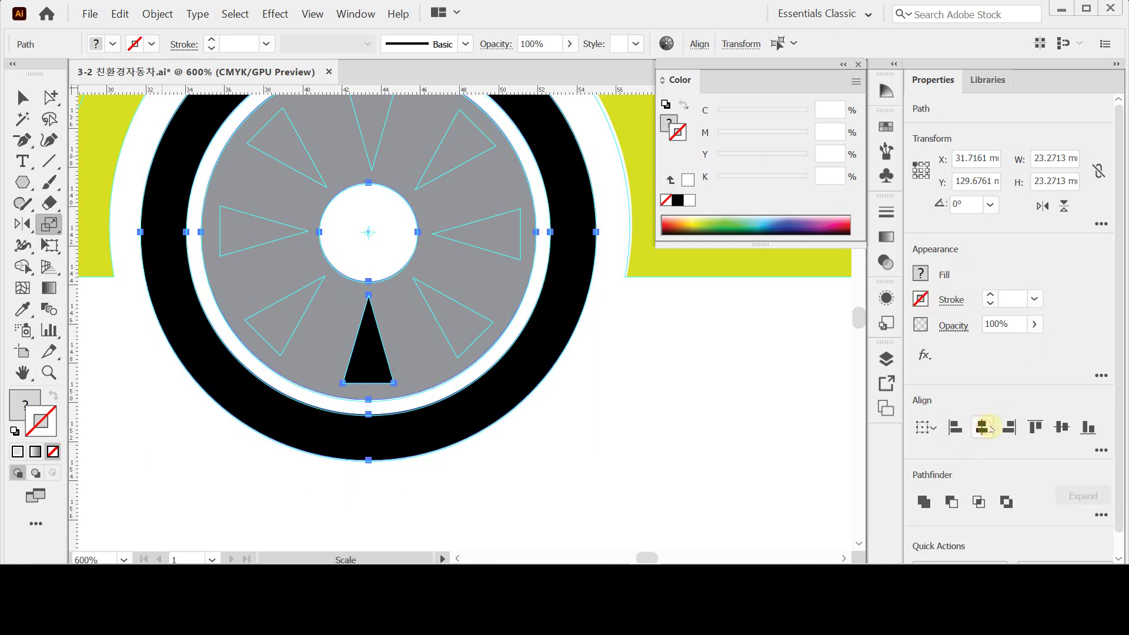
{"action": "left_click", "coordinate": [550, 475]}
Make a copy of the black triangle rotated 45° about the rear wheel's centre.
{"action": "left_click", "coordinate": [380, 371], "text": "ctrl"}
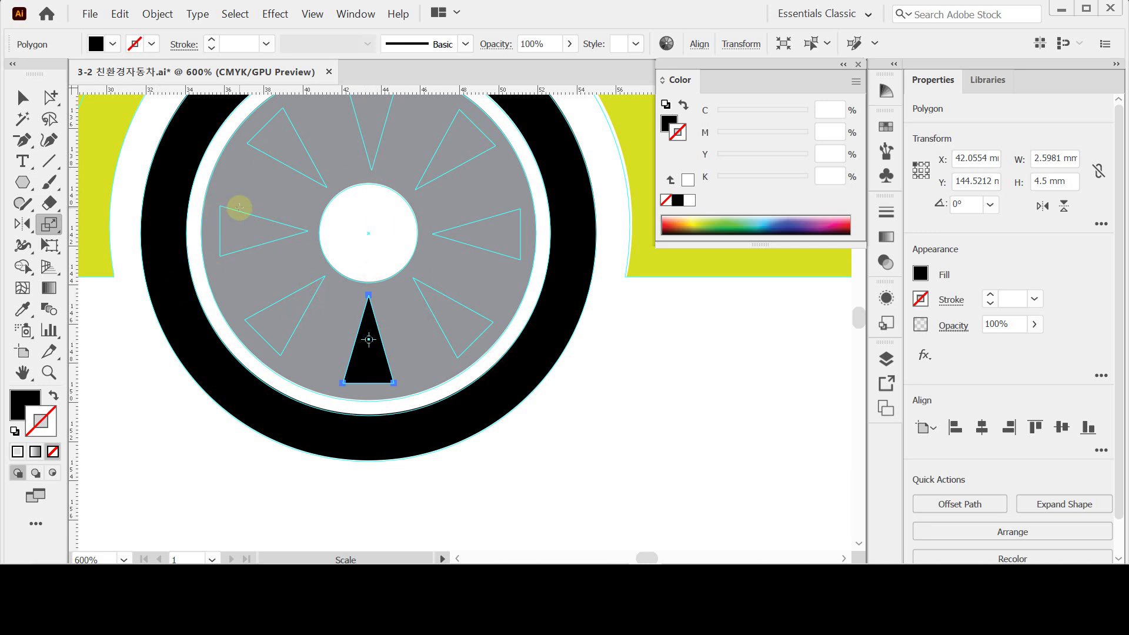
{"action": "left_click_drag", "start_coordinate": [22, 224], "coordinate": [77, 226]}
{"action": "left_click_drag", "start_coordinate": [267, 227], "coordinate": [269, 312]}
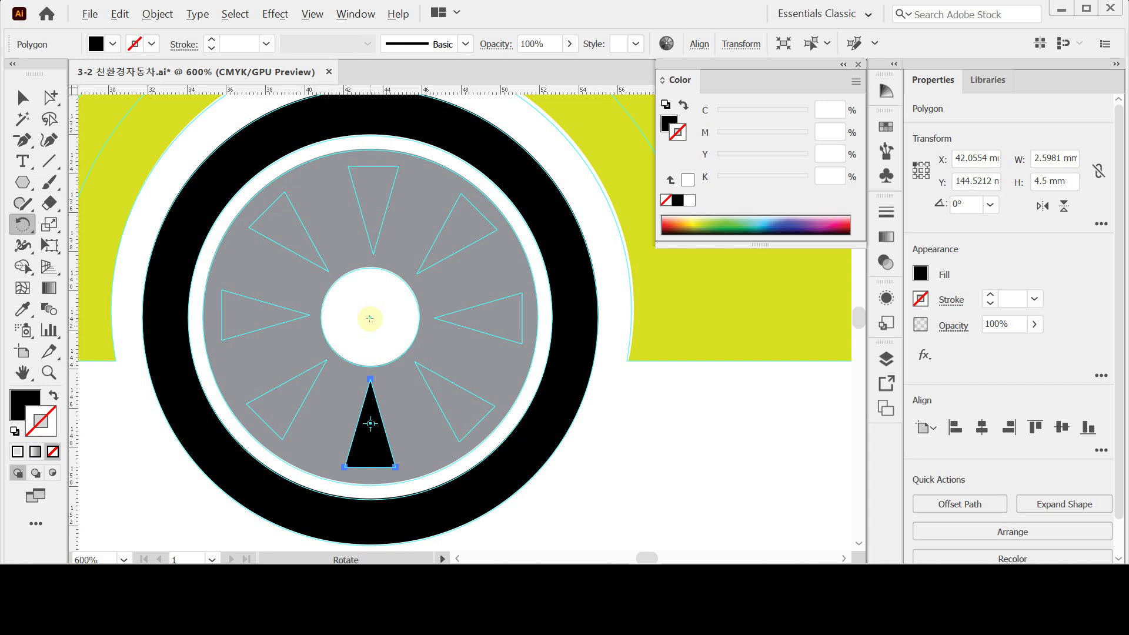
{"action": "left_click", "coordinate": [370, 319], "text": "alt"}
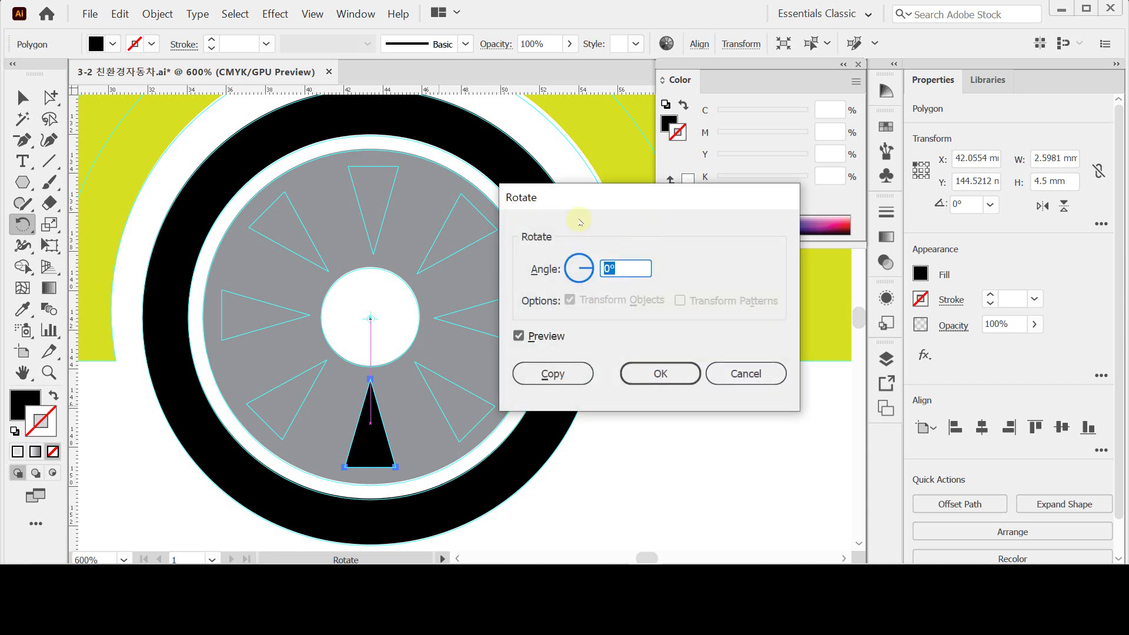
{"action": "type", "text": "45"}
{"action": "left_click", "coordinate": [553, 376]}
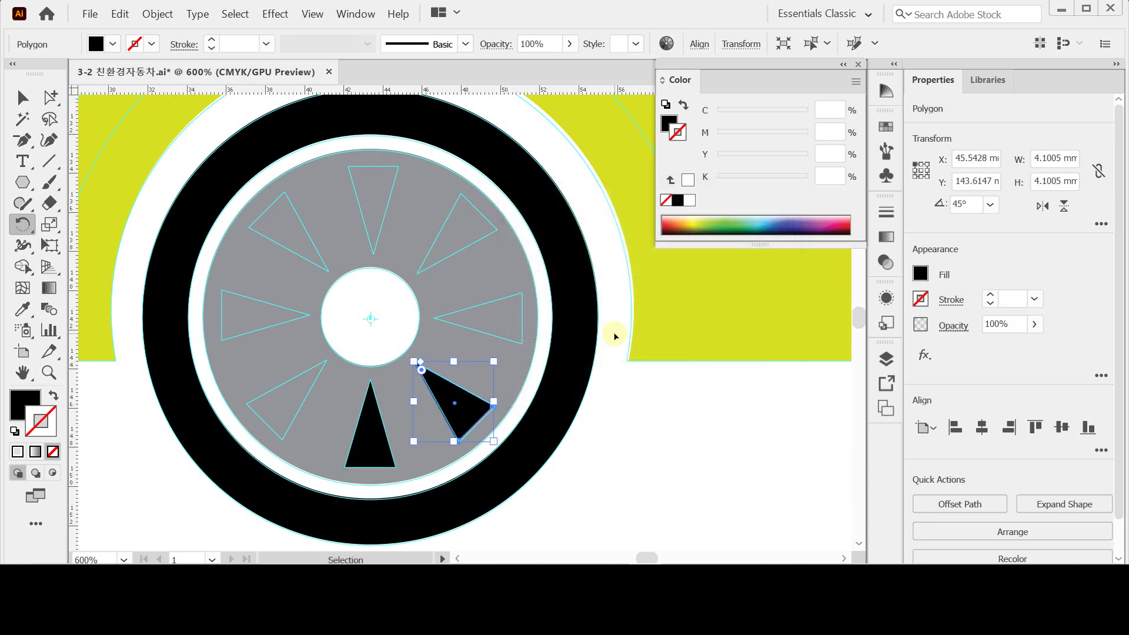
Repeat the rotated copy around the hub until all eight spoke guides hold a black triangle.
{"action": "key", "text": "ctrl+d"}
{"action": "key", "text": "ctrl+d"}
{"action": "key", "text": "ctrl+d"}
{"action": "key", "text": "ctrl+d"}
{"action": "key", "text": "ctrl+d"}
{"action": "key", "text": "ctrl+d"}
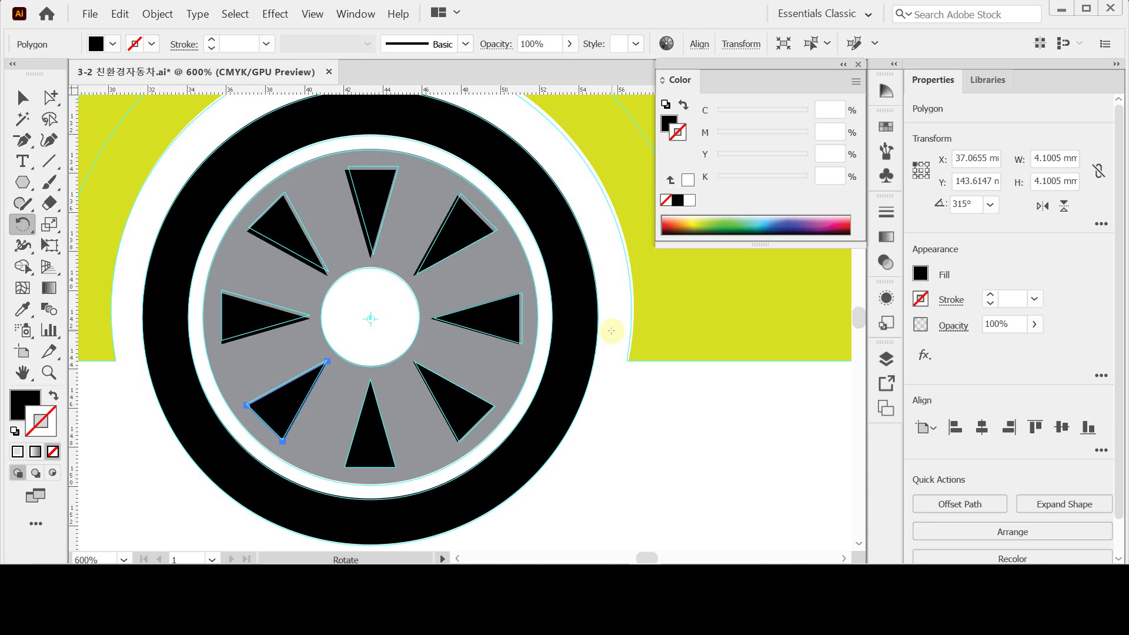
Draw a circle about 34.8 mm across from the rear wheel's centre, give it a black stroke without fill, and nudge it right once.
{"action": "key", "text": "ctrl+shift+a"}
{"action": "key", "text": "ctrl+minus"}
{"action": "left_click_drag", "start_coordinate": [429, 182], "coordinate": [467, 263]}
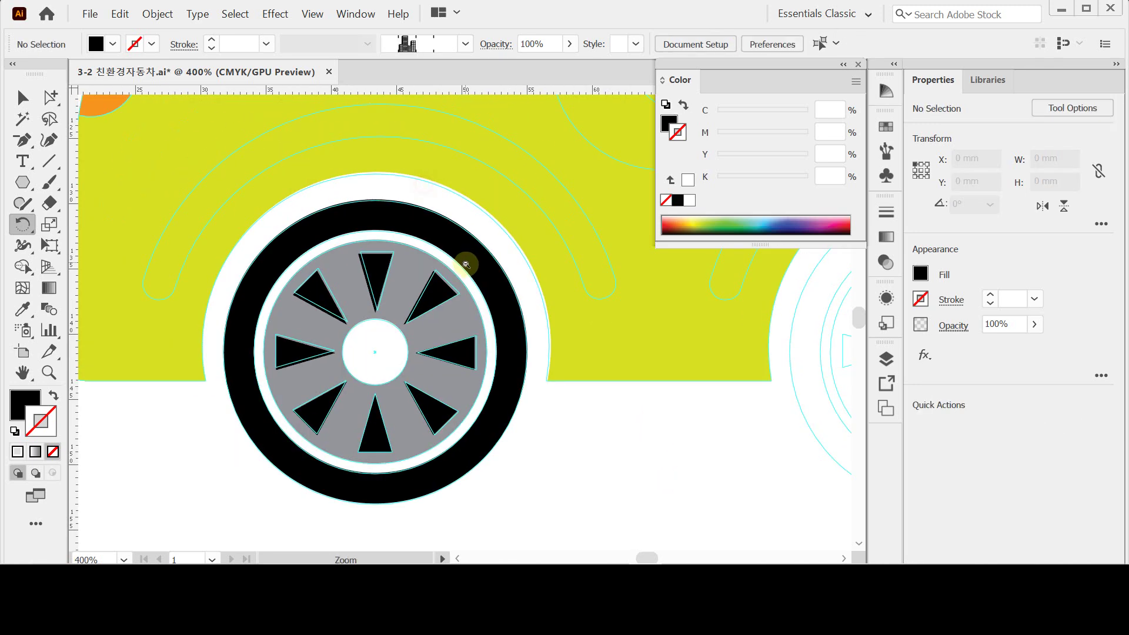
{"action": "key", "text": "ctrl+minus"}
{"action": "scroll", "coordinate": [489, 288], "scroll_direction": "down", "scroll_amount": 2}
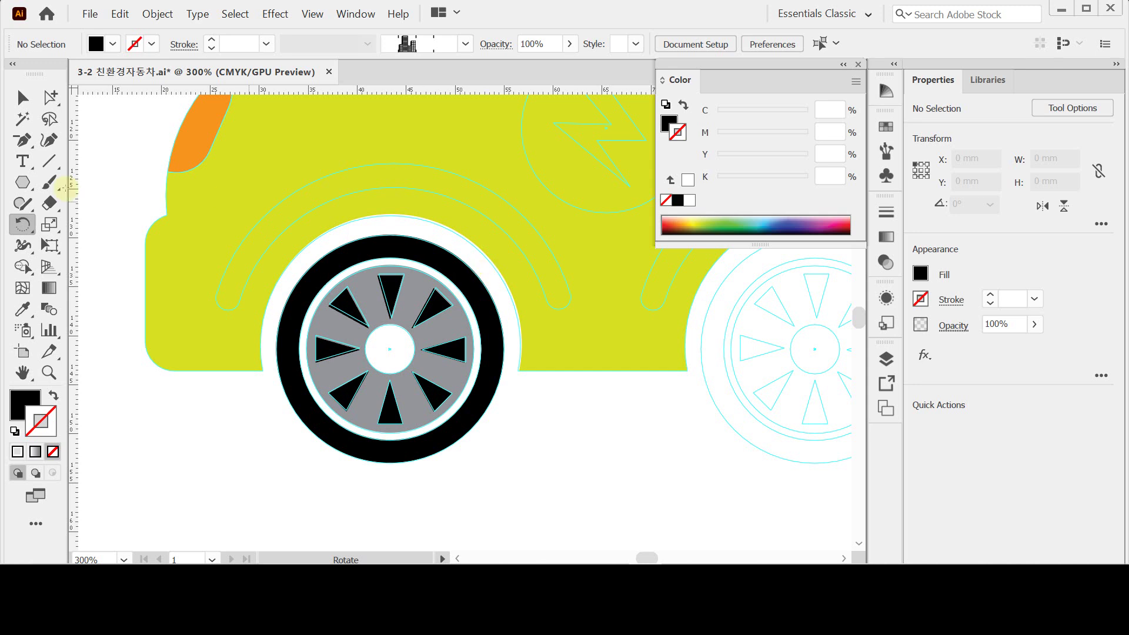
{"action": "left_click", "coordinate": [32, 186]}
{"action": "left_click_drag", "start_coordinate": [33, 186], "coordinate": [61, 224]}
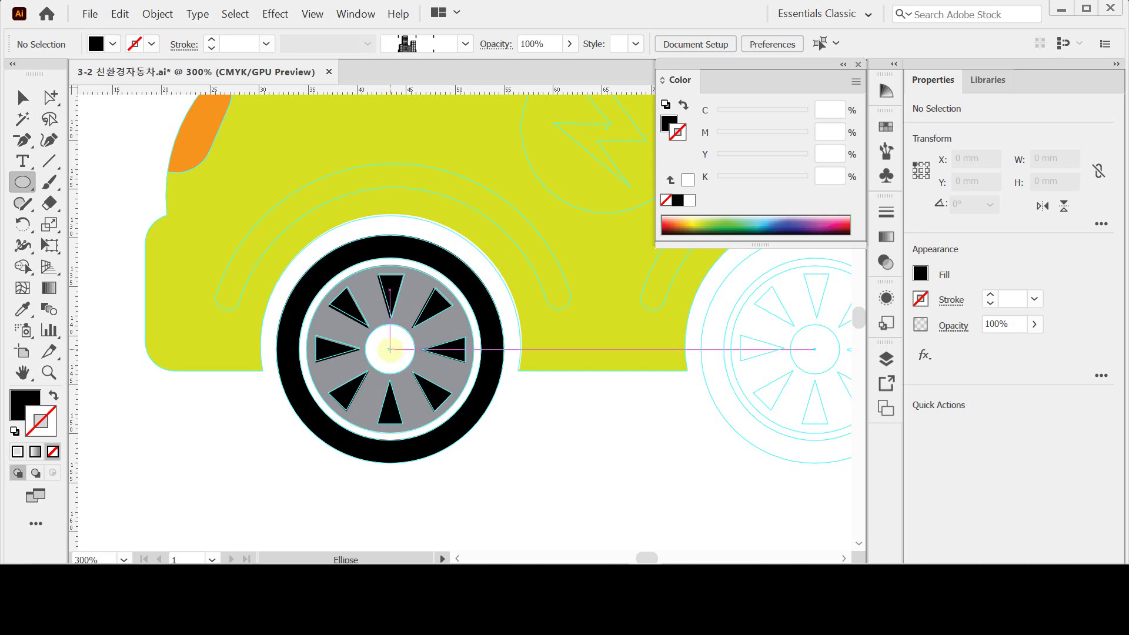
{"action": "left_click_drag", "start_coordinate": [390, 349], "coordinate": [560, 483]}
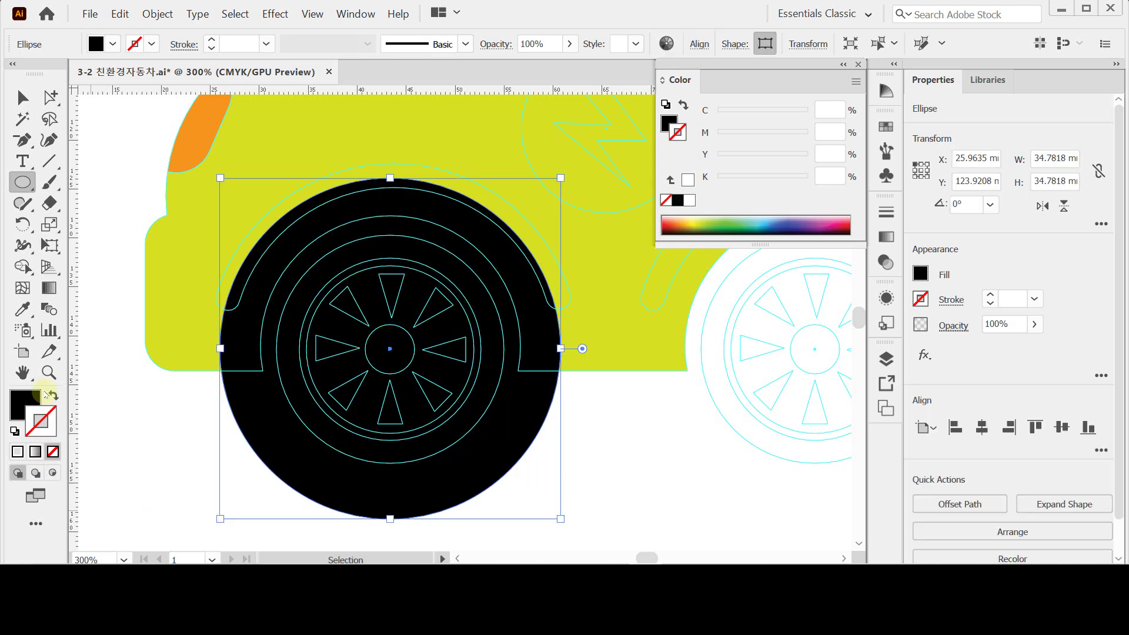
{"action": "left_click", "coordinate": [53, 394]}
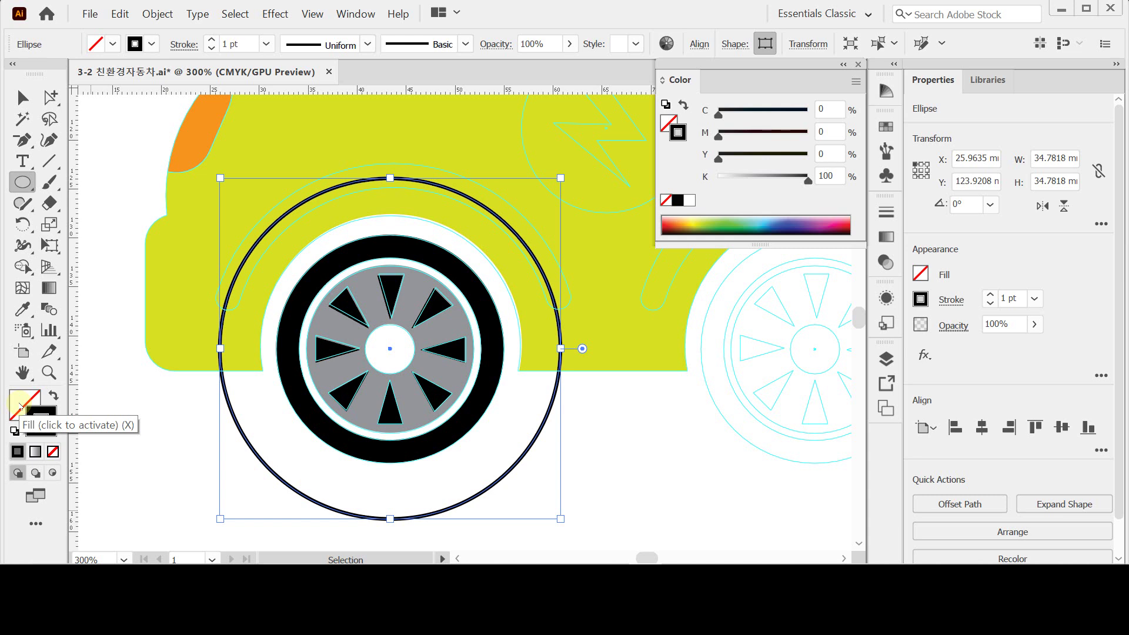
{"action": "key", "text": "Right"}
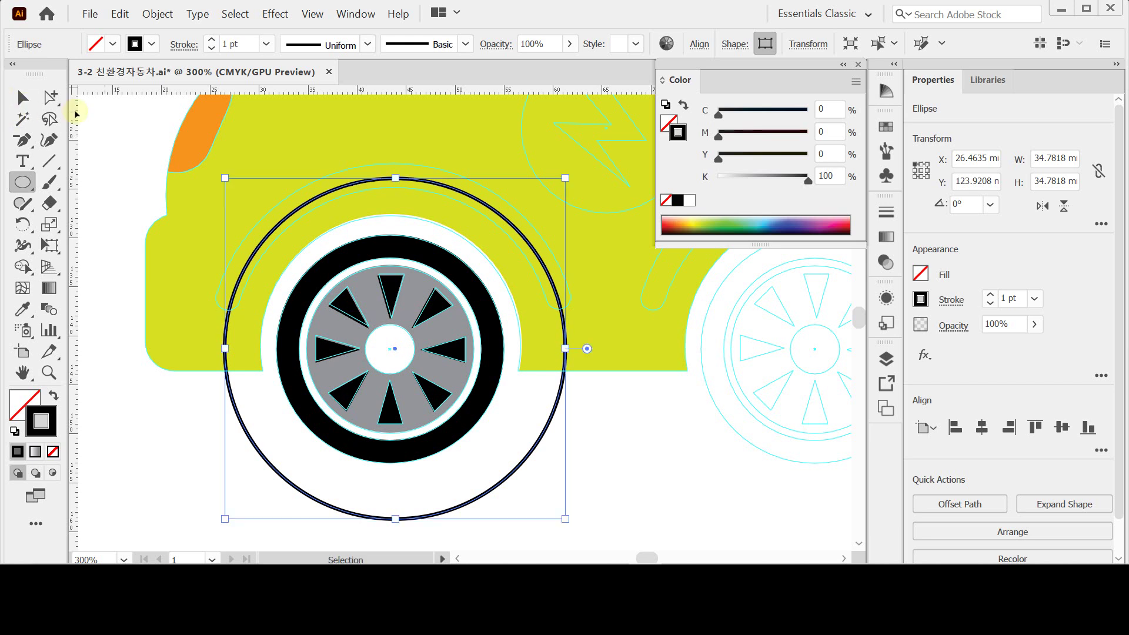
Try to reduce the large circle to an arch by deleting its lowest anchor point, and undo the deletion.
{"action": "left_click", "coordinate": [22, 97]}
{"action": "left_click", "coordinate": [52, 98]}
{"action": "left_click", "coordinate": [112, 98]}
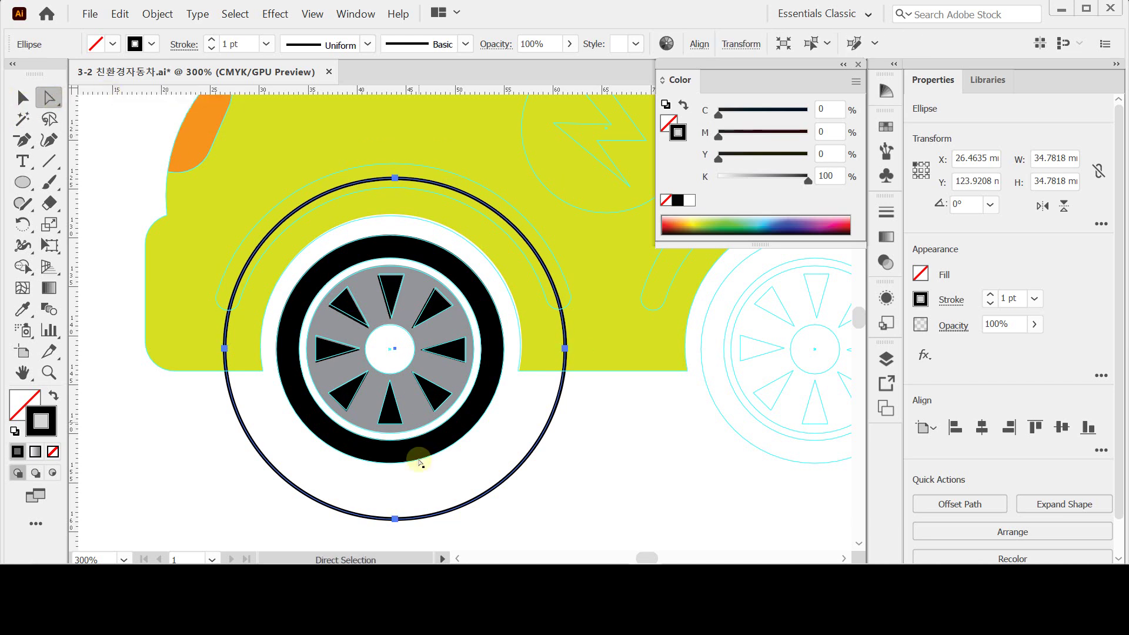
{"action": "left_click", "coordinate": [395, 519]}
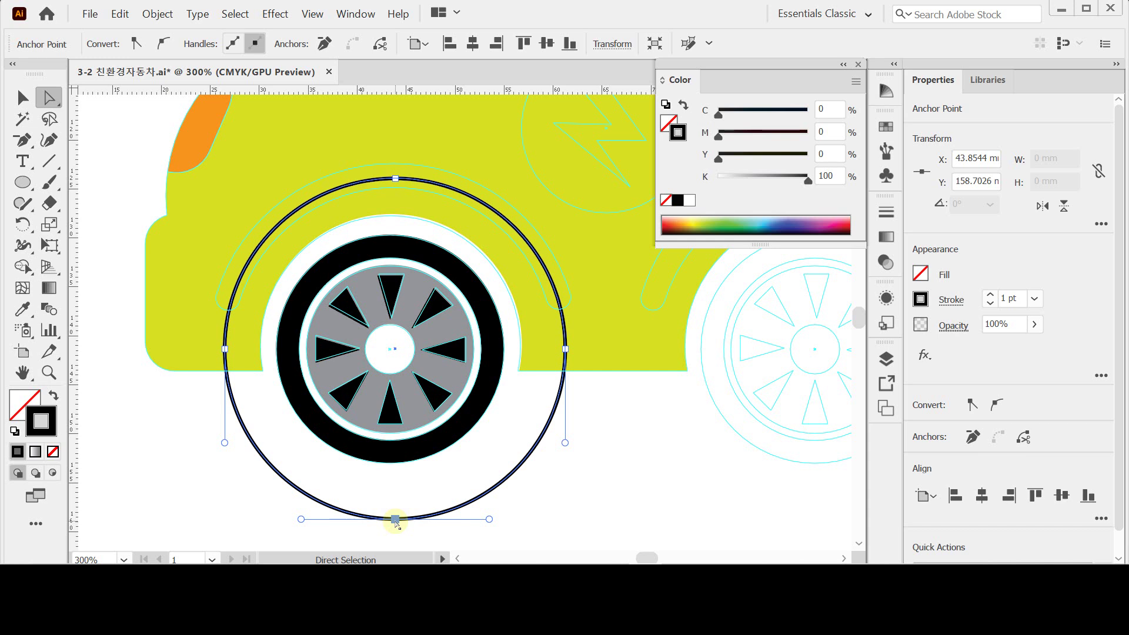
{"action": "key", "text": "Delete"}
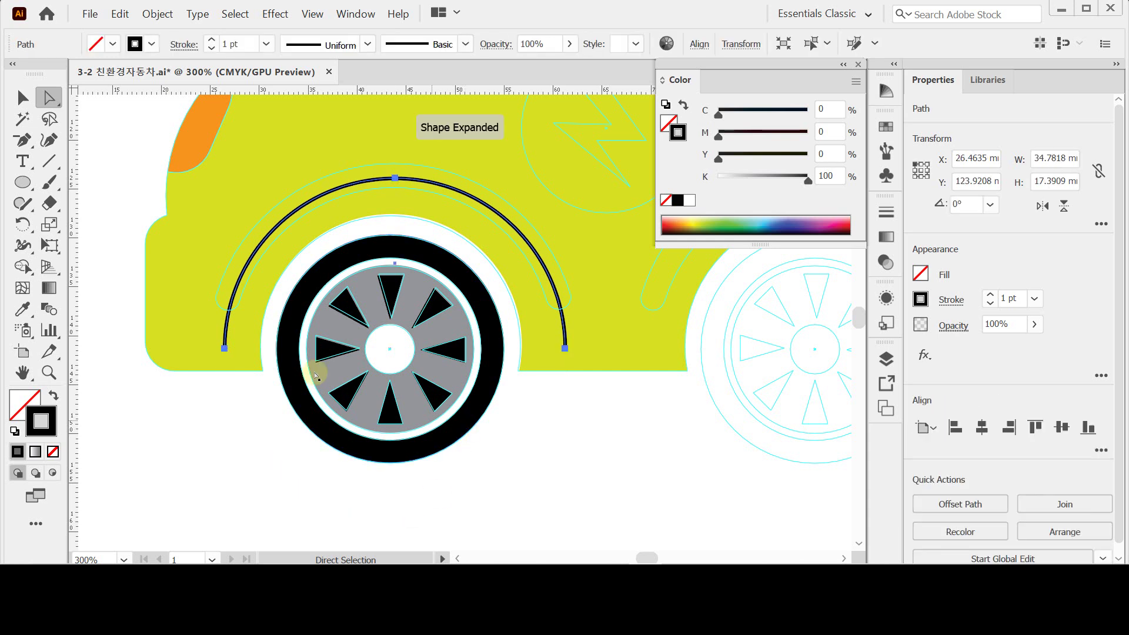
{"action": "key", "text": "ctrl+z"}
{"action": "key", "text": "ctrl+z"}
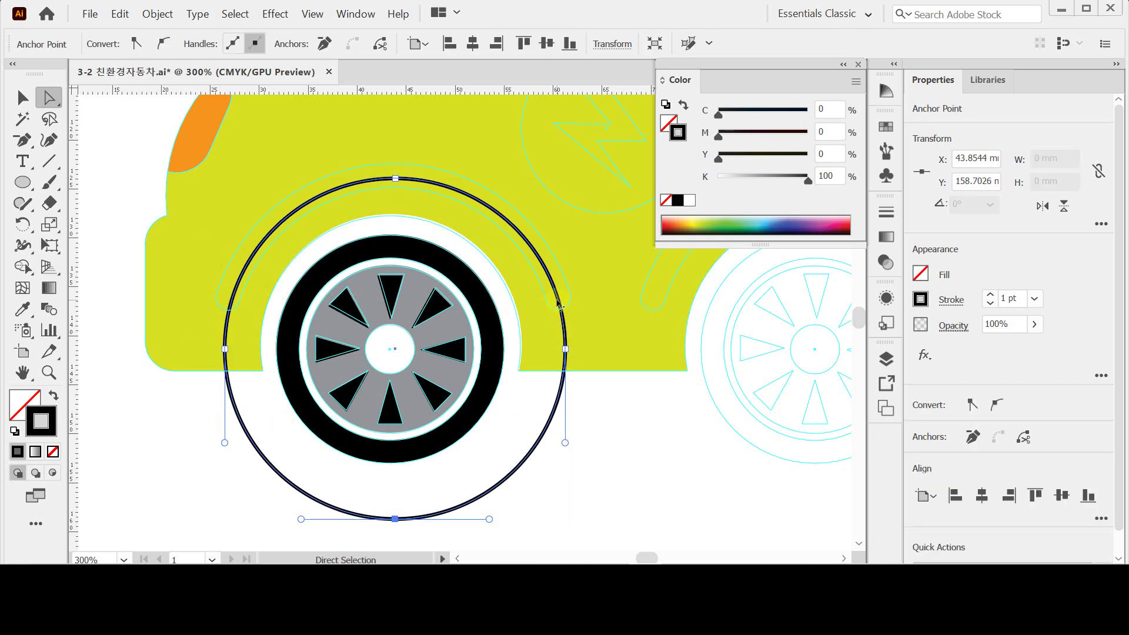
Cut the large circle with the Scissors tool at both ends of the rear fender guide and delete its lower part.
{"action": "left_click", "coordinate": [50, 204]}
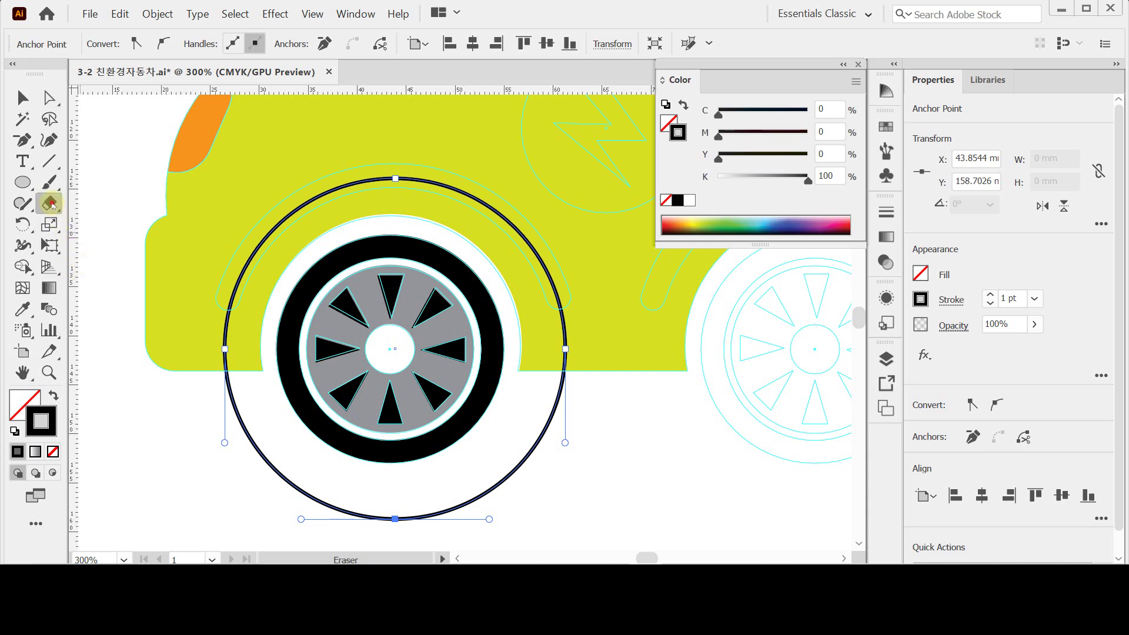
{"action": "left_click", "coordinate": [51, 203]}
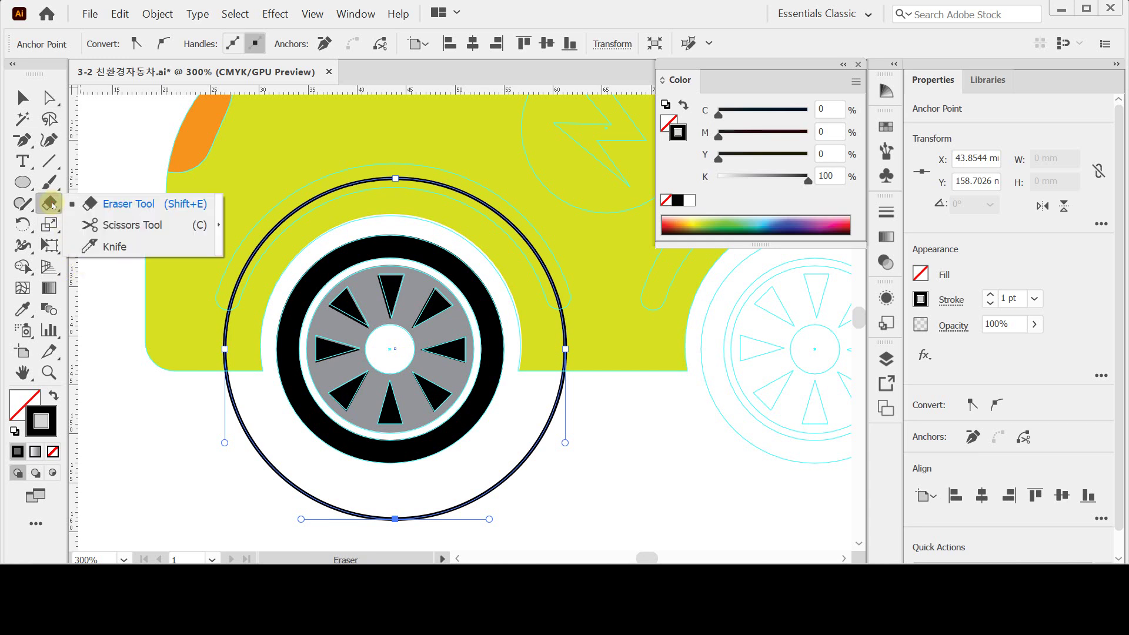
{"action": "left_click", "coordinate": [108, 227]}
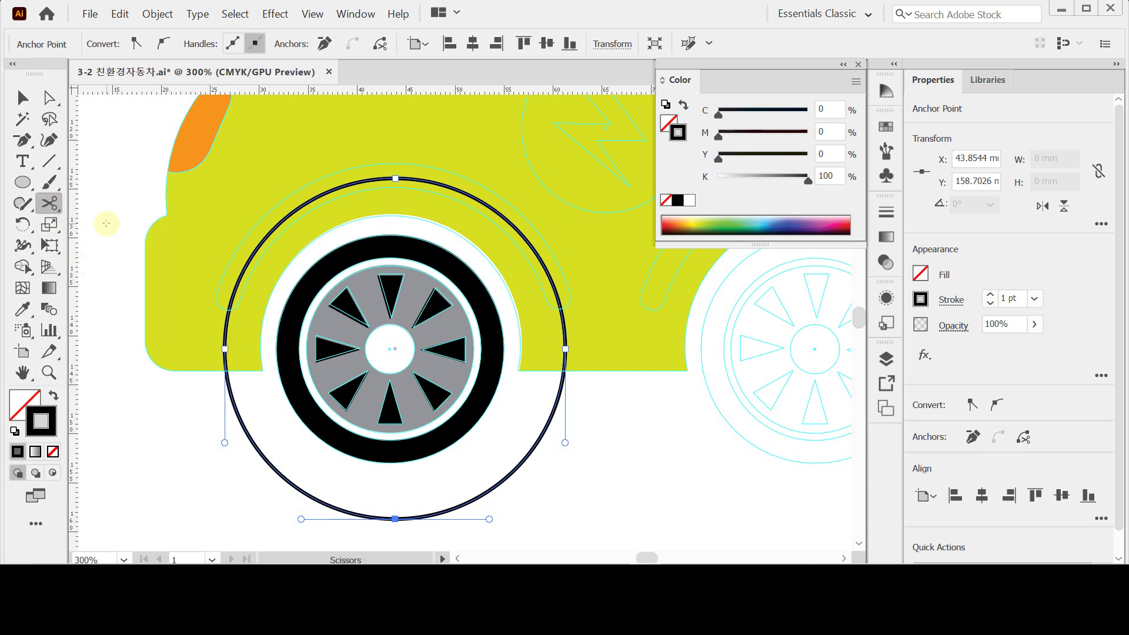
{"action": "left_click", "coordinate": [232, 299]}
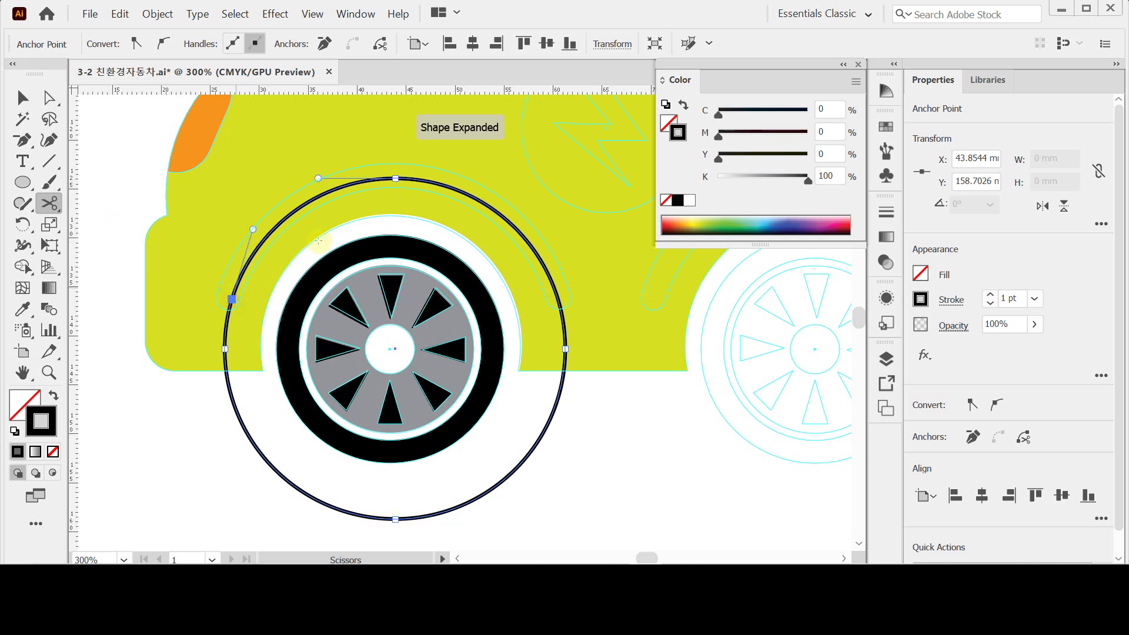
{"action": "left_click", "coordinate": [559, 301]}
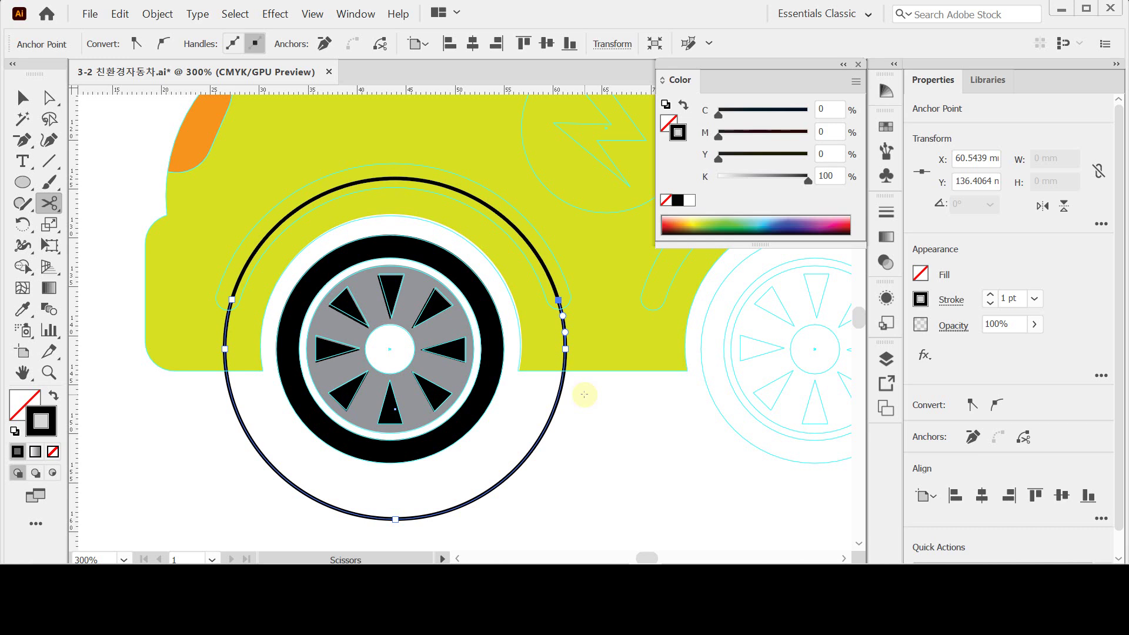
{"action": "key", "text": "Delete"}
{"action": "key", "text": "Delete"}
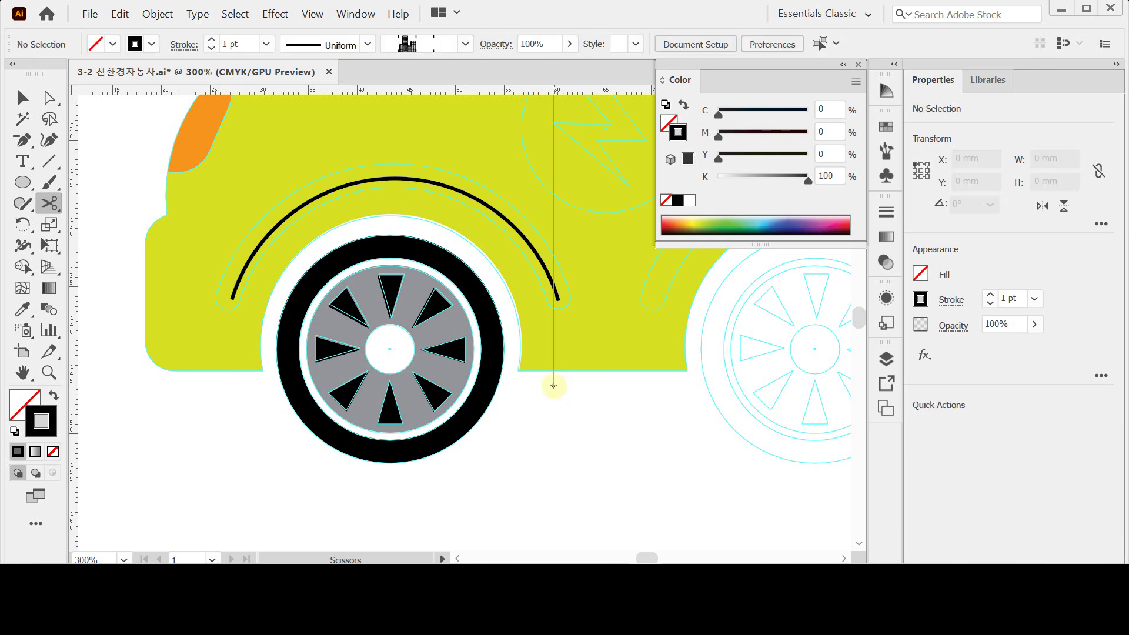
Colour the rear fender arch's stroke pale yellow with C 0, M 0, Y 40, K 0.
{"action": "key", "text": "ctrl"}
{"action": "left_click", "coordinate": [488, 214], "text": "ctrl"}
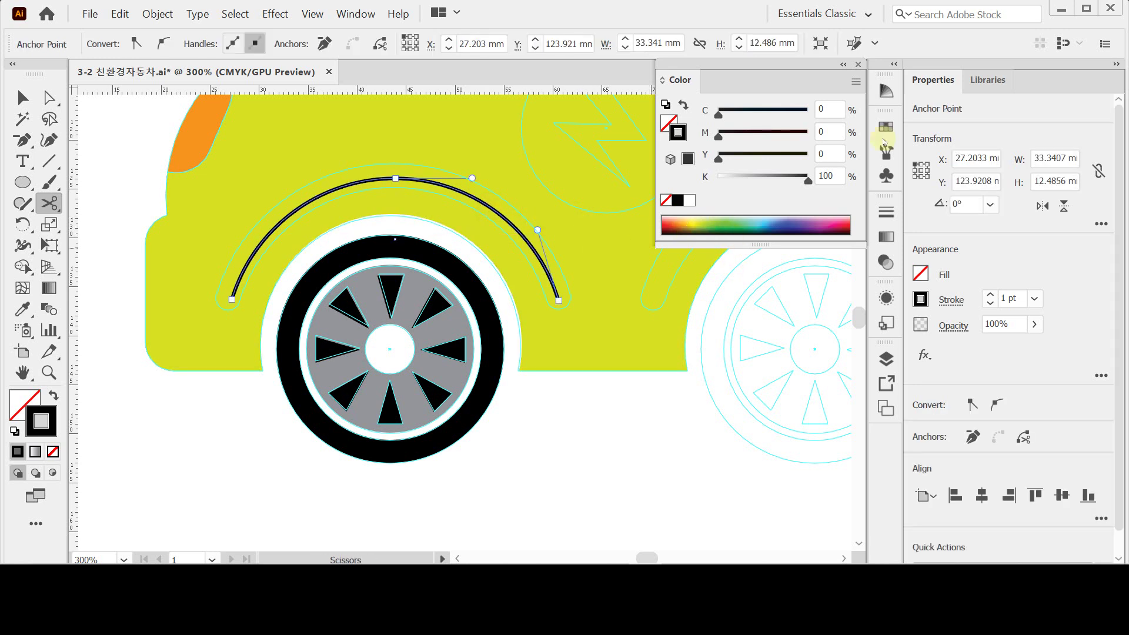
{"action": "left_click", "coordinate": [689, 201]}
{"action": "left_click", "coordinate": [823, 154]}
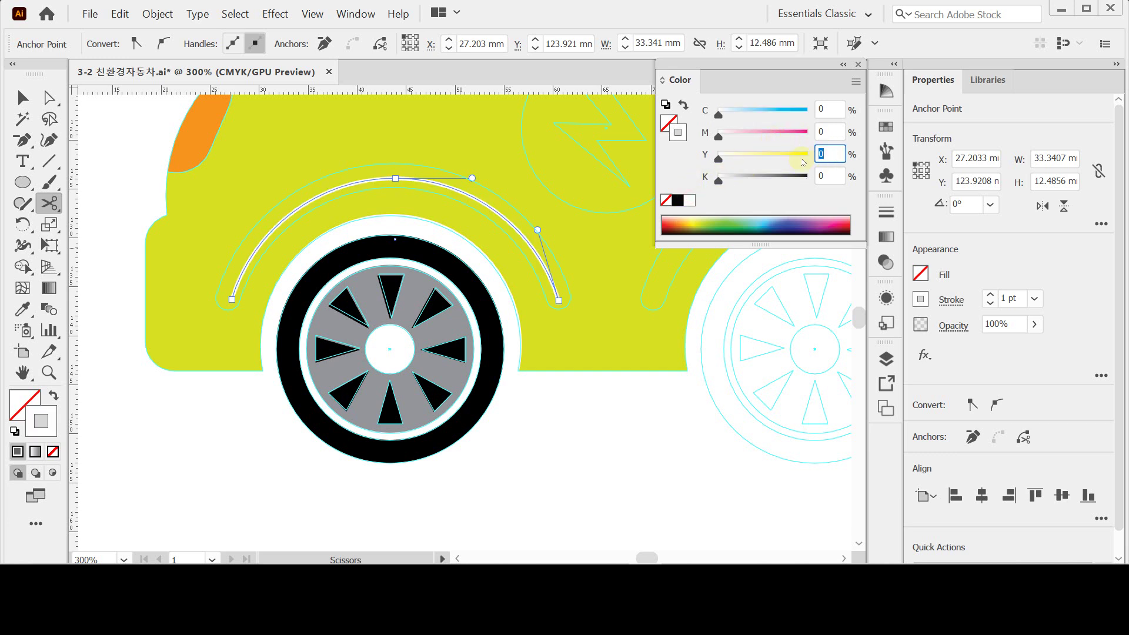
{"action": "type", "text": "40"}
{"action": "key", "text": "Return"}
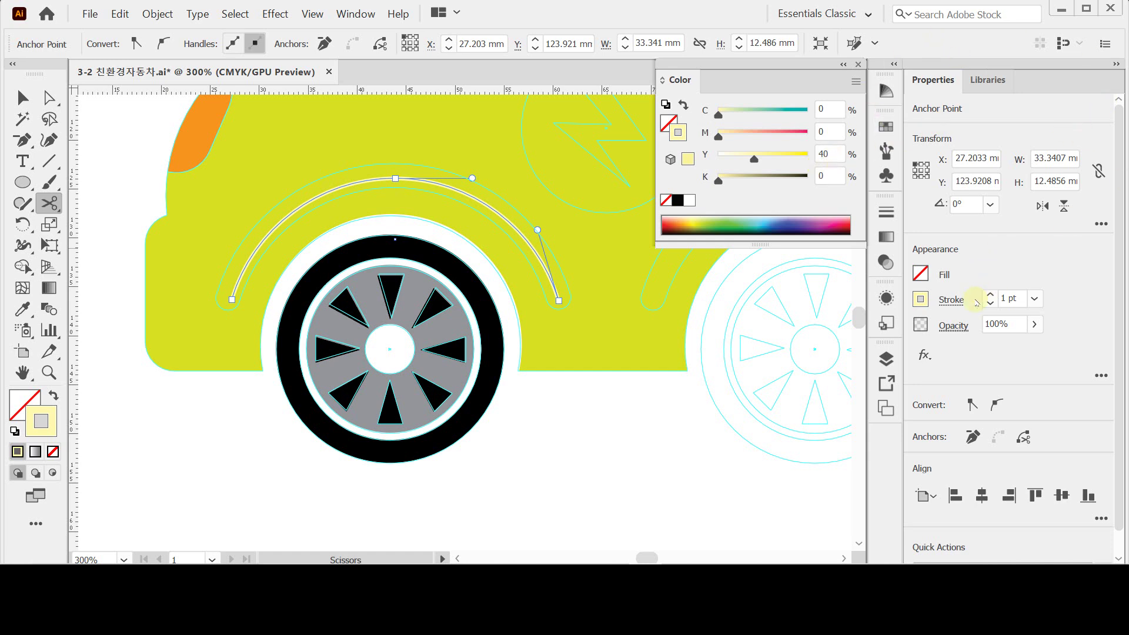
Set the fender arch's stroke weight to 7 pt with a round cap.
{"action": "left_click", "coordinate": [1035, 299]}
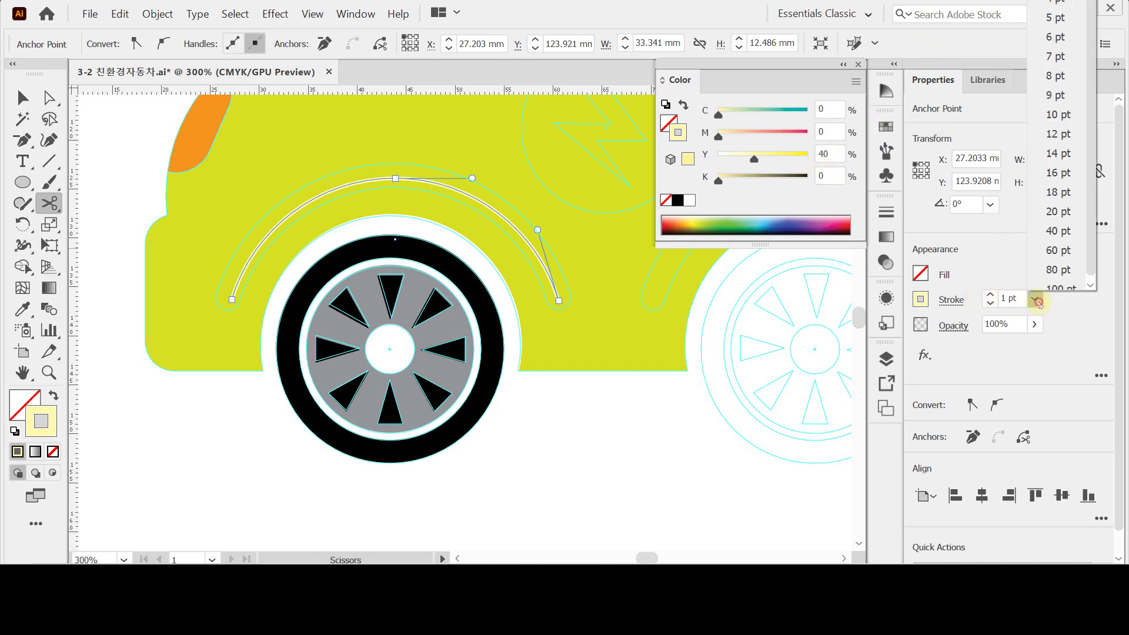
{"action": "left_click", "coordinate": [1056, 56]}
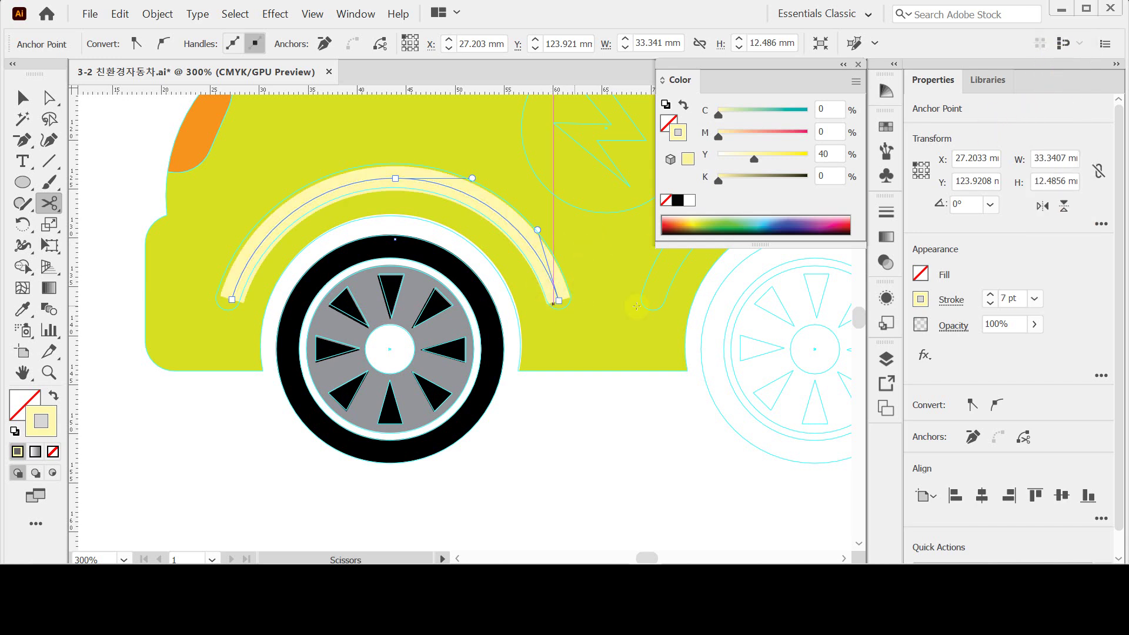
{"action": "left_click", "coordinate": [950, 300]}
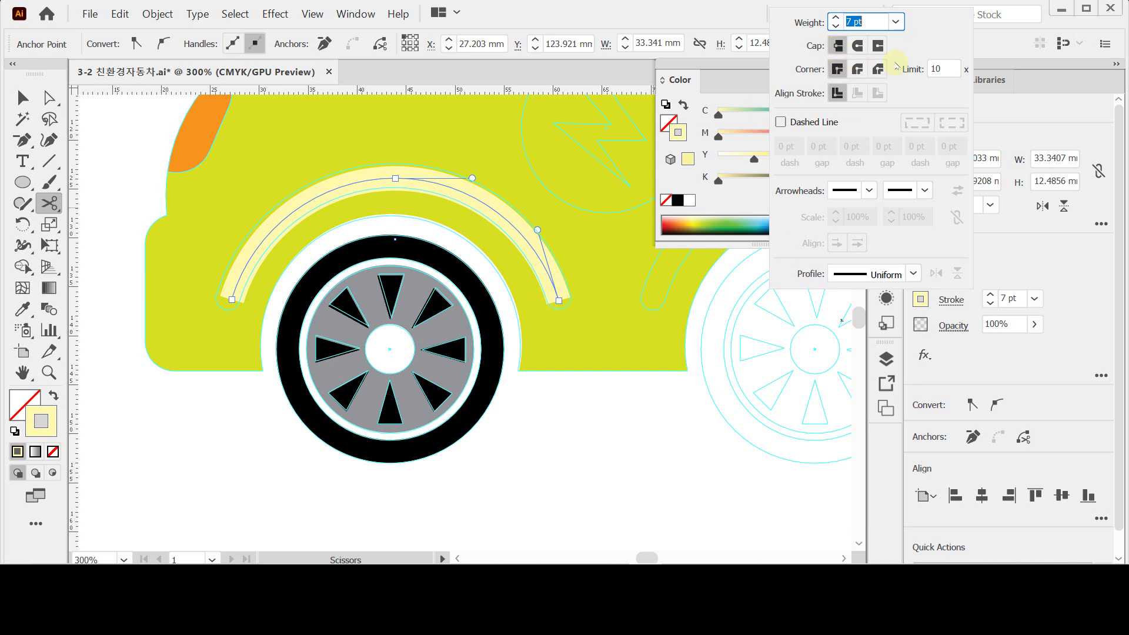
{"action": "left_click", "coordinate": [858, 47]}
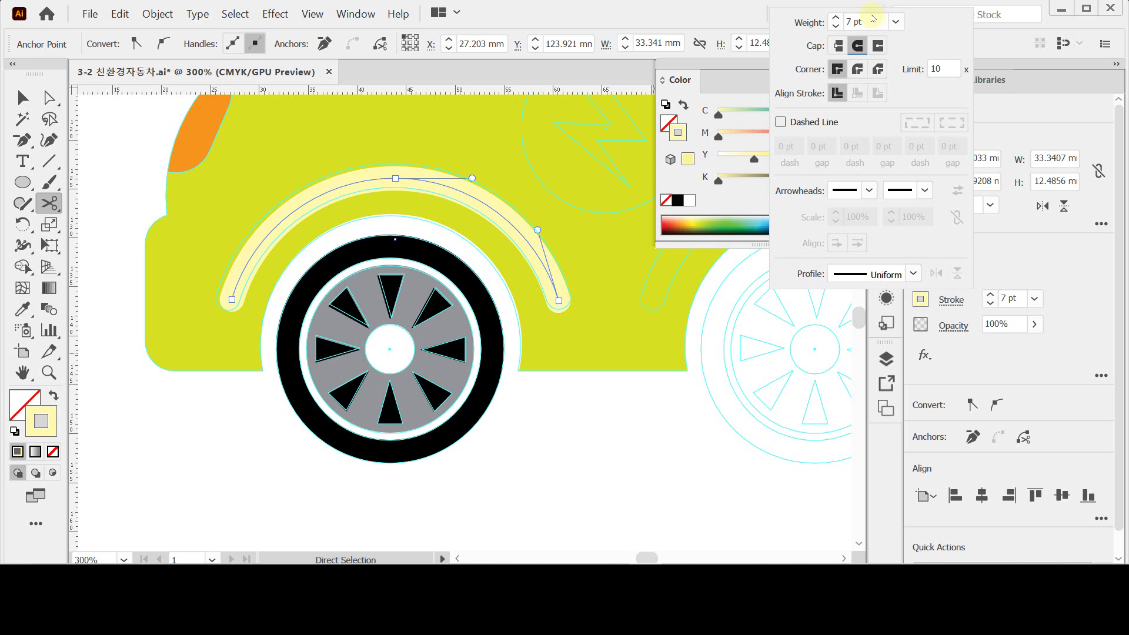
Convert the fender arch's stroke to an outlined shape and nudge it up and left once each onto the guide.
{"action": "left_click", "coordinate": [147, 16]}
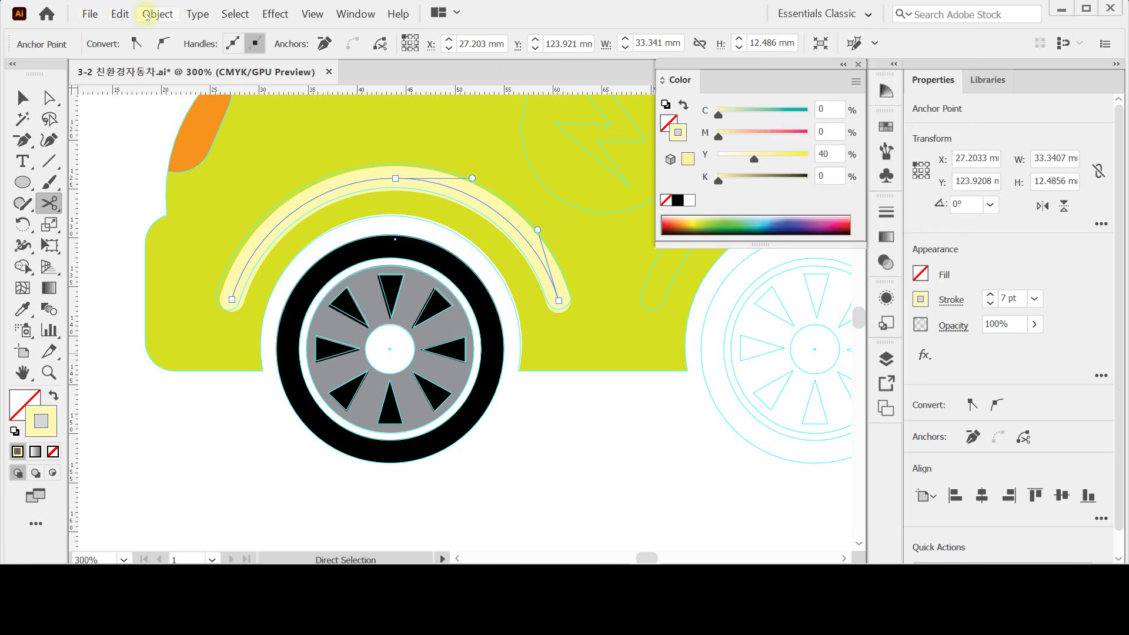
{"action": "left_click", "coordinate": [147, 16]}
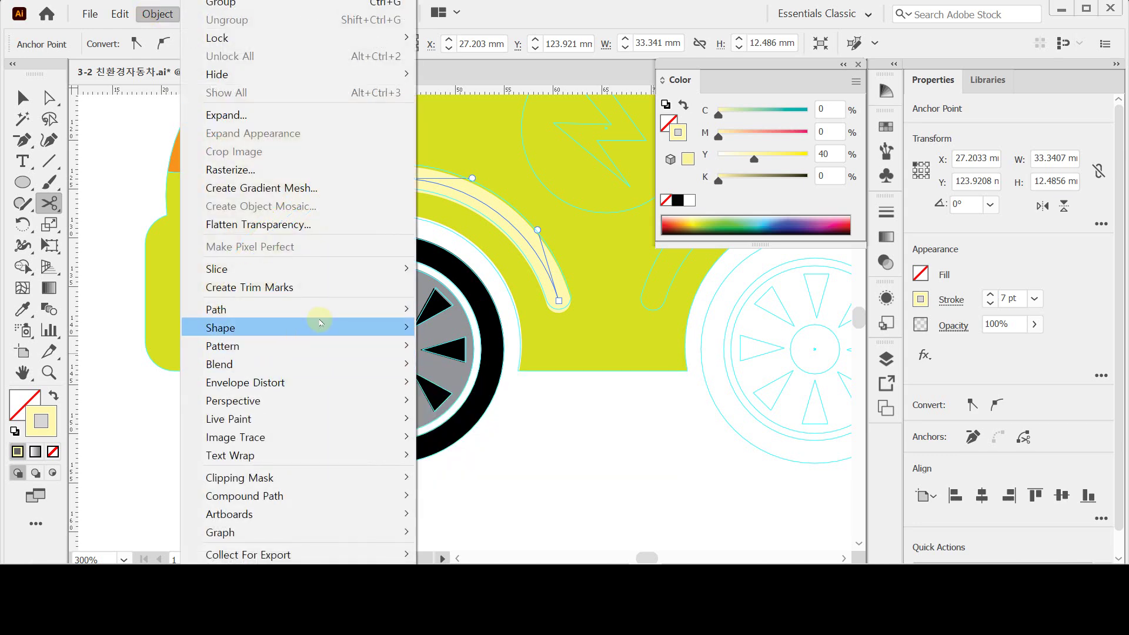
{"action": "mouse_move", "coordinate": [329, 312]}
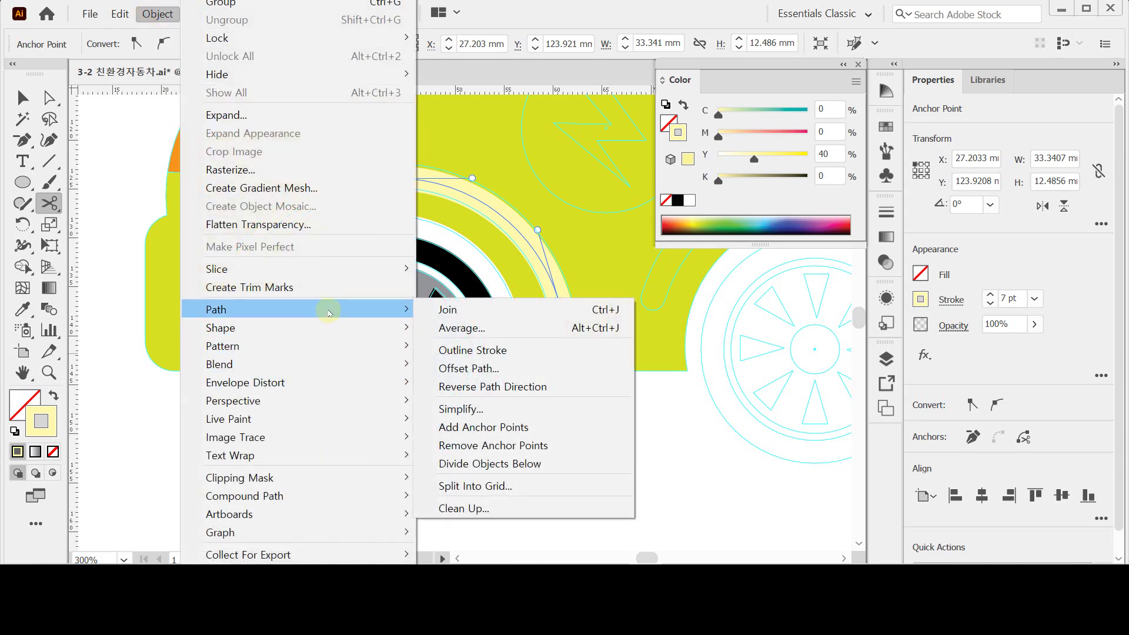
{"action": "left_click", "coordinate": [516, 351]}
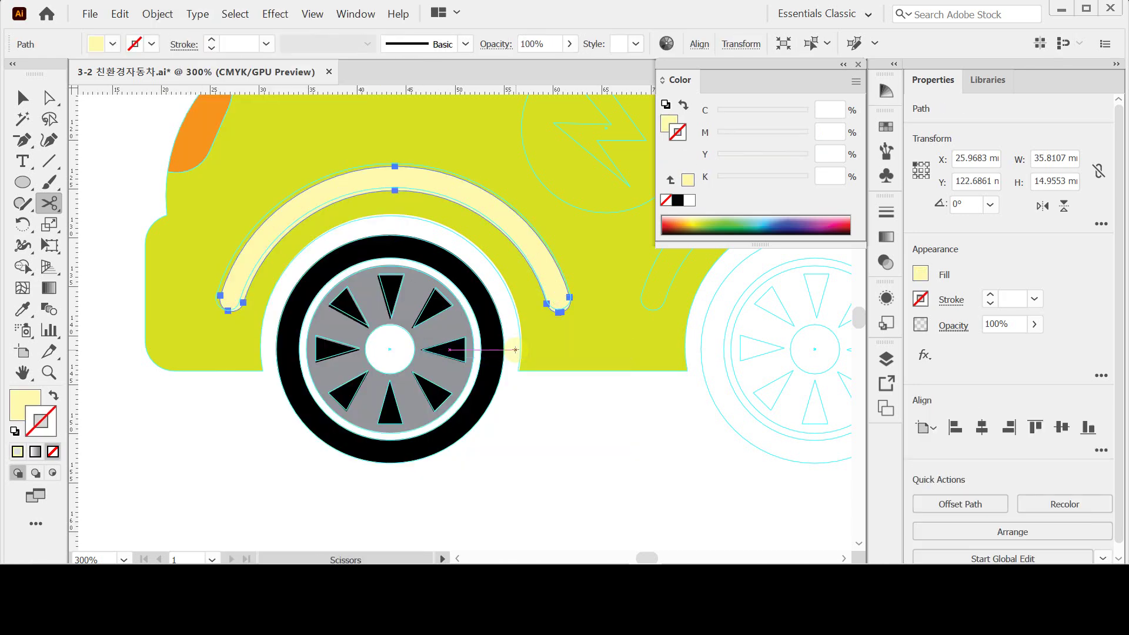
{"action": "key", "text": "Up"}
{"action": "key", "text": "Left"}
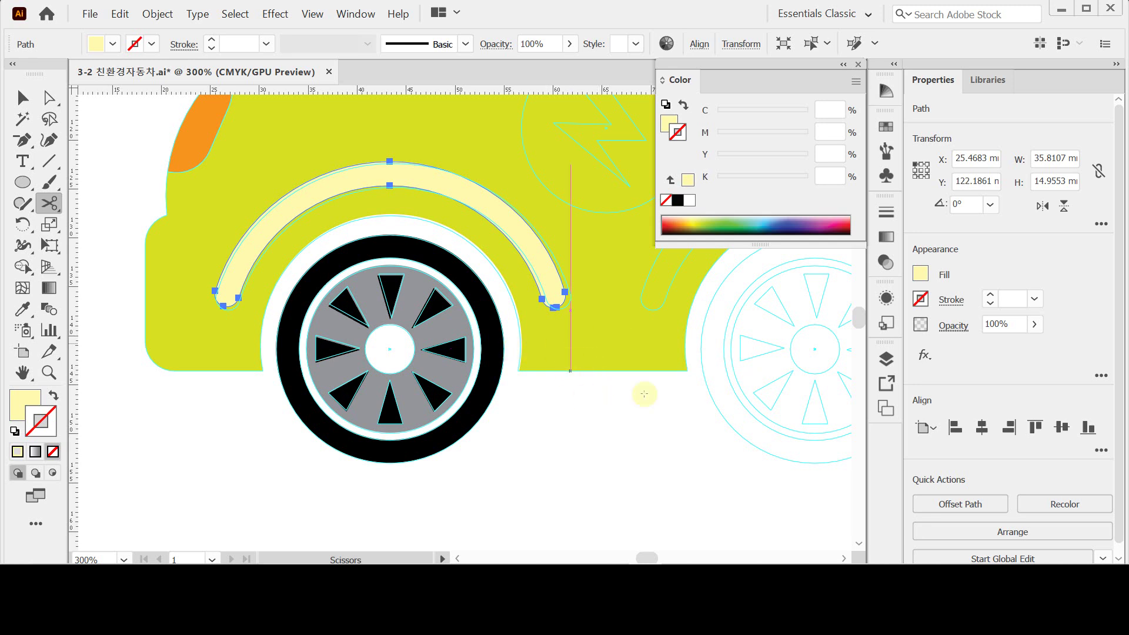
Copy the rear wheel shapes and fender arch horizontally onto the front wheel guides, and save the document.
{"action": "key", "text": "ctrl"}
{"action": "double_click", "coordinate": [690, 84]}
{"action": "left_click", "coordinate": [676, 300], "text": "ctrl+alt"}
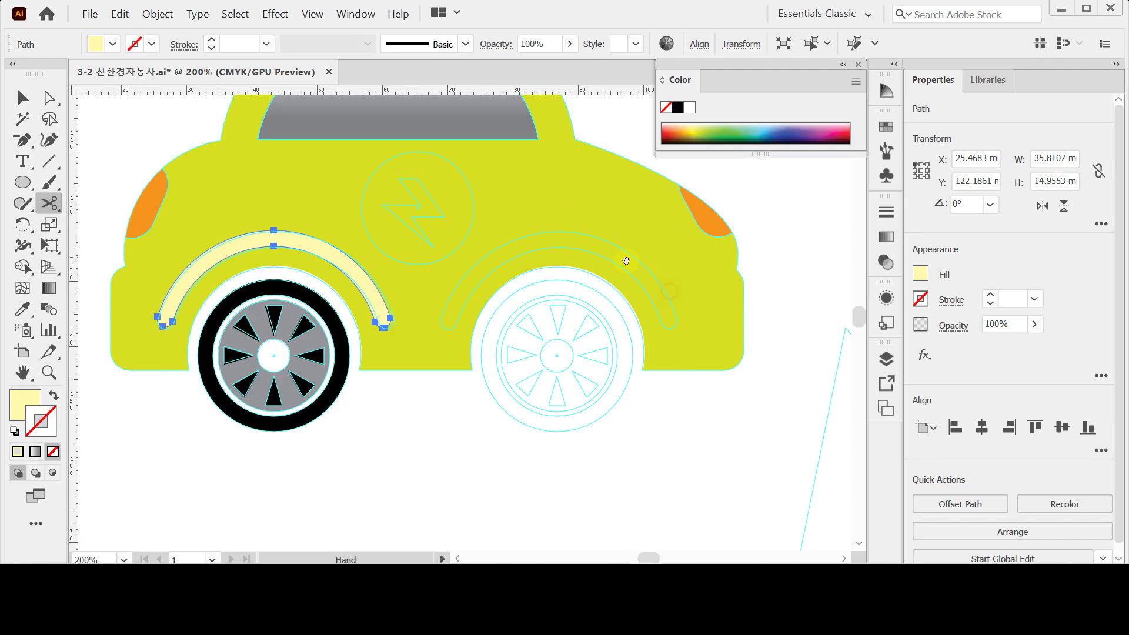
{"action": "left_click_drag", "start_coordinate": [574, 288], "coordinate": [695, 290]}
{"action": "left_click", "coordinate": [23, 96]}
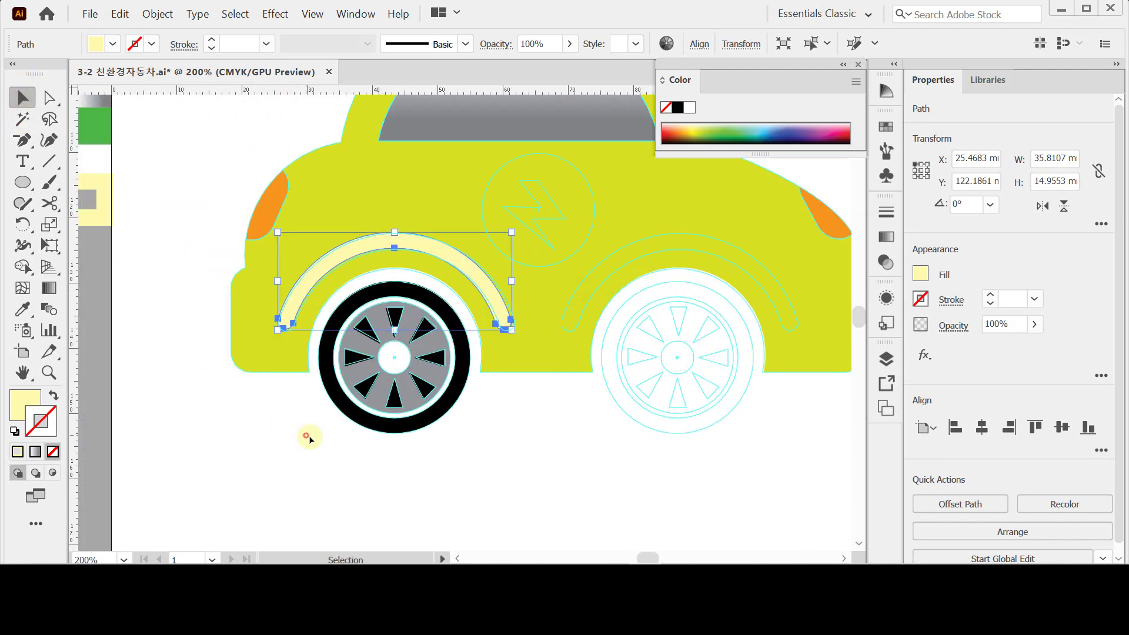
{"action": "left_click", "coordinate": [304, 435]}
{"action": "left_click", "coordinate": [379, 383]}
{"action": "left_click", "coordinate": [420, 247], "text": "shift"}
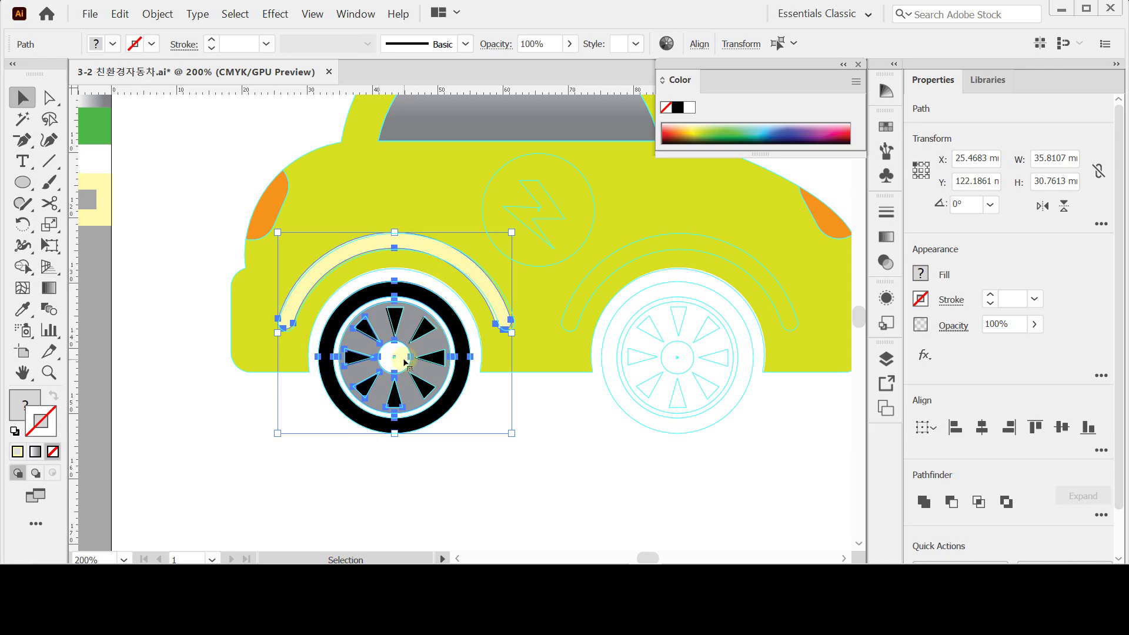
{"action": "left_click_drag", "start_coordinate": [410, 360], "coordinate": [695, 358]}
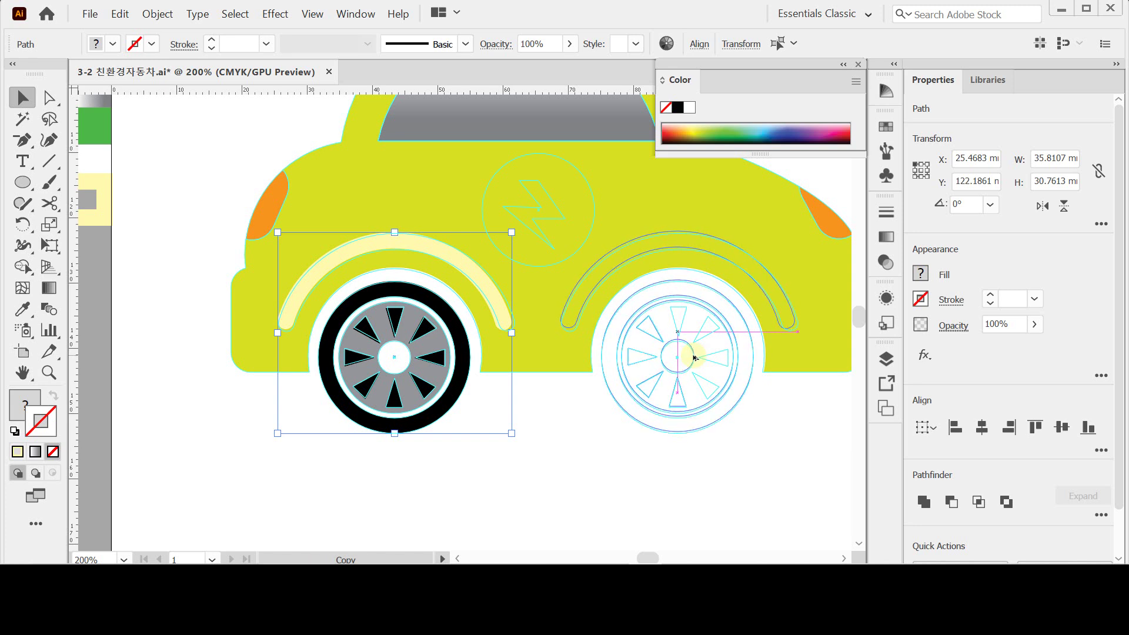
{"action": "left_click_drag", "start_coordinate": [695, 358], "coordinate": [694, 357]}
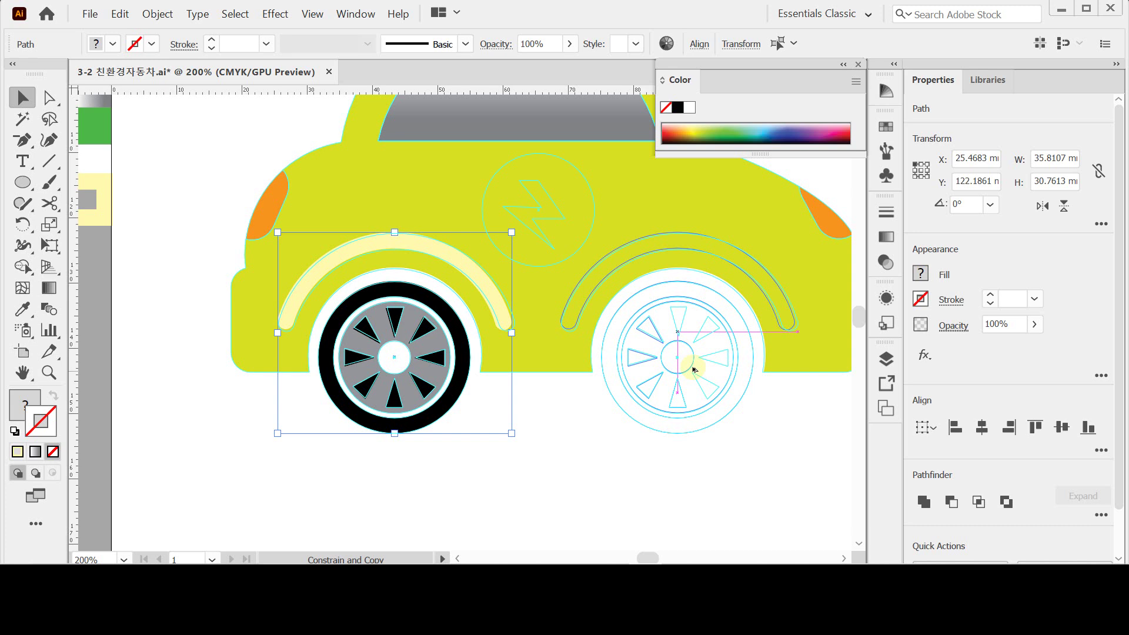
{"action": "left_click_drag", "start_coordinate": [694, 369], "coordinate": [694, 369]}
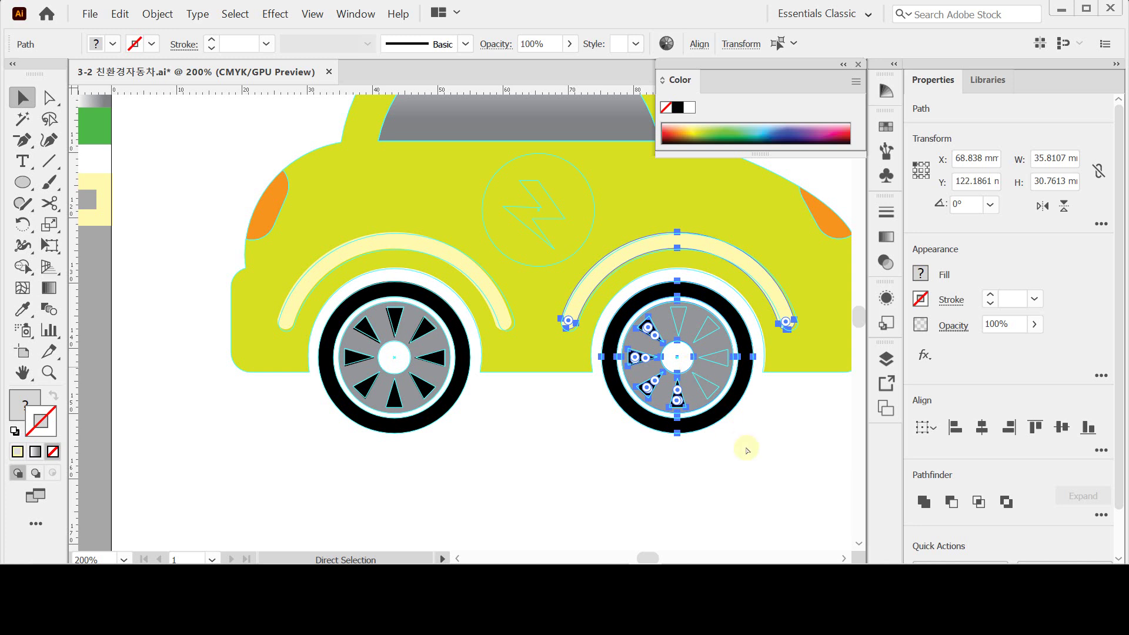
{"action": "key", "text": "ctrl+s"}
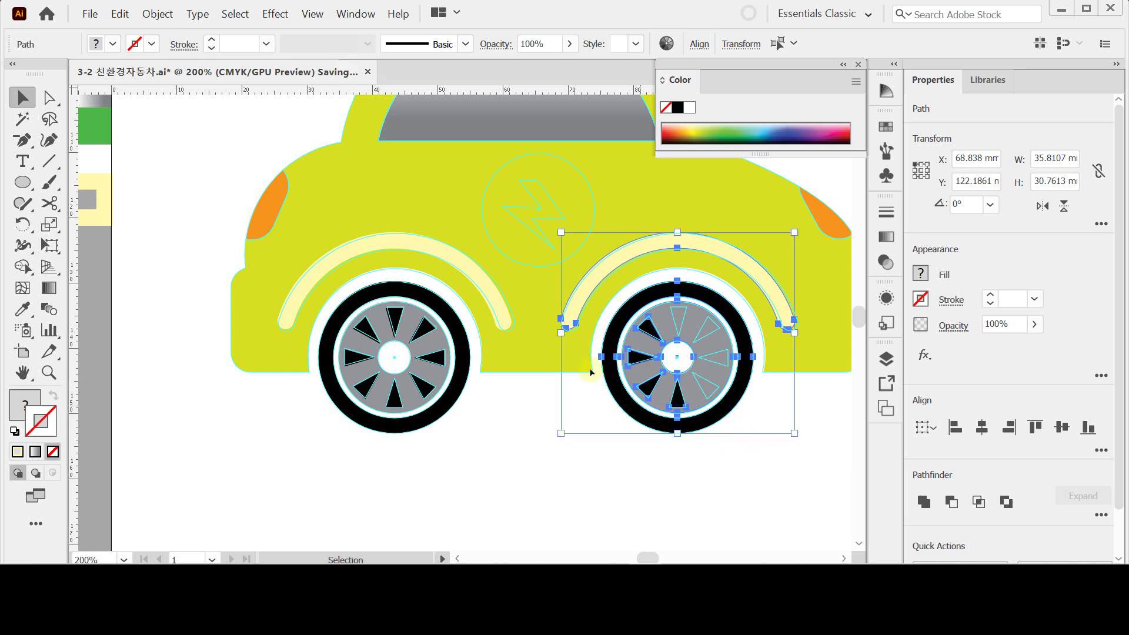
Replace the incomplete front wheel copy with a horizontal copy of all rear wheel shapes and the fender arch, and save the document.
{"action": "key", "text": "ctrl+z"}
{"action": "left_click_drag", "start_coordinate": [283, 486], "coordinate": [446, 299]}
{"action": "left_click_drag", "start_coordinate": [336, 472], "coordinate": [469, 287]}
{"action": "left_click", "coordinate": [423, 243], "text": "shift"}
{"action": "left_click_drag", "start_coordinate": [425, 243], "coordinate": [707, 268]}
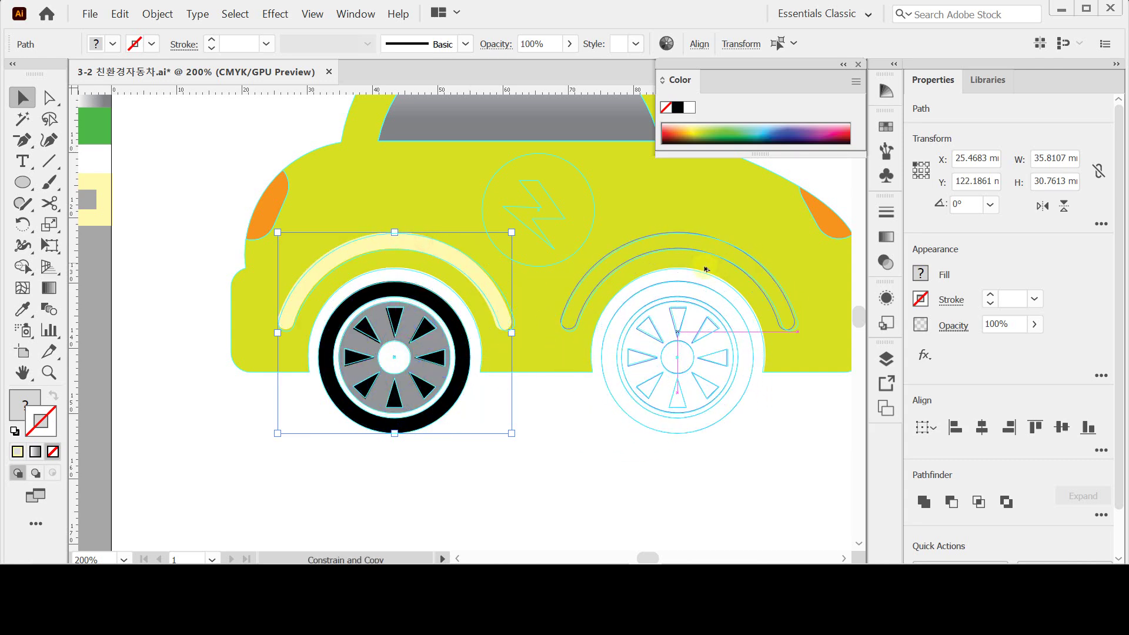
{"action": "left_click_drag", "start_coordinate": [706, 269], "coordinate": [706, 270]}
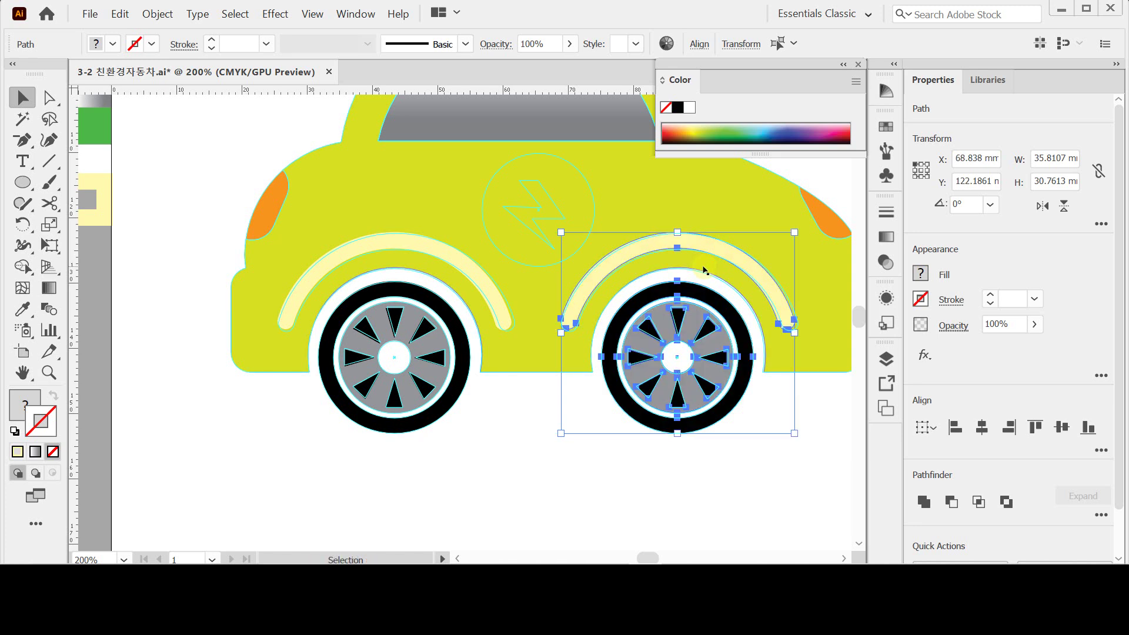
{"action": "left_click", "coordinate": [568, 253], "text": "ctrl"}
{"action": "left_click_drag", "start_coordinate": [519, 260], "coordinate": [573, 302]}
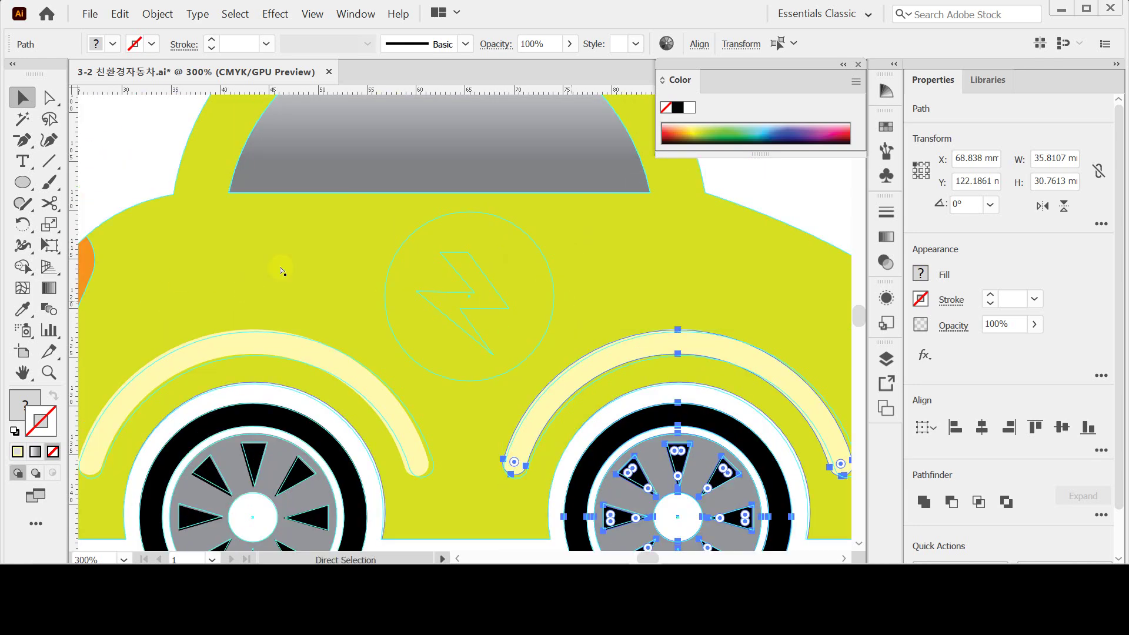
{"action": "key", "text": "ctrl+s"}
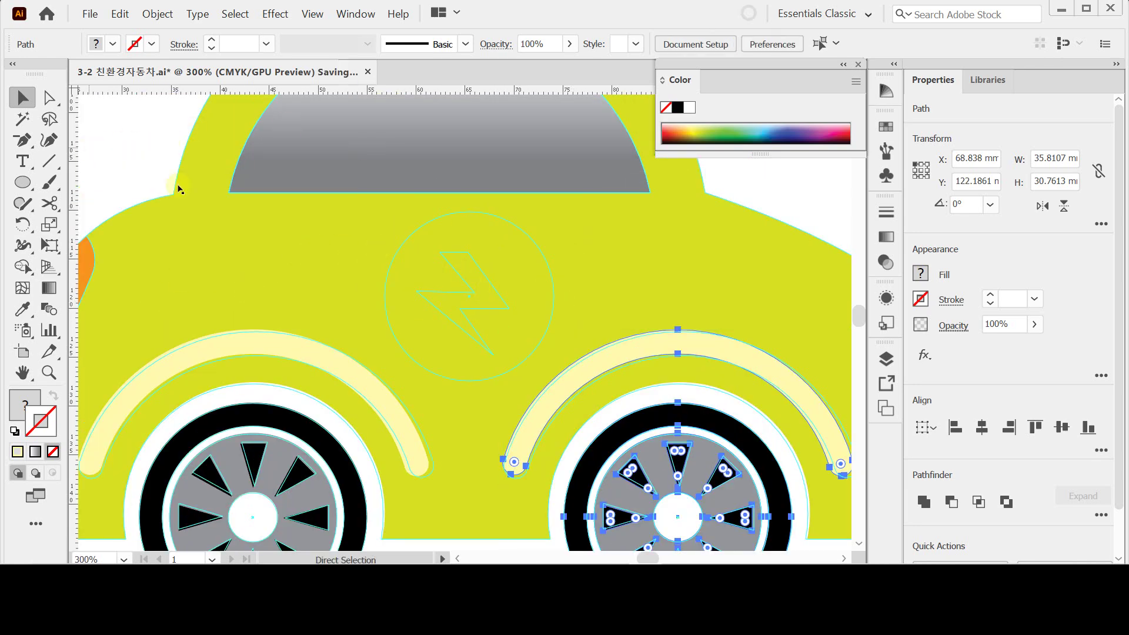
Draw a circle about 17.3 mm in diameter from the centre of the emblem guide on the car door.
{"action": "left_click", "coordinate": [171, 180]}
{"action": "key", "text": "l"}
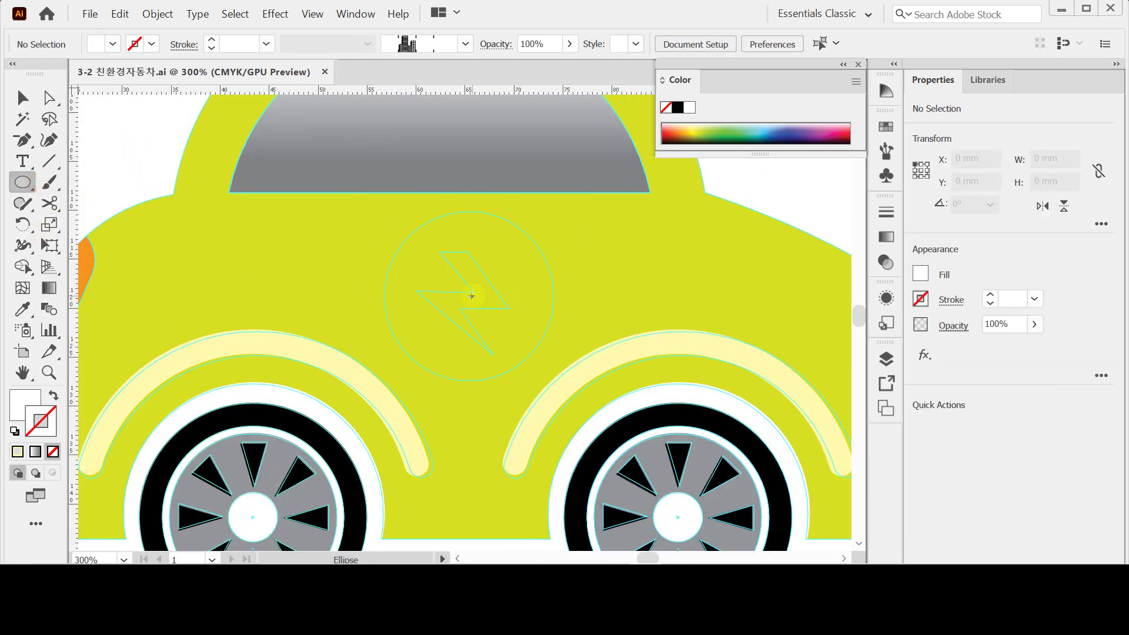
{"action": "left_click_drag", "start_coordinate": [470, 297], "coordinate": [552, 358]}
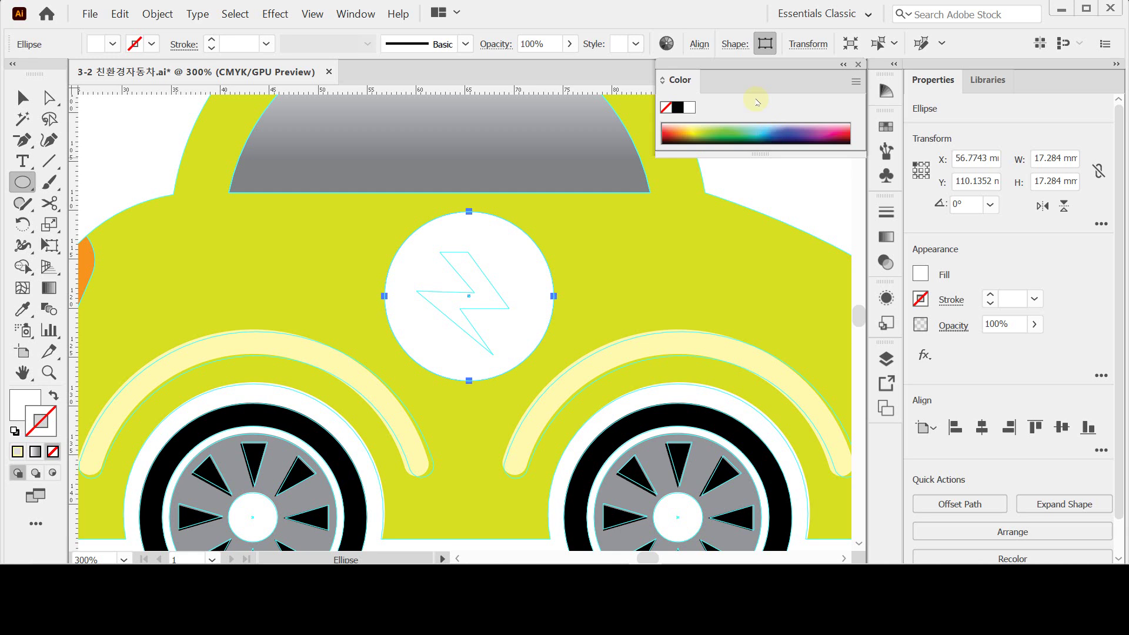
Fill the emblem circle with green using C 70, M 0, Y 100, K 0.
{"action": "double_click", "coordinate": [677, 80]}
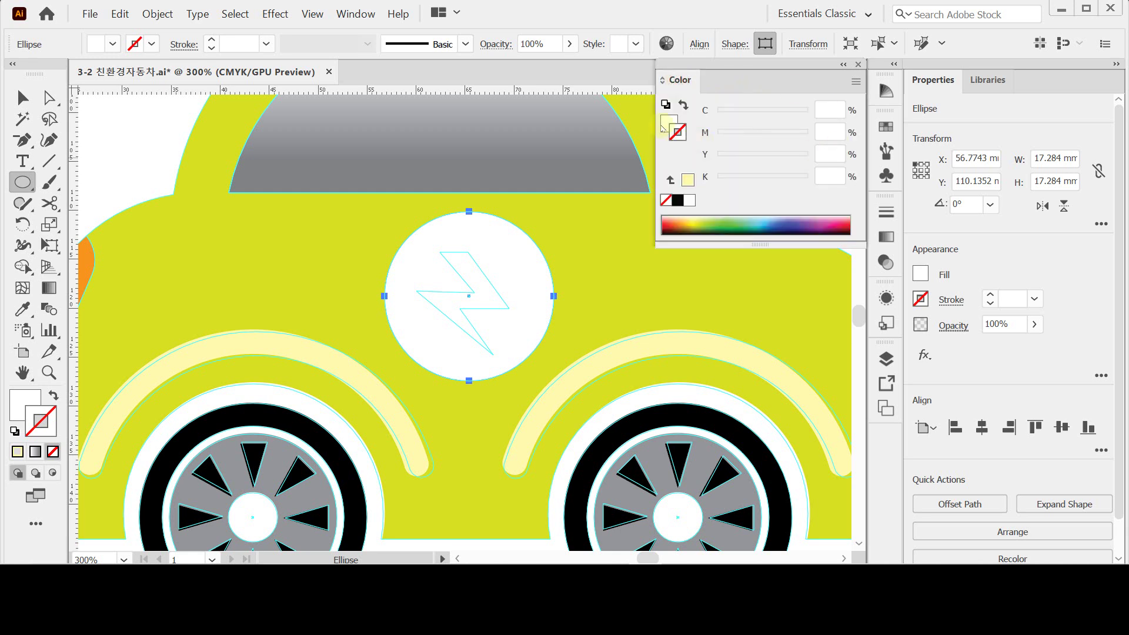
{"action": "left_click", "coordinate": [832, 109]}
{"action": "type", "text": "70"}
{"action": "key", "text": "Tab"}
{"action": "key", "text": "Tab"}
{"action": "type", "text": "100"}
{"action": "key", "text": "Return"}
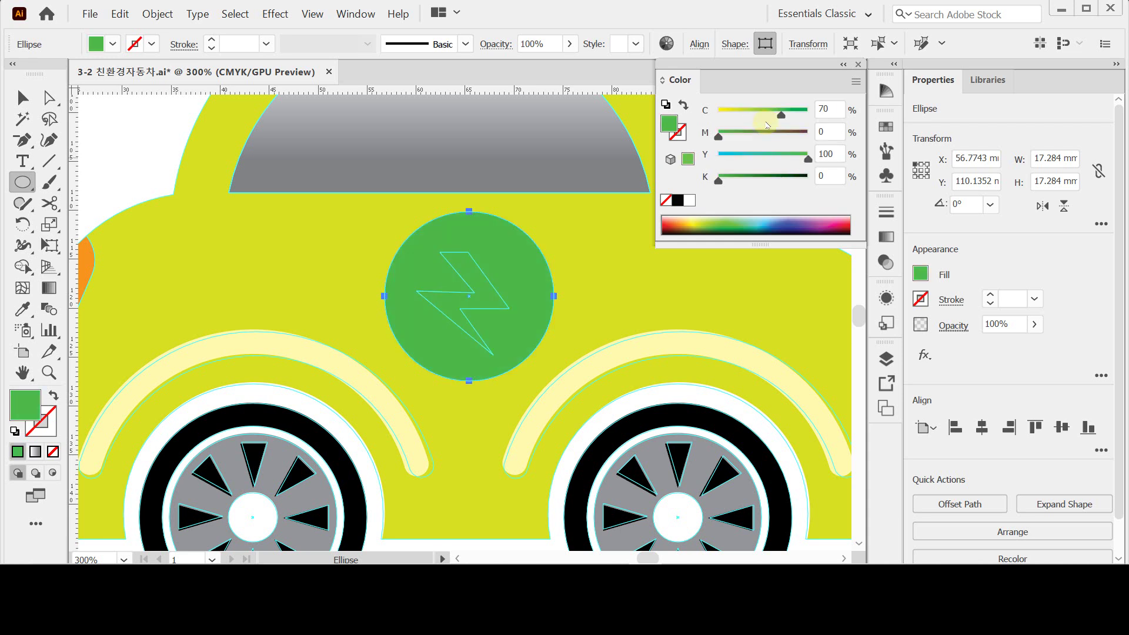
Trace the seven-point lightning bolt inside the green circle as a closed Pen path and fill it with white.
{"action": "left_click", "coordinate": [136, 134], "text": "ctrl"}
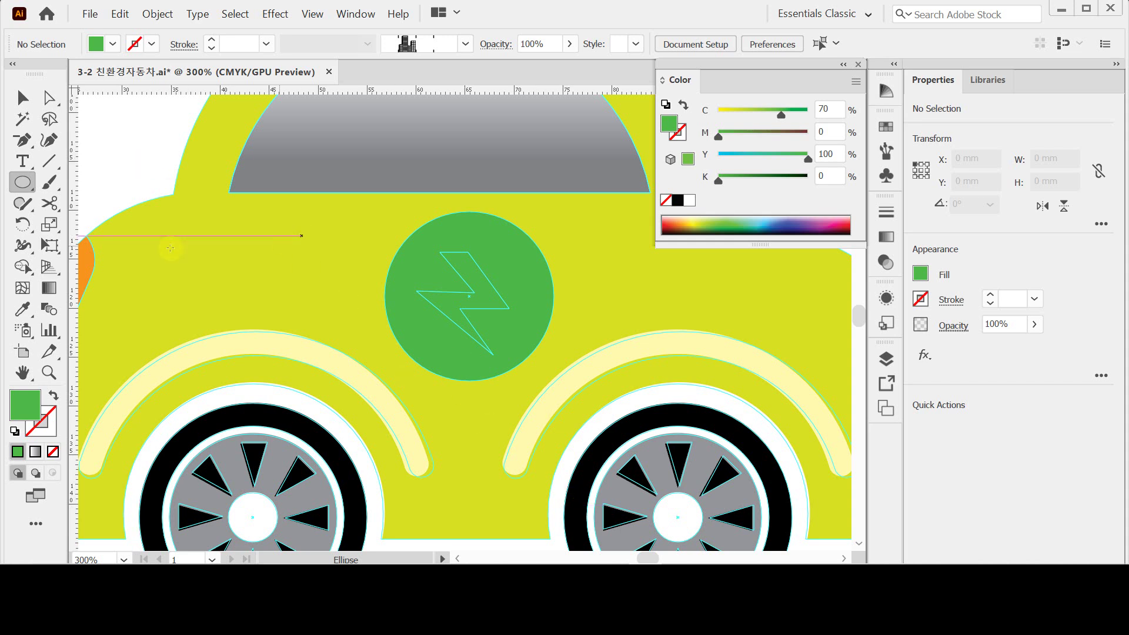
{"action": "left_click_drag", "start_coordinate": [22, 140], "coordinate": [82, 140]}
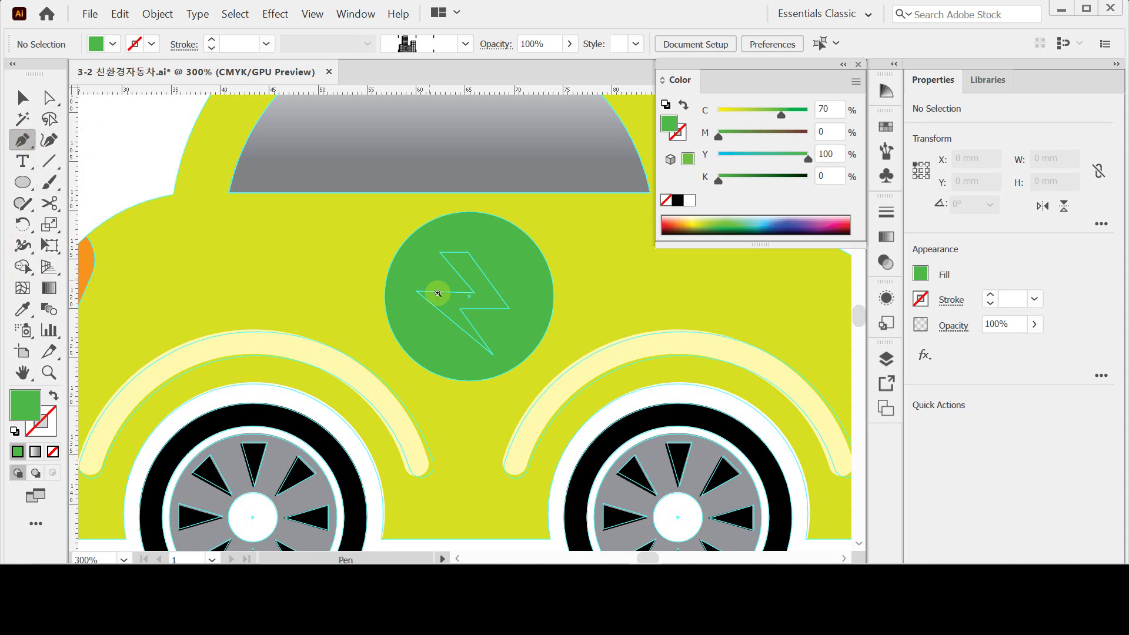
{"action": "left_click", "coordinate": [437, 293]}
{"action": "left_click", "coordinate": [448, 249]}
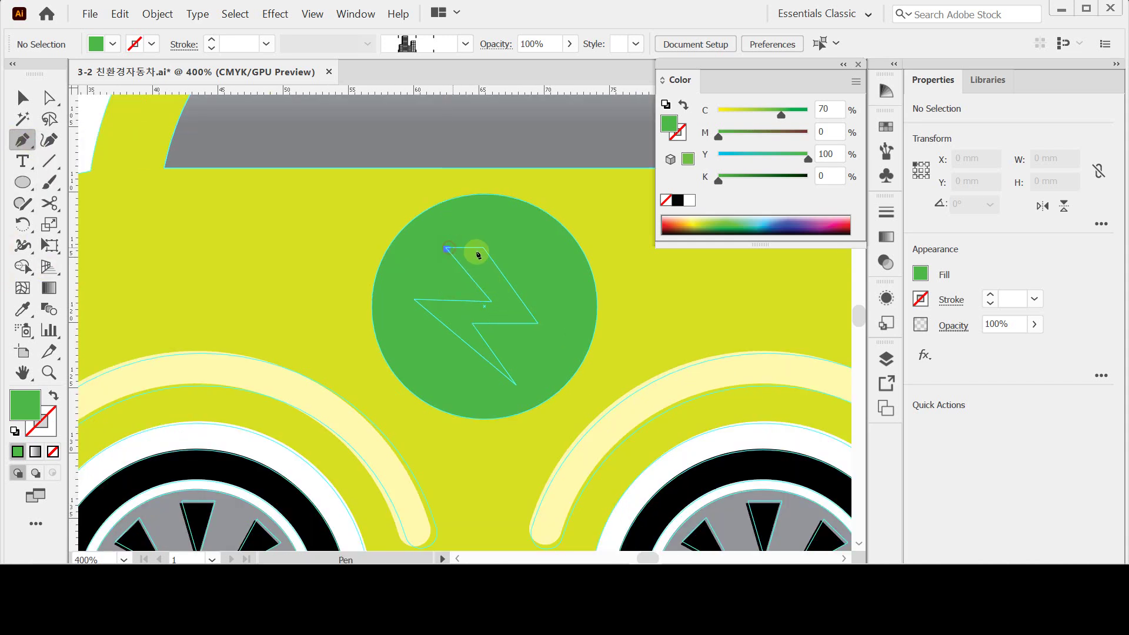
{"action": "left_click", "coordinate": [484, 250]}
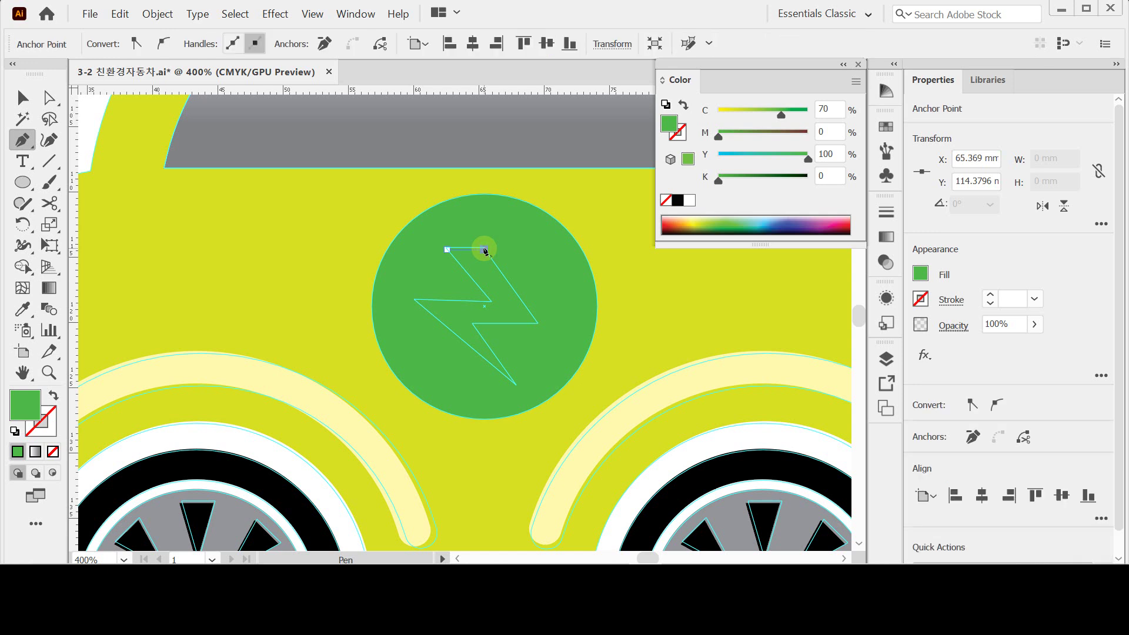
{"action": "left_click", "coordinate": [539, 327]}
{"action": "left_click", "coordinate": [474, 325]}
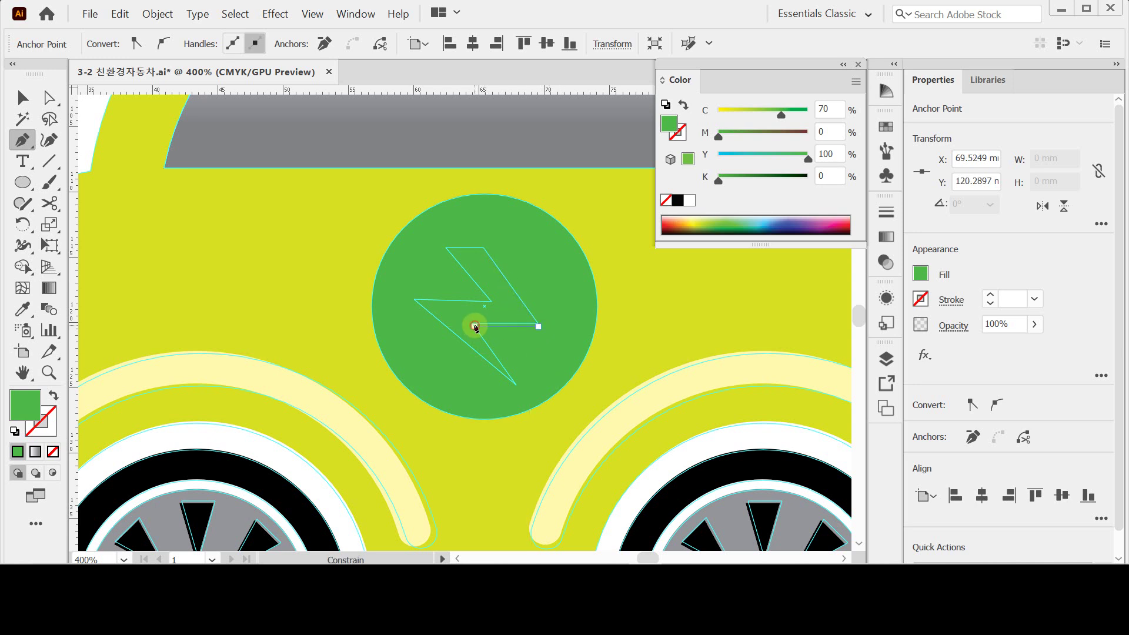
{"action": "left_click", "coordinate": [516, 388]}
{"action": "left_click", "coordinate": [416, 299]}
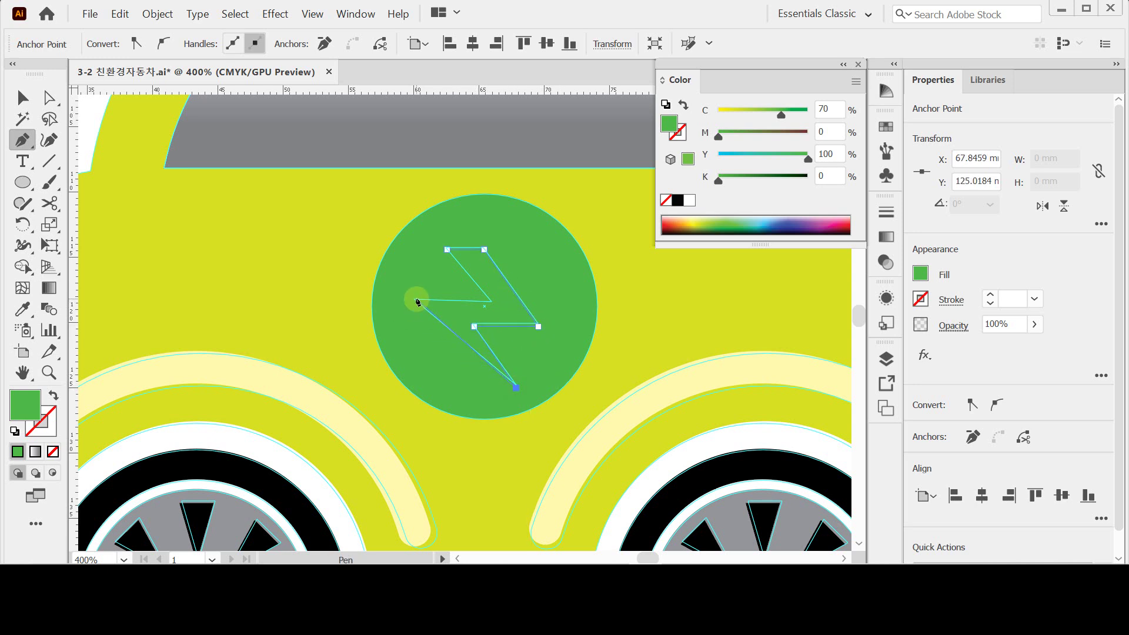
{"action": "left_click", "coordinate": [487, 303]}
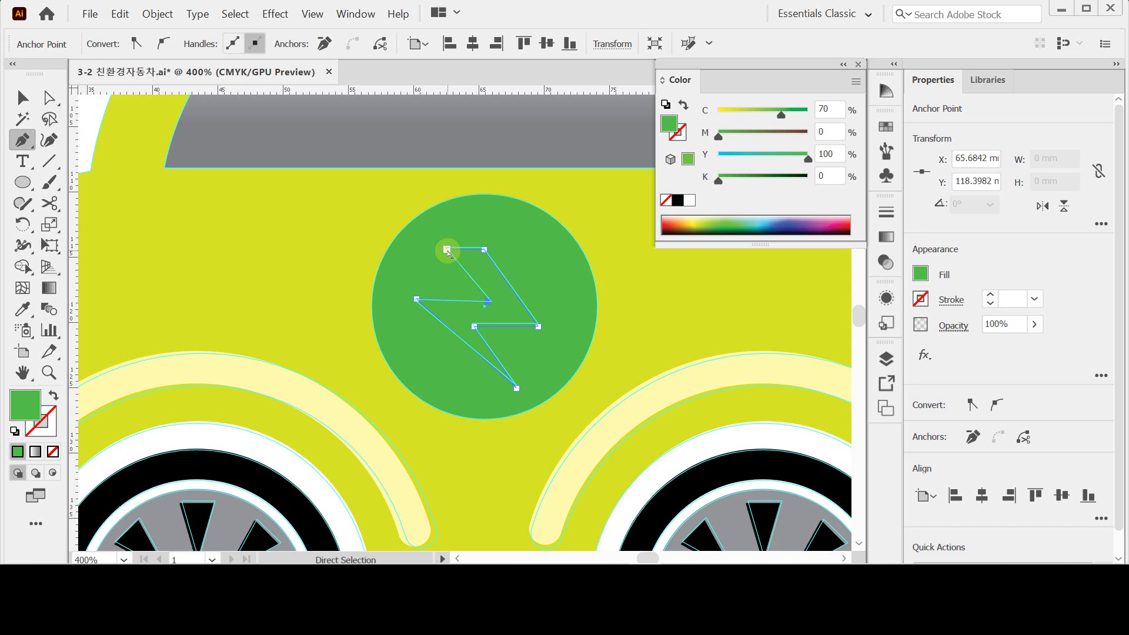
{"action": "left_click", "coordinate": [447, 252], "text": "ctrl"}
{"action": "left_click", "coordinate": [448, 252]}
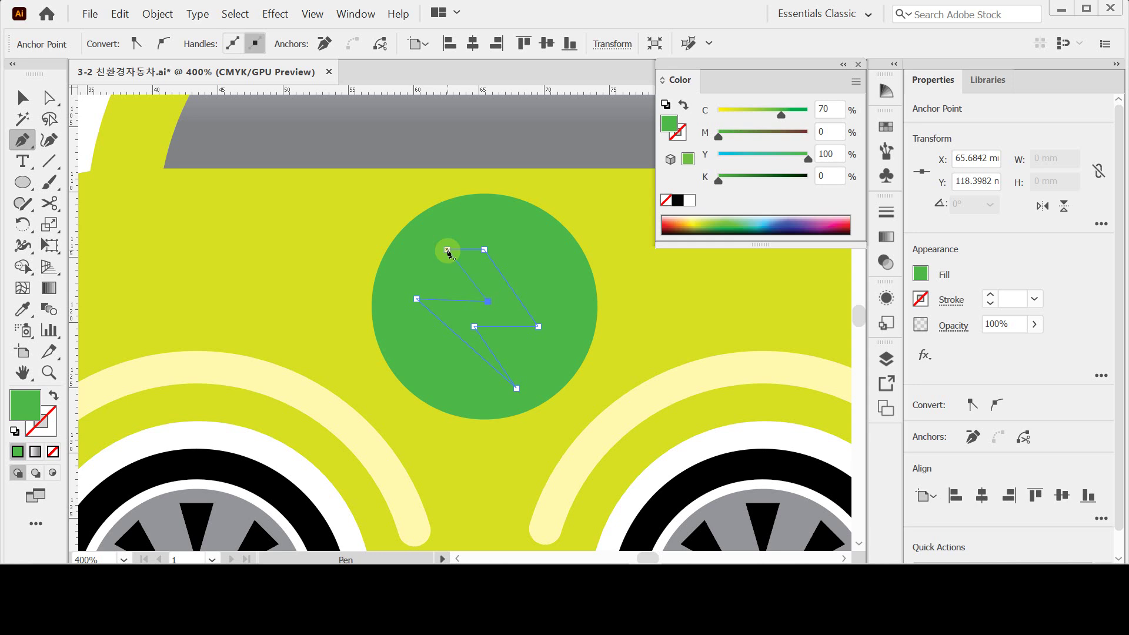
{"action": "left_click", "coordinate": [448, 252]}
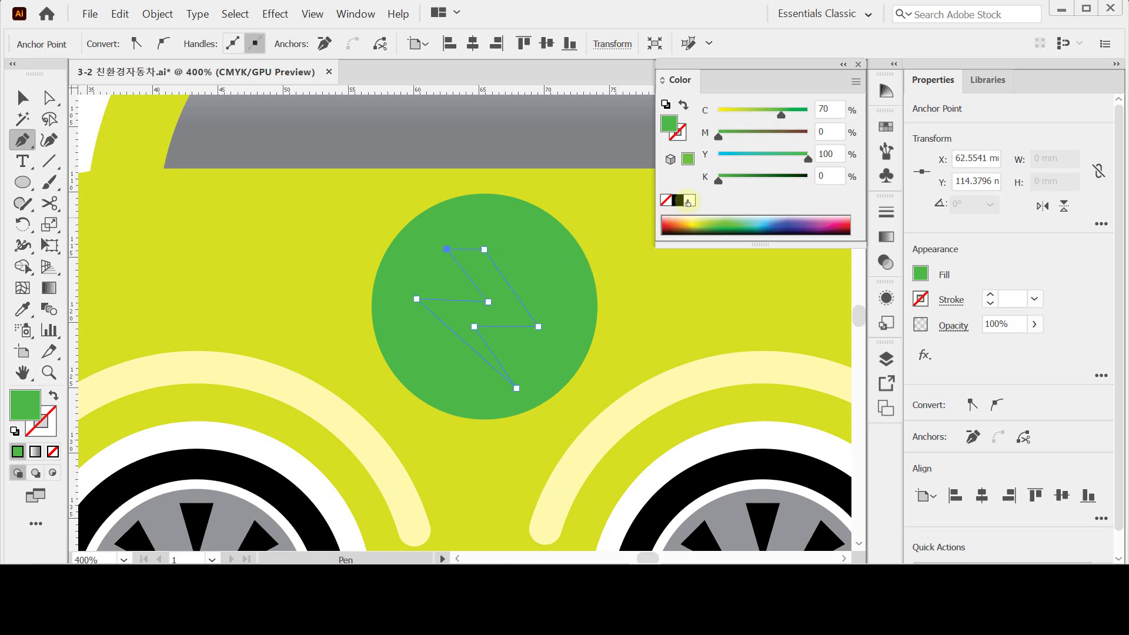
{"action": "left_click", "coordinate": [688, 200]}
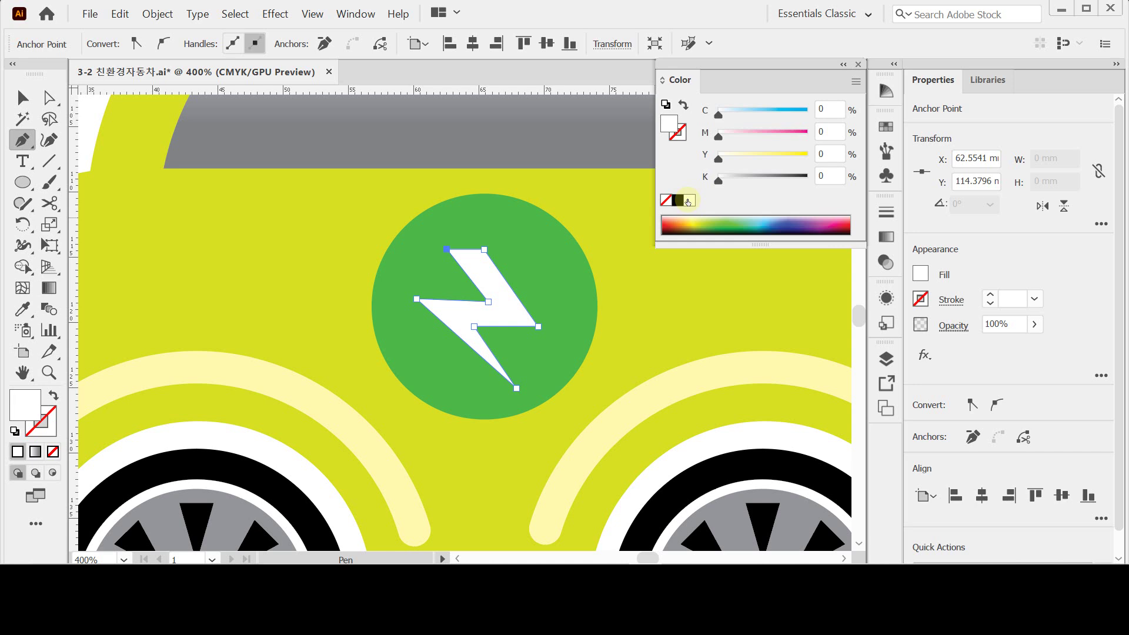
Select all parts of the car, including the lightning emblem, and group them.
{"action": "left_click", "coordinate": [582, 304], "text": "ctrl+alt"}
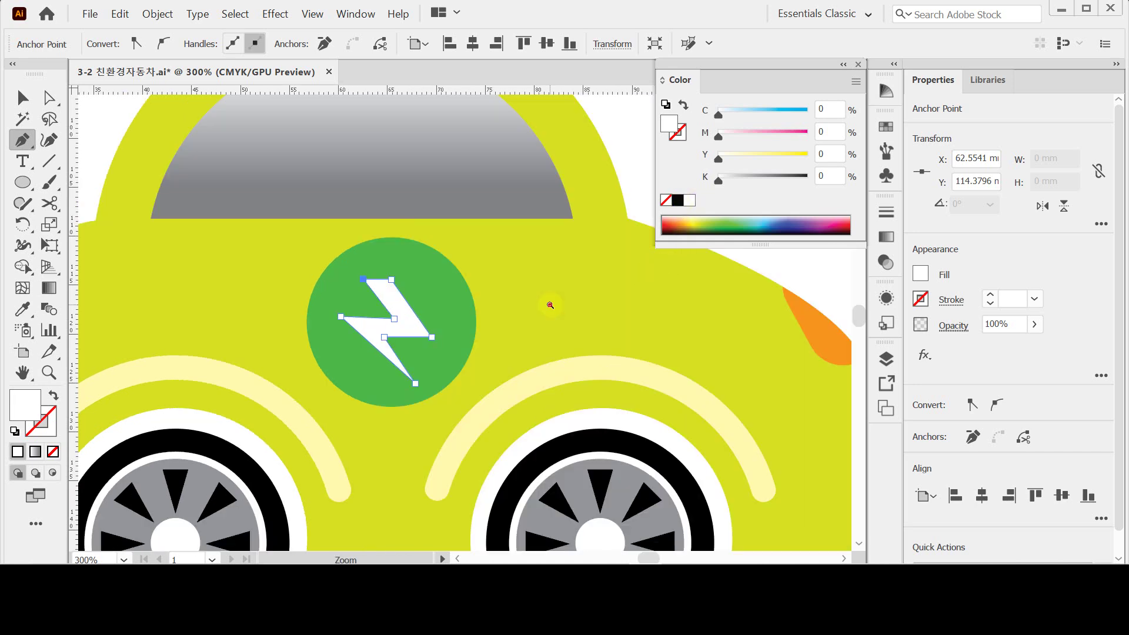
{"action": "left_click", "coordinate": [549, 304], "text": "ctrl+alt"}
{"action": "left_click_drag", "start_coordinate": [474, 284], "coordinate": [540, 274]}
{"action": "key", "text": "v"}
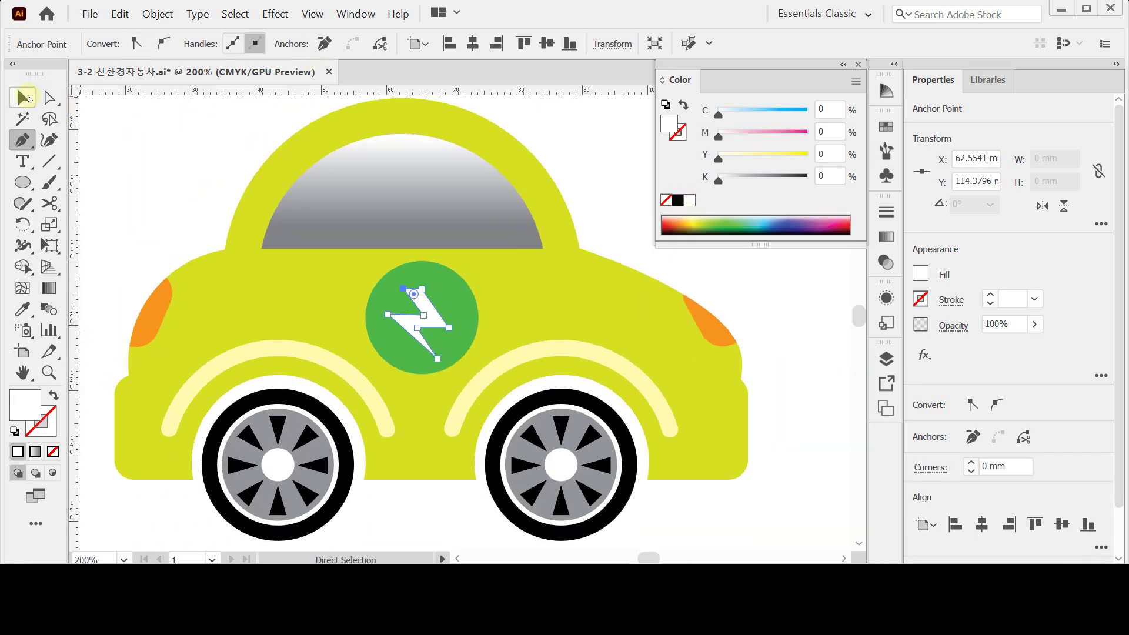
{"action": "left_click_drag", "start_coordinate": [154, 126], "coordinate": [731, 469]}
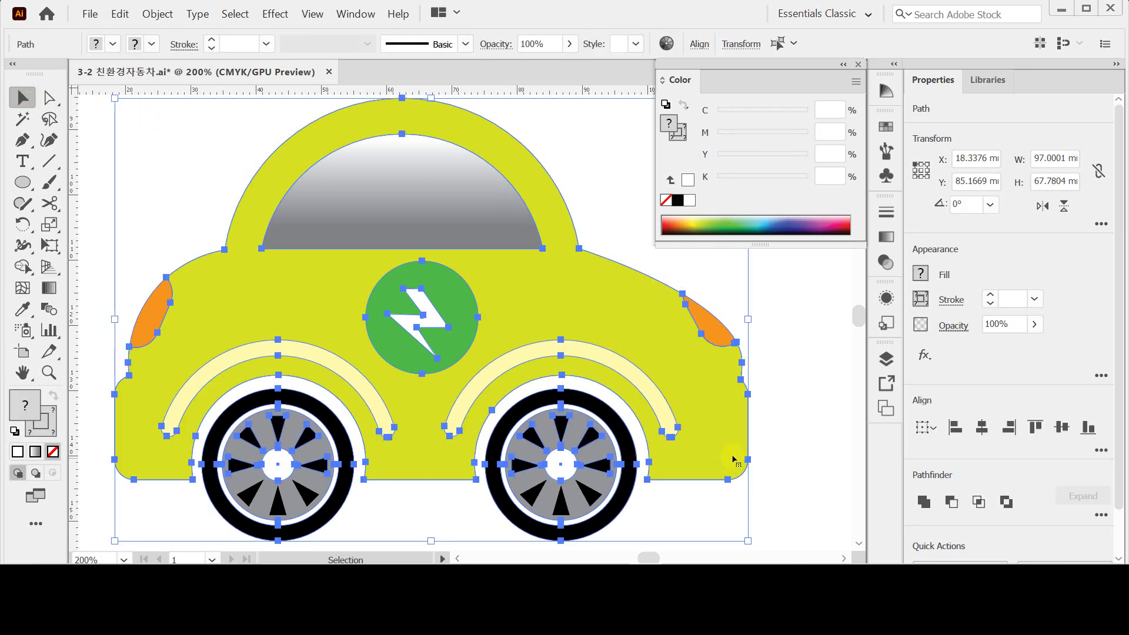
{"action": "key", "text": "ctrl"}
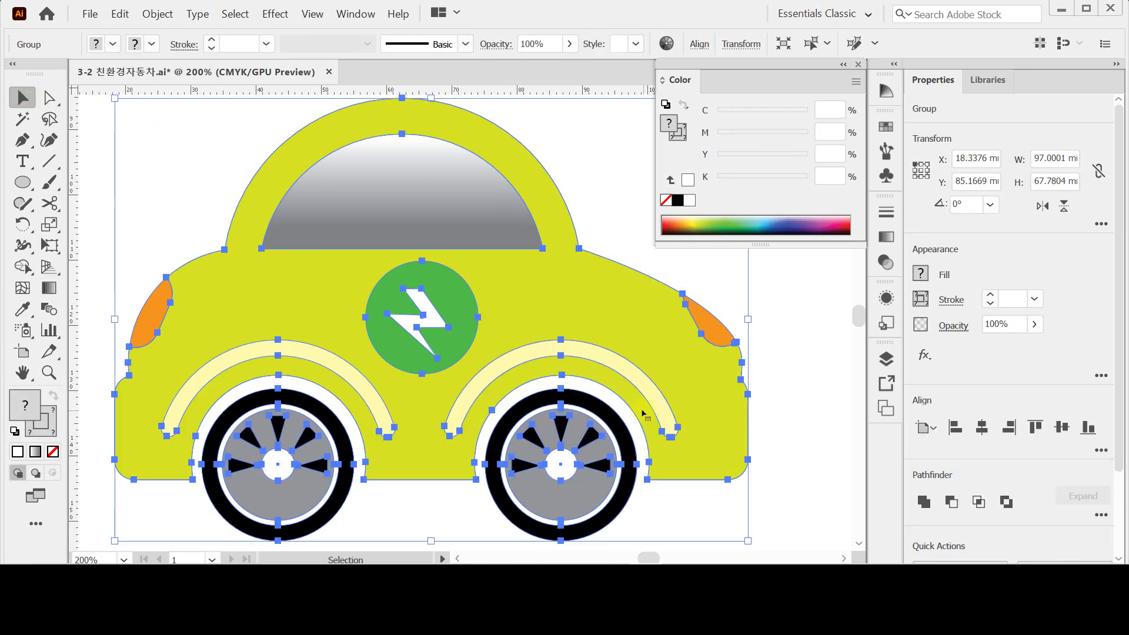
{"action": "key", "text": "ctrl"}
Deselect the car, reselect it as one group, and save the document.
{"action": "left_click_drag", "start_coordinate": [110, 120], "coordinate": [760, 504]}
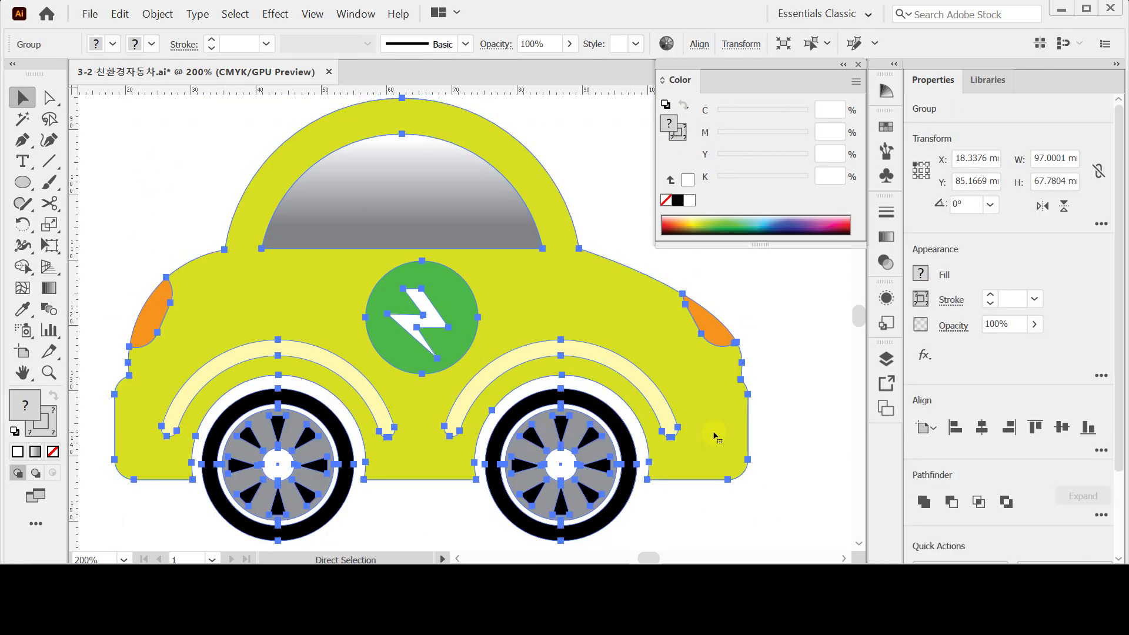
{"action": "left_click", "coordinate": [794, 383], "text": "ctrl"}
{"action": "left_click", "coordinate": [696, 321], "text": "ctrl"}
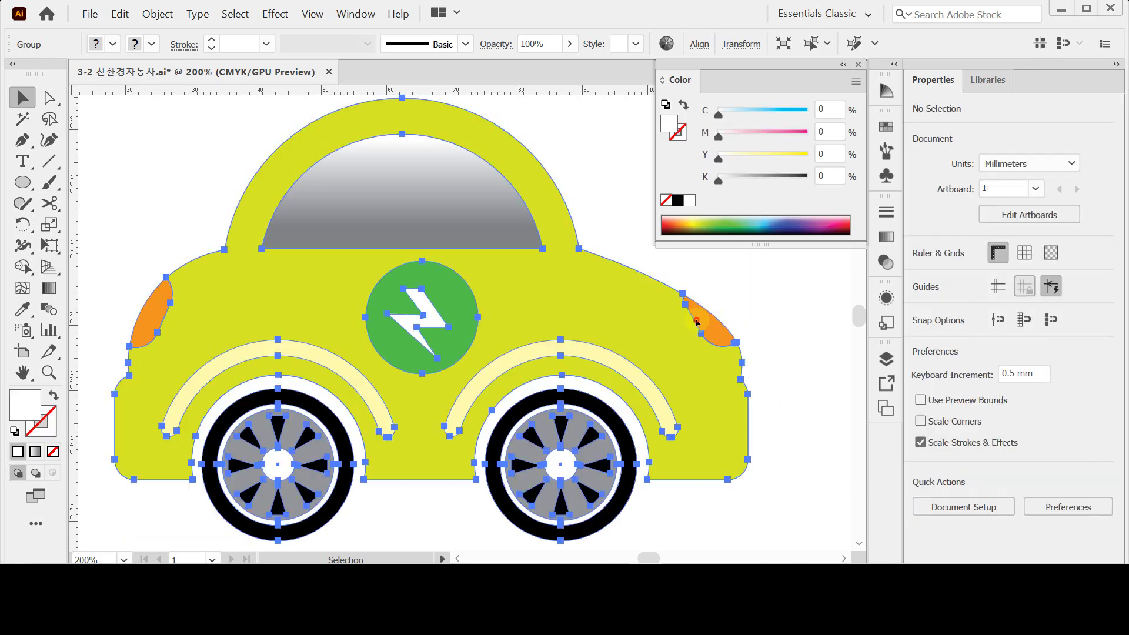
{"action": "left_click", "coordinate": [761, 310]}
{"action": "left_click", "coordinate": [150, 158]}
{"action": "left_click", "coordinate": [273, 429]}
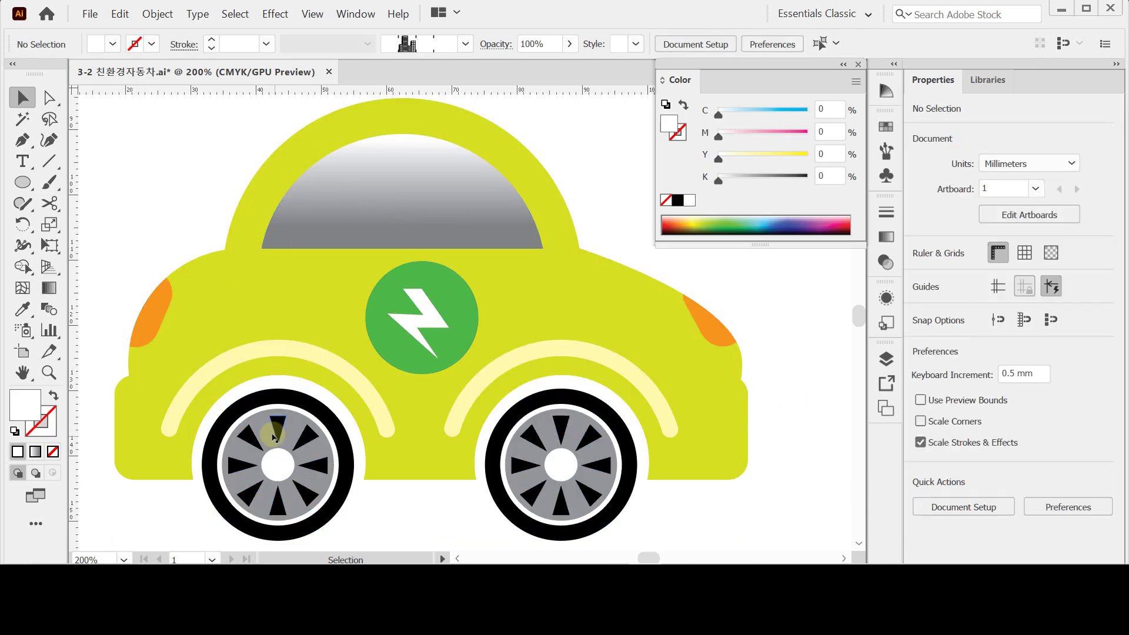
{"action": "key", "text": "ctrl+h"}
{"action": "left_click", "coordinate": [777, 347]}
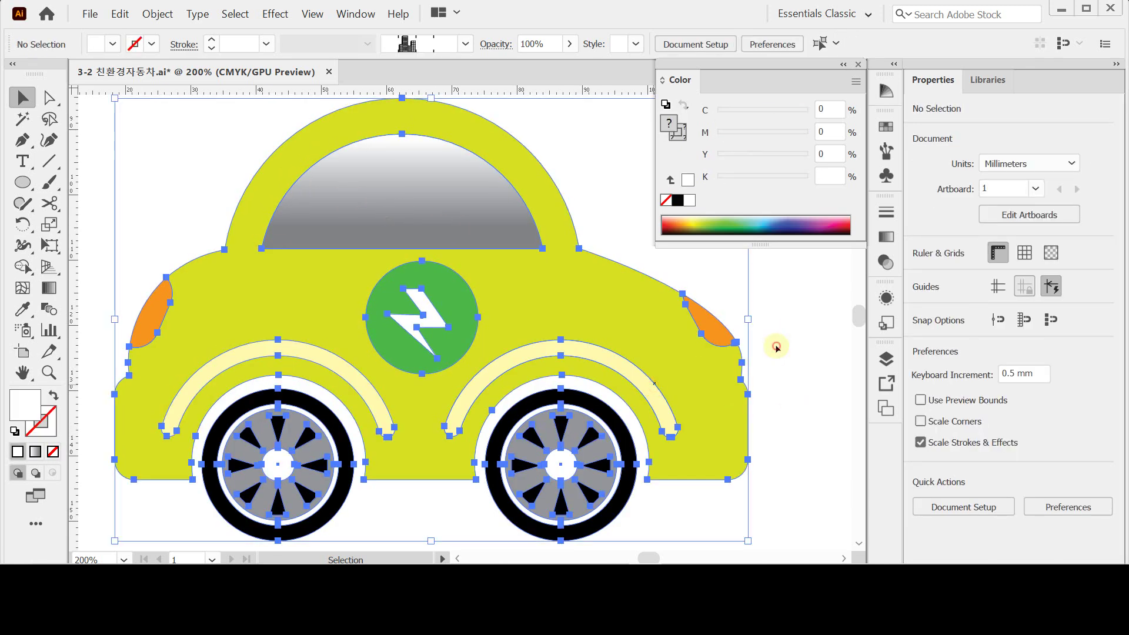
{"action": "left_click", "coordinate": [481, 315]}
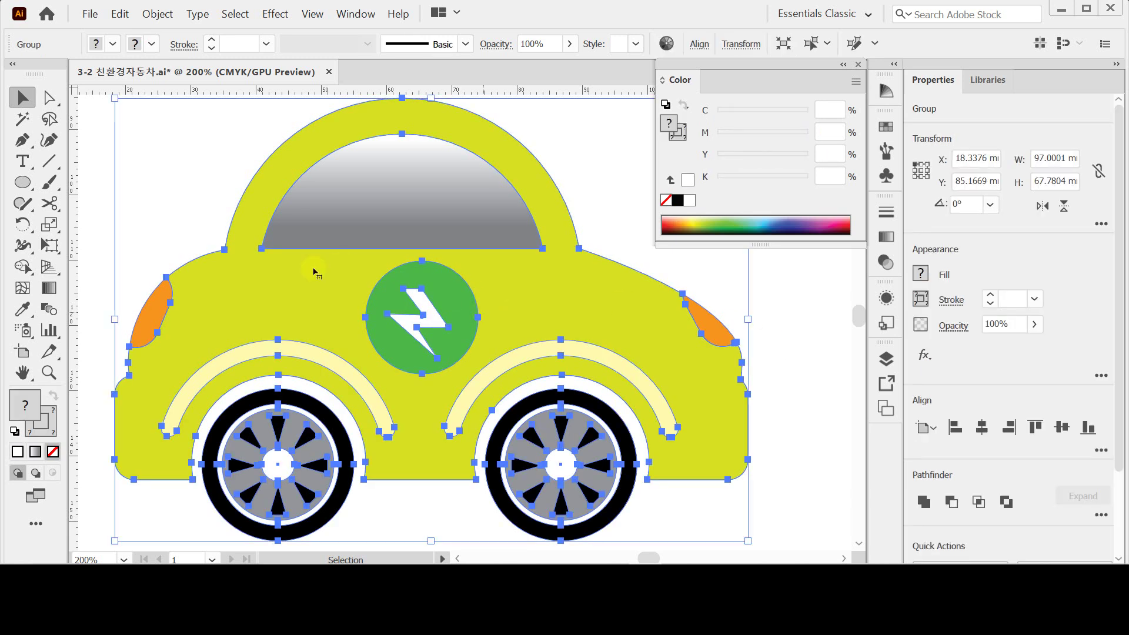
{"action": "left_click", "coordinate": [159, 478]}
{"action": "left_click", "coordinate": [402, 97]}
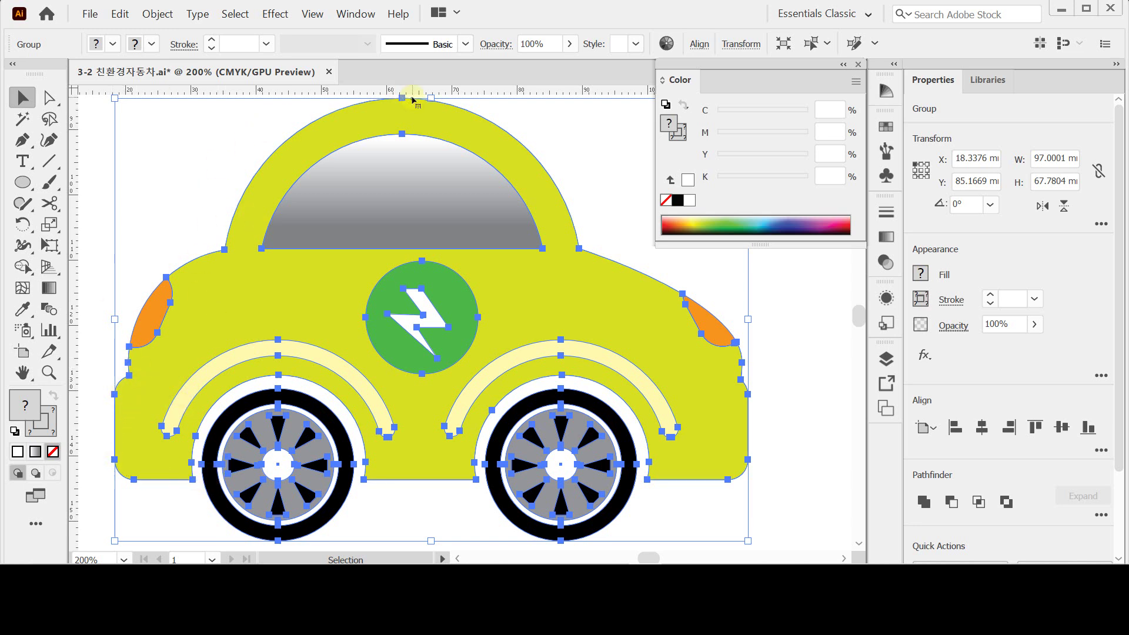
{"action": "left_click", "coordinate": [467, 304]}
{"action": "left_click", "coordinate": [442, 306]}
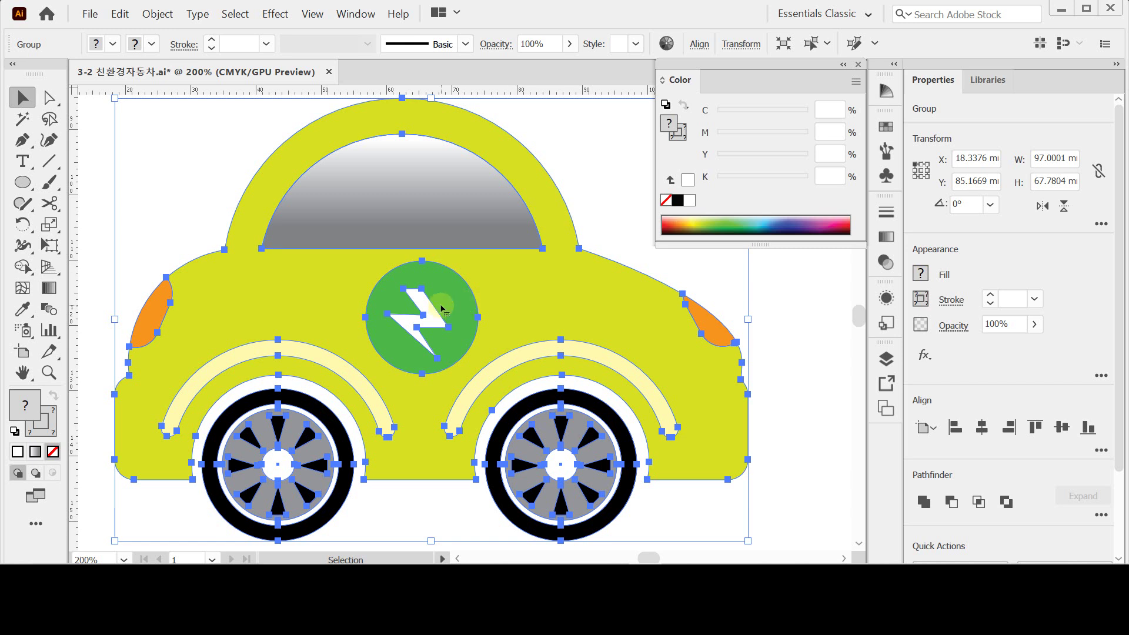
{"action": "key", "text": "a"}
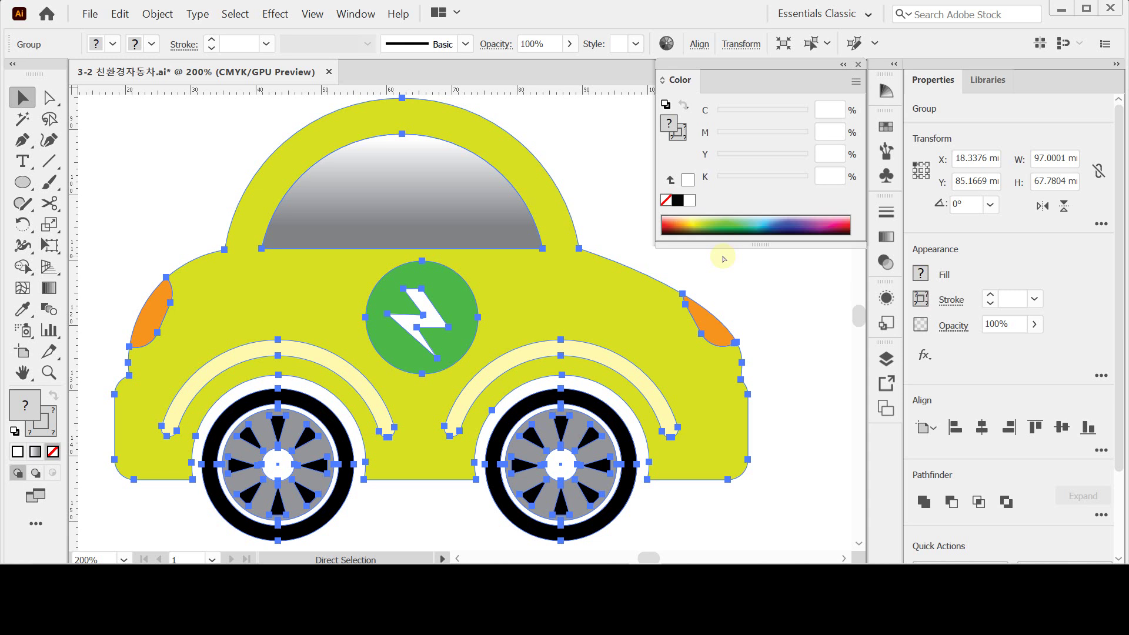
{"action": "key", "text": "ctrl+s"}
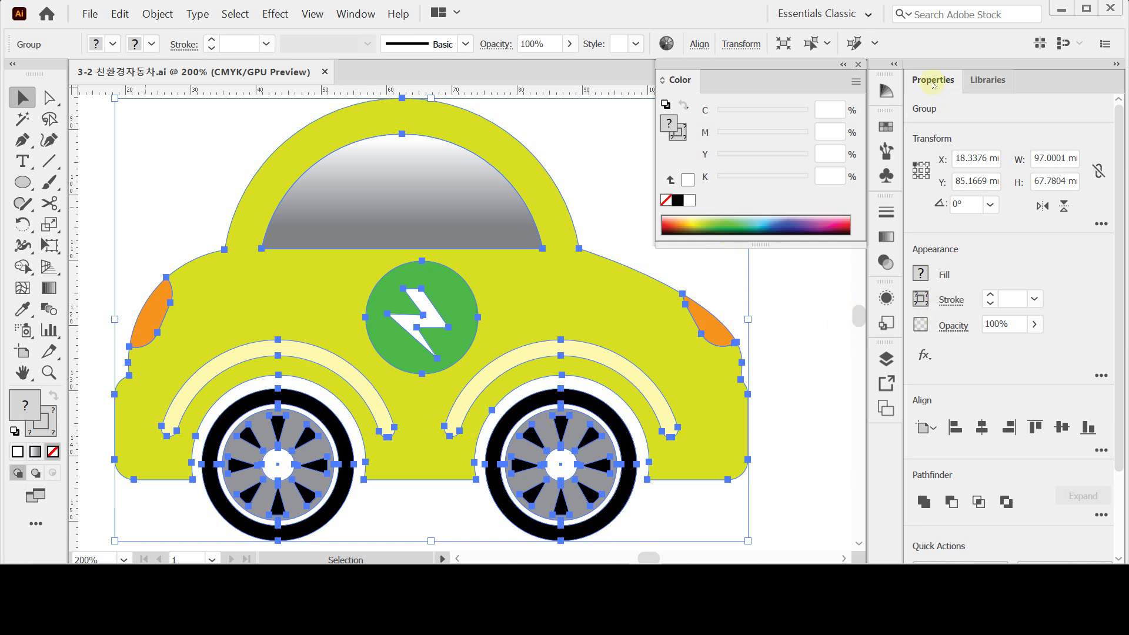
Apply a Drop Shadow to the car group with 2 mm X and Y offsets and 1 mm blur, and save the document.
{"action": "left_click", "coordinate": [926, 356]}
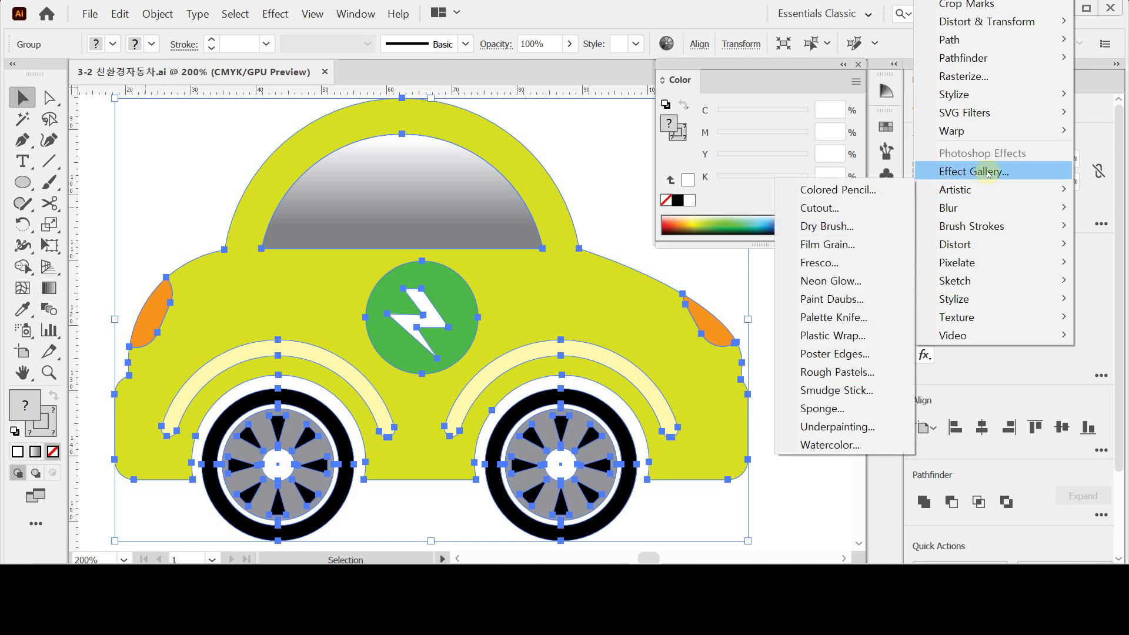
{"action": "mouse_move", "coordinate": [994, 97]}
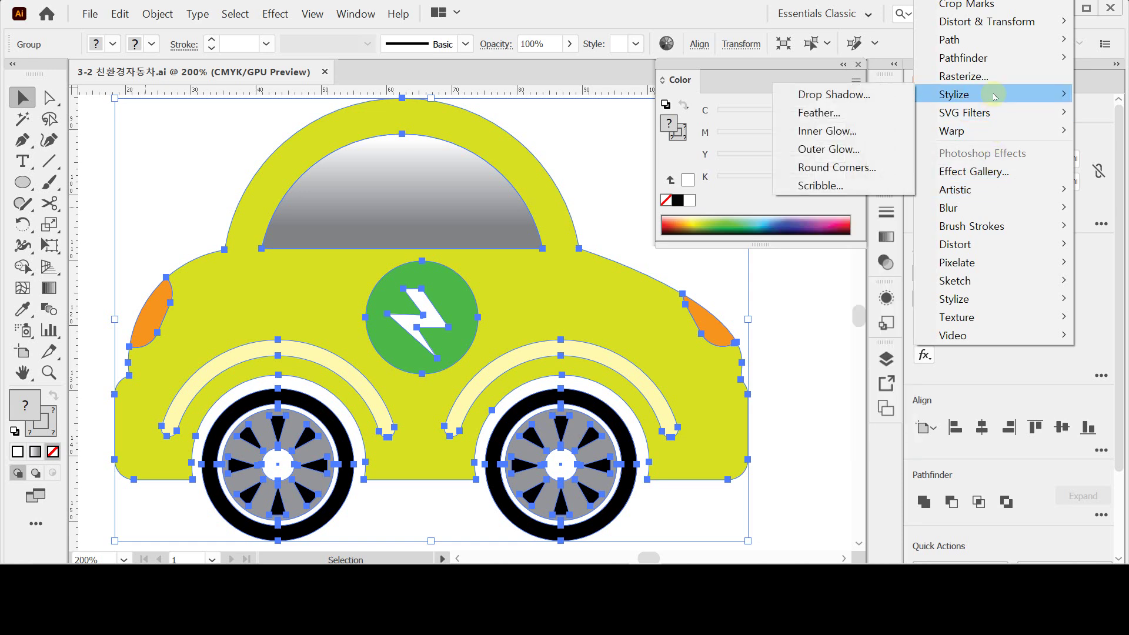
{"action": "left_click", "coordinate": [847, 96]}
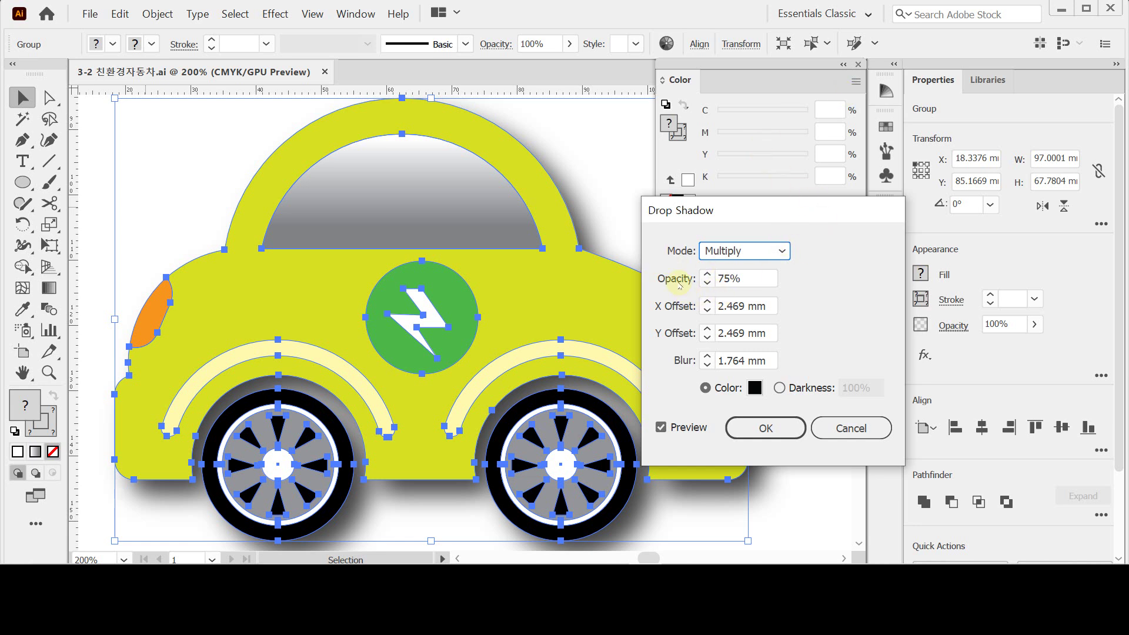
{"action": "left_click", "coordinate": [707, 311]}
{"action": "left_click", "coordinate": [707, 337]}
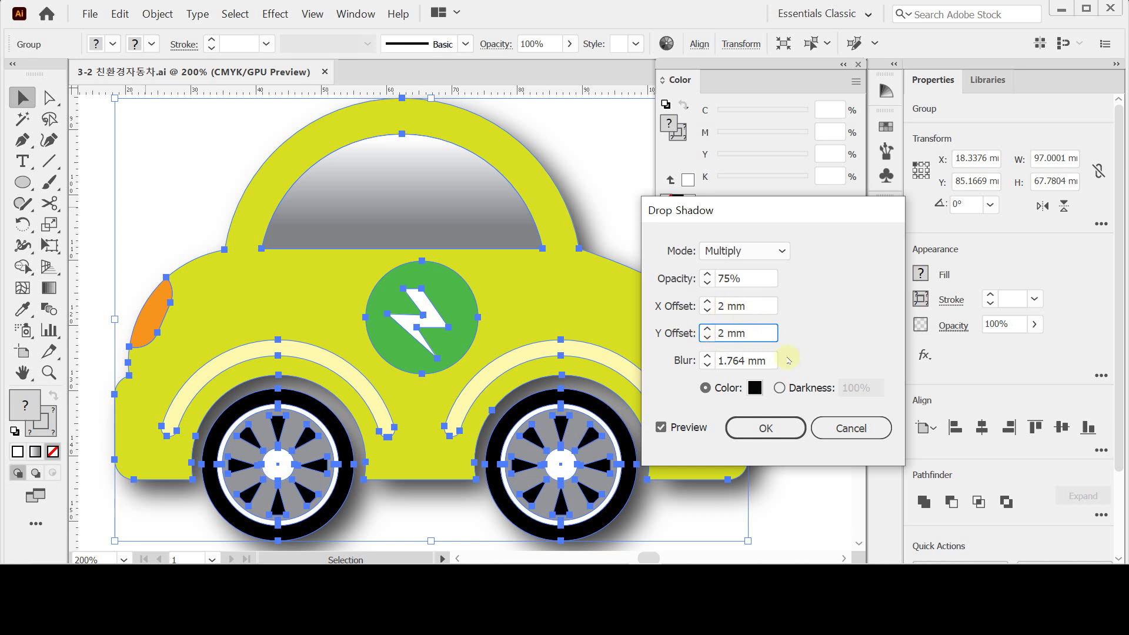
{"action": "key", "text": "Tab"}
{"action": "left_click", "coordinate": [707, 366]}
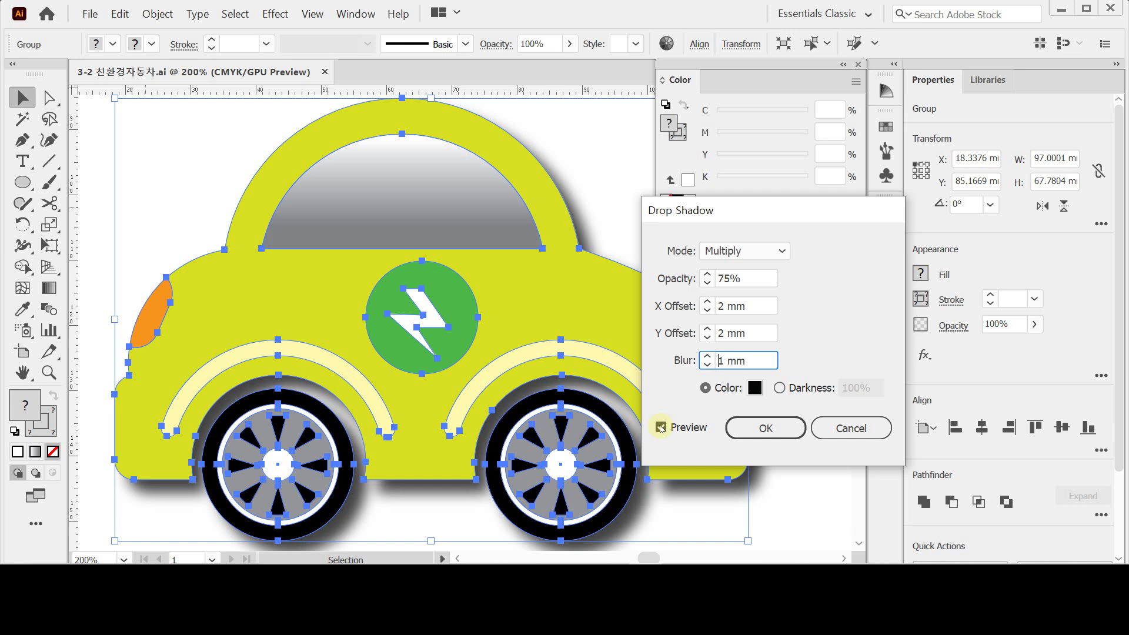
{"action": "left_click", "coordinate": [757, 431]}
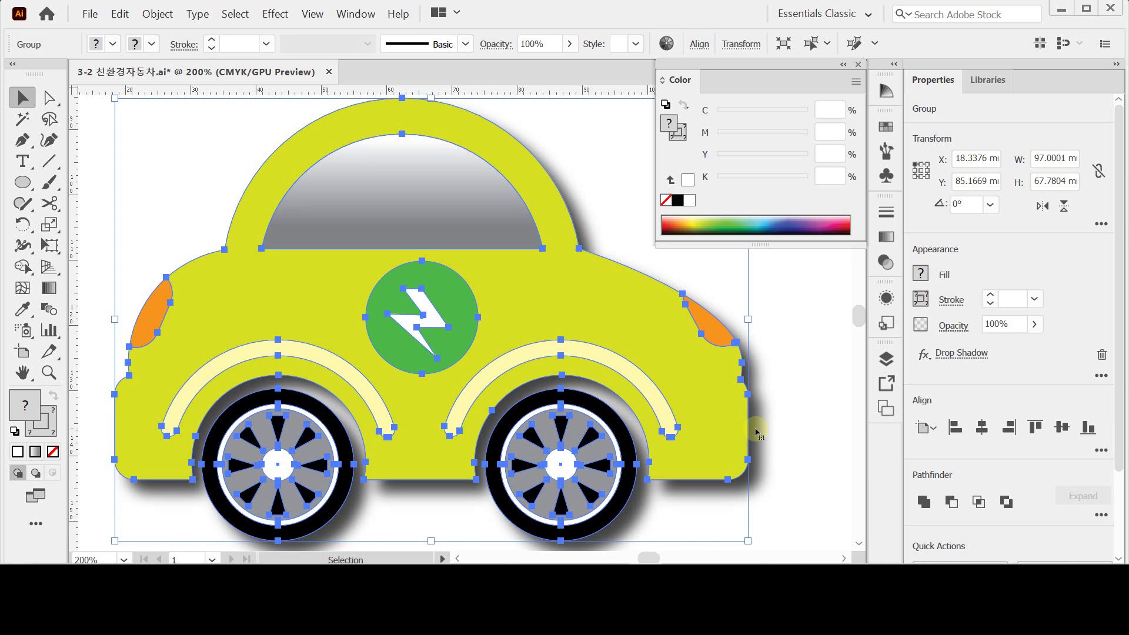
{"action": "key", "text": "ctrl"}
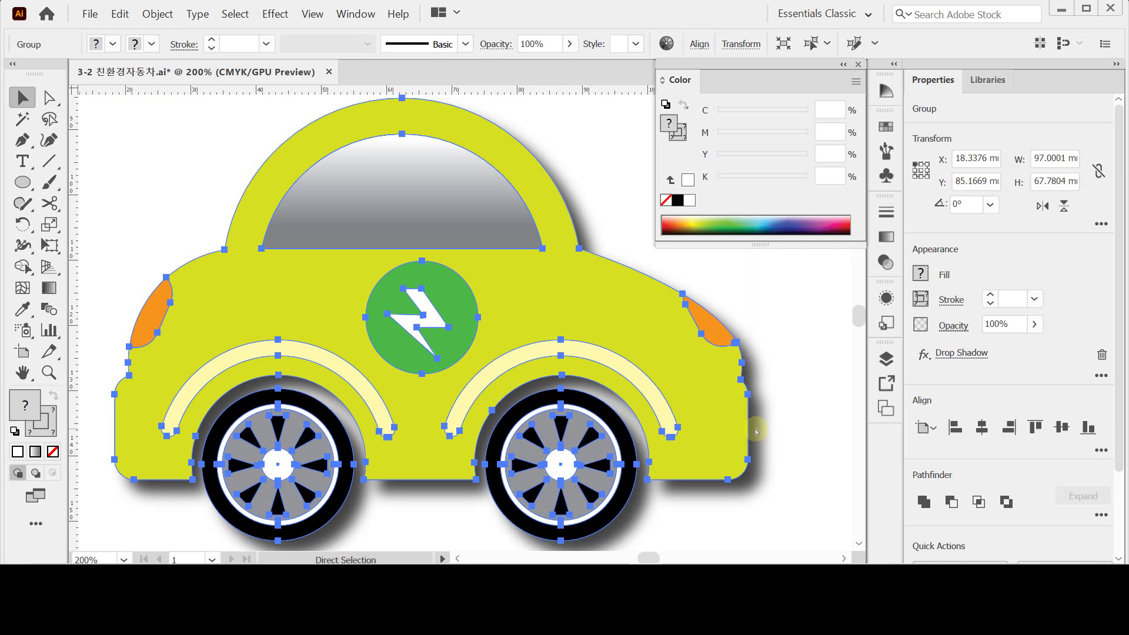
{"action": "key", "text": "ctrl+s"}
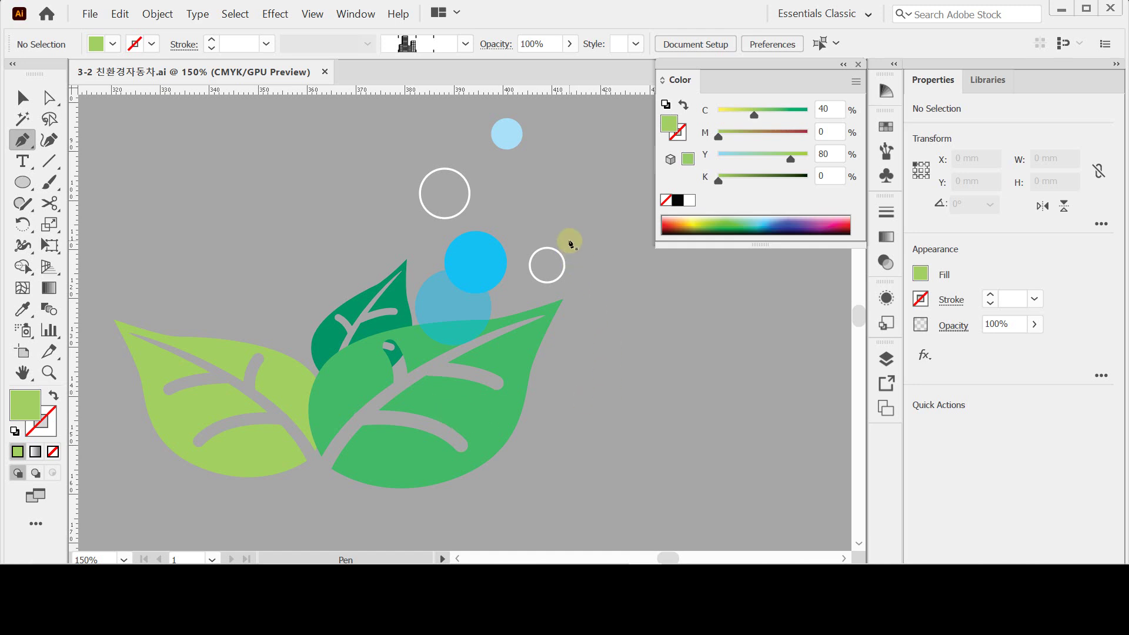
{"action": "left_click", "coordinate": [506, 134]}
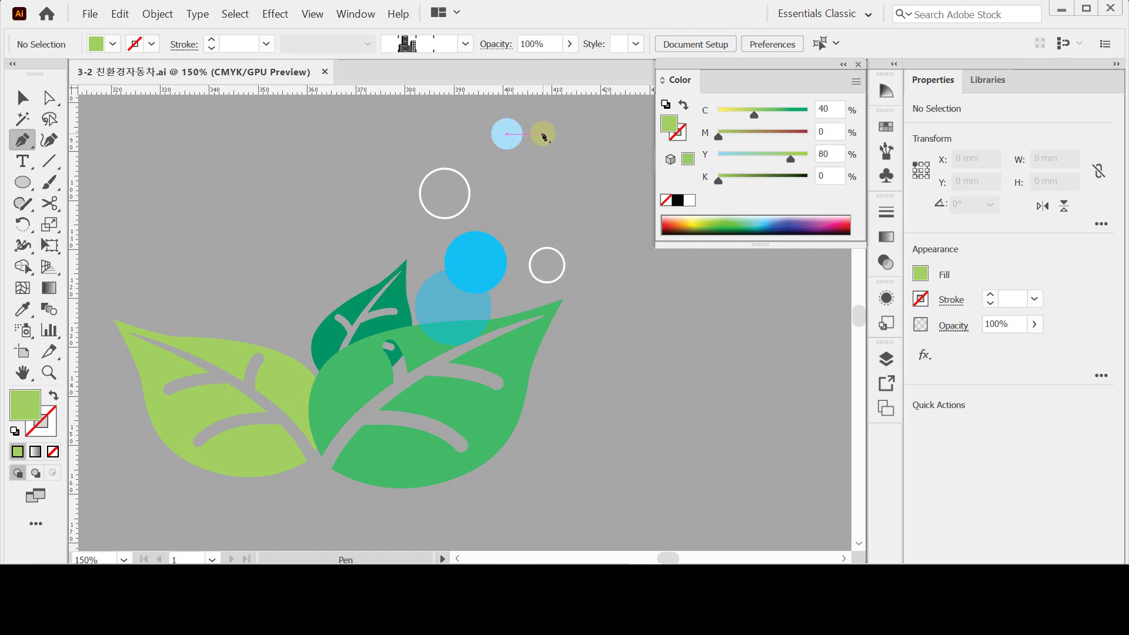
{"action": "key", "text": "Escape"}
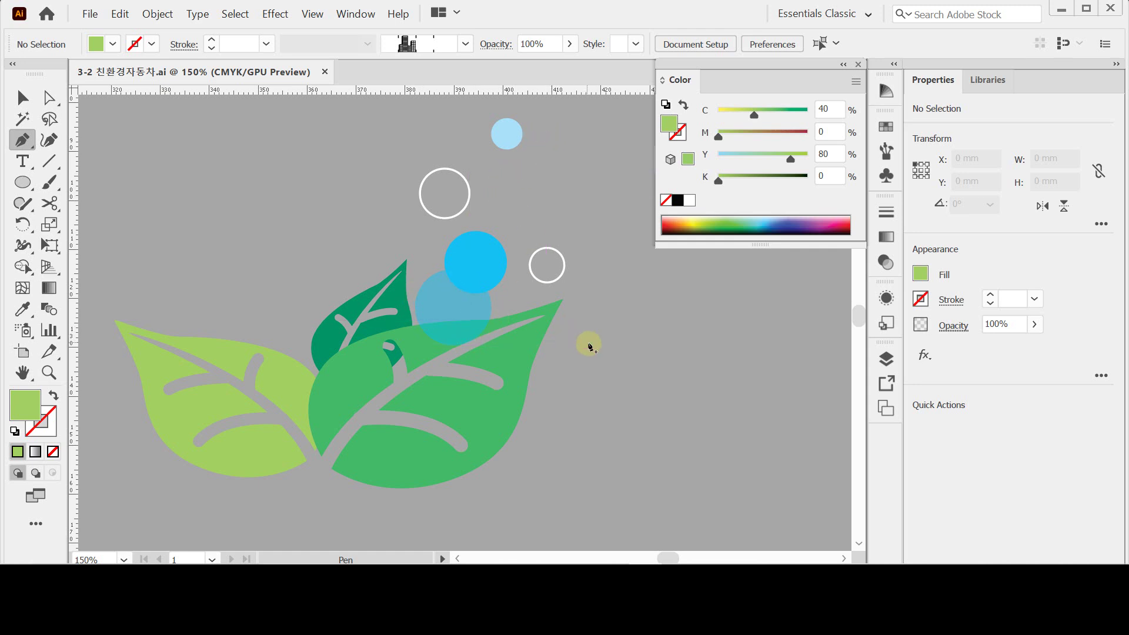
{"action": "left_click_drag", "start_coordinate": [542, 380], "coordinate": [568, 269]}
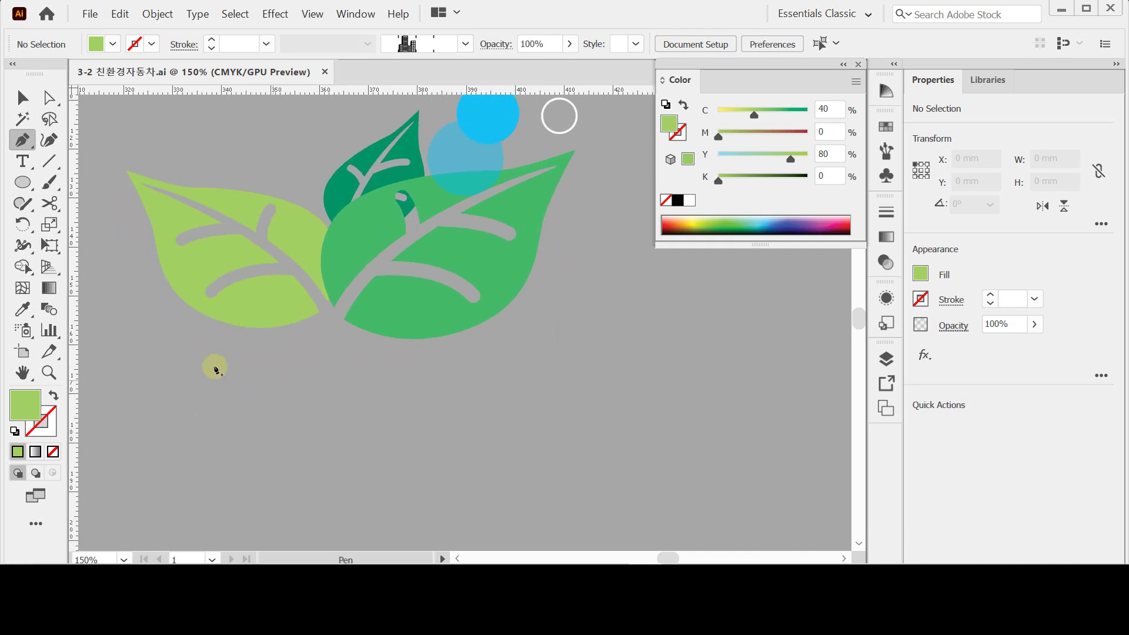
{"action": "key", "text": "space"}
{"action": "left_click_drag", "start_coordinate": [249, 411], "coordinate": [252, 390]}
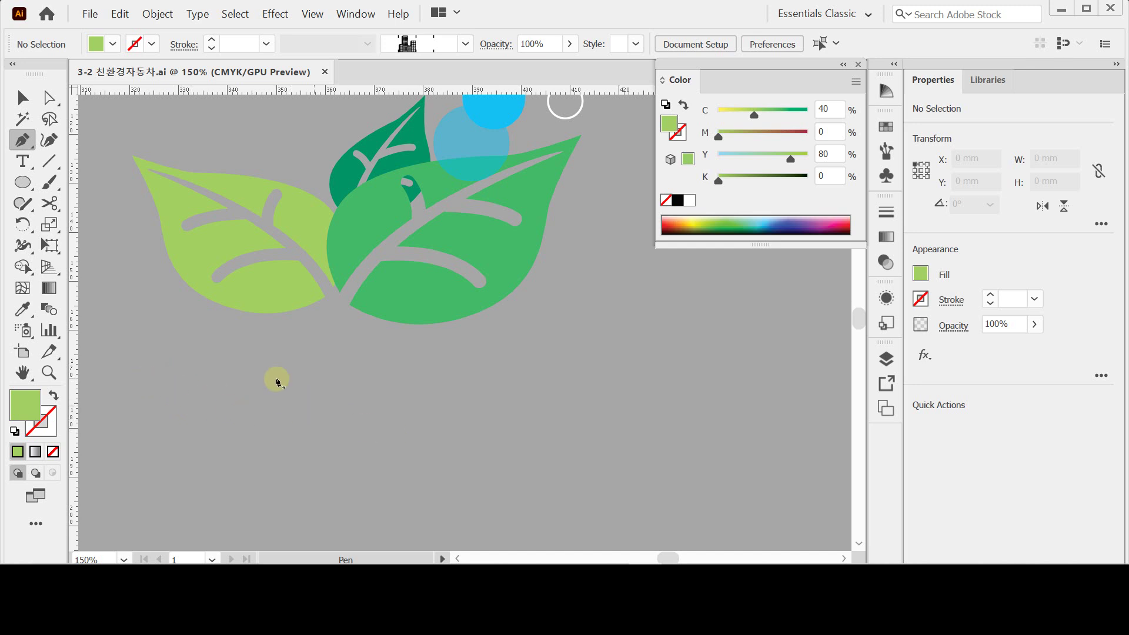
Return the light green leaf to an unfilled guide outline ready for tracing.
{"action": "key", "text": "space"}
{"action": "left_click_drag", "start_coordinate": [235, 372], "coordinate": [249, 439]}
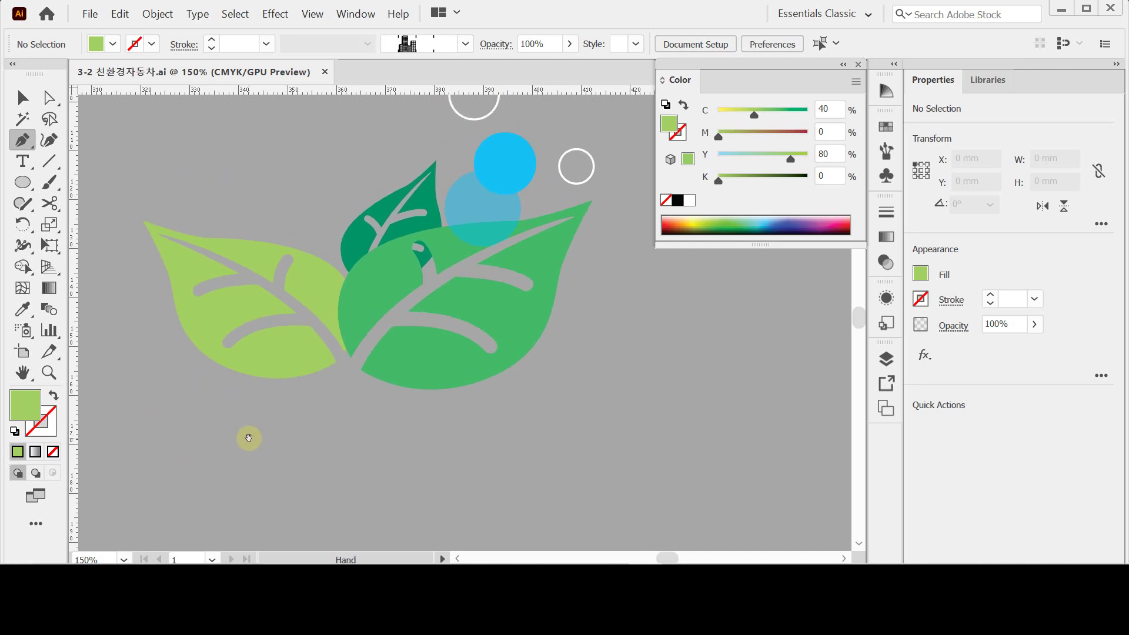
{"action": "key", "text": "ctrl+z"}
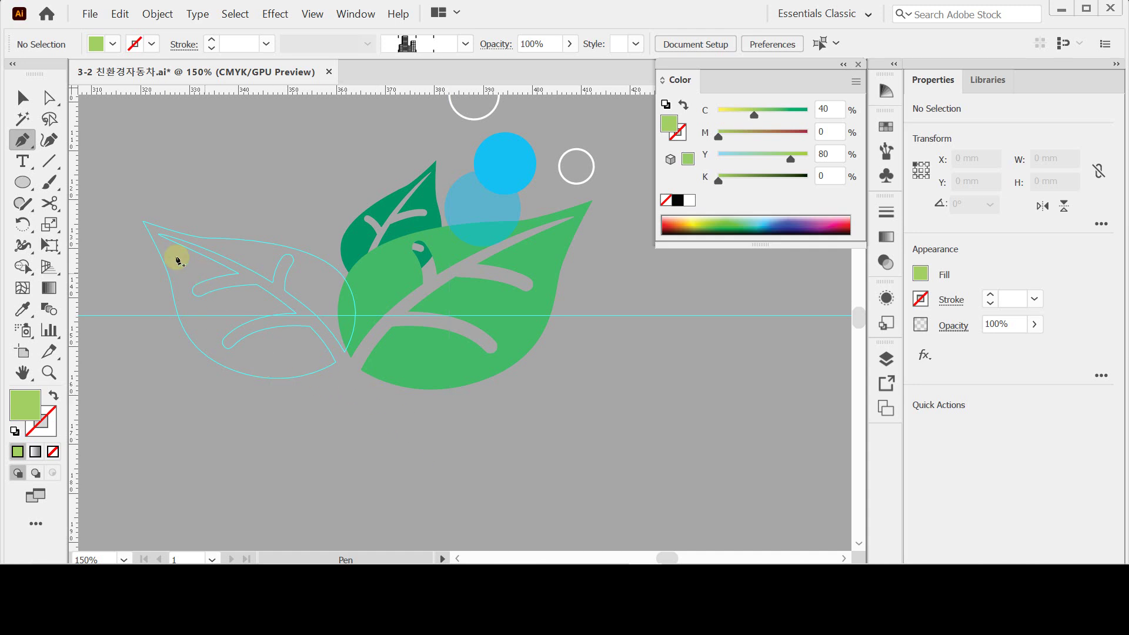
Trace the leaf's outer contour over the guide as a closed Pen path, about 43 × 32 mm, with the light green fill.
{"action": "left_click", "coordinate": [144, 222]}
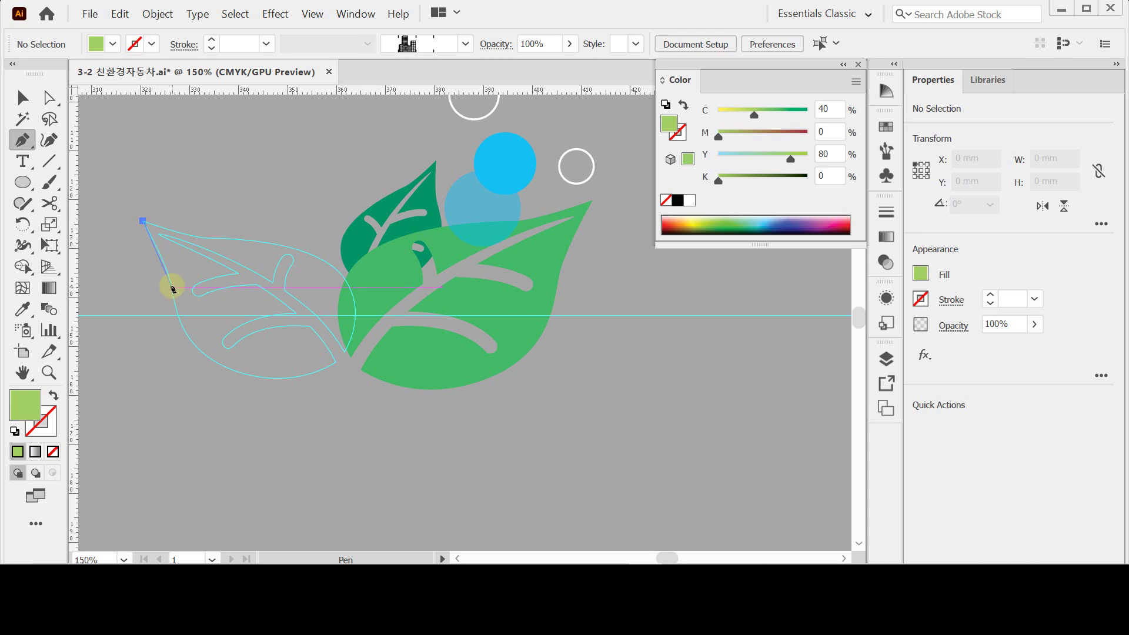
{"action": "left_click_drag", "start_coordinate": [172, 287], "coordinate": [178, 313]}
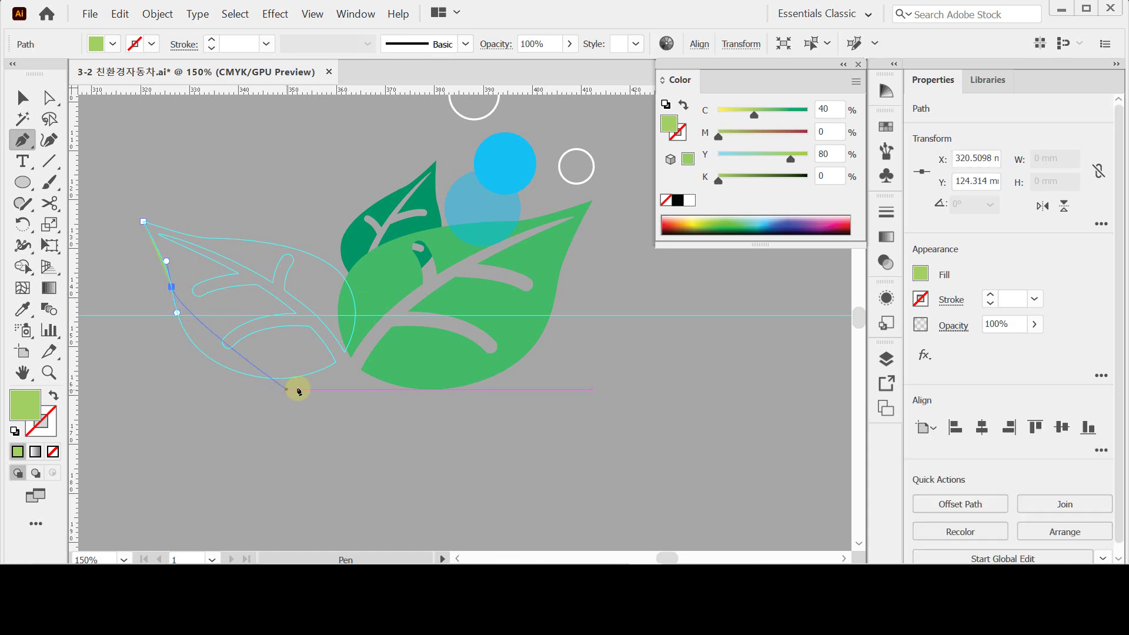
{"action": "left_click_drag", "start_coordinate": [339, 365], "coordinate": [476, 308]}
{"action": "left_click", "coordinate": [339, 365]}
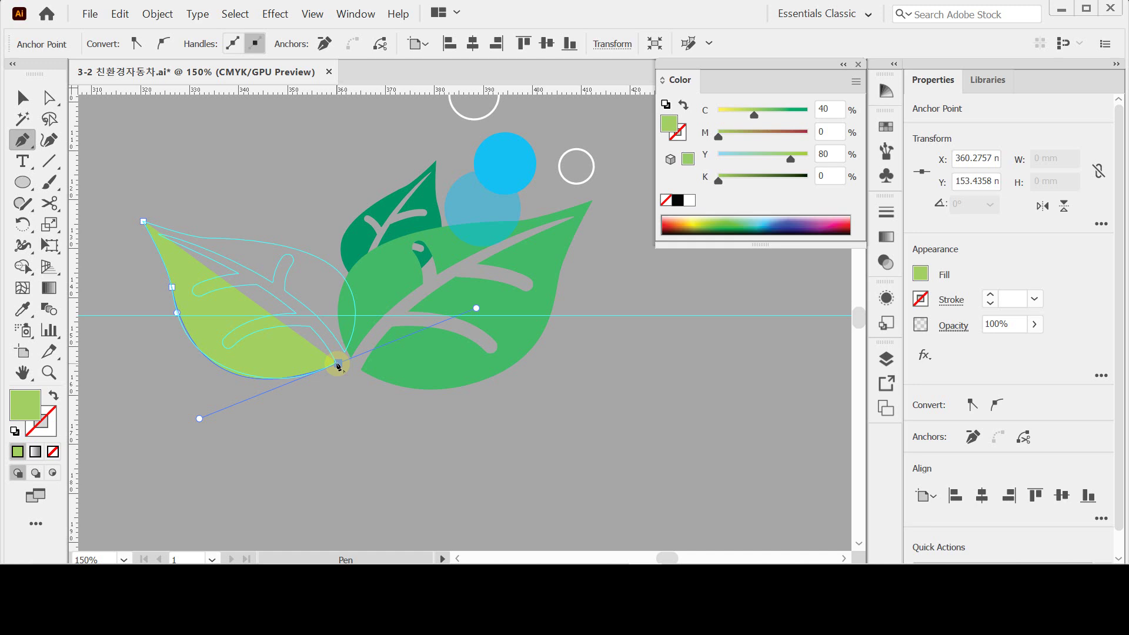
{"action": "left_click", "coordinate": [476, 309]}
{"action": "left_click", "coordinate": [339, 364]}
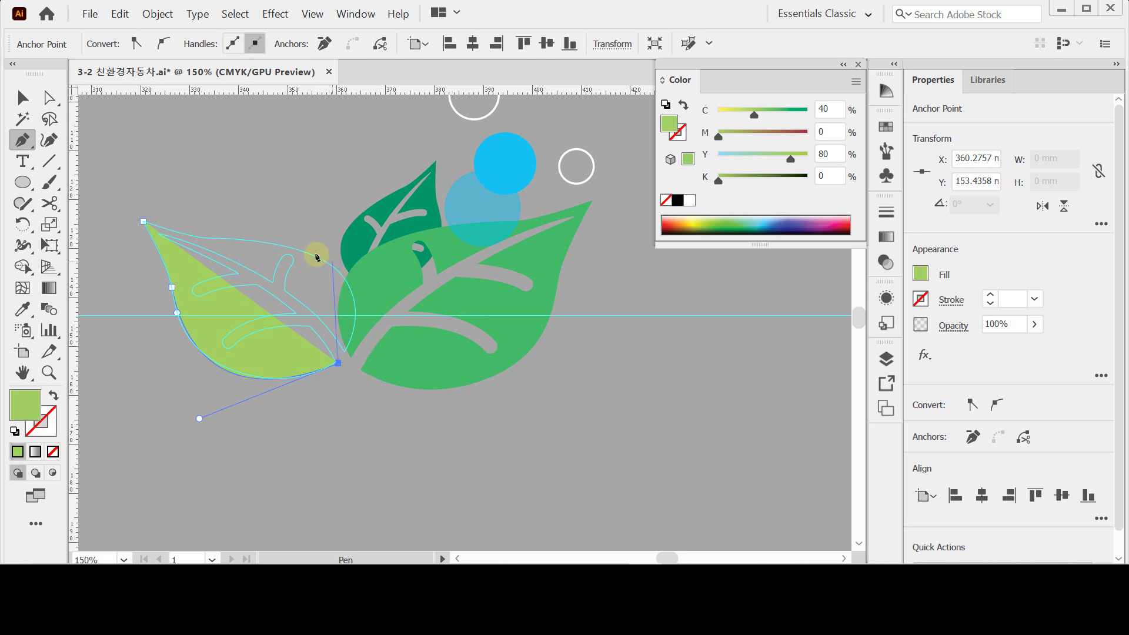
{"action": "left_click_drag", "start_coordinate": [306, 254], "coordinate": [217, 222]}
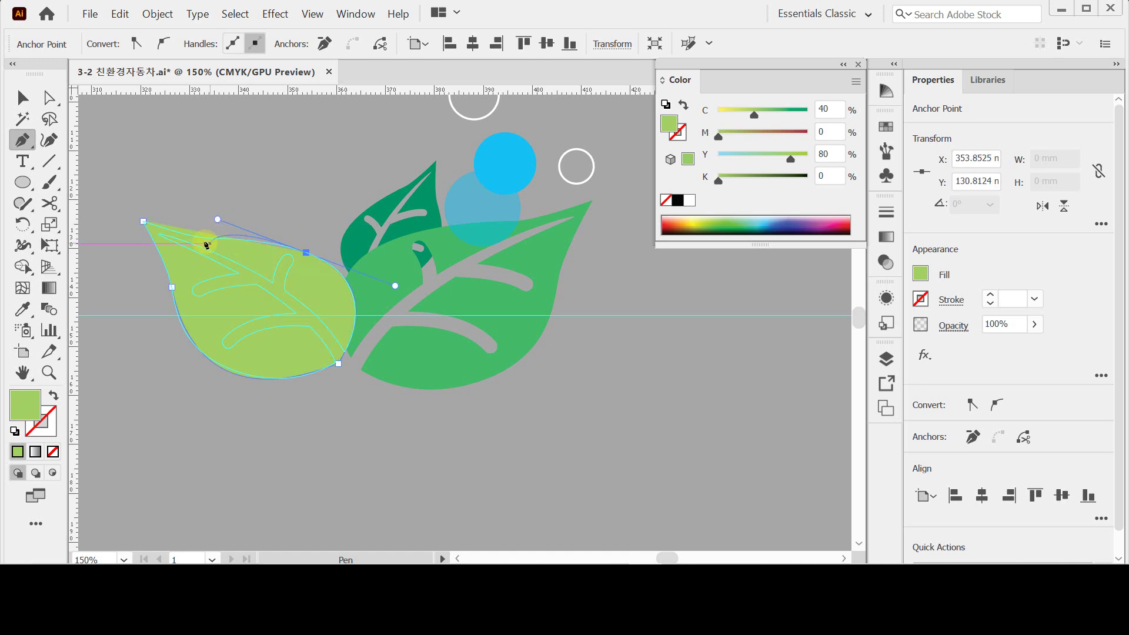
{"action": "left_click_drag", "start_coordinate": [144, 223], "coordinate": [124, 210]}
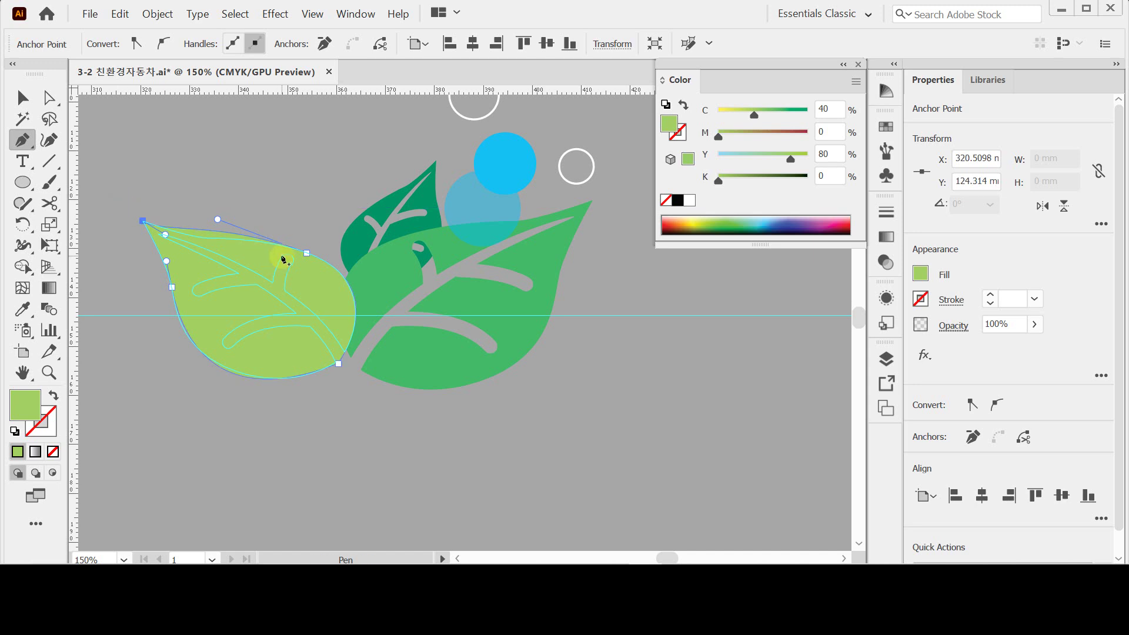
Refine the leaf's upper edge by shifting its upper anchor point and adjusting the direction handles to follow the guide.
{"action": "key", "text": "ctrl"}
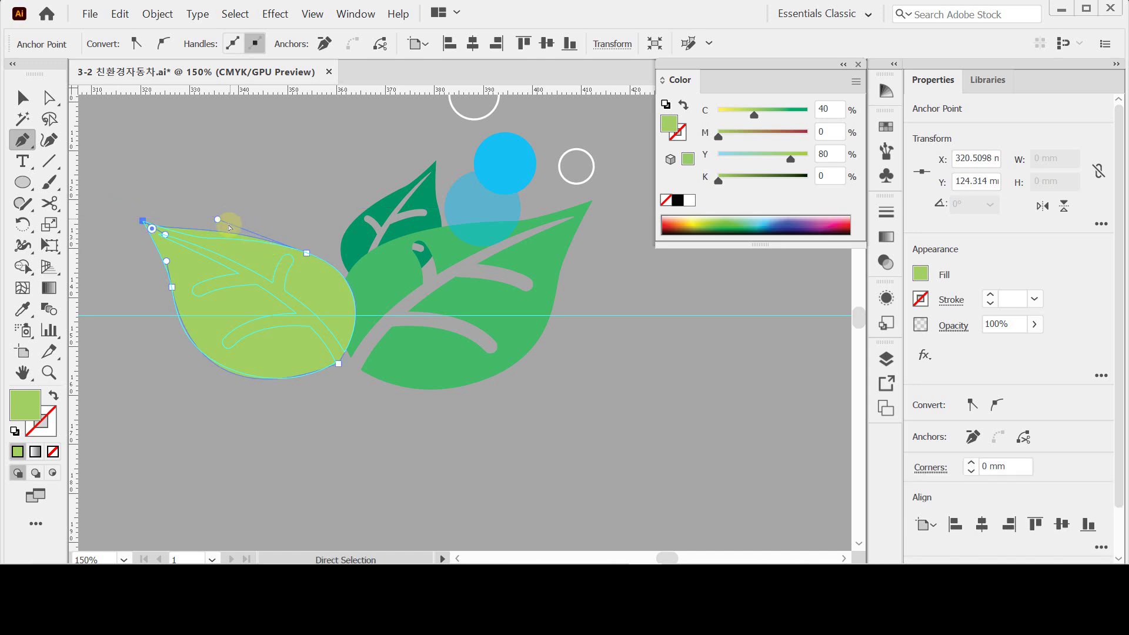
{"action": "left_click_drag", "start_coordinate": [217, 220], "coordinate": [221, 237]}
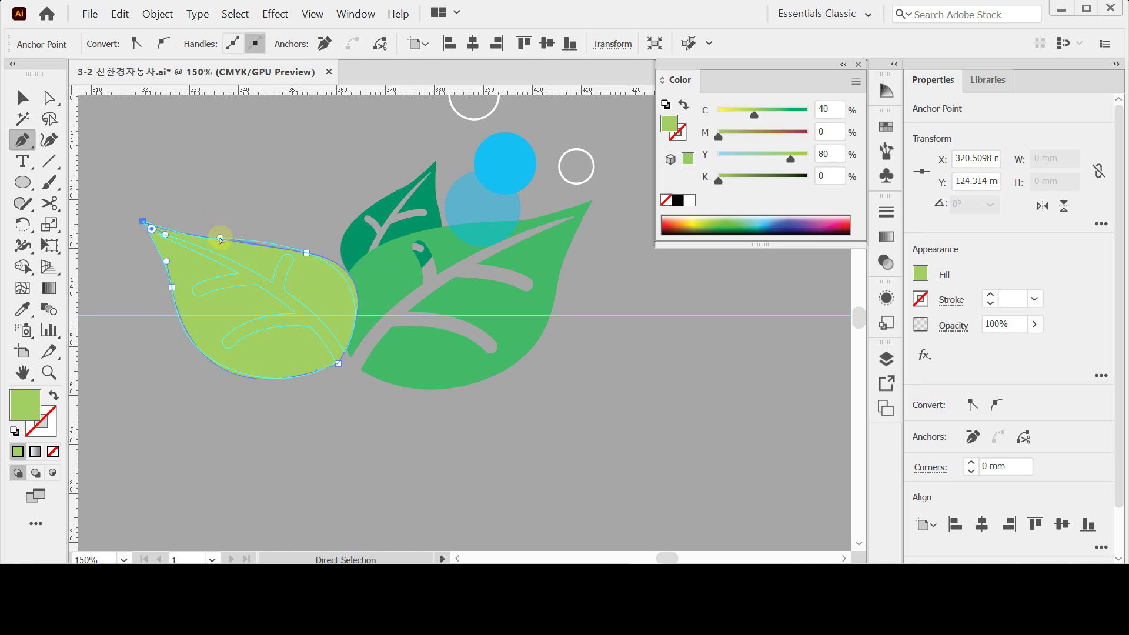
{"action": "left_click_drag", "start_coordinate": [306, 254], "coordinate": [297, 250]}
{"action": "left_click_drag", "start_coordinate": [210, 234], "coordinate": [220, 236]}
{"action": "mouse_move", "coordinate": [390, 268]}
{"action": "left_mouse_down"}
{"action": "mouse_move", "coordinate": [406, 265]}
{"action": "mouse_move", "coordinate": [391, 270]}
{"action": "left_mouse_up"}
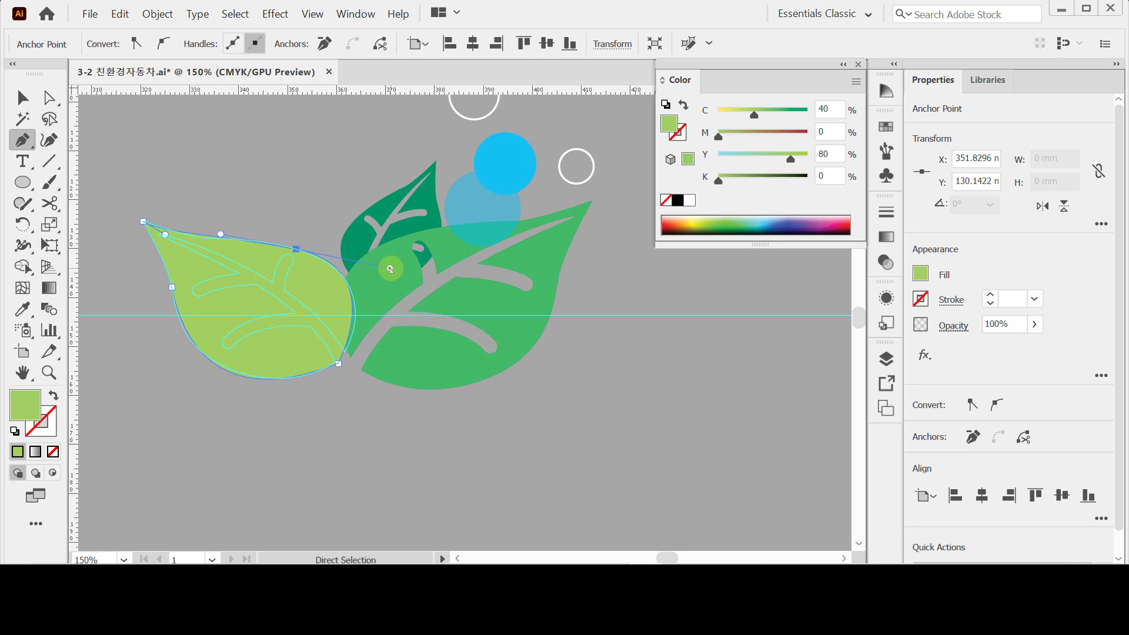
{"action": "mouse_move", "coordinate": [390, 268]}
{"action": "left_mouse_down"}
{"action": "mouse_move", "coordinate": [382, 262]}
{"action": "mouse_move", "coordinate": [399, 271]}
{"action": "left_mouse_up"}
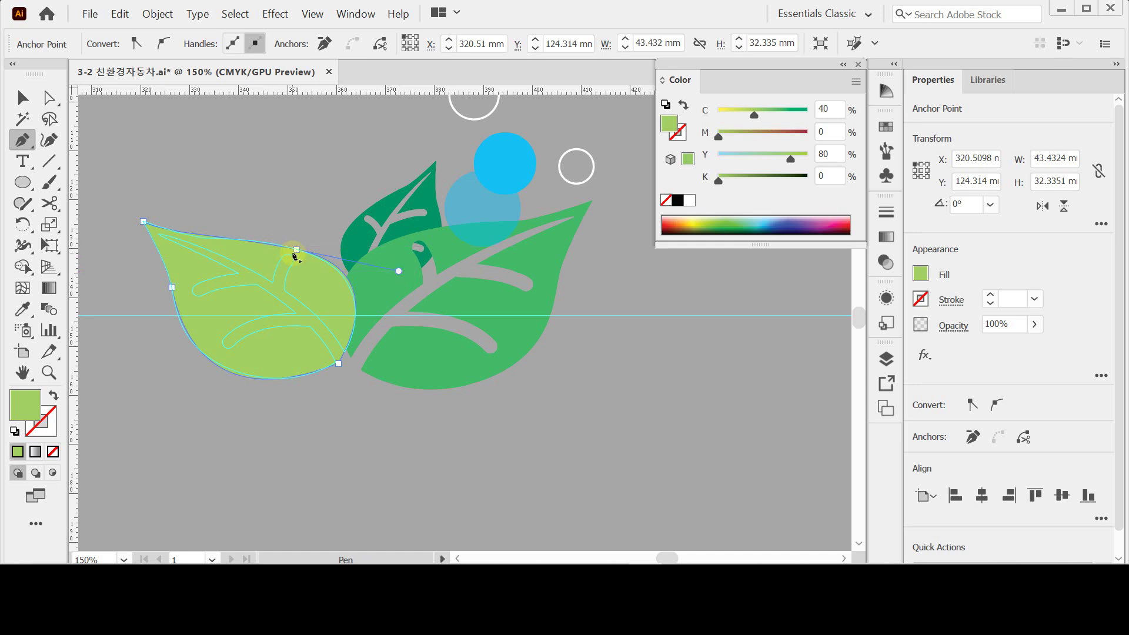
Try to remove and redraw the direction handles of the anchor point on the leaf's upper edge.
{"action": "key", "text": "alt"}
{"action": "left_click", "coordinate": [296, 251], "text": "alt"}
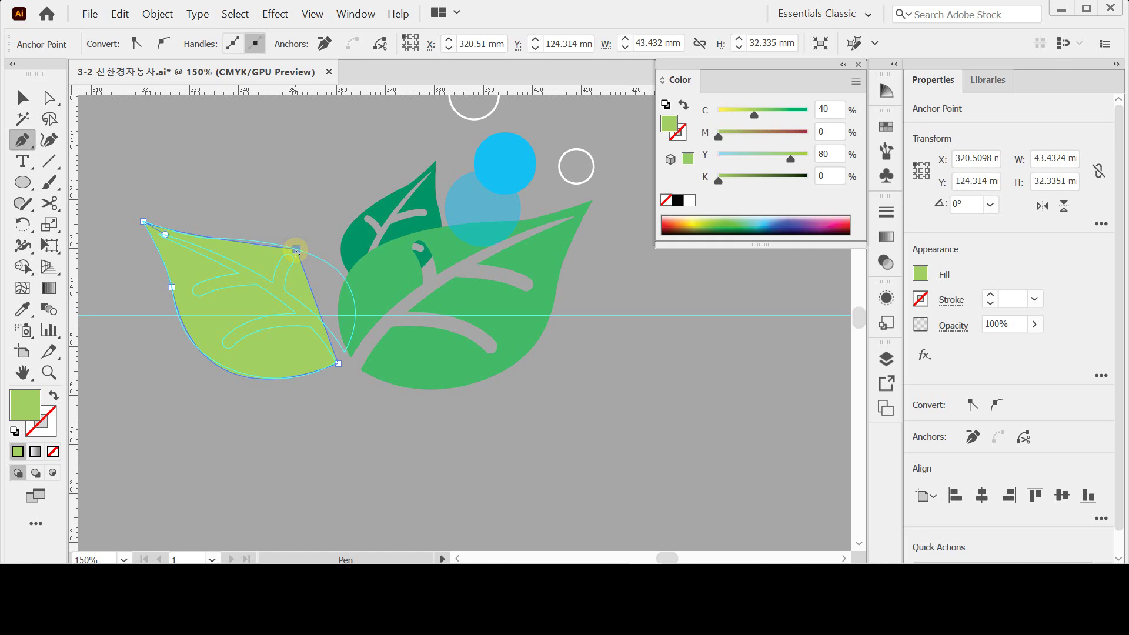
{"action": "left_click_drag", "start_coordinate": [297, 252], "coordinate": [194, 221]}
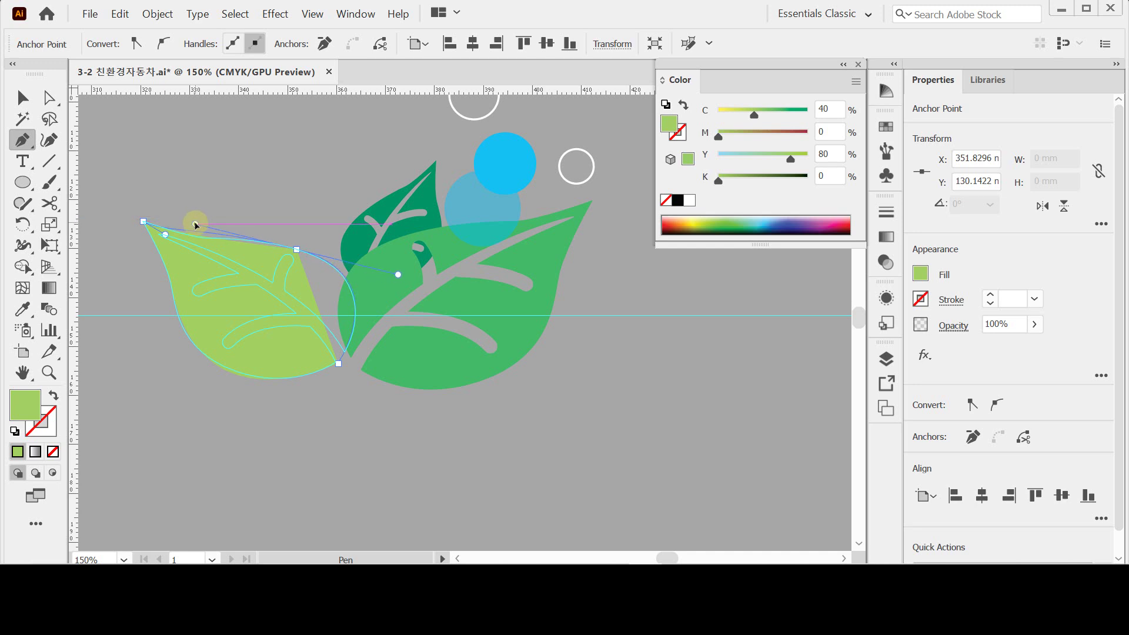
{"action": "key", "text": "ctrl"}
{"action": "key", "text": "ctrl+z"}
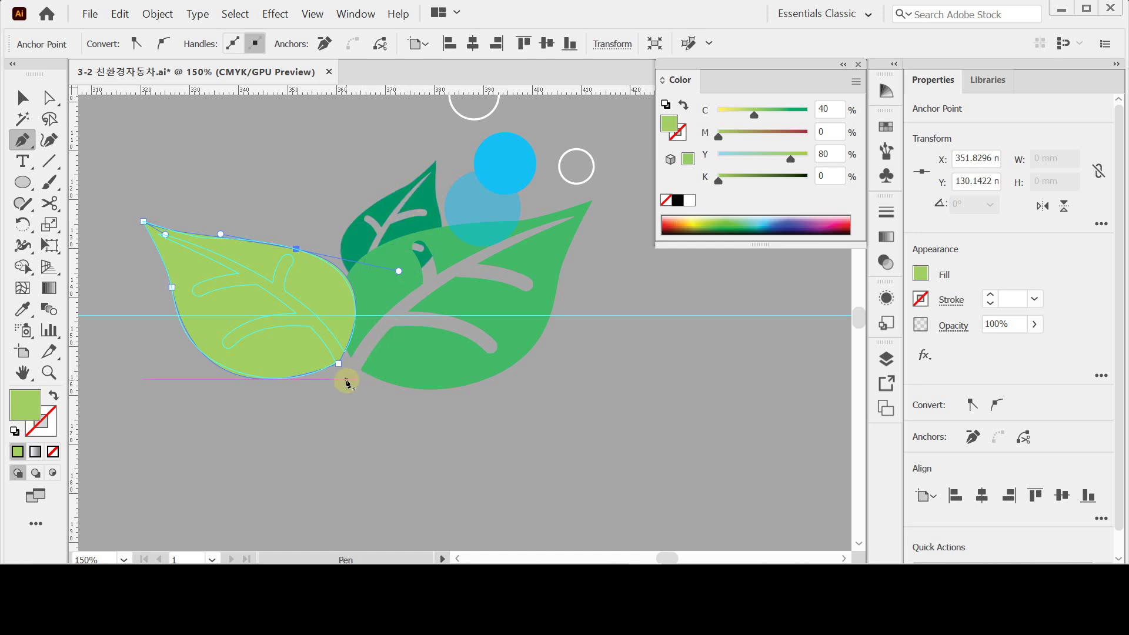
Draw the leaf's central vein as an open curved Pen path, about 40 × 30 mm, with no fill and a 1 pt black stroke.
{"action": "left_click", "coordinate": [338, 420], "text": "ctrl"}
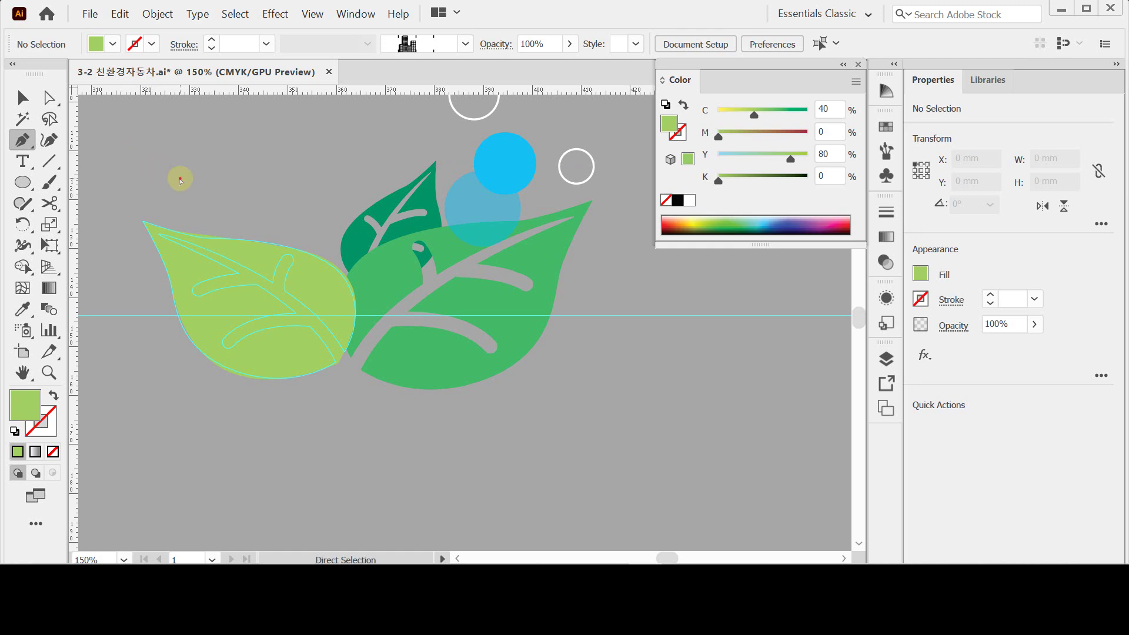
{"action": "left_click", "coordinate": [14, 431]}
{"action": "left_click", "coordinate": [53, 451]}
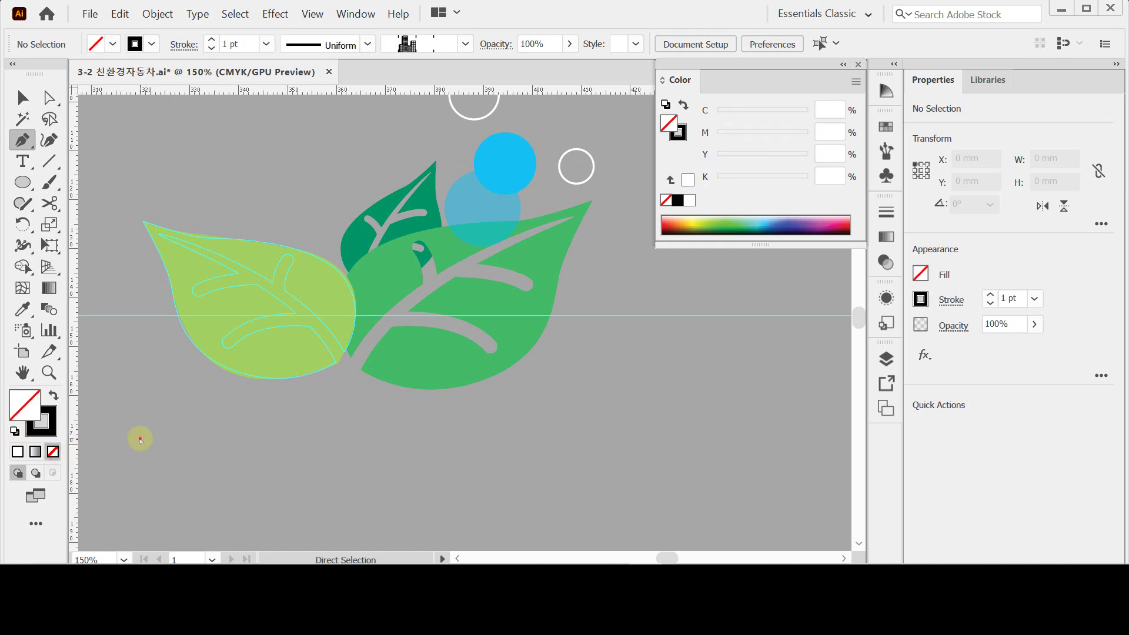
{"action": "left_click", "coordinate": [162, 237]}
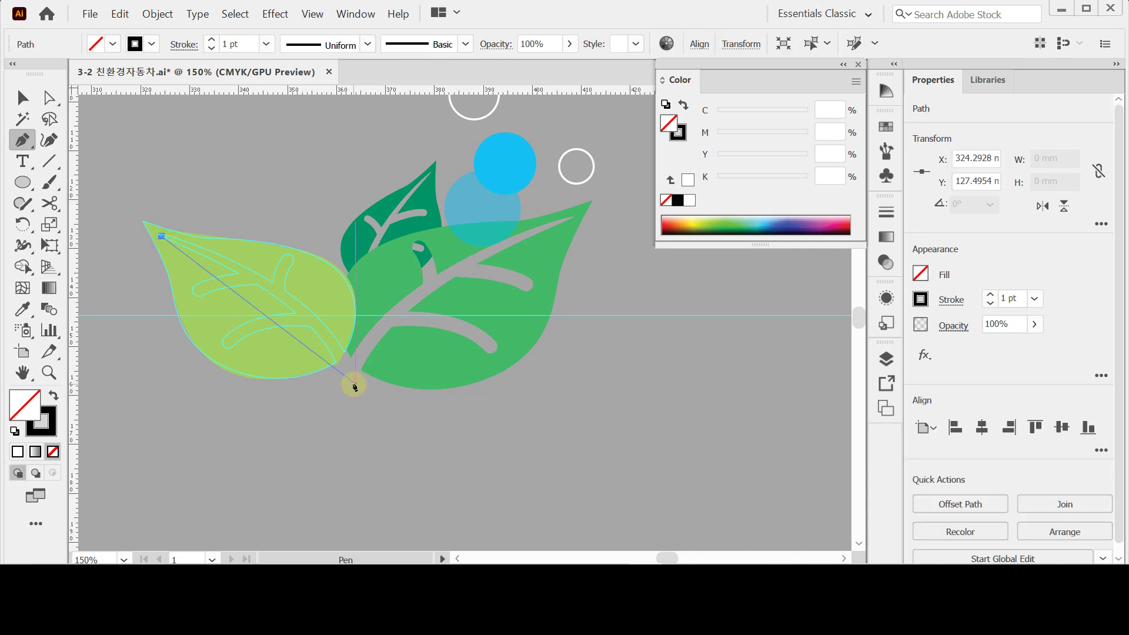
{"action": "left_click_drag", "start_coordinate": [355, 385], "coordinate": [392, 482]}
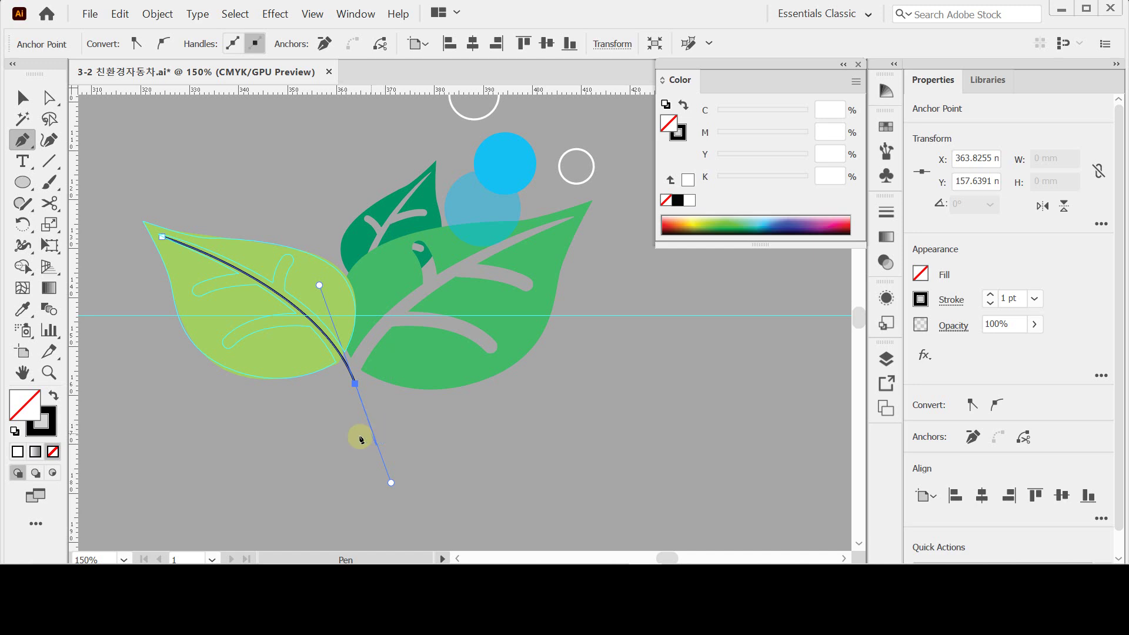
{"action": "left_click", "coordinate": [194, 292]}
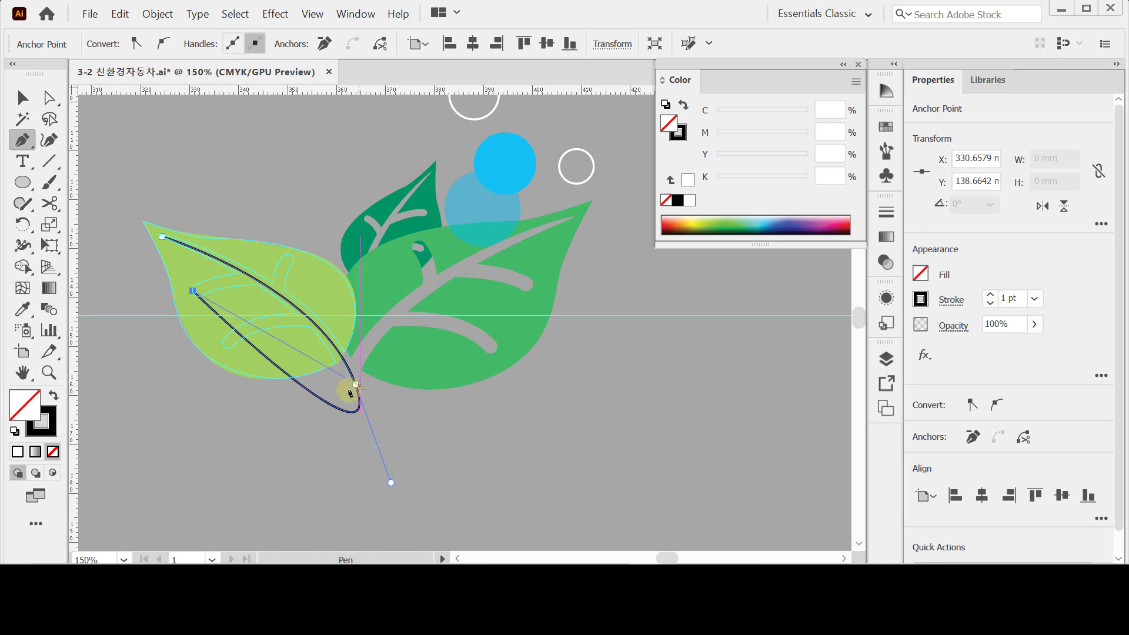
{"action": "key", "text": "ctrl+z"}
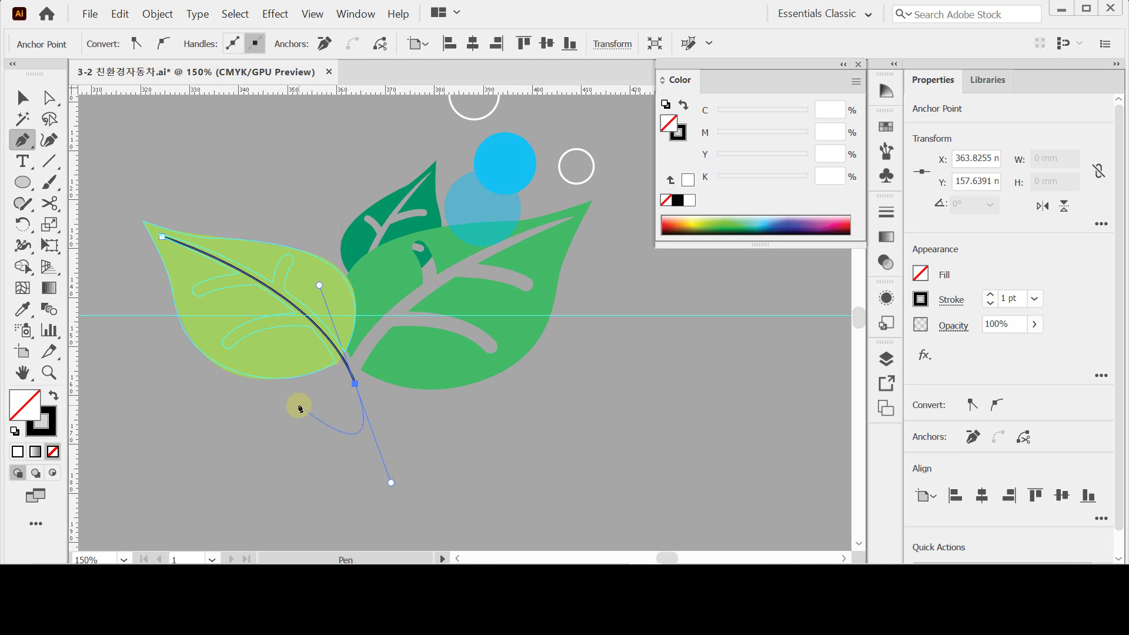
{"action": "key", "text": "ctrl"}
{"action": "key", "text": "ctrl"}
{"action": "left_click", "coordinate": [238, 414], "text": "ctrl"}
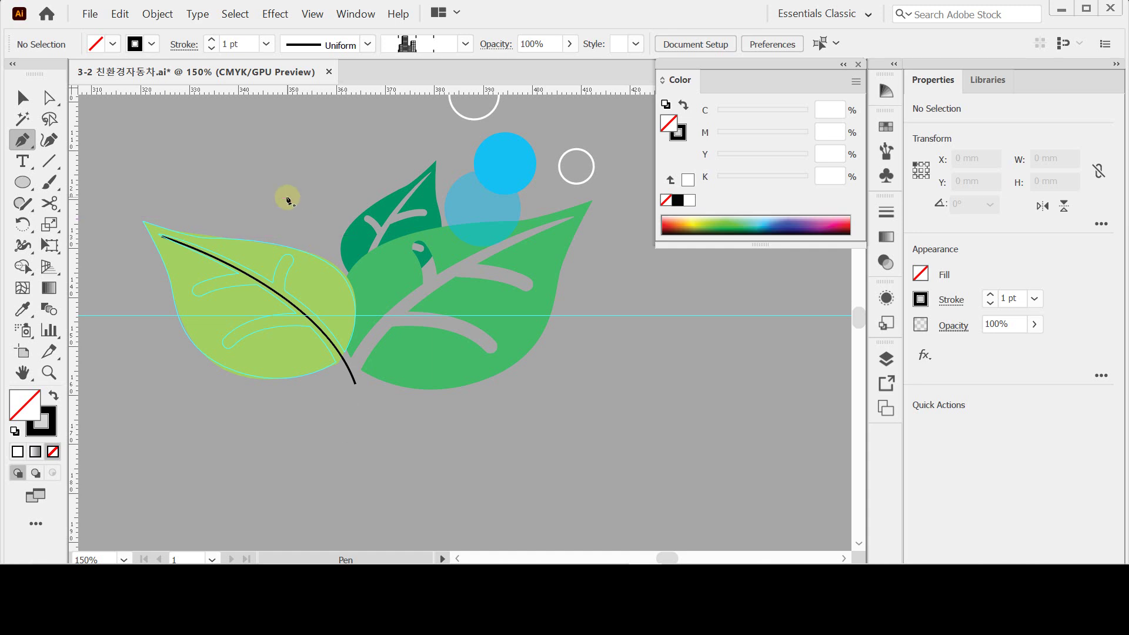
Draw the side vein nearest the leaf tip as an open curve ending on the central vein.
{"action": "left_click", "coordinate": [290, 296], "text": "ctrl"}
{"action": "left_click_drag", "start_coordinate": [356, 285], "coordinate": [260, 267]}
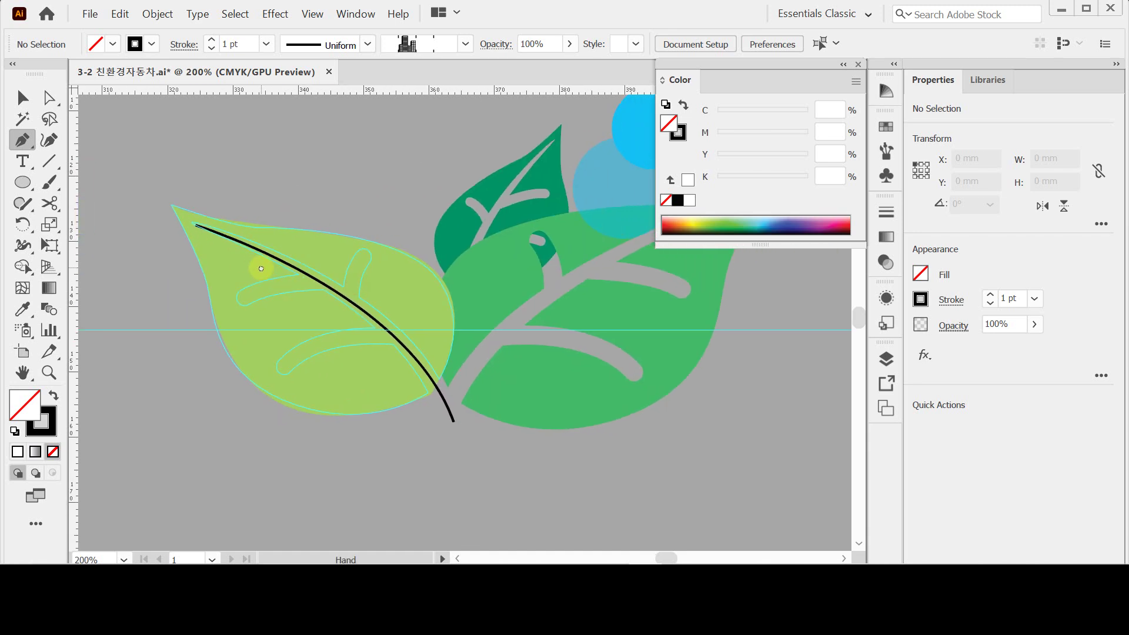
{"action": "left_click", "coordinate": [247, 297]}
{"action": "left_click_drag", "start_coordinate": [319, 282], "coordinate": [373, 285]}
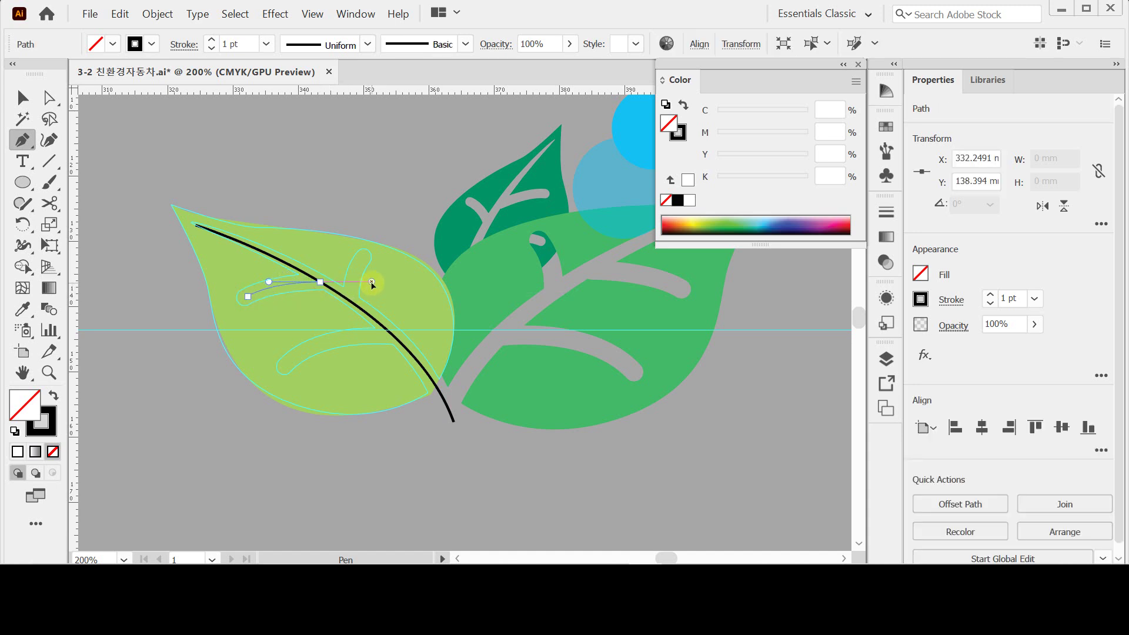
{"action": "left_click", "coordinate": [392, 210], "text": "ctrl"}
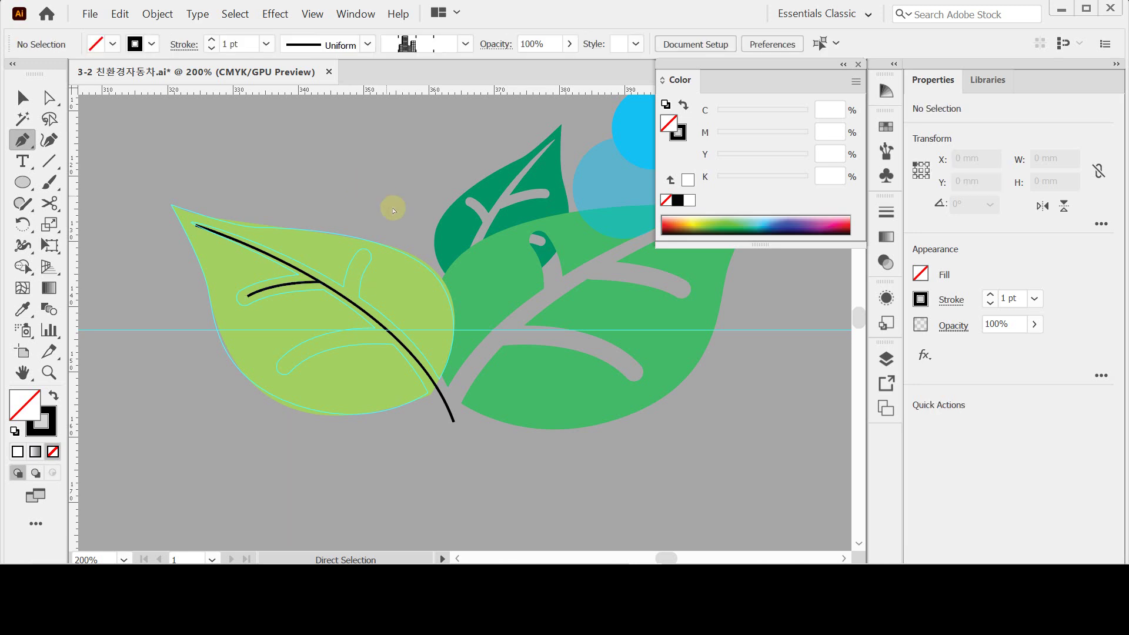
Draw the short side vein above the central vein and the long one below it as open curves along the guides.
{"action": "left_click", "coordinate": [363, 257]}
{"action": "left_click", "coordinate": [350, 295]}
{"action": "left_click_drag", "start_coordinate": [350, 296], "coordinate": [350, 320]}
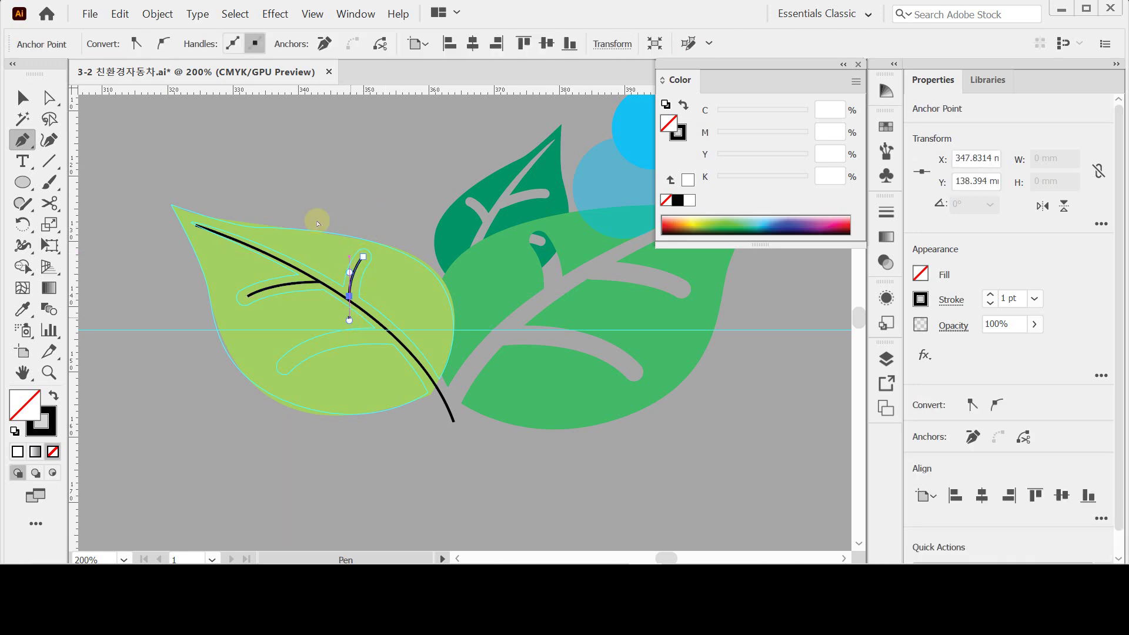
{"action": "left_click", "coordinate": [328, 169], "text": "ctrl"}
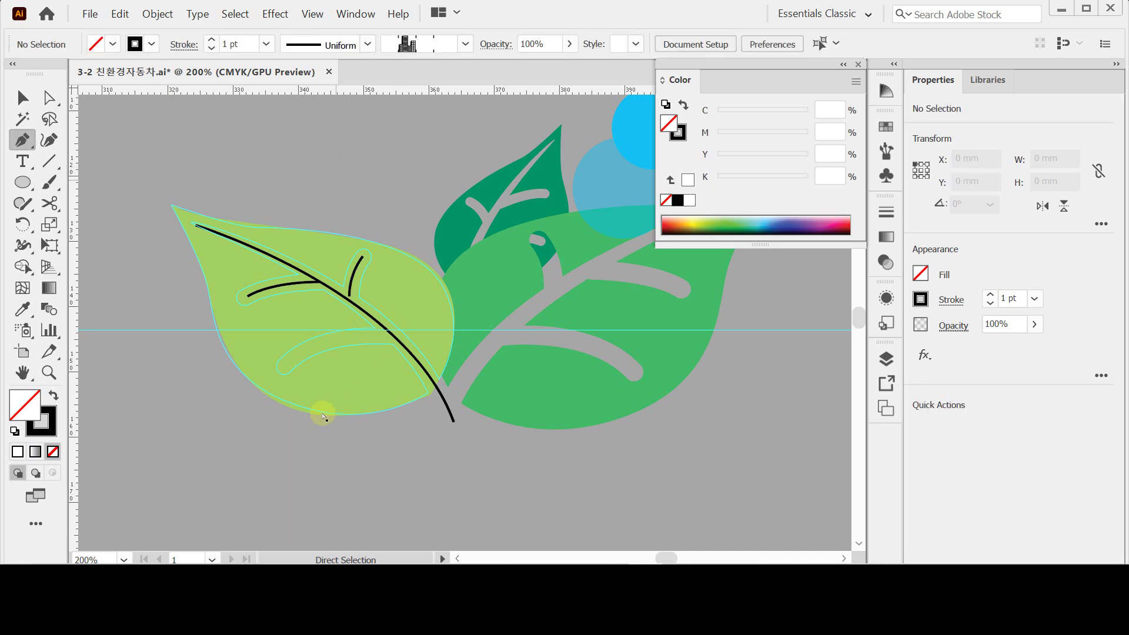
{"action": "left_click", "coordinate": [286, 368]}
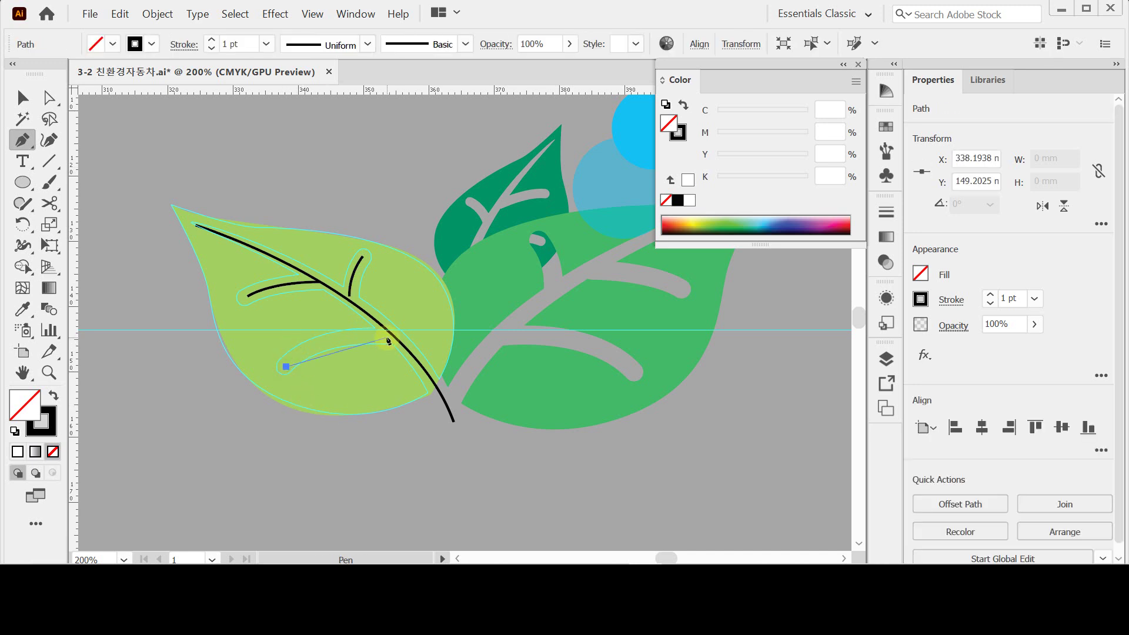
{"action": "left_click_drag", "start_coordinate": [406, 347], "coordinate": [486, 336]}
{"action": "left_click", "coordinate": [399, 444], "text": "ctrl"}
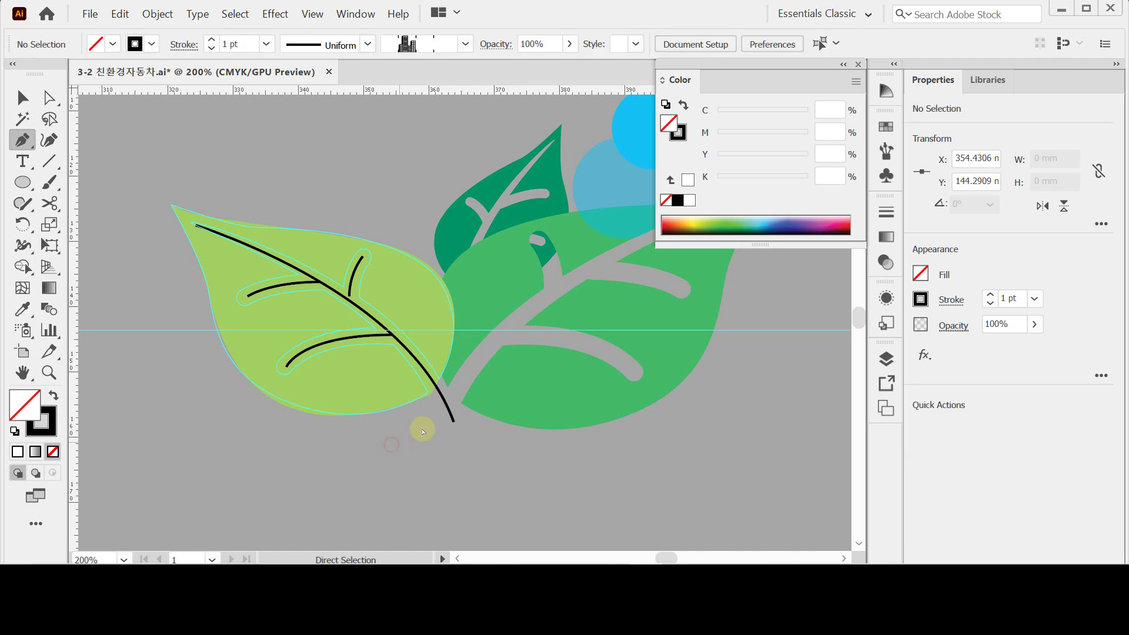
Select the four vein paths without the light green leaf and set their stroke weight to 7 pt.
{"action": "left_click", "coordinate": [287, 263], "text": "ctrl"}
{"action": "left_click", "coordinate": [296, 268], "text": "ctrl"}
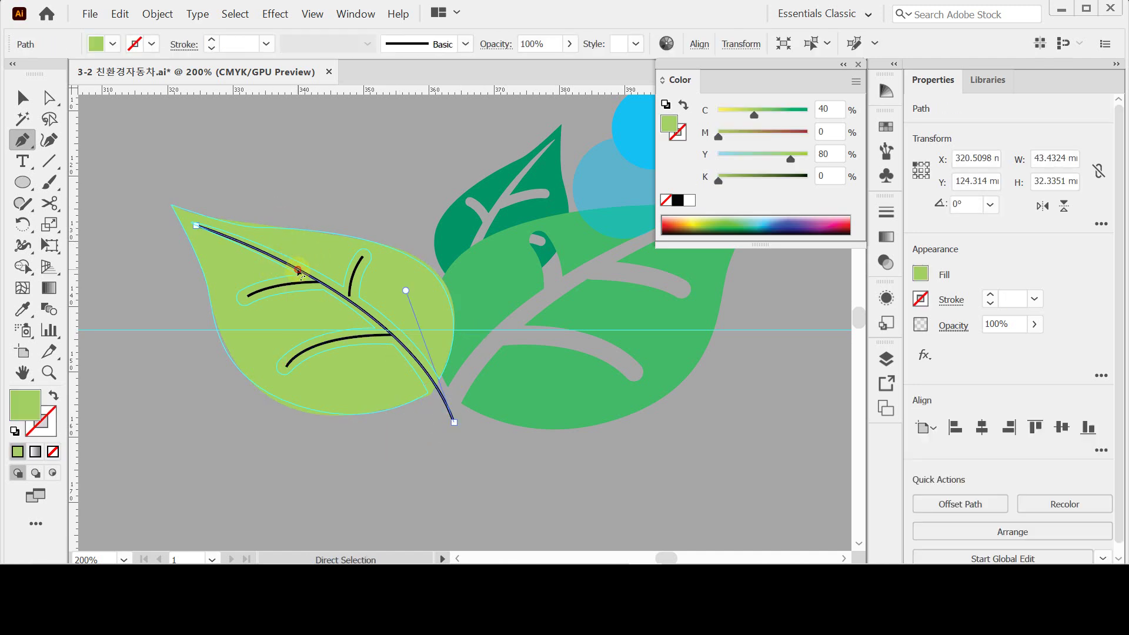
{"action": "left_click", "coordinate": [299, 284], "text": "ctrl"}
{"action": "left_click", "coordinate": [351, 275], "text": "ctrl+shift"}
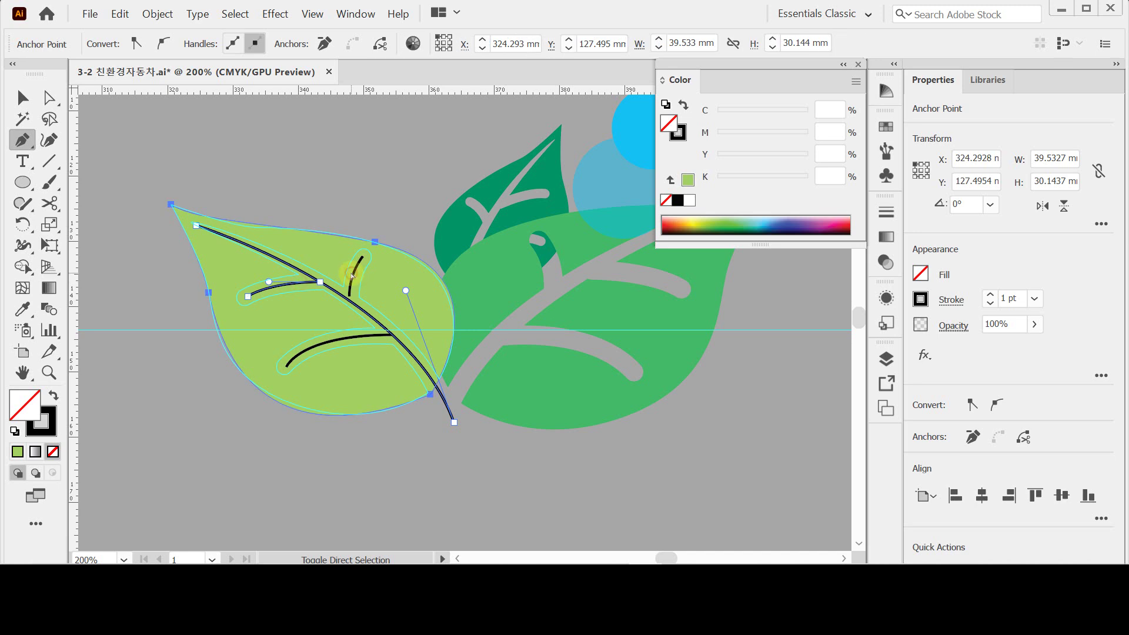
{"action": "key", "text": "v"}
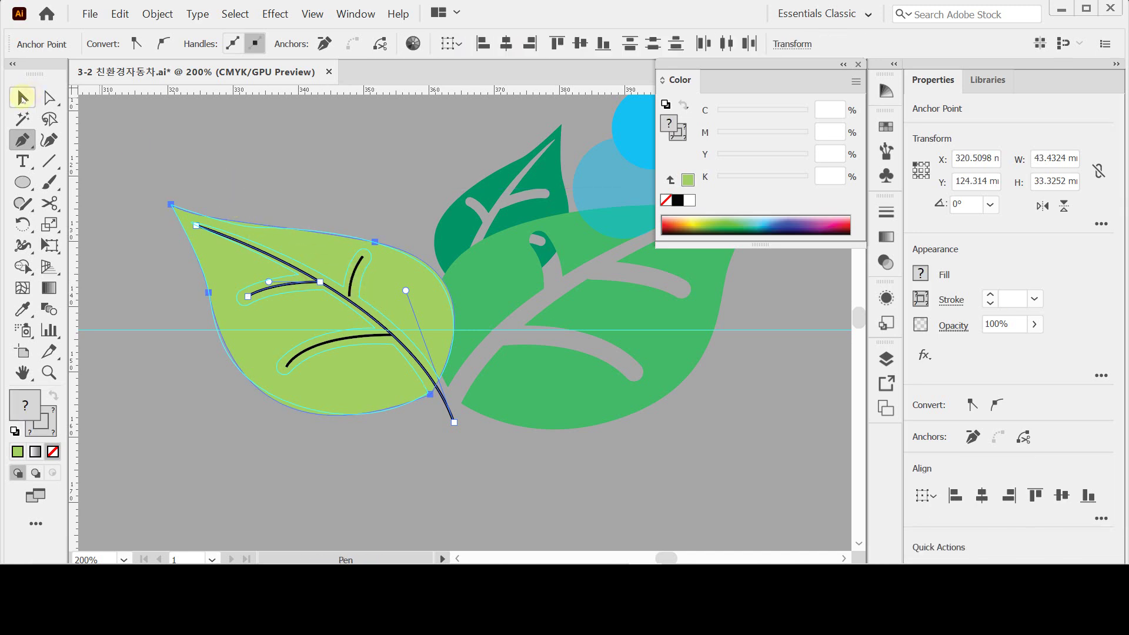
{"action": "left_click_drag", "start_coordinate": [308, 201], "coordinate": [405, 385]}
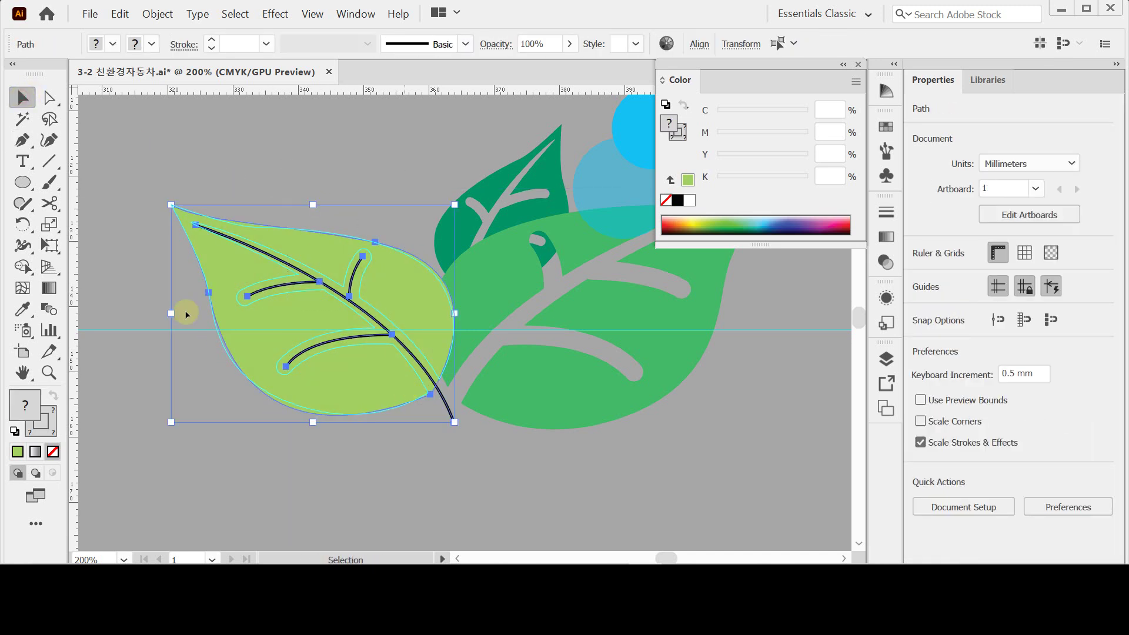
{"action": "left_click", "coordinate": [222, 270], "text": "shift"}
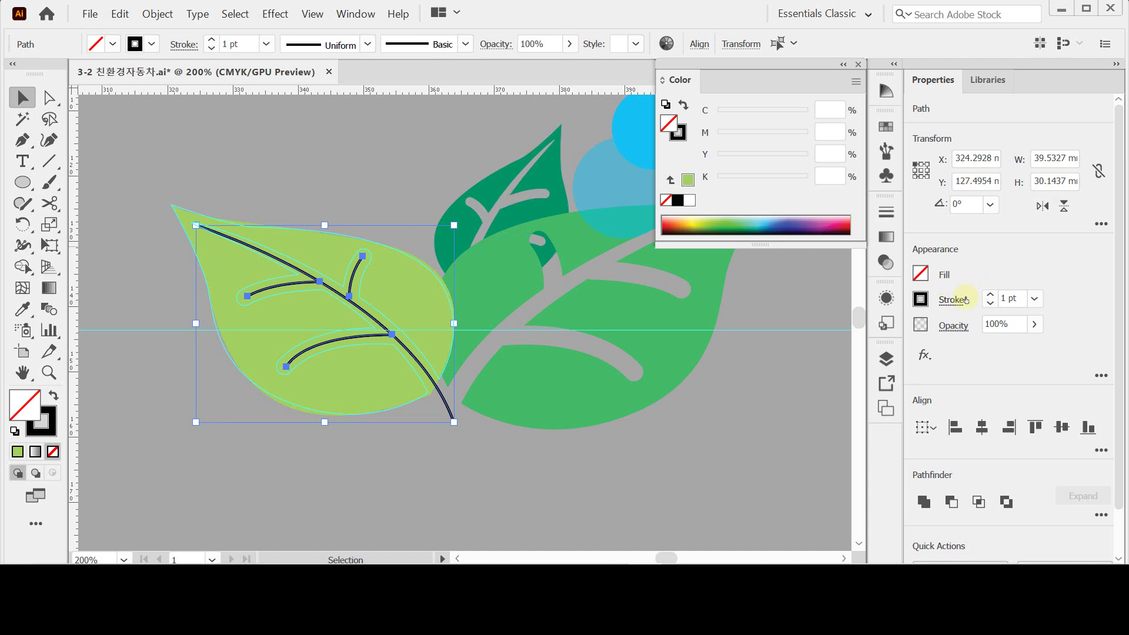
{"action": "left_click", "coordinate": [1035, 300]}
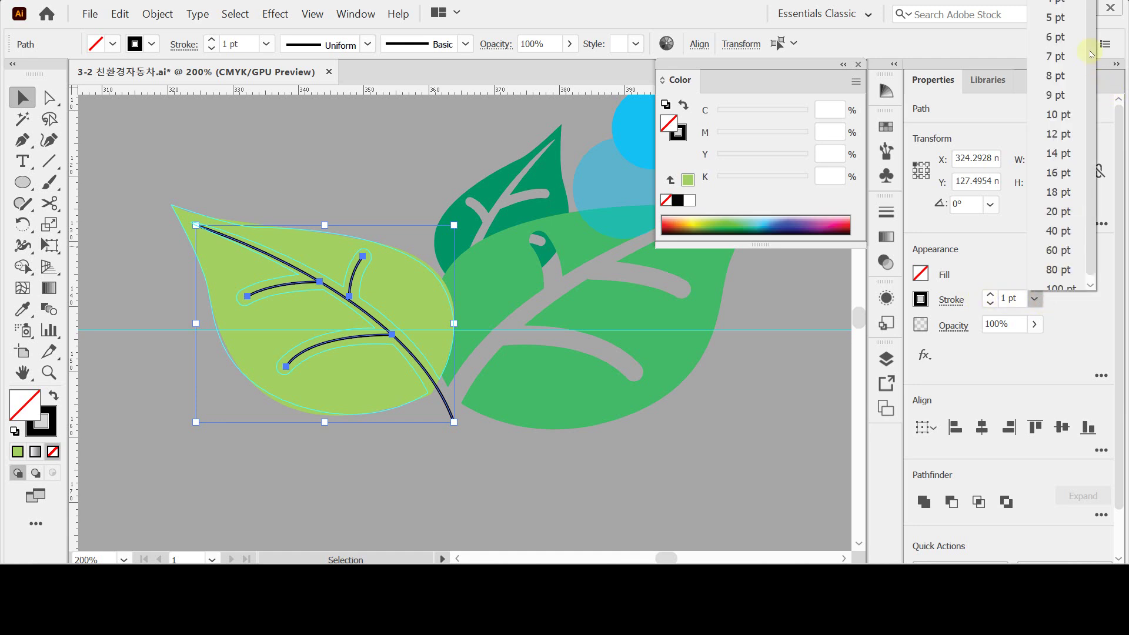
{"action": "left_click", "coordinate": [1060, 57]}
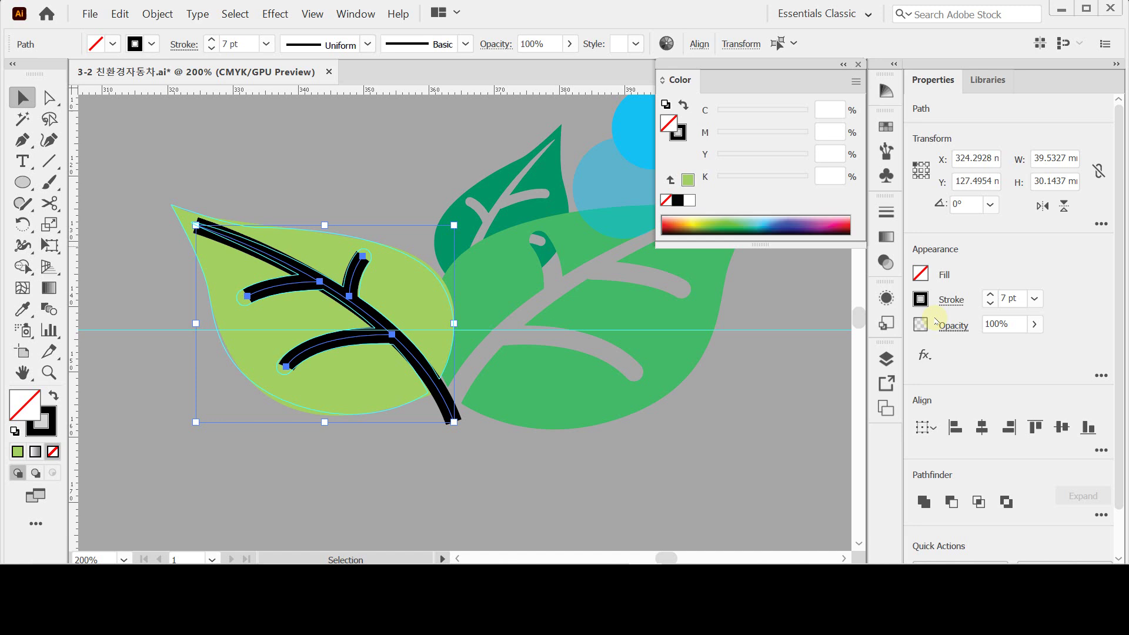
Give the selected vein strokes round caps.
{"action": "left_click", "coordinate": [948, 300]}
{"action": "left_click", "coordinate": [861, 50]}
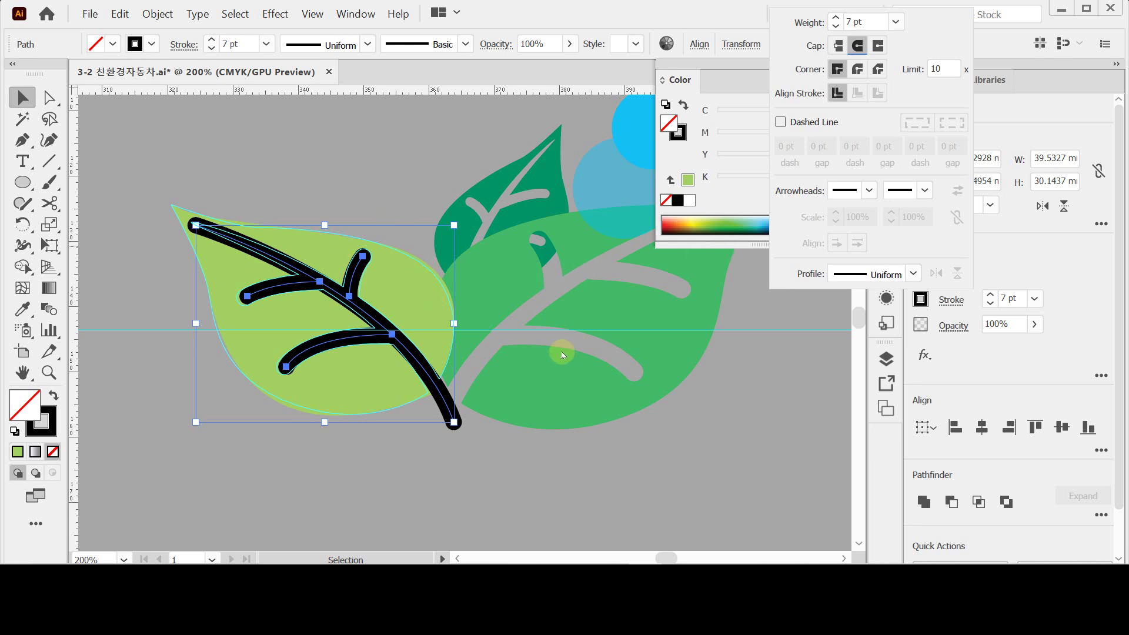
{"action": "left_click", "coordinate": [653, 155]}
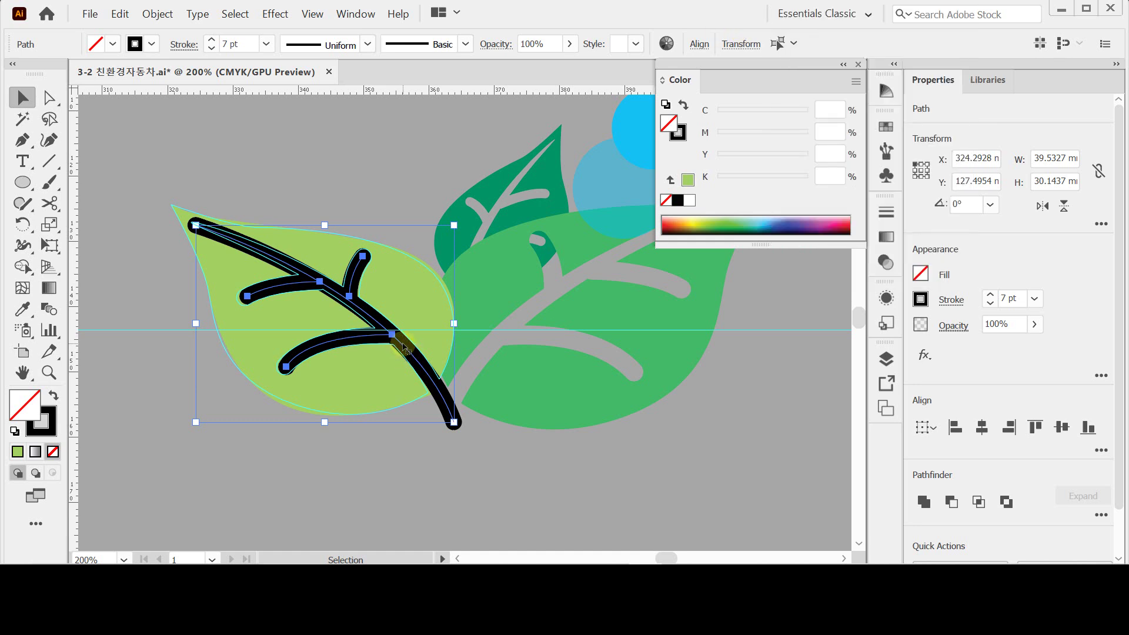
Outline the vein strokes and cut them out of the light green leaf with Minus Front.
{"action": "left_click", "coordinate": [157, 14]}
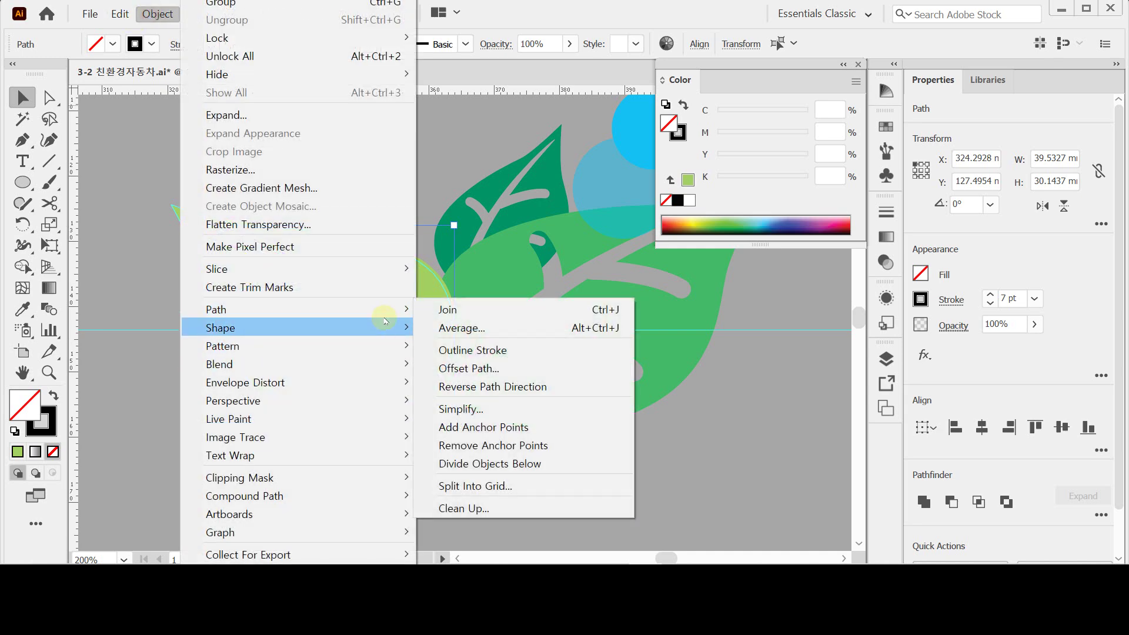
{"action": "mouse_move", "coordinate": [385, 311]}
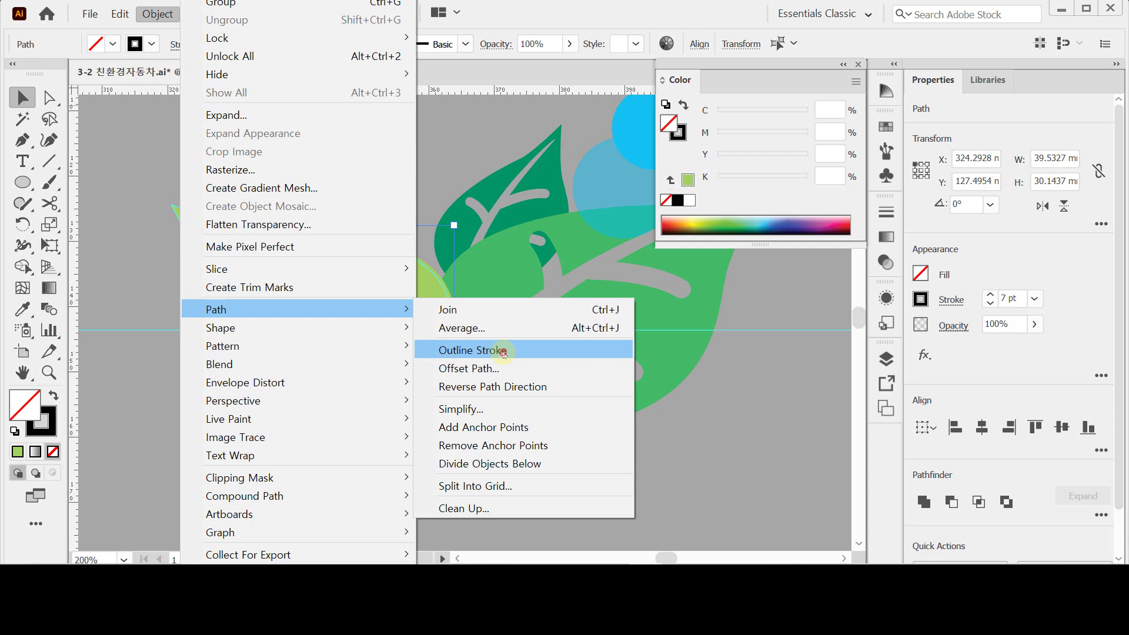
{"action": "left_click", "coordinate": [472, 351]}
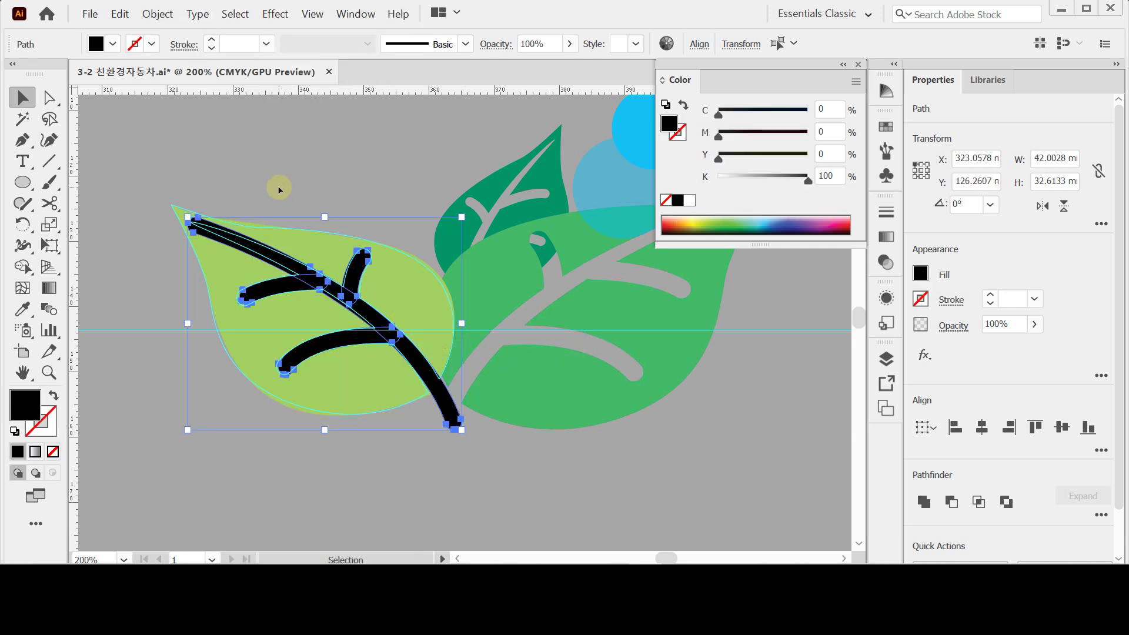
{"action": "left_click", "coordinate": [422, 413], "text": "shift"}
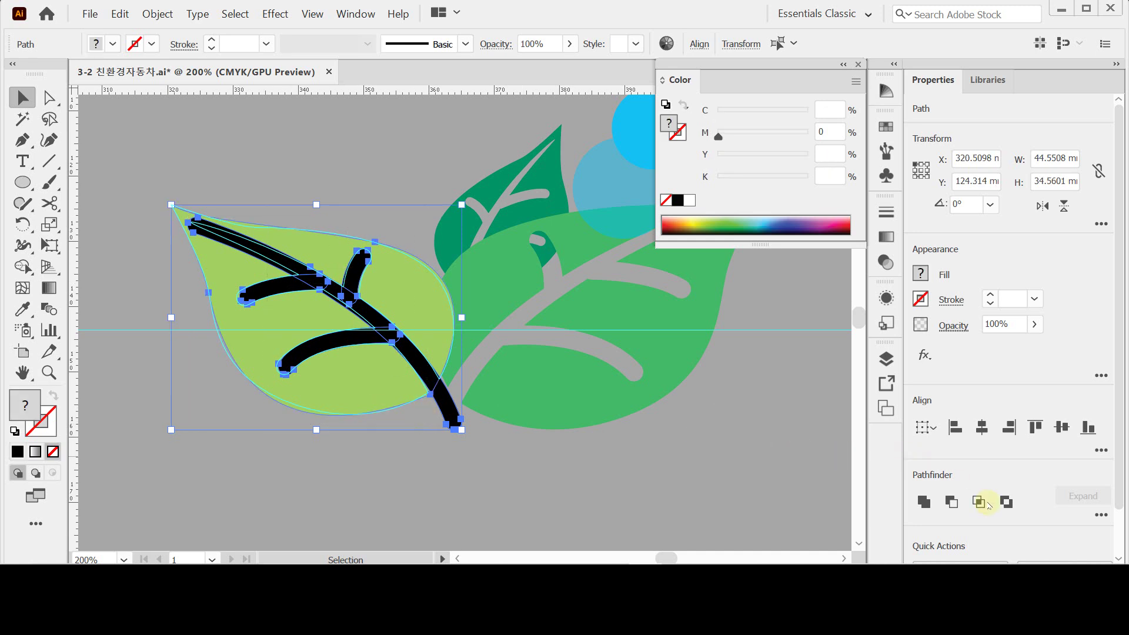
{"action": "left_click", "coordinate": [952, 503]}
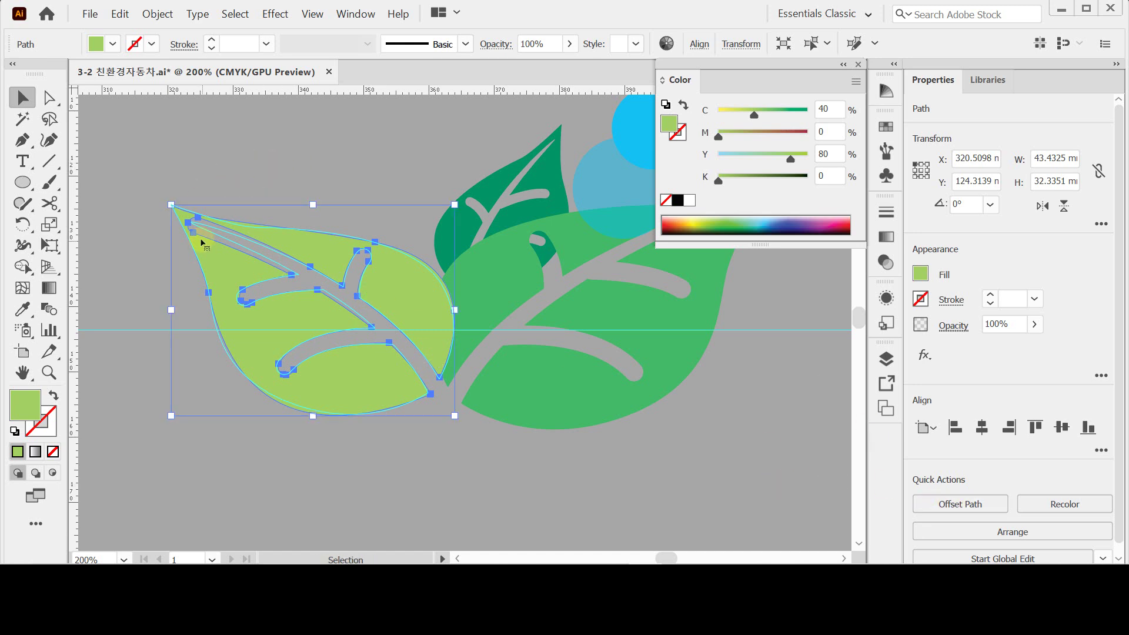
Delete the two anchor points beside the end point of the central vein cutout near the leaf tip.
{"action": "key", "text": "ctrl+="}
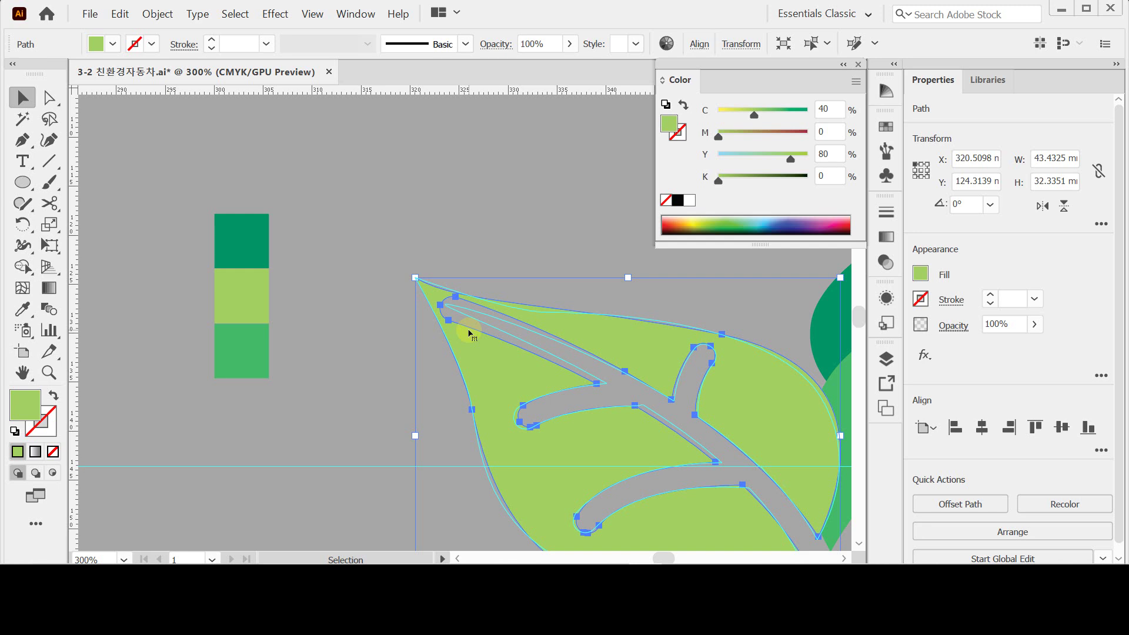
{"action": "key", "text": "space"}
{"action": "left_click", "coordinate": [484, 316], "text": "ctrl"}
{"action": "left_click_drag", "start_coordinate": [486, 314], "coordinate": [368, 242]}
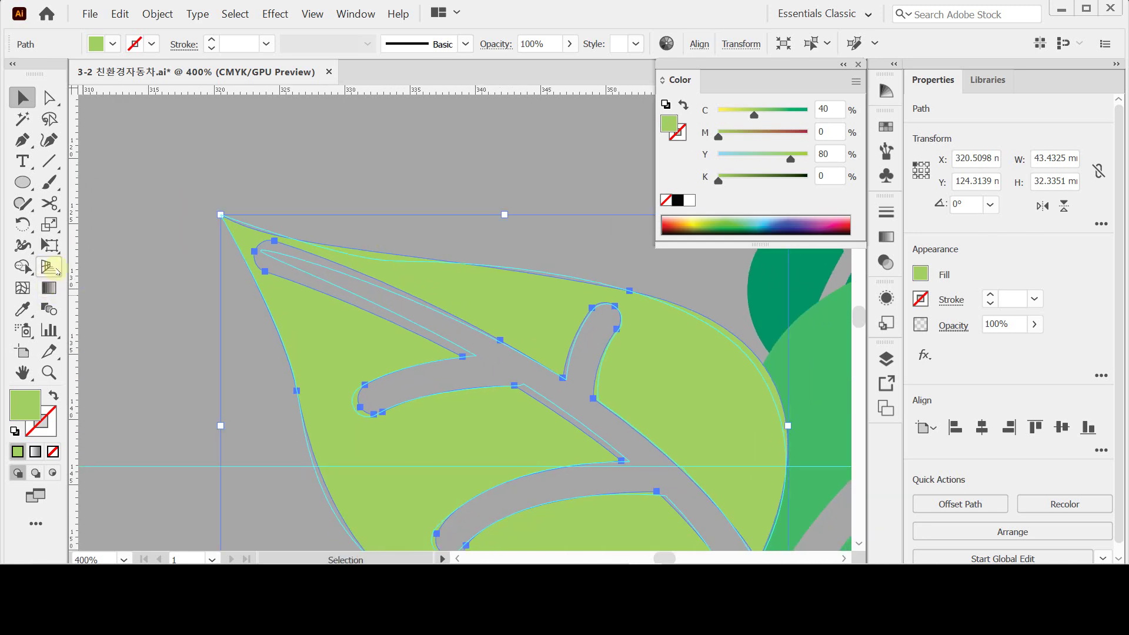
{"action": "left_click", "coordinate": [23, 139]}
{"action": "left_click_drag", "start_coordinate": [25, 140], "coordinate": [87, 181]}
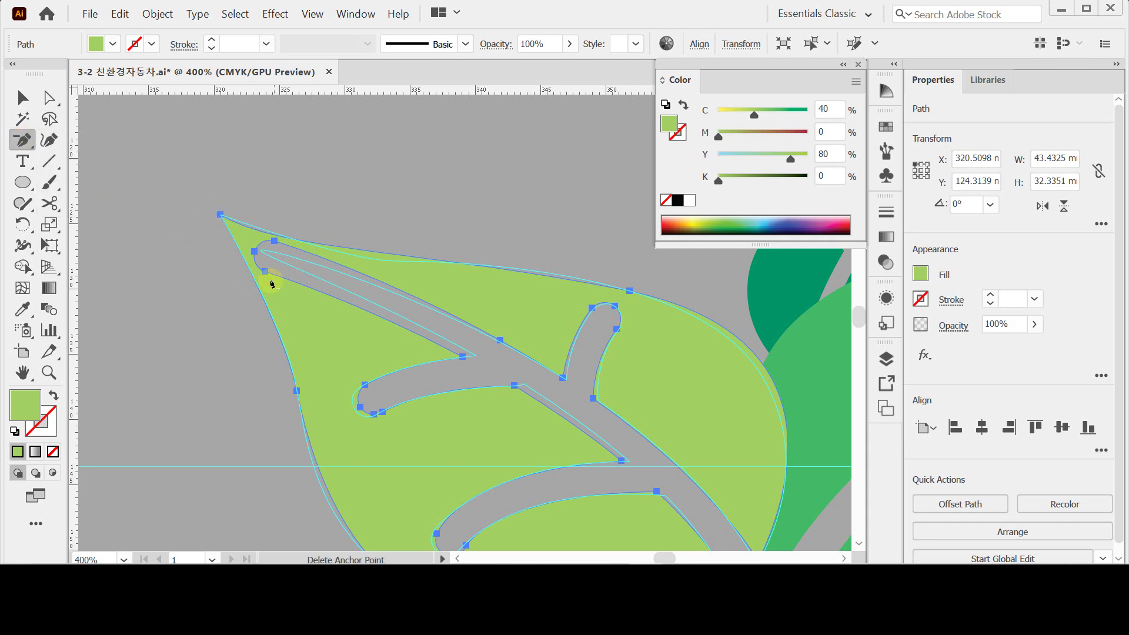
{"action": "left_click", "coordinate": [265, 273]}
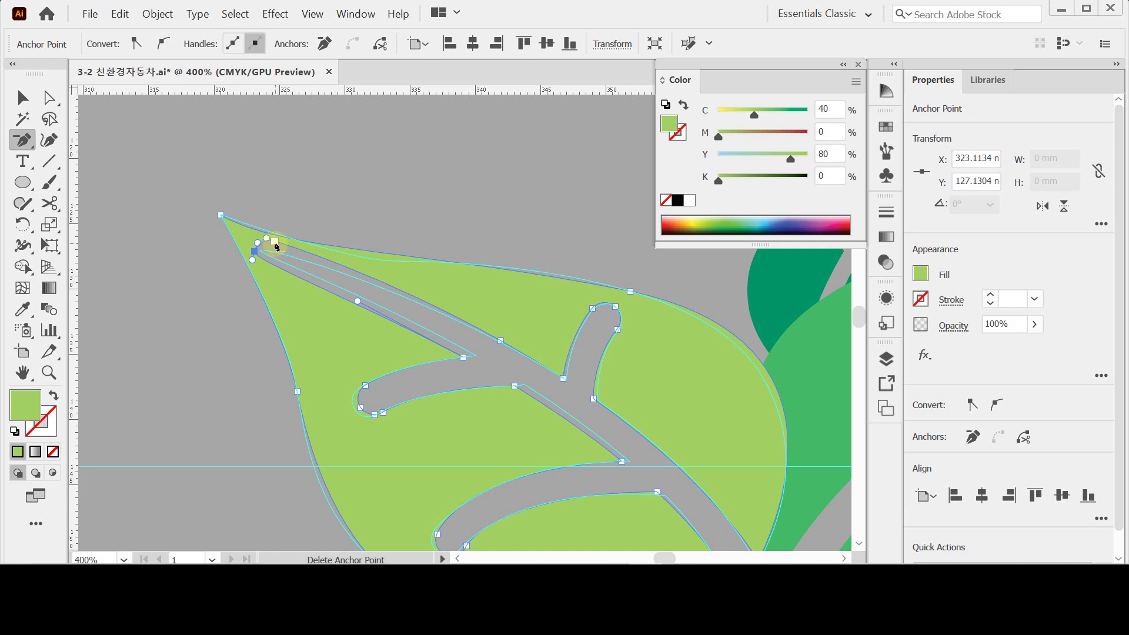
{"action": "left_click", "coordinate": [275, 242]}
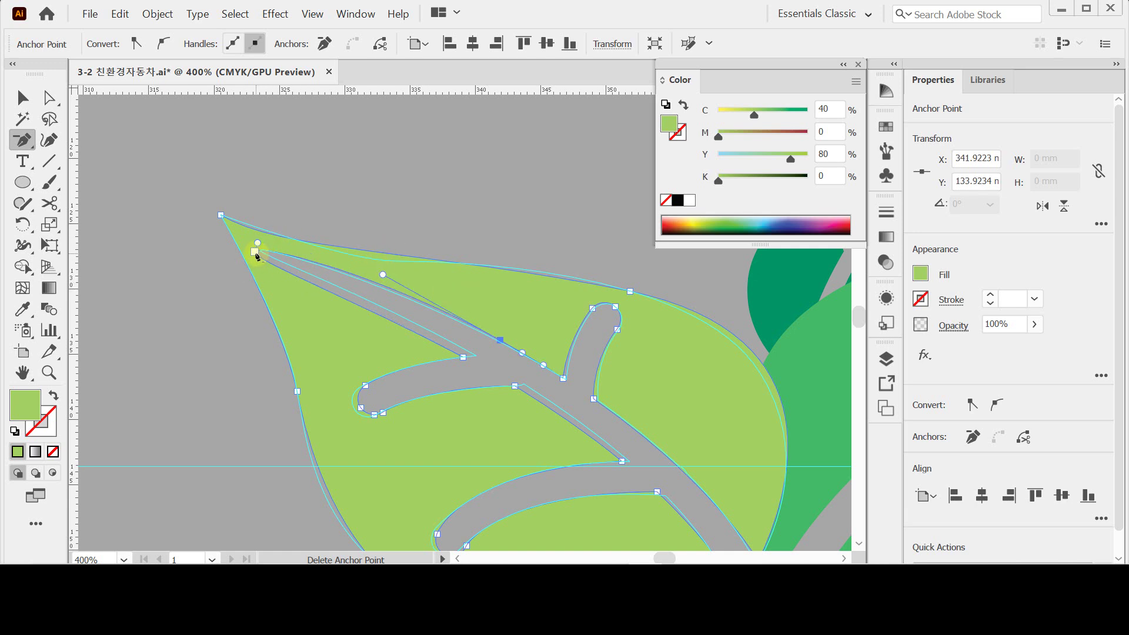
Taper the central vein cutout toward the leaf tip by adjusting its end anchor, lower handle and the junction with the first side vein, then deselect.
{"action": "left_click", "coordinate": [50, 98]}
{"action": "left_click", "coordinate": [256, 252]}
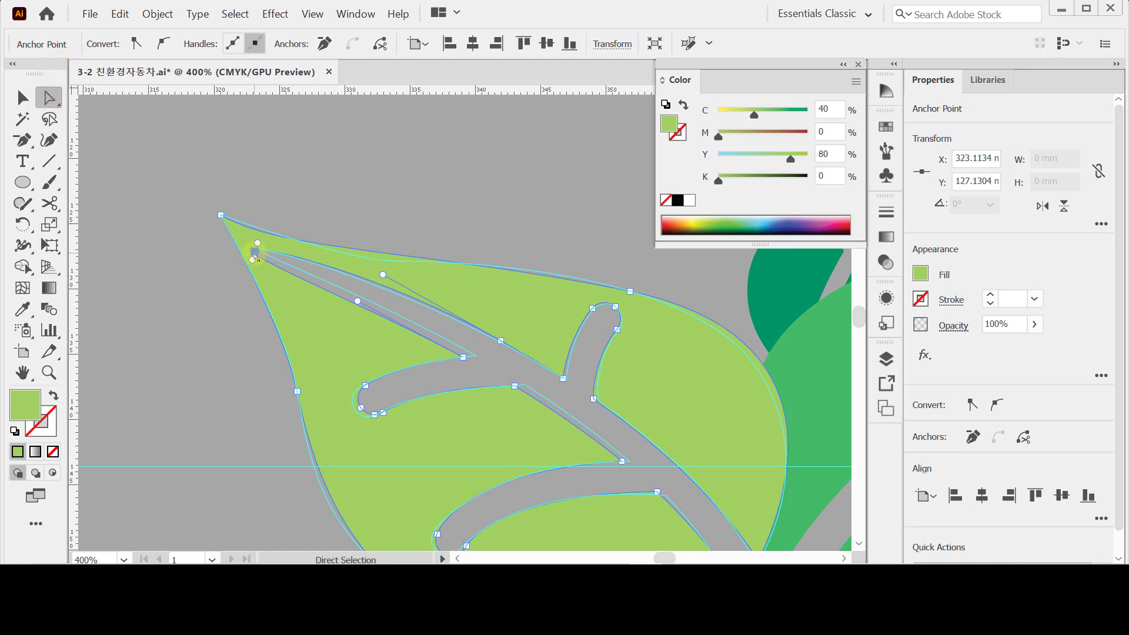
{"action": "left_click_drag", "start_coordinate": [258, 255], "coordinate": [261, 251]}
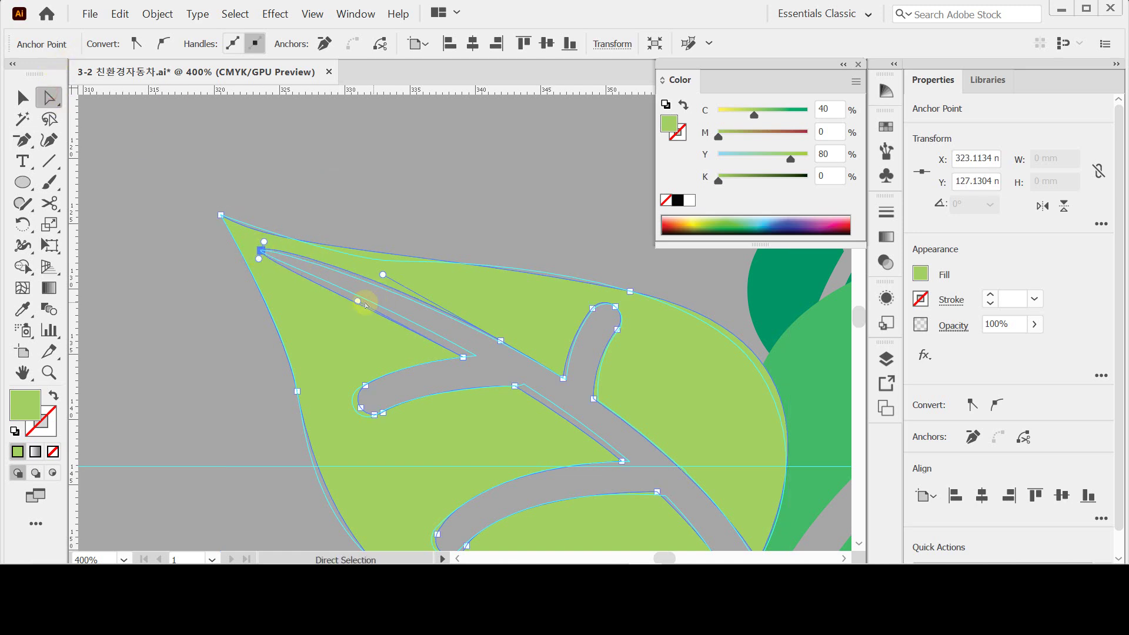
{"action": "left_click_drag", "start_coordinate": [358, 303], "coordinate": [357, 291]}
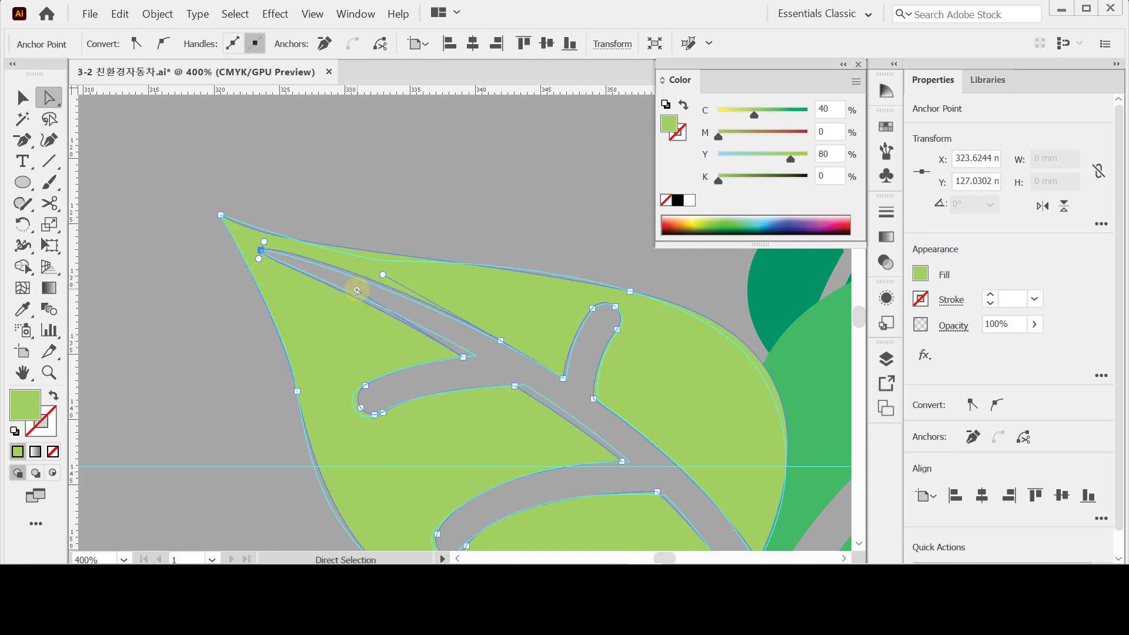
{"action": "left_click_drag", "start_coordinate": [462, 357], "coordinate": [472, 356]}
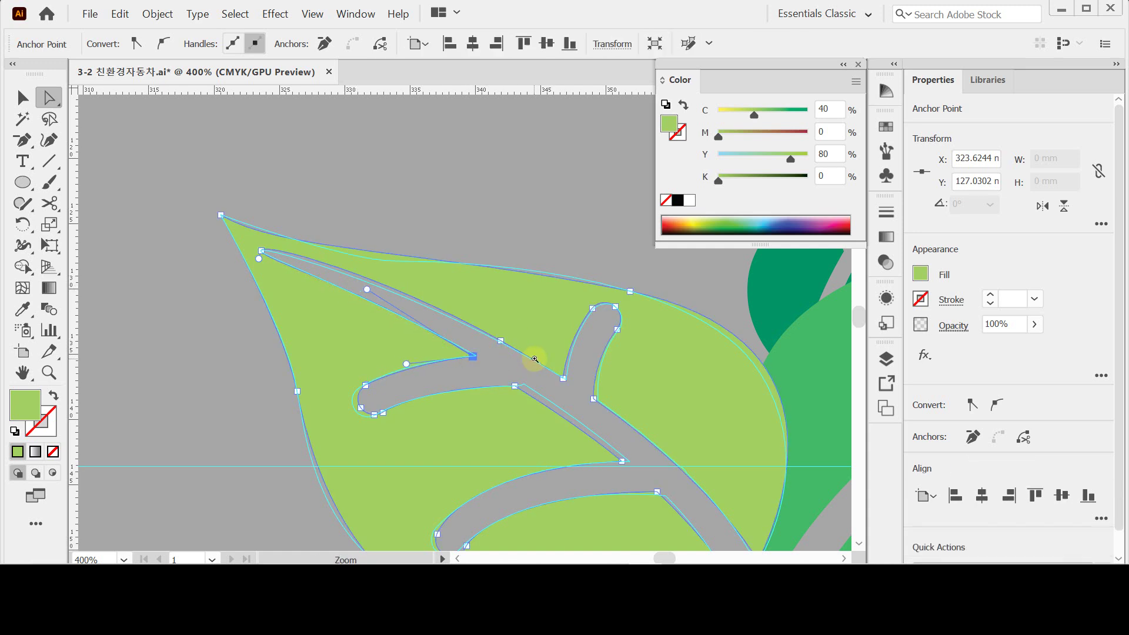
{"action": "key", "text": "ctrl+minus"}
{"action": "key", "text": "ctrl+minus"}
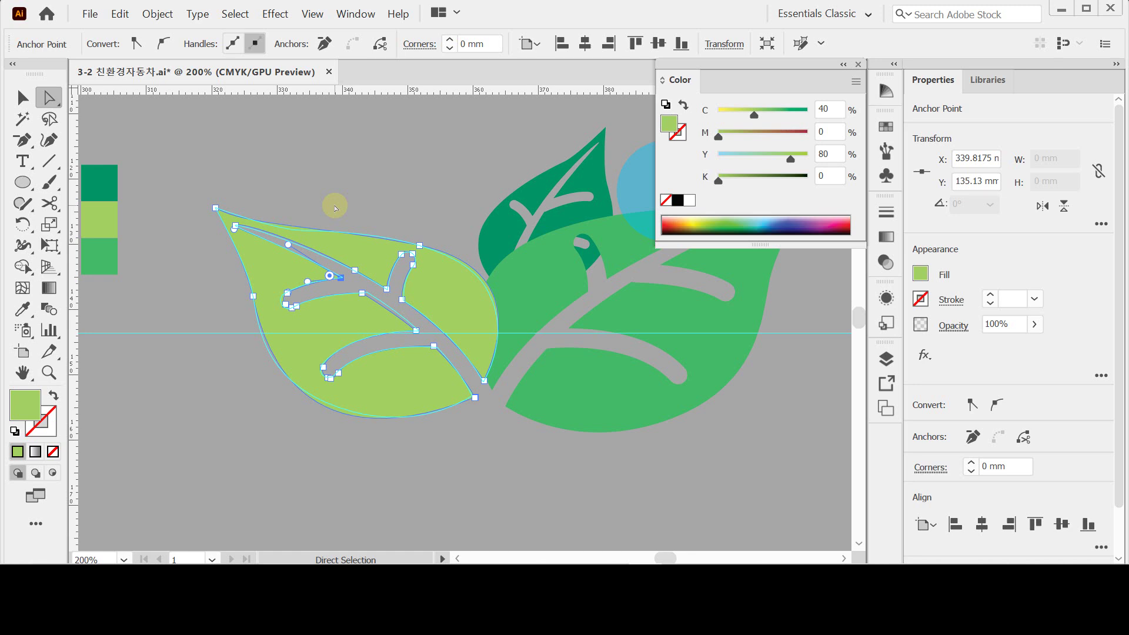
{"action": "left_click", "coordinate": [23, 98]}
{"action": "left_click", "coordinate": [230, 133]}
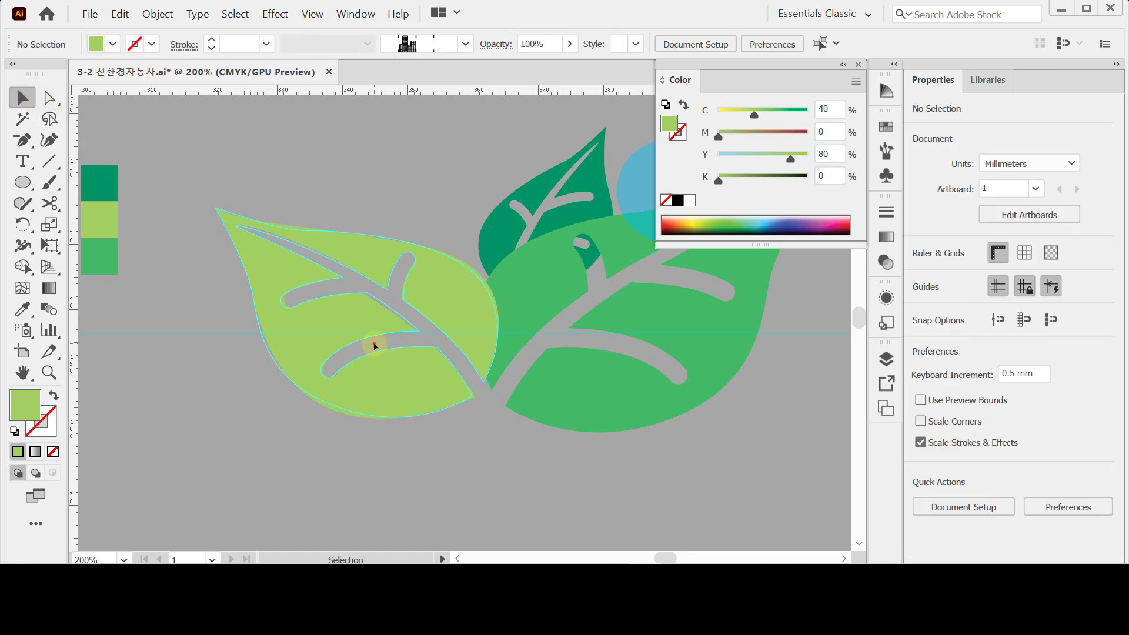
Create a copy of the light green leaf reflected across the vertical axis.
{"action": "left_click", "coordinate": [394, 379]}
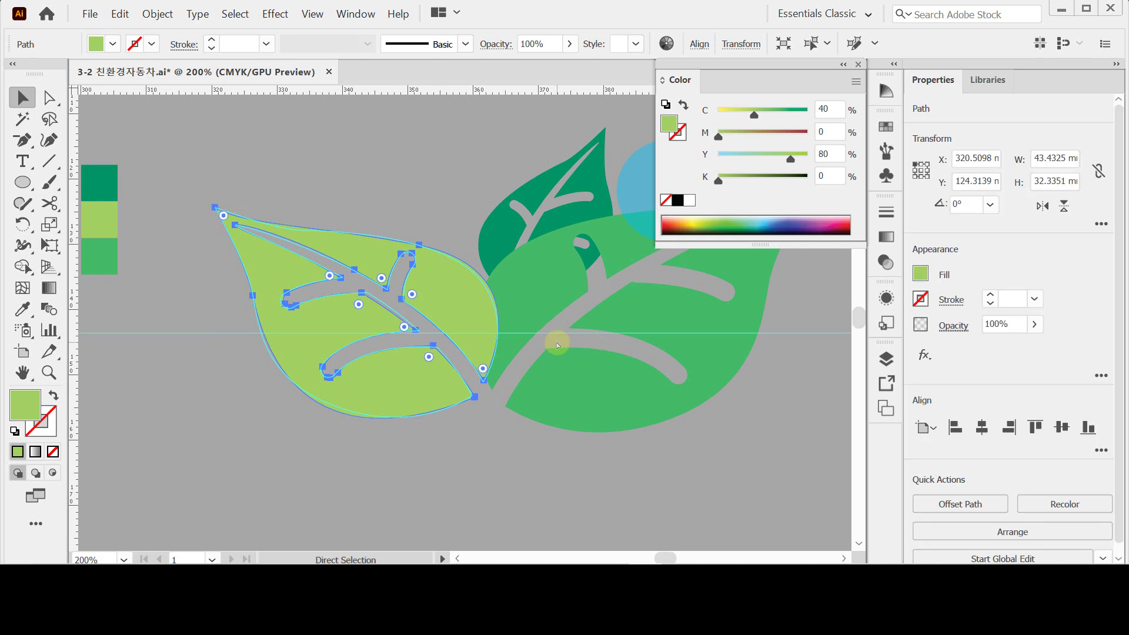
{"action": "key", "text": "space"}
{"action": "left_click_drag", "start_coordinate": [509, 347], "coordinate": [405, 388]}
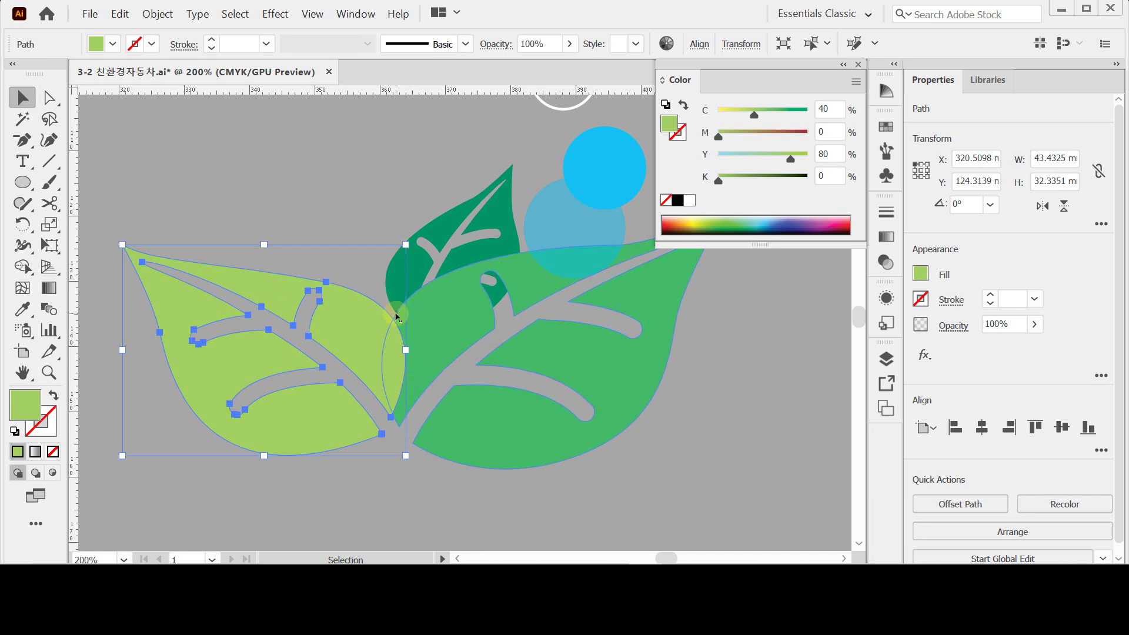
{"action": "left_click", "coordinate": [289, 186]}
{"action": "left_click", "coordinate": [370, 371]}
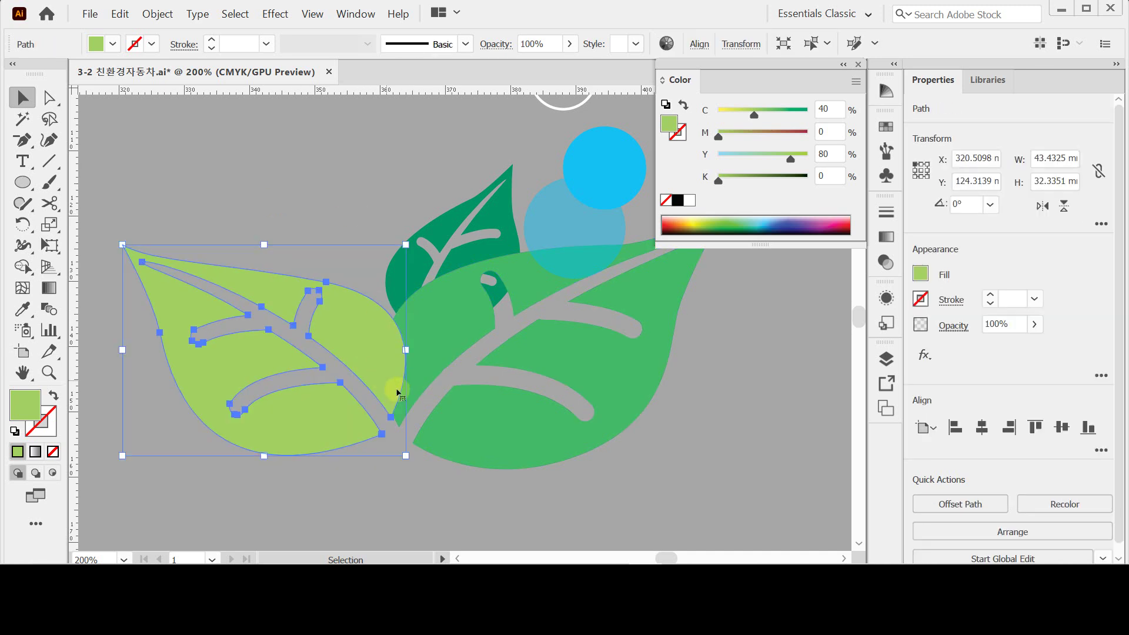
{"action": "left_click_drag", "start_coordinate": [23, 224], "coordinate": [57, 243]}
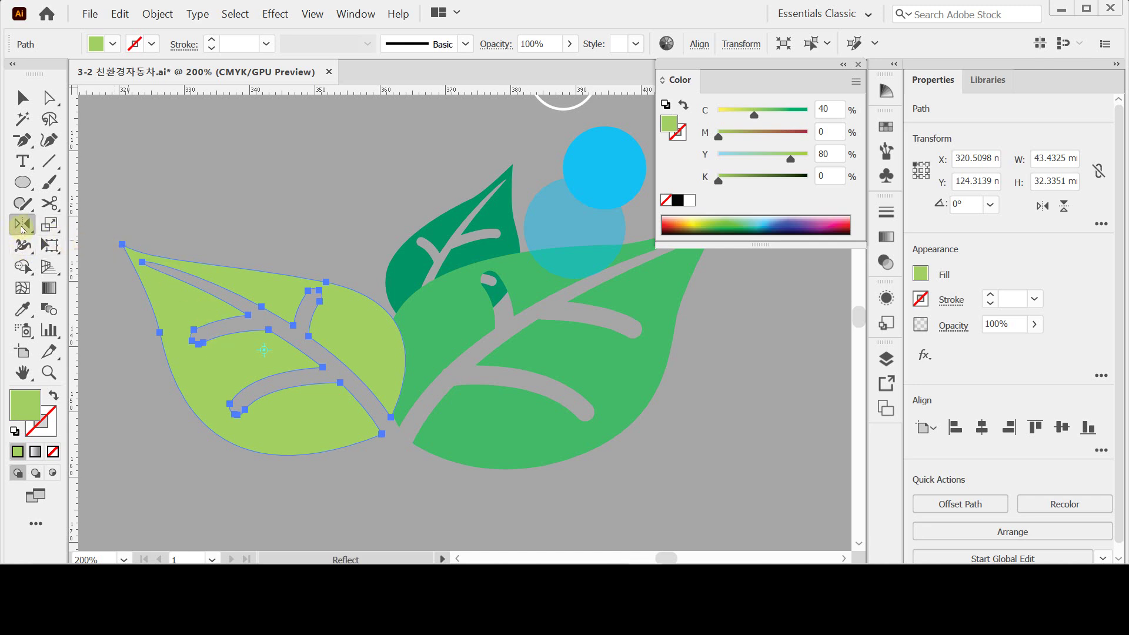
{"action": "double_click", "coordinate": [22, 226]}
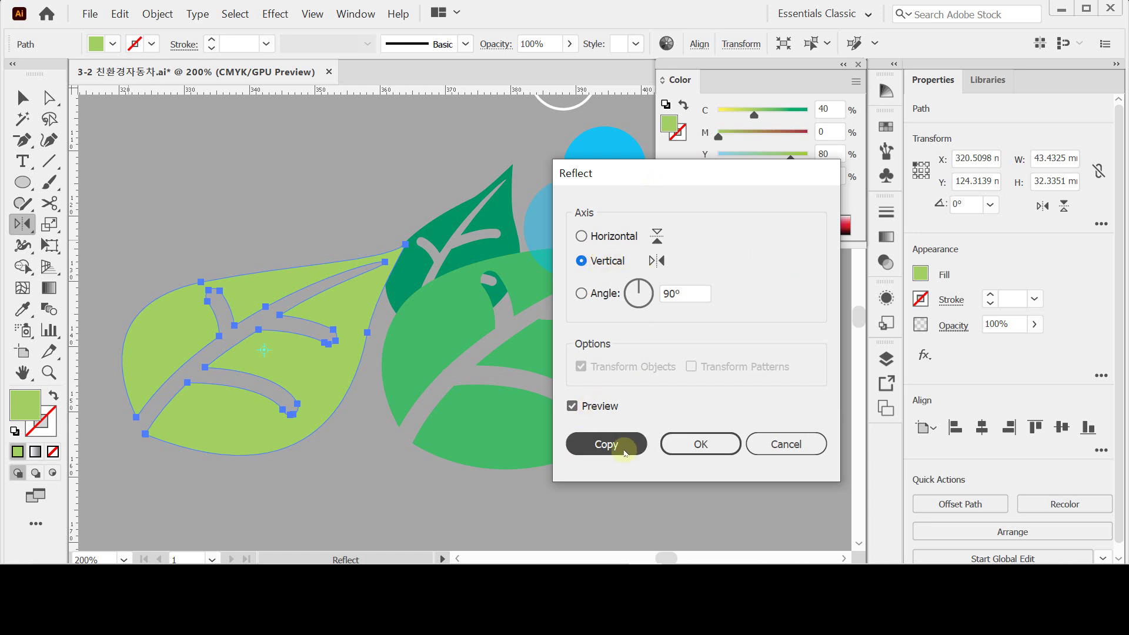
{"action": "left_click", "coordinate": [625, 454]}
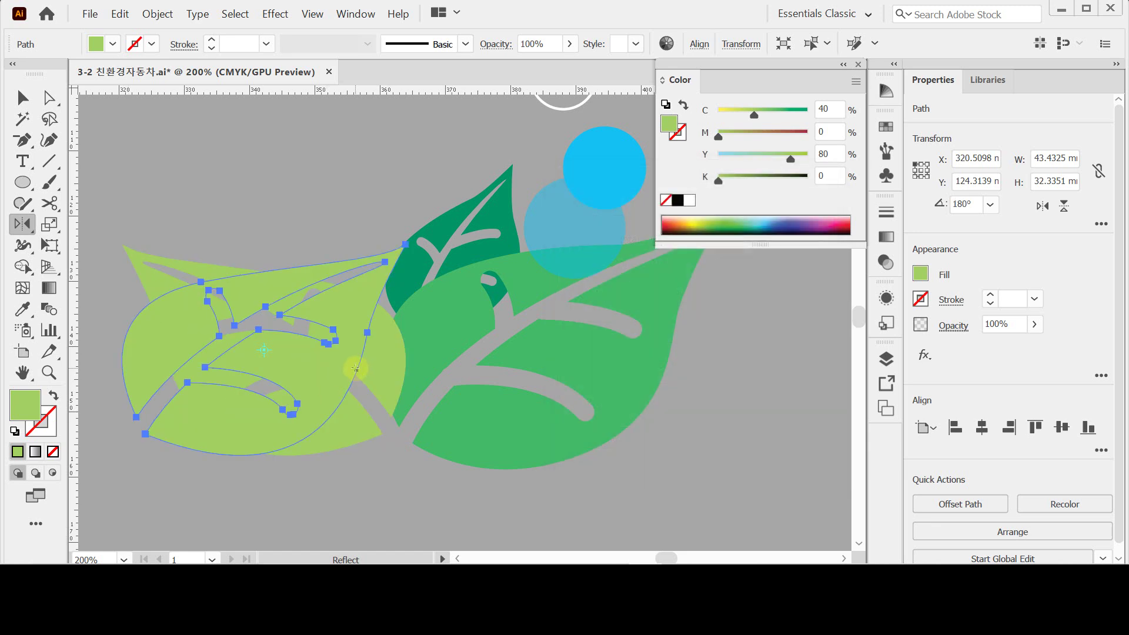
Place the reflected leaf copy over the large green leaf and scale it uniformly to 120%.
{"action": "left_click_drag", "start_coordinate": [328, 373], "coordinate": [575, 386]}
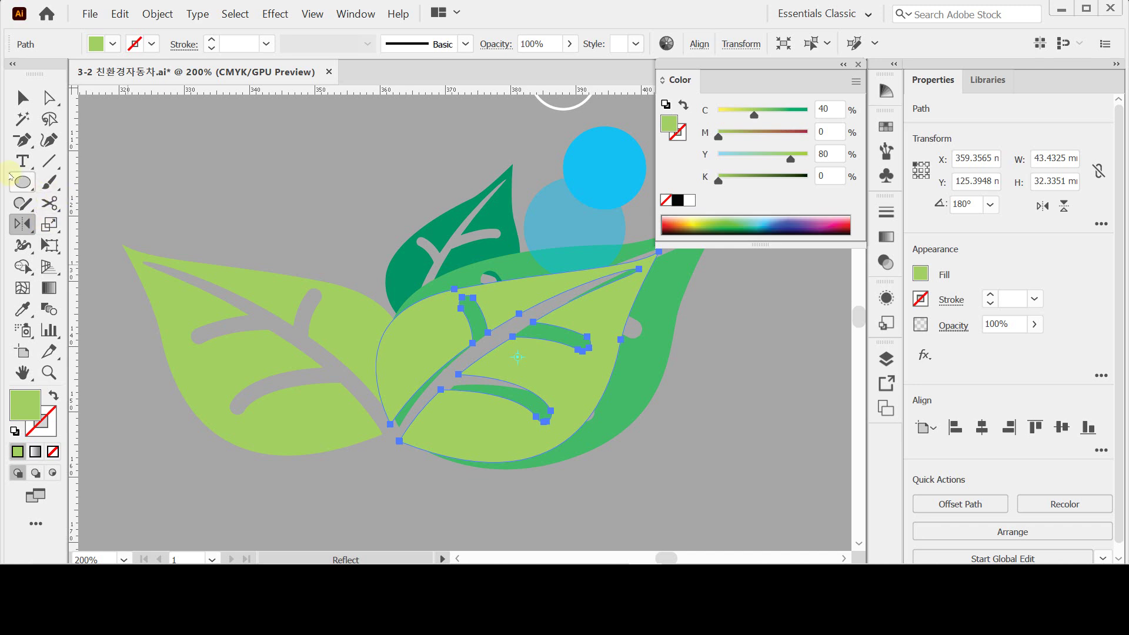
{"action": "double_click", "coordinate": [49, 223]}
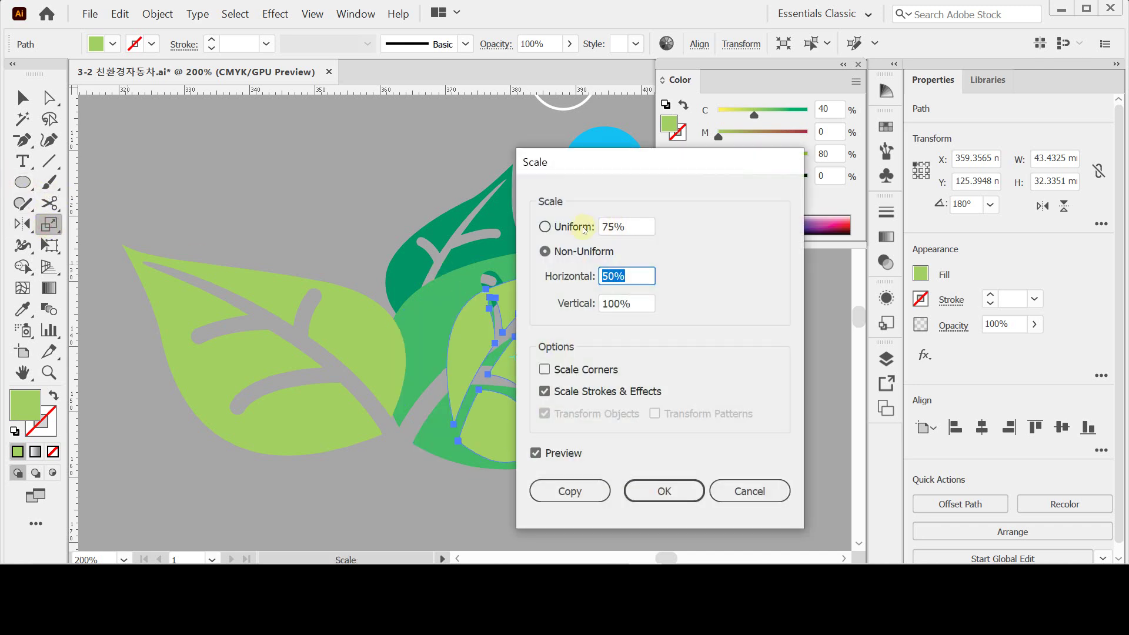
{"action": "left_click", "coordinate": [576, 228]}
{"action": "type", "text": "120"}
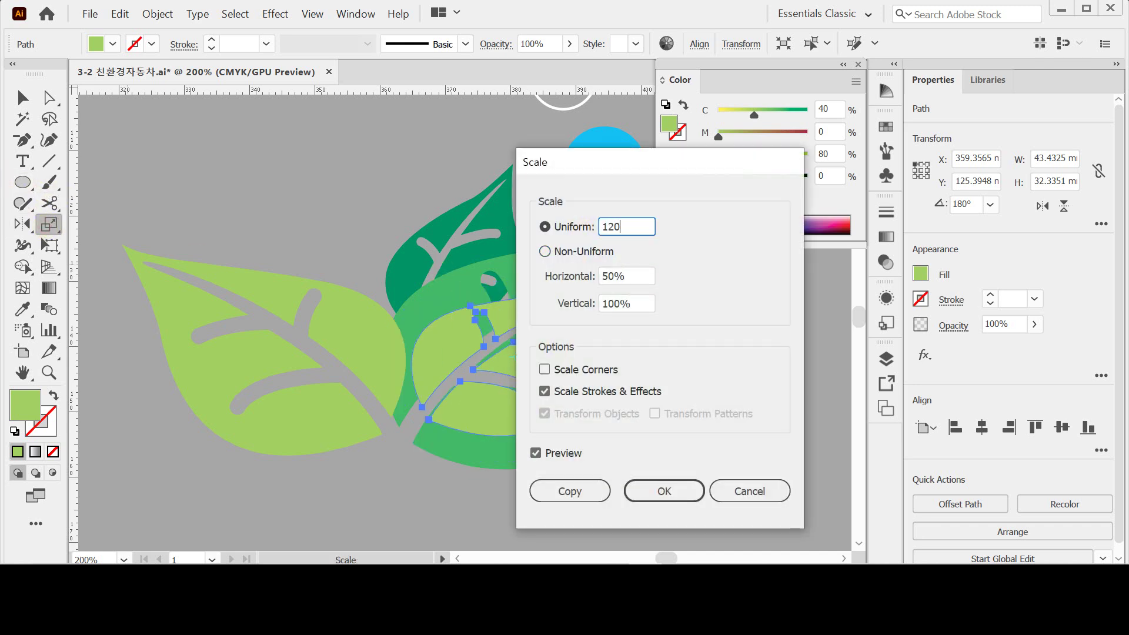
{"action": "key", "text": "Return"}
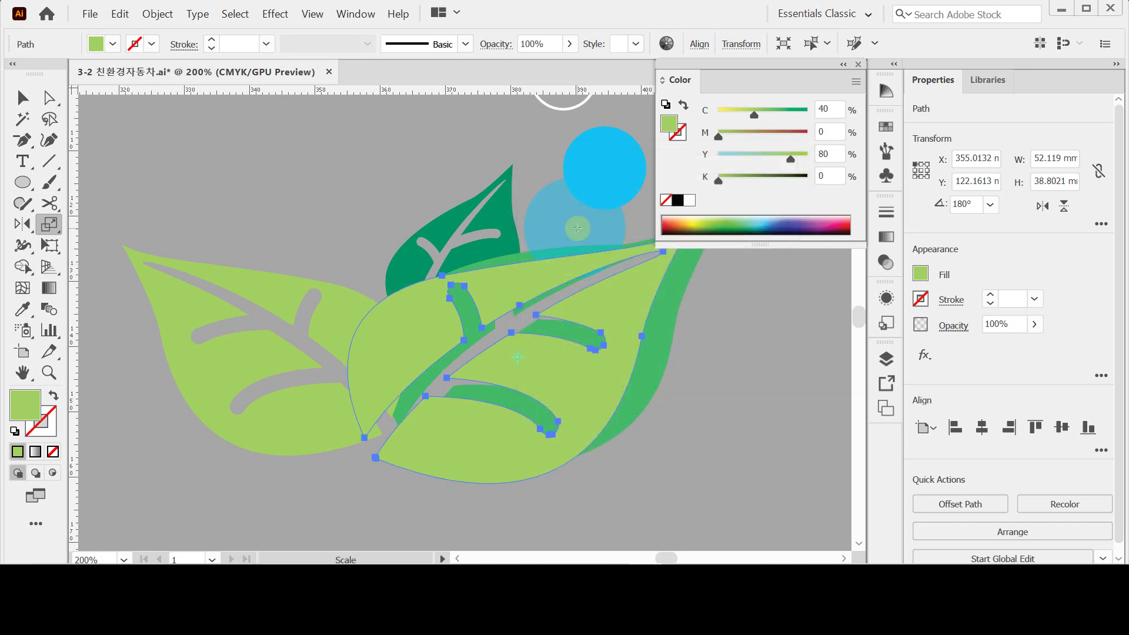
Align the enlarged reflected leaf copy with the large green leaf and apply that leaf's medium green fill, then deselect.
{"action": "left_click_drag", "start_coordinate": [601, 362], "coordinate": [637, 350]}
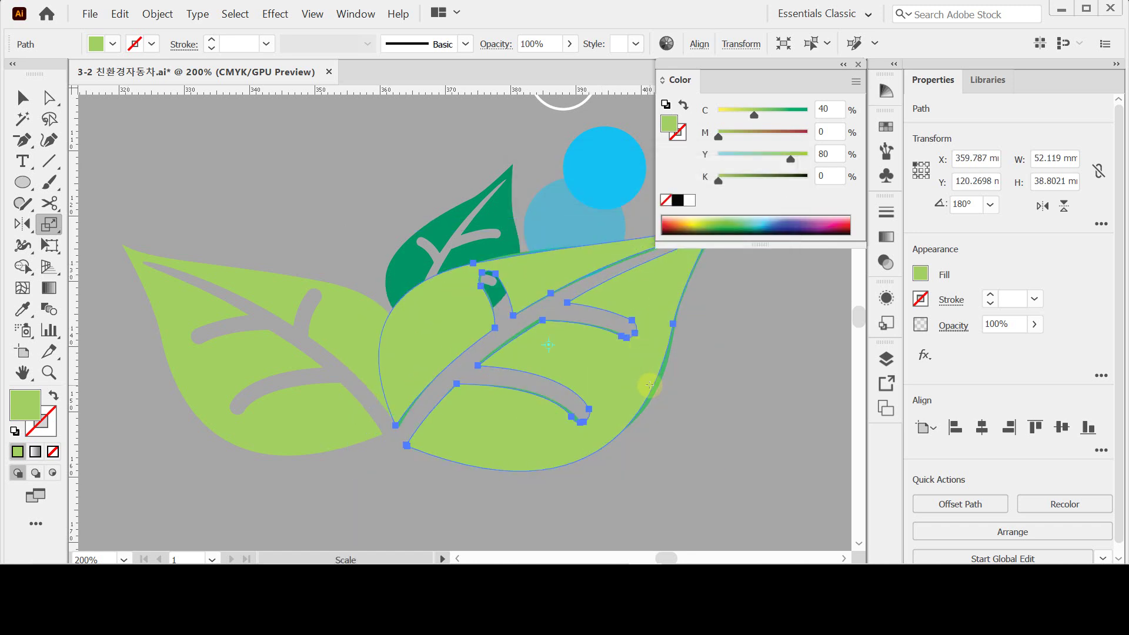
{"action": "key", "text": "i"}
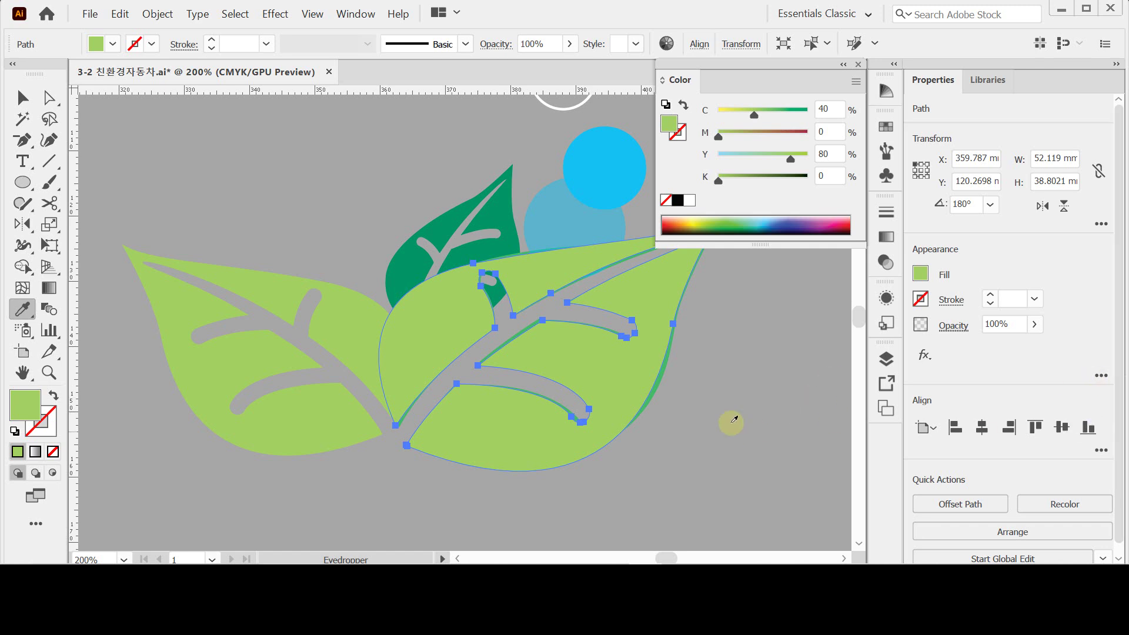
{"action": "left_click", "coordinate": [652, 395]}
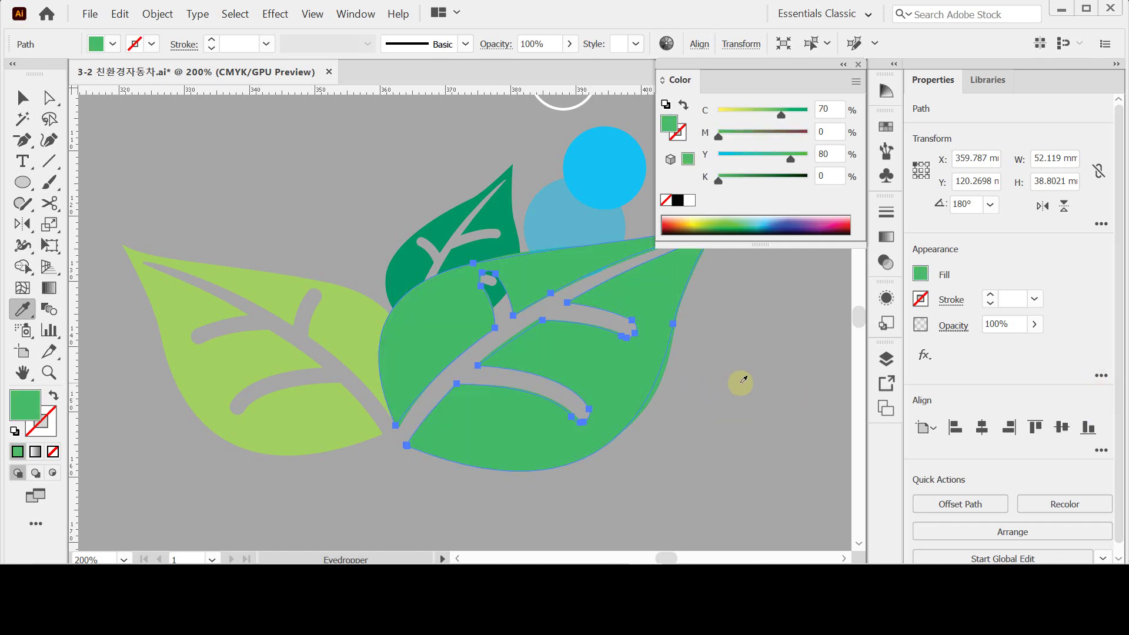
{"action": "key", "text": "ctrl+shift+a"}
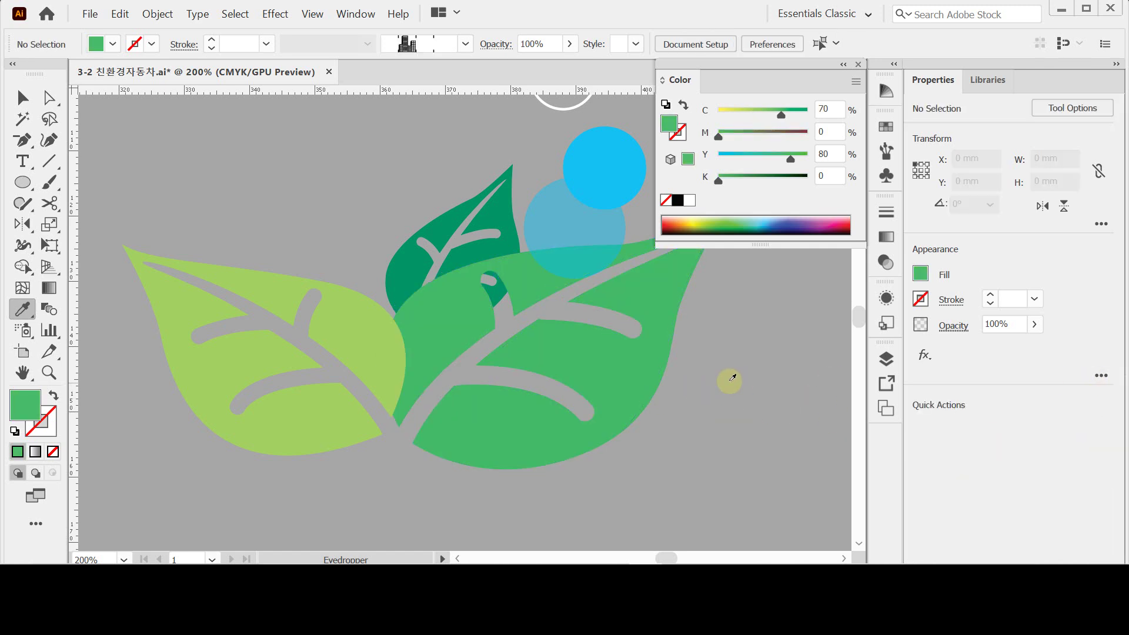
Send the large medium green leaf backward so it sits behind the light green leaf, then deselect.
{"action": "left_click", "coordinate": [595, 400], "text": "ctrl"}
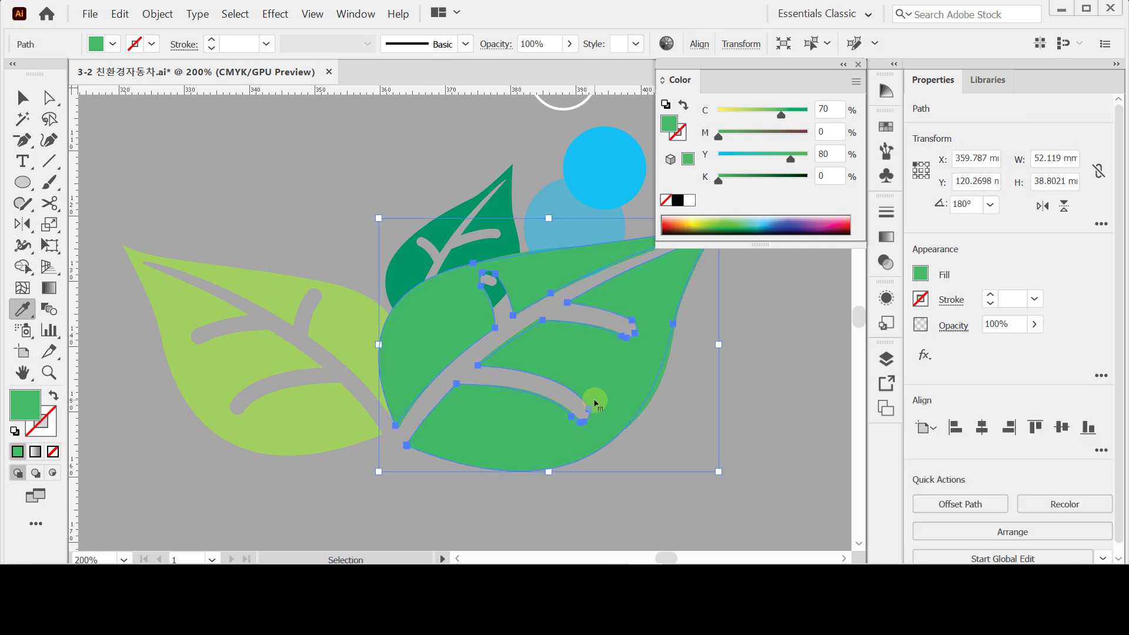
{"action": "right_click", "coordinate": [532, 287]}
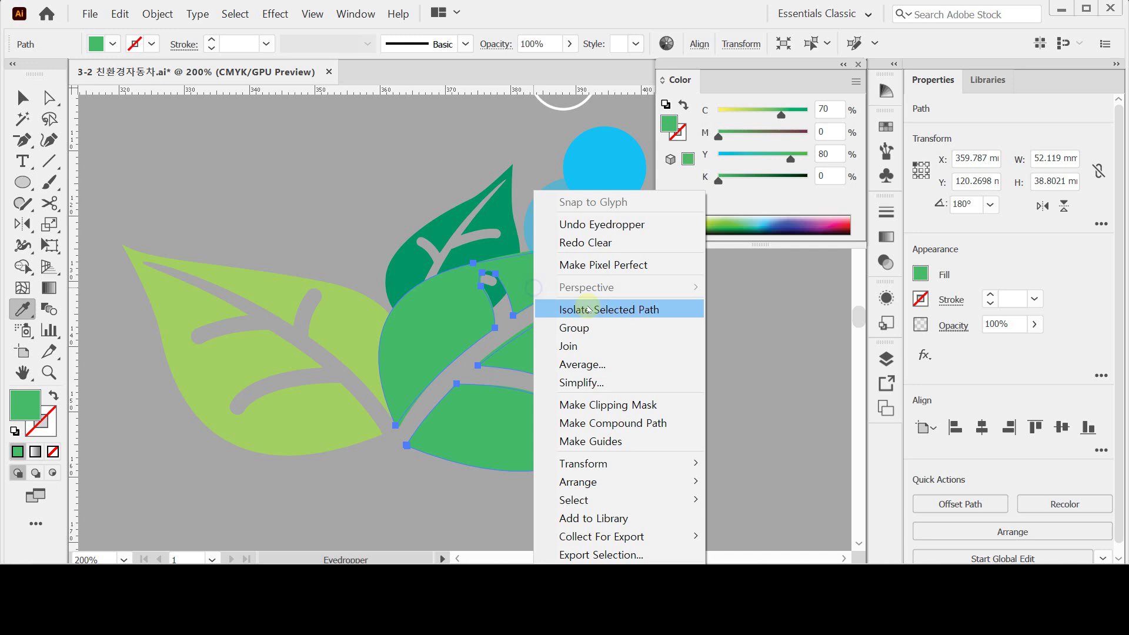
{"action": "mouse_move", "coordinate": [603, 490]}
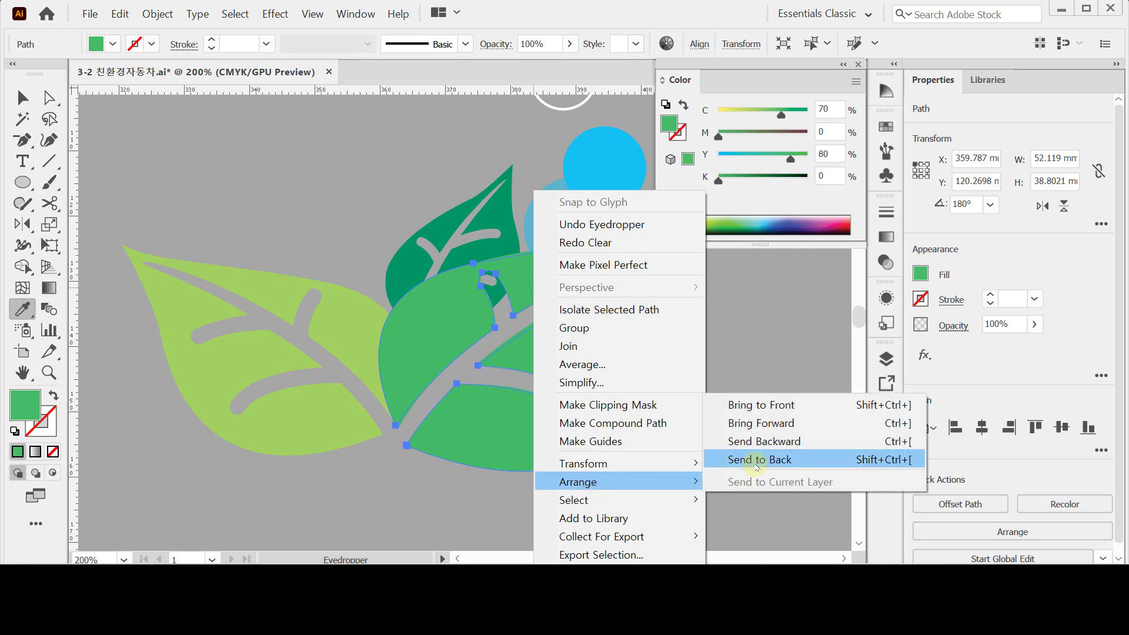
{"action": "left_click", "coordinate": [764, 442]}
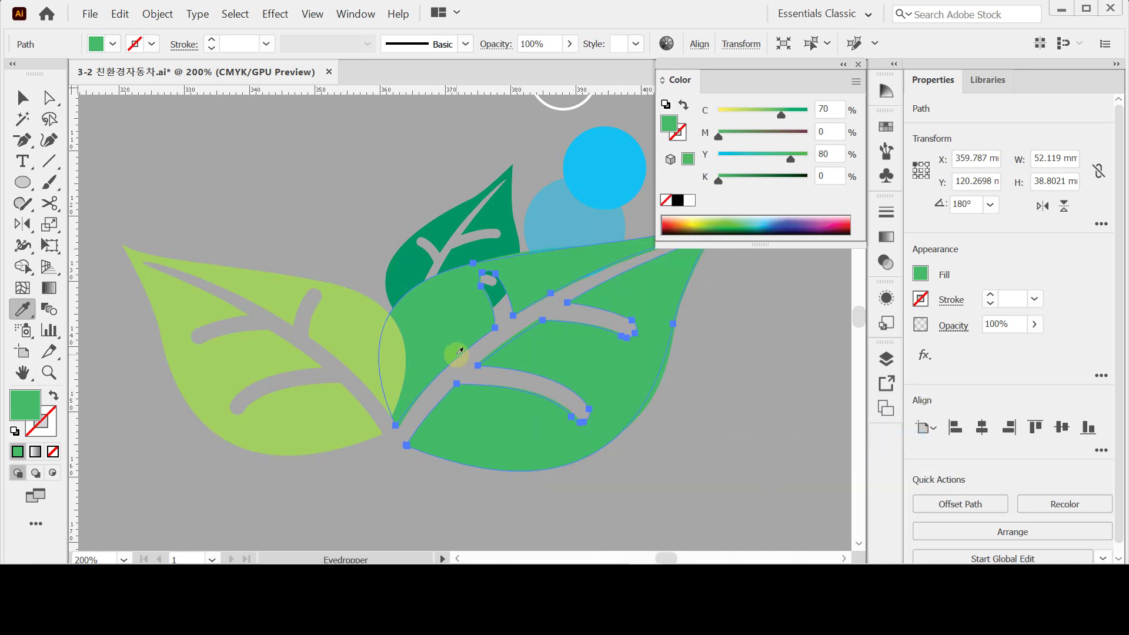
{"action": "key", "text": "ctrl+shift+a"}
Create a copy of the medium green leaf scaled uniformly to 50%.
{"action": "left_click", "coordinate": [559, 367]}
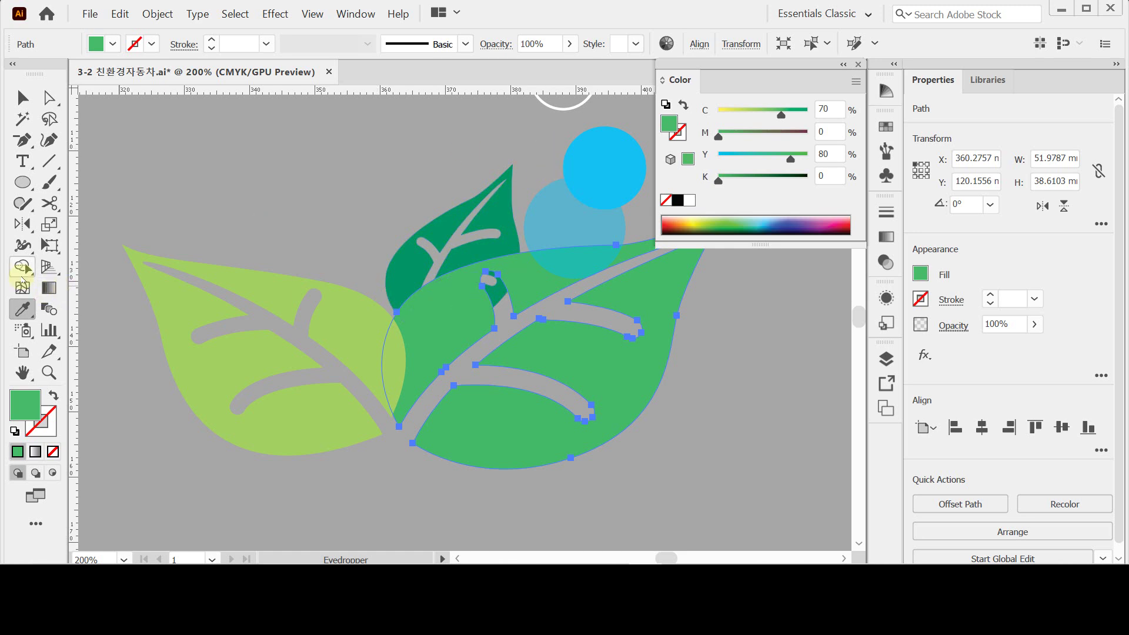
{"action": "left_click", "coordinate": [46, 225]}
{"action": "double_click", "coordinate": [45, 226]}
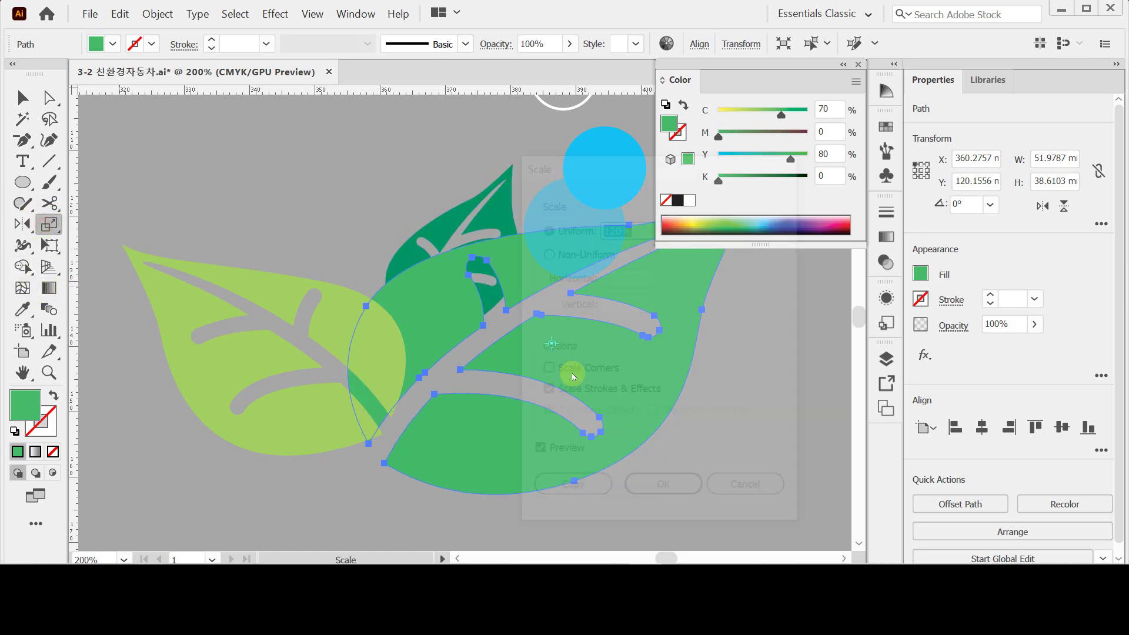
{"action": "left_click_drag", "start_coordinate": [613, 173], "coordinate": [638, 208]}
{"action": "type", "text": "5"}
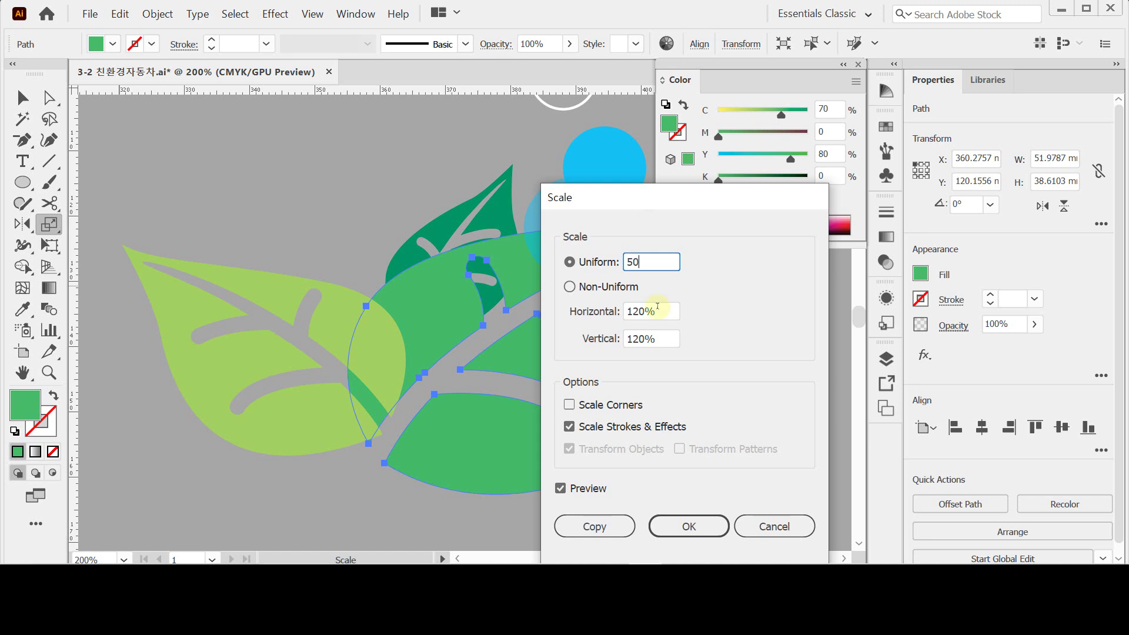
{"action": "type", "text": "0"}
{"action": "left_click", "coordinate": [594, 525]}
{"action": "left_click", "coordinate": [594, 525]}
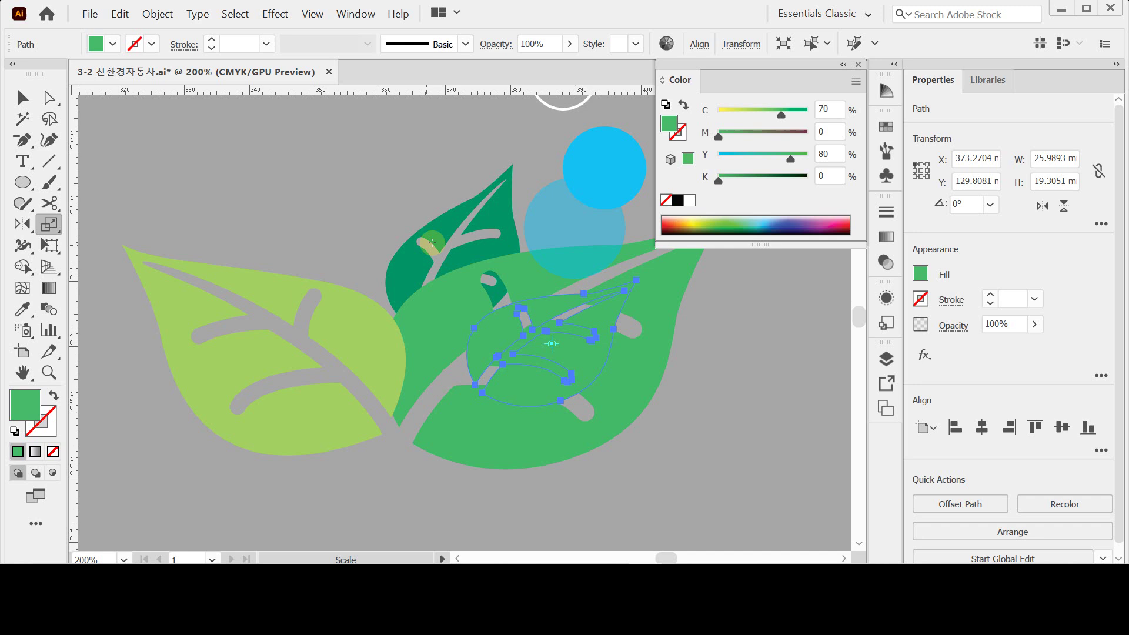
Fill the small leaf copy with the dark green of the upper leaf and rotate it by 25°.
{"action": "key", "text": "i"}
{"action": "left_click", "coordinate": [487, 217]}
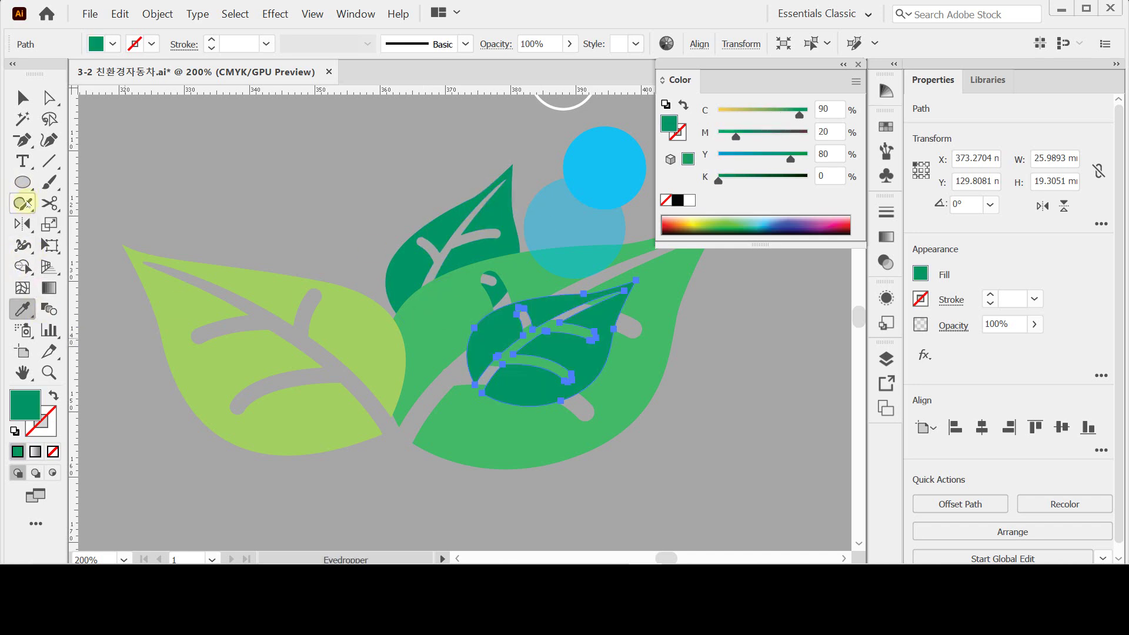
{"action": "left_click_drag", "start_coordinate": [23, 224], "coordinate": [57, 229]}
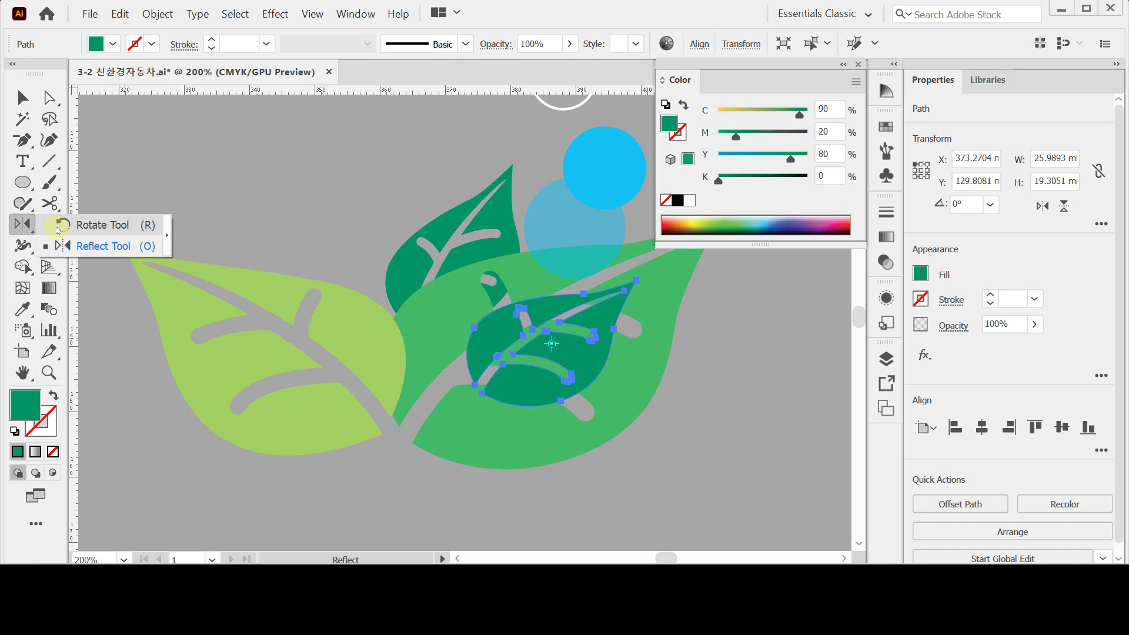
{"action": "left_click", "coordinate": [58, 229]}
{"action": "double_click", "coordinate": [25, 225]}
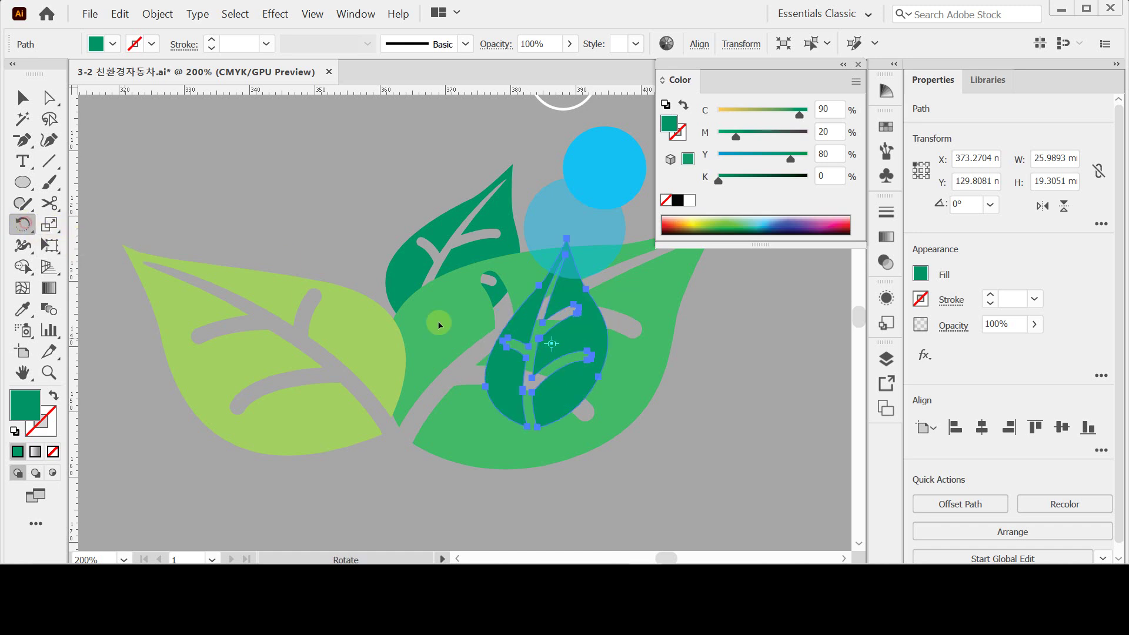
{"action": "type", "text": "25"}
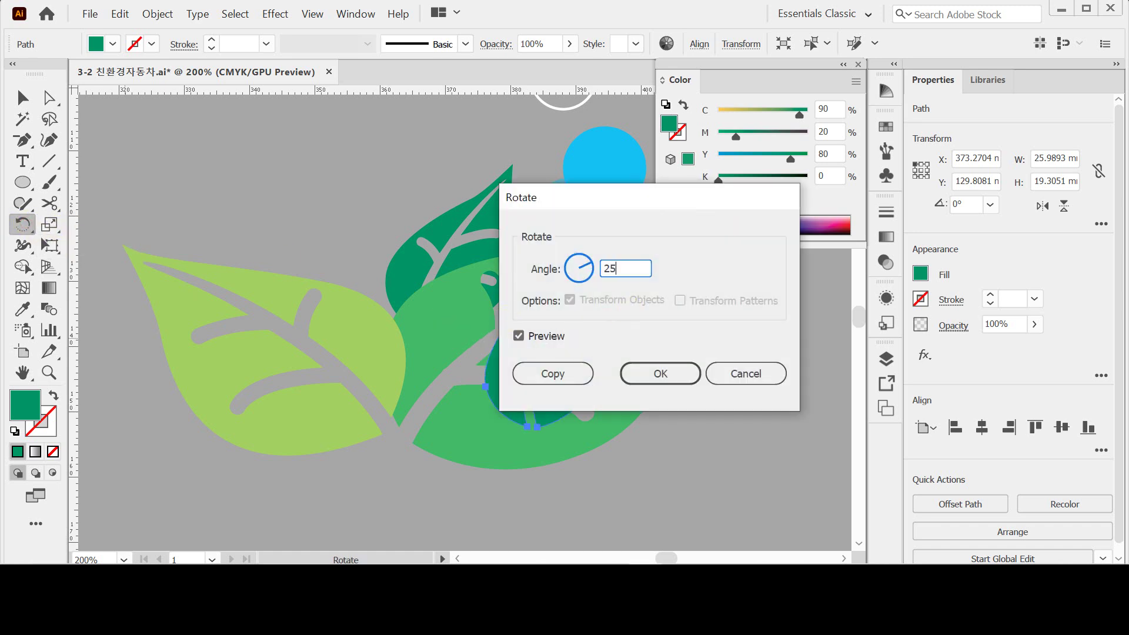
{"action": "key", "text": "Return"}
Place the rotated small leaf over the upper dark green leaf and send it backward behind the medium green leaf, then deselect.
{"action": "left_click_drag", "start_coordinate": [623, 332], "coordinate": [486, 259]}
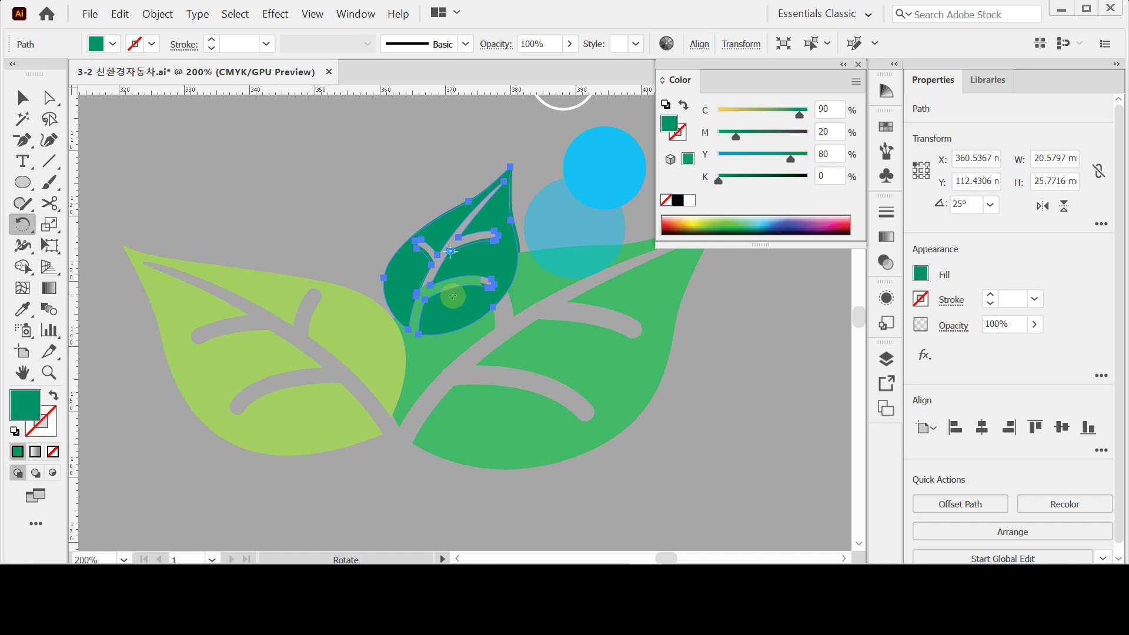
{"action": "right_click", "coordinate": [468, 259]}
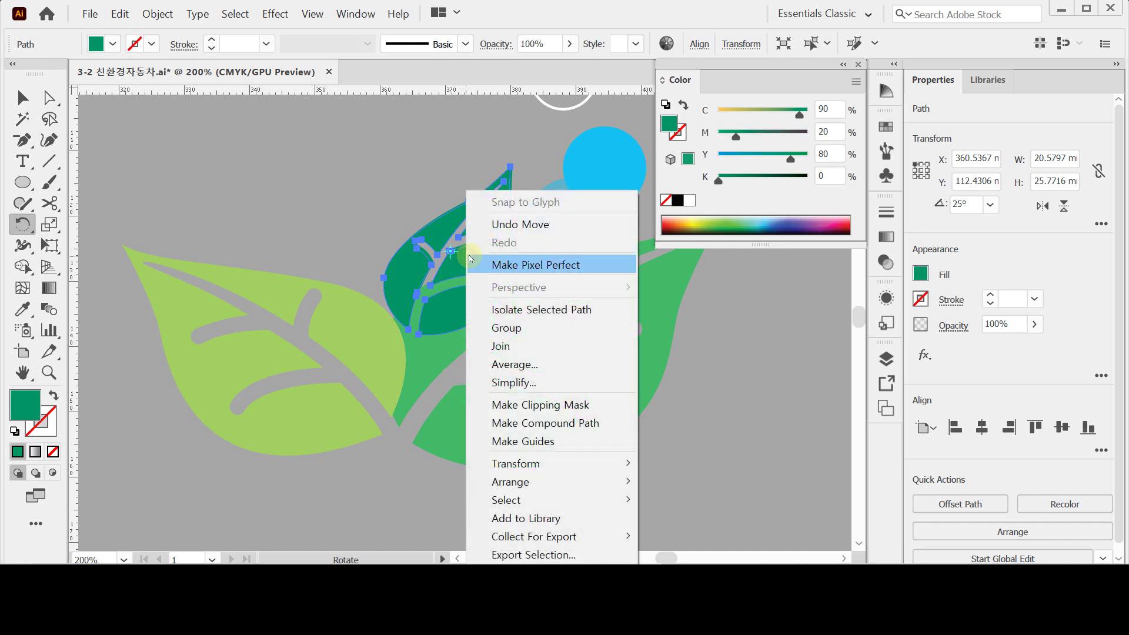
{"action": "mouse_move", "coordinate": [632, 482]}
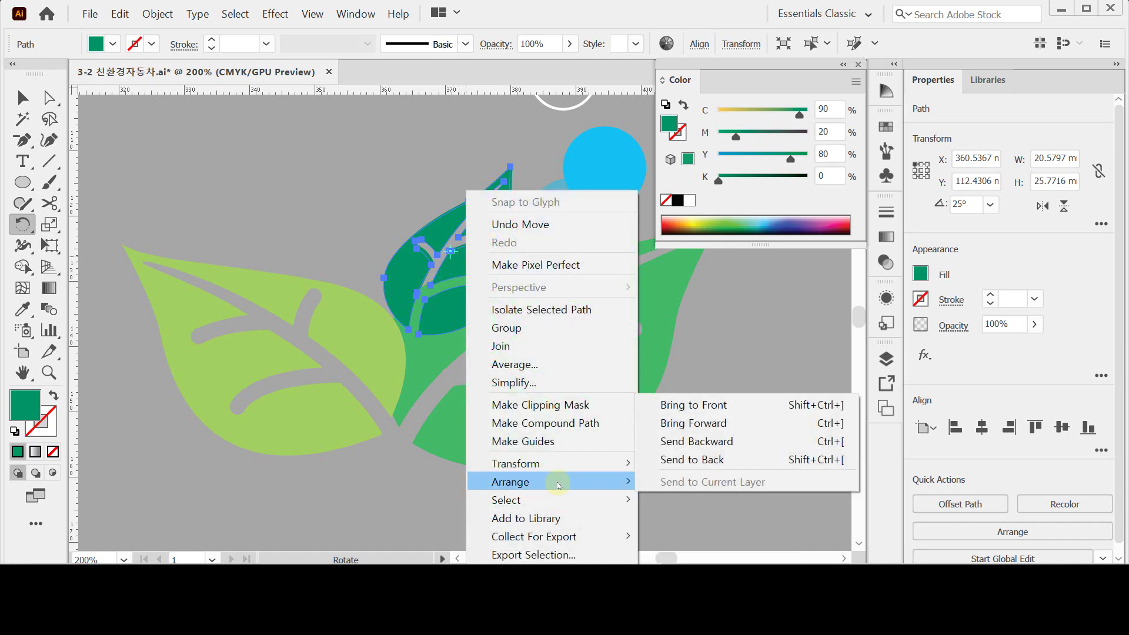
{"action": "left_click", "coordinate": [681, 445]}
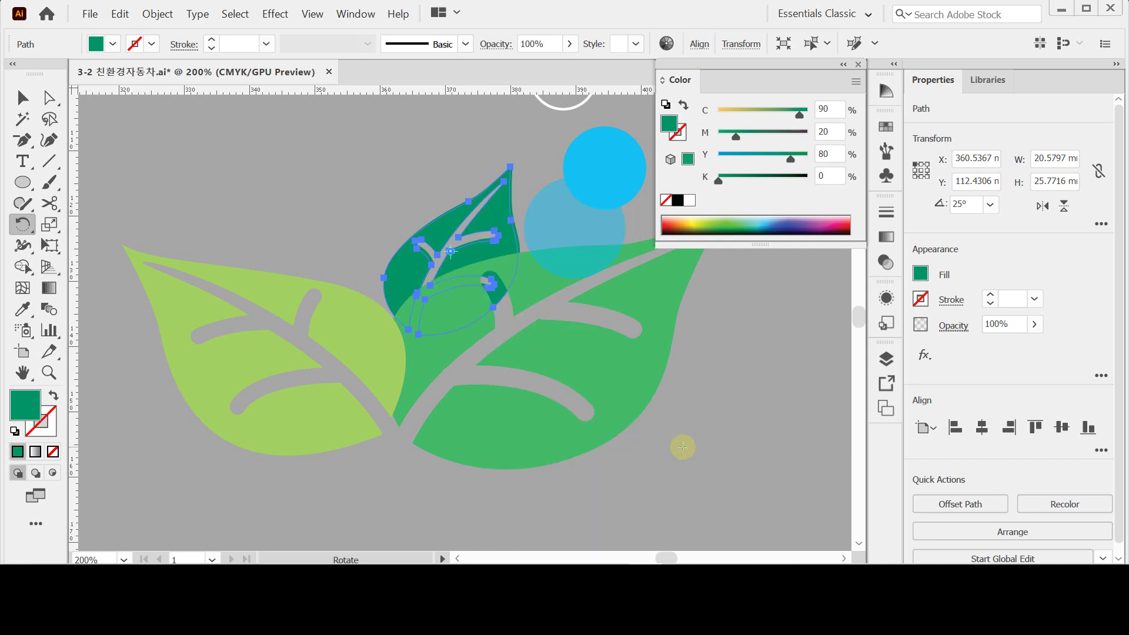
{"action": "left_click", "coordinate": [682, 447], "text": "ctrl"}
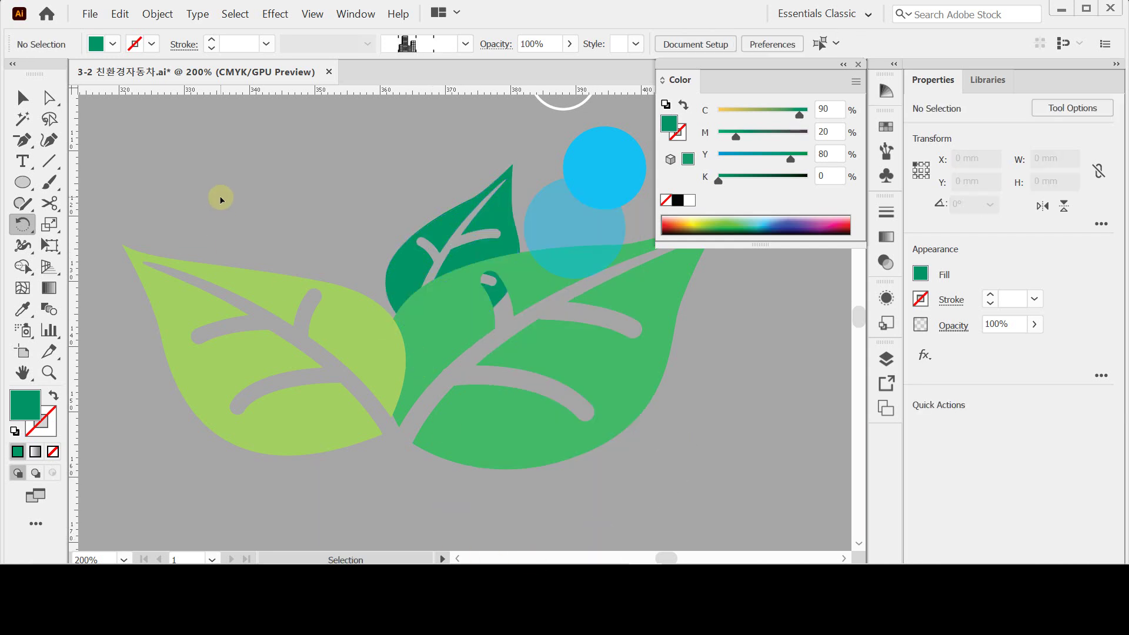
Save the document with the finished leaf artwork.
{"action": "left_click_drag", "start_coordinate": [245, 176], "coordinate": [444, 423]}
{"action": "left_click", "coordinate": [676, 464], "text": "ctrl"}
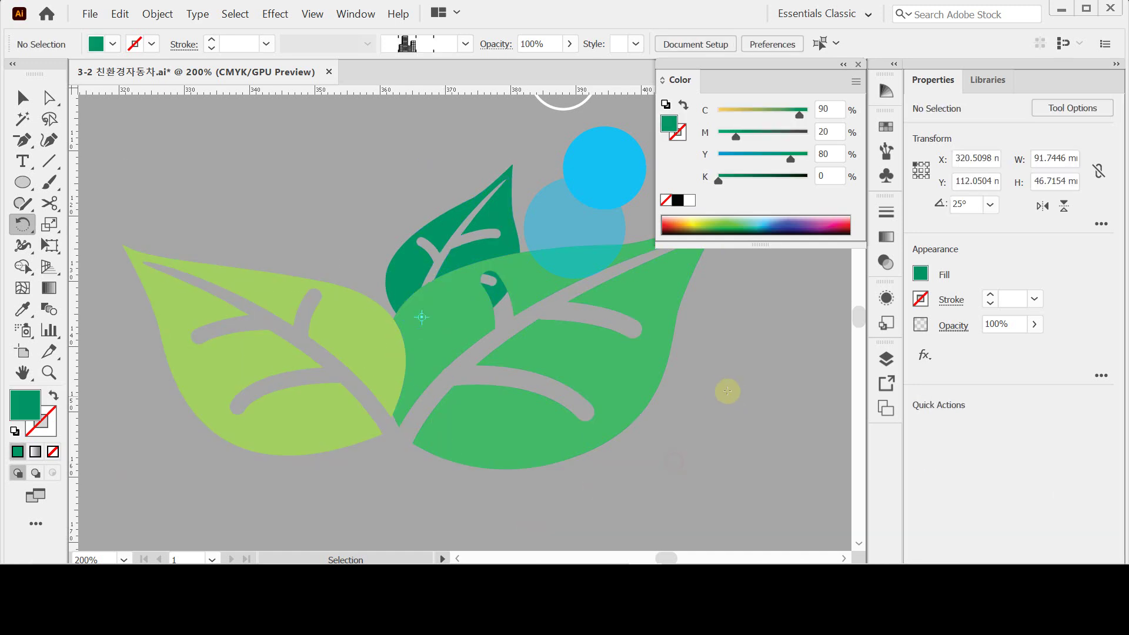
{"action": "left_click_drag", "start_coordinate": [597, 290], "coordinate": [464, 383]}
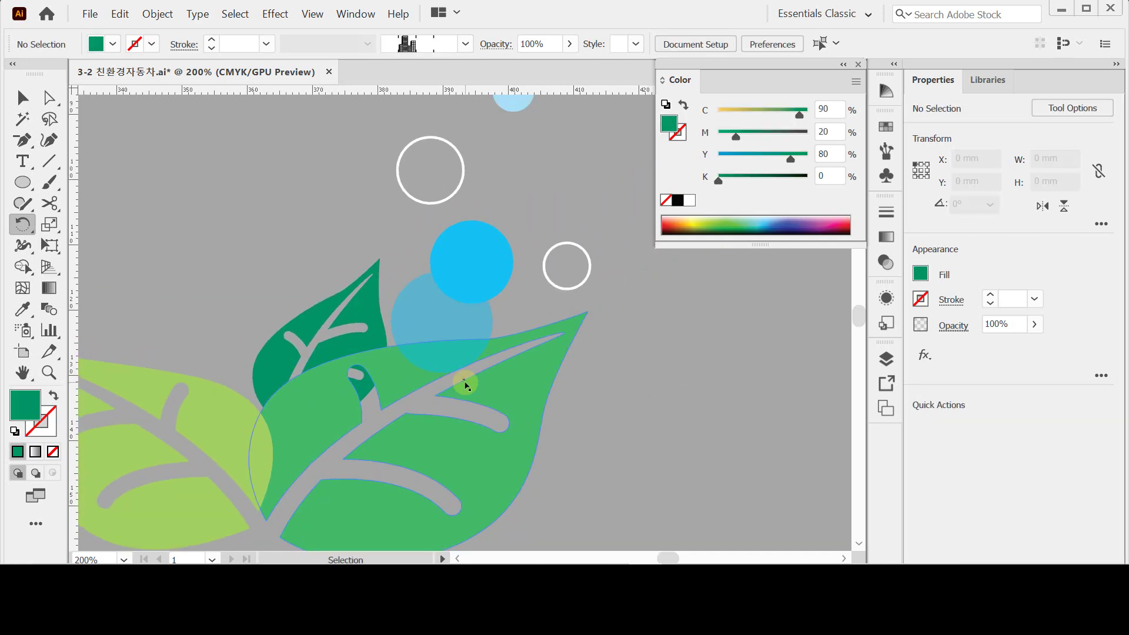
{"action": "key", "text": "ctrl+s"}
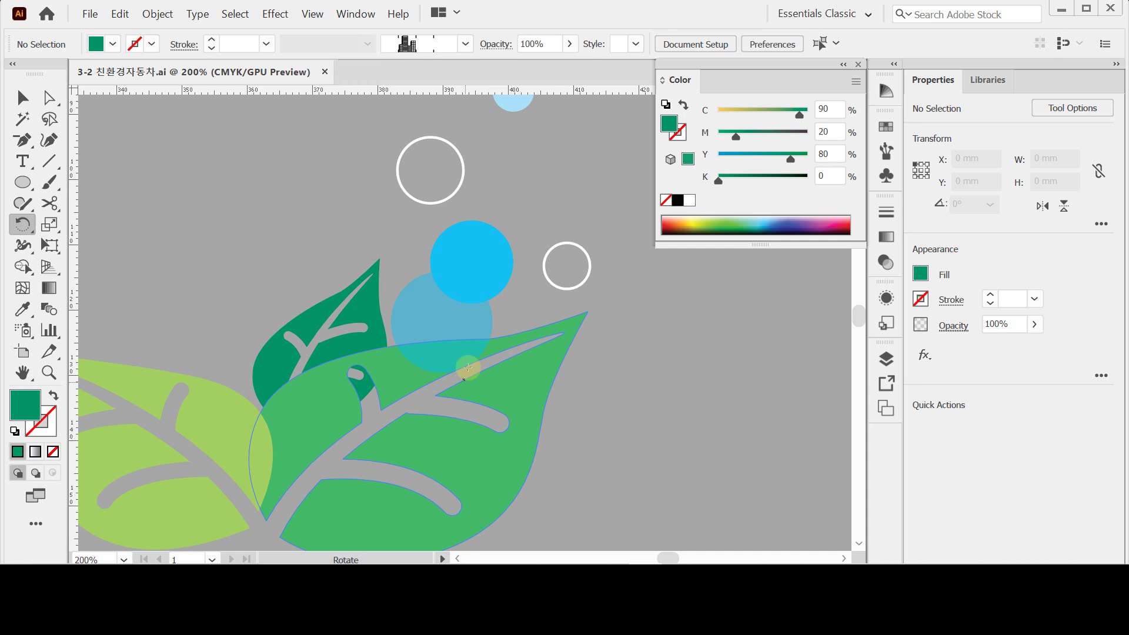
Draw a circle about 11.4 mm in diameter in the empty area above the dark green leaf.
{"action": "left_click_drag", "start_coordinate": [478, 215], "coordinate": [443, 283]}
{"action": "key", "text": "space"}
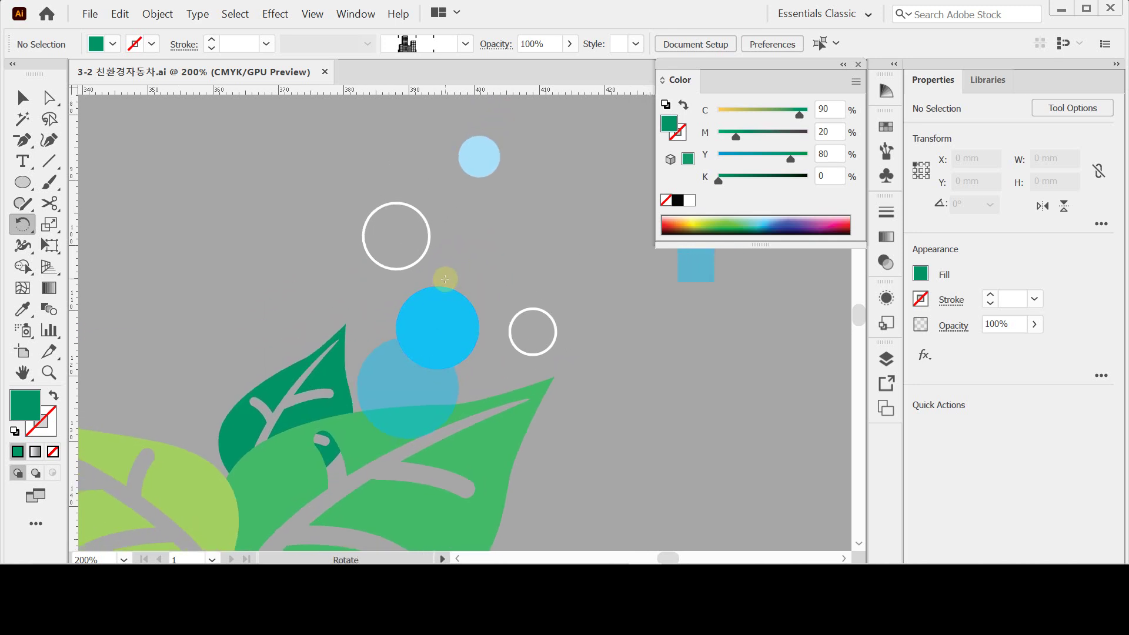
{"action": "left_click", "coordinate": [20, 182]}
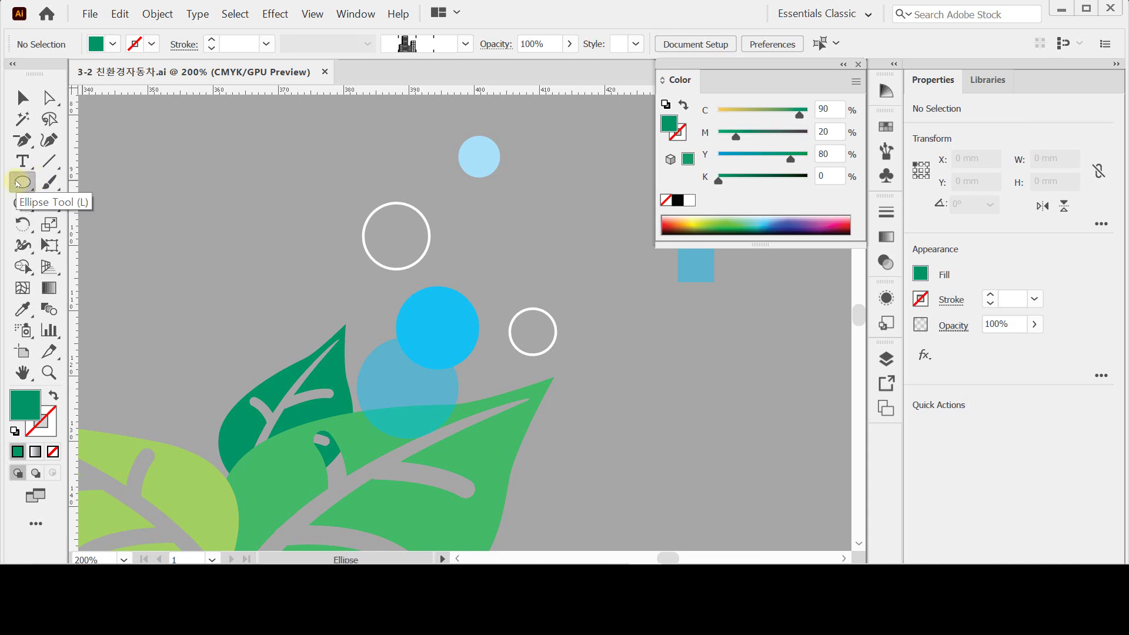
{"action": "left_click_drag", "start_coordinate": [230, 191], "coordinate": [304, 254]}
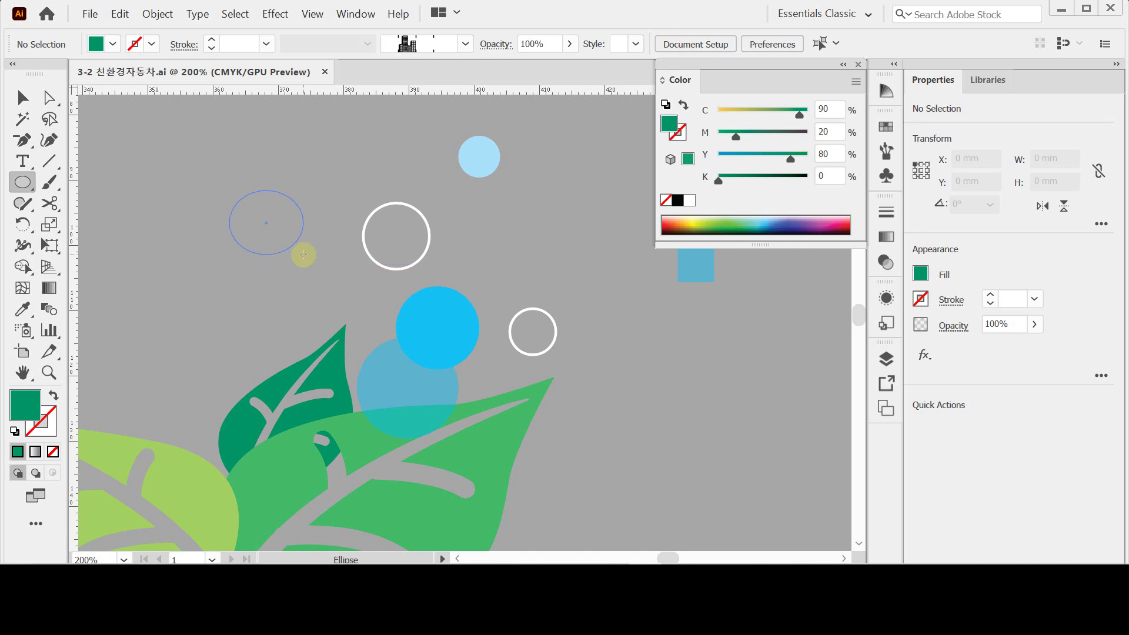
{"action": "left_click_drag", "start_coordinate": [304, 254], "coordinate": [303, 260]}
{"action": "left_click_drag", "start_coordinate": [303, 261], "coordinate": [303, 261]}
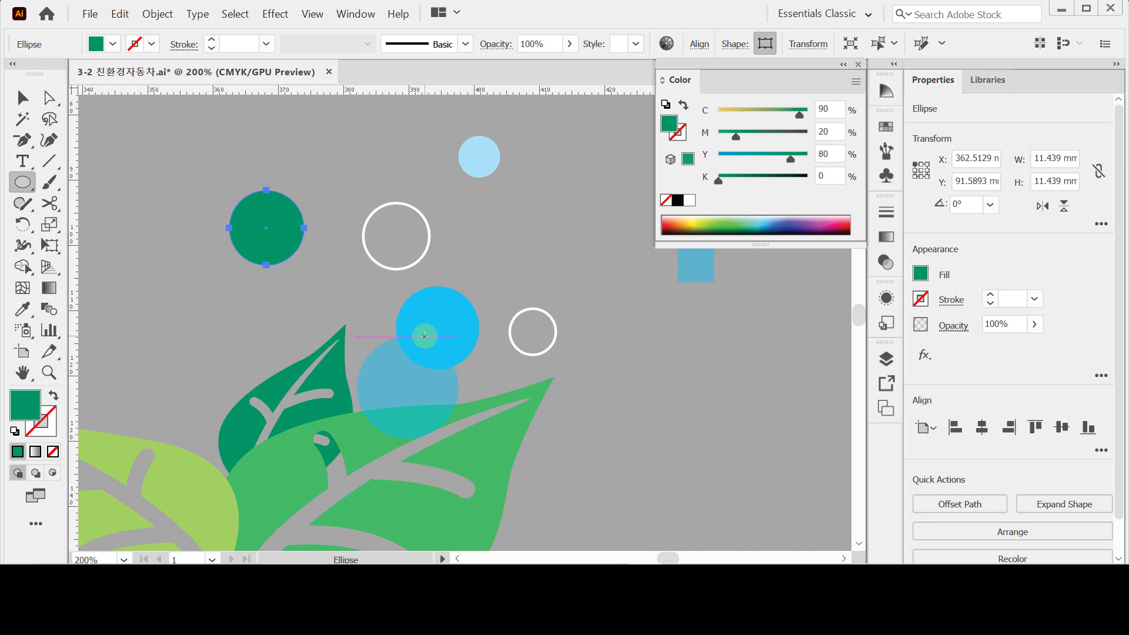
Fill the new circle with the bright blue of the existing circle and place a copy below it, slightly overlapping to the left.
{"action": "key", "text": "i"}
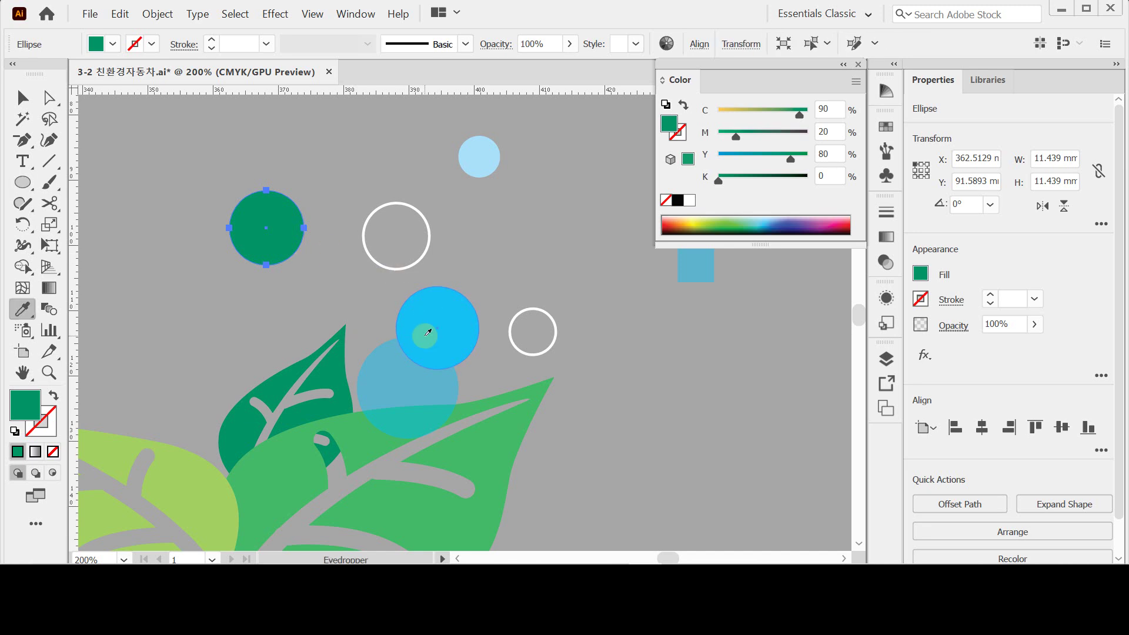
{"action": "left_click", "coordinate": [425, 335]}
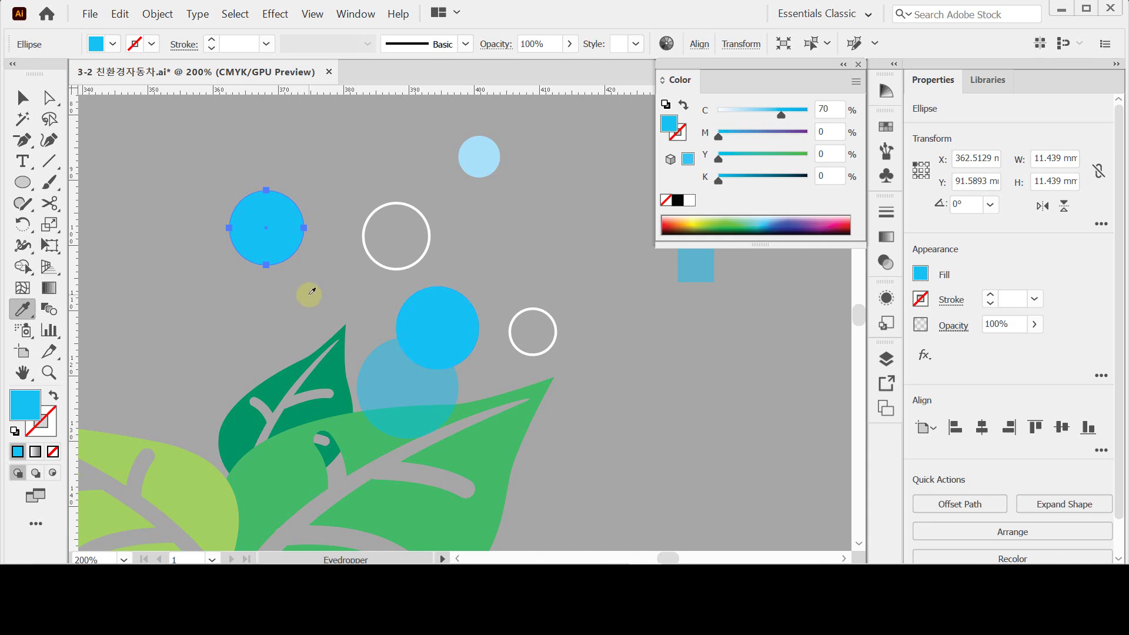
{"action": "left_click_drag", "start_coordinate": [277, 245], "coordinate": [262, 307]}
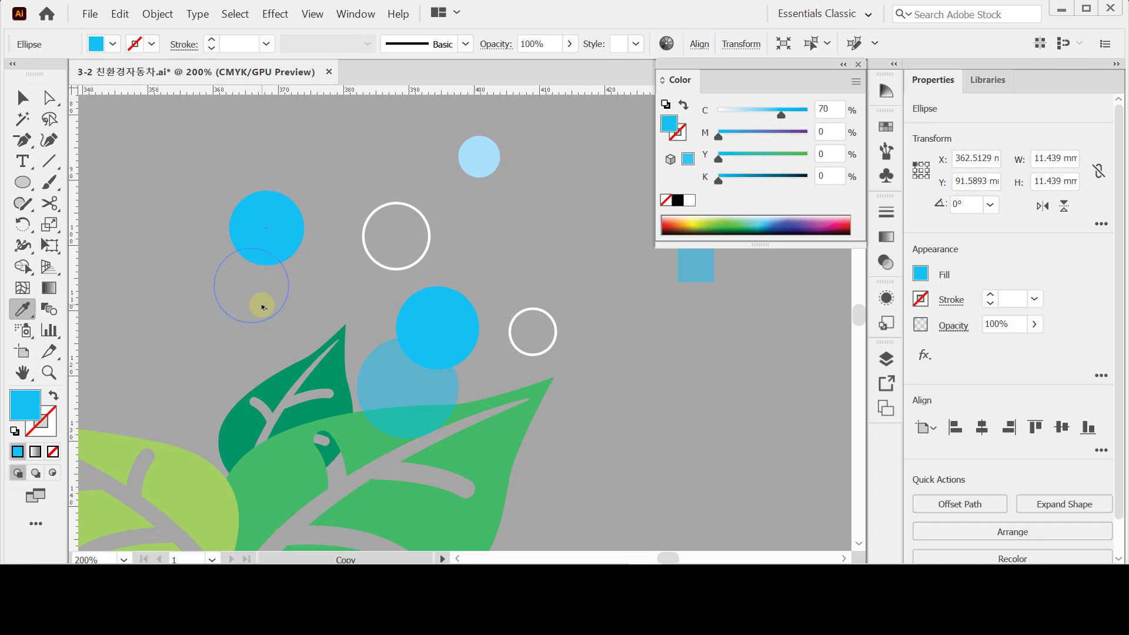
{"action": "left_click_drag", "start_coordinate": [262, 307], "coordinate": [261, 304]}
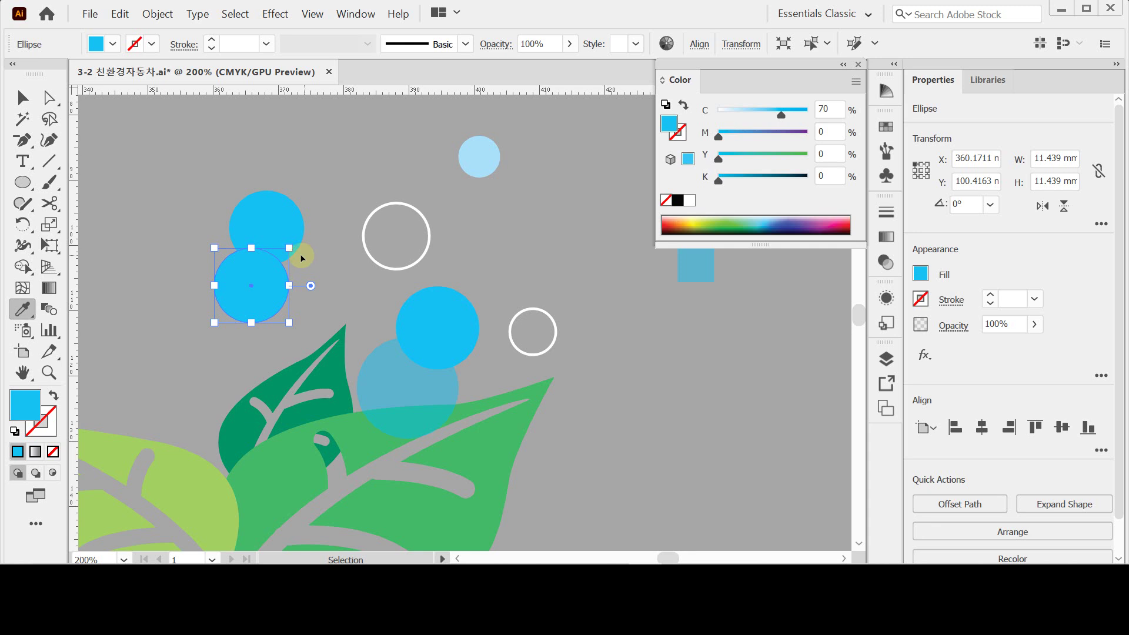
Enlarge the lower circle copy to about 15.6 mm, shift it down-left and give it the translucent blue circle's 50% opacity appearance.
{"action": "key", "text": "ctrl"}
{"action": "key", "text": "ctrl"}
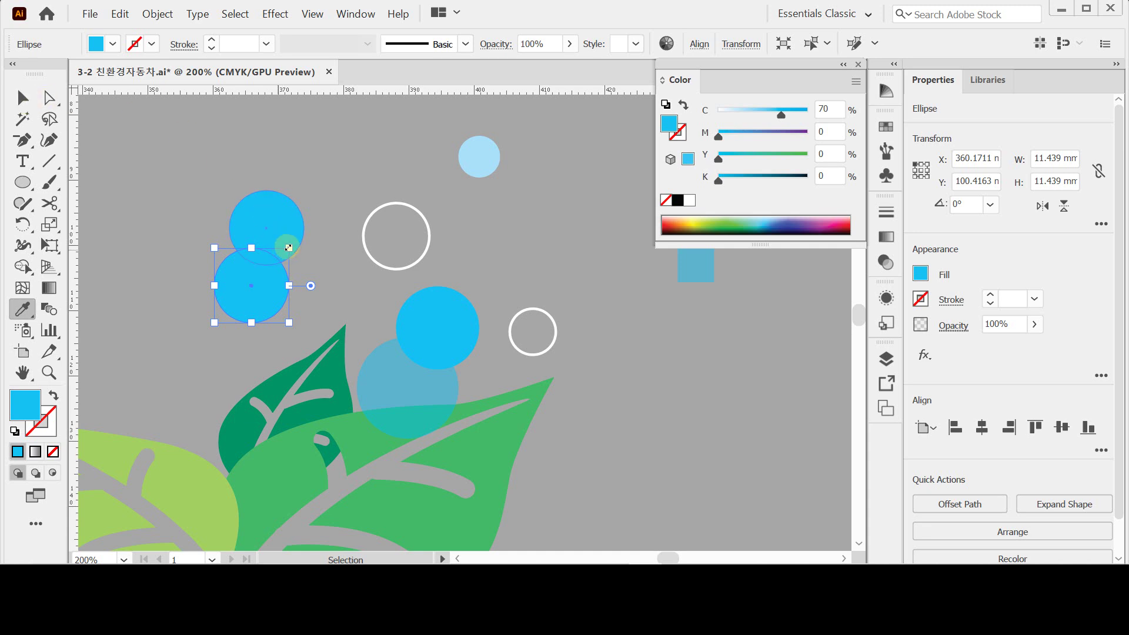
{"action": "key", "text": "ctrl"}
{"action": "left_click_drag", "start_coordinate": [289, 248], "coordinate": [316, 223]}
{"action": "left_click_drag", "start_coordinate": [284, 274], "coordinate": [254, 298]}
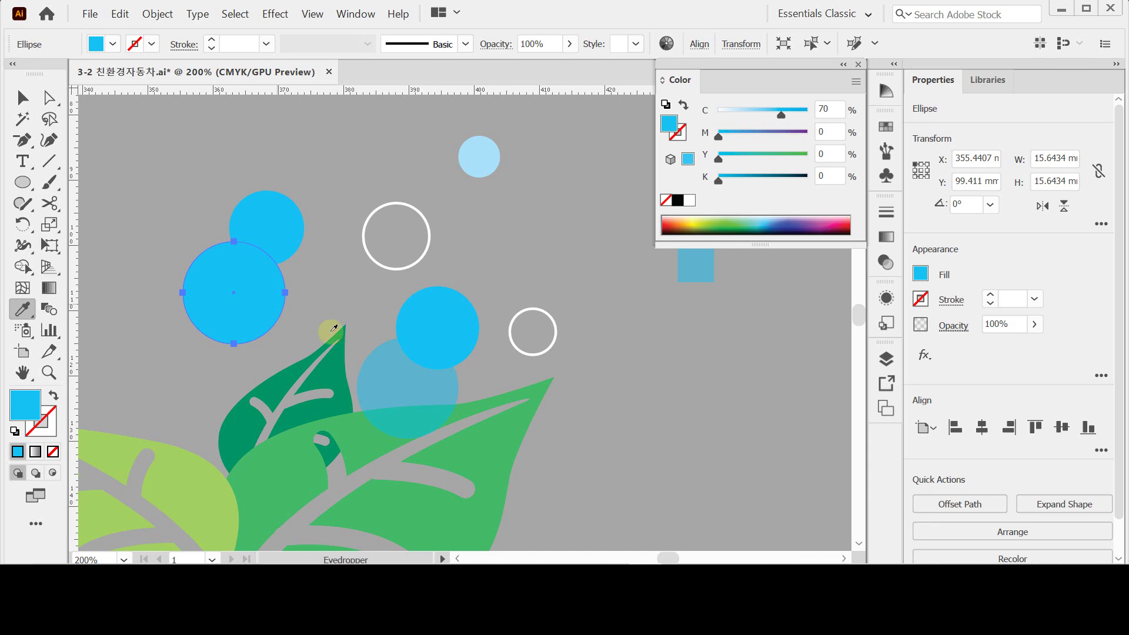
{"action": "left_click", "coordinate": [395, 400]}
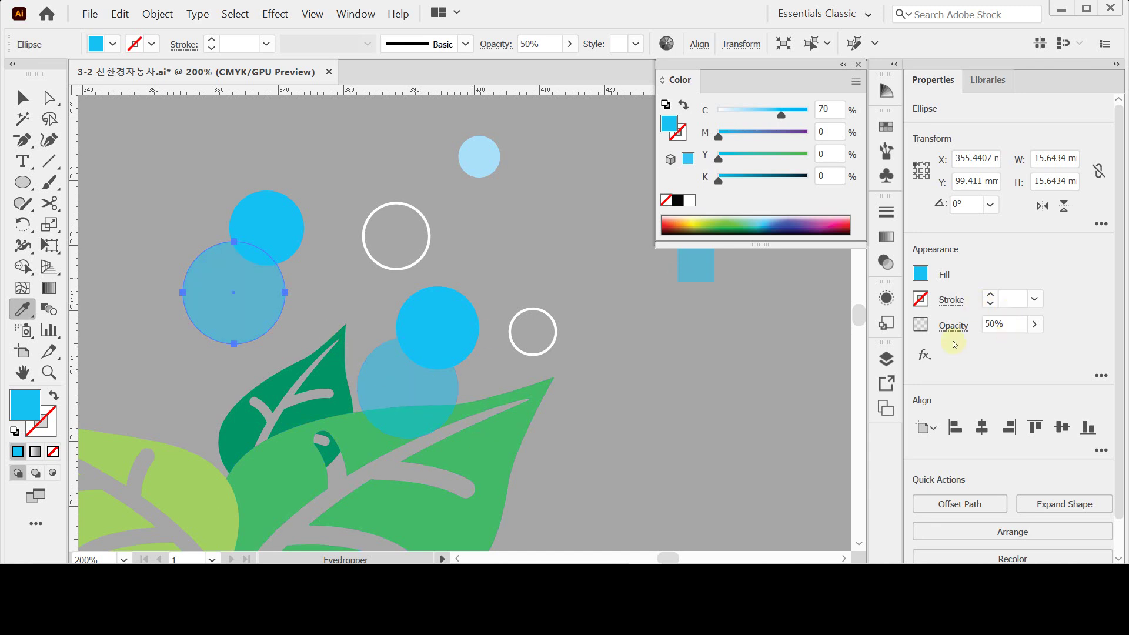
Check the opacity settings of the larger translucent circle and the fill color of the small pale blue circle.
{"action": "left_click", "coordinate": [954, 325]}
{"action": "left_click", "coordinate": [927, 353]}
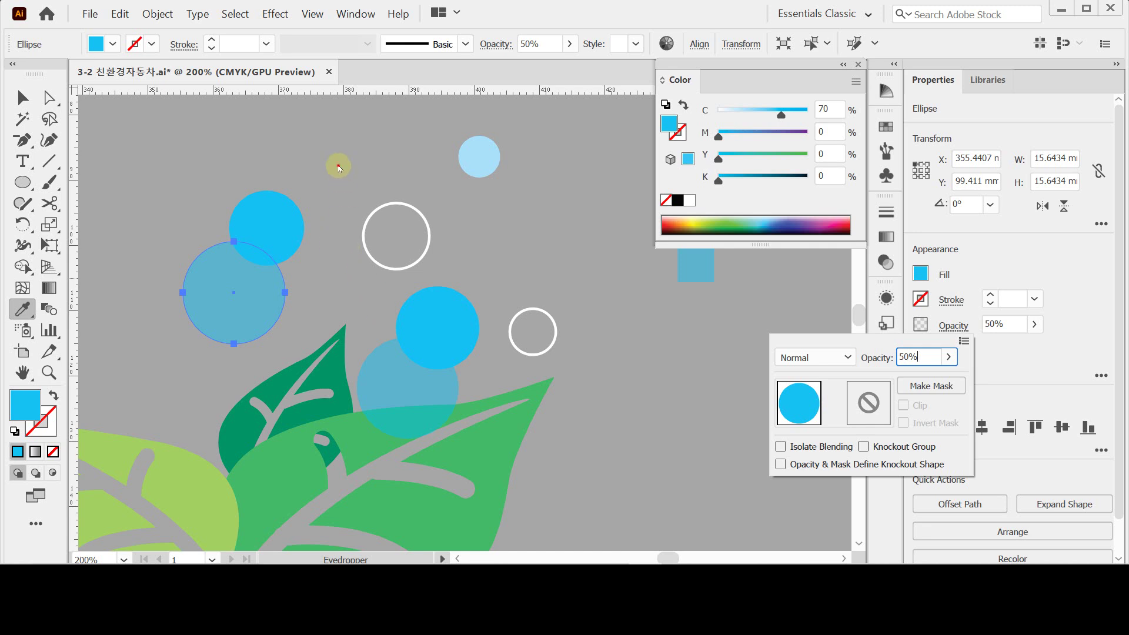
{"action": "key", "text": "ctrl"}
{"action": "left_click", "coordinate": [418, 158], "text": "ctrl"}
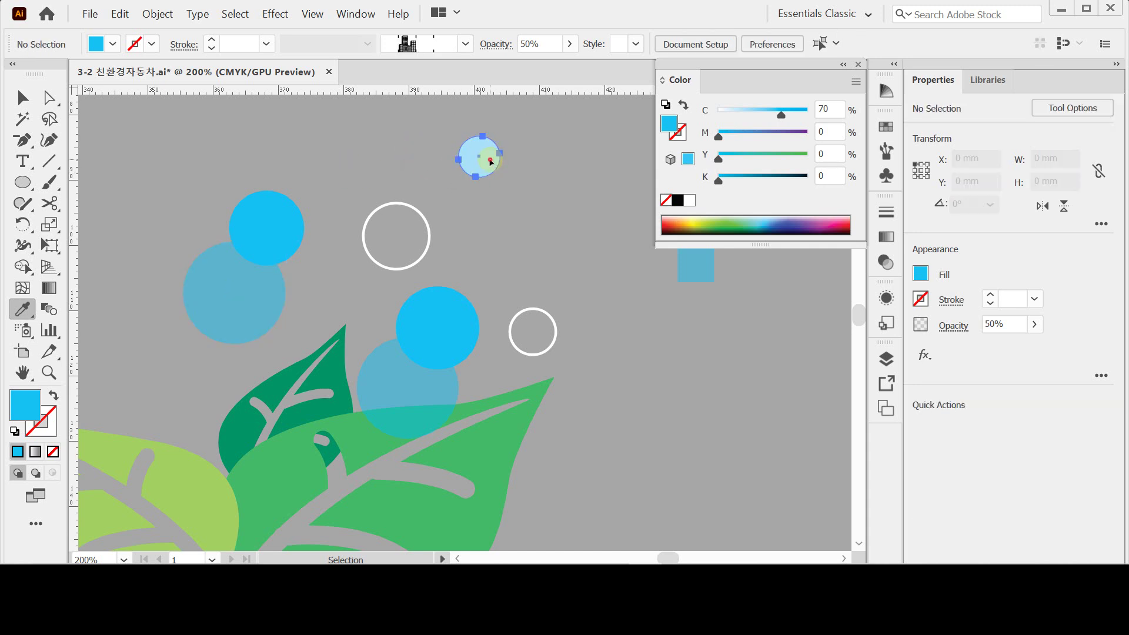
{"action": "left_click", "coordinate": [491, 162], "text": "ctrl"}
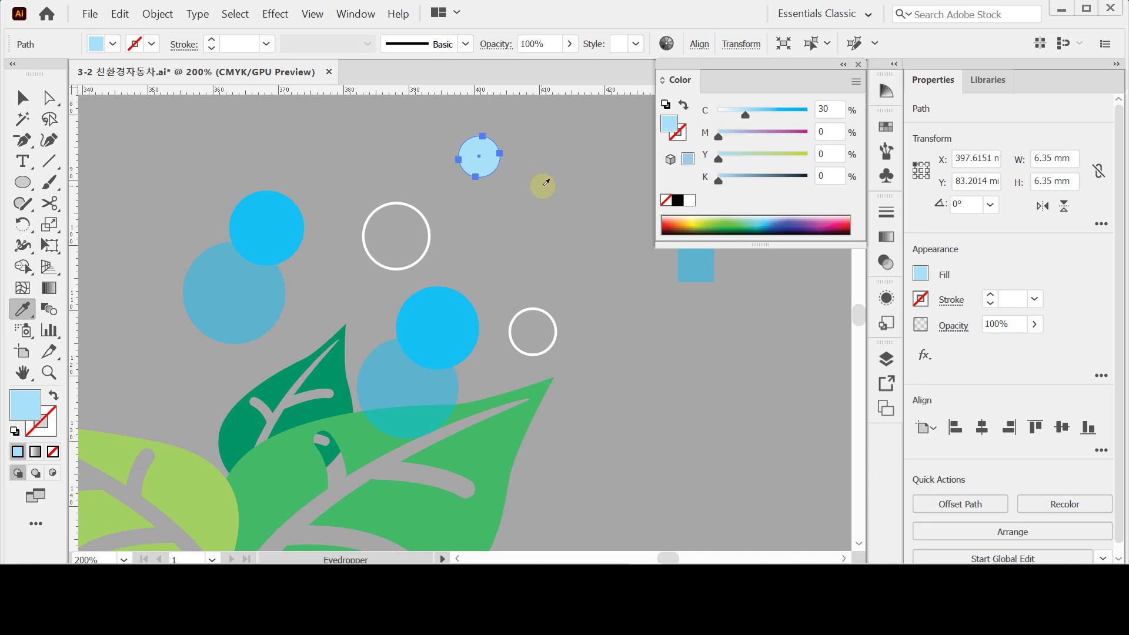
Inspect the stroke options of the two unfilled ring circles and set their stroke color to white.
{"action": "left_click", "coordinate": [494, 243], "text": "ctrl"}
{"action": "left_click", "coordinate": [430, 248], "text": "ctrl"}
{"action": "left_click", "coordinate": [534, 310], "text": "ctrl+shift"}
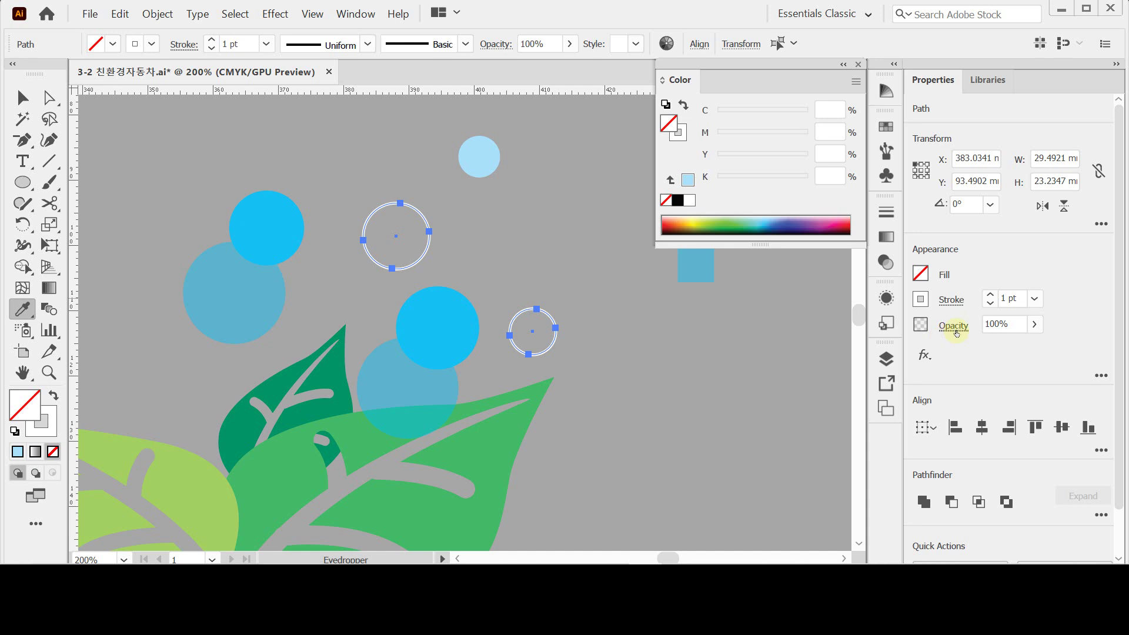
{"action": "left_click", "coordinate": [947, 301]}
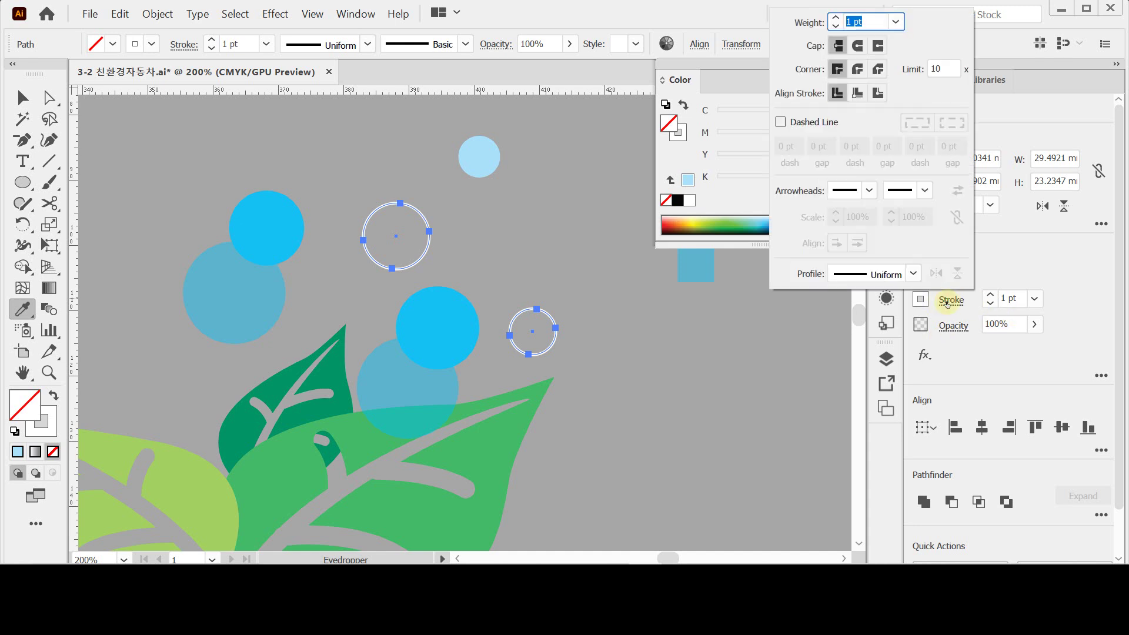
{"action": "left_click", "coordinate": [681, 135]}
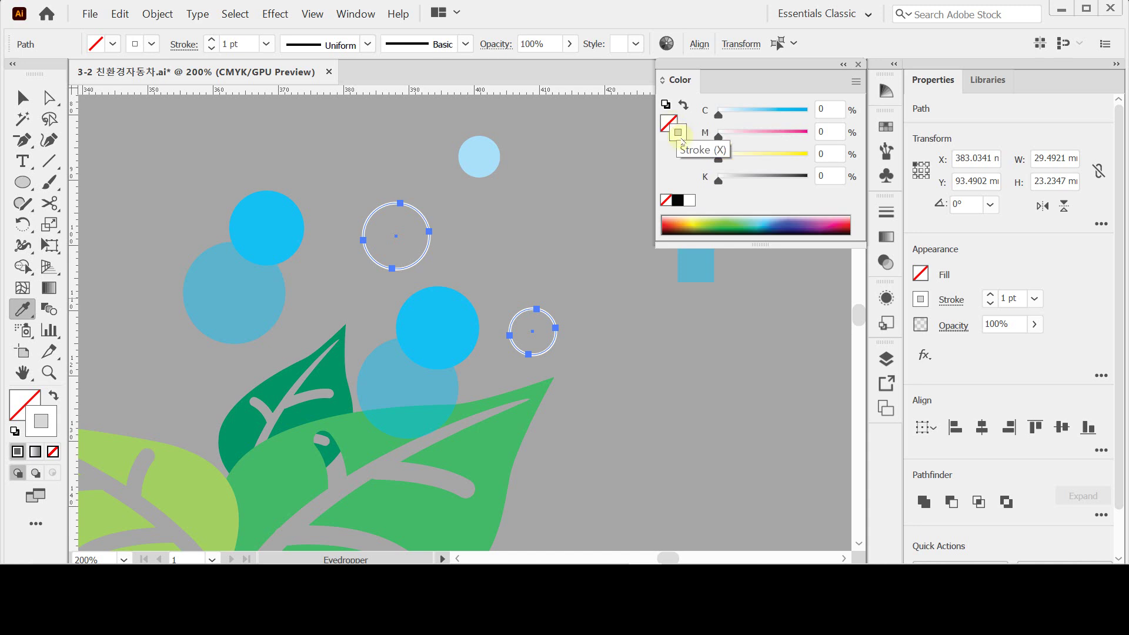
{"action": "left_click", "coordinate": [678, 203]}
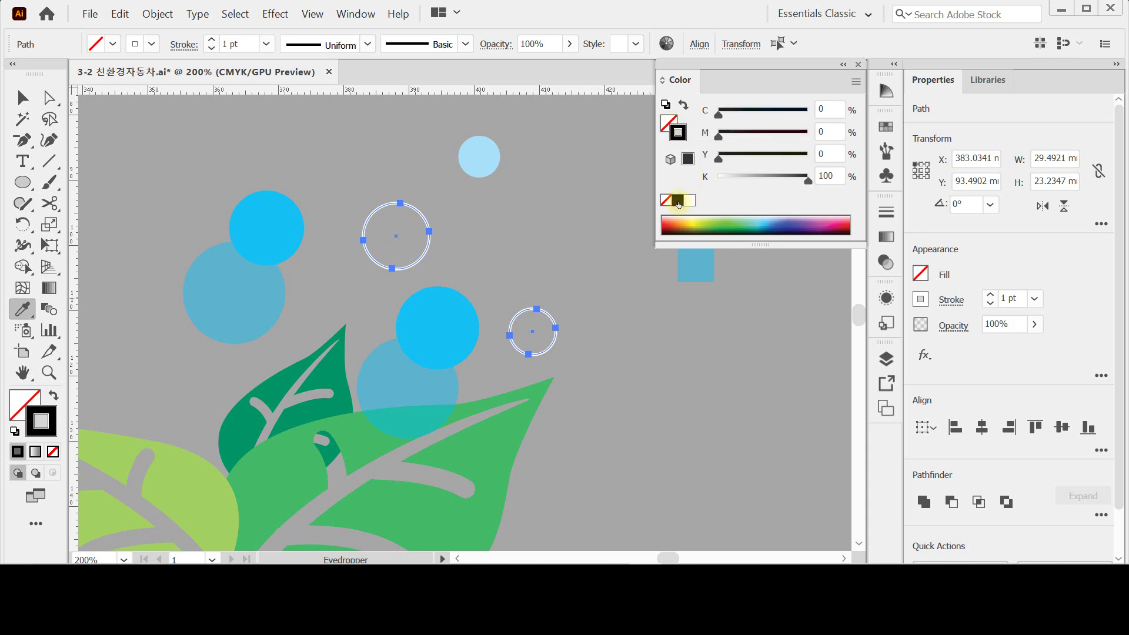
{"action": "left_click", "coordinate": [692, 205]}
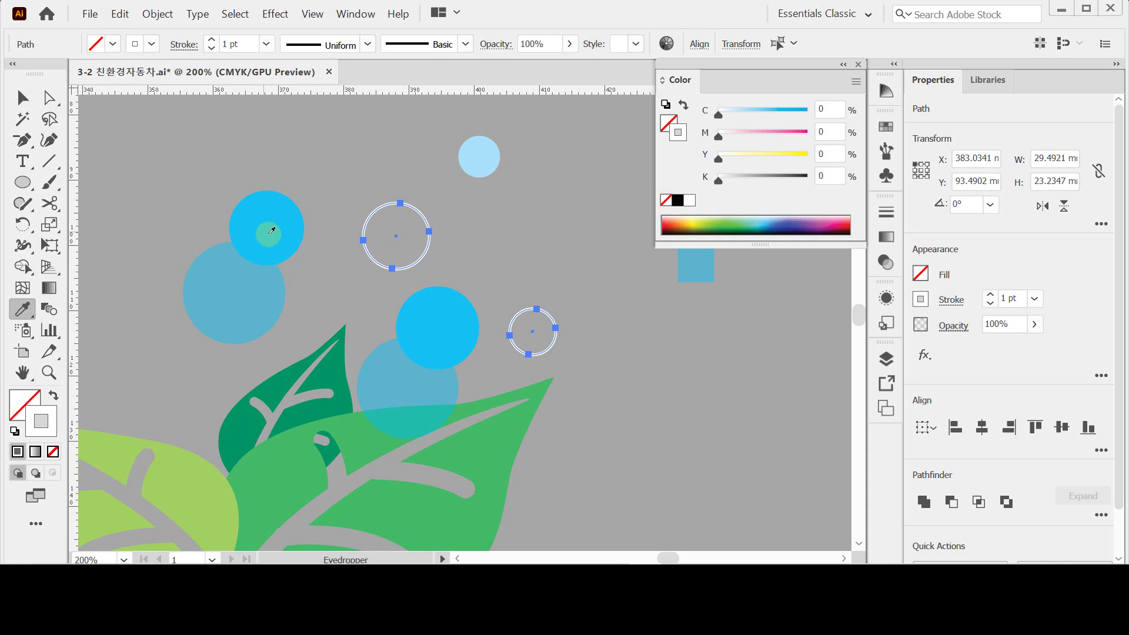
Delete the two overlapping blue practice circles above the dark green leaf.
{"action": "left_click_drag", "start_coordinate": [176, 176], "coordinate": [302, 293]}
{"action": "key", "text": "Delete"}
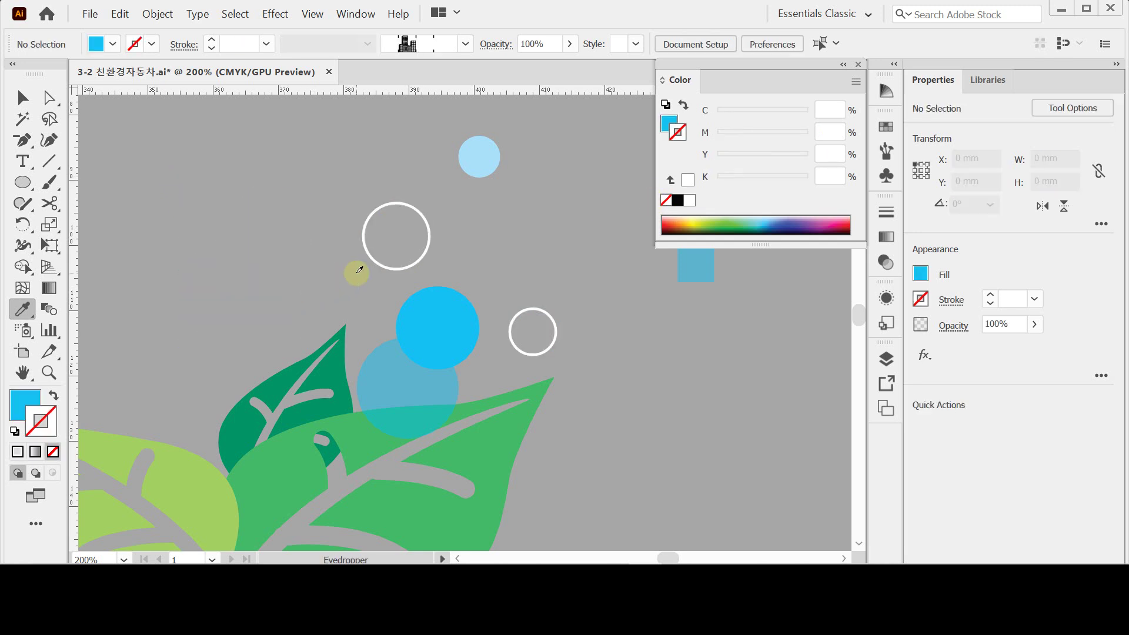
Select all the leaves and the circles above them and start a new symbol from that artwork.
{"action": "scroll", "coordinate": [466, 353], "scroll_direction": "down", "scroll_amount": 1}
{"action": "left_click_drag", "start_coordinate": [486, 315], "coordinate": [563, 288]}
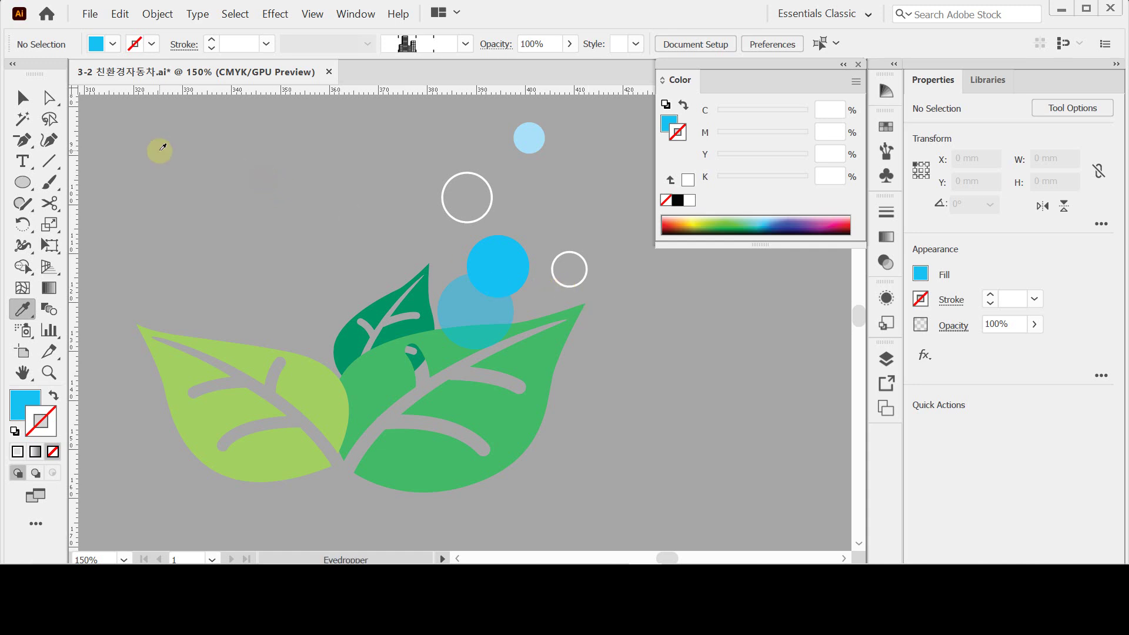
{"action": "key", "text": "v"}
{"action": "left_click_drag", "start_coordinate": [192, 151], "coordinate": [581, 455]}
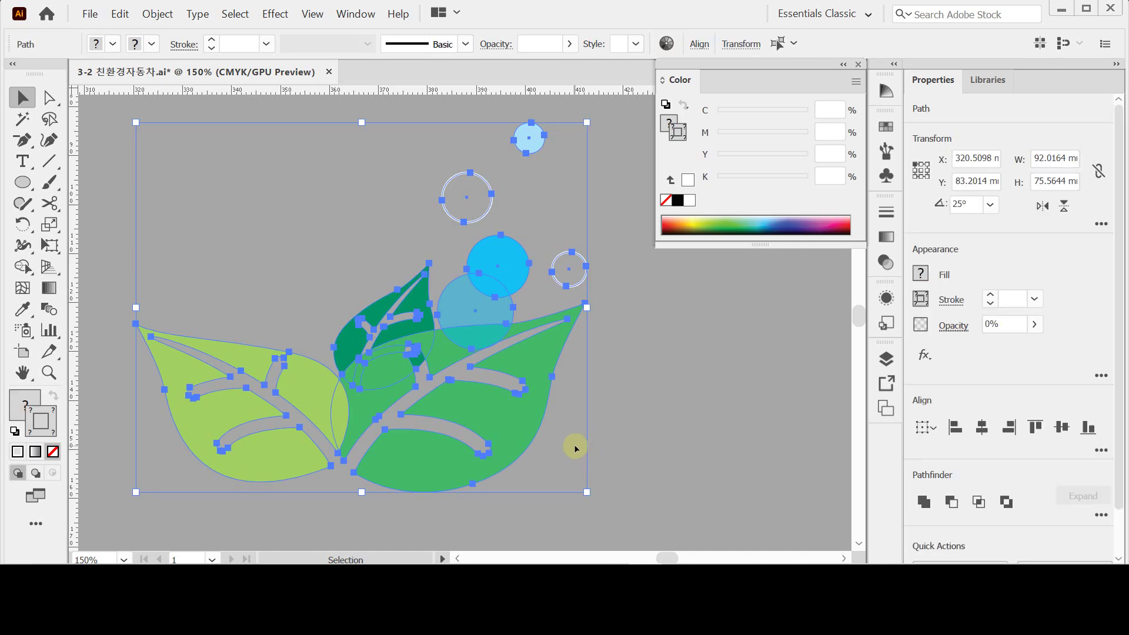
{"action": "left_click", "coordinate": [680, 82]}
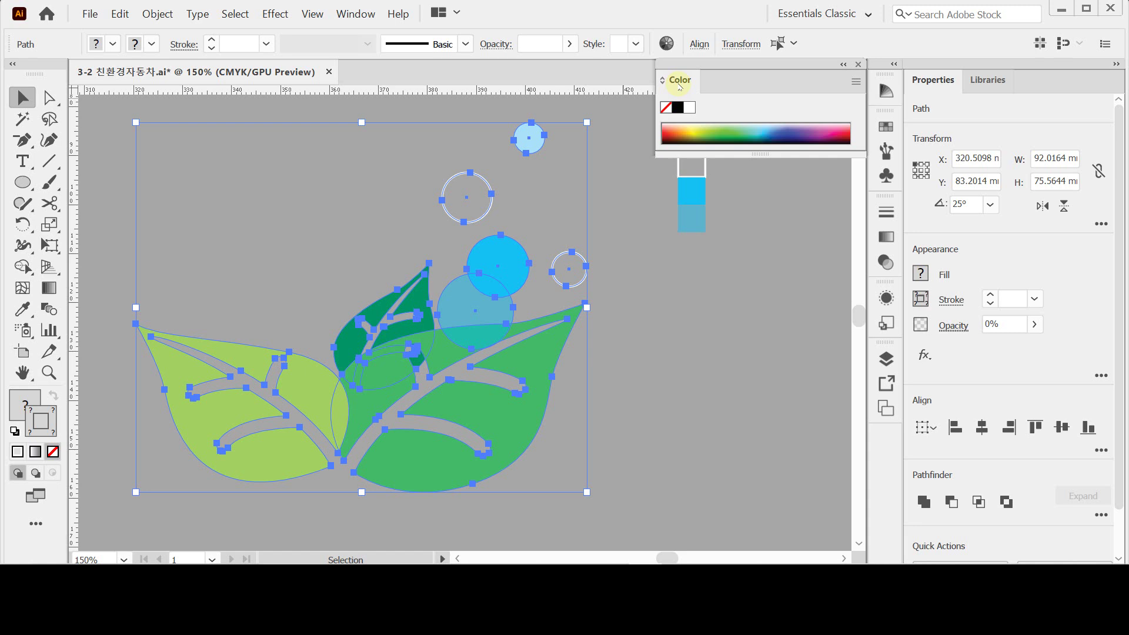
{"action": "left_click", "coordinate": [886, 176]}
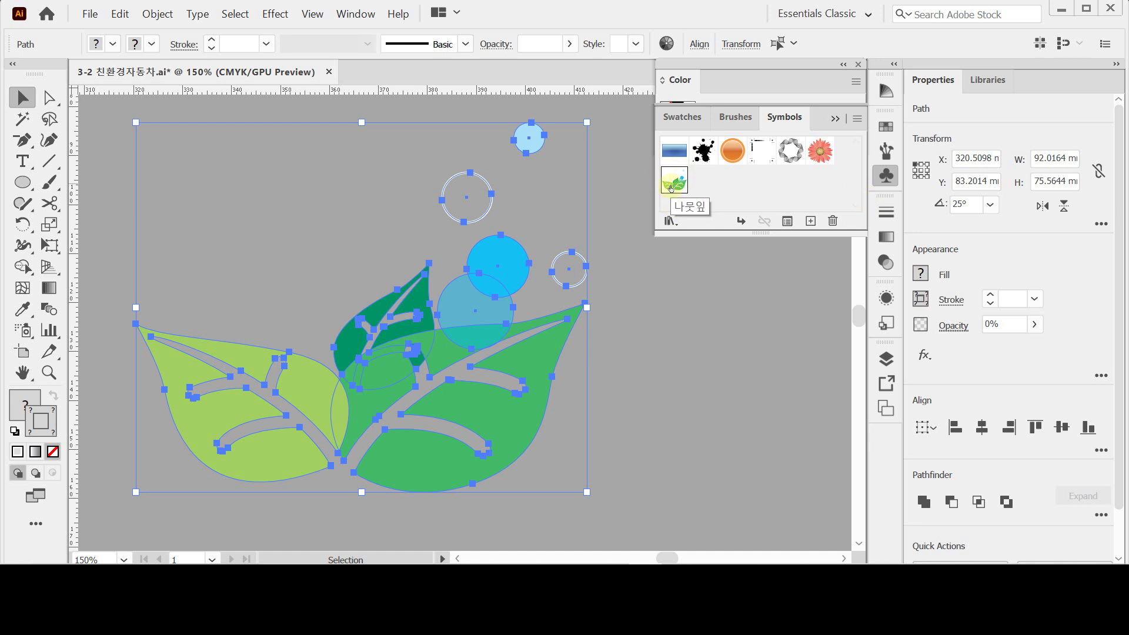
{"action": "left_click", "coordinate": [811, 222]}
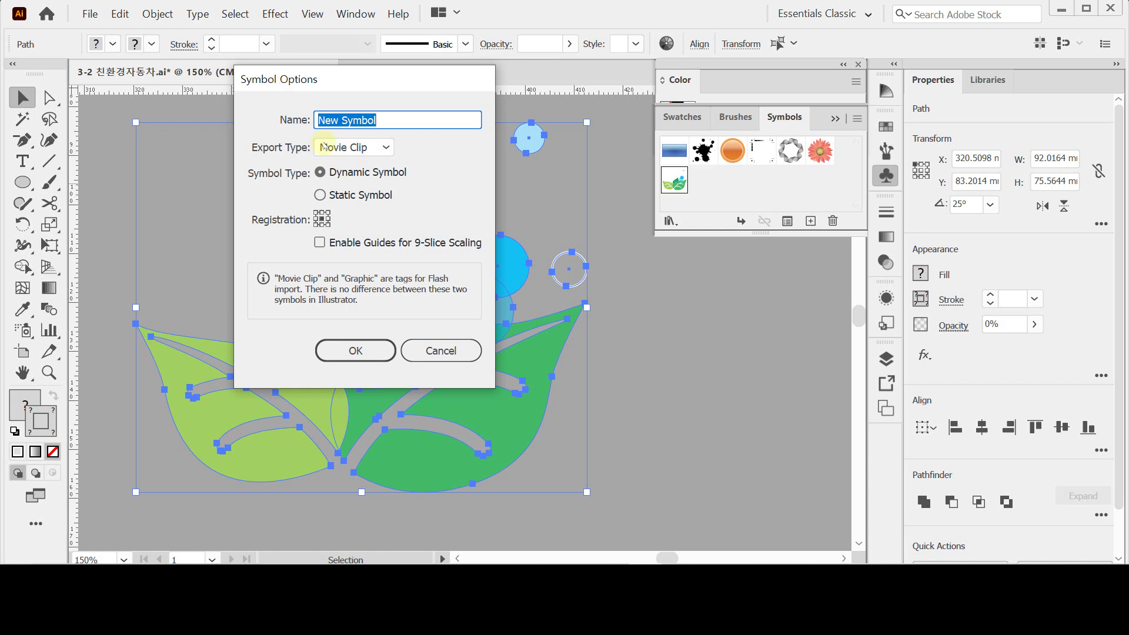
Create the symbol with the name 나뭇잎1 and export type Graphic, and delete the original artwork from the canvas.
{"action": "key", "text": "BackSpace"}
{"action": "type", "text": "나무ㅅ이"}
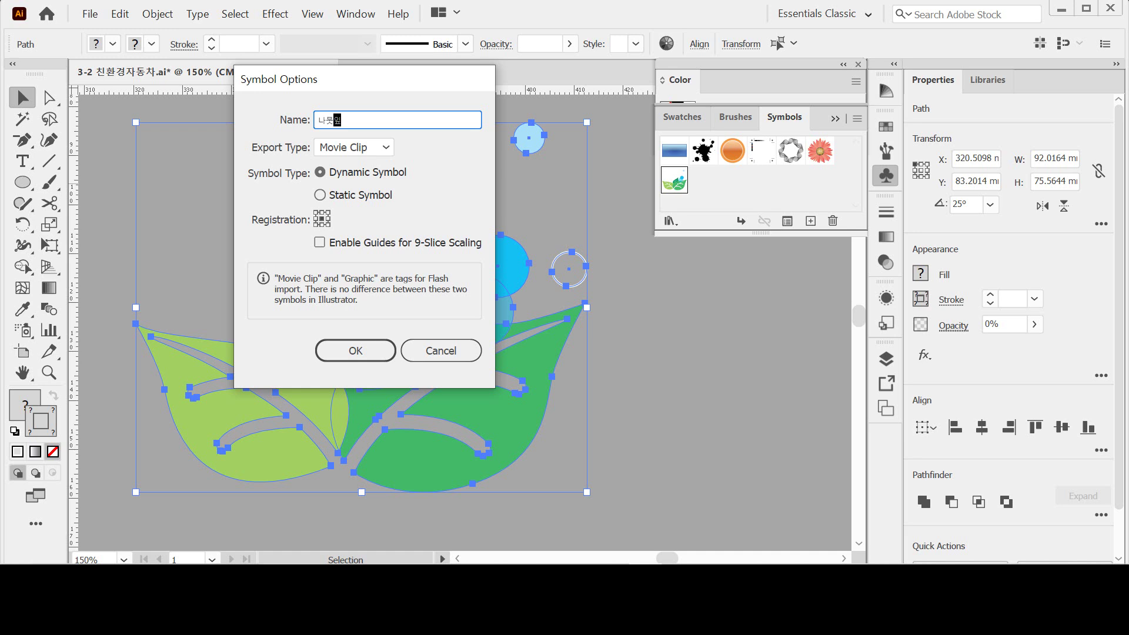
{"action": "type", "text": "1"}
{"action": "left_click", "coordinate": [335, 147]}
{"action": "left_click", "coordinate": [327, 183]}
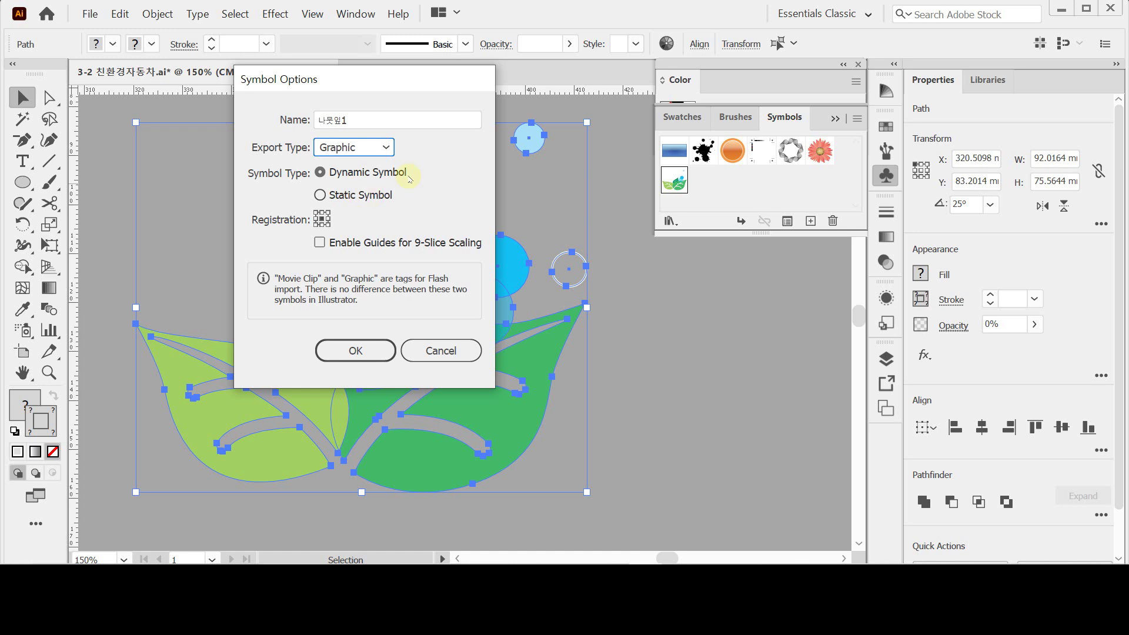
{"action": "left_click", "coordinate": [396, 120]}
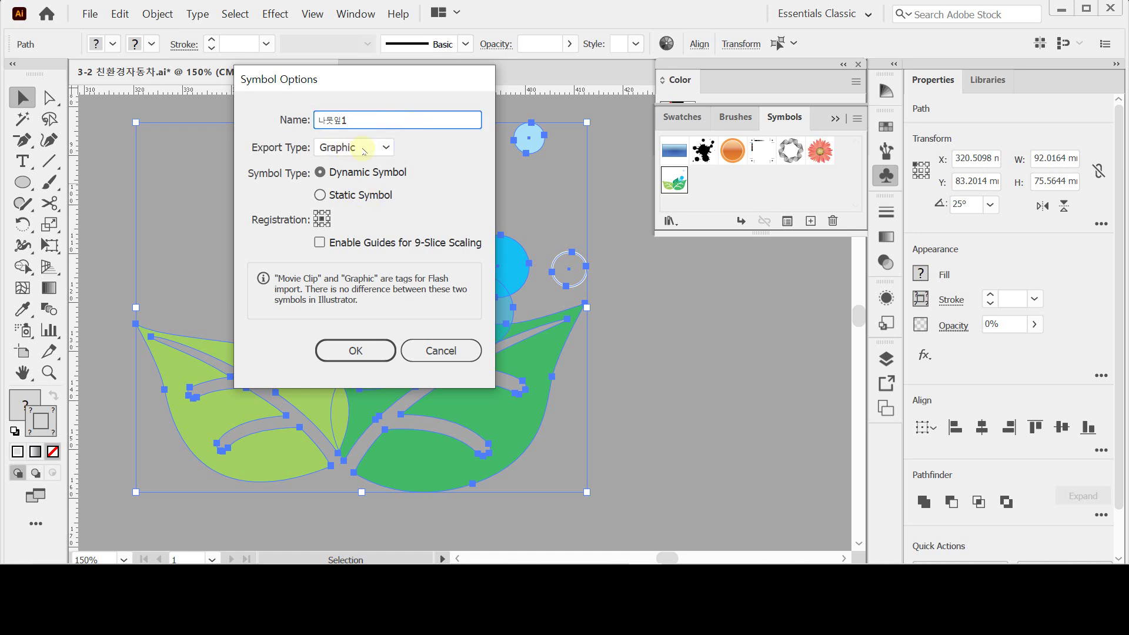
{"action": "left_click", "coordinate": [365, 356]}
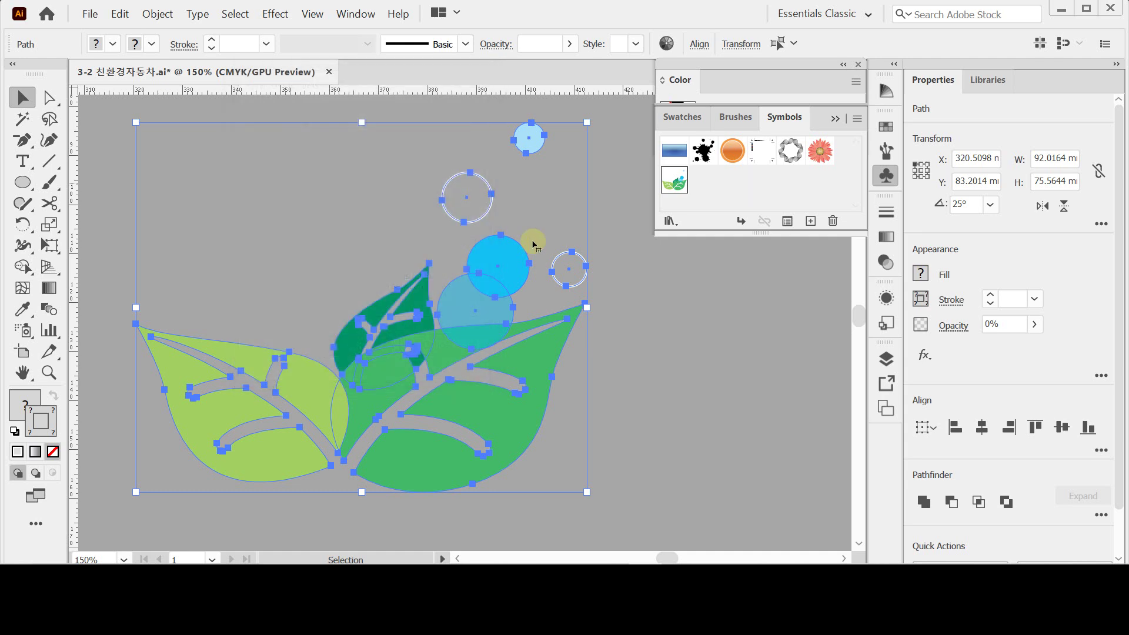
{"action": "key", "text": "Delete"}
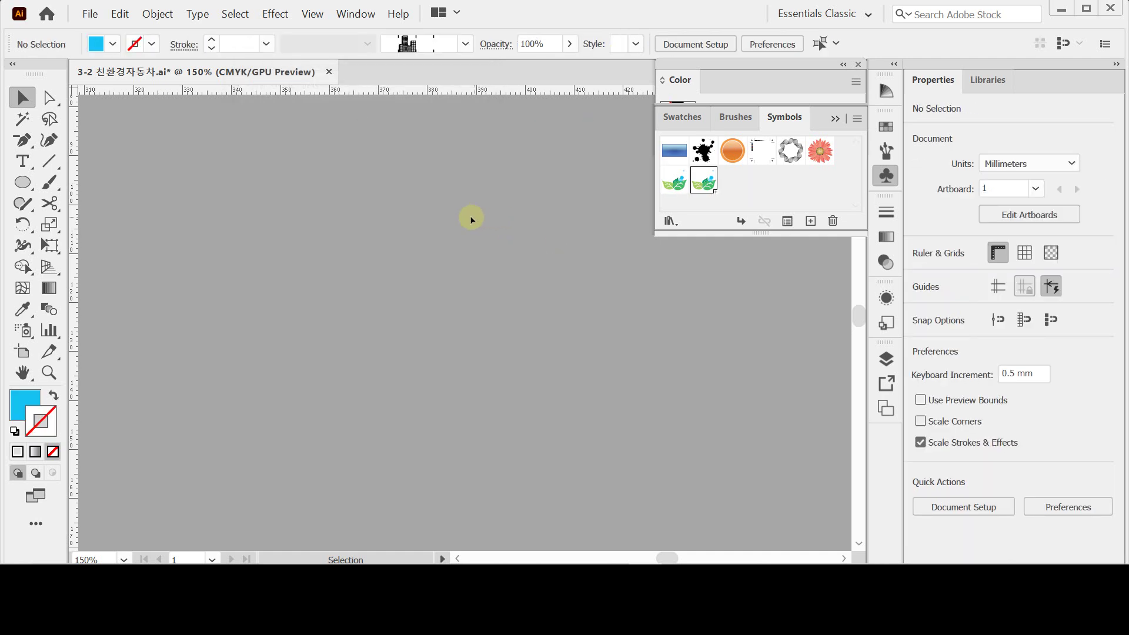
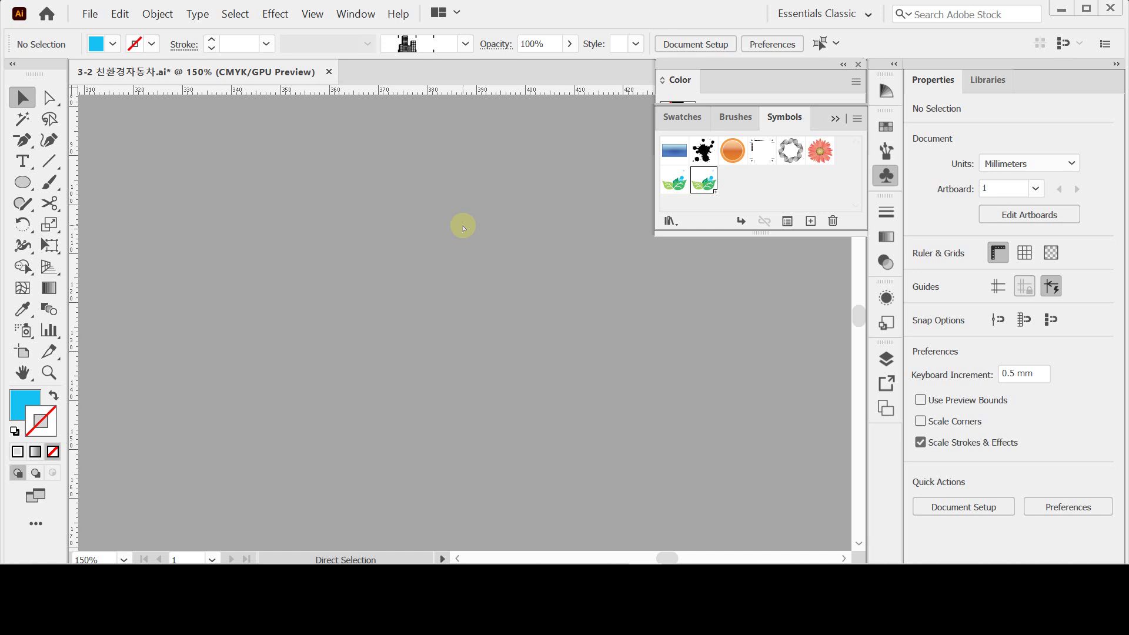
Spray five 나뭇잎1 symbol instances on the poster: above the car, near the upper right, at the right edge, lower left and over the lower-right buildings.
{"action": "left_click", "coordinate": [26, 330]}
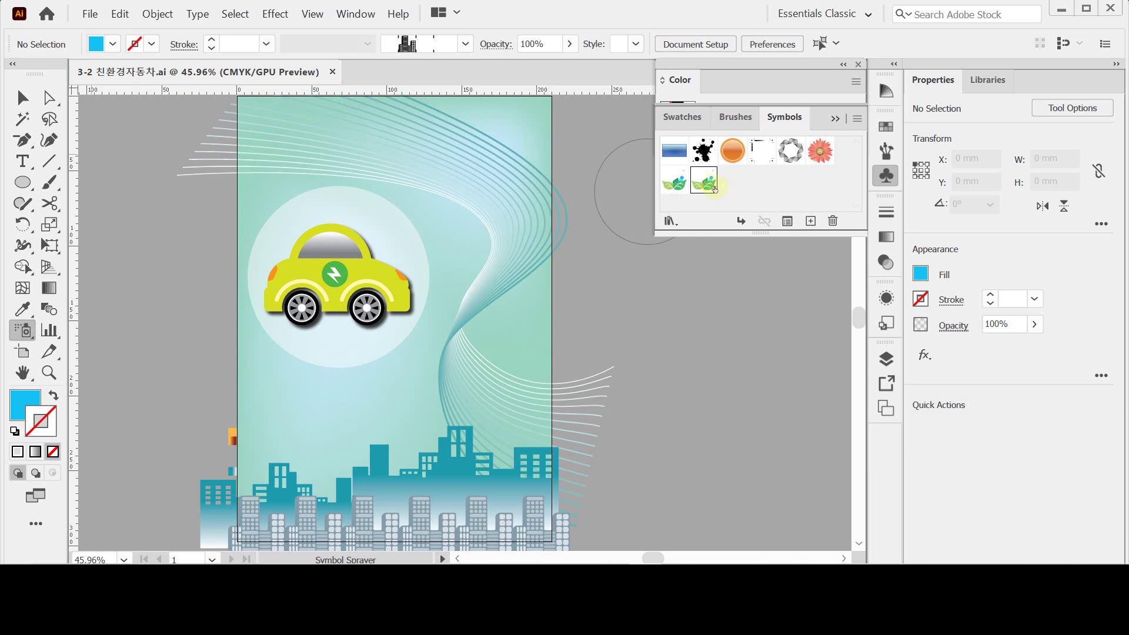
{"action": "left_click", "coordinate": [886, 176]}
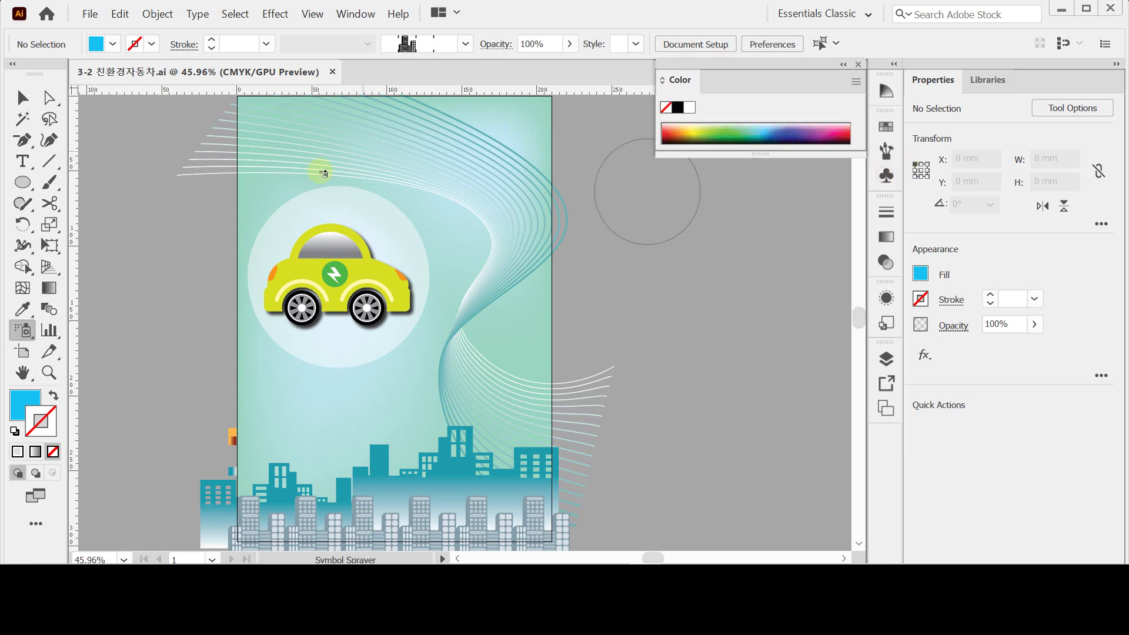
{"action": "left_click_drag", "start_coordinate": [308, 182], "coordinate": [311, 187]}
{"action": "left_click_drag", "start_coordinate": [476, 139], "coordinate": [480, 141]}
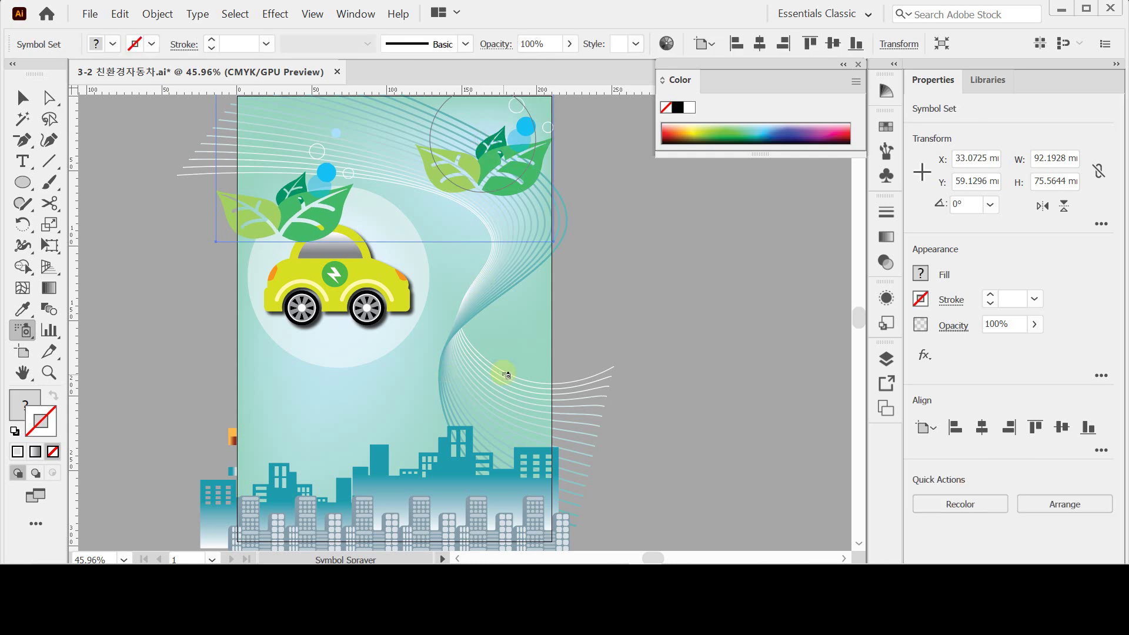
{"action": "left_click_drag", "start_coordinate": [512, 332], "coordinate": [529, 325]}
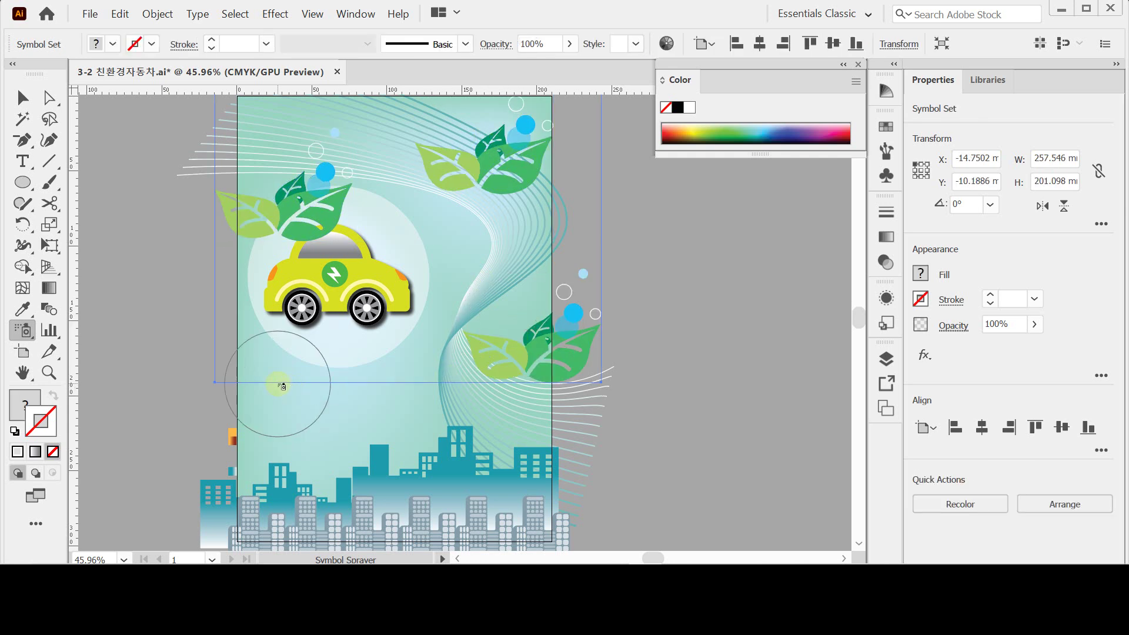
{"action": "left_click_drag", "start_coordinate": [281, 387], "coordinate": [279, 380]}
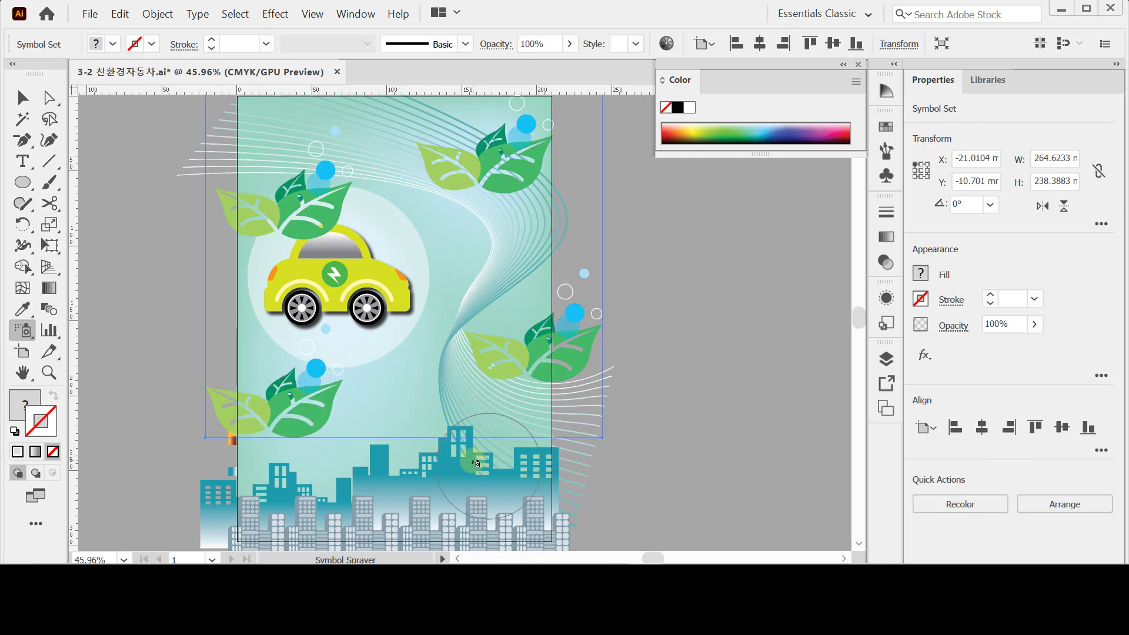
{"action": "left_click_drag", "start_coordinate": [472, 462], "coordinate": [475, 463]}
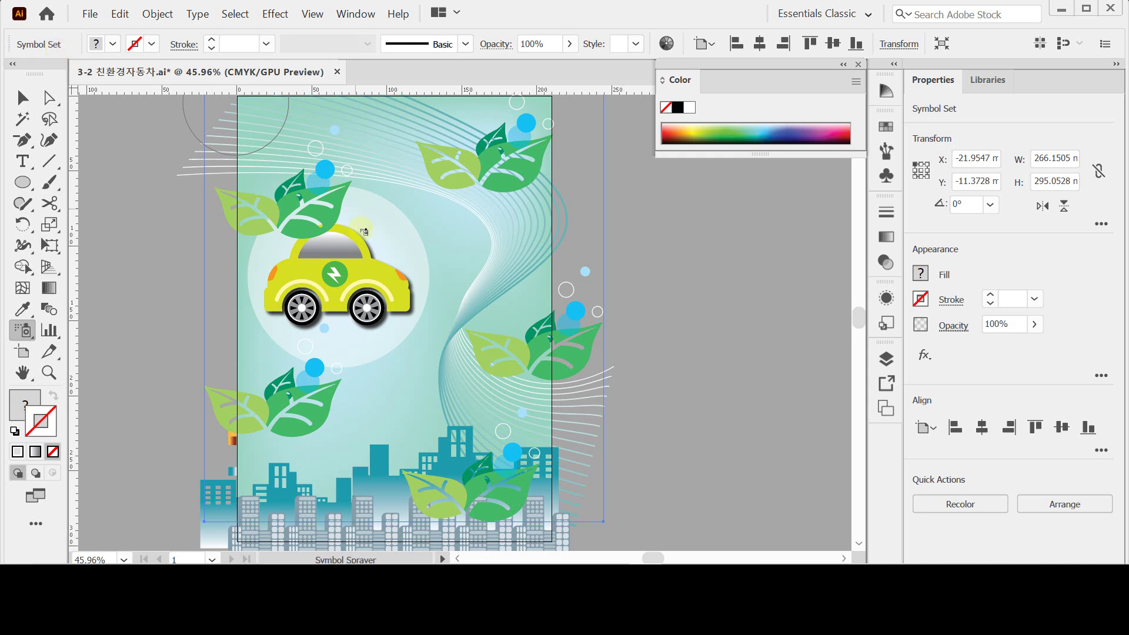
Spray an extra leaf symbol just right of the car and remove it from the symbol set.
{"action": "mouse_move", "coordinate": [468, 275]}
{"action": "left_mouse_down"}
{"action": "mouse_move", "coordinate": [417, 334]}
{"action": "mouse_move", "coordinate": [444, 345]}
{"action": "mouse_move", "coordinate": [484, 286]}
{"action": "left_mouse_up"}
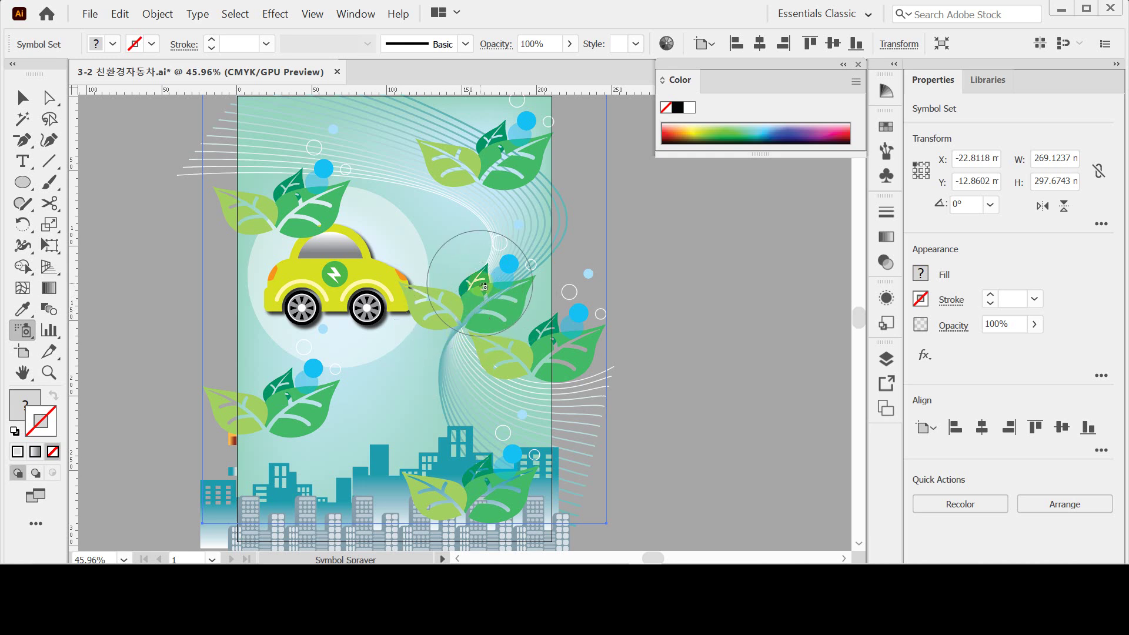
{"action": "left_click", "coordinate": [483, 286], "text": "alt"}
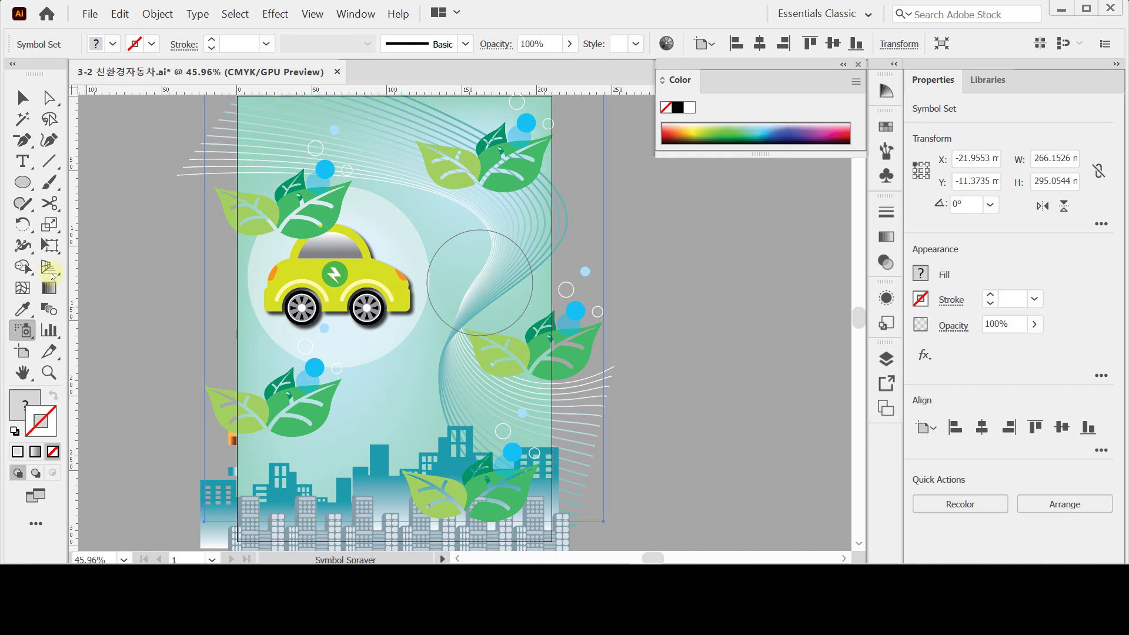
Detach the Symbol Sprayer tool group as a floating set and place it over the car's left side.
{"action": "left_click", "coordinate": [17, 330]}
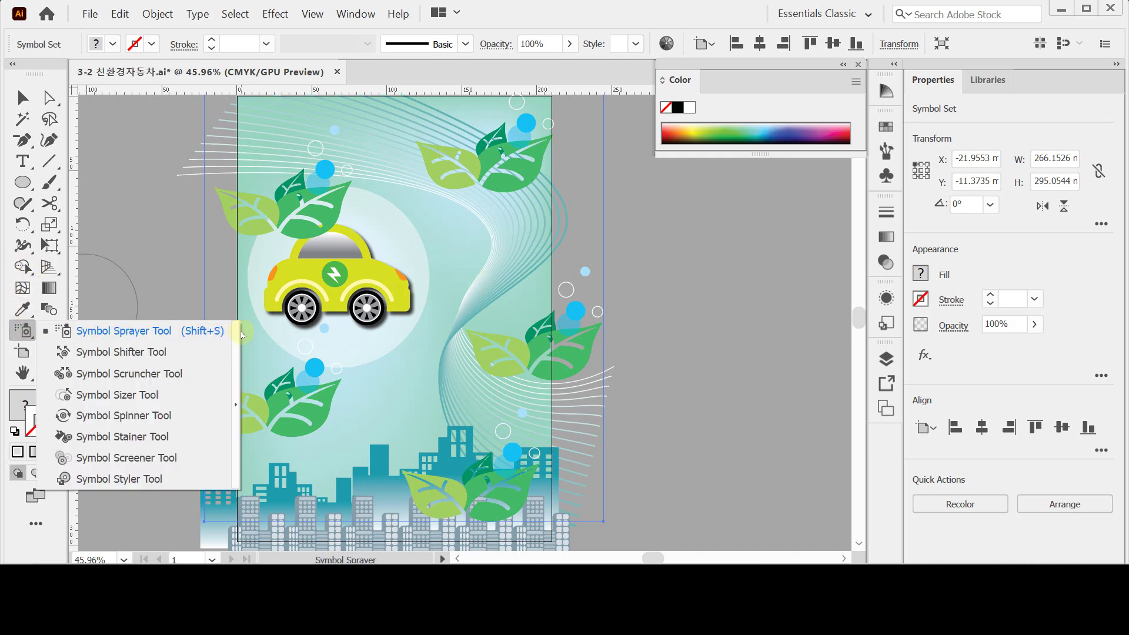
{"action": "left_click", "coordinate": [240, 340]}
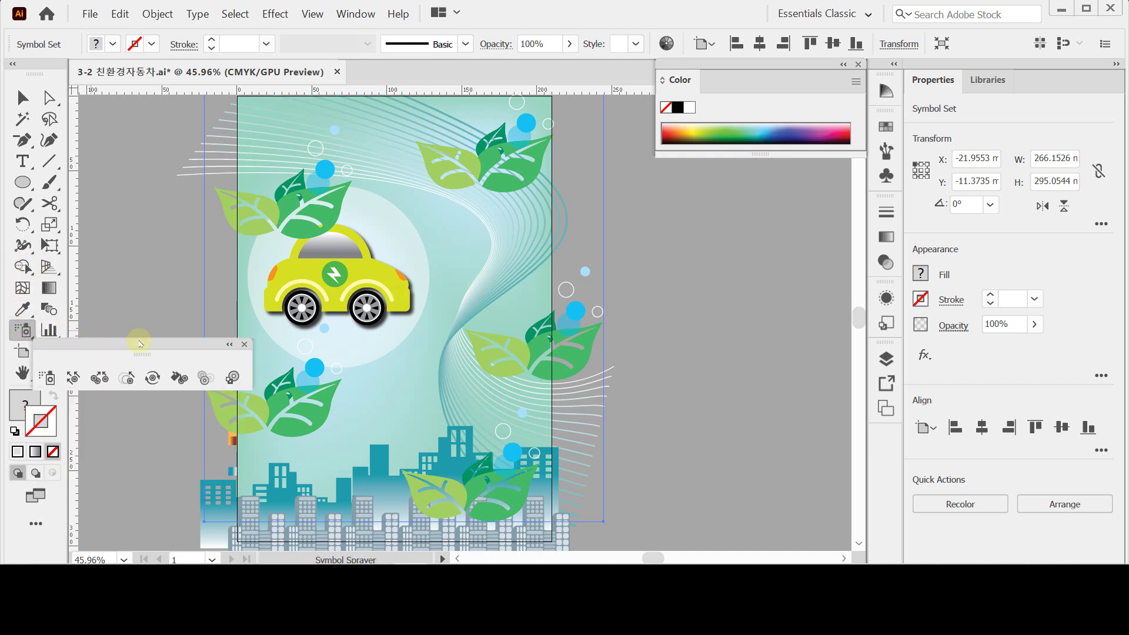
{"action": "left_click_drag", "start_coordinate": [147, 348], "coordinate": [194, 270]}
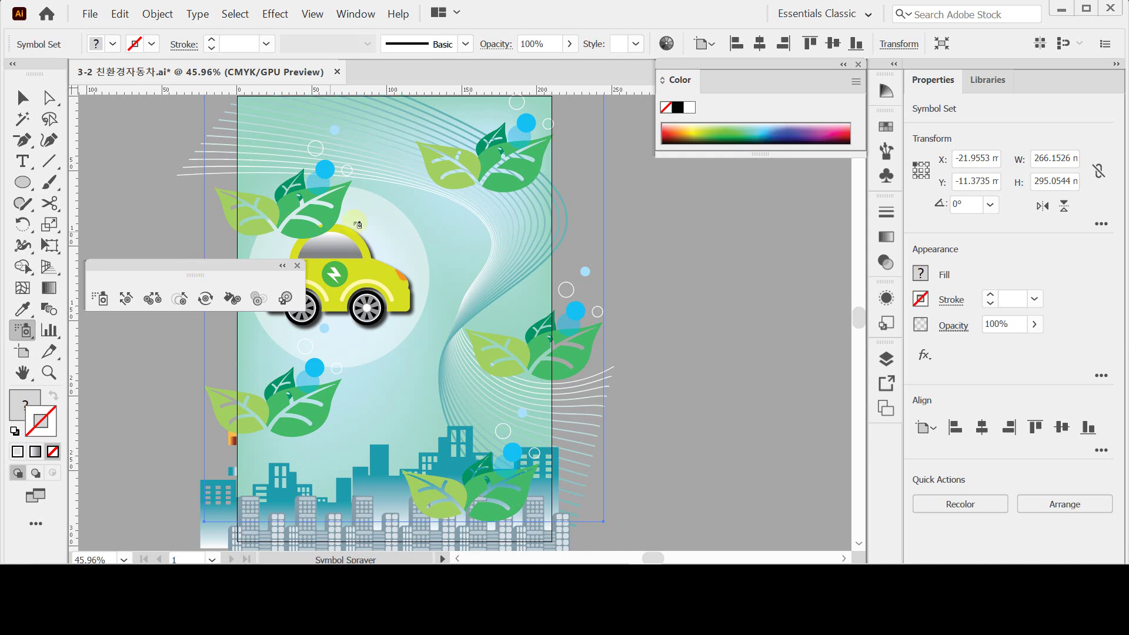
Try the Symbol Sizer on the poster's upper-right leaf symbol, enlarging it and shrinking it back.
{"action": "left_click", "coordinate": [180, 301]}
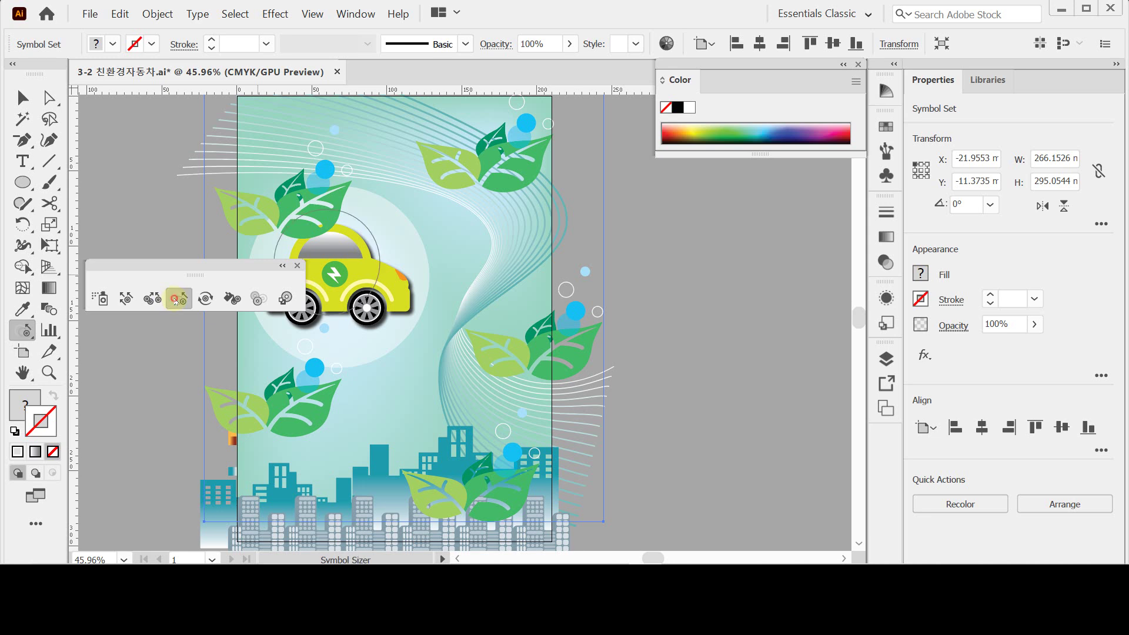
{"action": "left_click", "coordinate": [489, 168]}
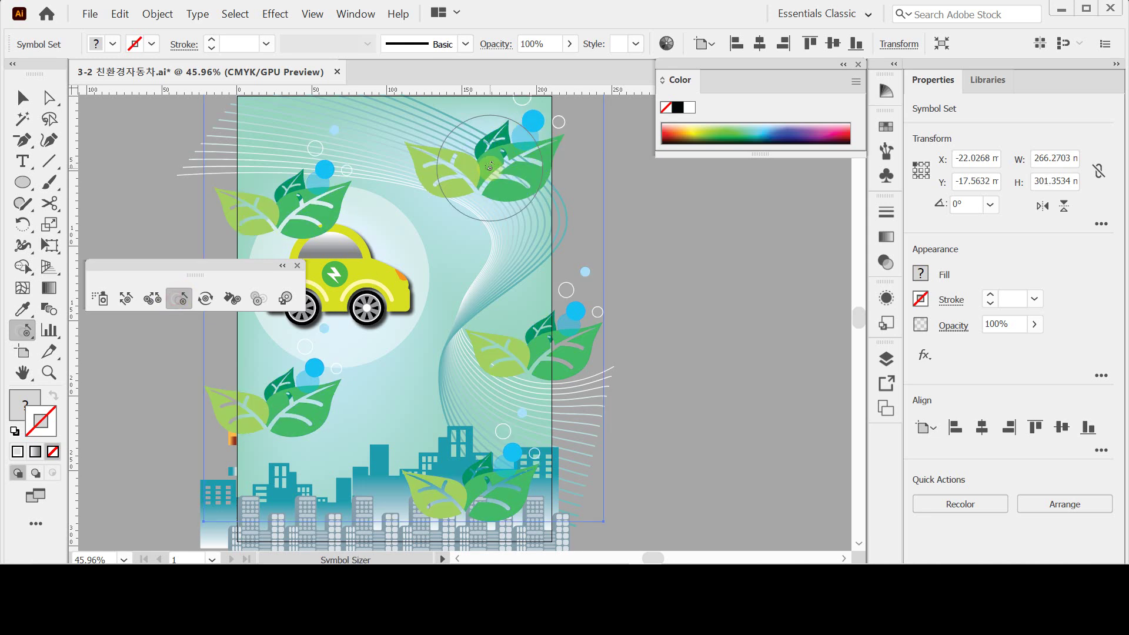
{"action": "left_click", "coordinate": [489, 168], "text": "alt"}
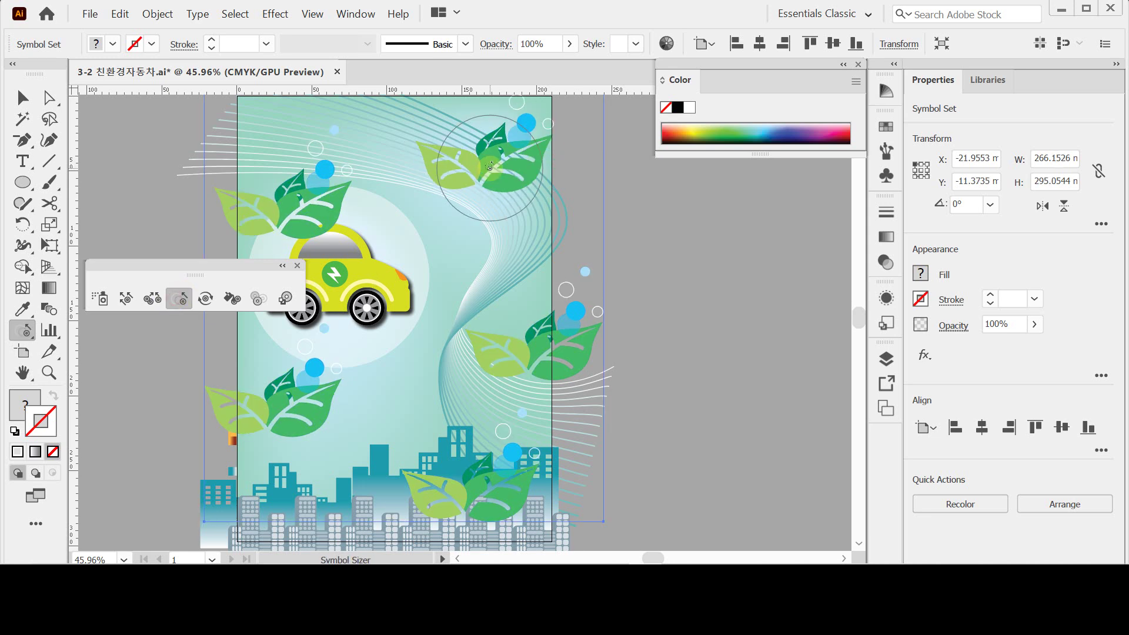
{"action": "left_click_drag", "start_coordinate": [489, 168], "coordinate": [487, 219]}
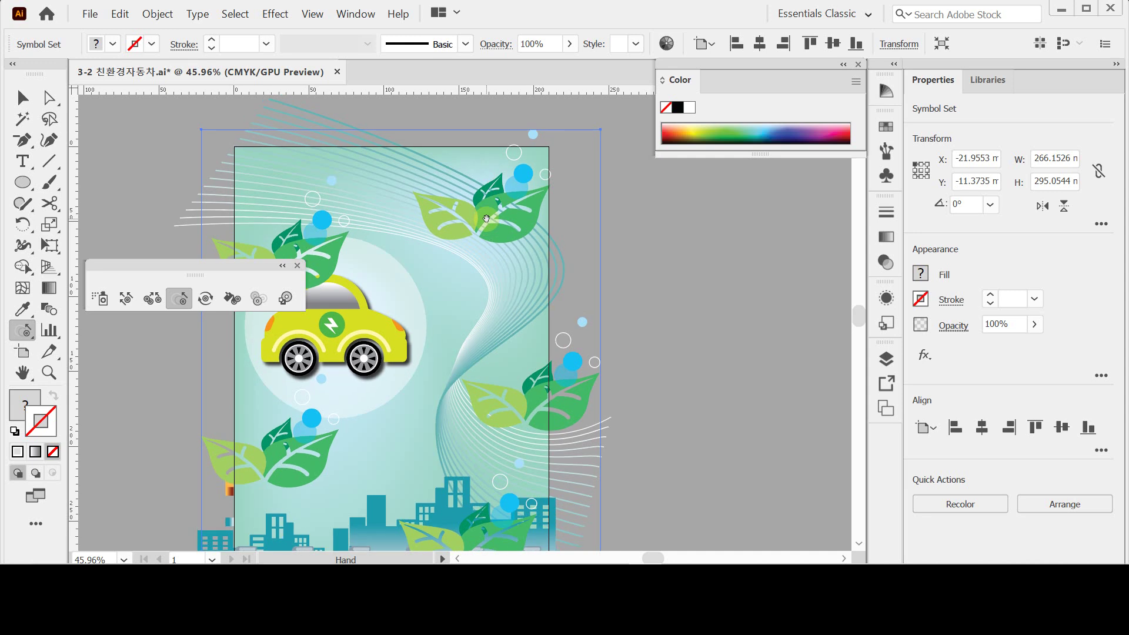
Shrink the poster's upper-right leaf symbol with the Symbol Sizer and make the tool's brush slightly larger.
{"action": "left_click", "coordinate": [501, 214], "text": "alt"}
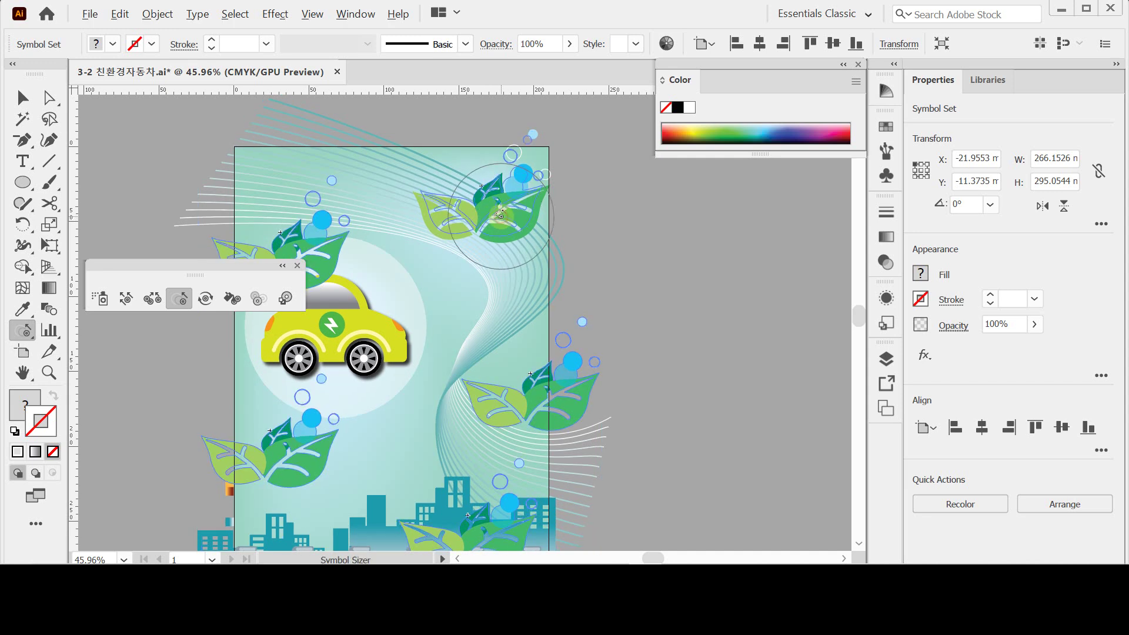
{"action": "left_click", "coordinate": [501, 215], "text": "alt"}
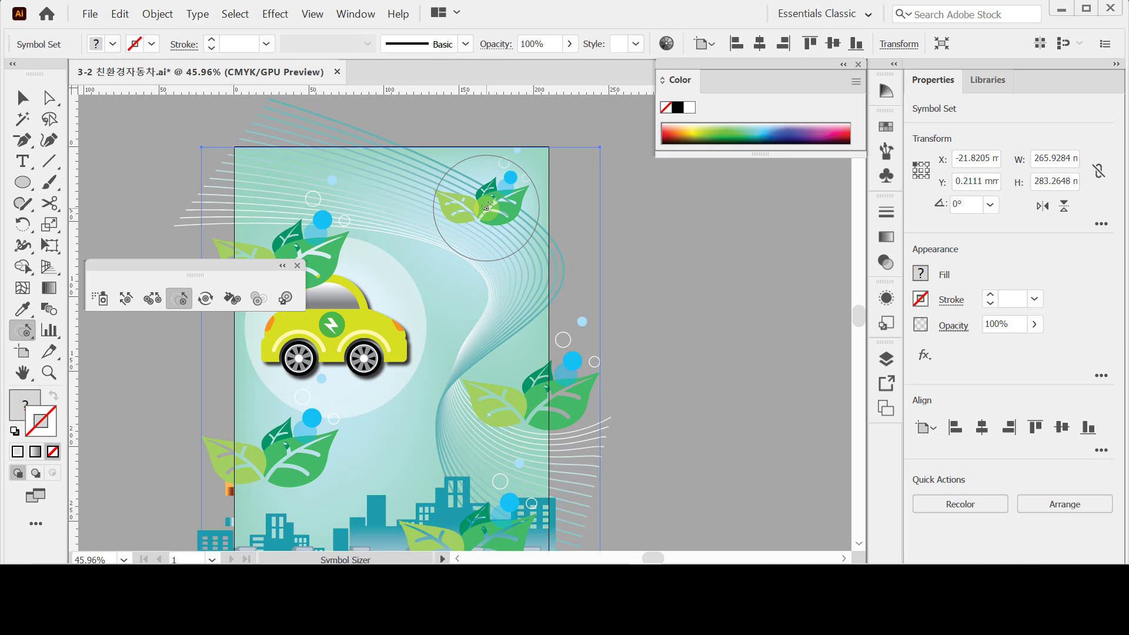
{"action": "key", "text": "bracketright"}
{"action": "key", "text": "bracketright"}
{"action": "key", "text": "bracketright"}
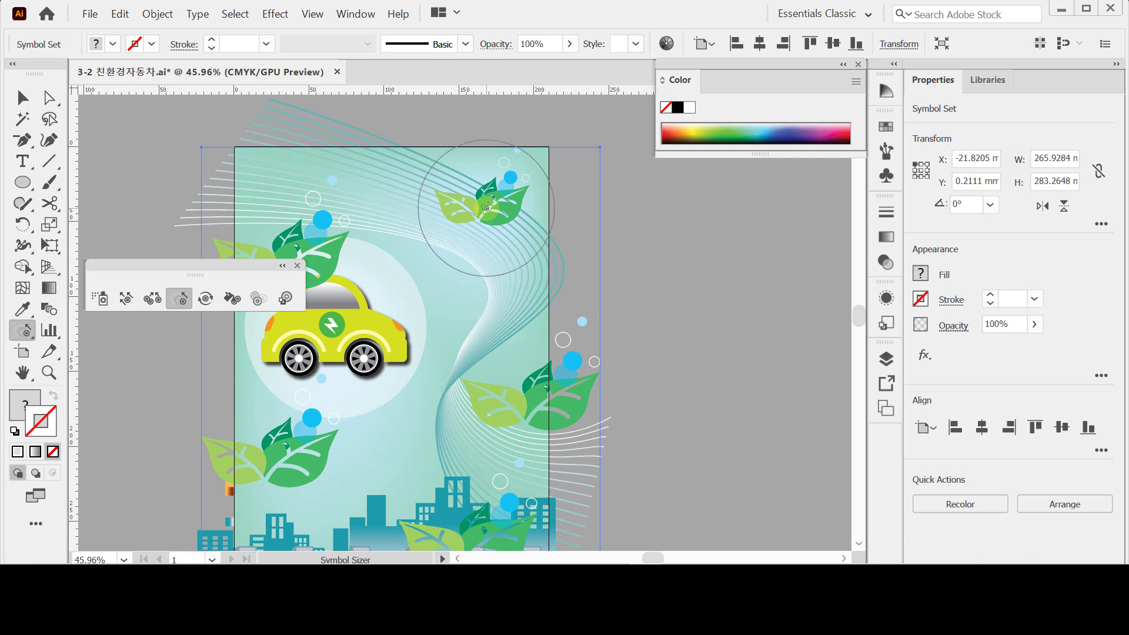
{"action": "key", "text": "bracketleft"}
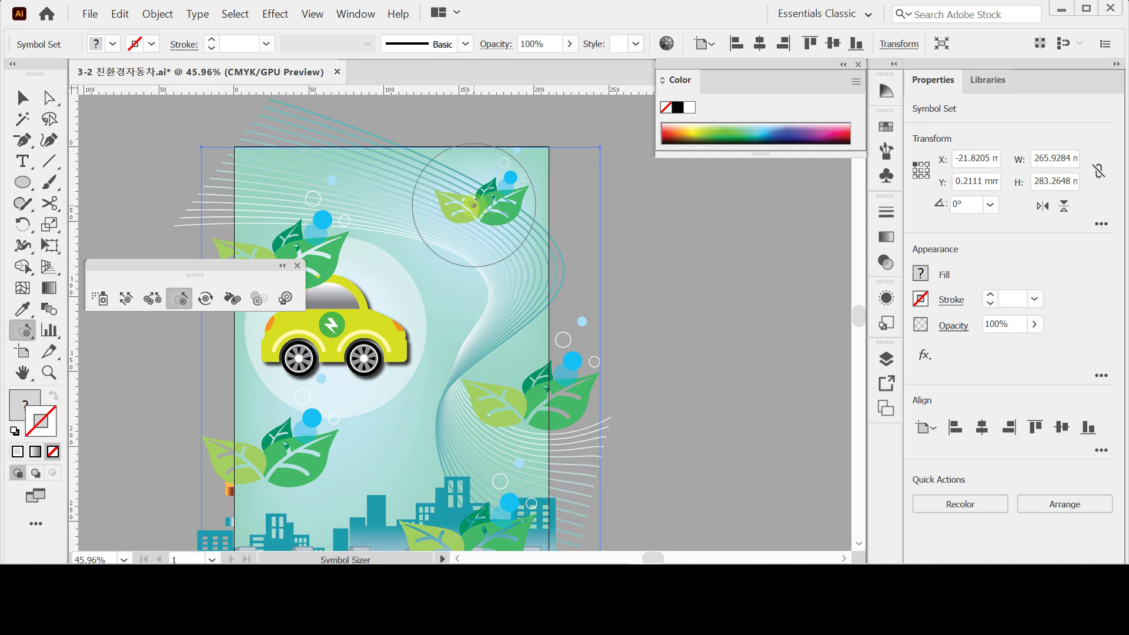
Shrink the right-edge leaf symbol slightly and reduce the upper-right leaf symbol further with the Symbol Sizer.
{"action": "scroll", "coordinate": [529, 407], "scroll_direction": "down", "scroll_amount": 4}
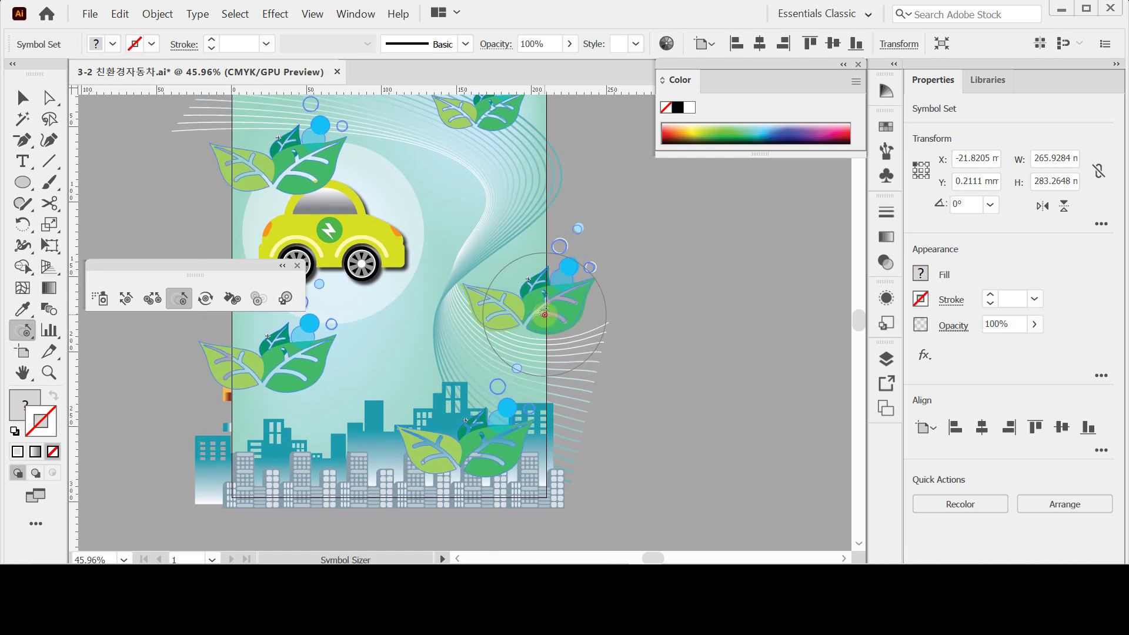
{"action": "left_click", "coordinate": [544, 313], "text": "alt"}
{"action": "scroll", "coordinate": [535, 194], "scroll_direction": "up", "scroll_amount": 3}
{"action": "scroll", "coordinate": [535, 194], "scroll_direction": "left", "scroll_amount": 2}
{"action": "left_click_drag", "start_coordinate": [535, 195], "coordinate": [535, 178]}
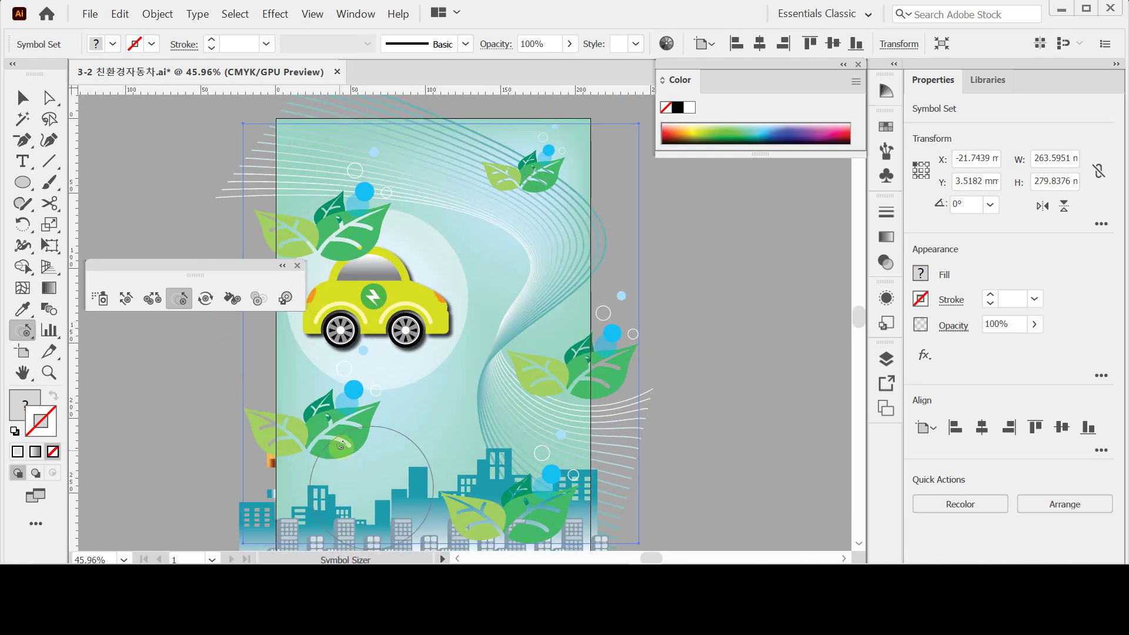
Shrink the lower-left leaf symbol to a little over half its size with the Symbol Sizer.
{"action": "left_click", "coordinate": [318, 437]}
{"action": "left_click_drag", "start_coordinate": [318, 437], "coordinate": [323, 438]}
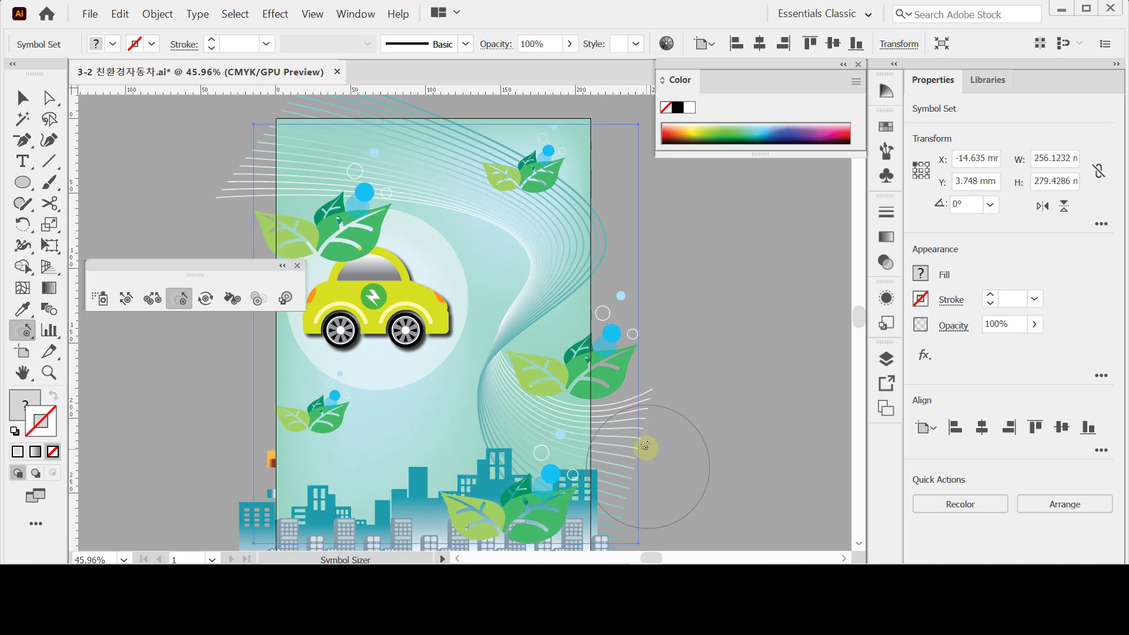
{"action": "scroll", "coordinate": [588, 459], "scroll_direction": "down", "scroll_amount": 1}
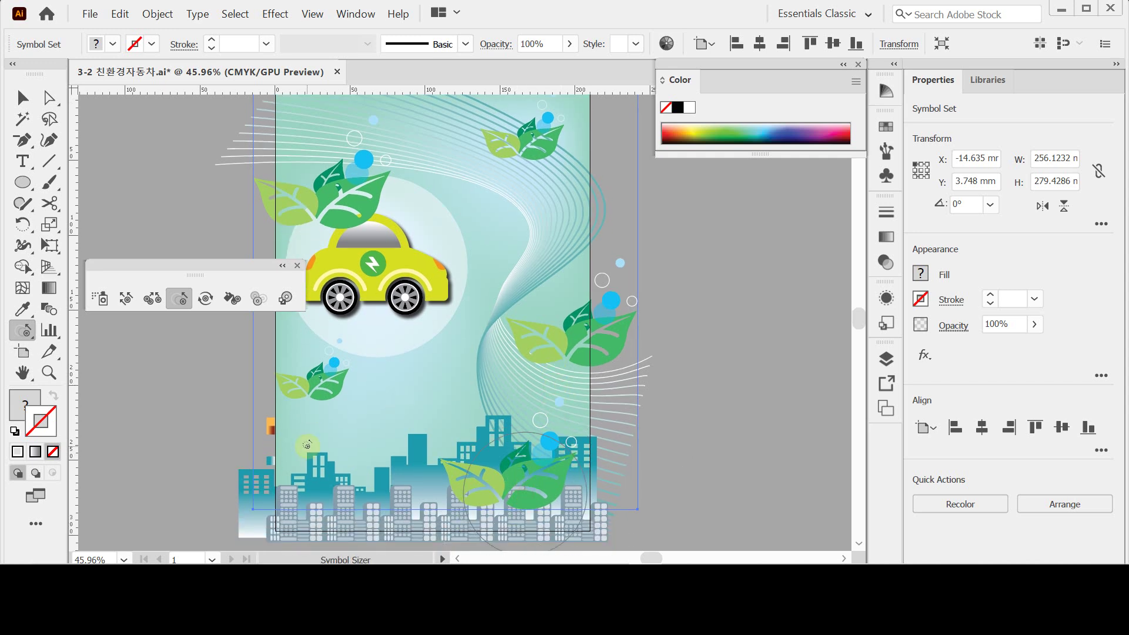
{"action": "left_click_drag", "start_coordinate": [333, 390], "coordinate": [331, 389]}
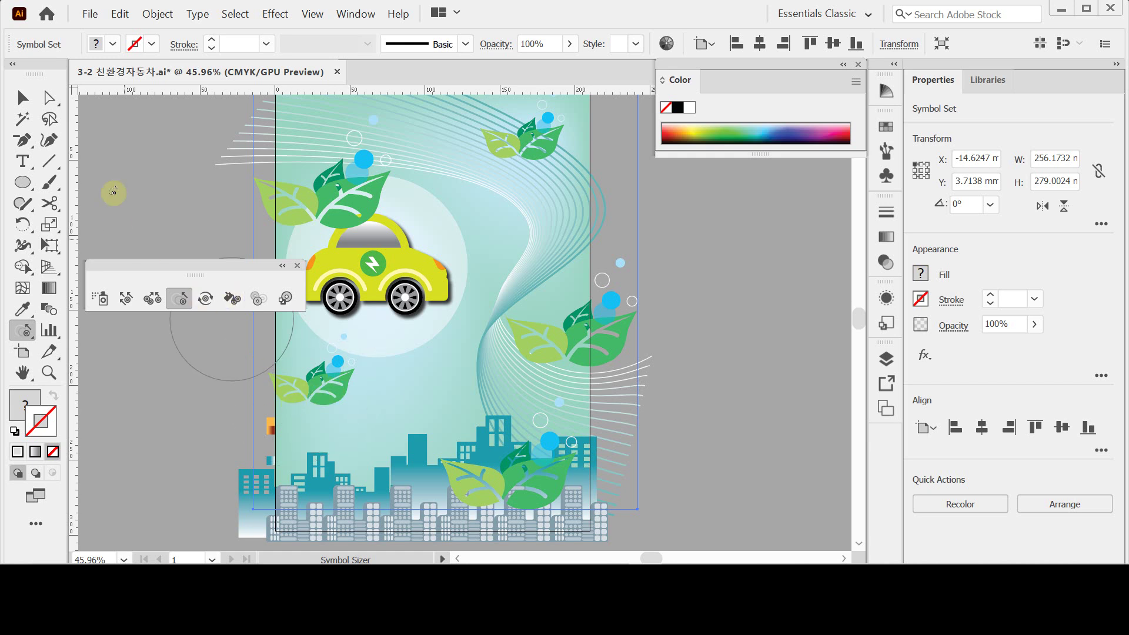
Shift the right-edge leaf symbol inside the poster and nudge the lower-left and upper-right ones slightly rightwards with the Symbol Shifter.
{"action": "left_click", "coordinate": [125, 299]}
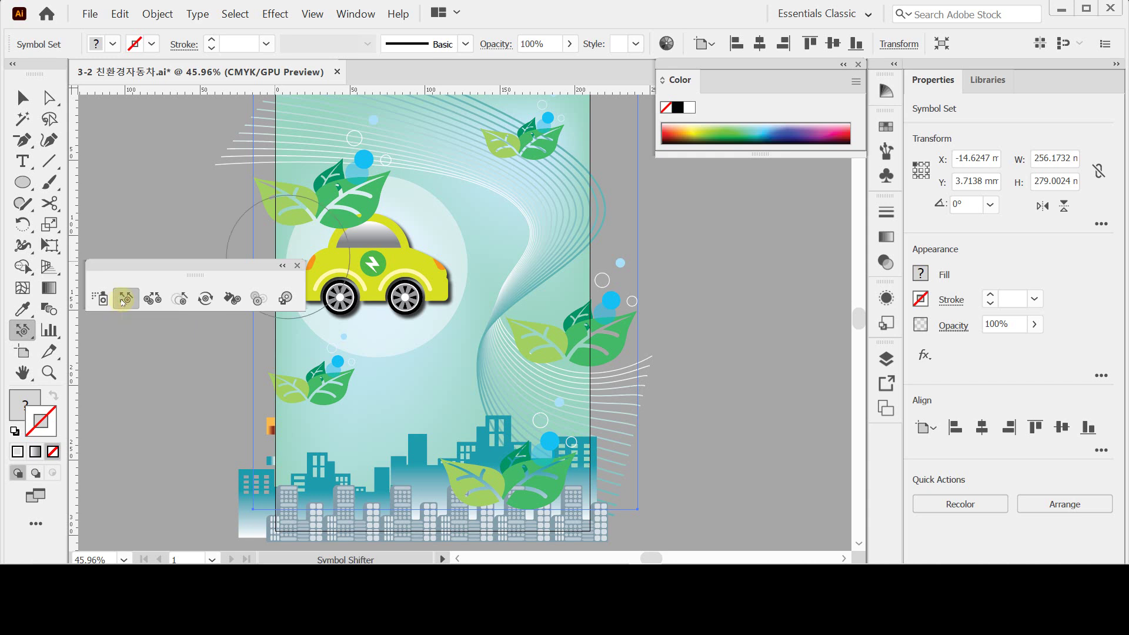
{"action": "left_click_drag", "start_coordinate": [348, 207], "coordinate": [340, 234]}
{"action": "left_click_drag", "start_coordinate": [324, 388], "coordinate": [335, 377]}
{"action": "mouse_move", "coordinate": [529, 382]}
{"action": "left_mouse_down"}
{"action": "mouse_move", "coordinate": [506, 465]}
{"action": "mouse_move", "coordinate": [528, 454]}
{"action": "mouse_move", "coordinate": [517, 471]}
{"action": "left_mouse_up"}
{"action": "mouse_move", "coordinate": [536, 359]}
{"action": "left_mouse_down"}
{"action": "mouse_move", "coordinate": [571, 344]}
{"action": "mouse_move", "coordinate": [540, 316]}
{"action": "left_mouse_up"}
{"action": "scroll", "coordinate": [540, 316], "scroll_direction": "up", "scroll_amount": 2}
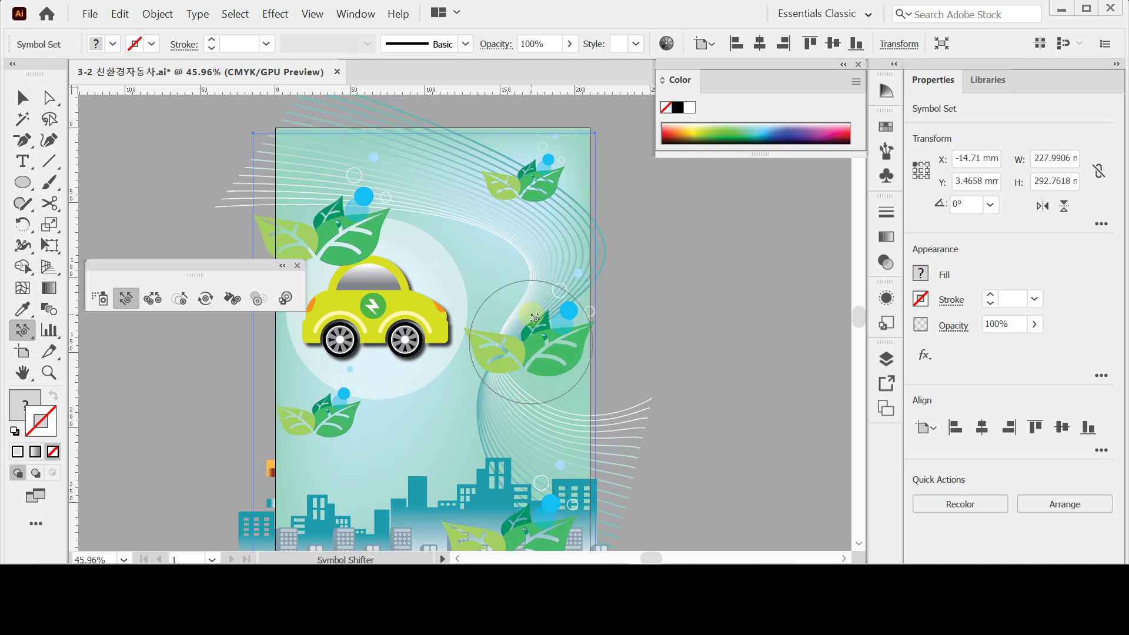
{"action": "left_click_drag", "start_coordinate": [529, 191], "coordinate": [537, 198]}
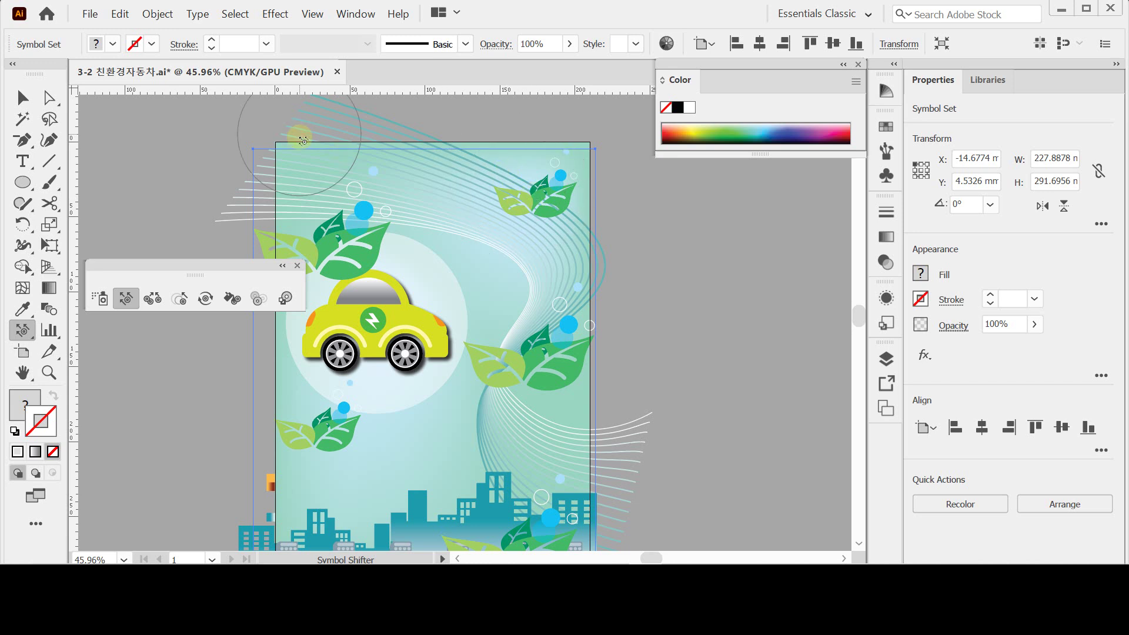
Rotate the upper-right and lower-left leaf symbols with the Symbol Spinner so their leaves point upward and their circles lie lower right.
{"action": "left_click", "coordinate": [205, 299]}
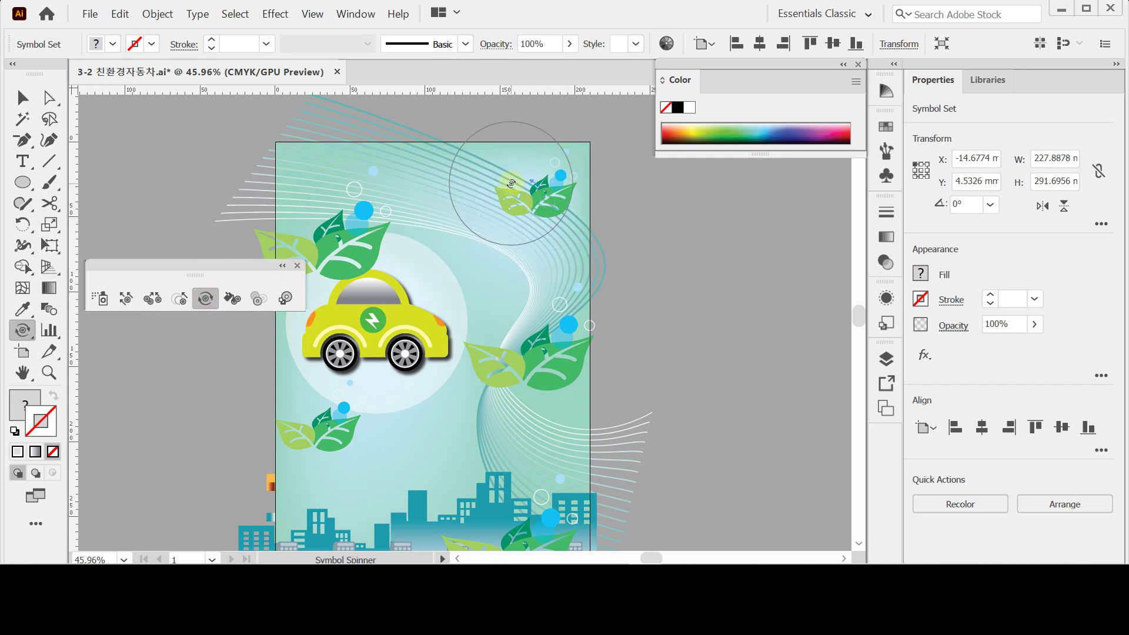
{"action": "mouse_move", "coordinate": [502, 195]}
{"action": "left_mouse_down"}
{"action": "mouse_move", "coordinate": [525, 188]}
{"action": "mouse_move", "coordinate": [527, 168]}
{"action": "mouse_move", "coordinate": [522, 188]}
{"action": "mouse_move", "coordinate": [544, 197]}
{"action": "left_mouse_up"}
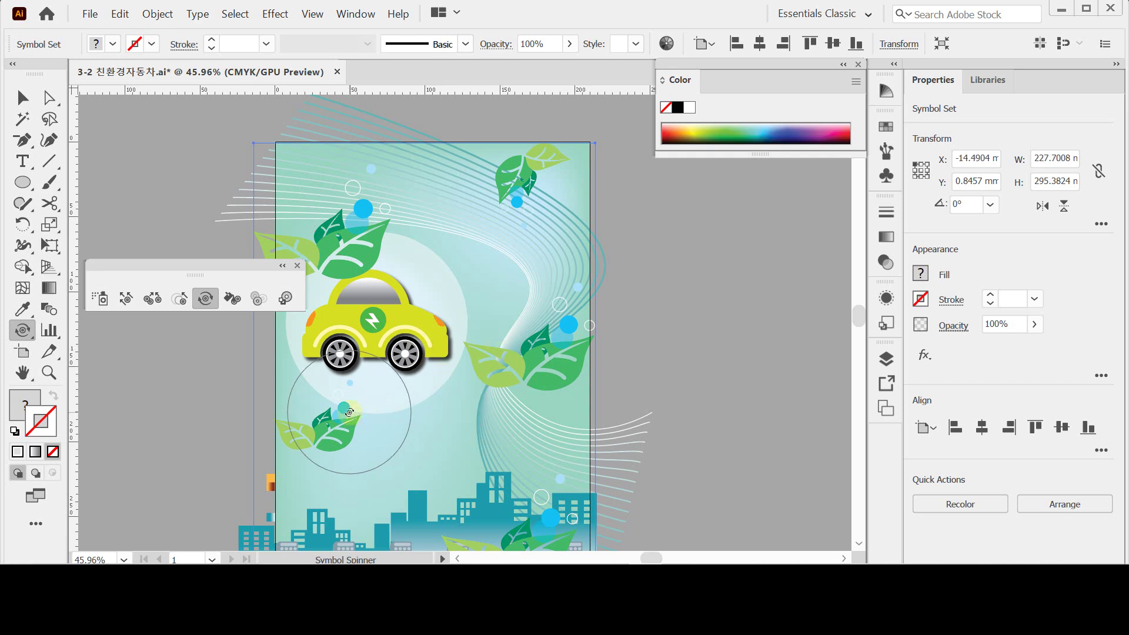
{"action": "mouse_move", "coordinate": [353, 429]}
{"action": "left_mouse_down"}
{"action": "mouse_move", "coordinate": [344, 408]}
{"action": "mouse_move", "coordinate": [350, 444]}
{"action": "mouse_move", "coordinate": [314, 400]}
{"action": "mouse_move", "coordinate": [348, 424]}
{"action": "mouse_move", "coordinate": [349, 428]}
{"action": "left_mouse_up"}
{"action": "mouse_move", "coordinate": [527, 211]}
{"action": "left_mouse_down"}
{"action": "mouse_move", "coordinate": [559, 180]}
{"action": "mouse_move", "coordinate": [525, 188]}
{"action": "mouse_move", "coordinate": [516, 176]}
{"action": "left_mouse_up"}
Shift the lower-left leaf symbol to the poster's left edge, and move the one above the car inward and tilt it counter-clockwise.
{"action": "left_click", "coordinate": [126, 298]}
{"action": "left_click_drag", "start_coordinate": [325, 443], "coordinate": [310, 433]}
{"action": "mouse_move", "coordinate": [352, 213]}
{"action": "left_mouse_down"}
{"action": "mouse_move", "coordinate": [352, 239]}
{"action": "mouse_move", "coordinate": [388, 224]}
{"action": "mouse_move", "coordinate": [351, 252]}
{"action": "mouse_move", "coordinate": [381, 240]}
{"action": "mouse_move", "coordinate": [364, 222]}
{"action": "mouse_move", "coordinate": [385, 233]}
{"action": "left_mouse_up"}
{"action": "left_click", "coordinate": [205, 299]}
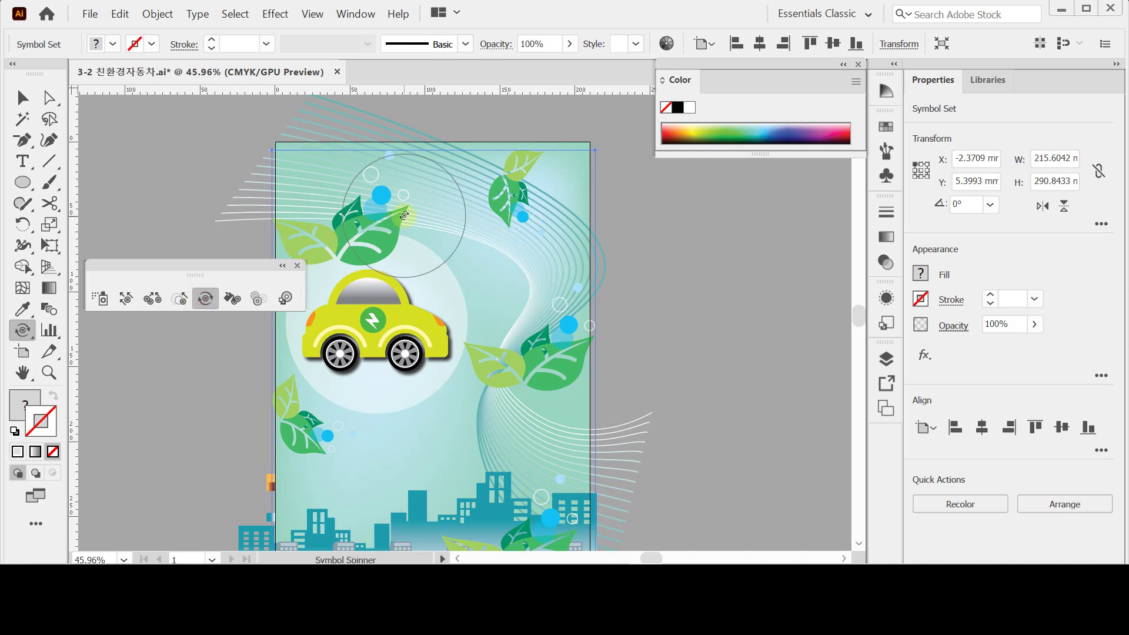
{"action": "left_click_drag", "start_coordinate": [391, 183], "coordinate": [385, 199]}
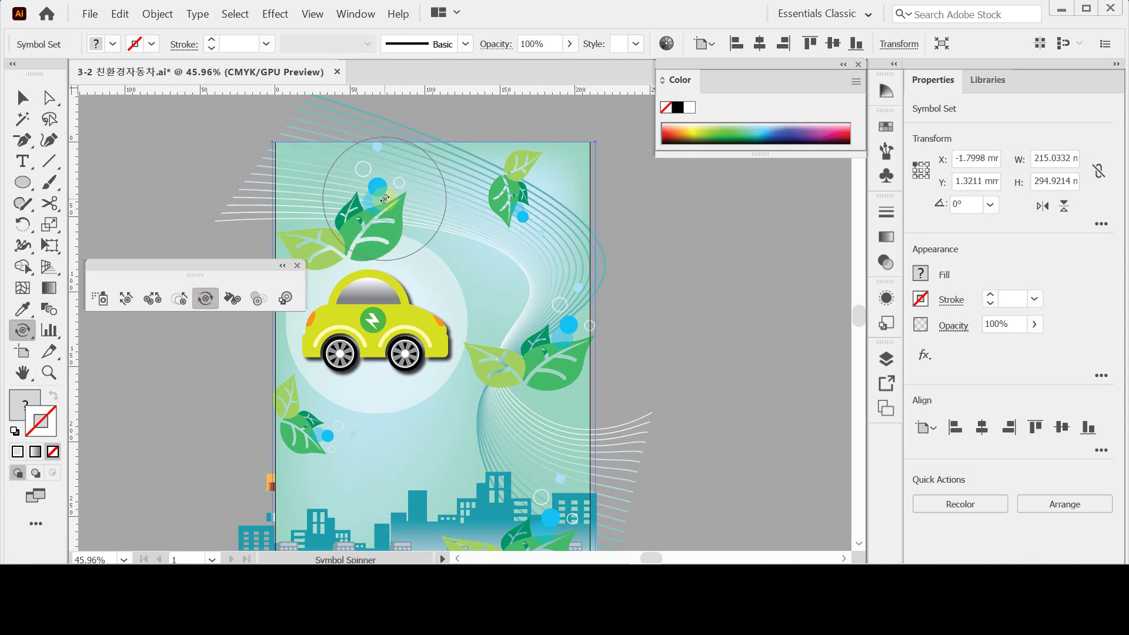
Nudge, slightly shrink and rotate the right-edge leaf symbol clockwise, and save the poster.
{"action": "left_click", "coordinate": [126, 299]}
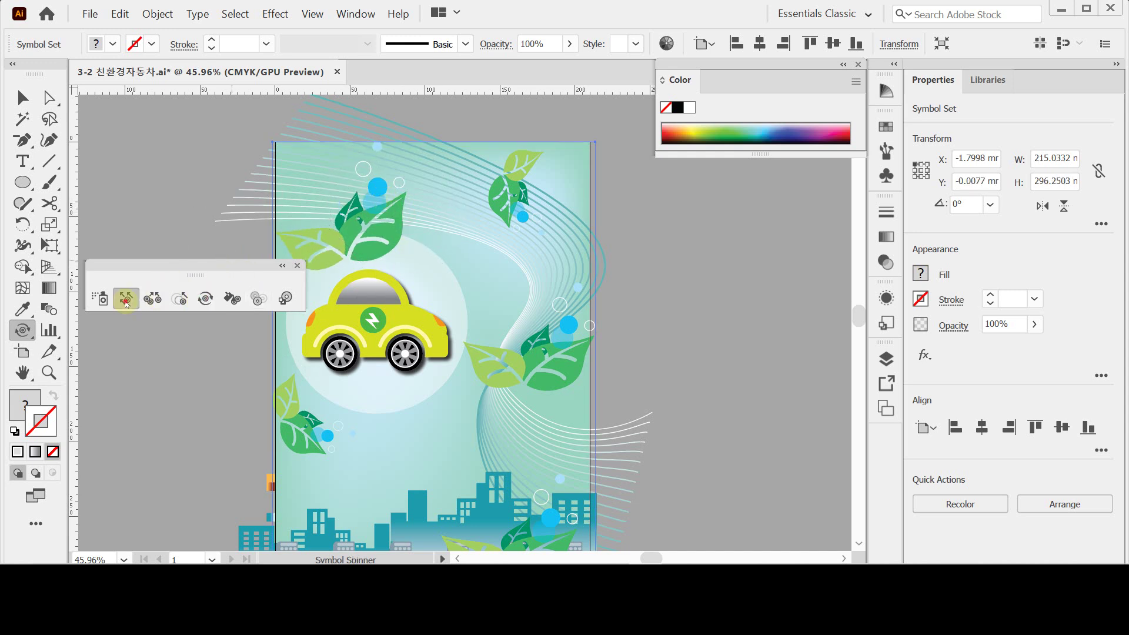
{"action": "left_click_drag", "start_coordinate": [520, 369], "coordinate": [526, 361]}
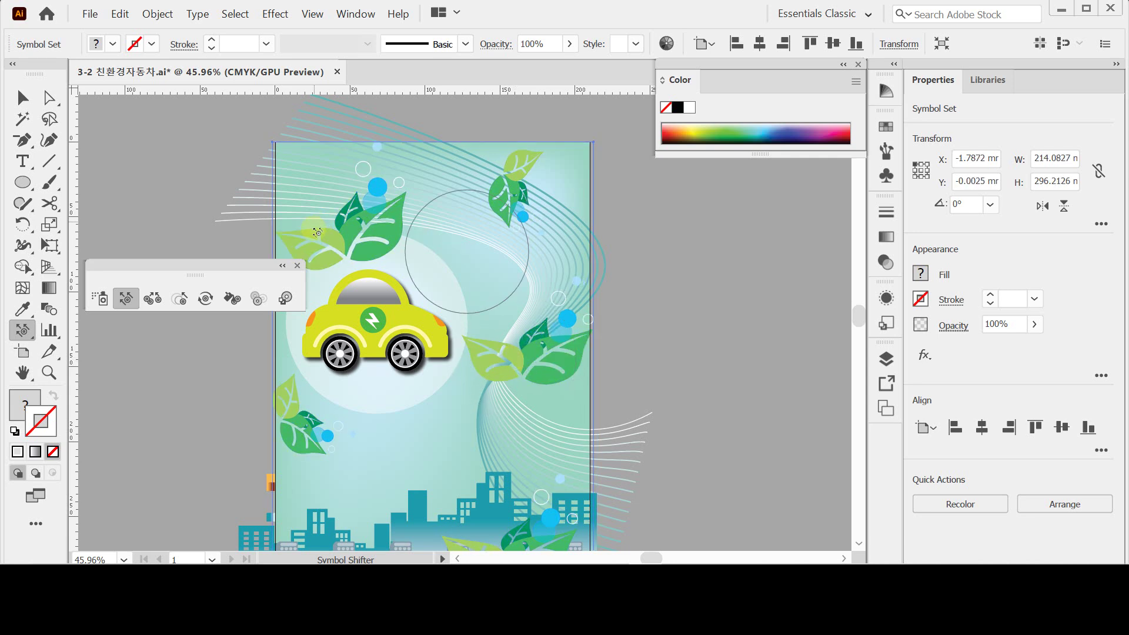
{"action": "left_click", "coordinate": [179, 298]}
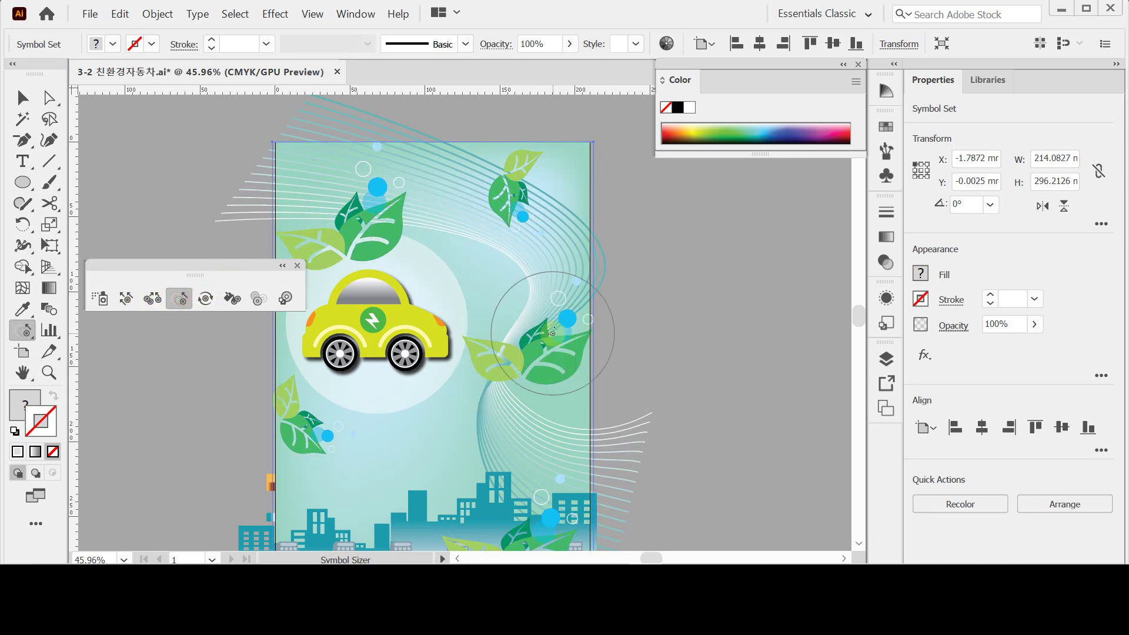
{"action": "left_click", "coordinate": [542, 353]}
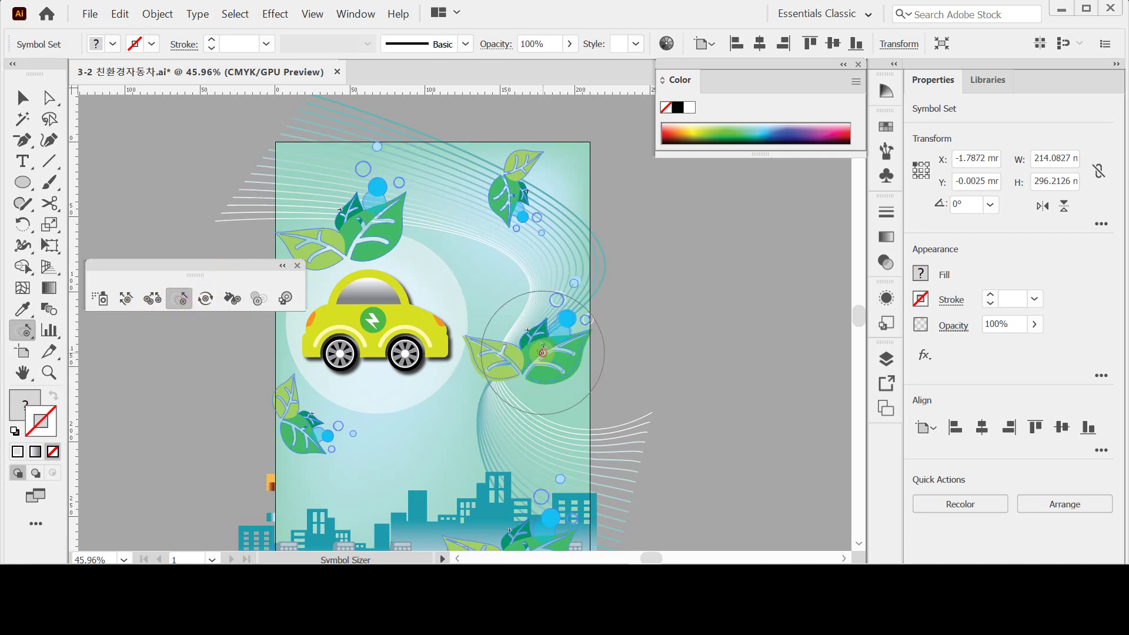
{"action": "left_click", "coordinate": [206, 298]}
{"action": "left_click_drag", "start_coordinate": [557, 349], "coordinate": [556, 351]}
{"action": "key", "text": "ctrl"}
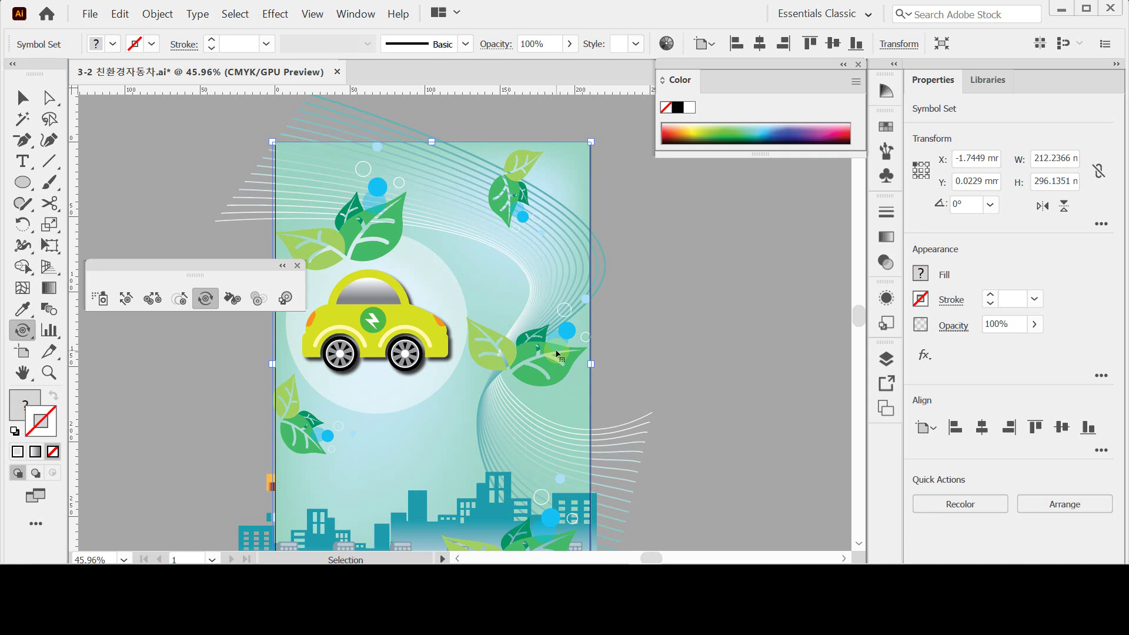
{"action": "key", "text": "ctrl+s"}
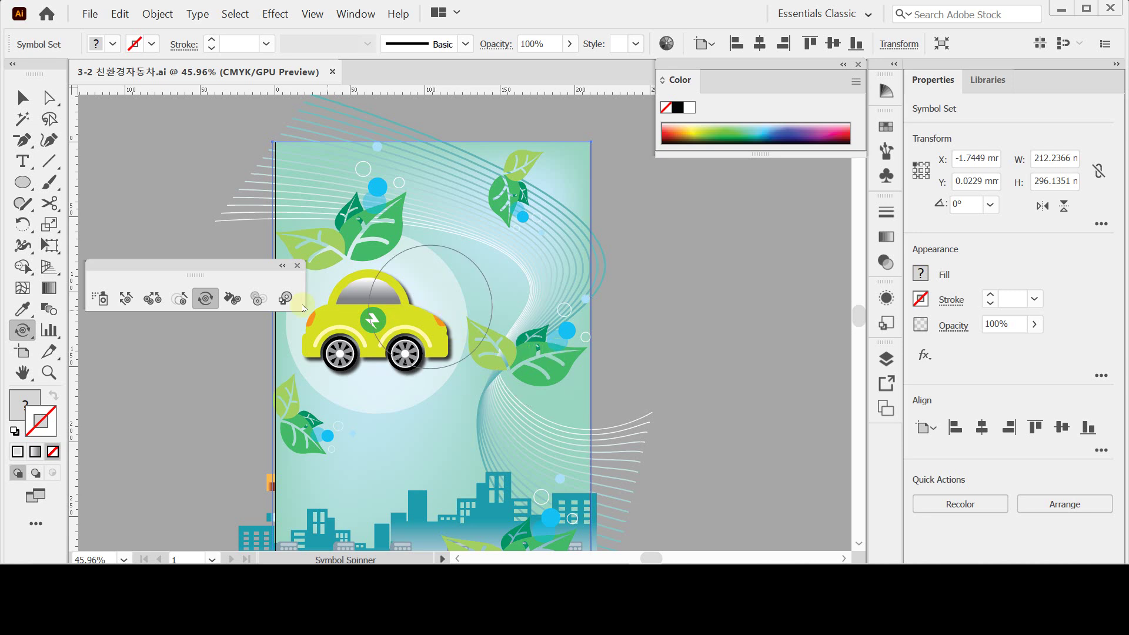
Make the upper-right, right-edge and lower-right leaf symbols semi-transparent with the Symbol Screener.
{"action": "left_click", "coordinate": [258, 300]}
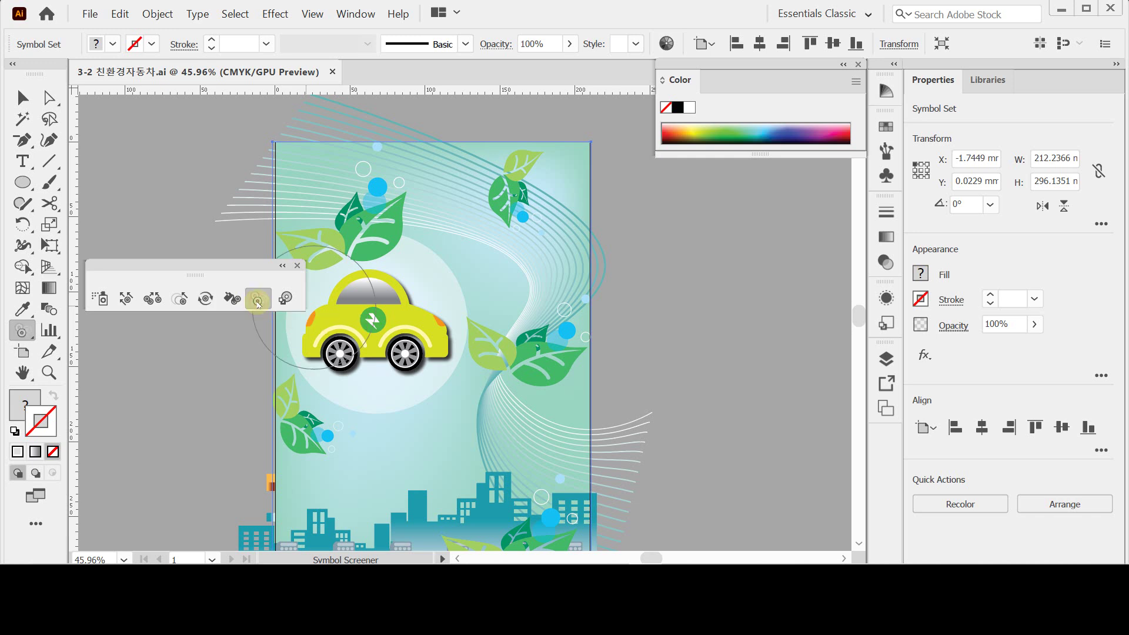
{"action": "left_click_drag", "start_coordinate": [516, 197], "coordinate": [517, 189]}
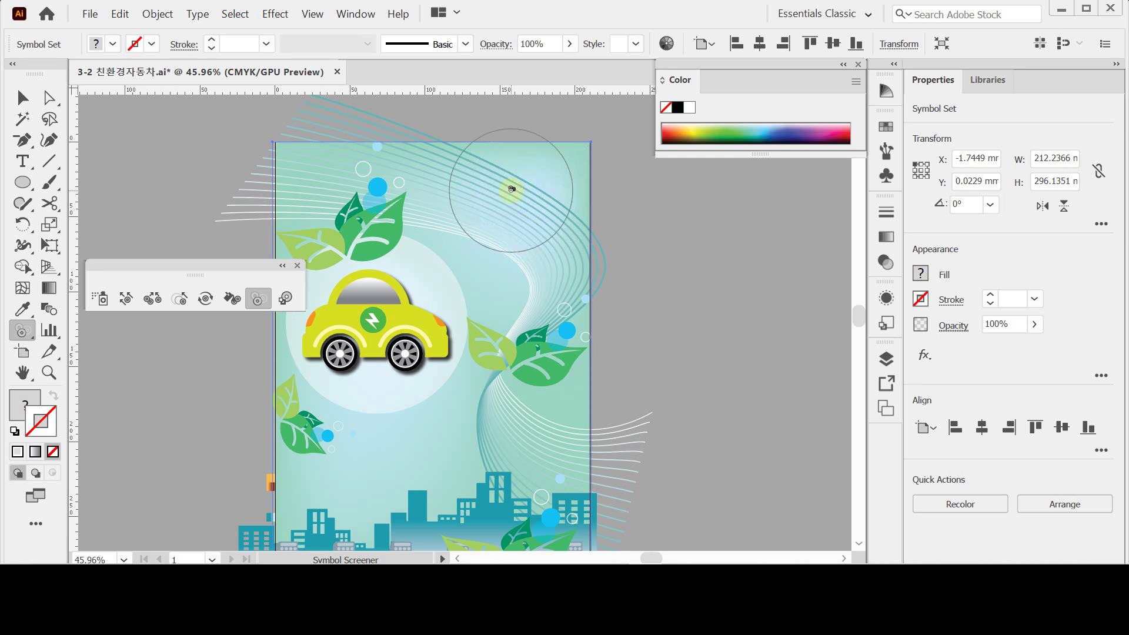
{"action": "key", "text": "ctrl+z"}
{"action": "left_click_drag", "start_coordinate": [515, 191], "coordinate": [514, 190], "text": "alt"}
{"action": "left_click_drag", "start_coordinate": [530, 355], "coordinate": [534, 359]}
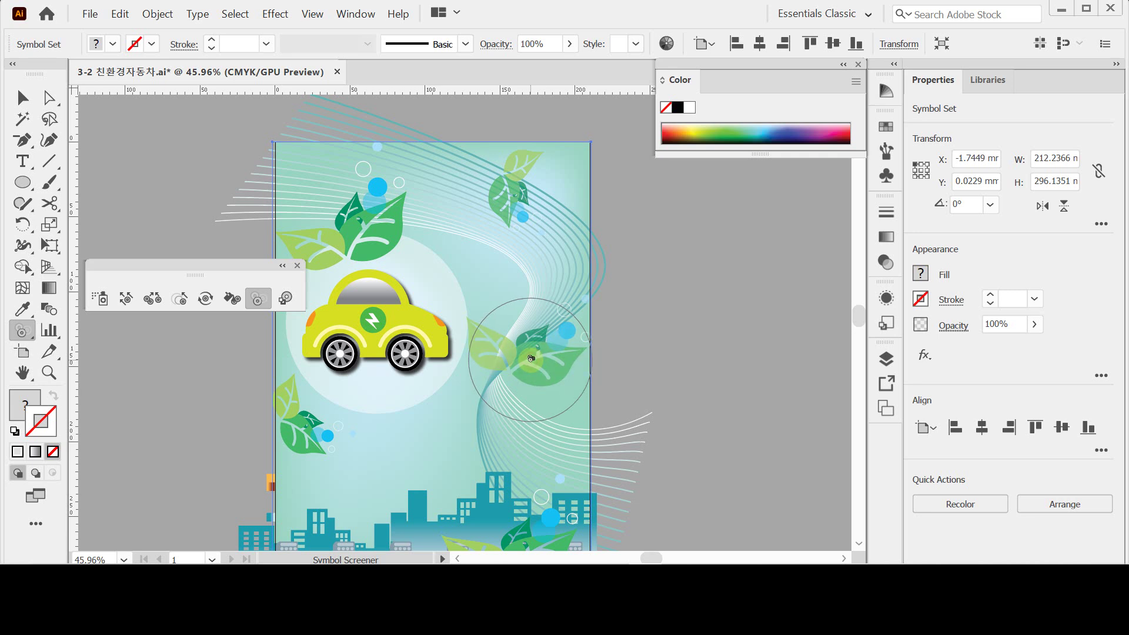
{"action": "scroll", "coordinate": [523, 412], "scroll_direction": "down", "scroll_amount": 3}
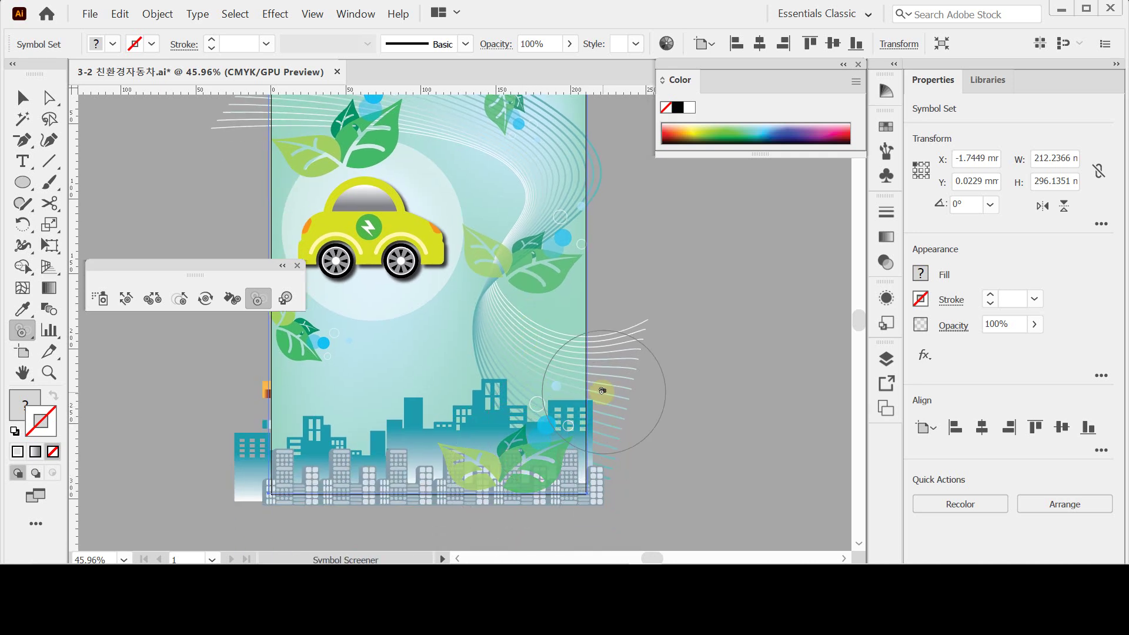
Activate the Symbol Stainer and choose the dark blue swatch as the fill colour.
{"action": "left_click", "coordinate": [231, 302]}
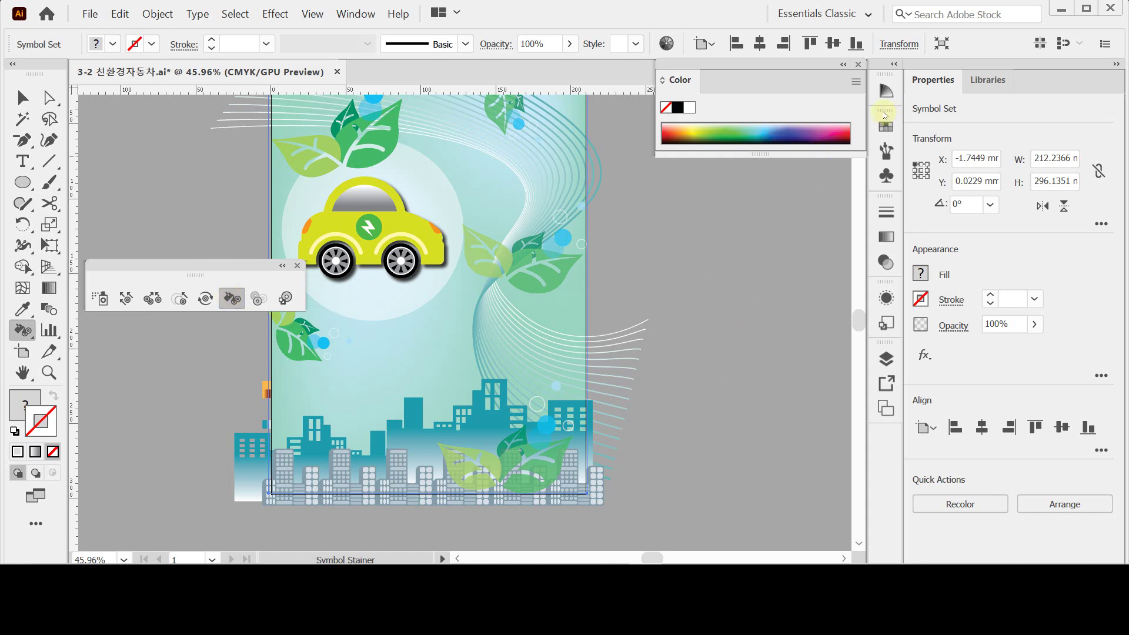
{"action": "left_click", "coordinate": [679, 88]}
{"action": "left_click", "coordinate": [679, 88]}
{"action": "left_click", "coordinate": [670, 122]}
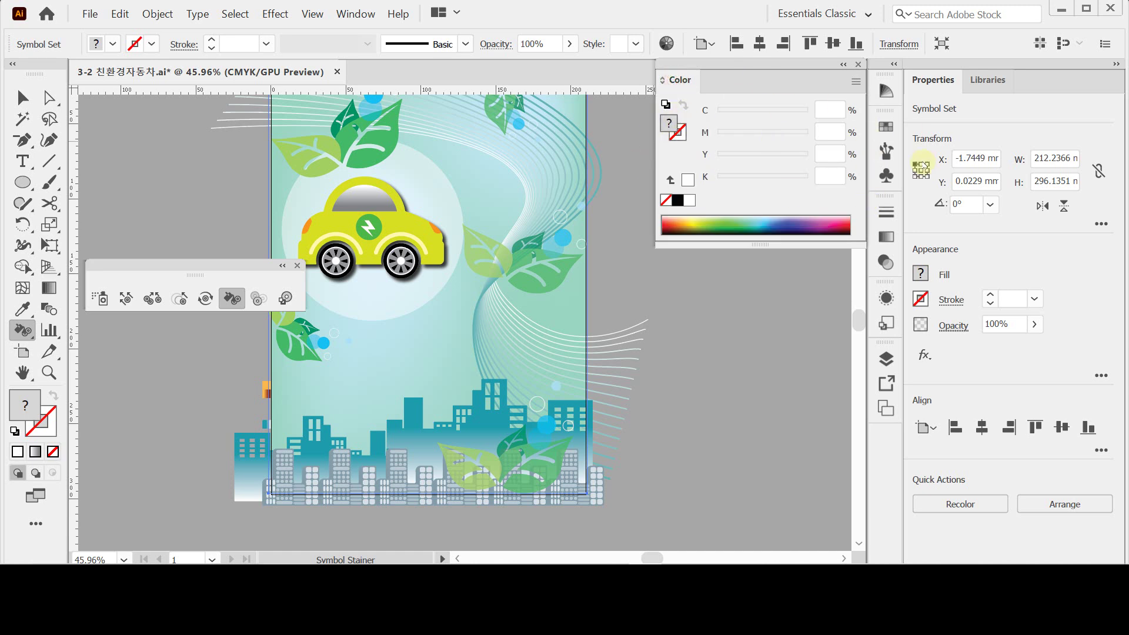
{"action": "left_click", "coordinate": [885, 128]}
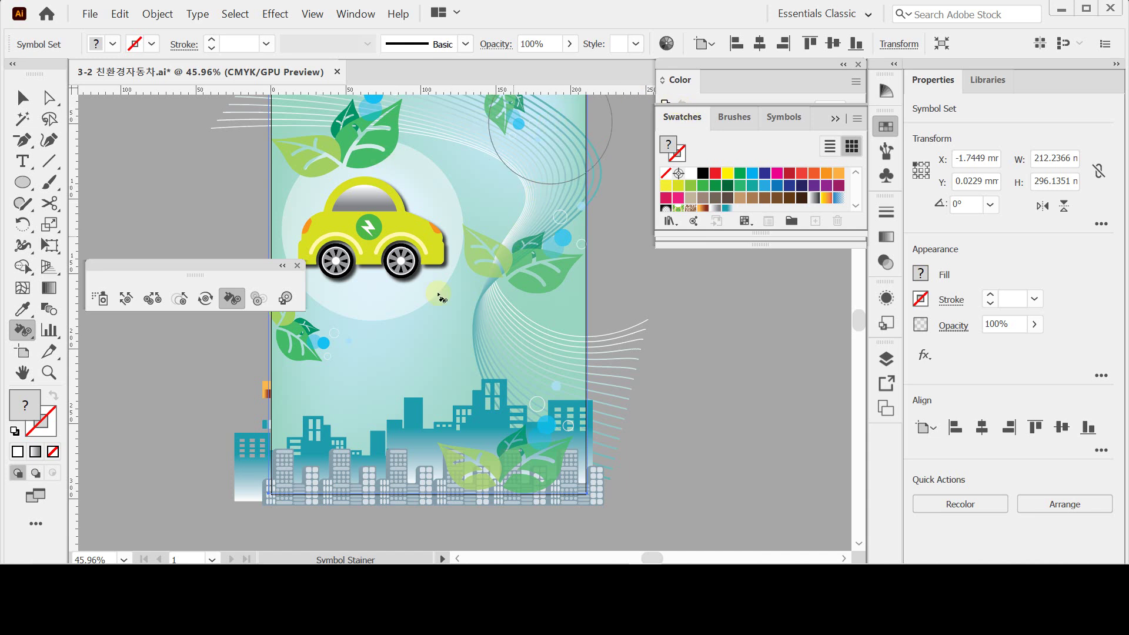
{"action": "left_click", "coordinate": [764, 177]}
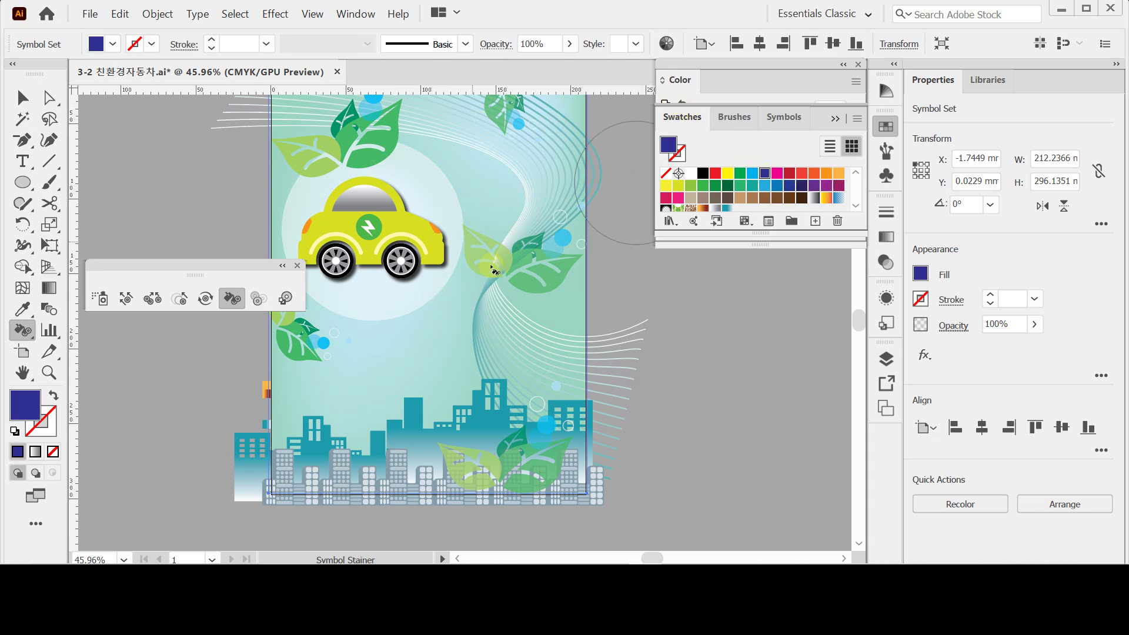
Try staining the upper-right leaf symbol strongly with dark blue, using repeated Symbol Stainer applications.
{"action": "scroll", "coordinate": [517, 277], "scroll_direction": "up", "scroll_amount": 3}
{"action": "left_click", "coordinate": [509, 172]}
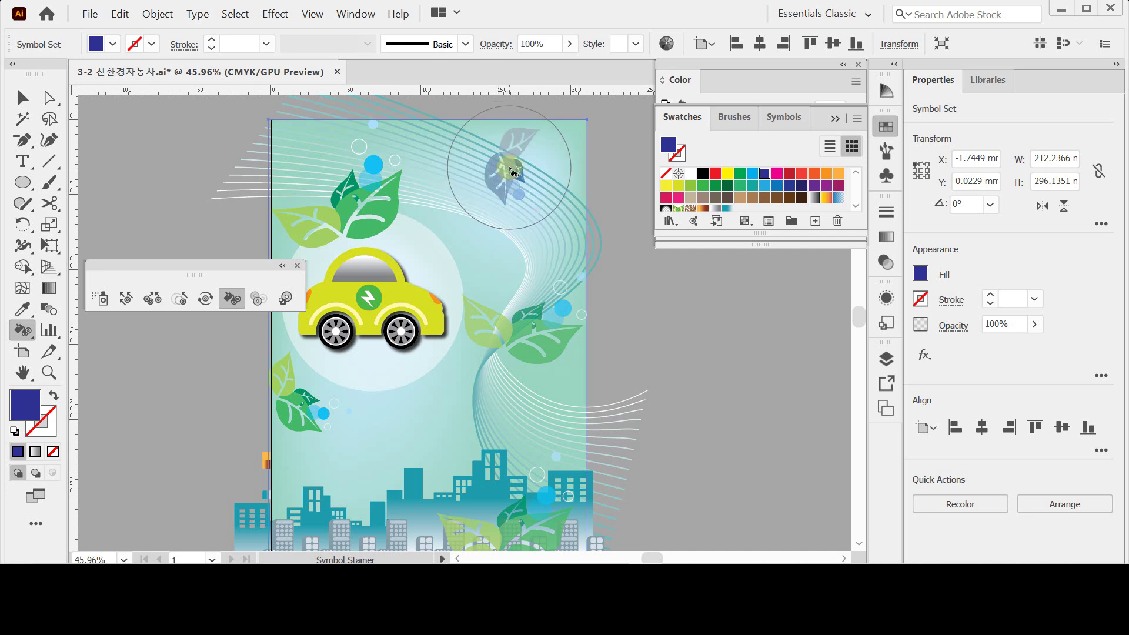
{"action": "left_click", "coordinate": [518, 170]}
{"action": "left_click", "coordinate": [516, 174]}
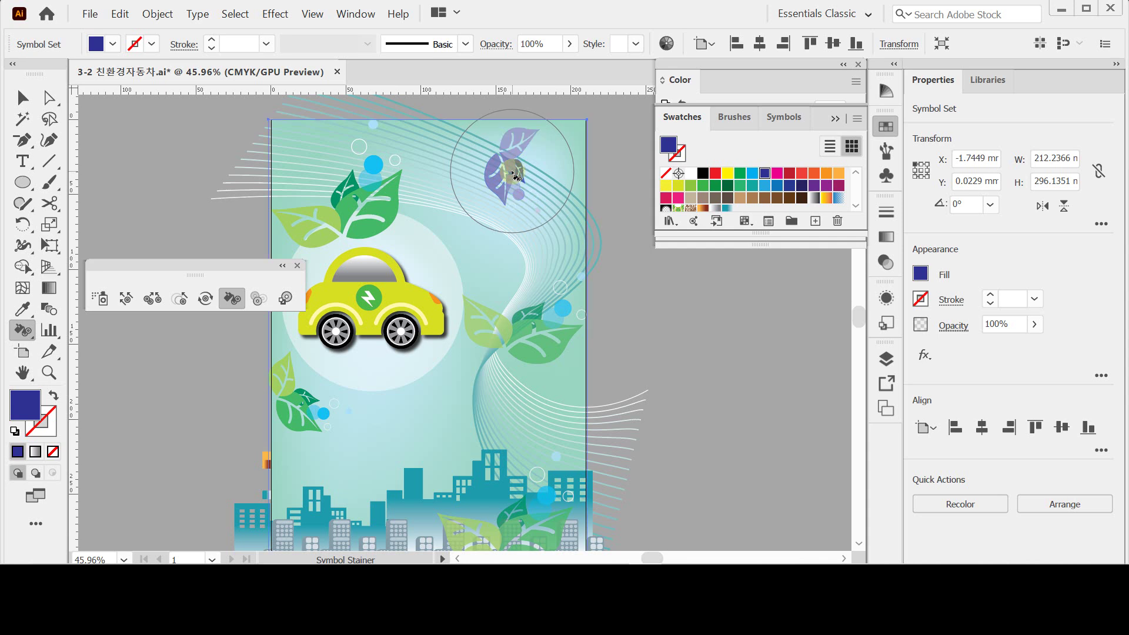
{"action": "left_click", "coordinate": [515, 176]}
{"action": "left_click", "coordinate": [514, 176]}
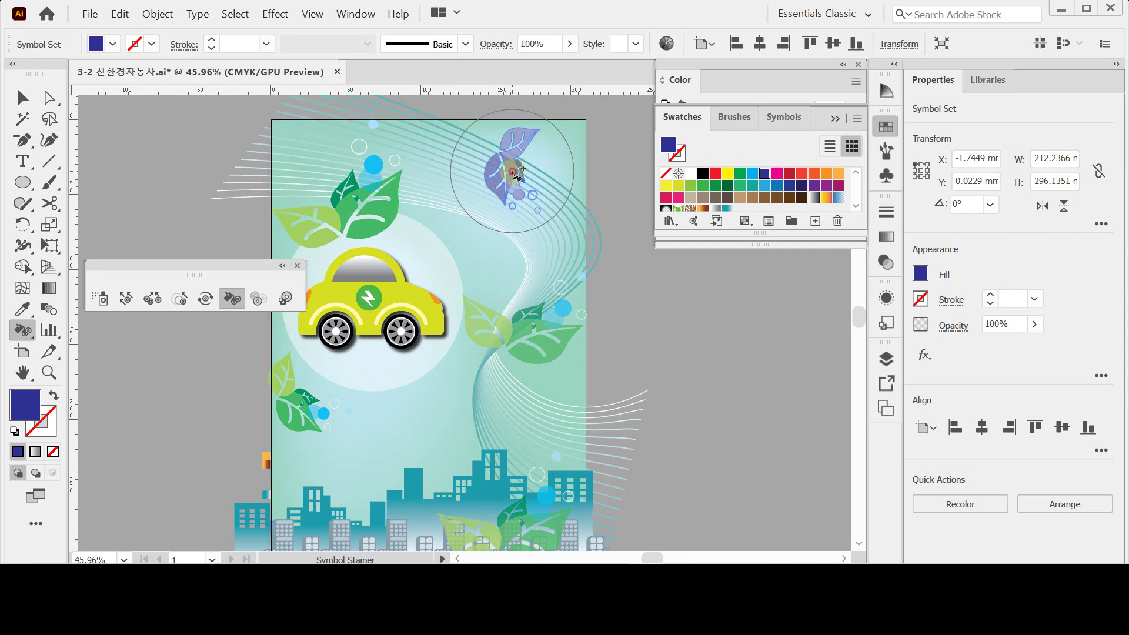
Remove the stain from the upper-right leaf symbol and apply a single light dark-blue stain to it.
{"action": "left_click", "coordinate": [515, 175], "text": "alt"}
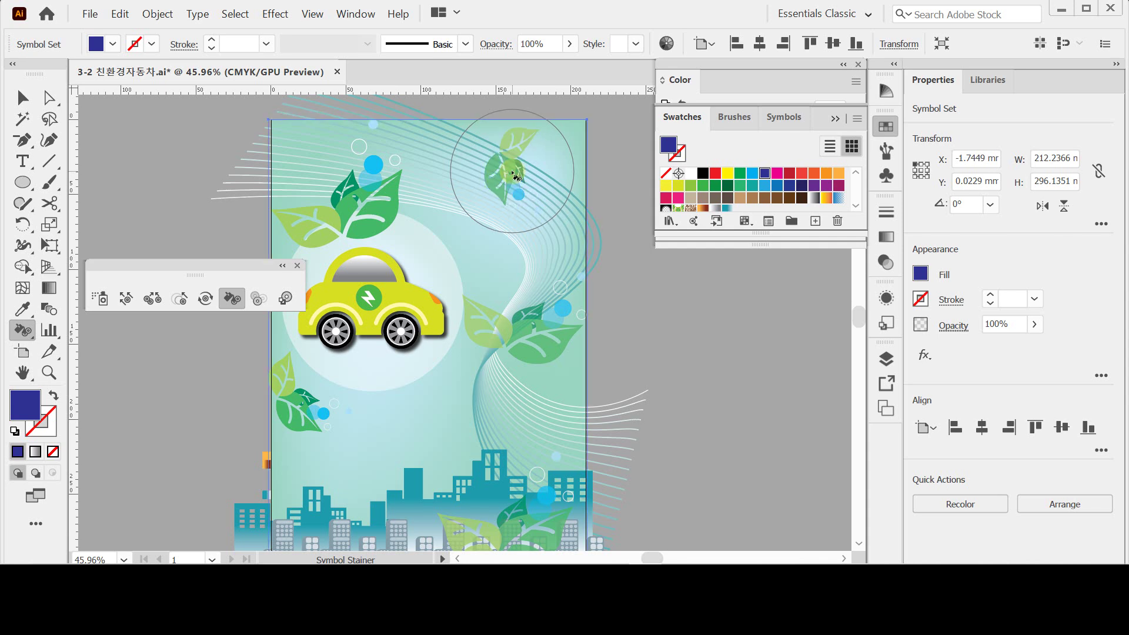
{"action": "left_click", "coordinate": [515, 176]}
{"action": "key", "text": "ctrl"}
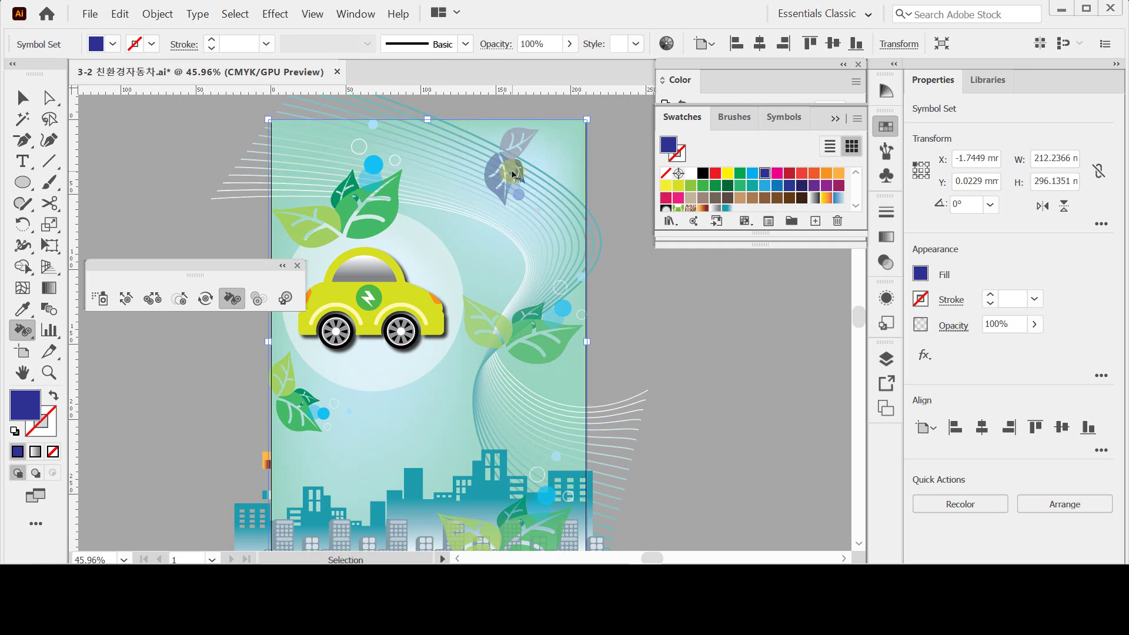
Stain the left-edge leaf symbol light brown with the Symbol Stainer and save the document.
{"action": "left_click", "coordinate": [740, 198]}
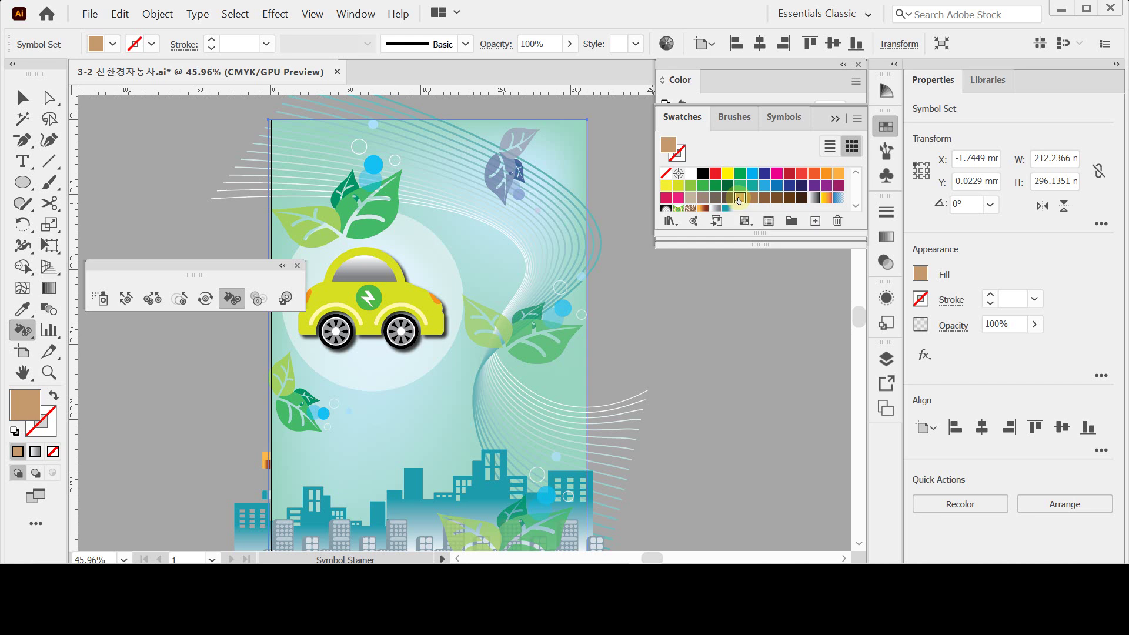
{"action": "left_click", "coordinate": [296, 398]}
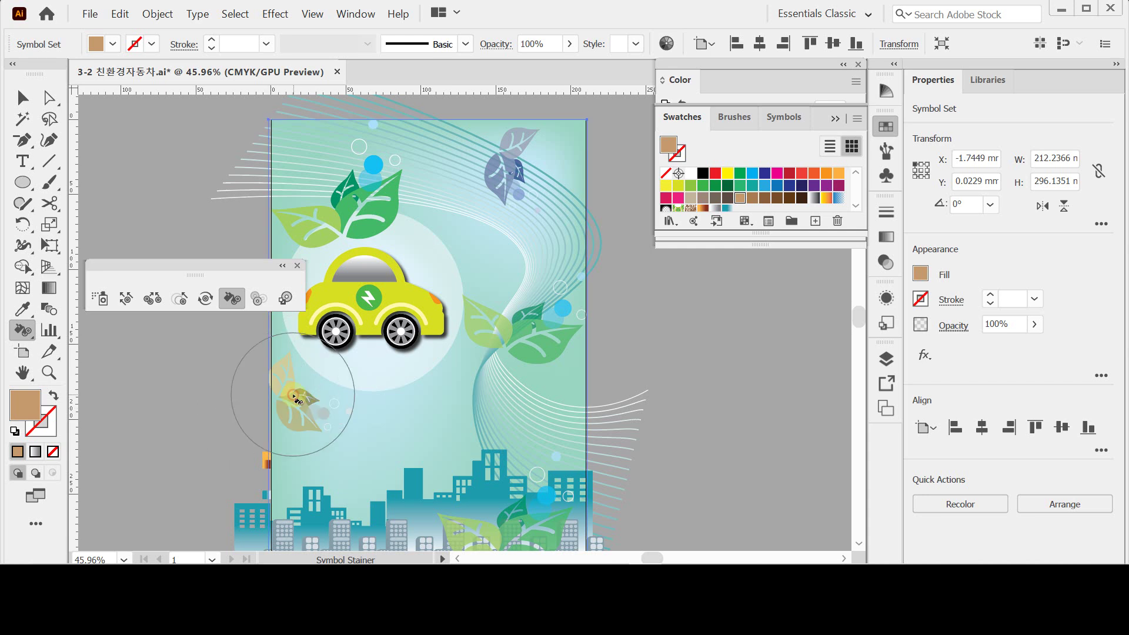
{"action": "mouse_move", "coordinate": [298, 400]}
{"action": "left_mouse_down"}
{"action": "mouse_move", "coordinate": [354, 385]}
{"action": "mouse_move", "coordinate": [347, 401]}
{"action": "mouse_move", "coordinate": [314, 390]}
{"action": "left_mouse_up"}
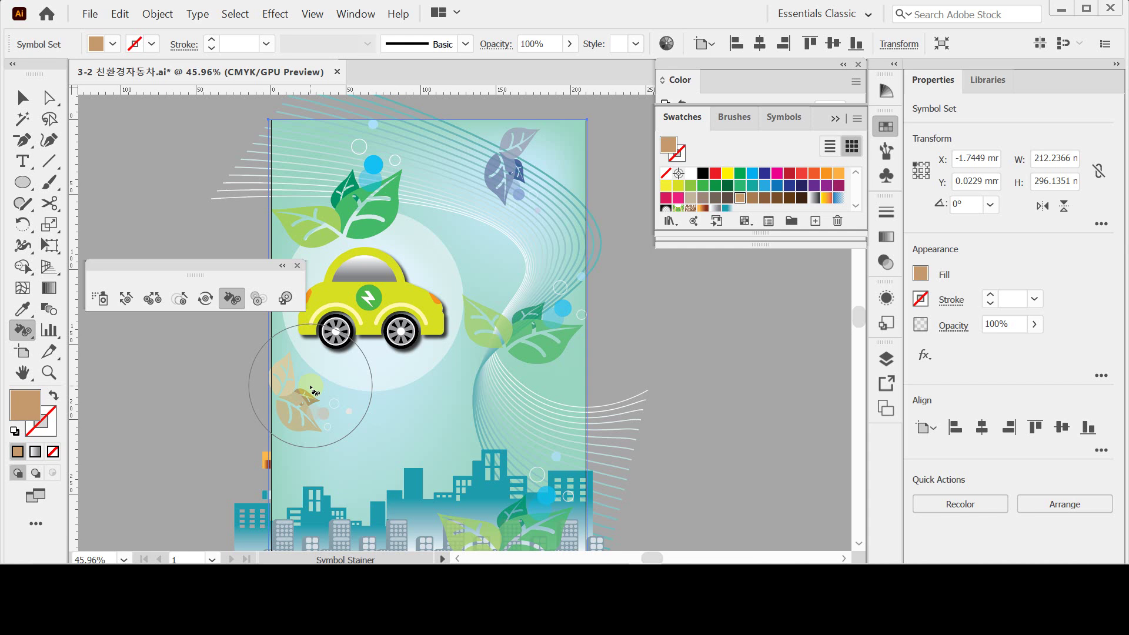
{"action": "key", "text": "ctrl"}
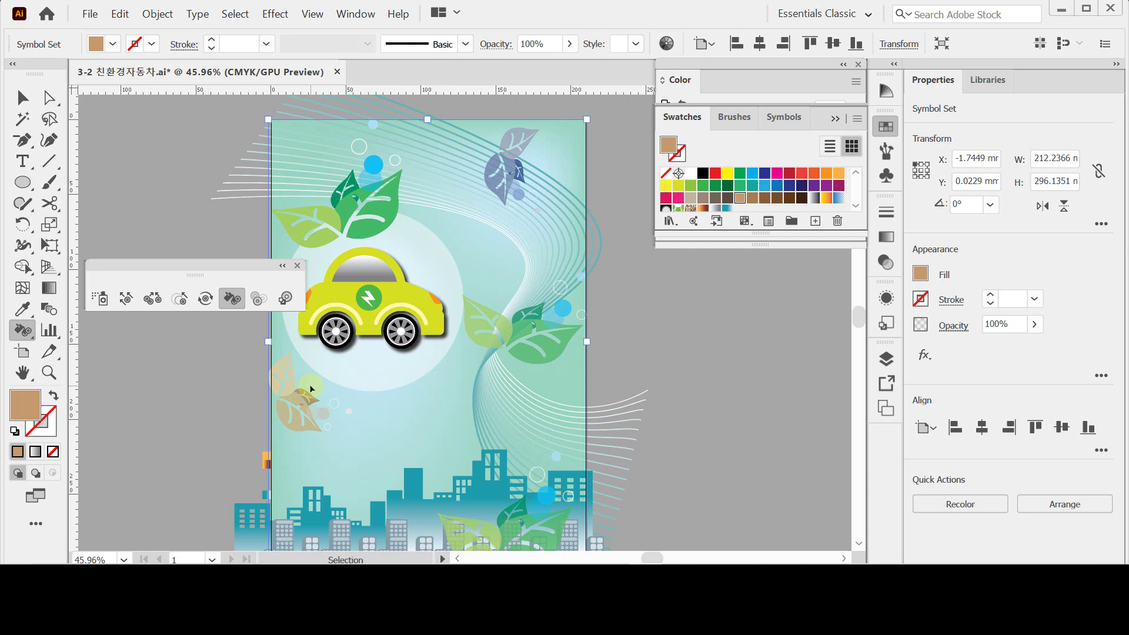
{"action": "key", "text": "ctrl+s"}
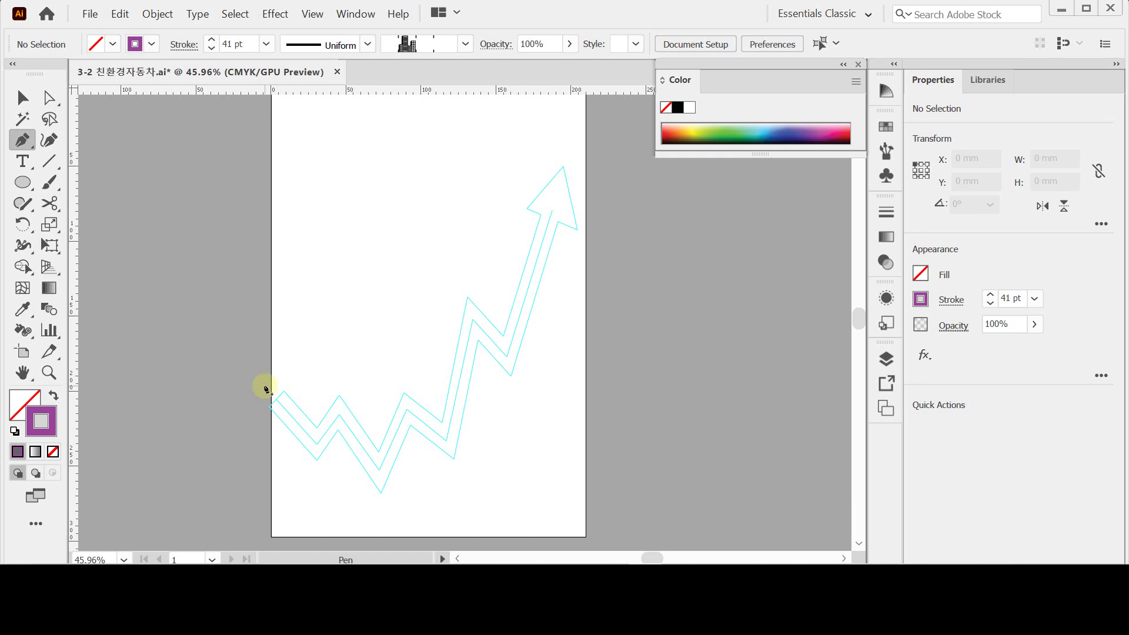
Draw an open zigzag Pen path with a 41 pt purple stroke along the guide's centre line, up to the arrowhead base.
{"action": "left_click", "coordinate": [278, 405]}
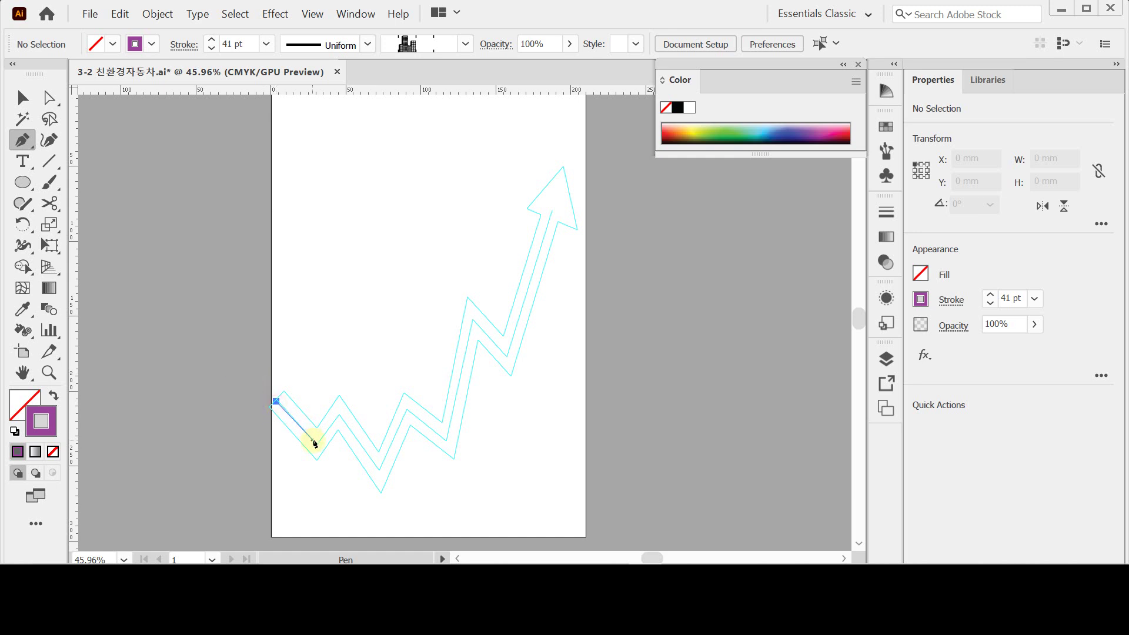
{"action": "left_click", "coordinate": [317, 445]}
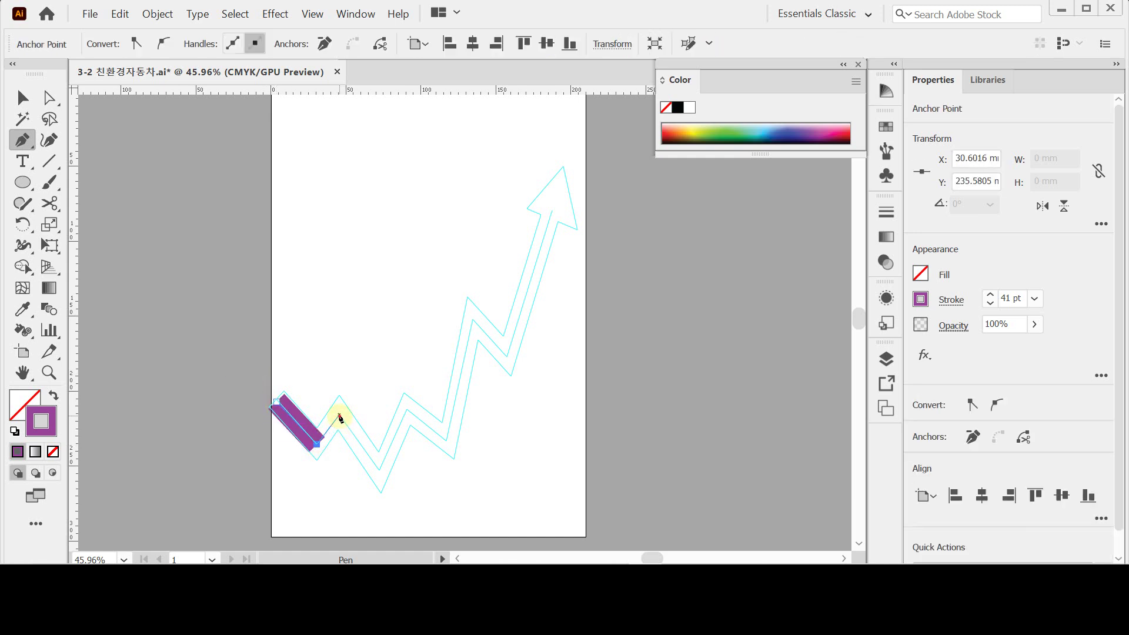
{"action": "left_click", "coordinate": [340, 416]}
{"action": "left_click", "coordinate": [377, 471]}
{"action": "left_click", "coordinate": [407, 410]}
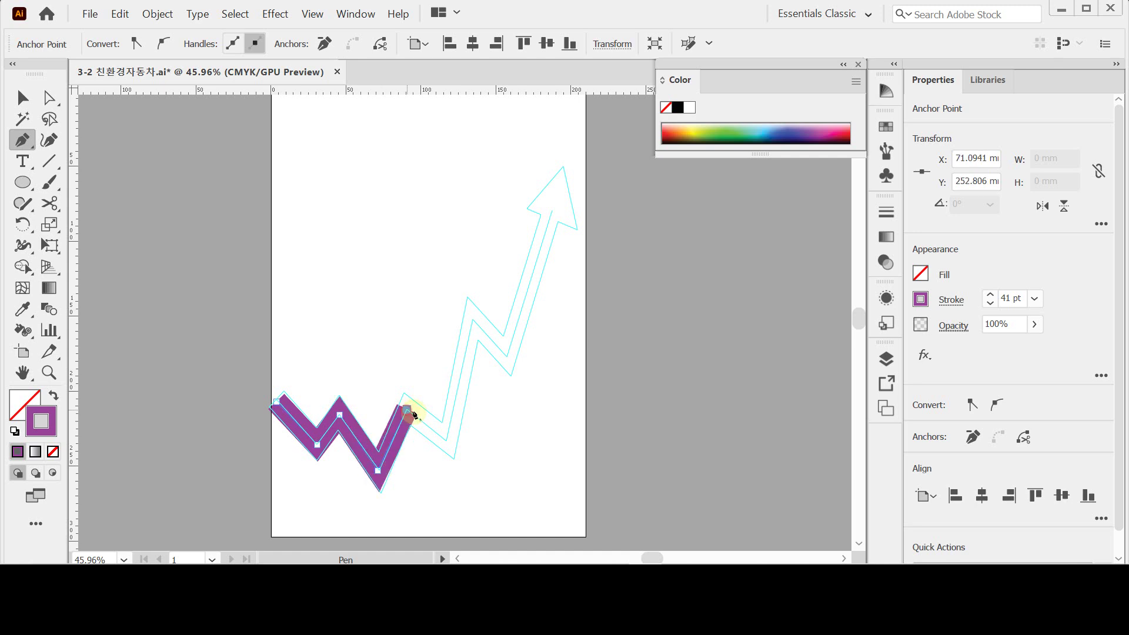
{"action": "left_click", "coordinate": [447, 440]}
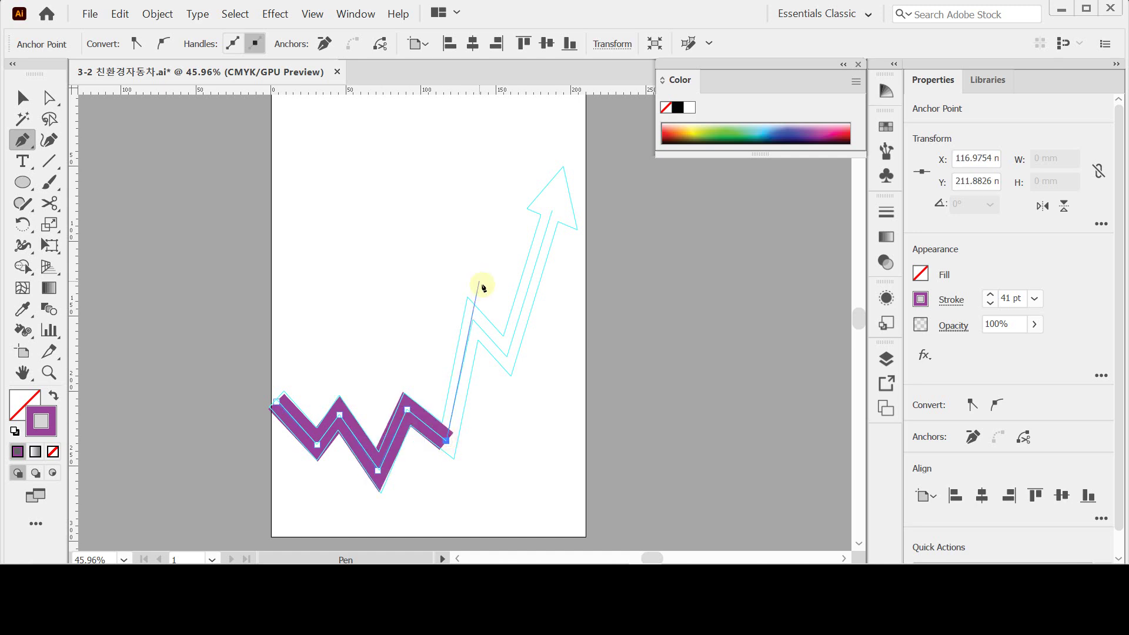
{"action": "left_click", "coordinate": [473, 318]}
{"action": "left_click", "coordinate": [505, 357]}
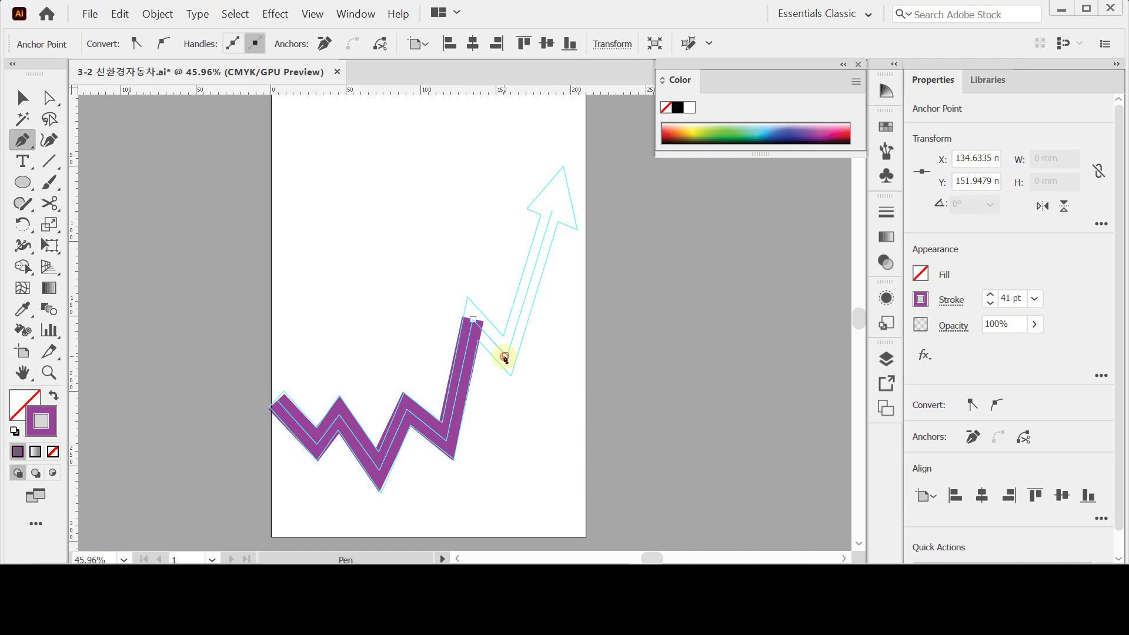
{"action": "left_click", "coordinate": [552, 211]}
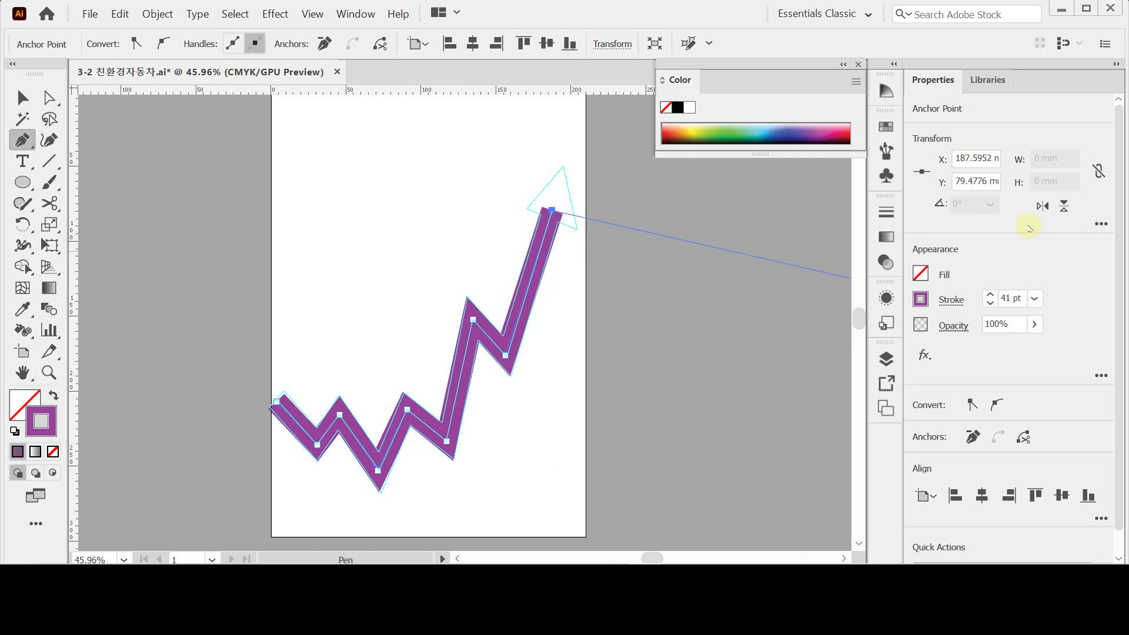
Review the weight, cap and corner options of the zigzag path's stroke.
{"action": "left_click", "coordinate": [952, 301]}
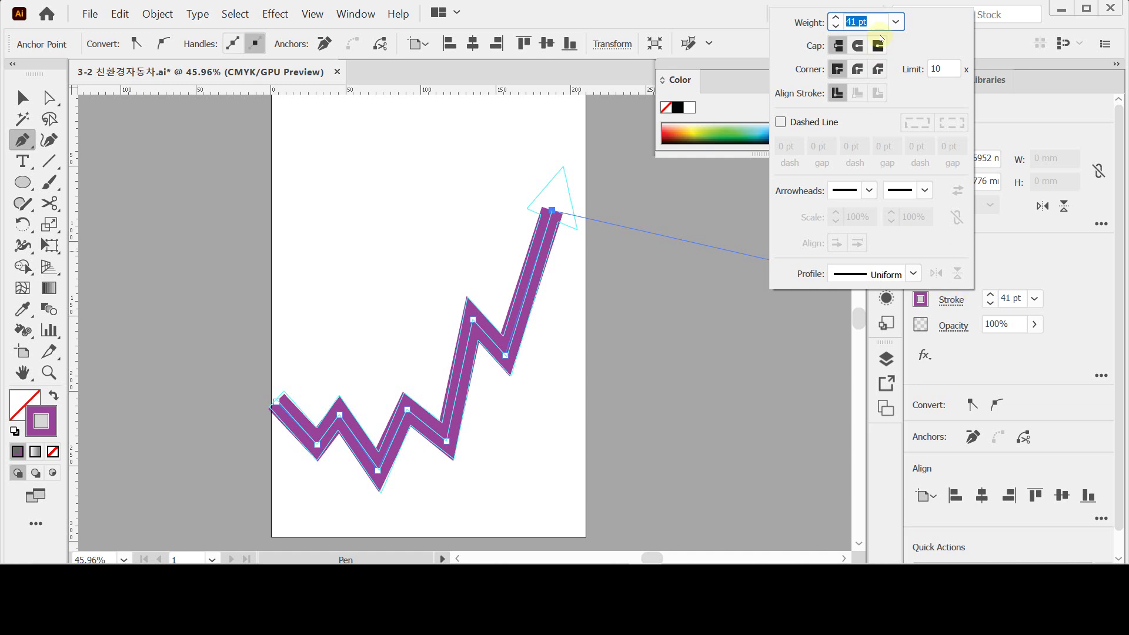
{"action": "left_click", "coordinate": [869, 21]}
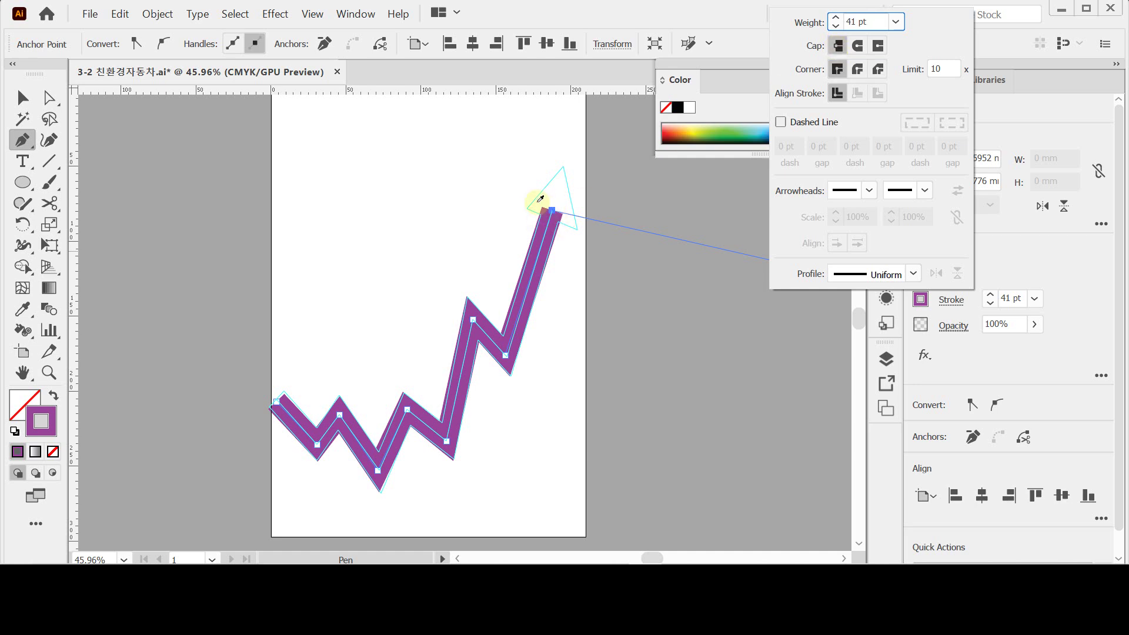
{"action": "left_click", "coordinate": [838, 46]}
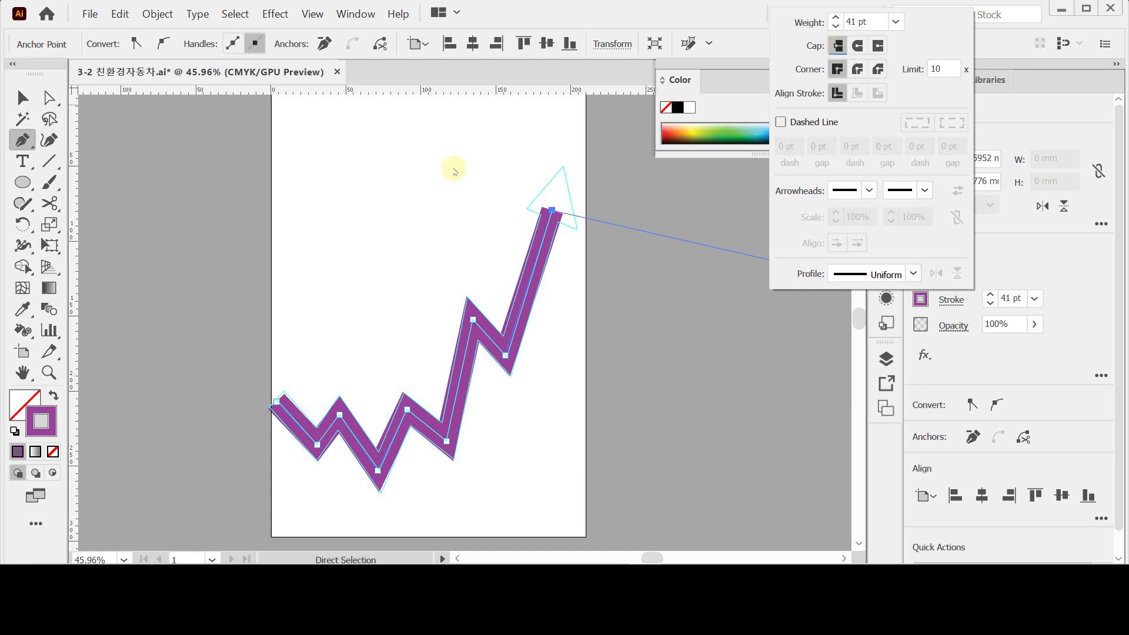
{"action": "left_click", "coordinate": [533, 270]}
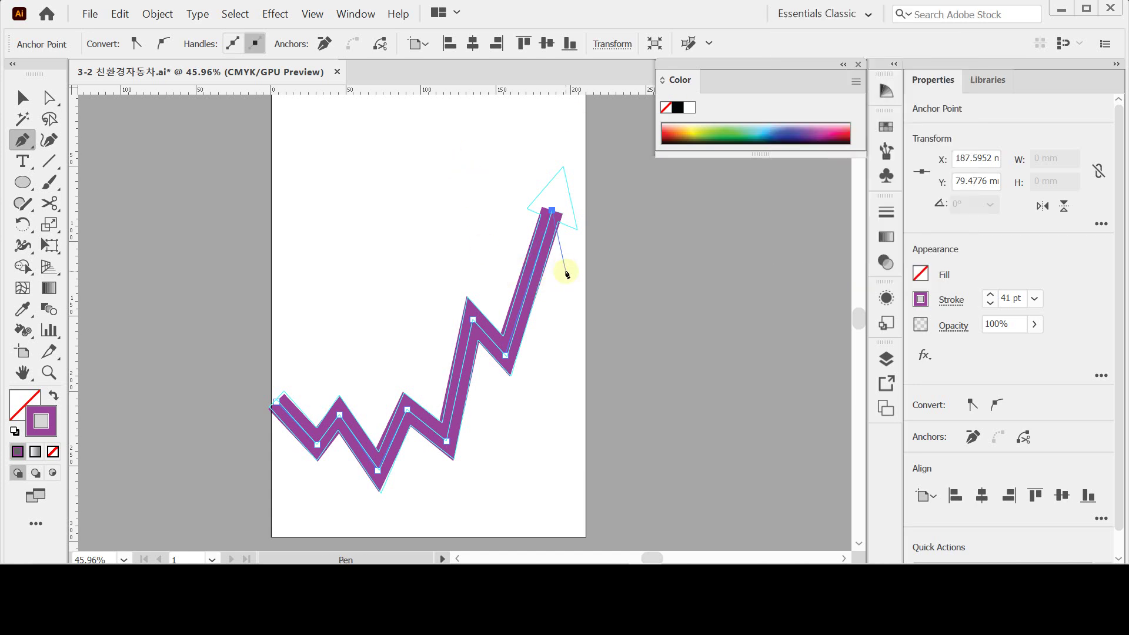
Convert the zigzag path's stroke into a filled shape with Outline Stroke and deselect it.
{"action": "left_click", "coordinate": [158, 15]}
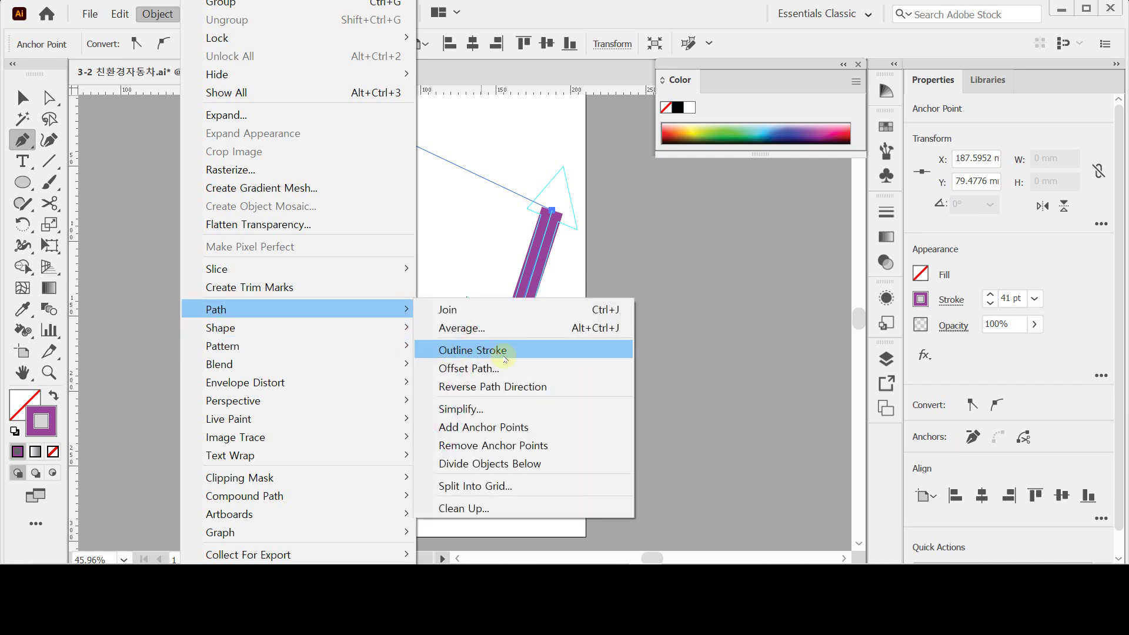
{"action": "left_click", "coordinate": [503, 353]}
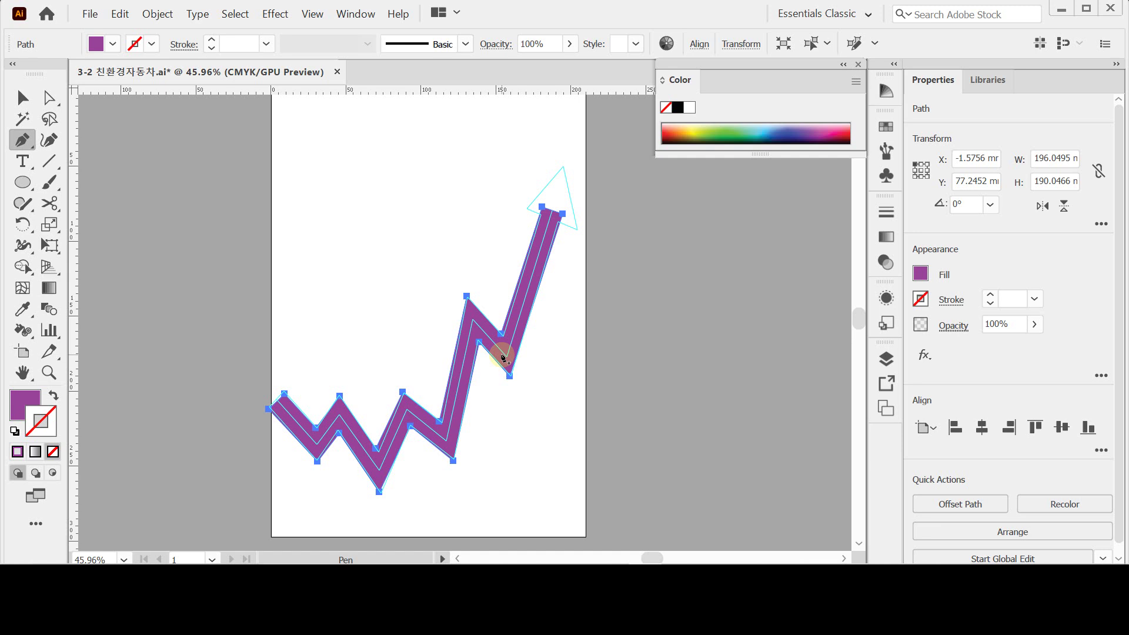
{"action": "left_click", "coordinate": [594, 359], "text": "ctrl"}
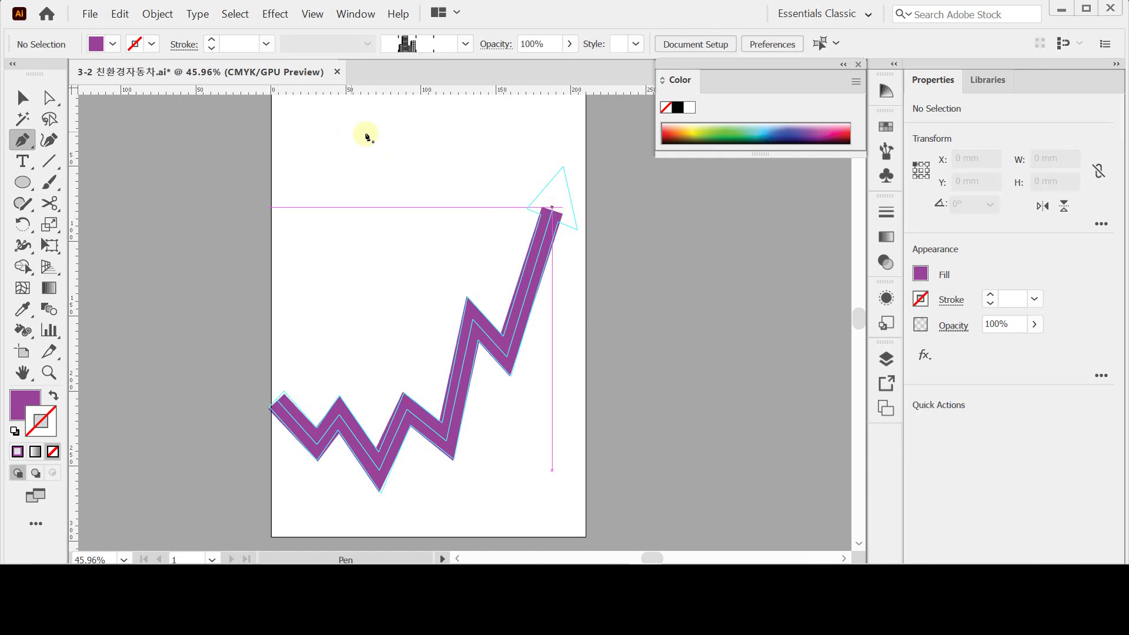
Draw a closed purple triangular arrowhead over the guide at the zigzag's upper end with the Pen tool.
{"action": "left_click", "coordinate": [527, 210]}
{"action": "left_click", "coordinate": [577, 229]}
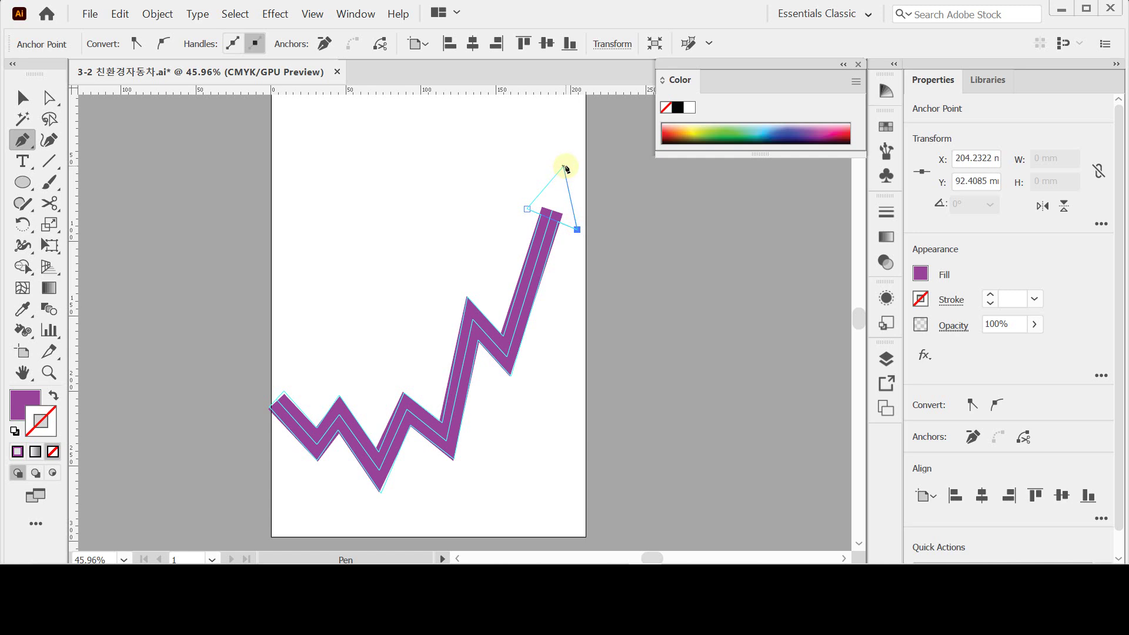
{"action": "left_click", "coordinate": [565, 168]}
{"action": "left_click", "coordinate": [528, 210]}
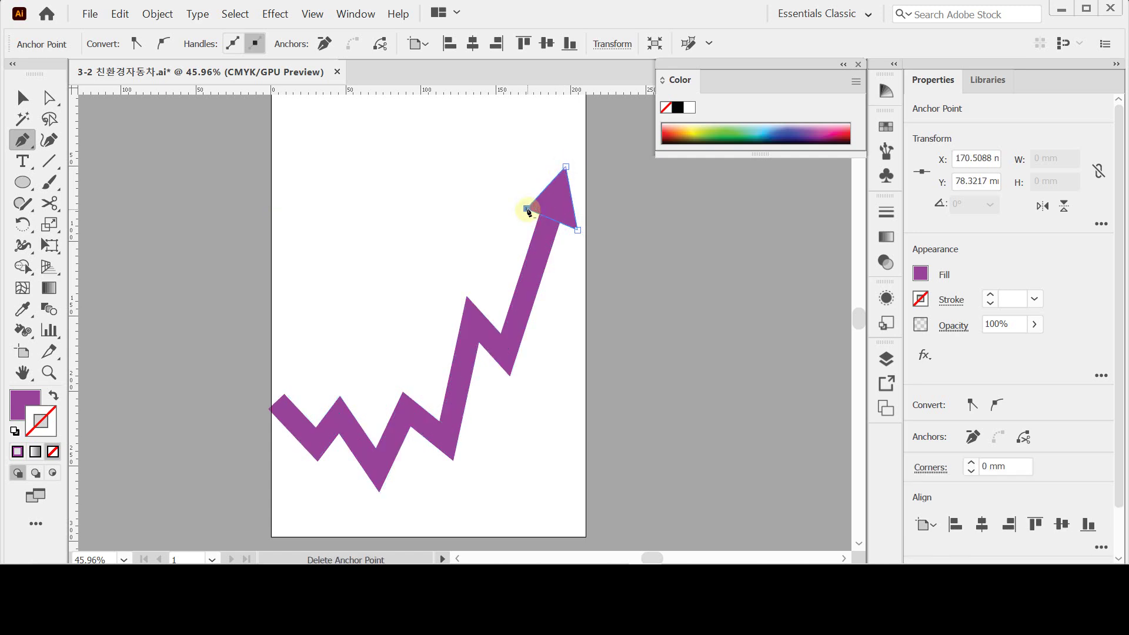
{"action": "left_click", "coordinate": [419, 139], "text": "ctrl"}
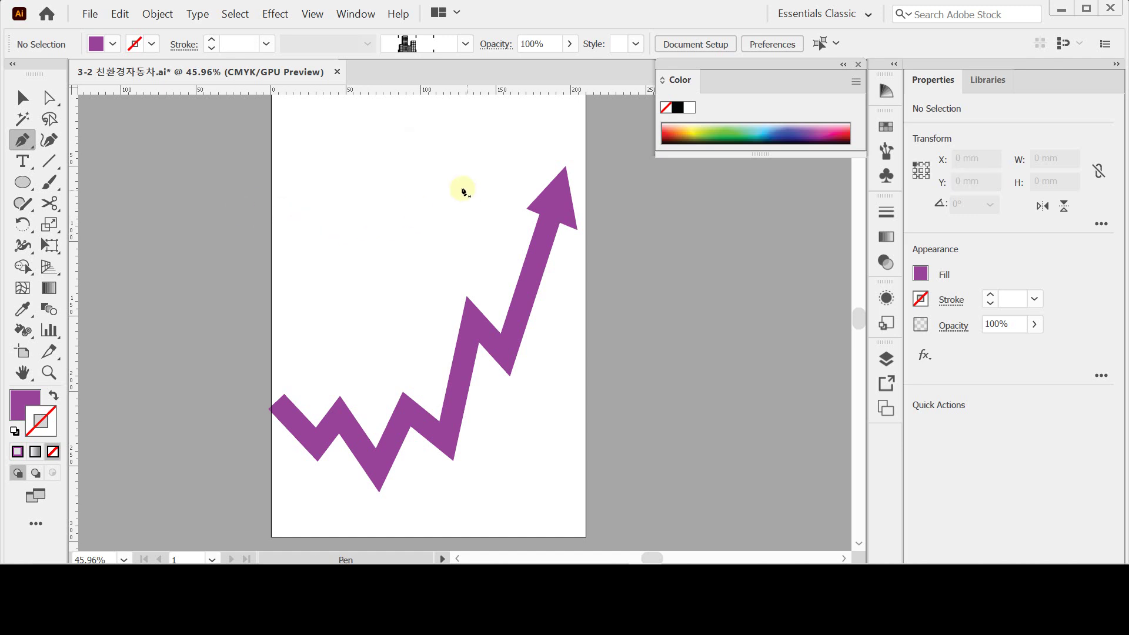
Unite the triangular arrowhead and the zigzag band into one shape with Pathfinder and save the document.
{"action": "left_click_drag", "start_coordinate": [468, 162], "coordinate": [568, 246]}
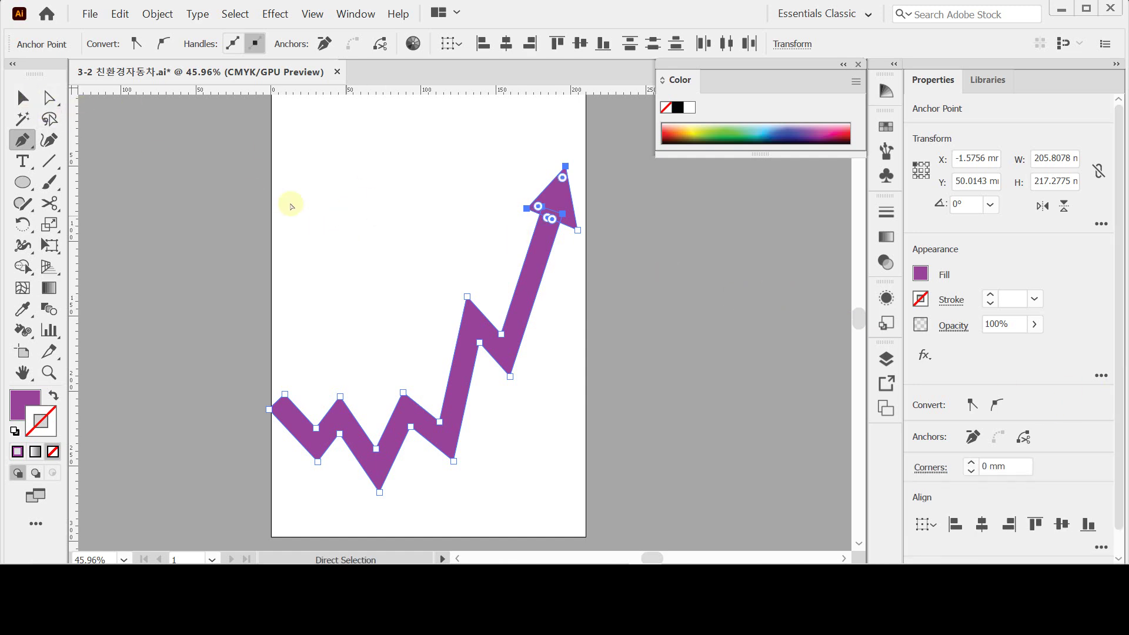
{"action": "key", "text": "v"}
{"action": "left_click_drag", "start_coordinate": [399, 182], "coordinate": [637, 317]}
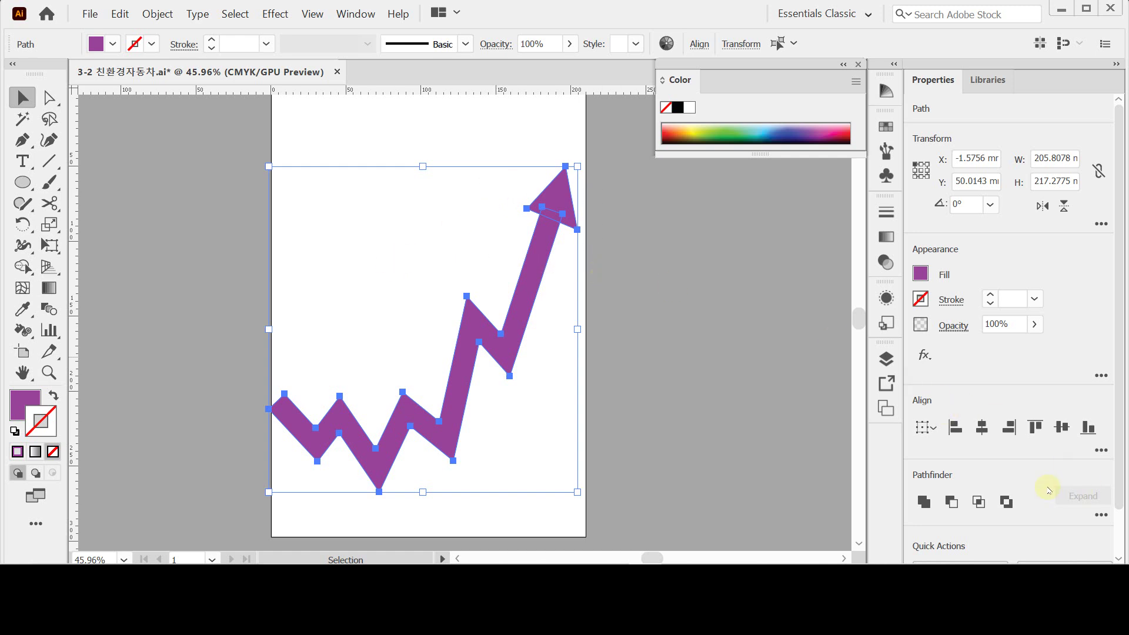
{"action": "left_click_drag", "start_coordinate": [1116, 479], "coordinate": [1121, 506]}
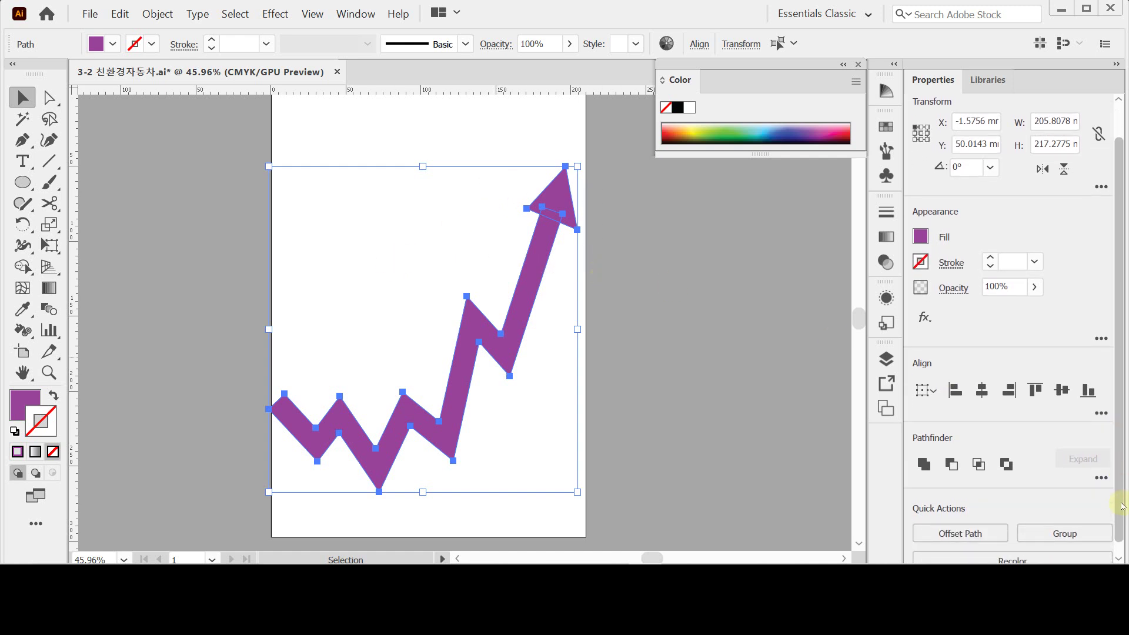
{"action": "left_click", "coordinate": [541, 227]}
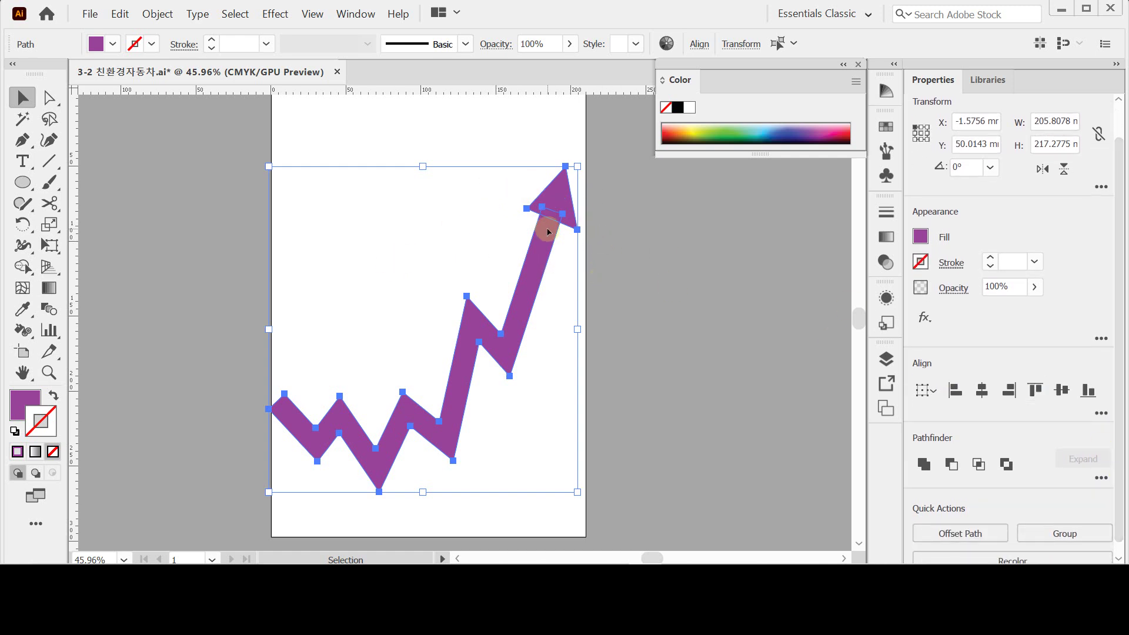
{"action": "left_click", "coordinate": [924, 464]}
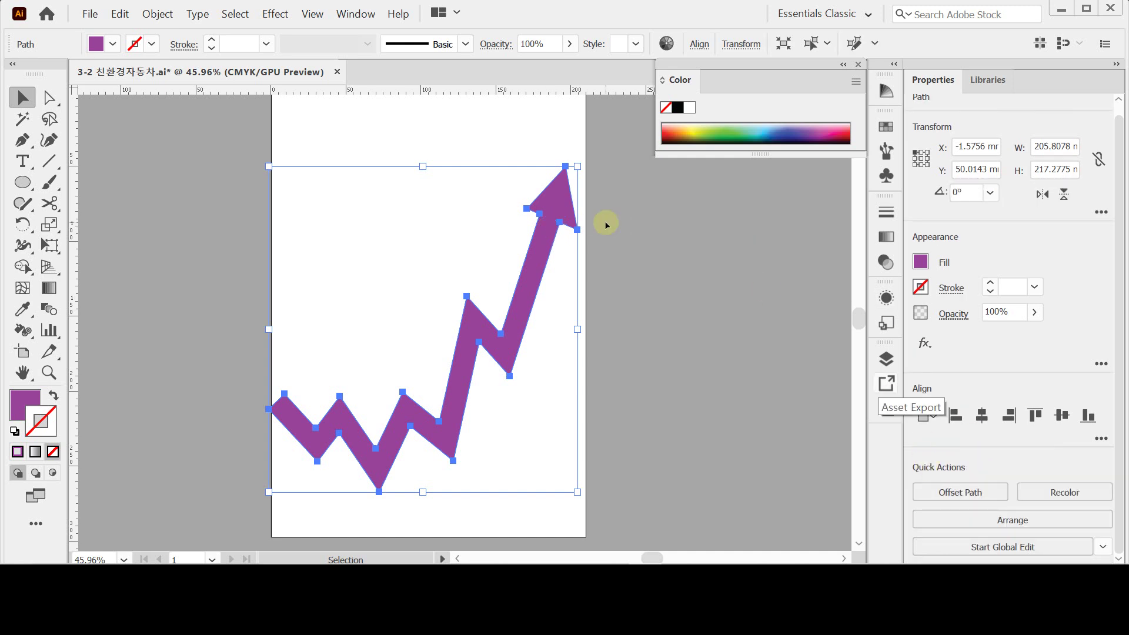
{"action": "key", "text": "a"}
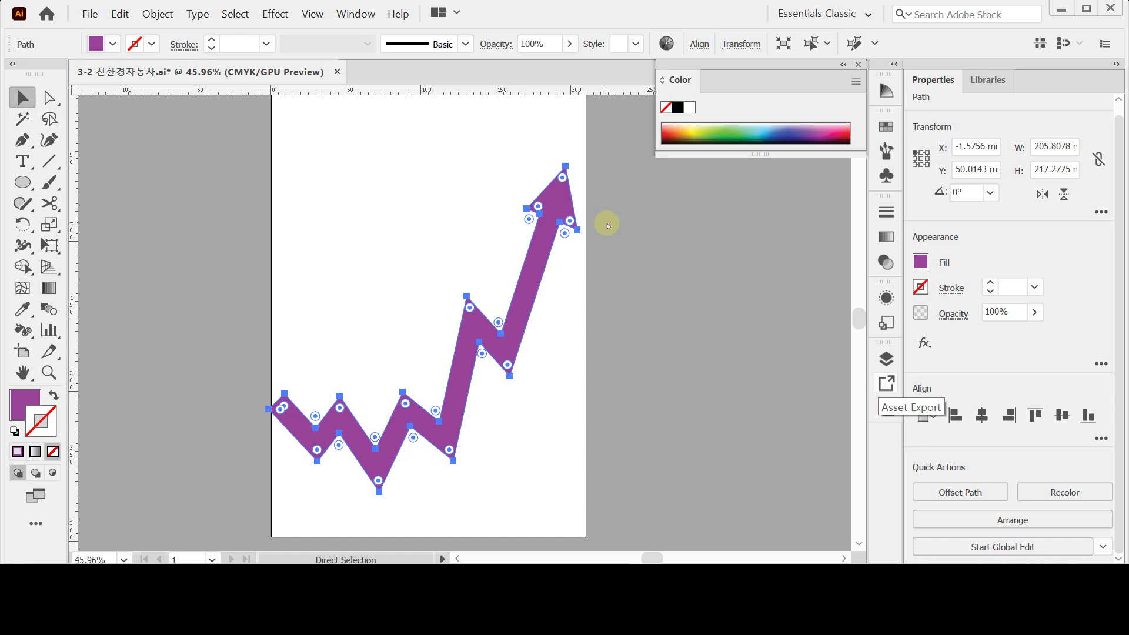
{"action": "key", "text": "v"}
{"action": "key", "text": "ctrl+s"}
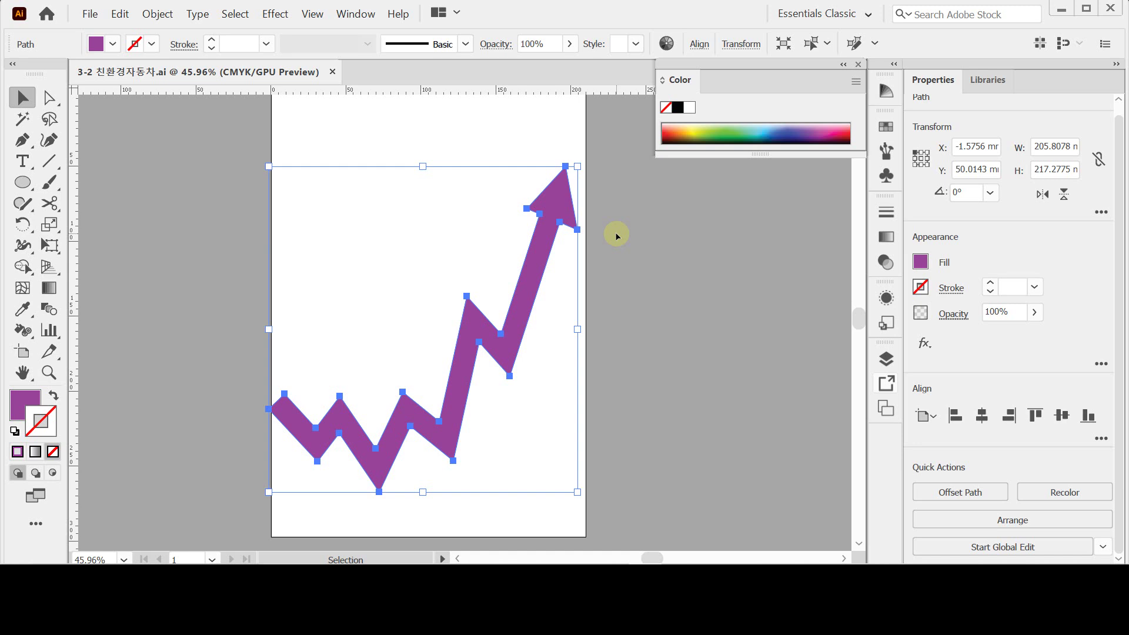
Fill the united zigzag arrow with the pure yellow swatch and save the document.
{"action": "left_click", "coordinate": [886, 127]}
{"action": "left_click", "coordinate": [665, 147]}
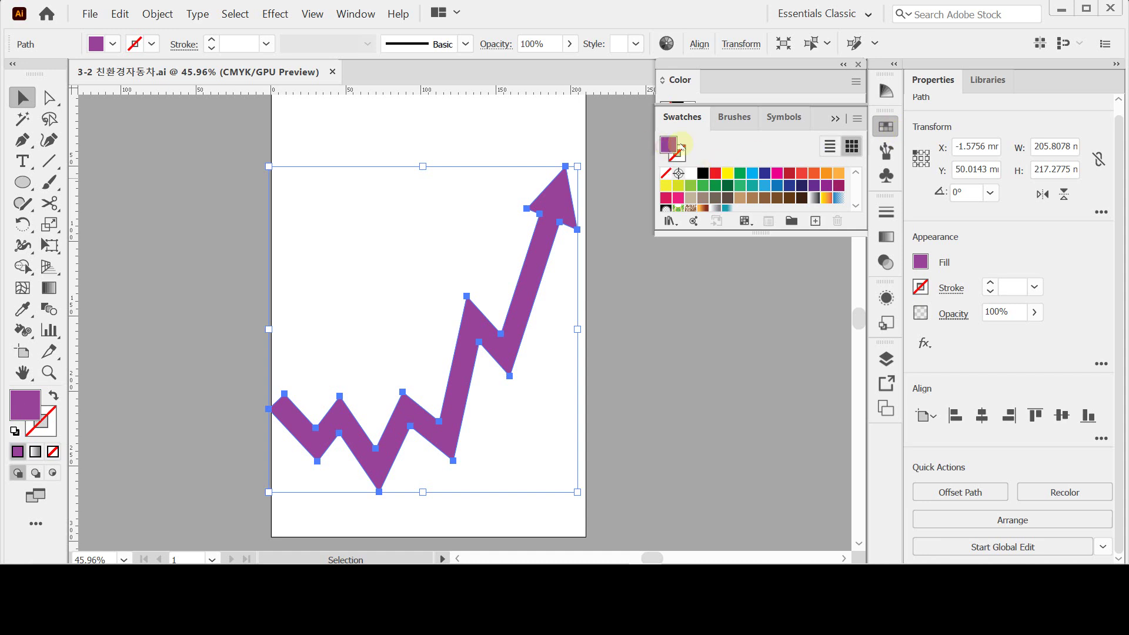
{"action": "left_click", "coordinate": [728, 173]}
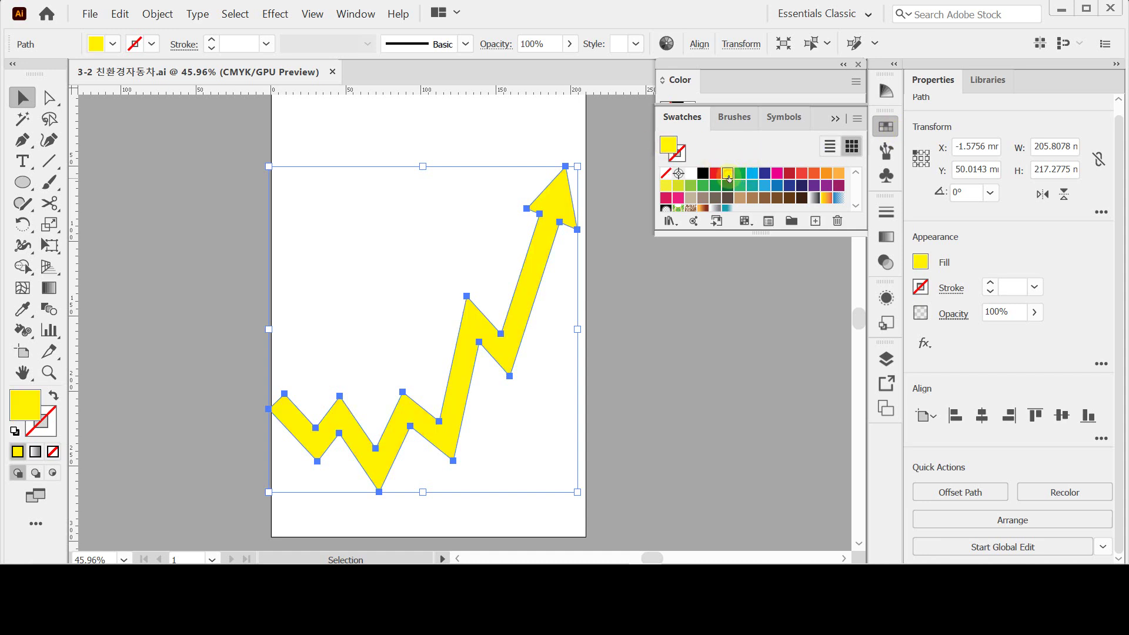
{"action": "left_click", "coordinate": [884, 128]}
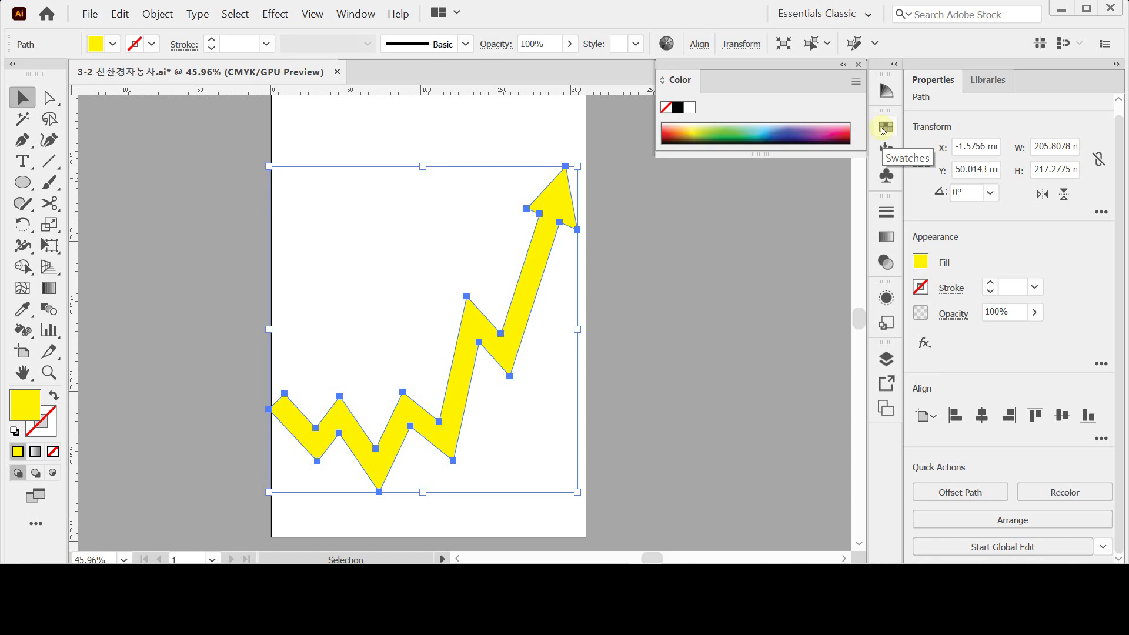
{"action": "key", "text": "ctrl+s"}
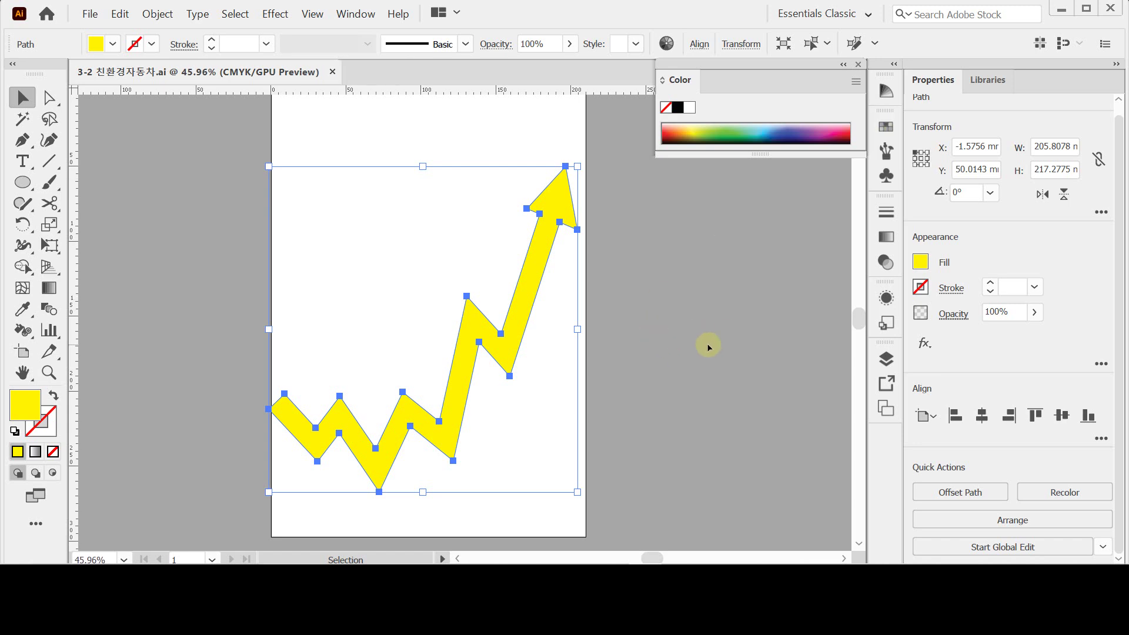
{"action": "left_click", "coordinate": [925, 345]}
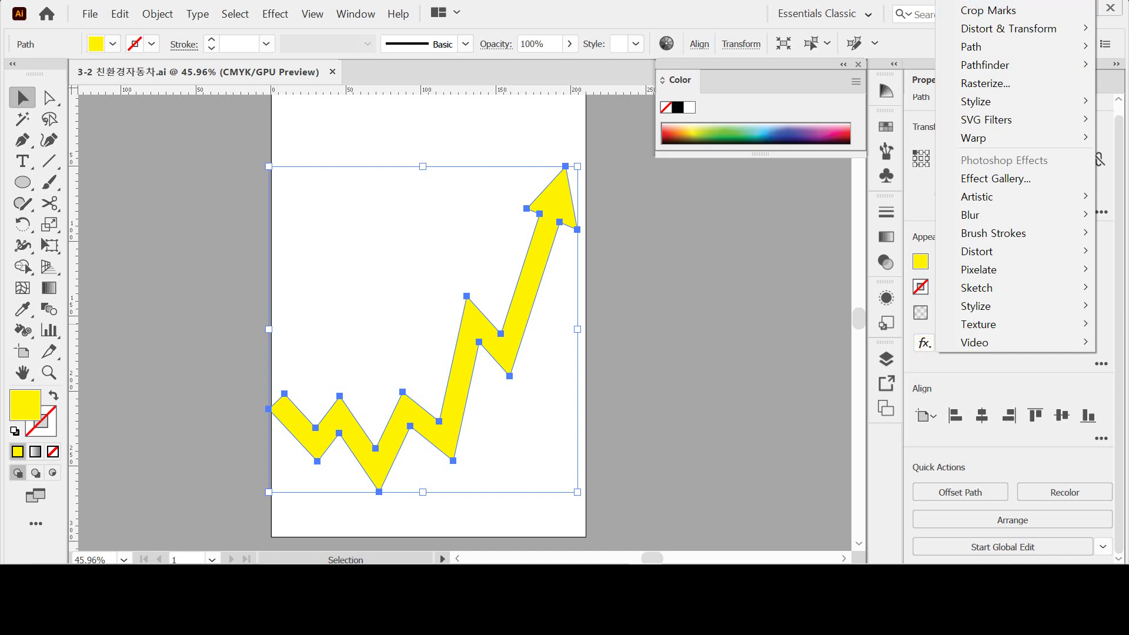
{"action": "mouse_move", "coordinate": [970, 0]}
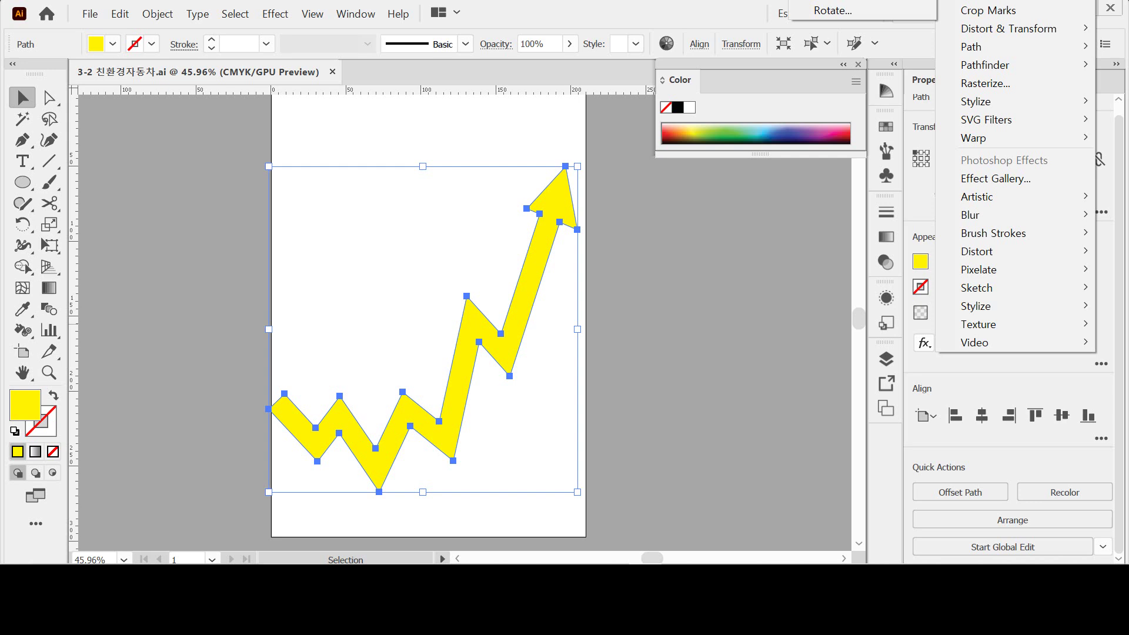
{"action": "left_click", "coordinate": [847, 0]}
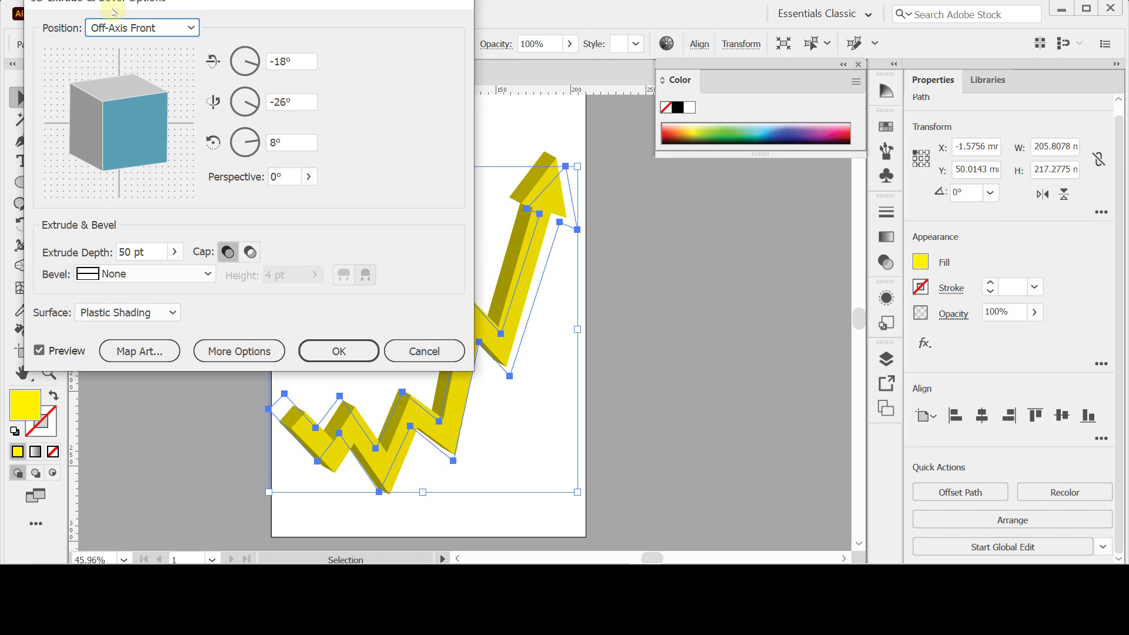
{"action": "key", "text": "Escape"}
Open the 3D Extrude & Bevel effect options for the yellow zigzag arrow.
{"action": "left_click", "coordinate": [275, 14]}
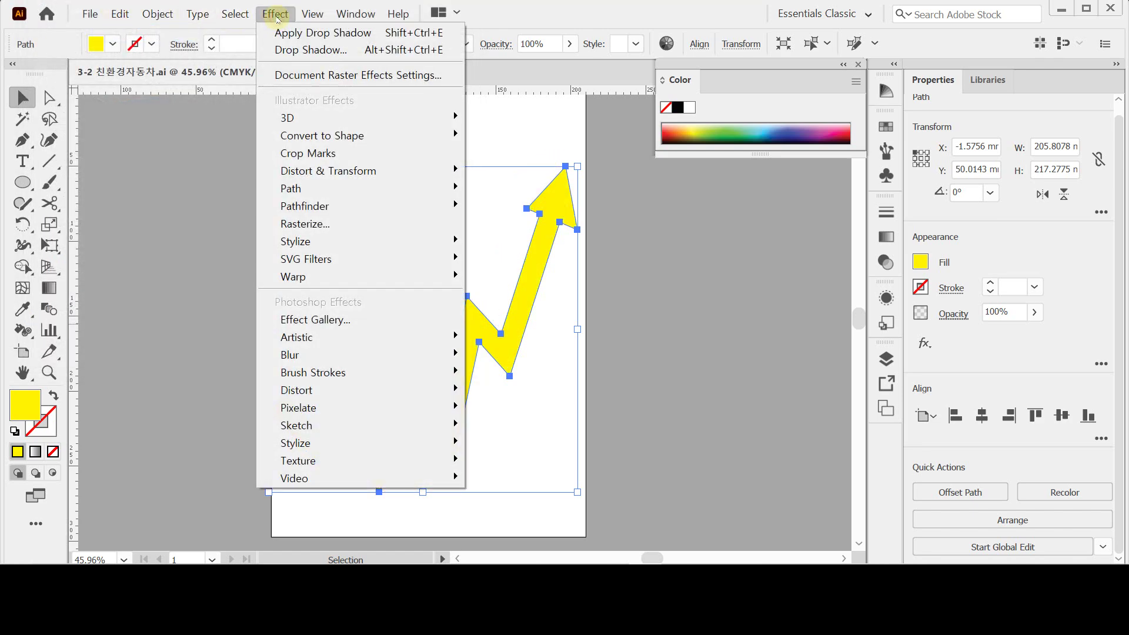
{"action": "mouse_move", "coordinate": [352, 251]}
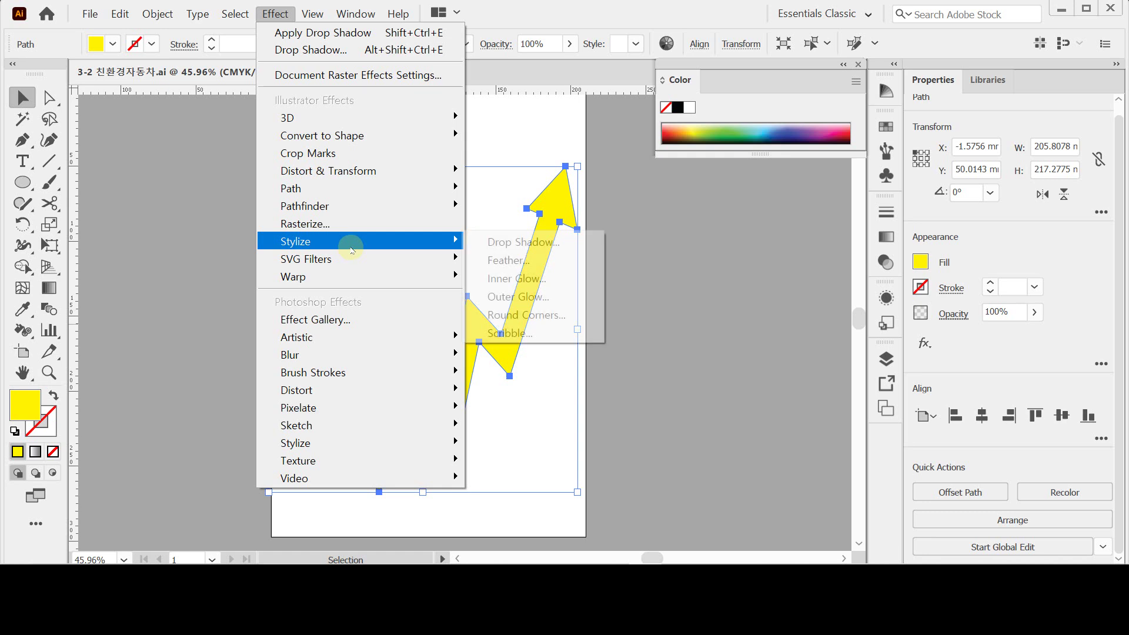
{"action": "mouse_move", "coordinate": [361, 122]}
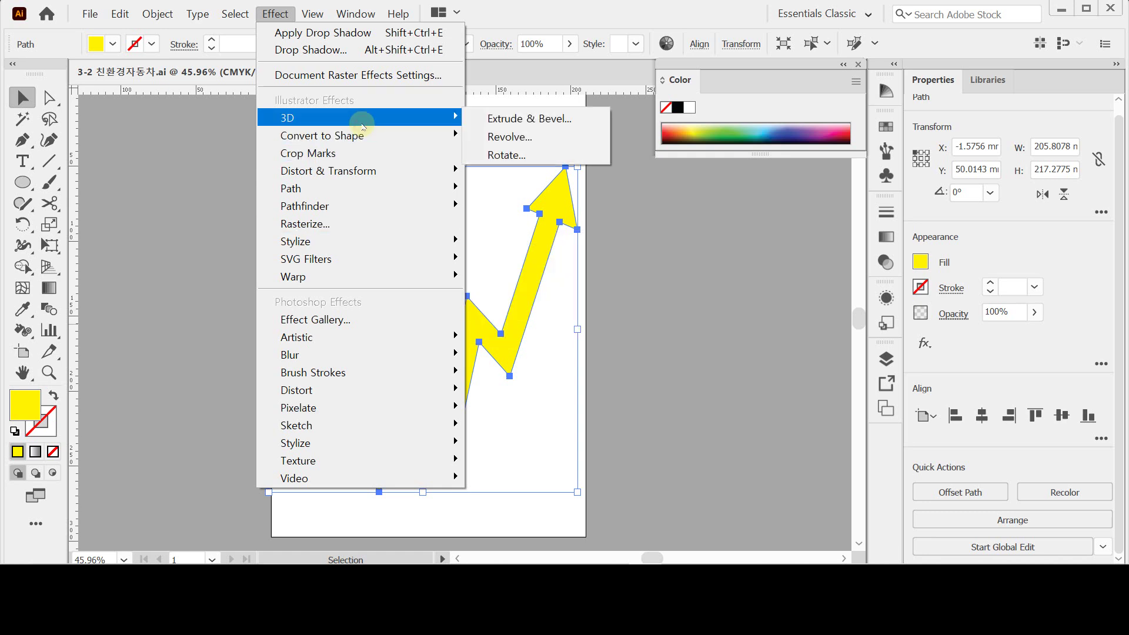
{"action": "left_click", "coordinate": [510, 124]}
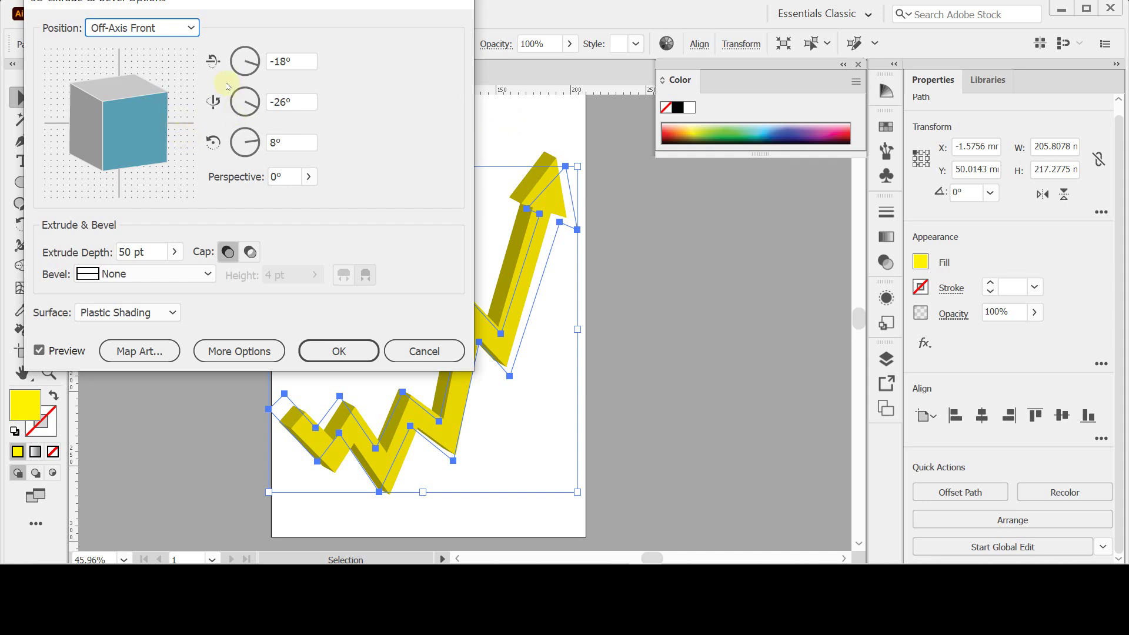
Try several freehand custom rotations of the arrow's 3D extrusion, ending at about -21°, -23° and 2°.
{"action": "left_click", "coordinate": [136, 113]}
{"action": "left_click_drag", "start_coordinate": [136, 113], "coordinate": [156, 126]}
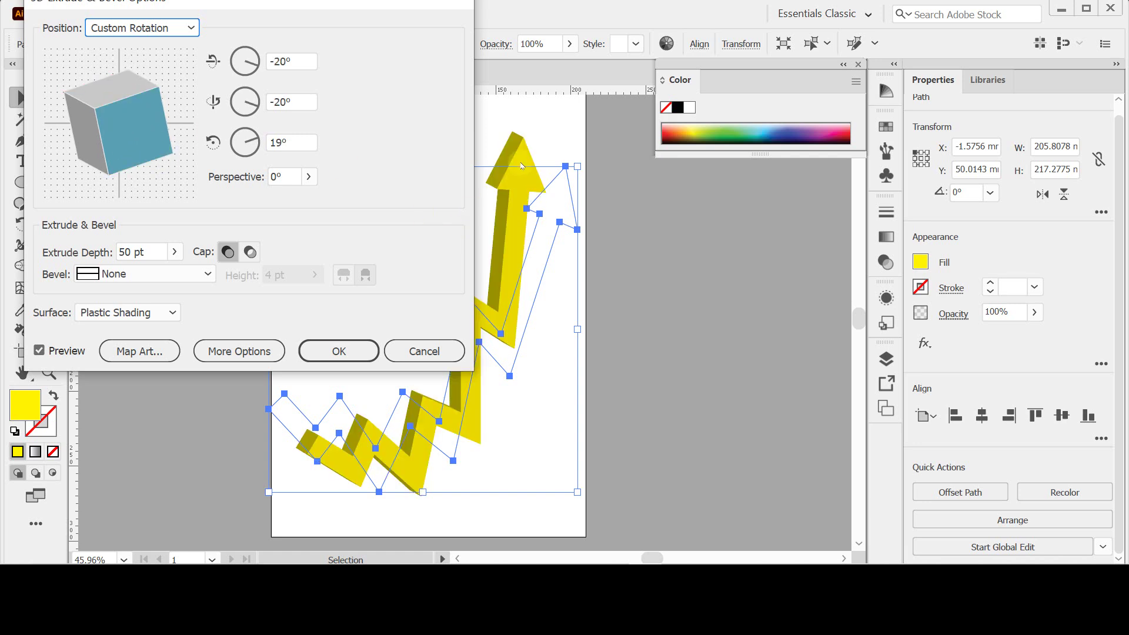
{"action": "left_click_drag", "start_coordinate": [149, 137], "coordinate": [126, 144]}
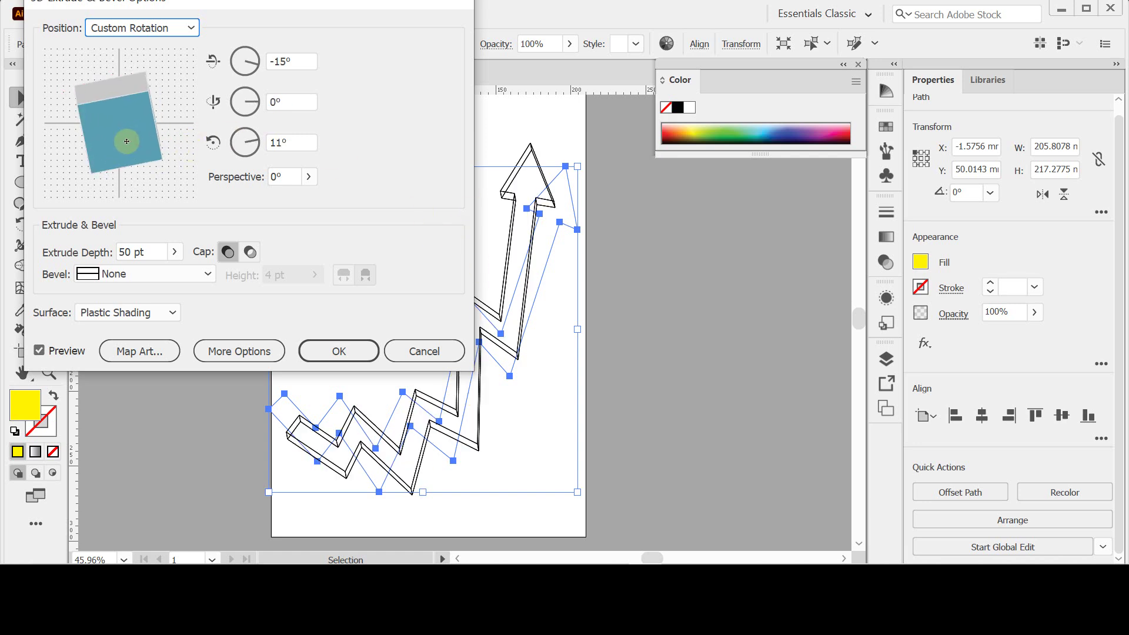
{"action": "left_click_drag", "start_coordinate": [137, 104], "coordinate": [144, 86]}
{"action": "left_click_drag", "start_coordinate": [97, 120], "coordinate": [136, 123]}
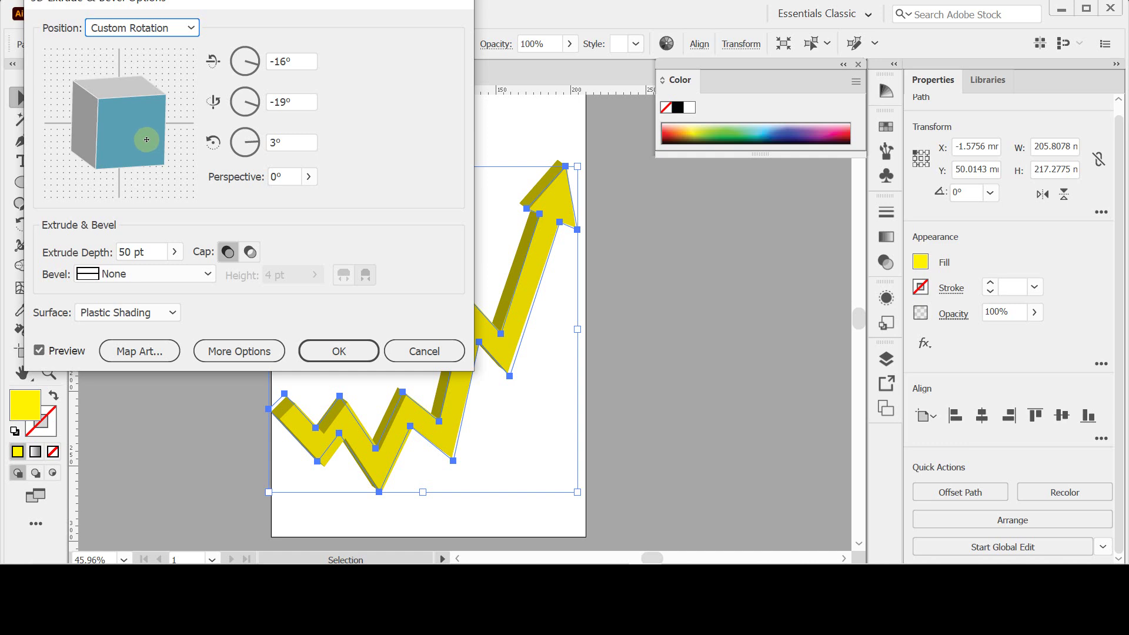
{"action": "left_click_drag", "start_coordinate": [146, 140], "coordinate": [145, 137]}
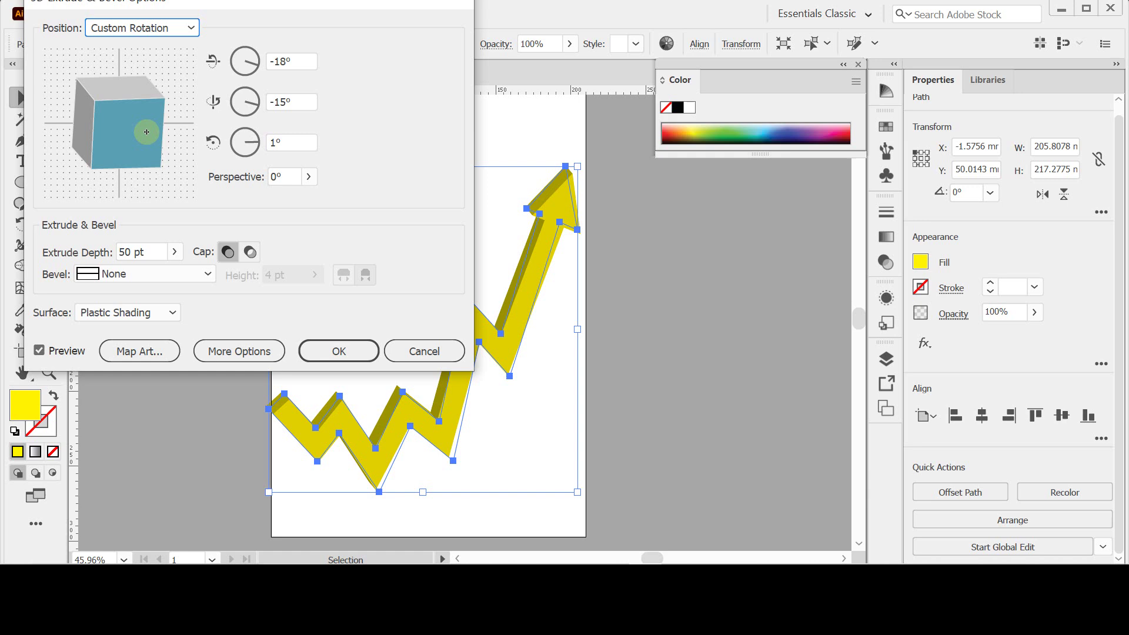
{"action": "left_click_drag", "start_coordinate": [147, 131], "coordinate": [151, 132]}
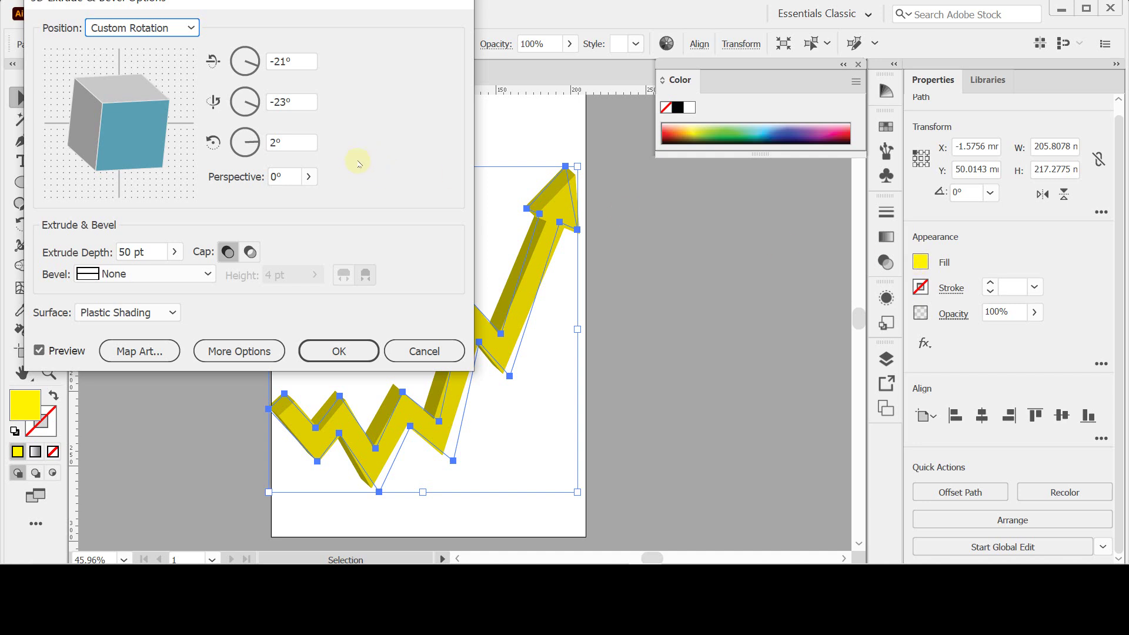
Set the extrusion's rotation to -18° around the X axis, -26° around Y and 8° around Z.
{"action": "left_click", "coordinate": [238, 63]}
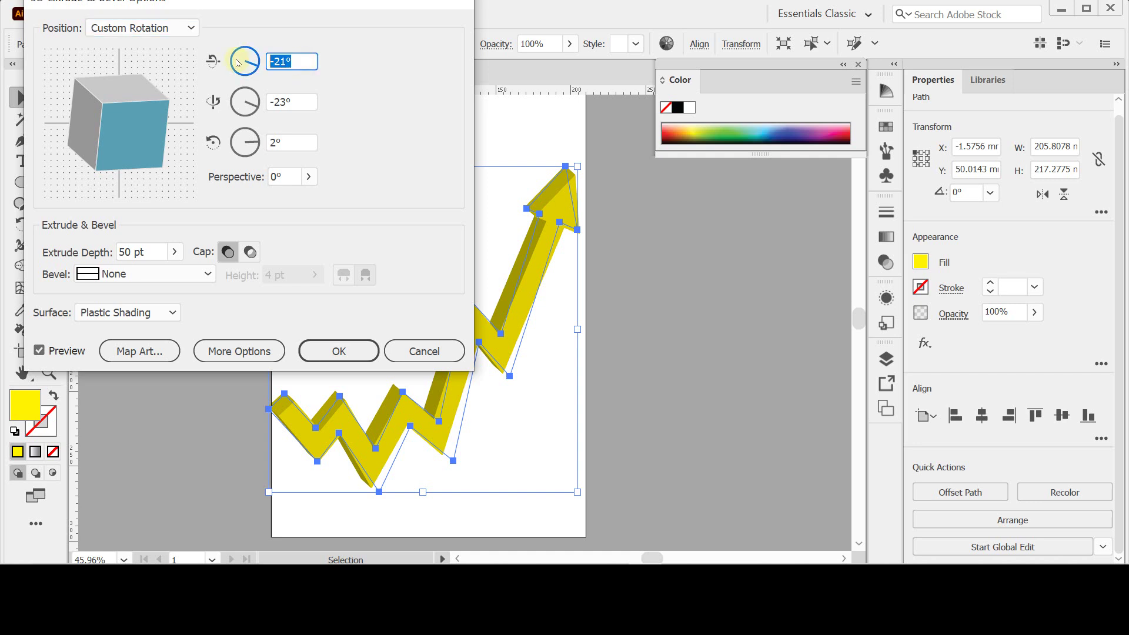
{"action": "type", "text": "-"}
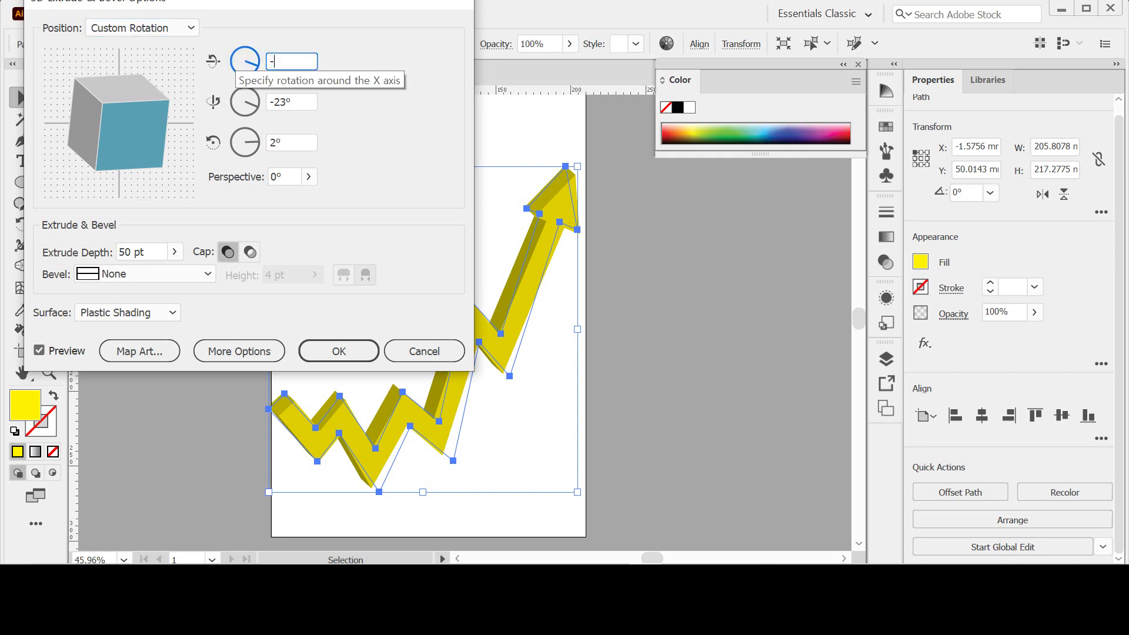
{"action": "type", "text": "18"}
{"action": "key", "text": "Tab"}
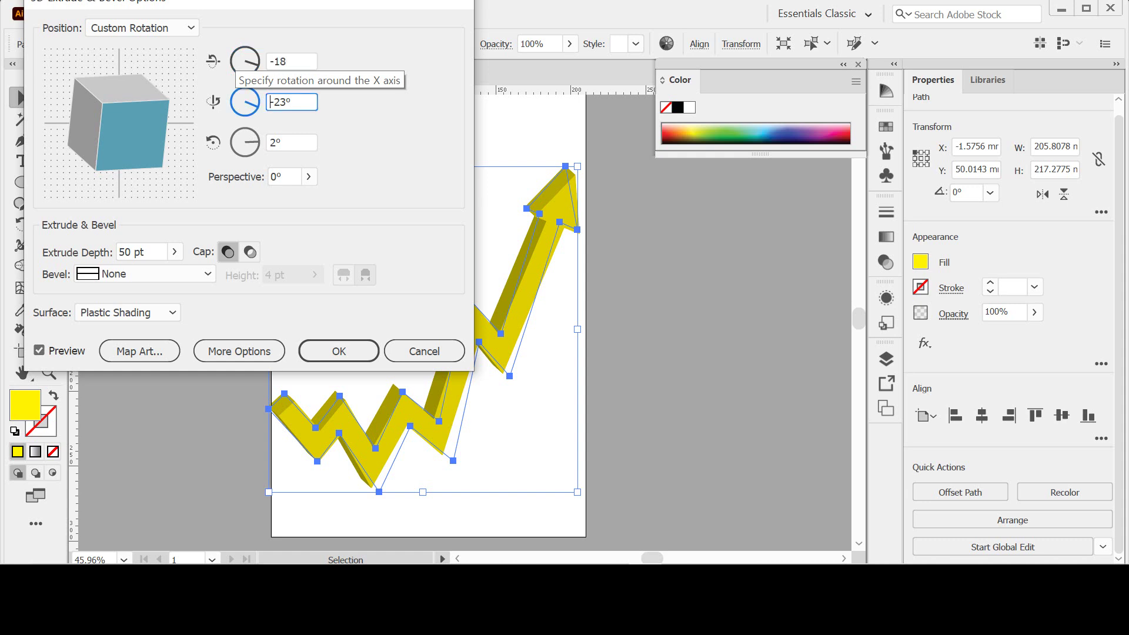
{"action": "type", "text": "-26"}
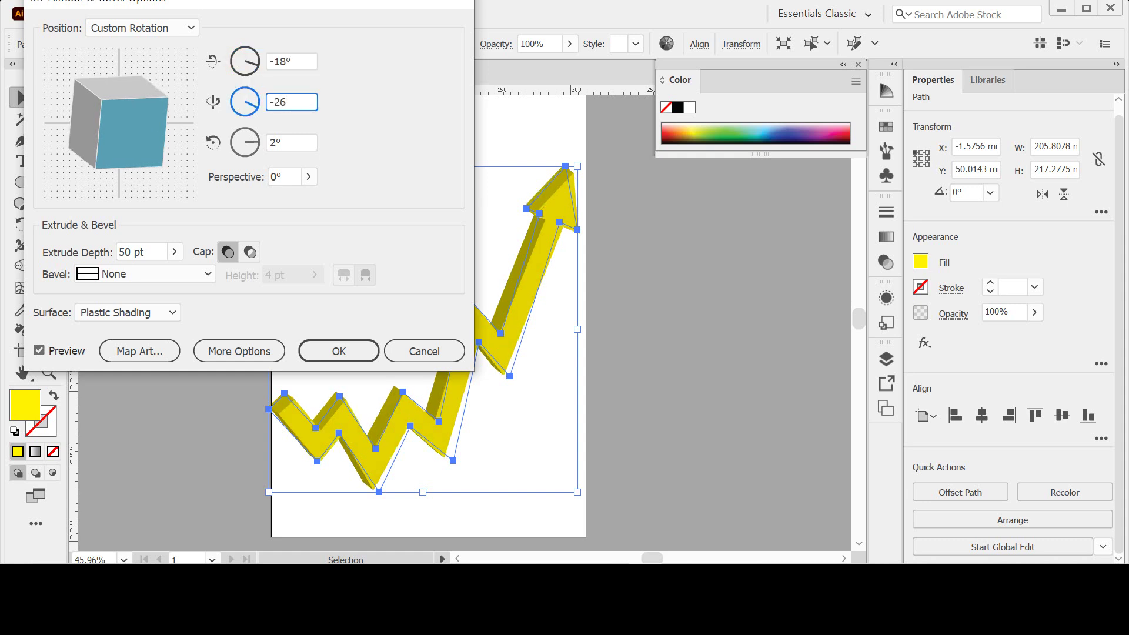
{"action": "key", "text": "Tab"}
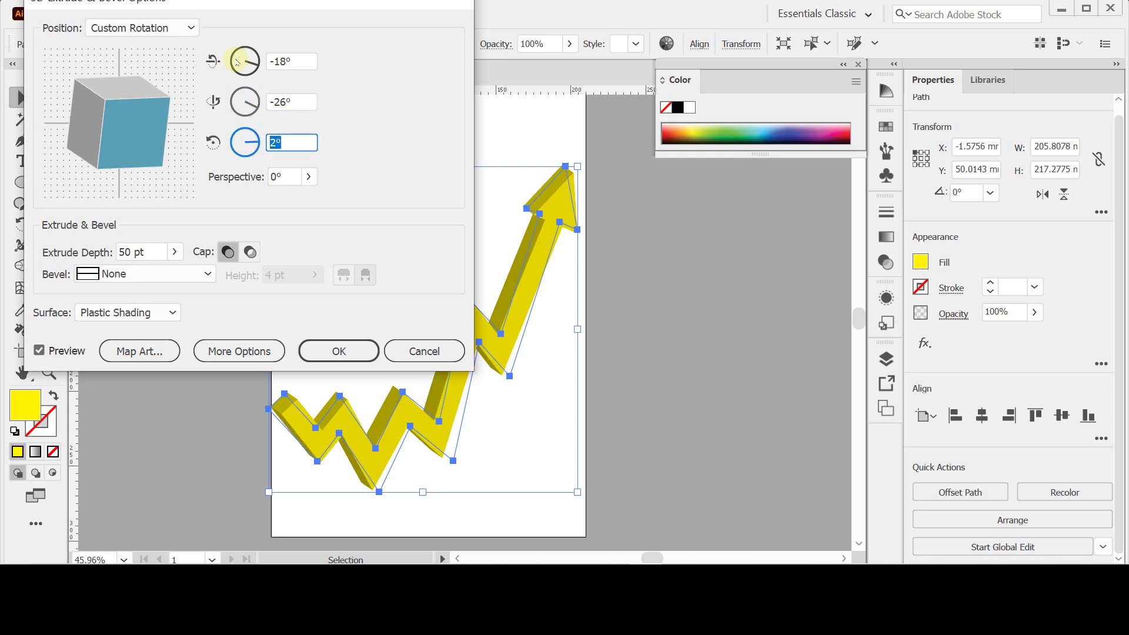
{"action": "type", "text": "8"}
{"action": "key", "text": "Tab"}
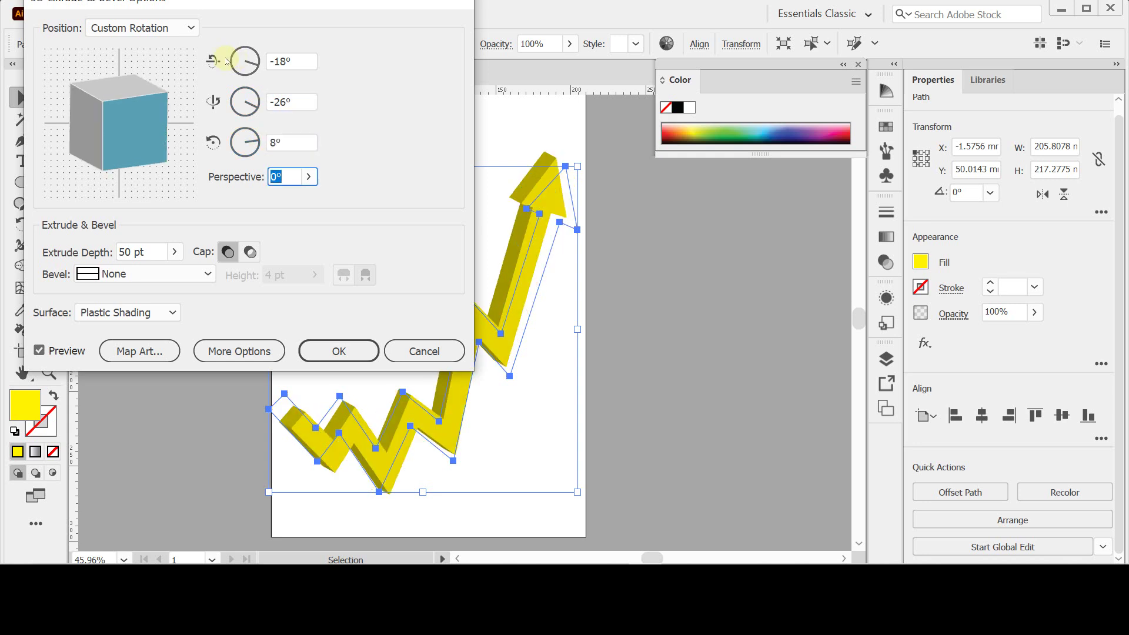
Apply the 3D Extrude & Bevel effect with 0° perspective and 50 pt extrude depth, and save the document.
{"action": "left_click", "coordinate": [309, 177]}
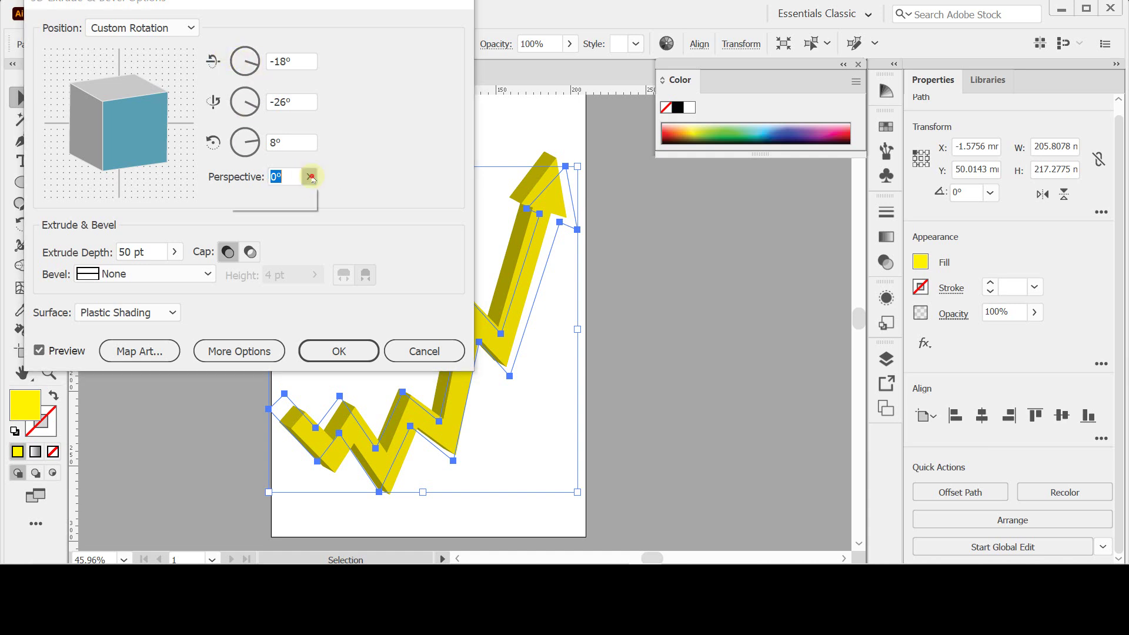
{"action": "mouse_move", "coordinate": [261, 200]}
{"action": "left_mouse_down"}
{"action": "mouse_move", "coordinate": [288, 200]}
{"action": "mouse_move", "coordinate": [238, 198]}
{"action": "left_mouse_up"}
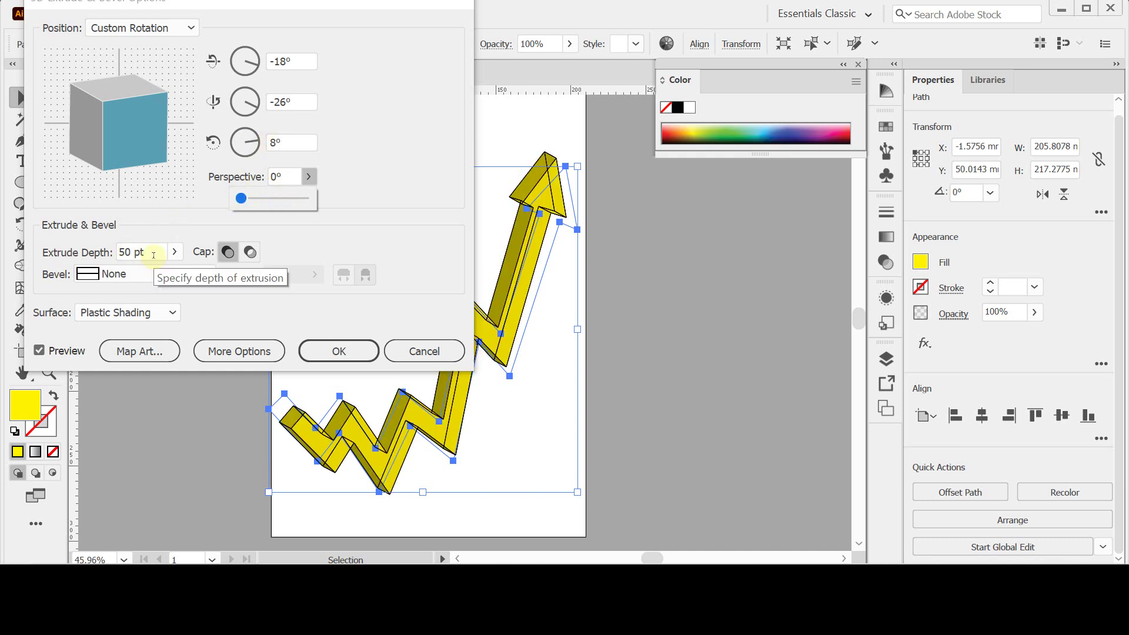
{"action": "left_click", "coordinate": [153, 255]}
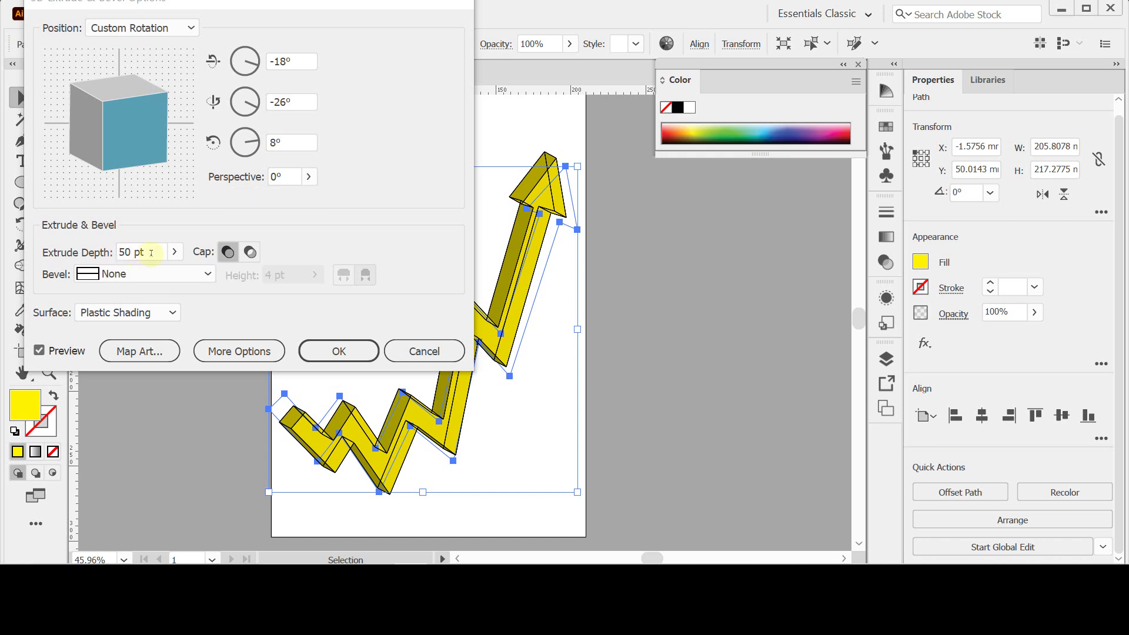
{"action": "left_click", "coordinate": [334, 347]}
{"action": "key", "text": "ctrl"}
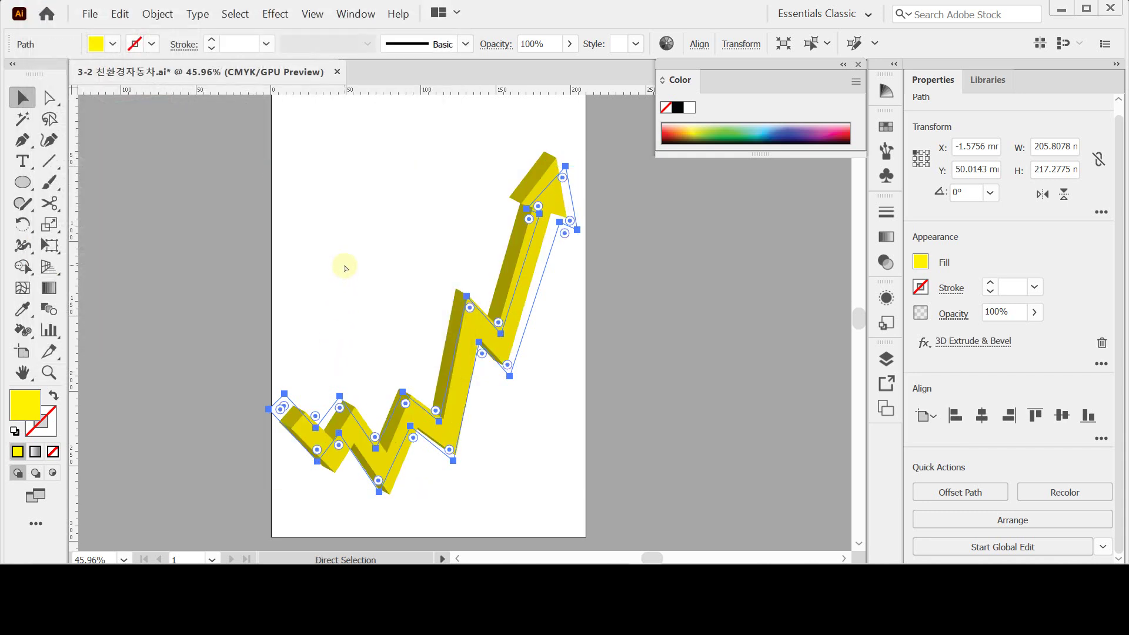
{"action": "key", "text": "ctrl+s"}
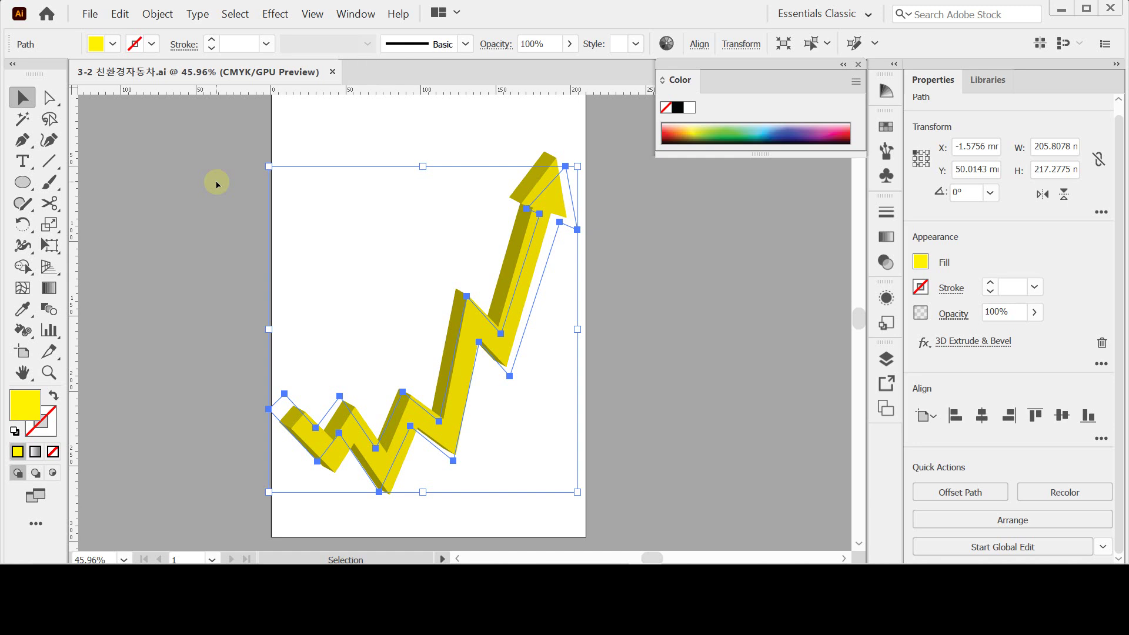
Inspect the arrow's original path in Outline view and review its 3D Extrude & Bevel options, keeping the settings and saving.
{"action": "key", "text": "ctrl+y"}
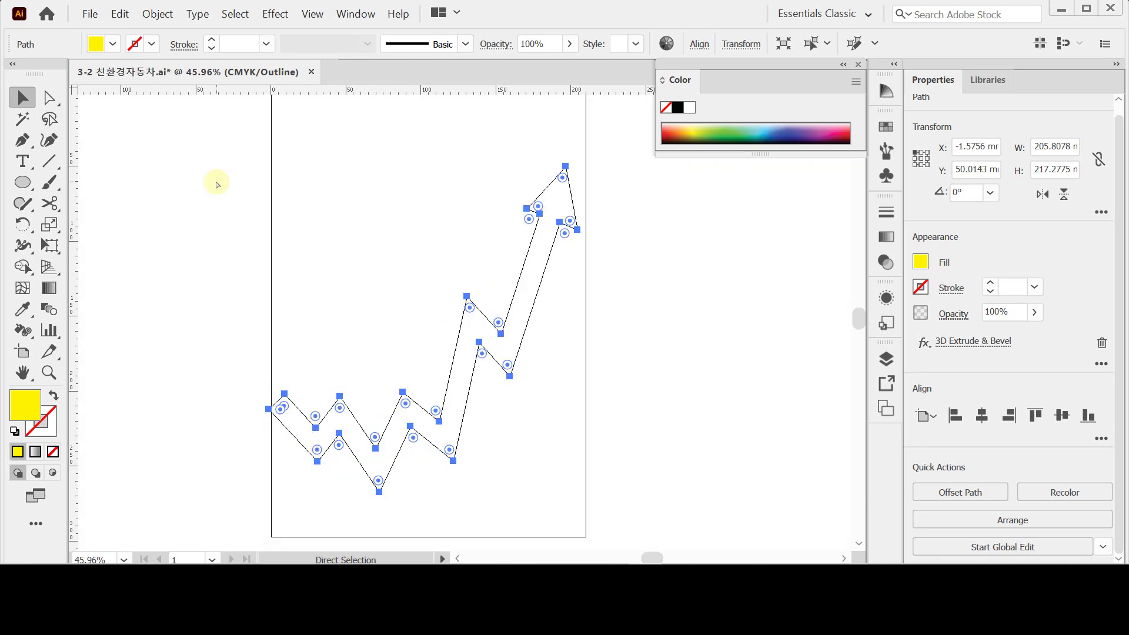
{"action": "key", "text": "ctrl+y"}
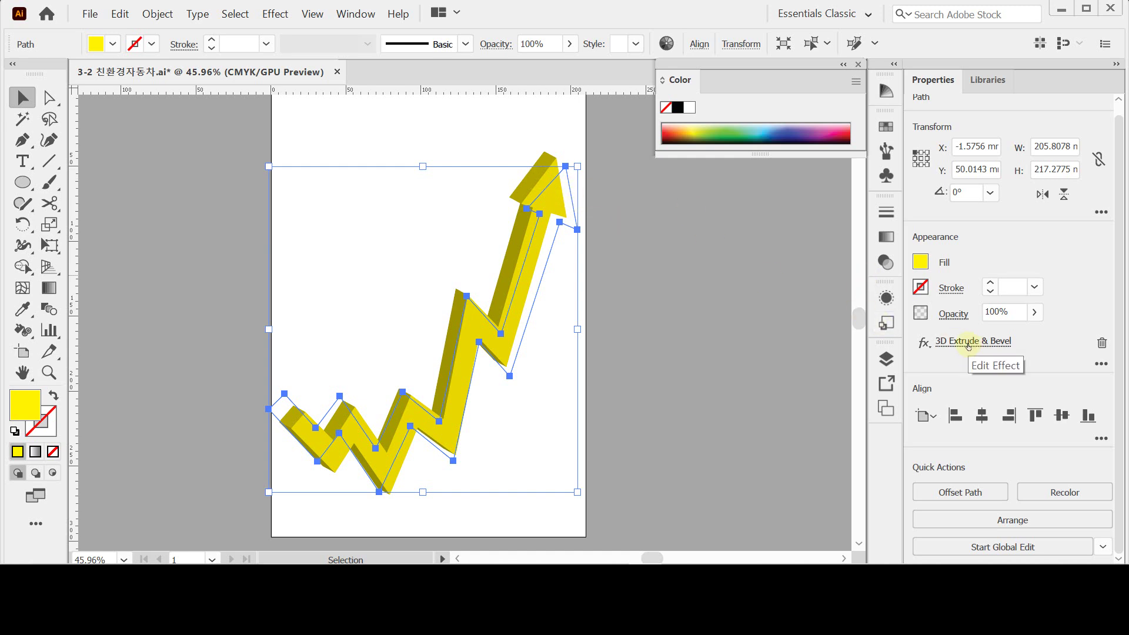
{"action": "left_click", "coordinate": [947, 346]}
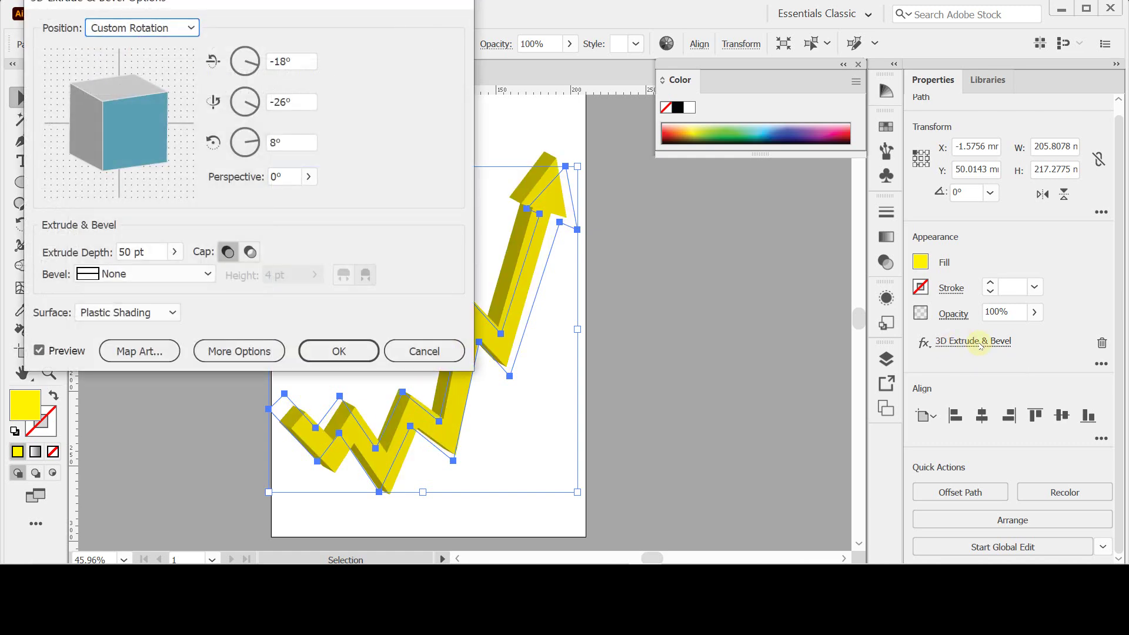
{"action": "left_click", "coordinate": [146, 113]}
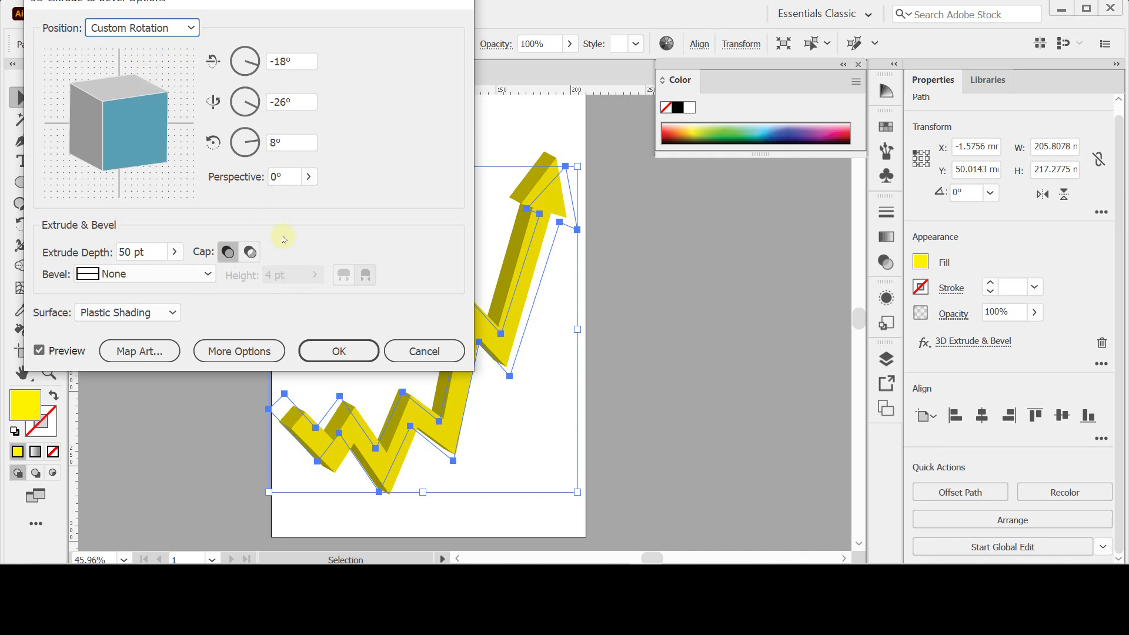
{"action": "key", "text": "Return"}
{"action": "key", "text": "ctrl"}
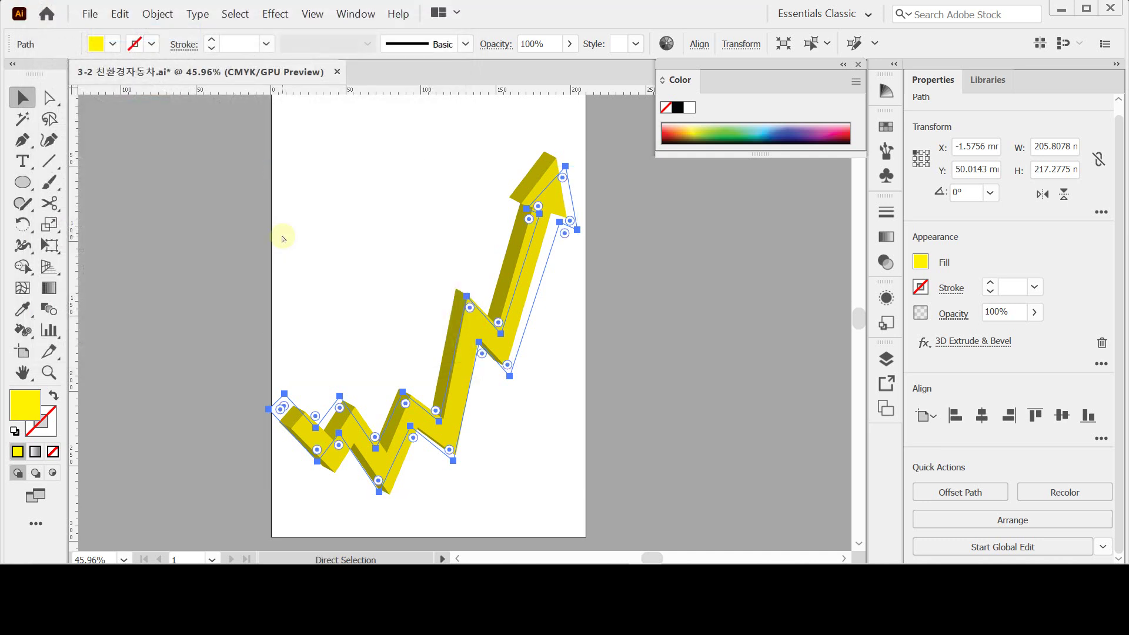
{"action": "key", "text": "ctrl+s"}
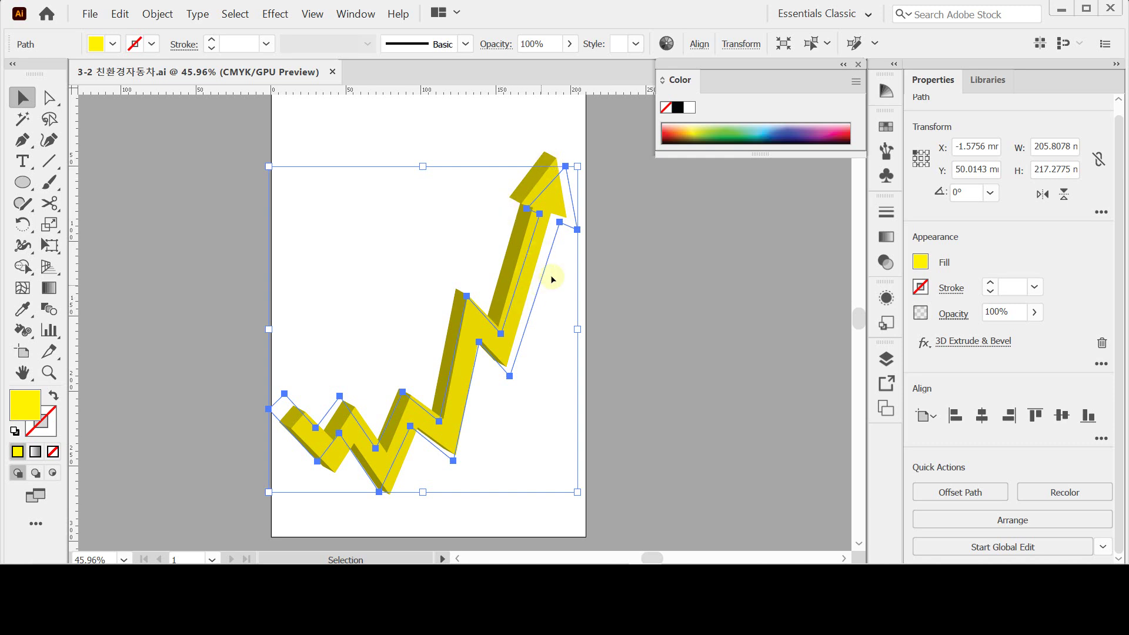
Expand the 3D arrow's appearance and isolate its nested group to select the zigzag's front face.
{"action": "left_click", "coordinate": [154, 13]}
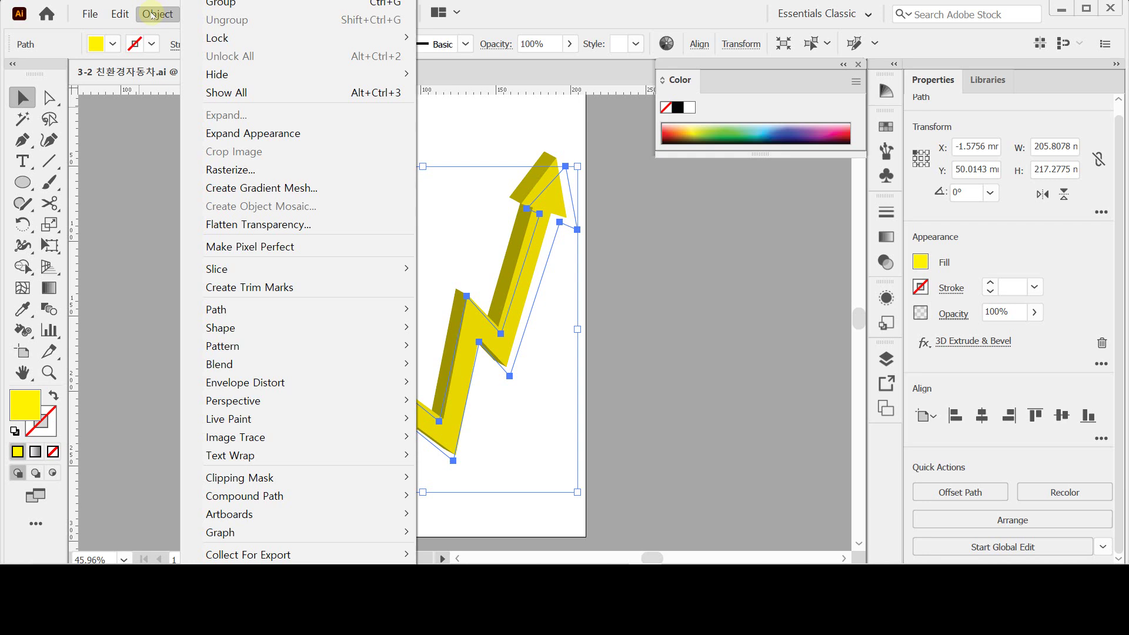
{"action": "left_click", "coordinate": [277, 138]}
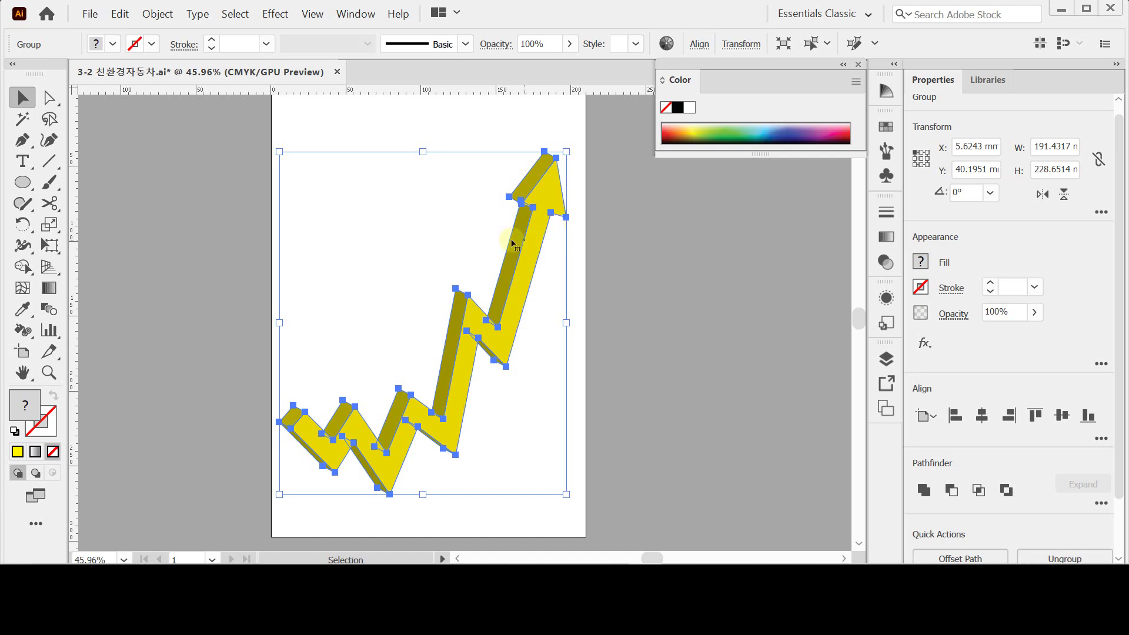
{"action": "double_click", "coordinate": [533, 265]}
{"action": "left_click", "coordinate": [533, 264]}
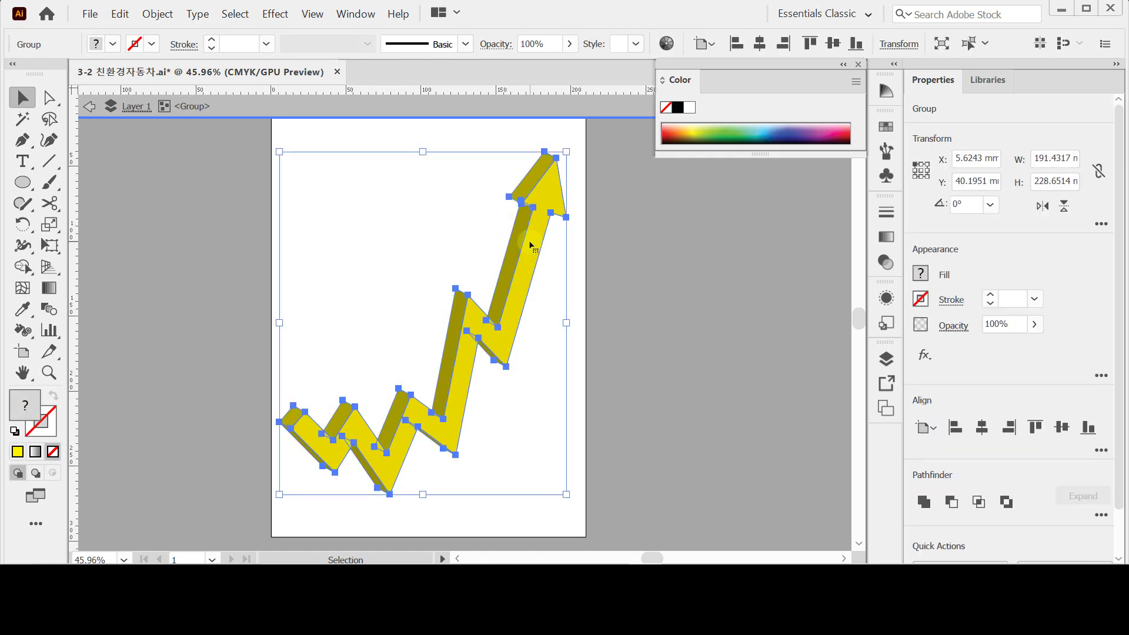
{"action": "double_click", "coordinate": [536, 249]}
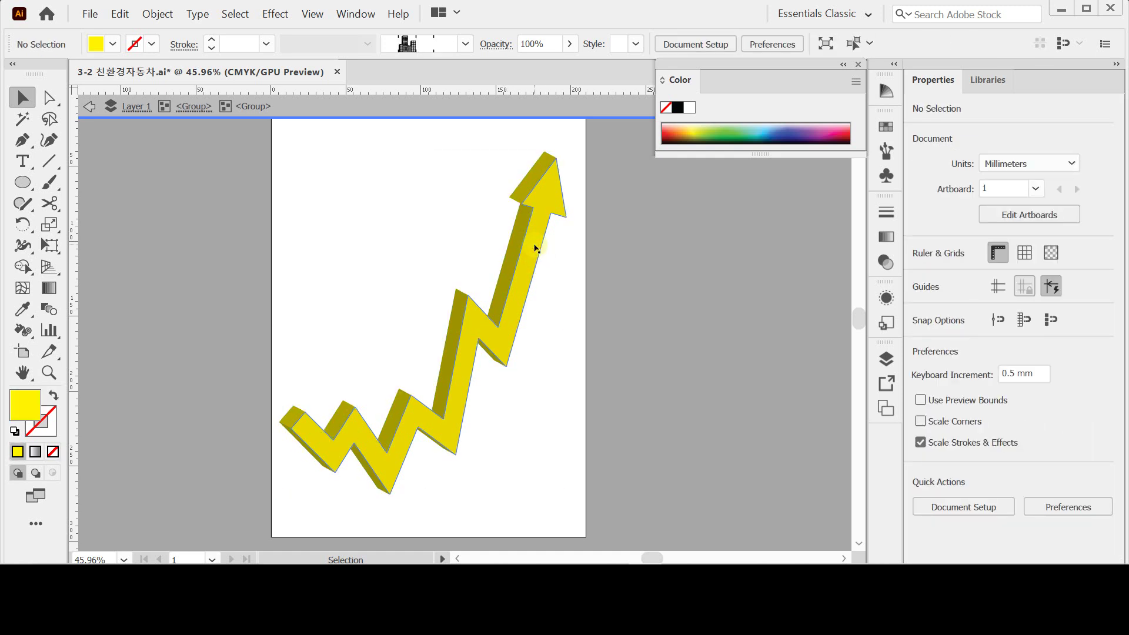
{"action": "left_click", "coordinate": [536, 249]}
{"action": "left_click", "coordinate": [534, 183]}
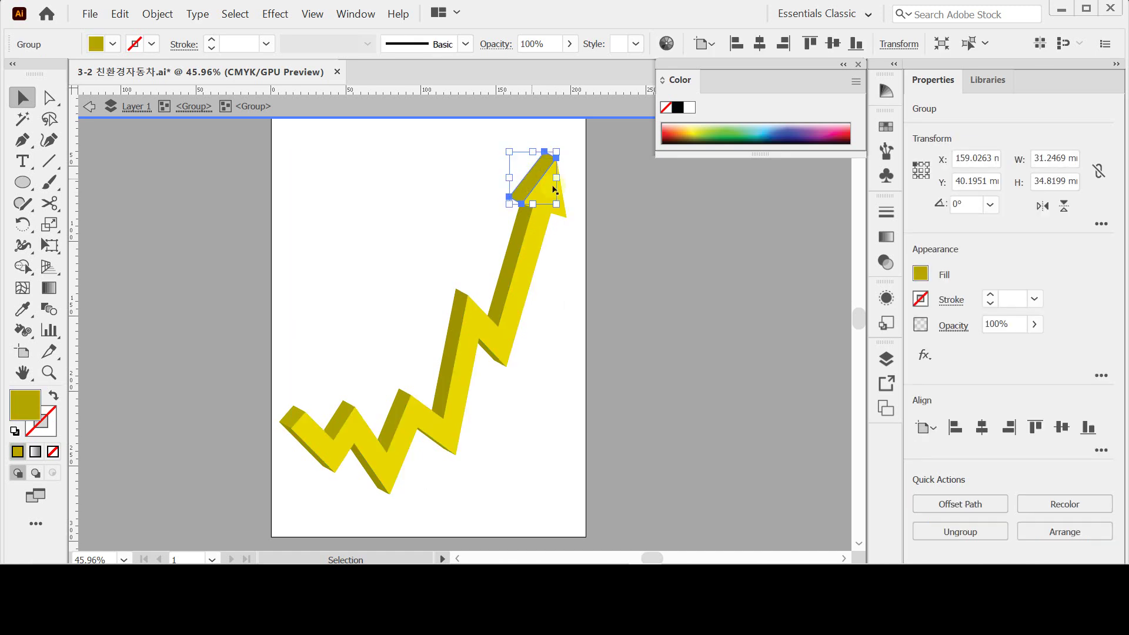
{"action": "left_click", "coordinate": [531, 247]}
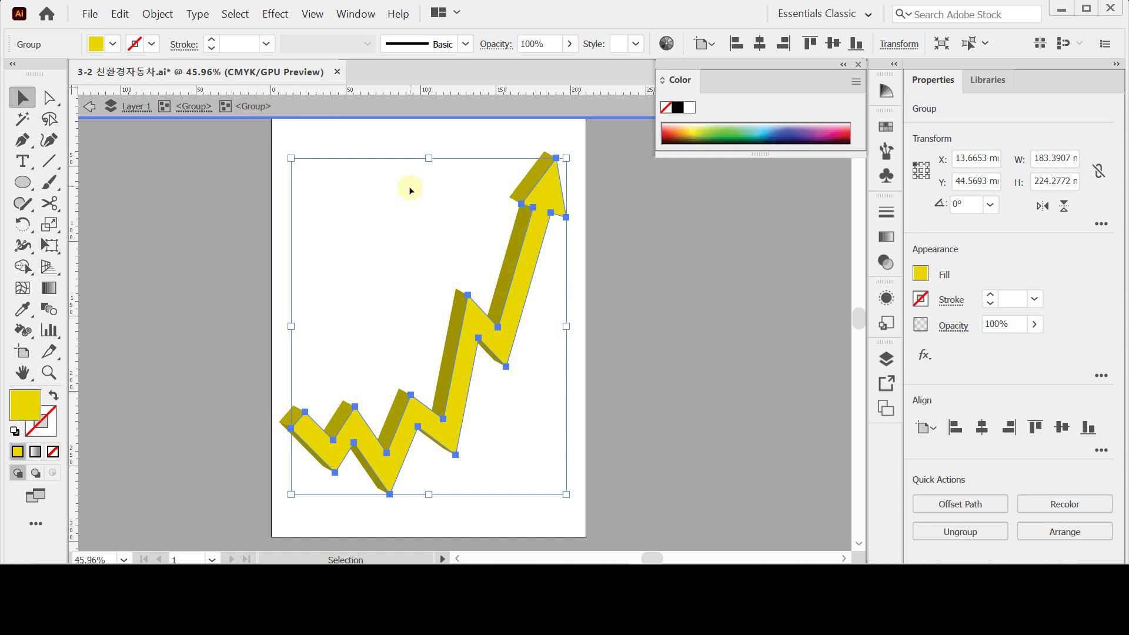
Fill the zigzag arrow's front face with C 0, M 30, Y 80, K 0.
{"action": "double_click", "coordinate": [681, 82]}
{"action": "left_click", "coordinate": [681, 83]}
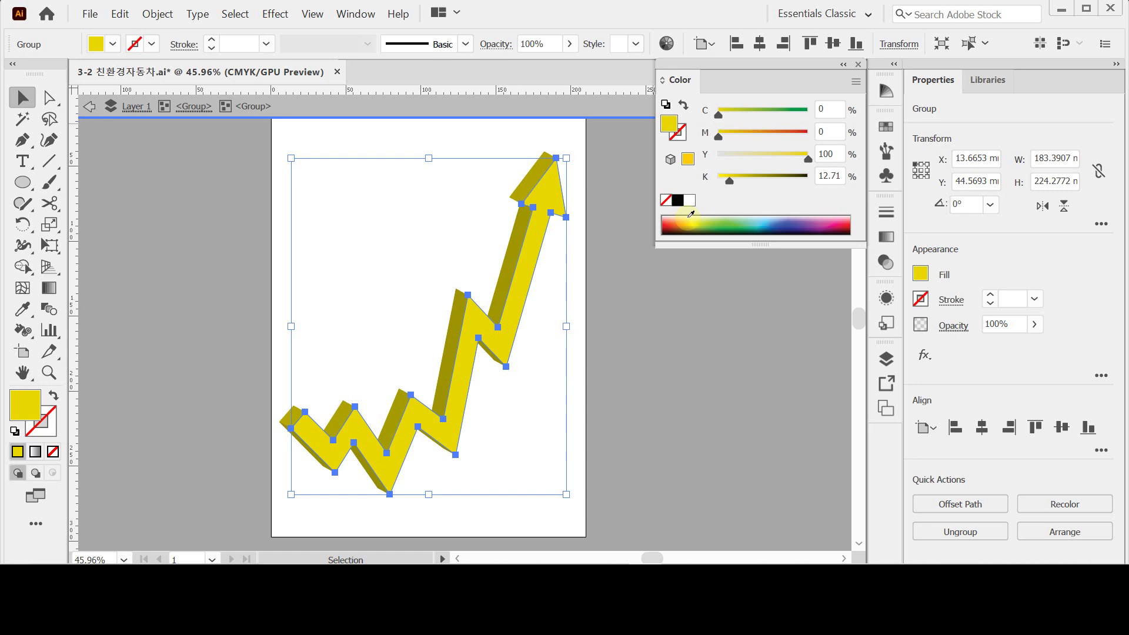
{"action": "left_click", "coordinate": [692, 204]}
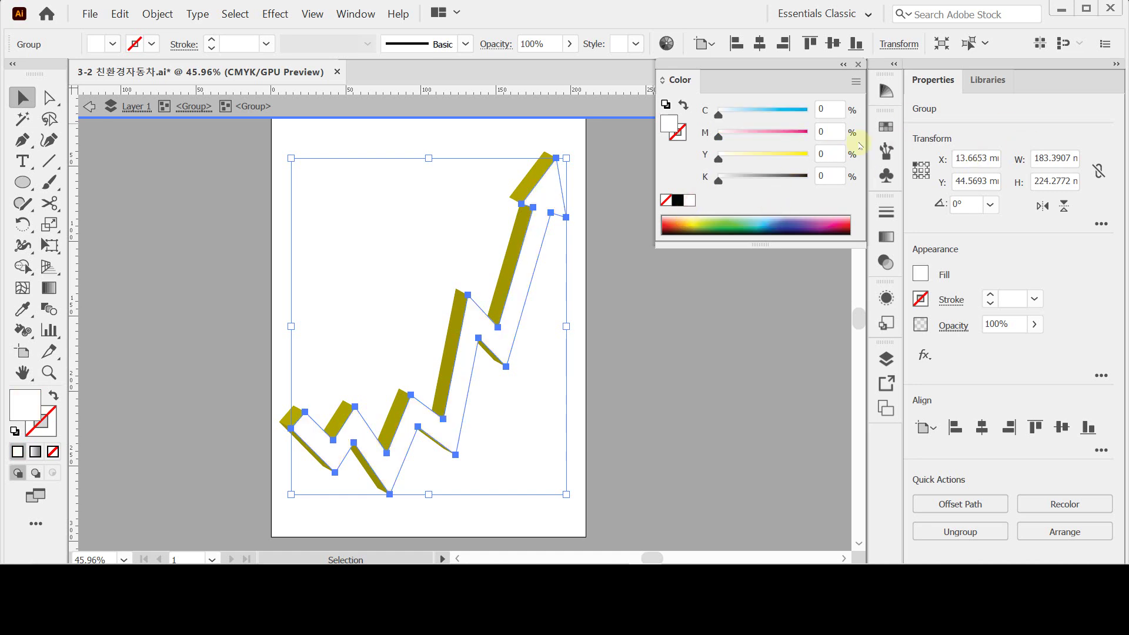
{"action": "left_click", "coordinate": [829, 110]}
{"action": "key", "text": "Tab"}
{"action": "type", "text": "30"}
{"action": "key", "text": "Tab"}
{"action": "key", "text": "Tab"}
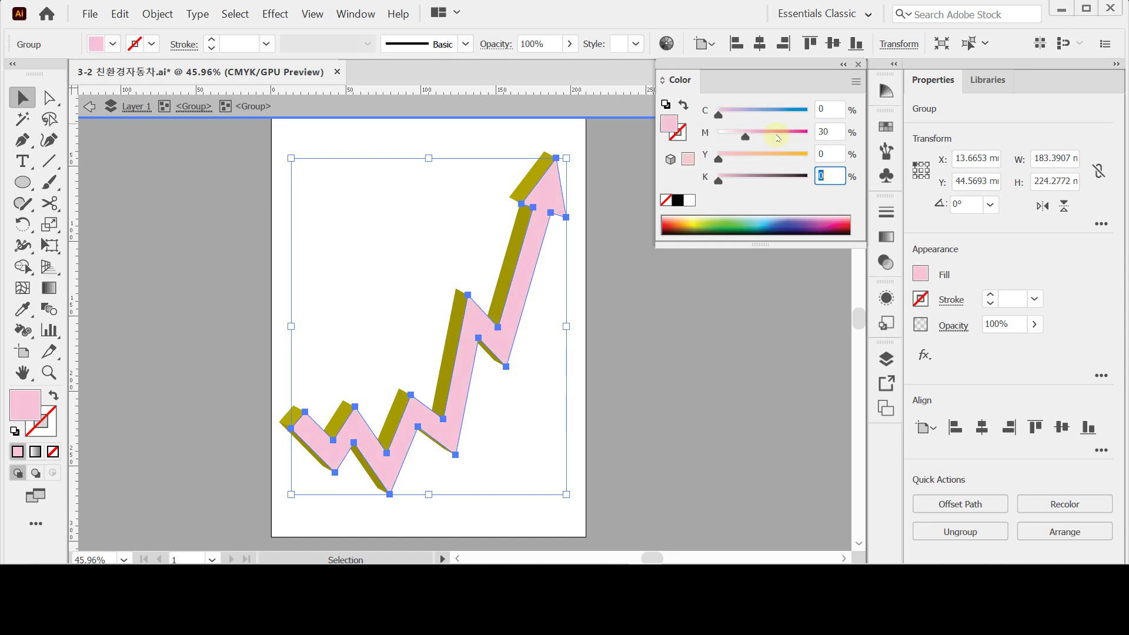
{"action": "key", "text": "shift+Tab"}
{"action": "type", "text": "80"}
{"action": "key", "text": "Return"}
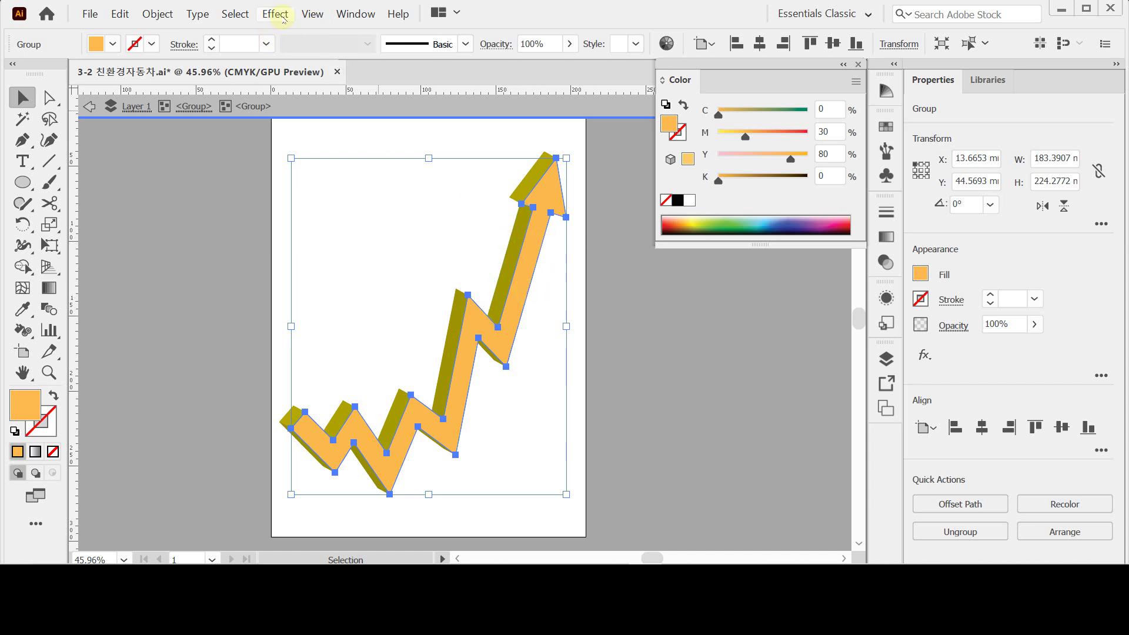
Invert the selection to the arrow's extruded side faces and fill them with a linear gradient.
{"action": "left_click", "coordinate": [235, 14]}
{"action": "left_click", "coordinate": [258, 107]}
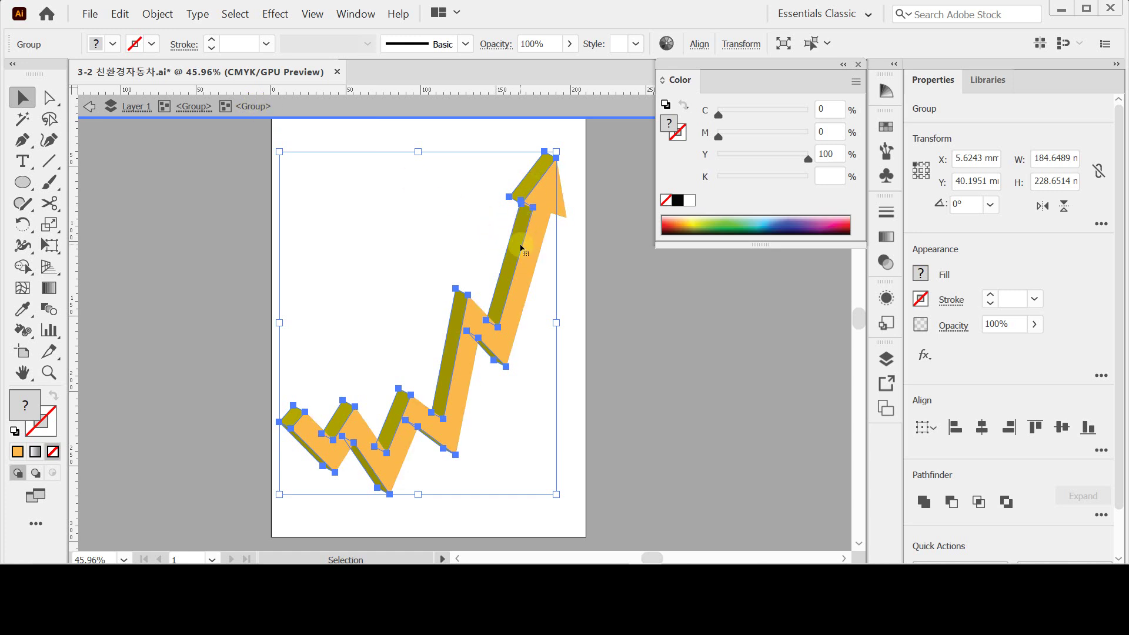
{"action": "left_click", "coordinate": [889, 236]}
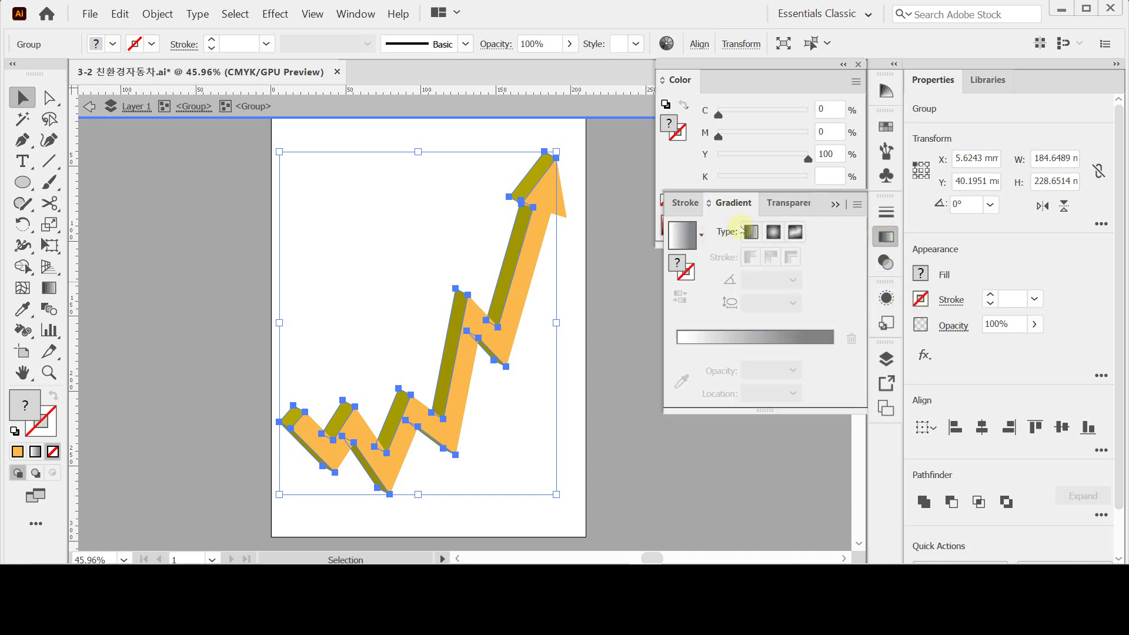
{"action": "left_click", "coordinate": [752, 231]}
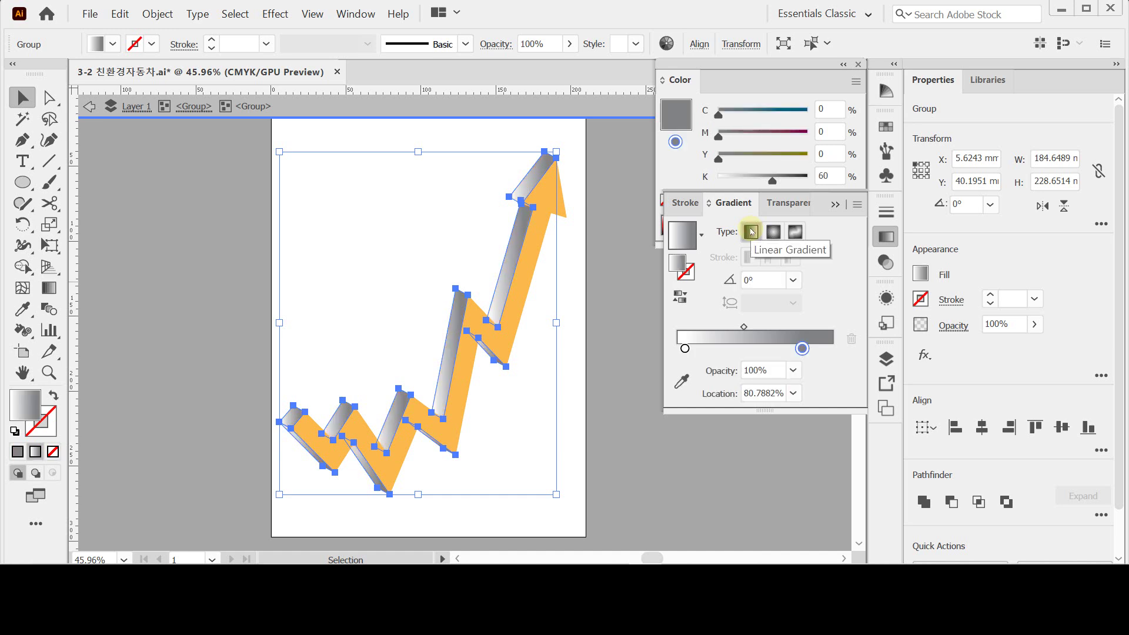
Set the side faces' starting gradient stop to C 0, M 30, Y 80, K 0.
{"action": "double_click", "coordinate": [685, 348]}
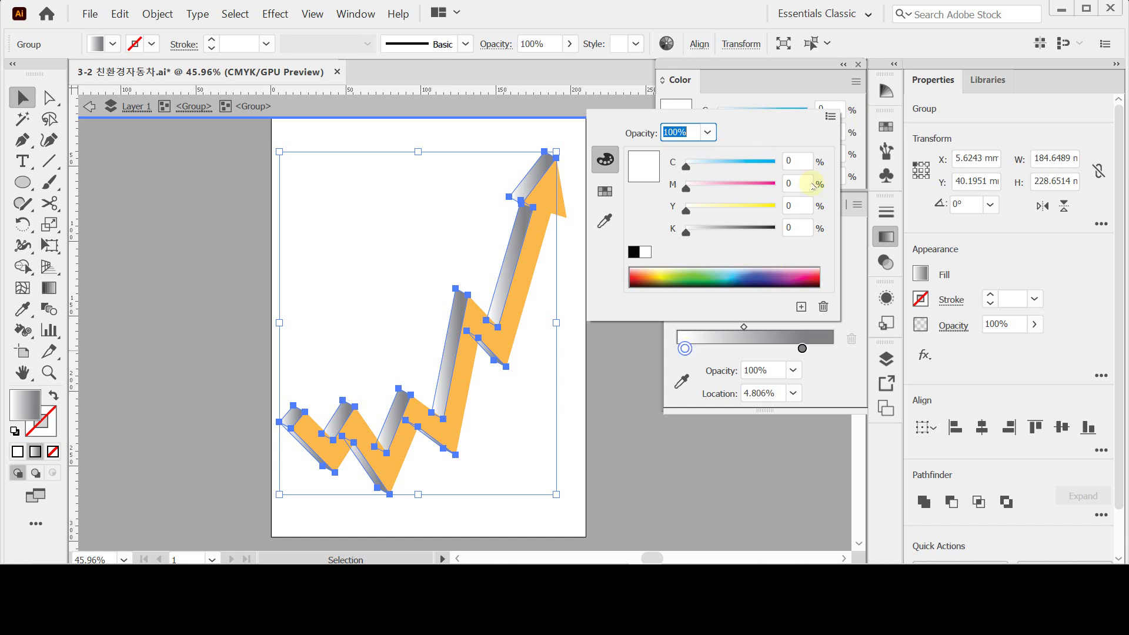
{"action": "left_click", "coordinate": [831, 118]}
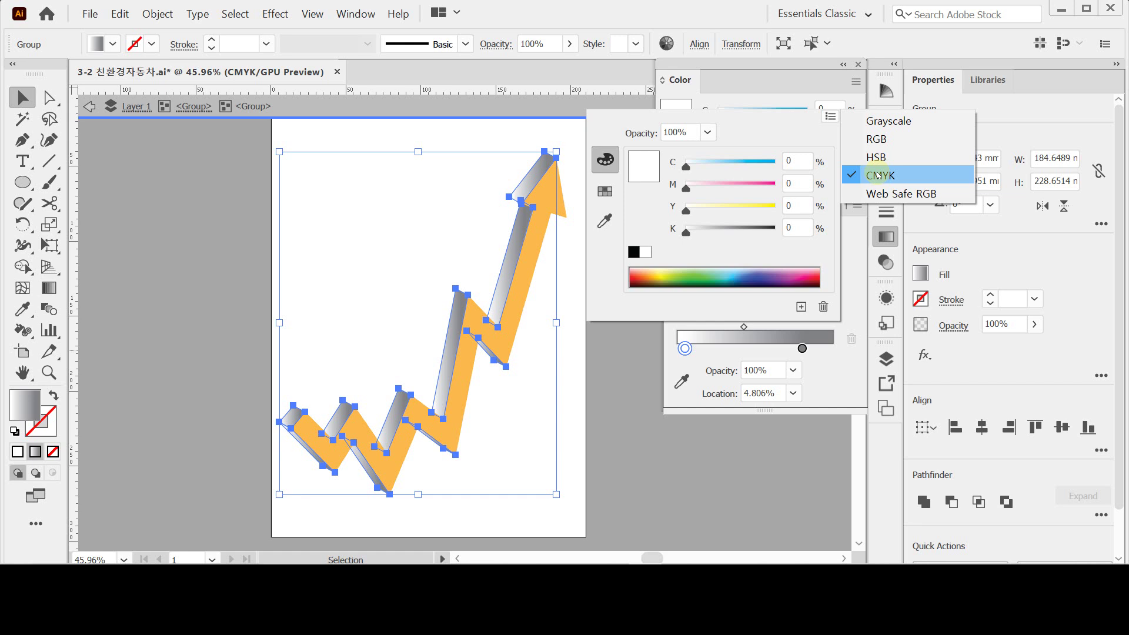
{"action": "left_click", "coordinate": [812, 142]}
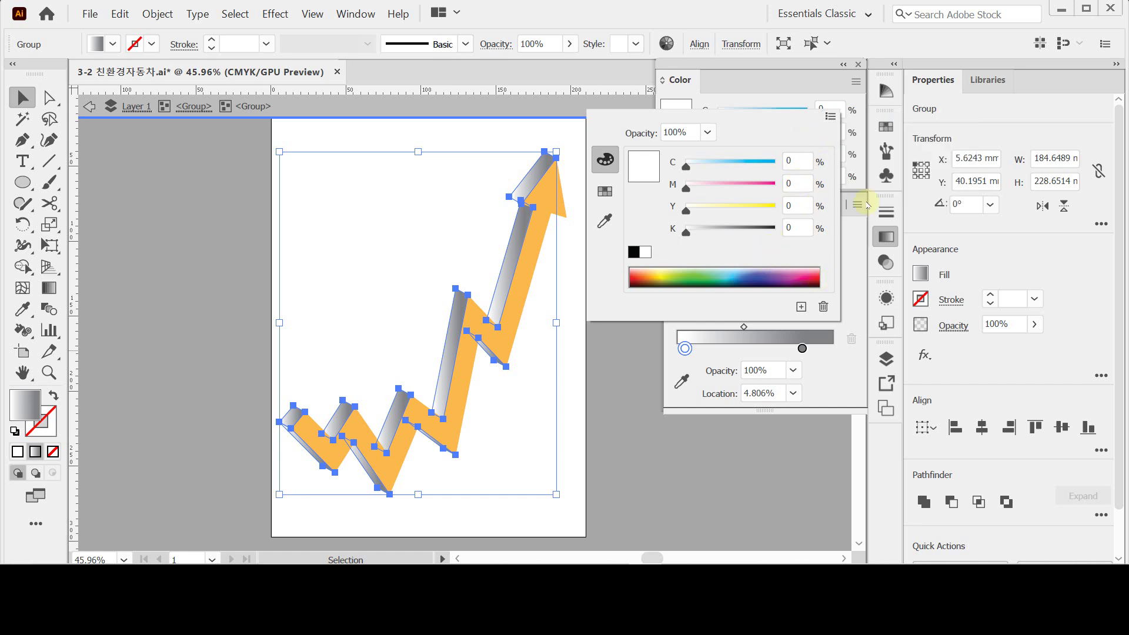
{"action": "left_click", "coordinate": [798, 183]}
{"action": "type", "text": "30"}
{"action": "key", "text": "Tab"}
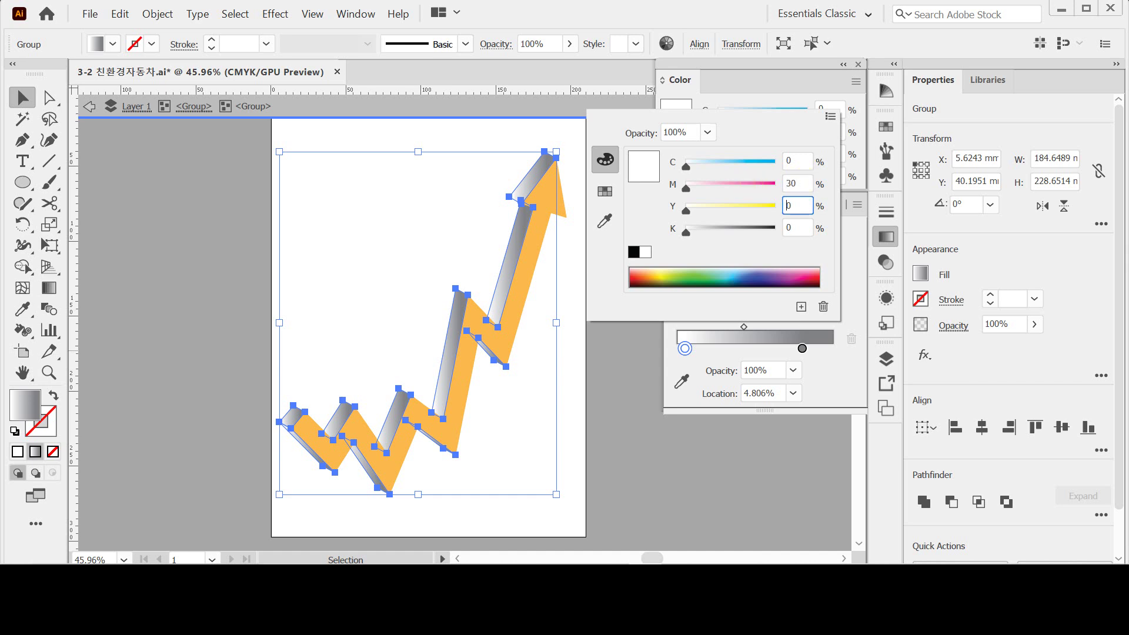
{"action": "type", "text": "80"}
{"action": "key", "text": "Return"}
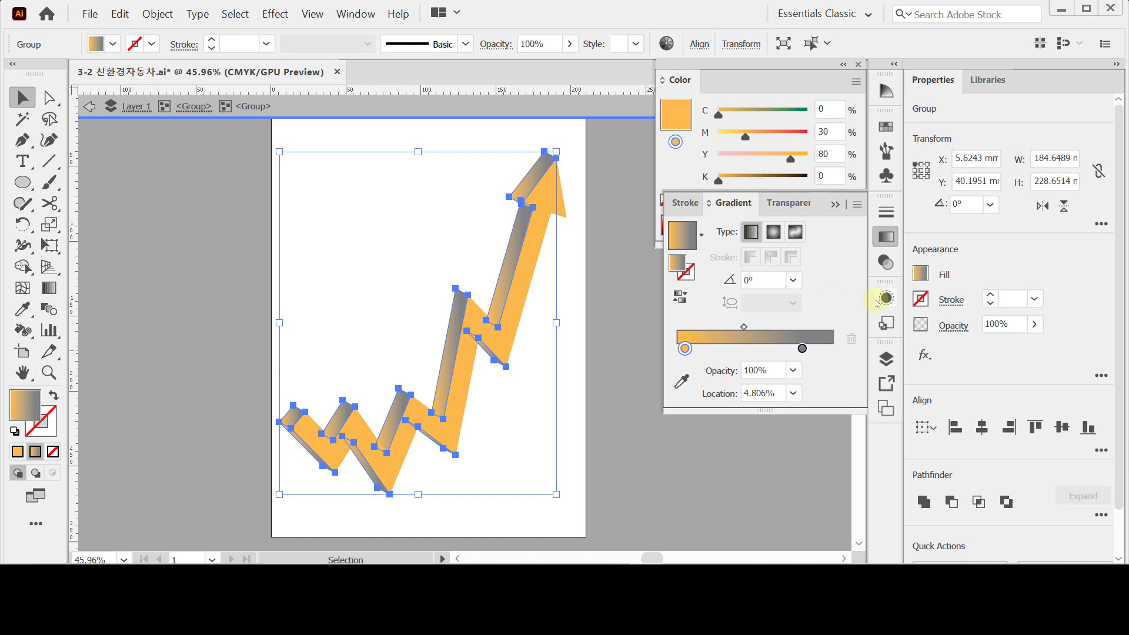
Set the side faces' ending gradient stop to C 0, M 80, Y 80, K 50.
{"action": "double_click", "coordinate": [804, 349]}
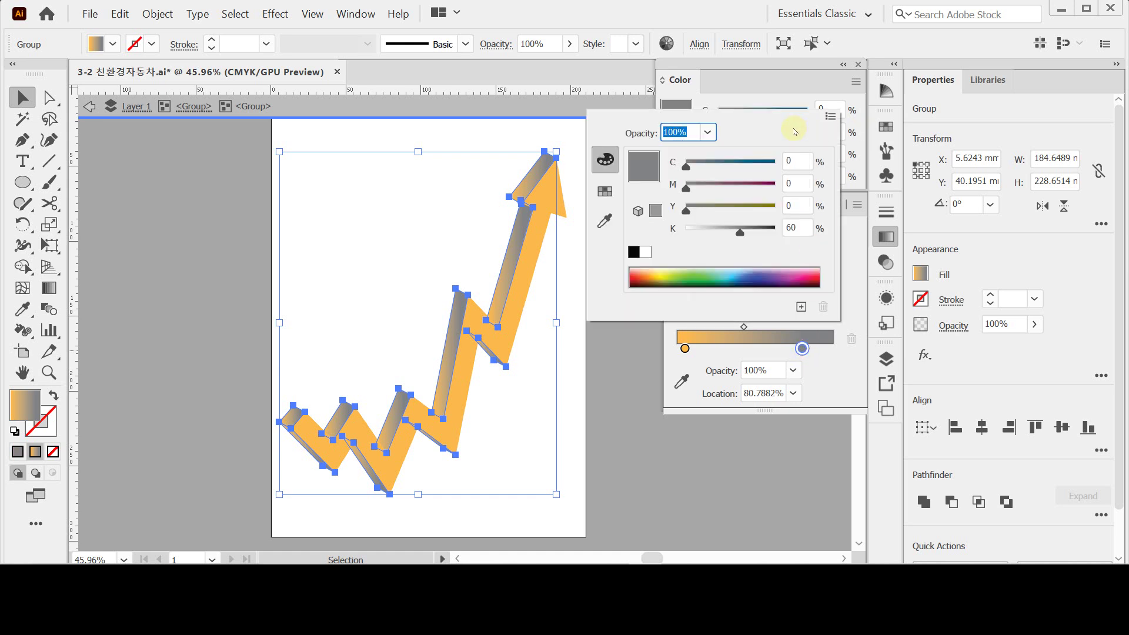
{"action": "left_click", "coordinate": [806, 183]}
{"action": "type", "text": "80"}
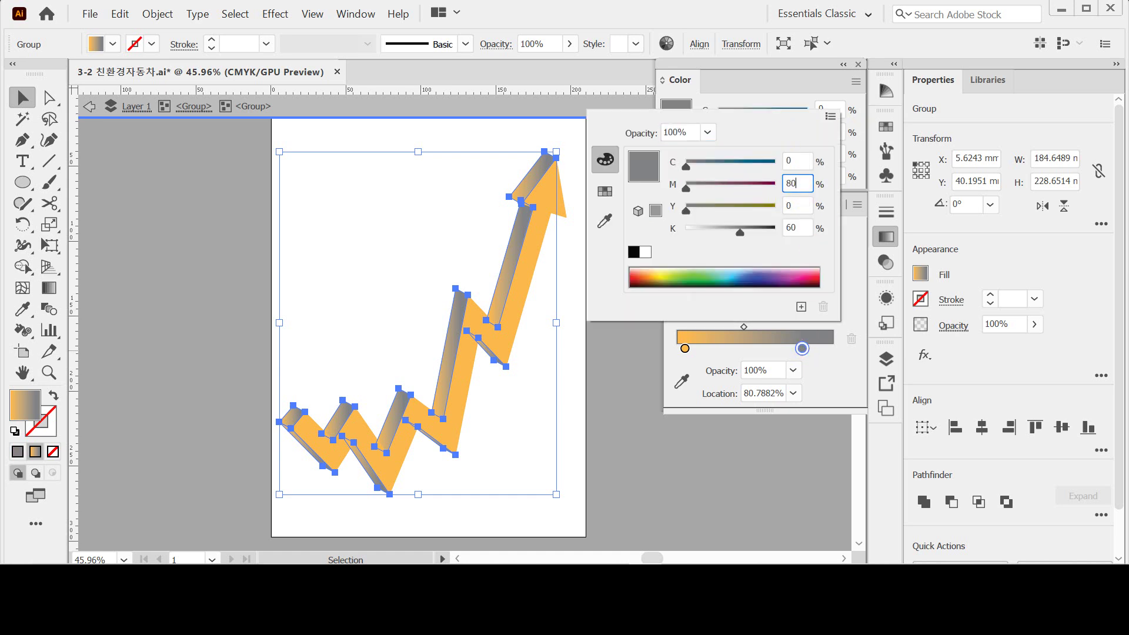
{"action": "key", "text": "Tab"}
{"action": "type", "text": "80"}
{"action": "key", "text": "Tab"}
{"action": "key", "text": "Return"}
{"action": "key", "text": "shift+Down"}
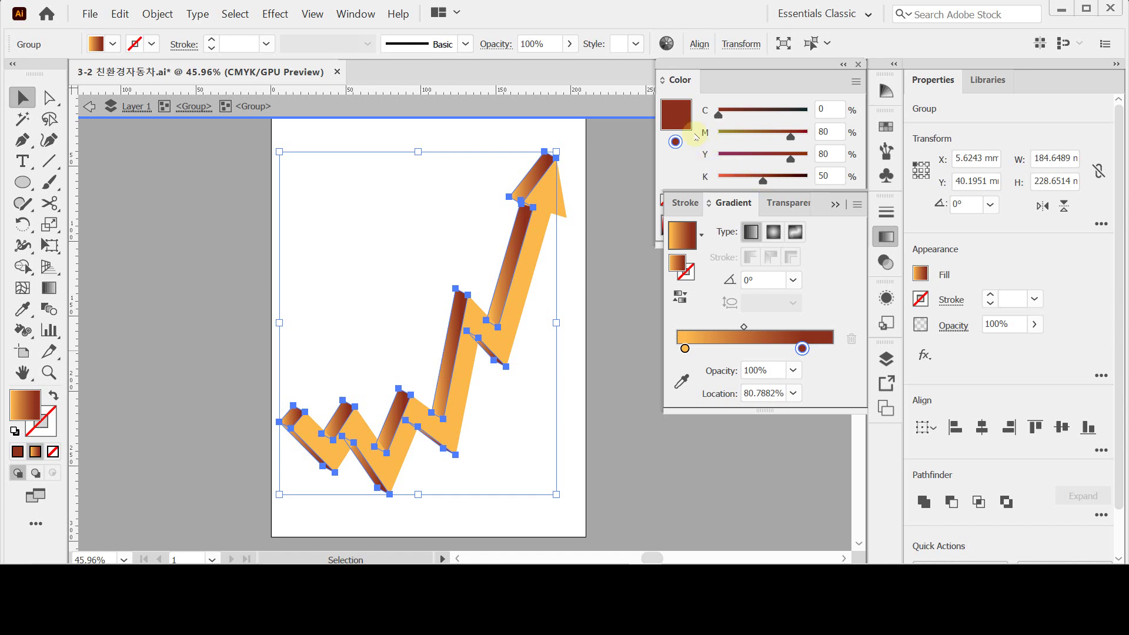
Set the side faces' gradient angle to -3°, then exit isolation mode and deselect the arrow.
{"action": "left_click", "coordinate": [762, 280]}
{"action": "type", "text": "-3"}
{"action": "key", "text": "Return"}
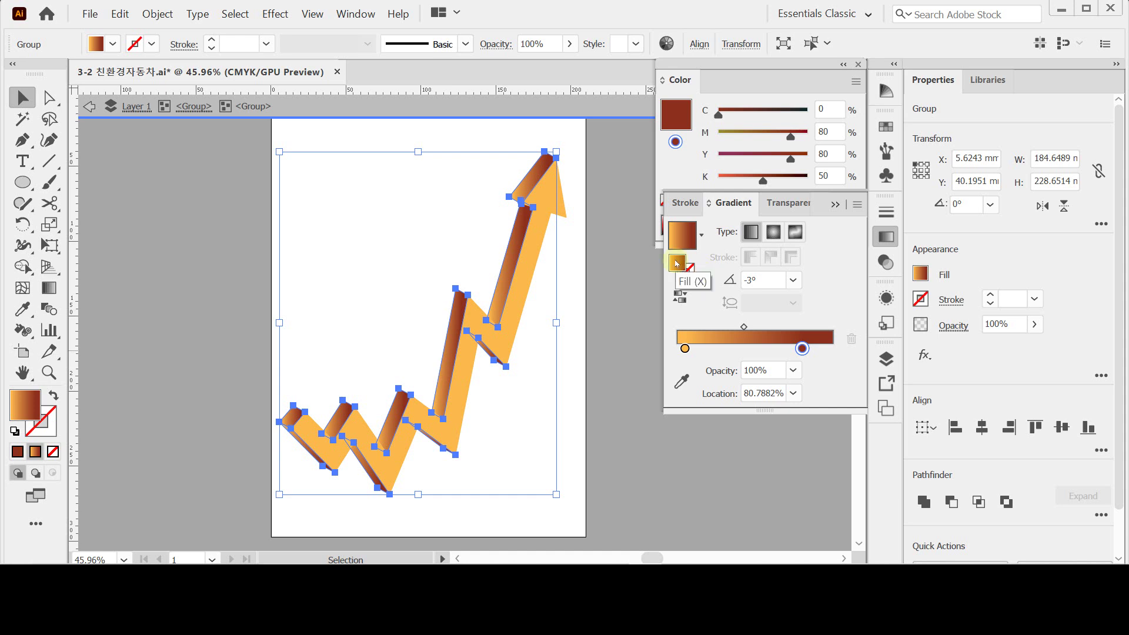
{"action": "key", "text": "Escape"}
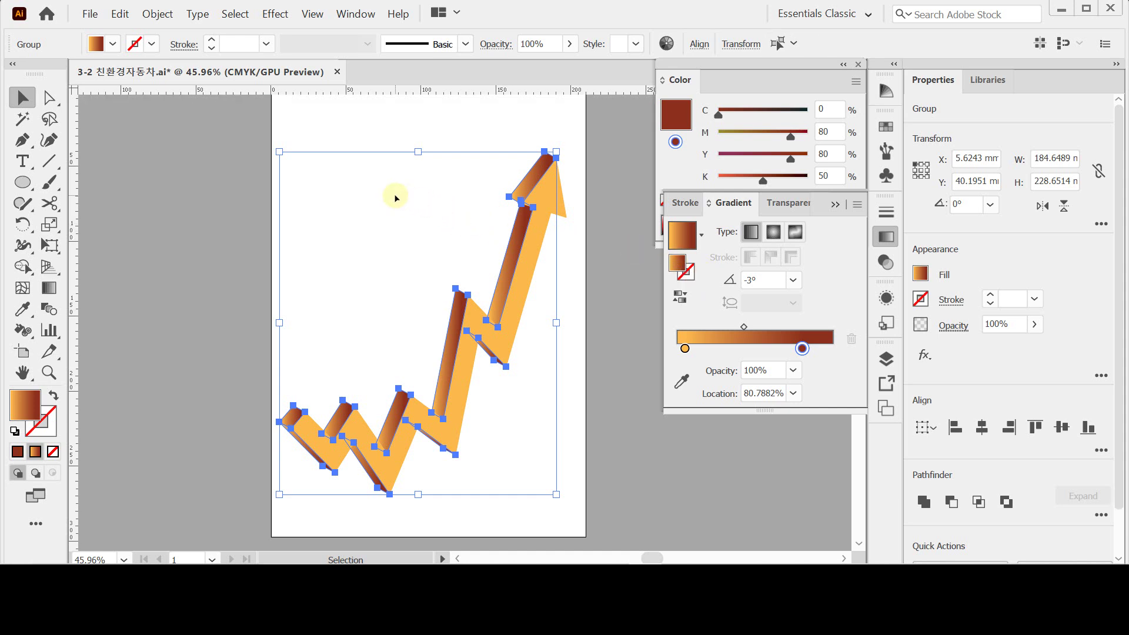
{"action": "left_click", "coordinate": [399, 237]}
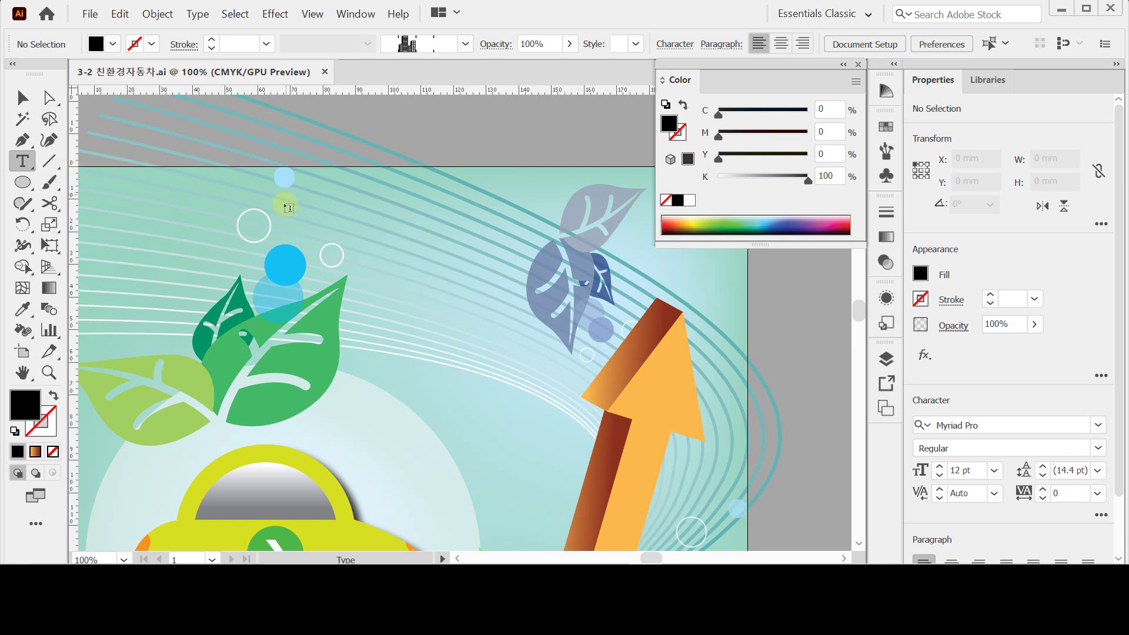
Start a new point text above the leaves on the poster and show its character settings.
{"action": "left_click", "coordinate": [138, 279]}
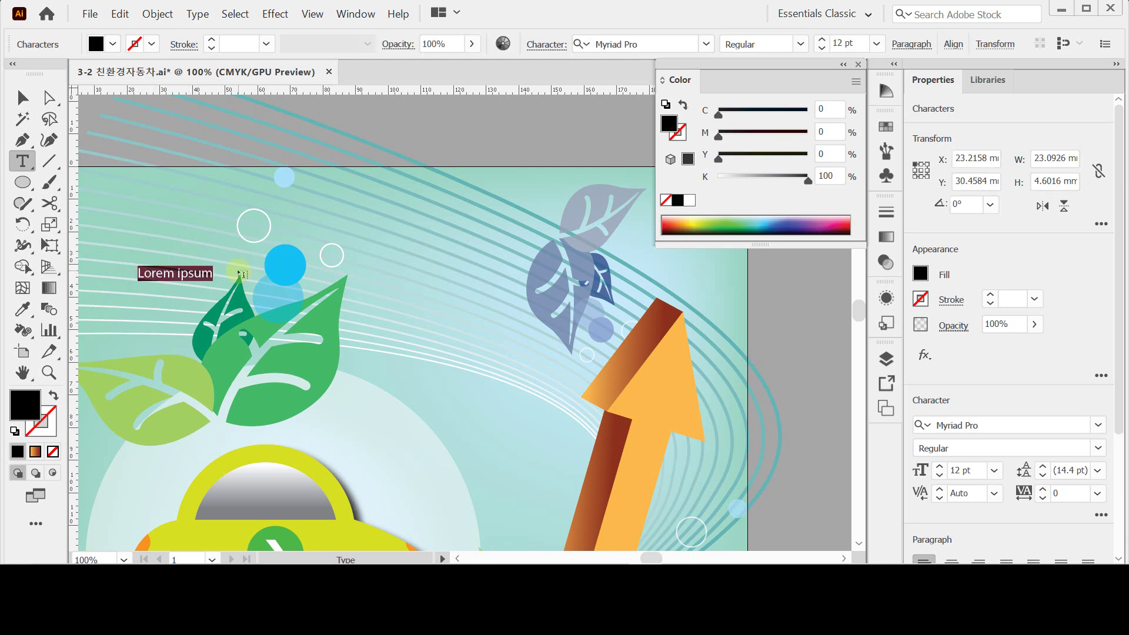
{"action": "key", "text": "Escape"}
{"action": "key", "text": "ctrl+t"}
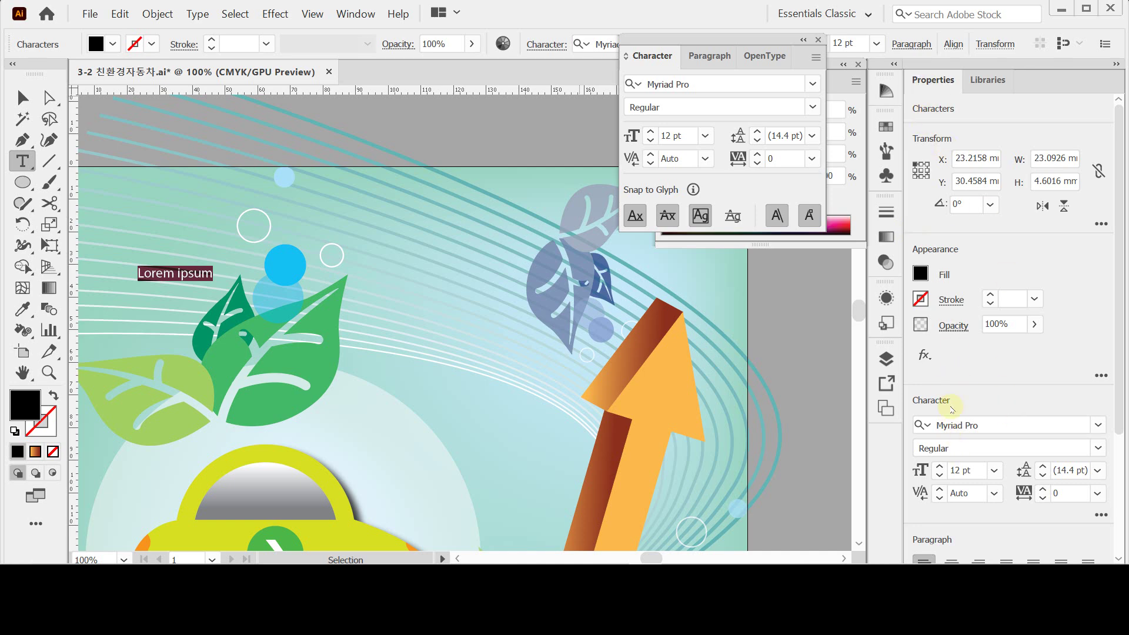
Find the 돋움 font and apply it to the placeholder text.
{"action": "left_click", "coordinate": [814, 84]}
{"action": "scroll", "coordinate": [860, 238], "scroll_direction": "up", "scroll_amount": 1}
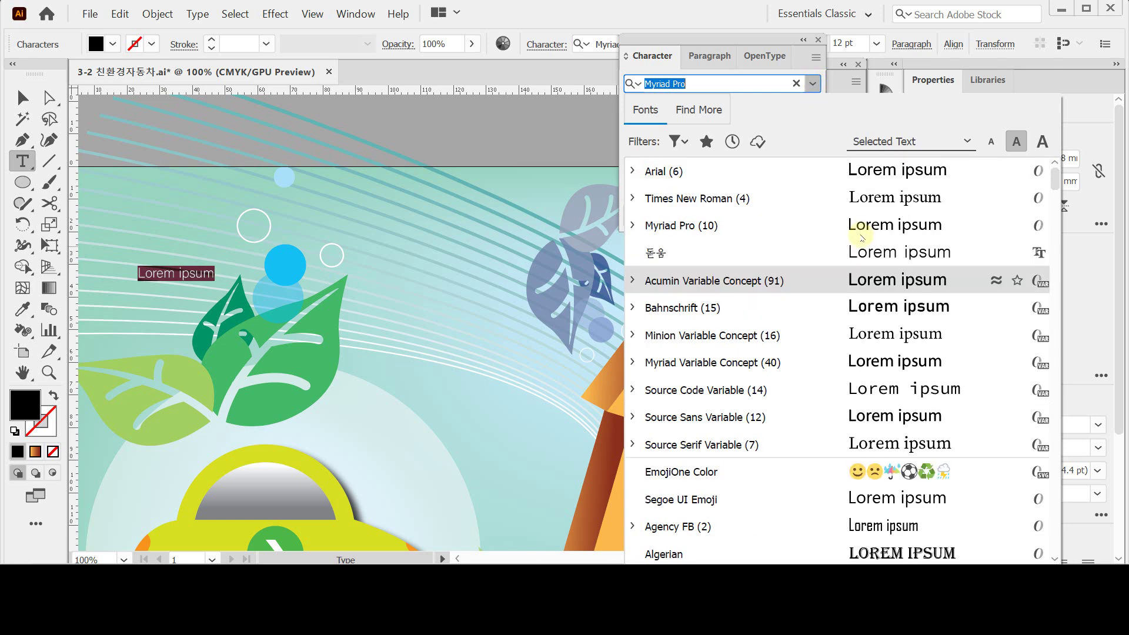
{"action": "scroll", "coordinate": [860, 265], "scroll_direction": "down", "scroll_amount": 5}
{"action": "scroll", "coordinate": [861, 265], "scroll_direction": "down", "scroll_amount": 10}
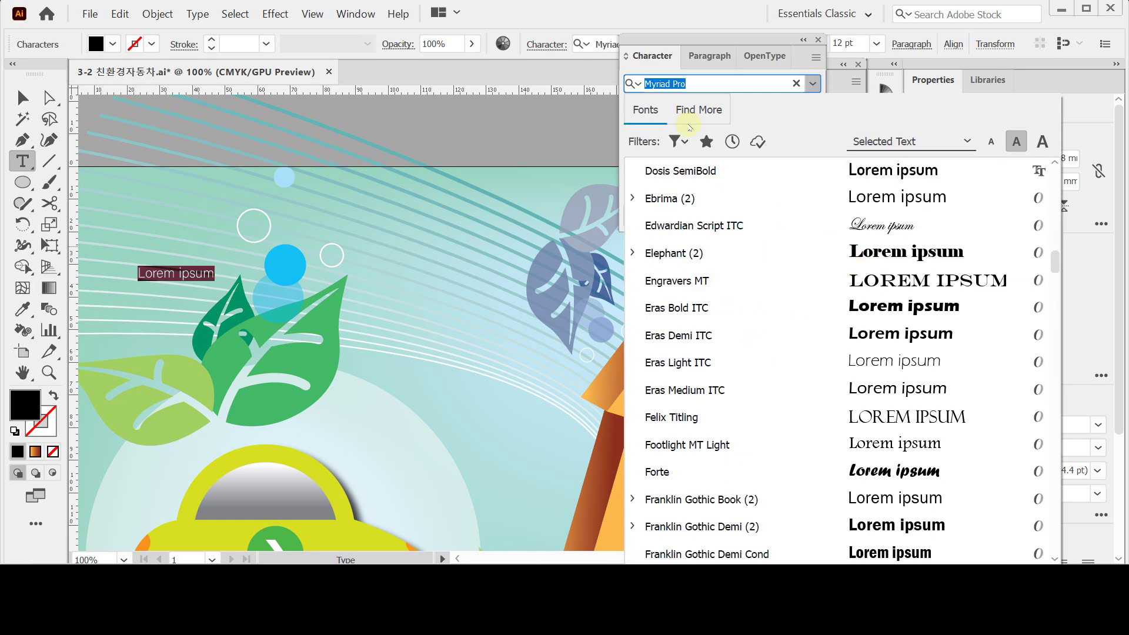
{"action": "double_click", "coordinate": [708, 86]}
{"action": "left_click", "coordinate": [708, 86]}
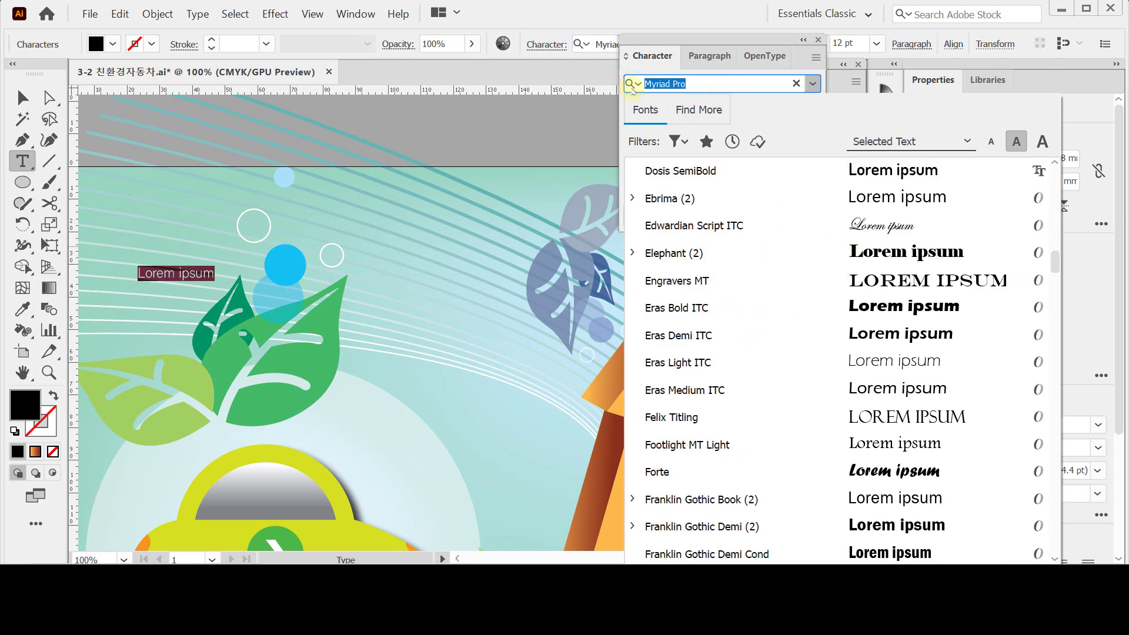
{"action": "type", "text": "ehedn"}
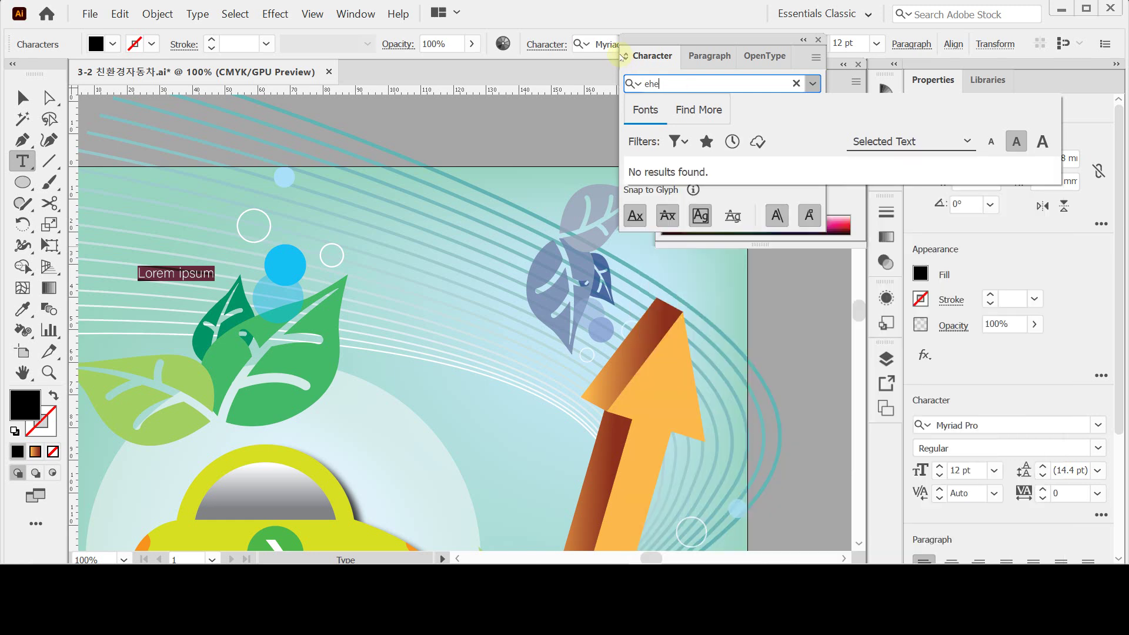
{"action": "key", "text": "BackSpace"}
{"action": "key", "text": "BackSpace"}
{"action": "key", "text": "BackSpace"}
{"action": "key", "text": "BackSpace"}
{"action": "key", "text": "BackSpace"}
{"action": "type", "text": "ㄷ돋움"}
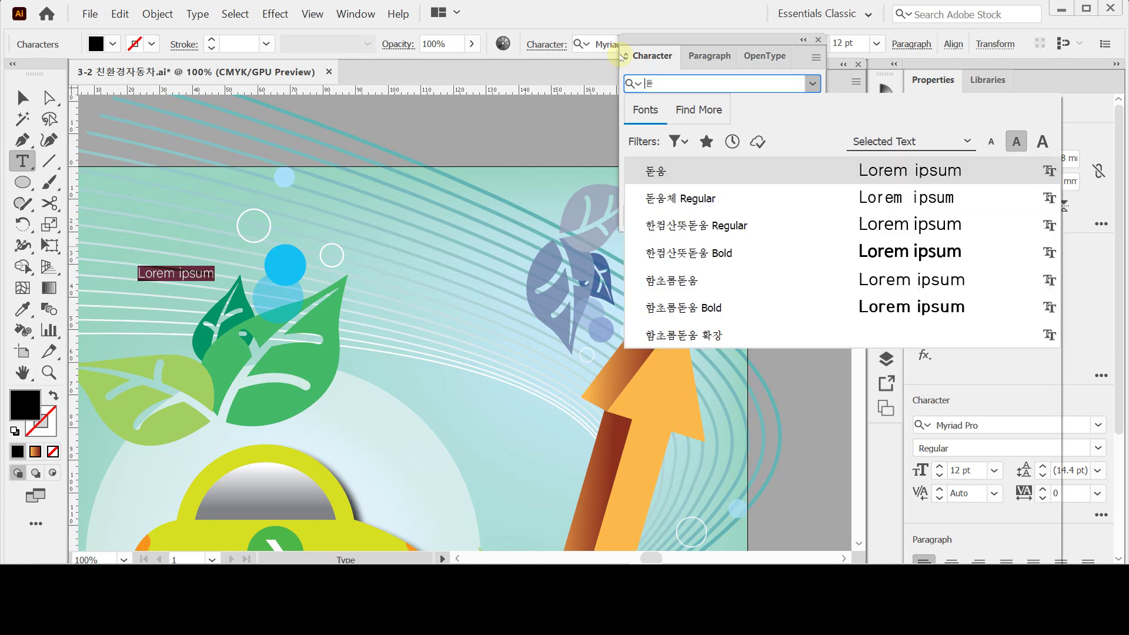
{"action": "key", "text": "Return"}
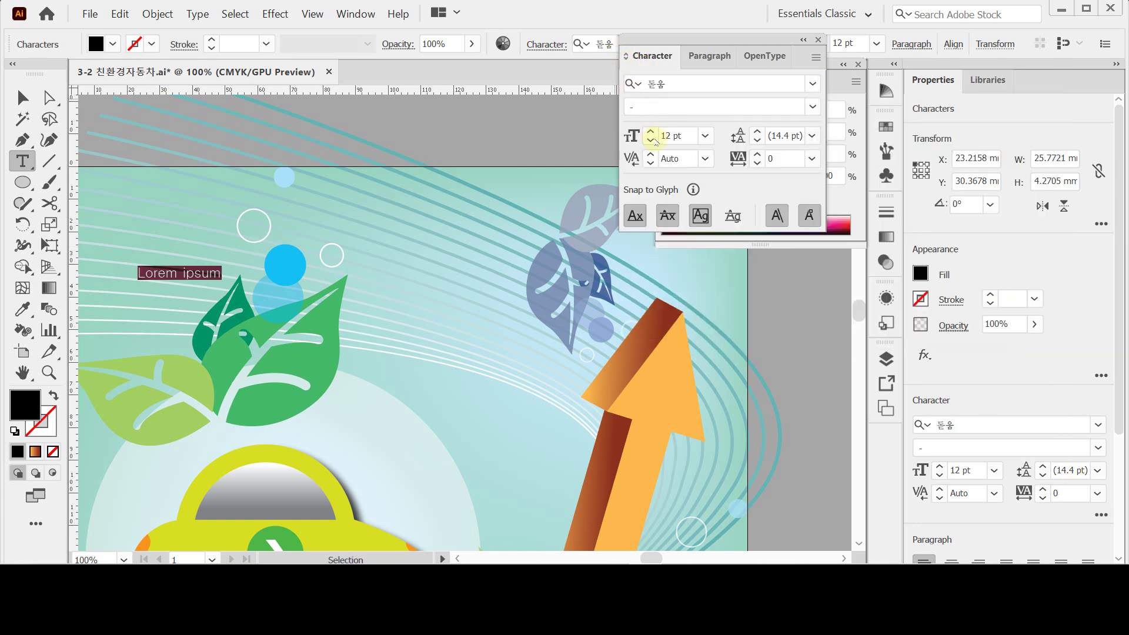
Set the placeholder text's font size to 48 pt and collapse the character settings.
{"action": "left_click", "coordinate": [686, 136]}
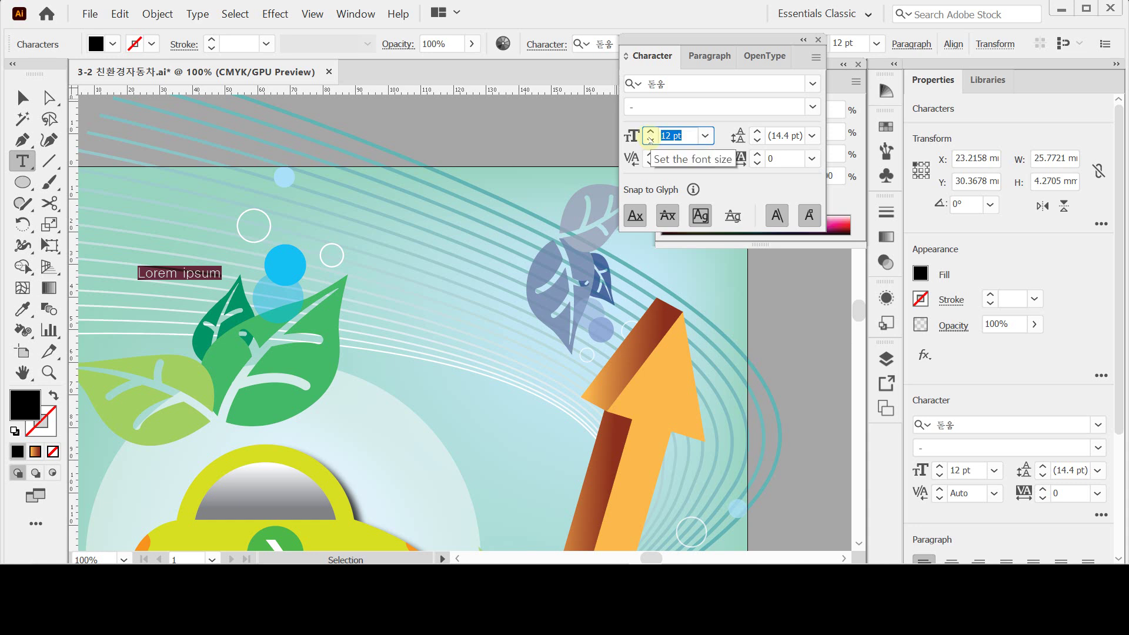
{"action": "type", "text": "48"}
{"action": "key", "text": "Return"}
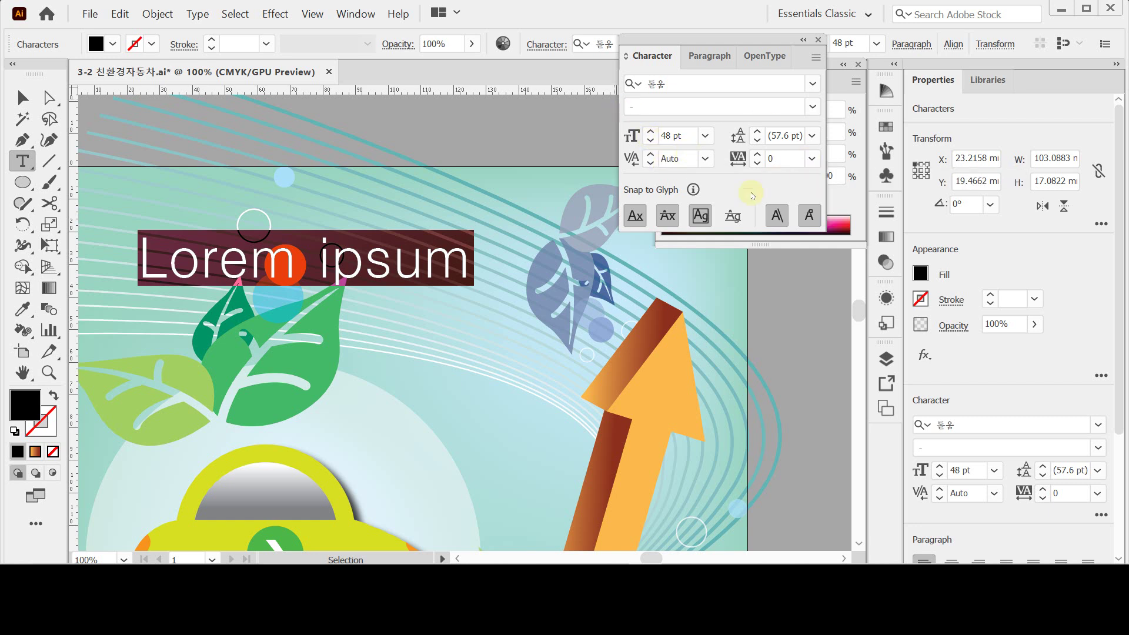
{"action": "left_click", "coordinate": [641, 58]}
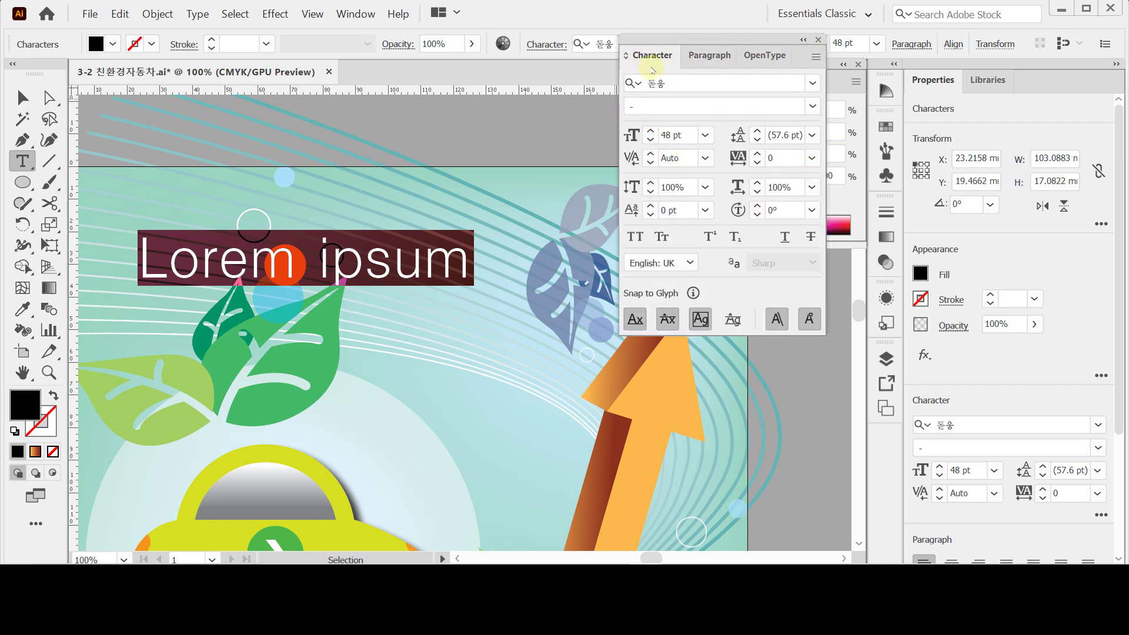
{"action": "left_click", "coordinate": [645, 55]}
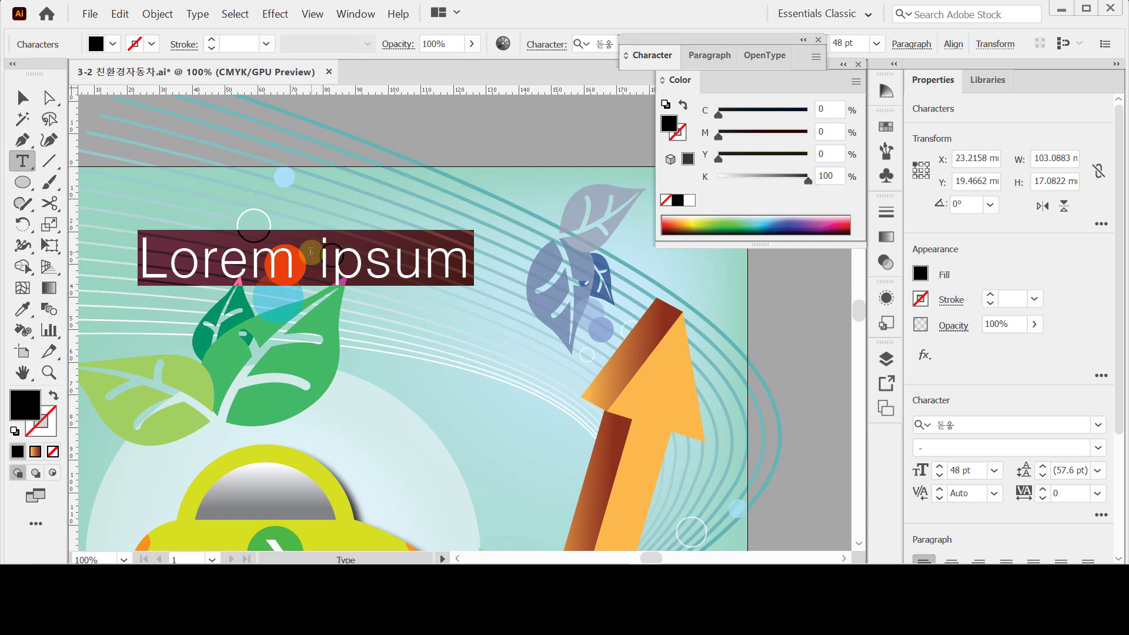
Replace the placeholder with the title 친환경자동차 and finish text editing.
{"action": "type", "text": "친환경자동차"}
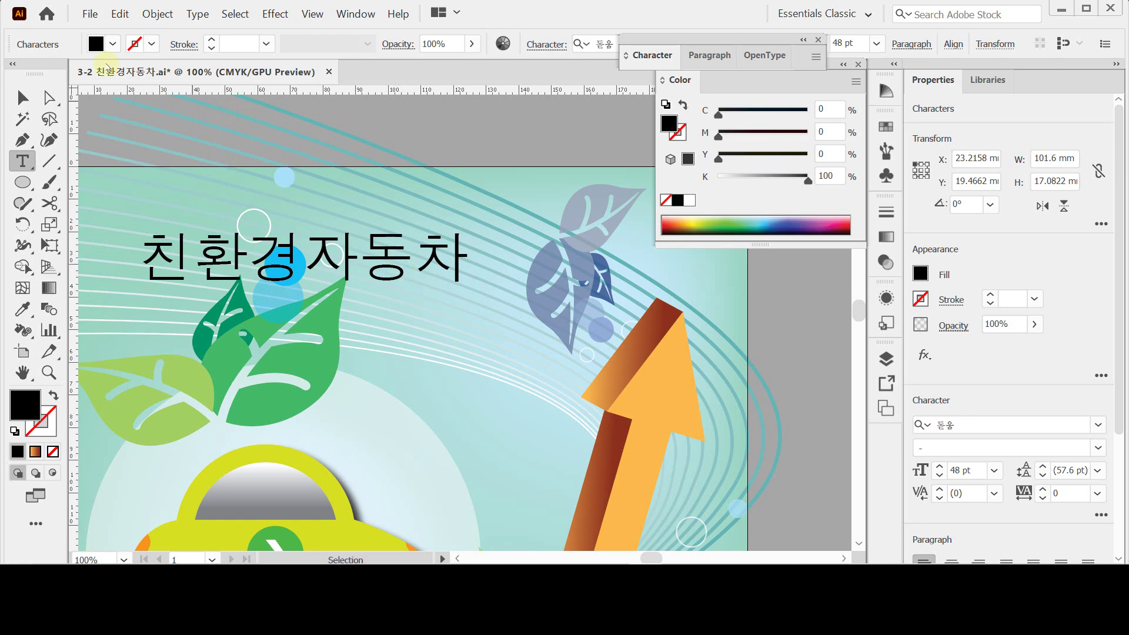
{"action": "left_click", "coordinate": [157, 14]}
{"action": "key", "text": "Escape"}
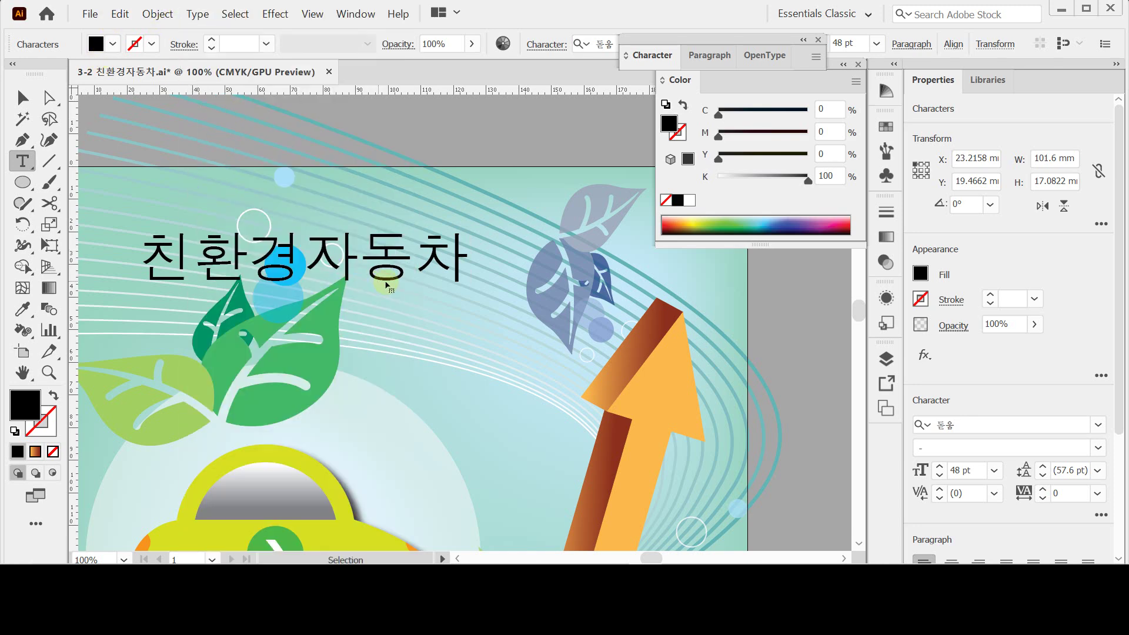
{"action": "key", "text": "Escape"}
Start a warp envelope on the 친환경자동차 title and choose the Arc Upper style.
{"action": "left_click", "coordinate": [158, 14]}
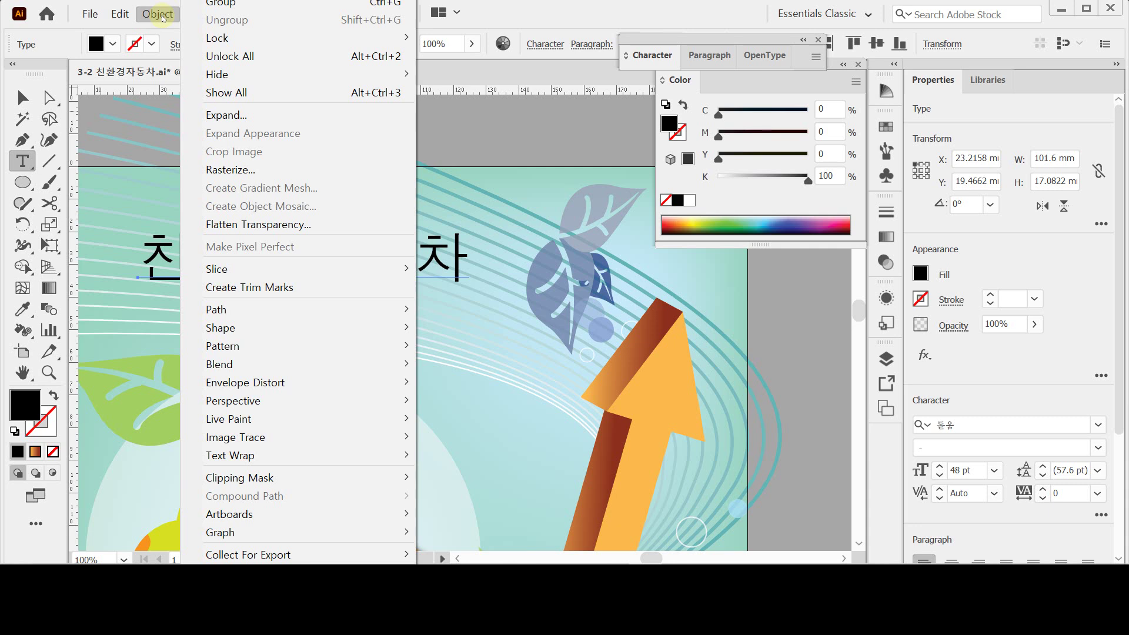
{"action": "mouse_move", "coordinate": [335, 385]}
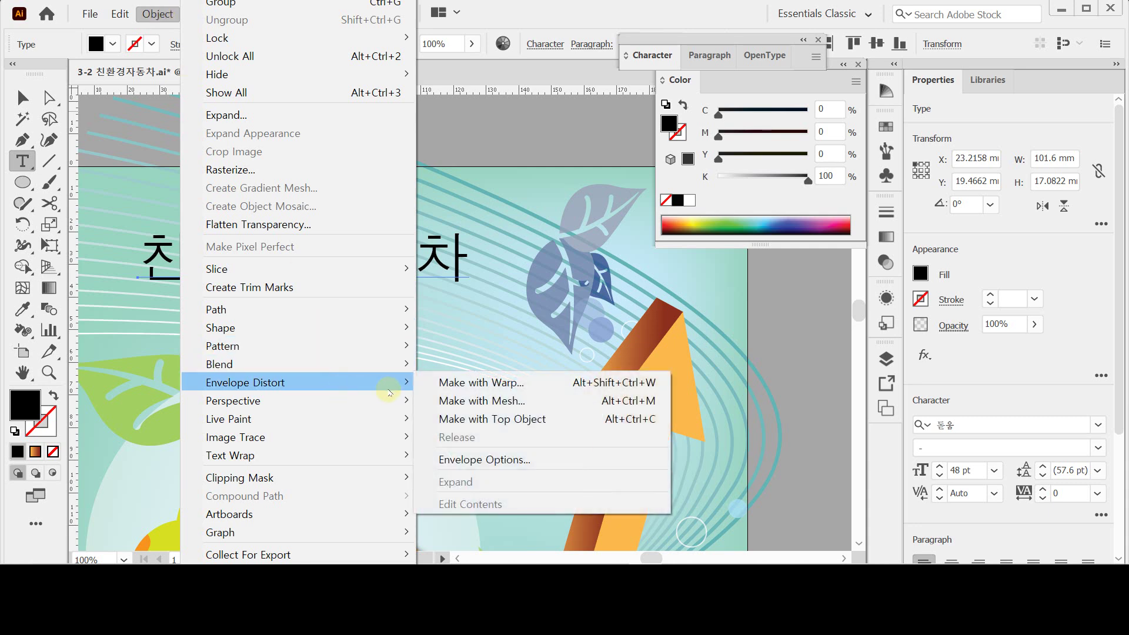
{"action": "left_click", "coordinate": [461, 388]}
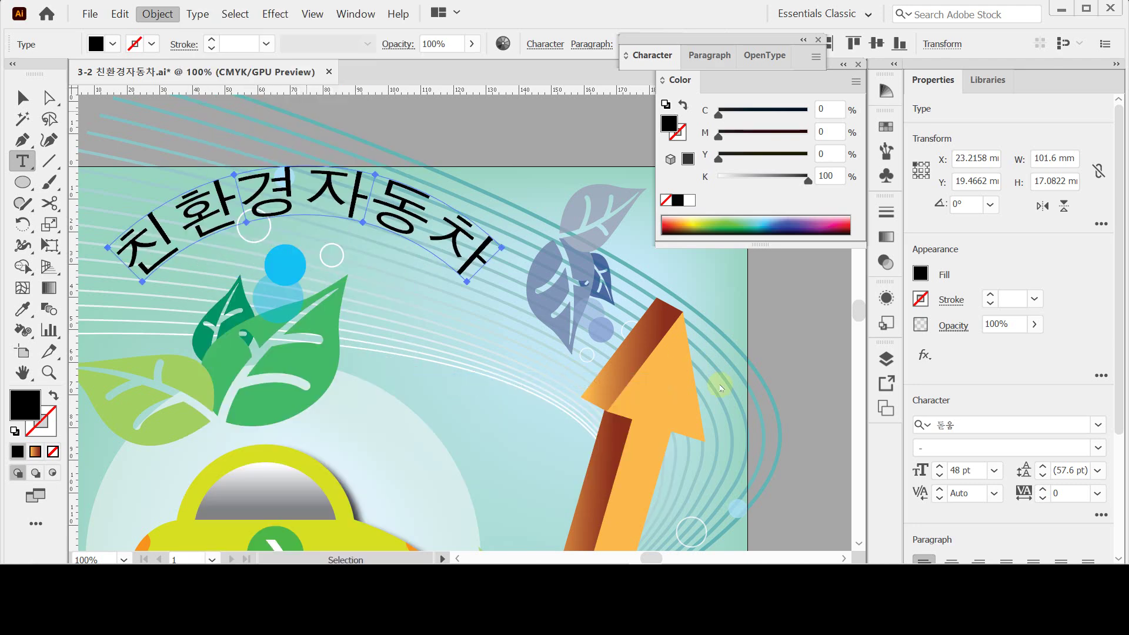
{"action": "left_click_drag", "start_coordinate": [601, 192], "coordinate": [578, 250]}
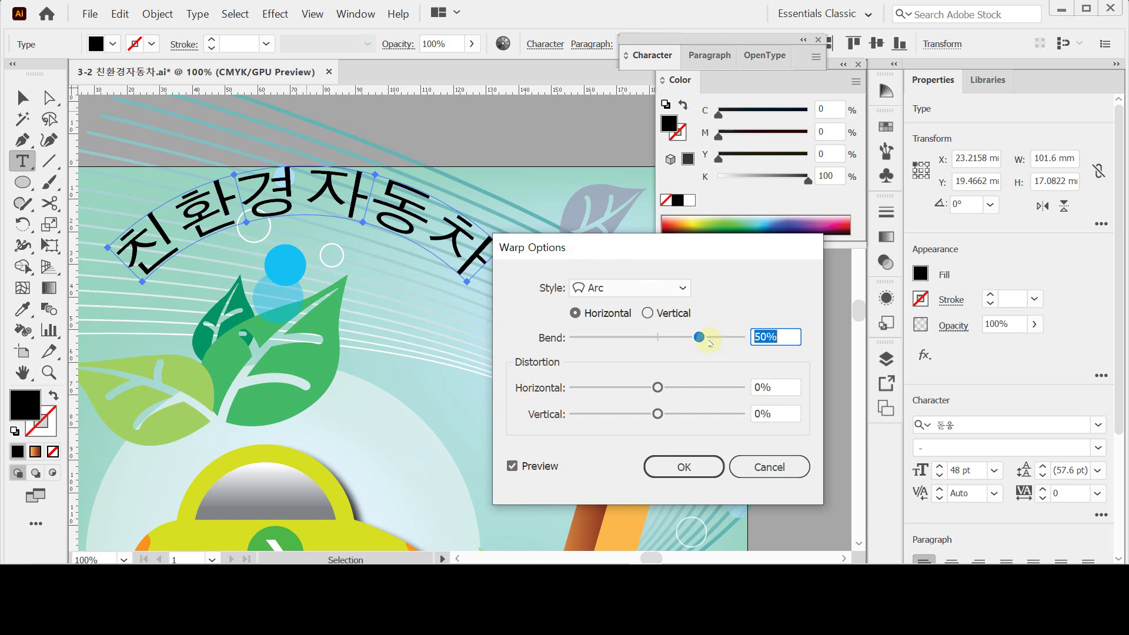
{"action": "left_click", "coordinate": [659, 294]}
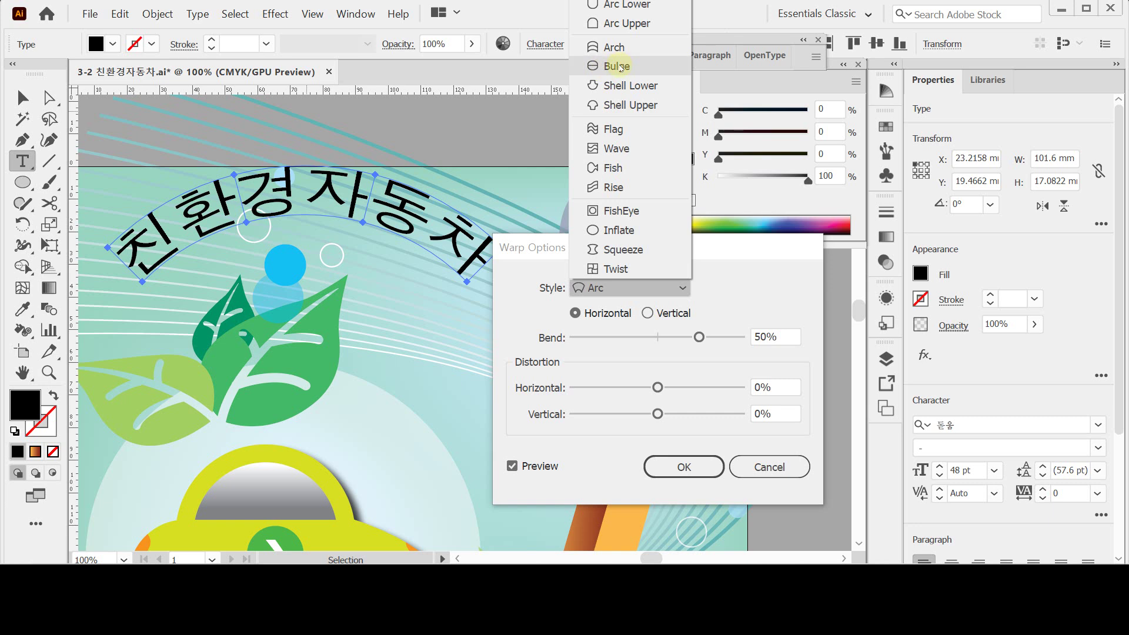
{"action": "left_click", "coordinate": [633, 26]}
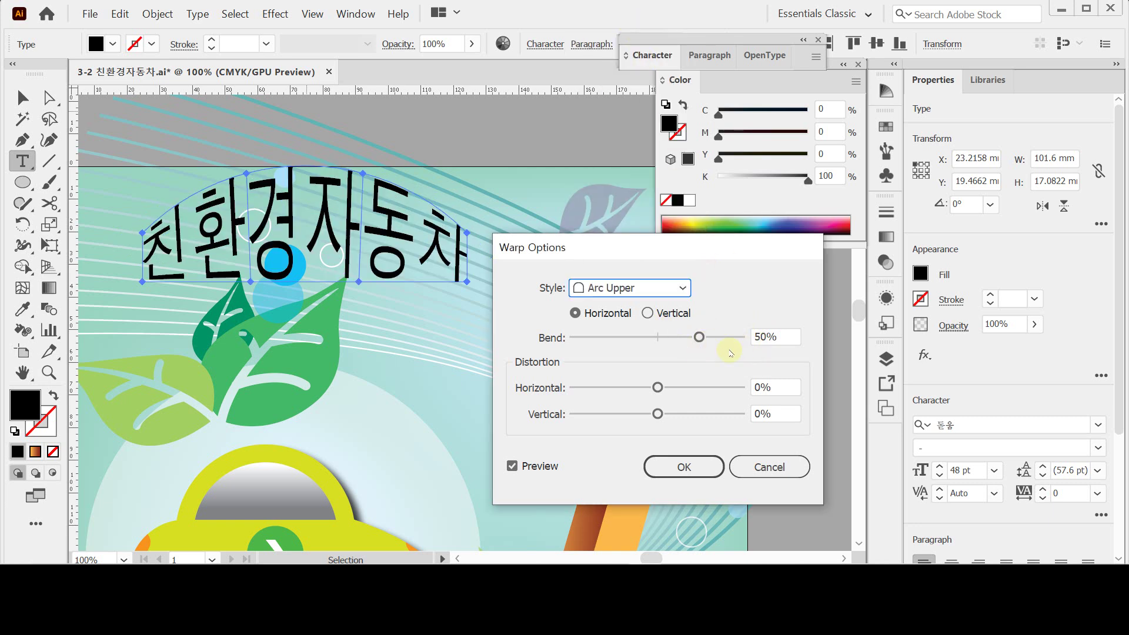
Apply the title's warp horizontally with a 30% bend and save the document.
{"action": "left_click", "coordinate": [576, 313]}
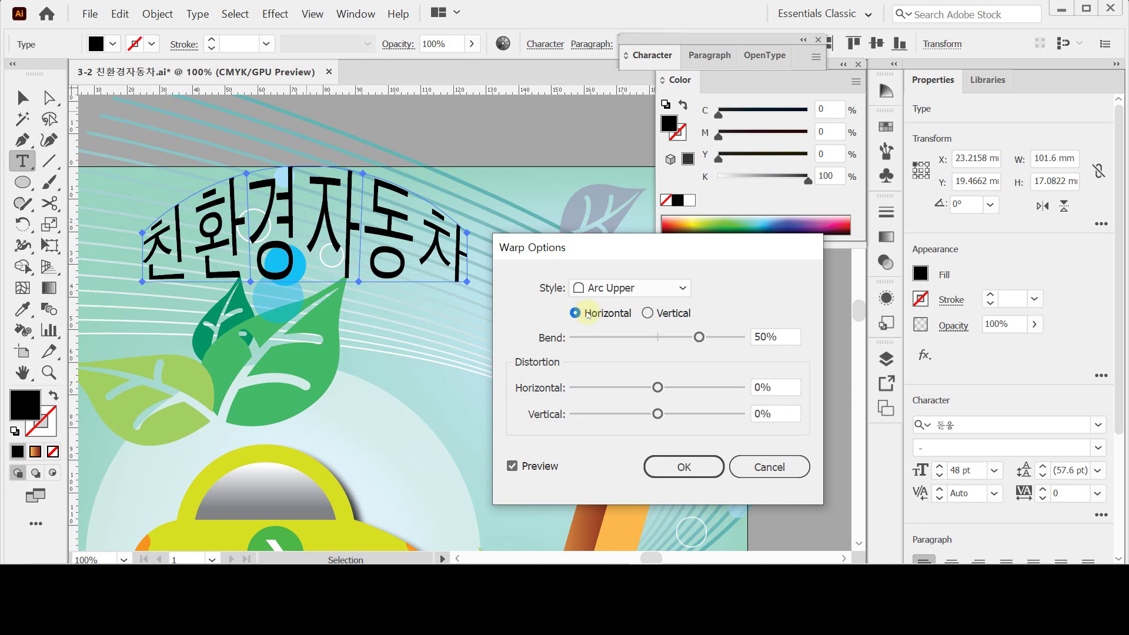
{"action": "left_click", "coordinate": [775, 337]}
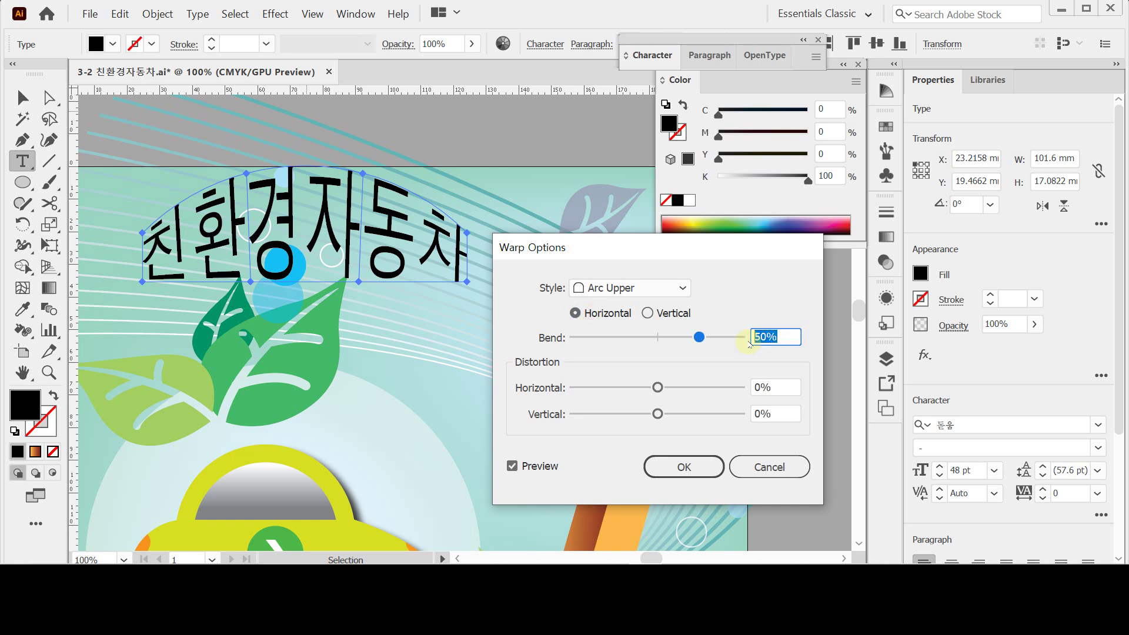
{"action": "type", "text": "30"}
{"action": "key", "text": "Tab"}
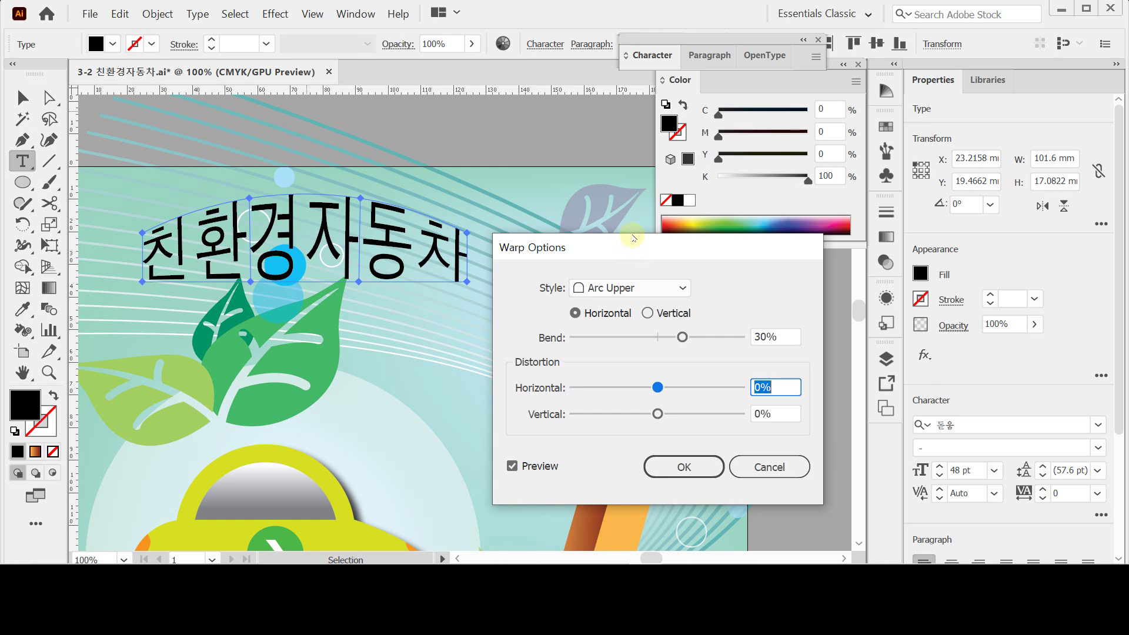
{"action": "left_click", "coordinate": [681, 465]}
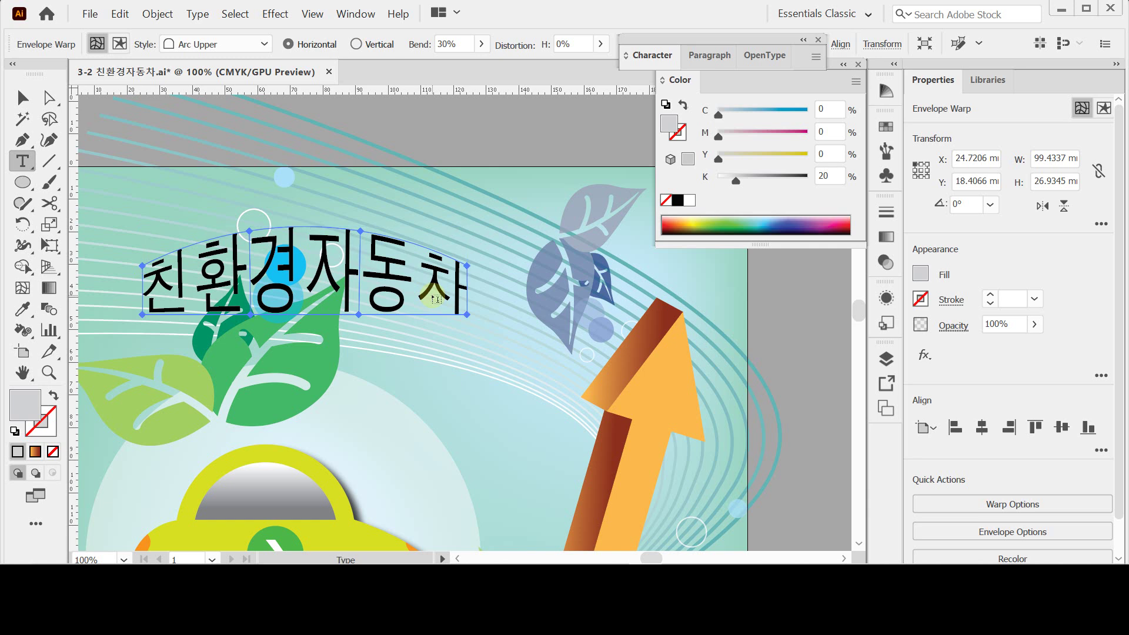
{"action": "key", "text": "ctrl"}
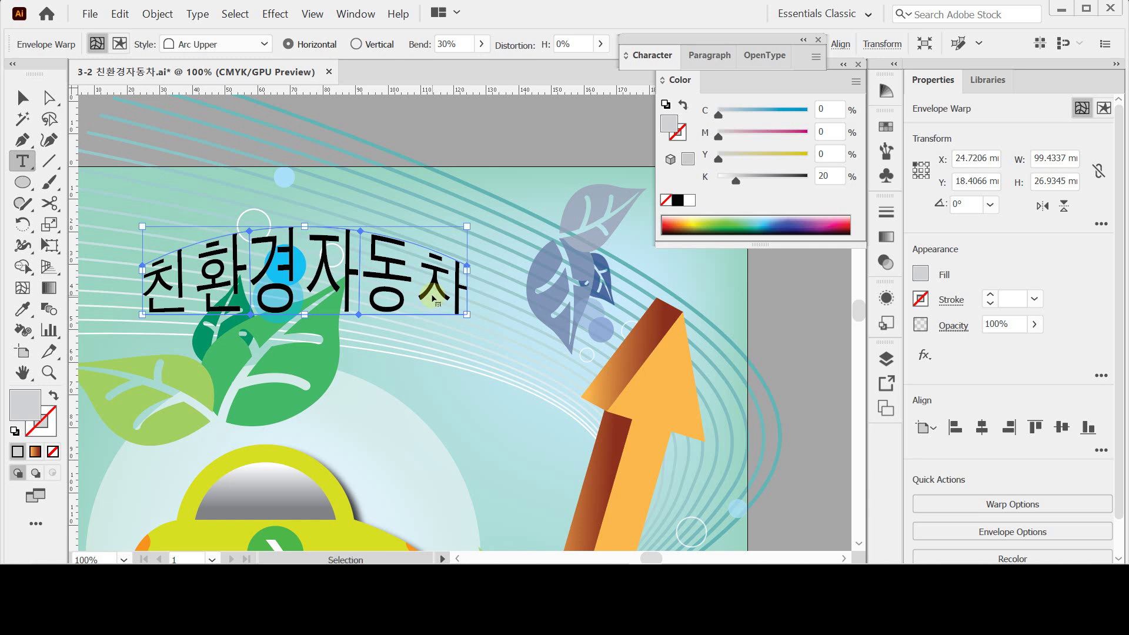
{"action": "key", "text": "ctrl+s"}
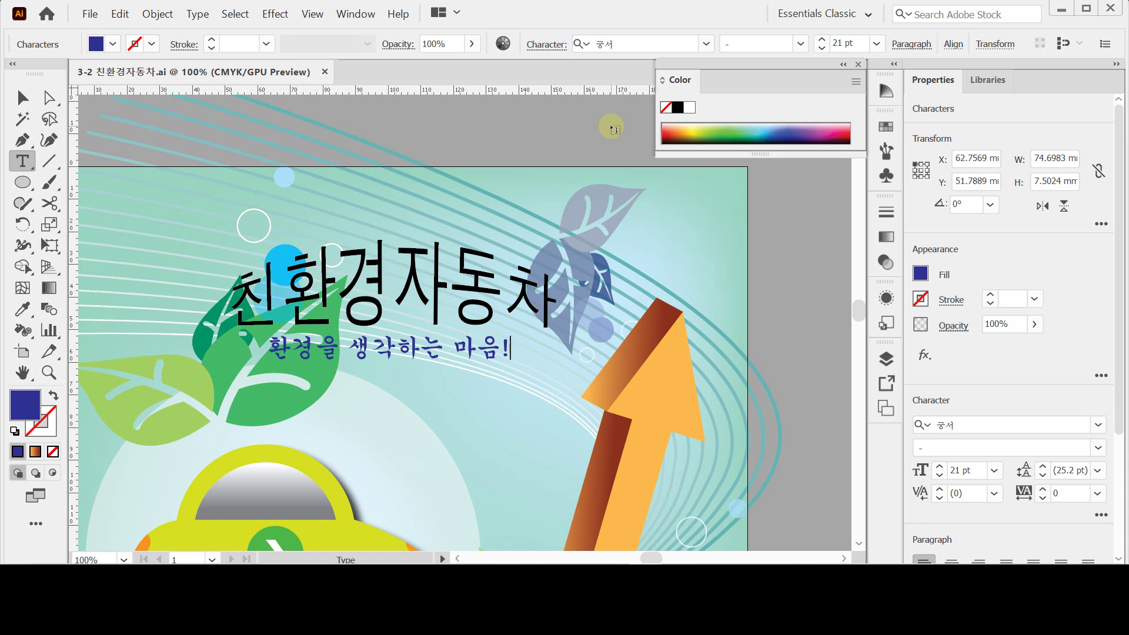
Start a warp envelope on the slogan 환경을 생각하는 마음! and choose the Flag style.
{"action": "key", "text": "ctrl"}
{"action": "left_click", "coordinate": [357, 347], "text": "ctrl"}
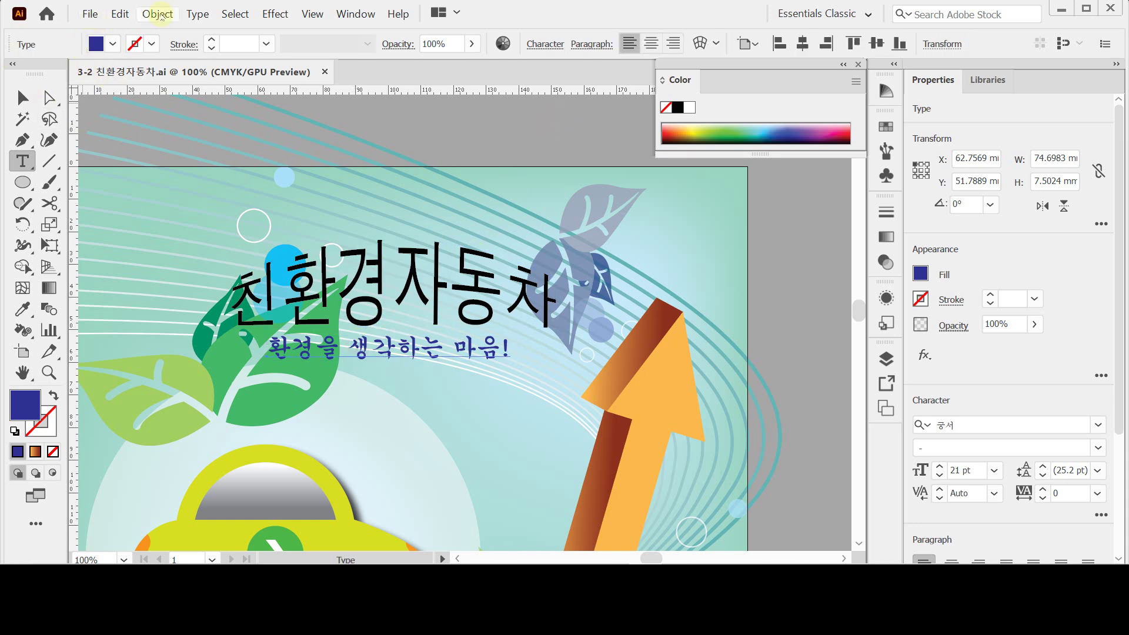
{"action": "left_click", "coordinate": [158, 14]}
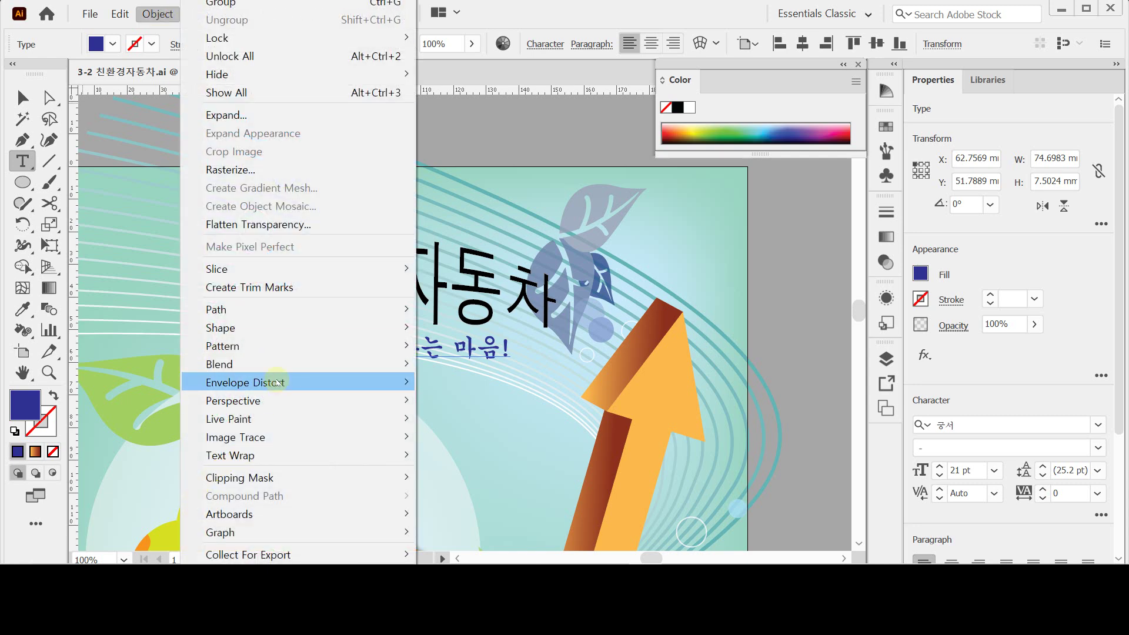
{"action": "mouse_move", "coordinate": [394, 393]}
{"action": "left_click", "coordinate": [510, 382]}
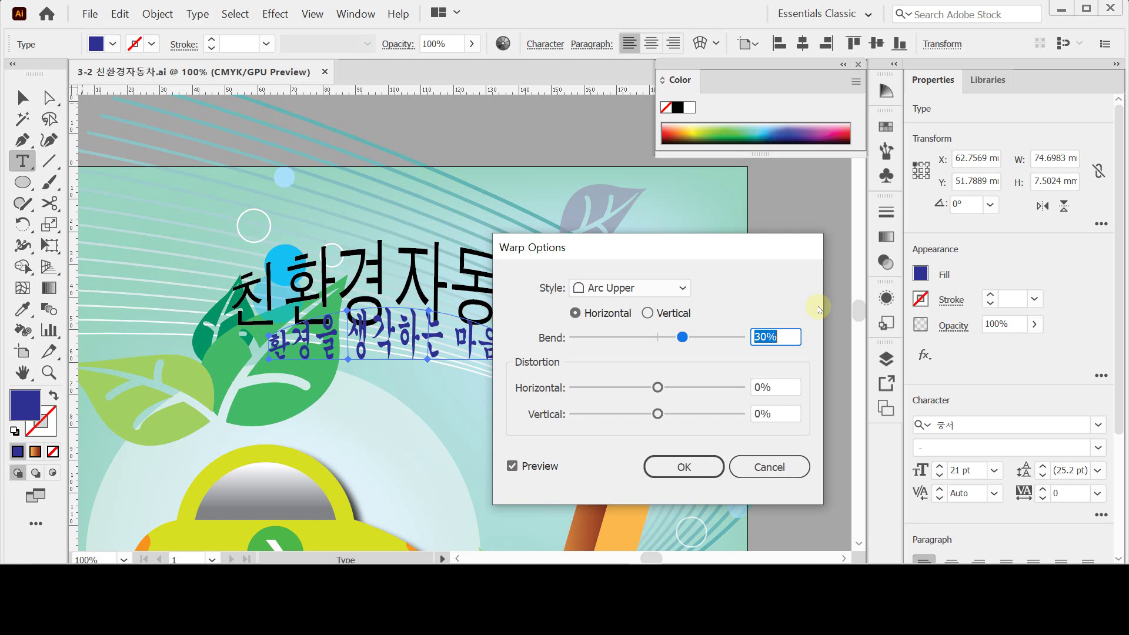
{"action": "left_click_drag", "start_coordinate": [675, 246], "coordinate": [747, 227]}
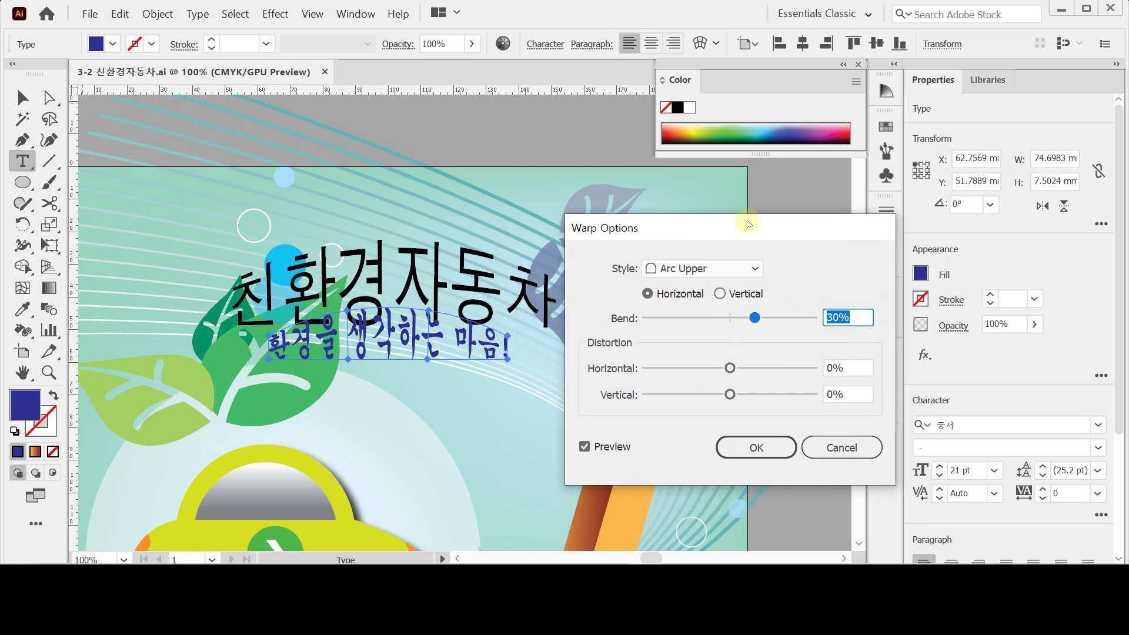
{"action": "left_click", "coordinate": [702, 271]}
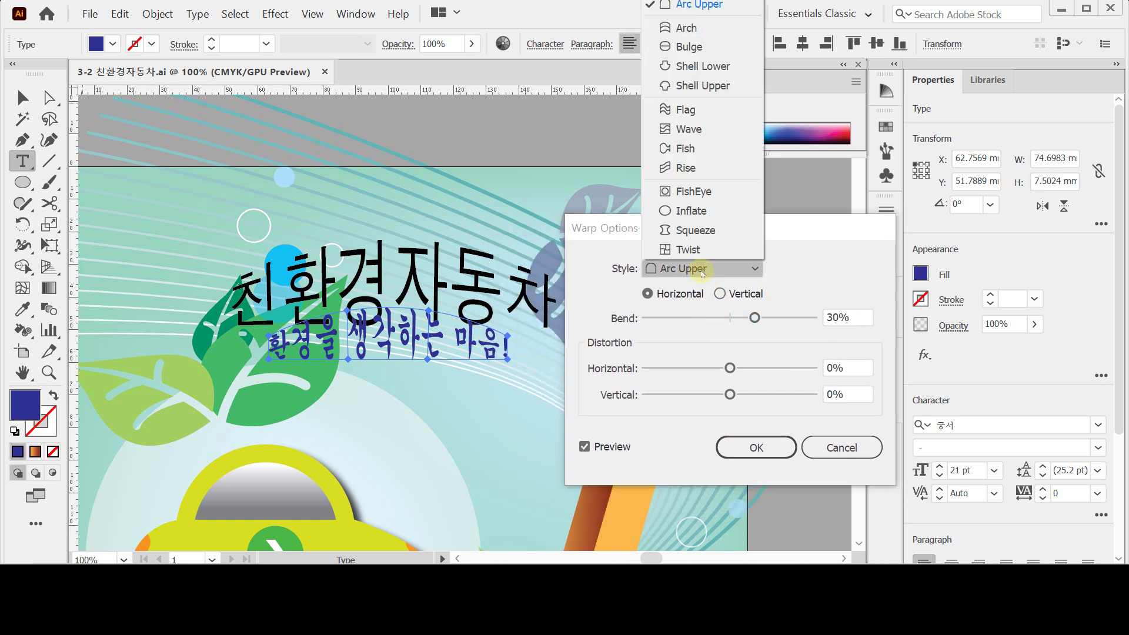
{"action": "left_click", "coordinate": [712, 116]}
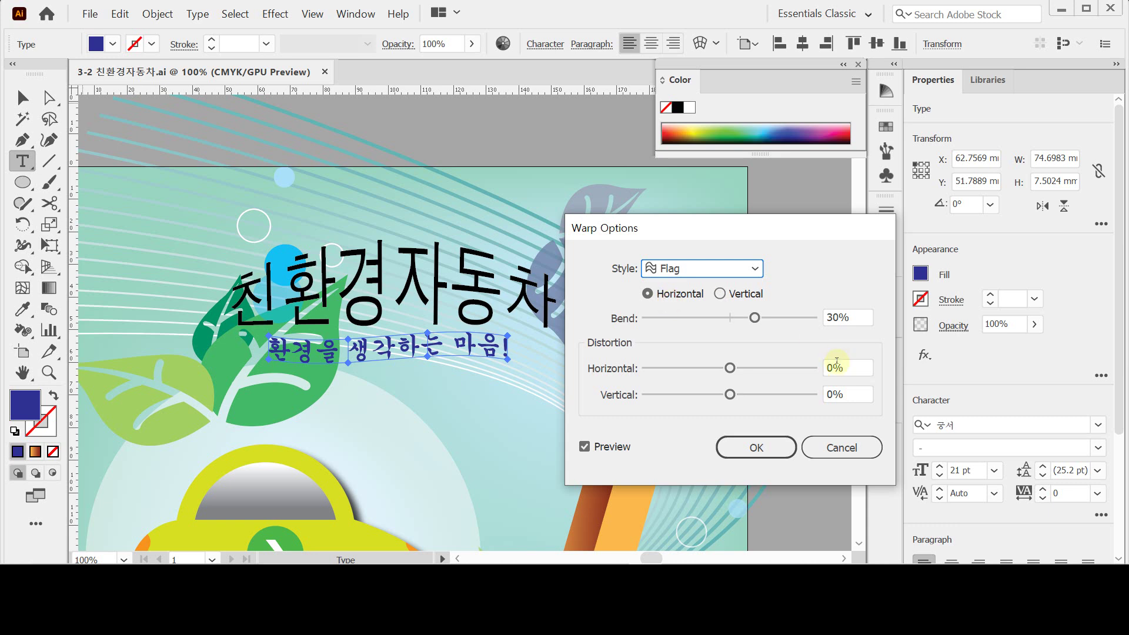
Set the slogan's warp to 50% bend and -30% horizontal distortion, and apply it.
{"action": "left_click_drag", "start_coordinate": [859, 318], "coordinate": [762, 309]}
{"action": "type", "text": "50"}
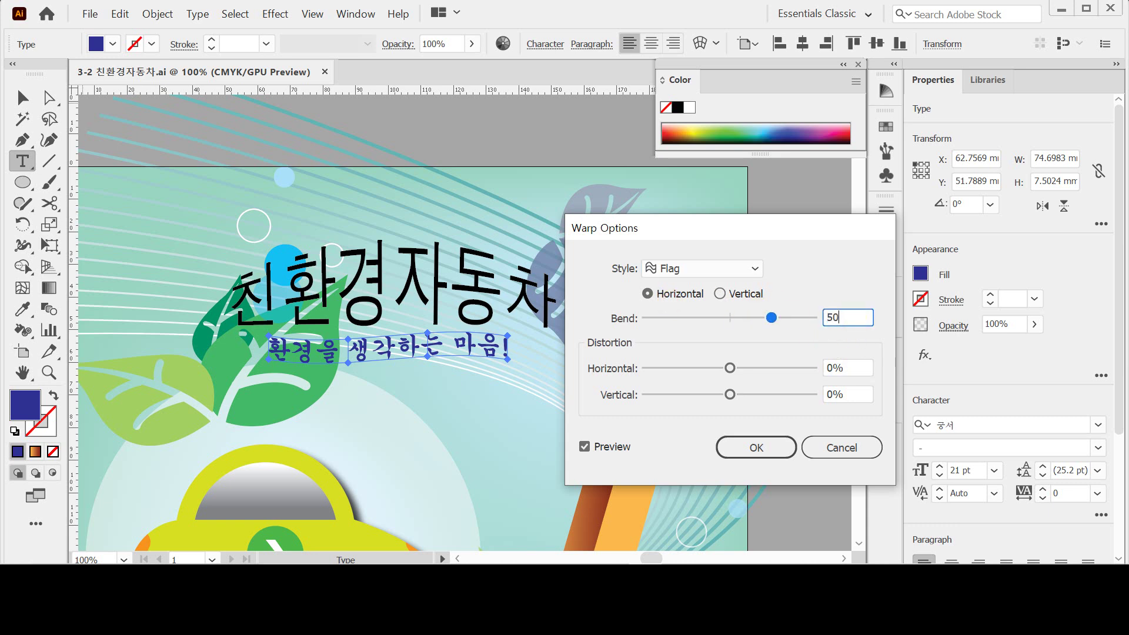
{"action": "key", "text": "Tab"}
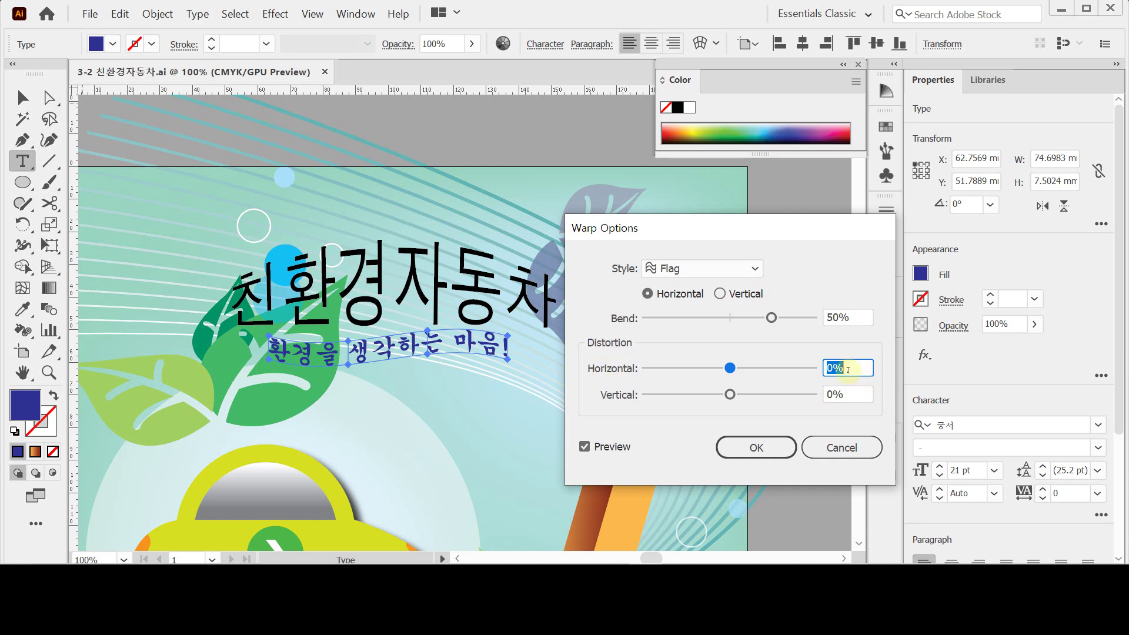
{"action": "type", "text": "-30"}
{"action": "key", "text": "Tab"}
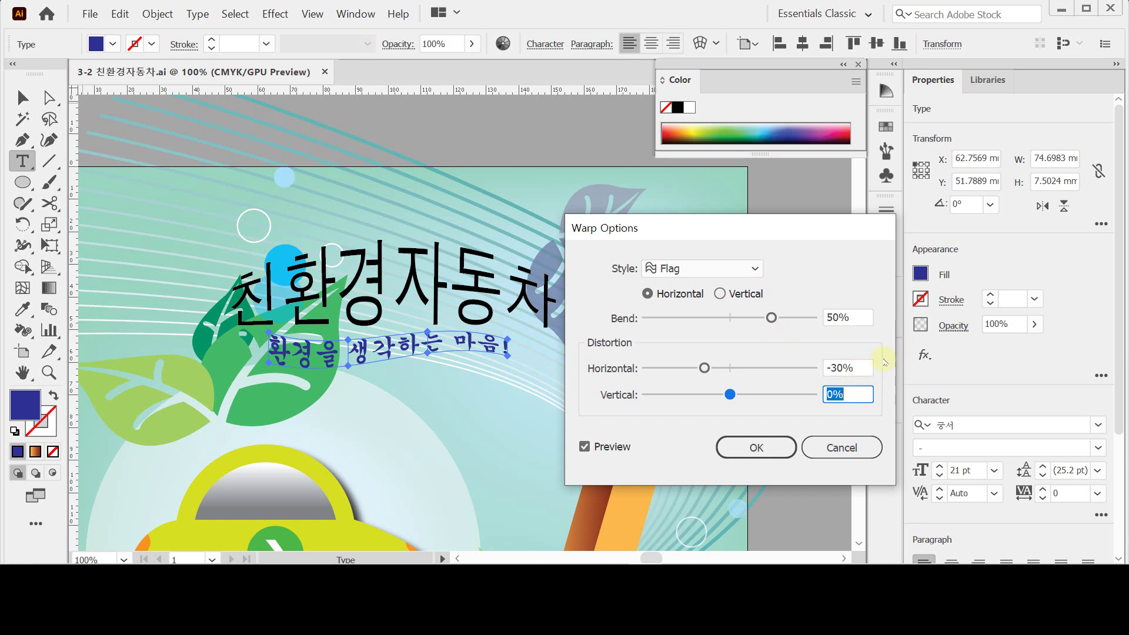
{"action": "left_click", "coordinate": [768, 444]}
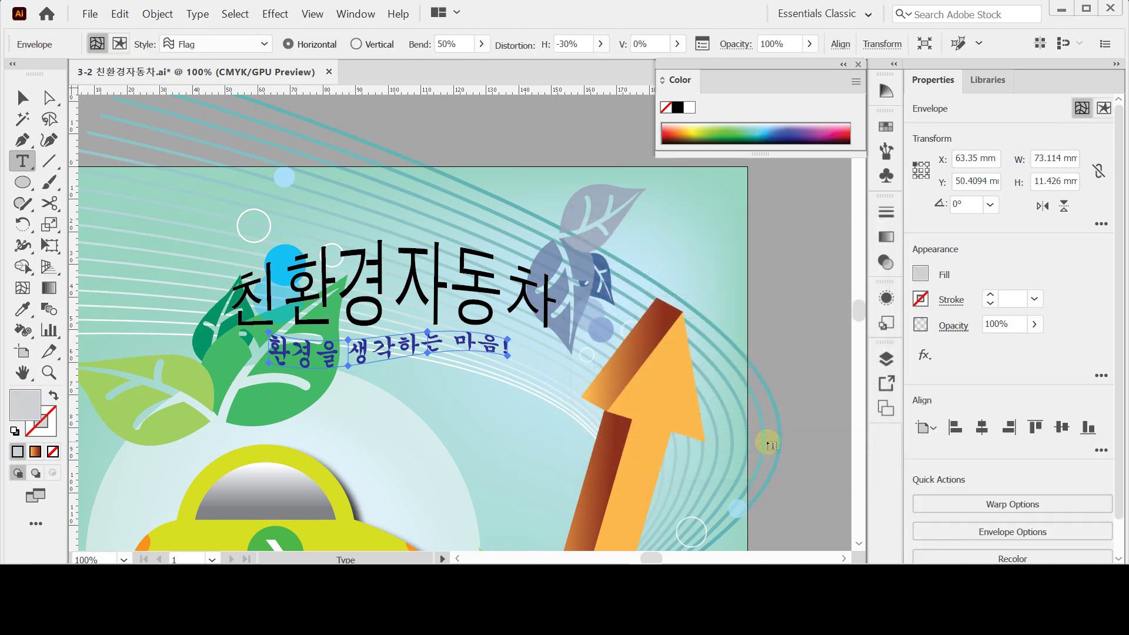
Select the warped slogan and title together and align their horizontal centers.
{"action": "left_click", "coordinate": [399, 346], "text": "ctrl"}
{"action": "left_click", "coordinate": [379, 297], "text": "ctrl+shift"}
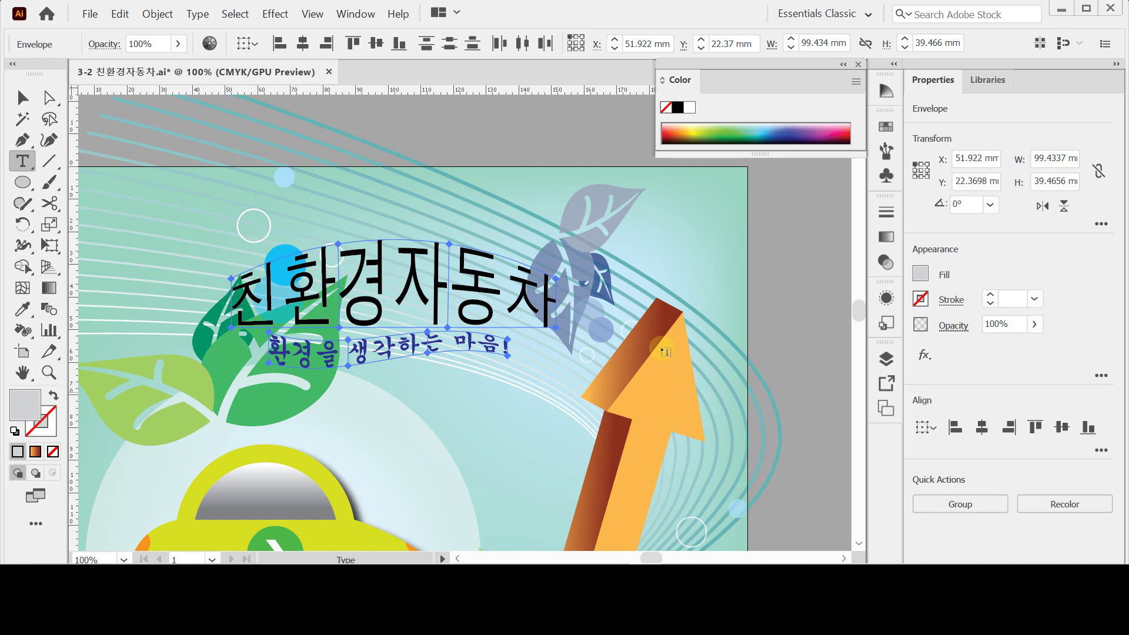
{"action": "left_click", "coordinate": [981, 428]}
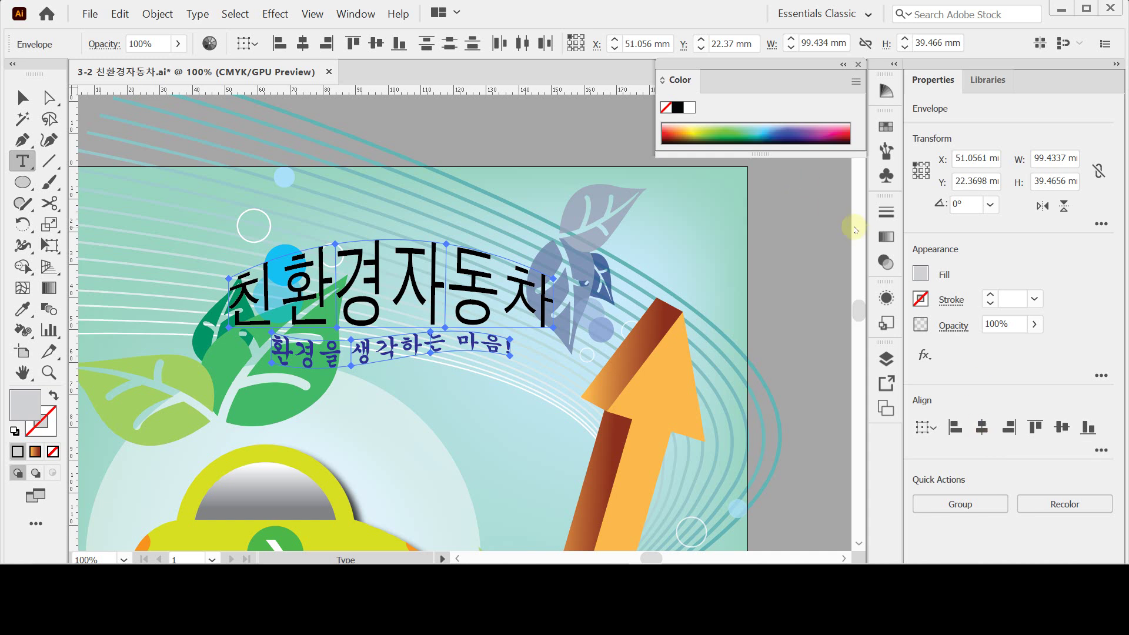
Add a drop shadow with a 2 mm X offset and 1 mm Y offset to both texts, and save the document.
{"action": "left_click", "coordinate": [925, 355]}
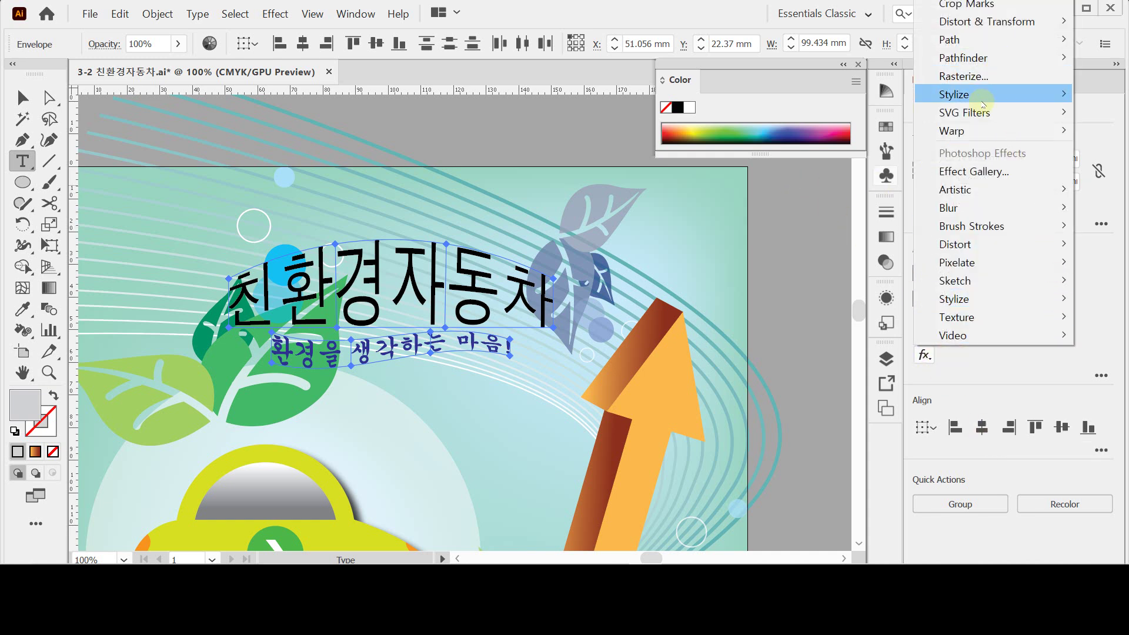
{"action": "mouse_move", "coordinate": [982, 100]}
{"action": "left_click", "coordinate": [844, 95]}
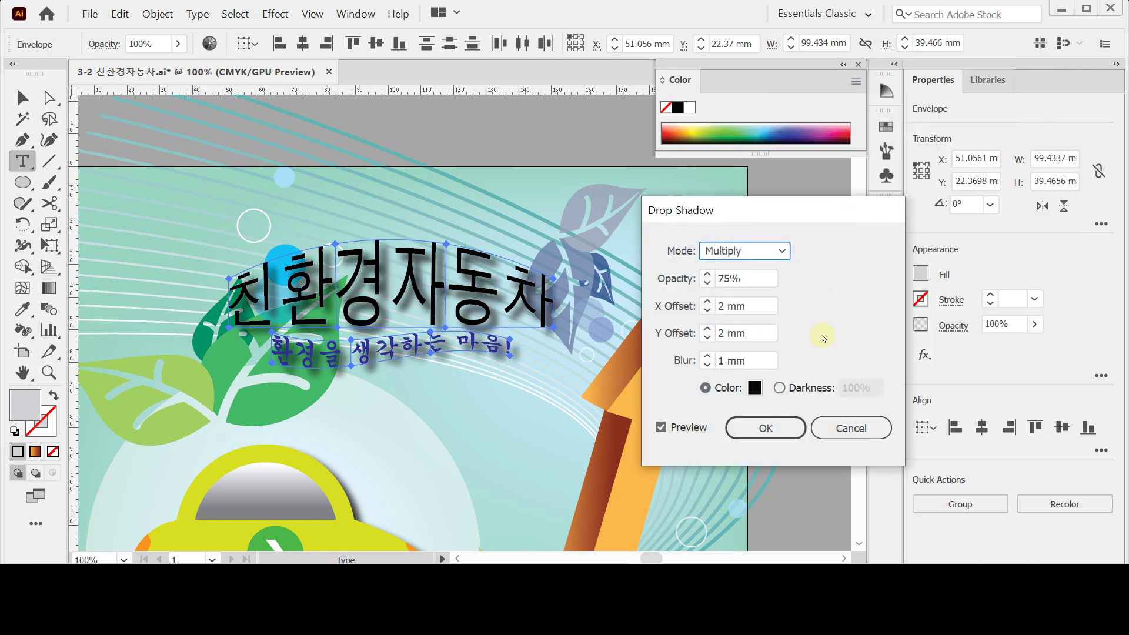
{"action": "left_click", "coordinate": [753, 433]}
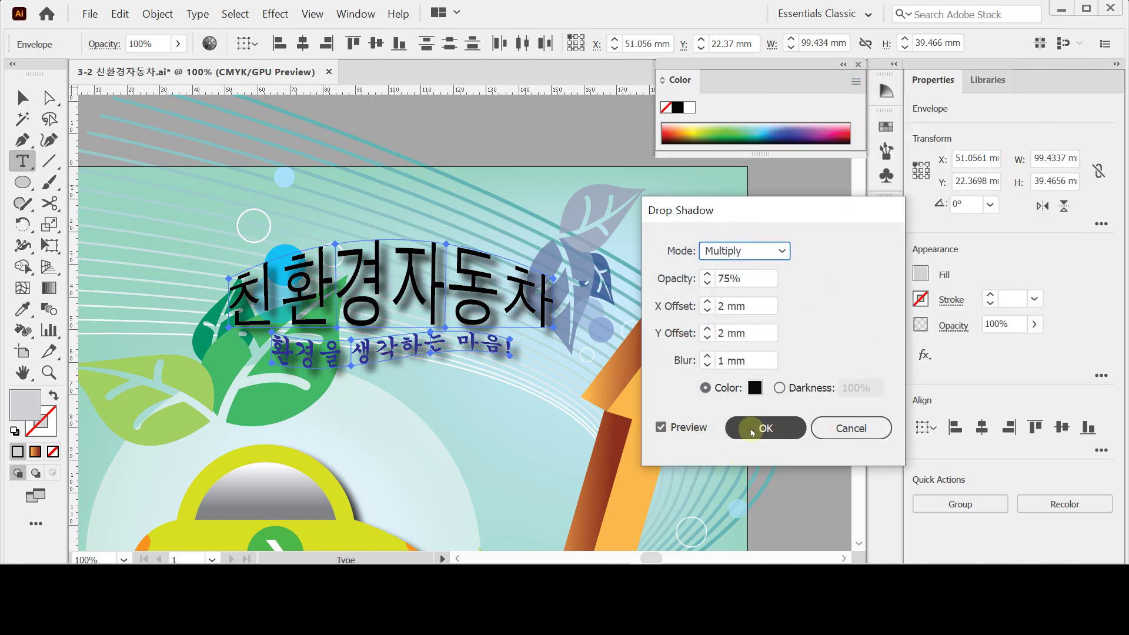
{"action": "left_click", "coordinate": [707, 311]}
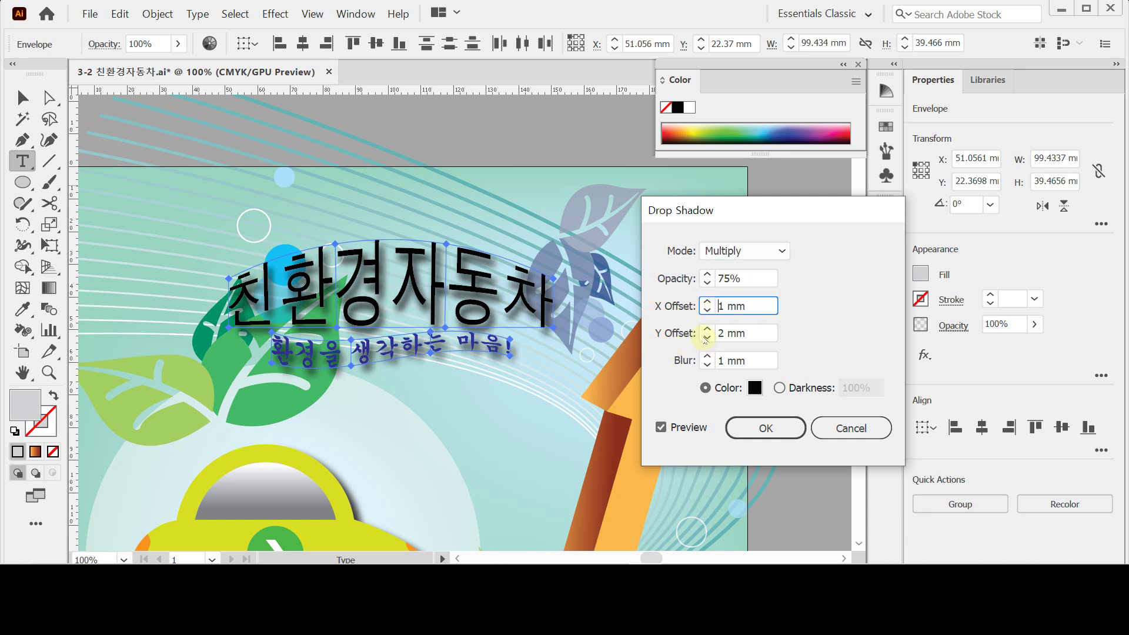
{"action": "left_click", "coordinate": [707, 338]}
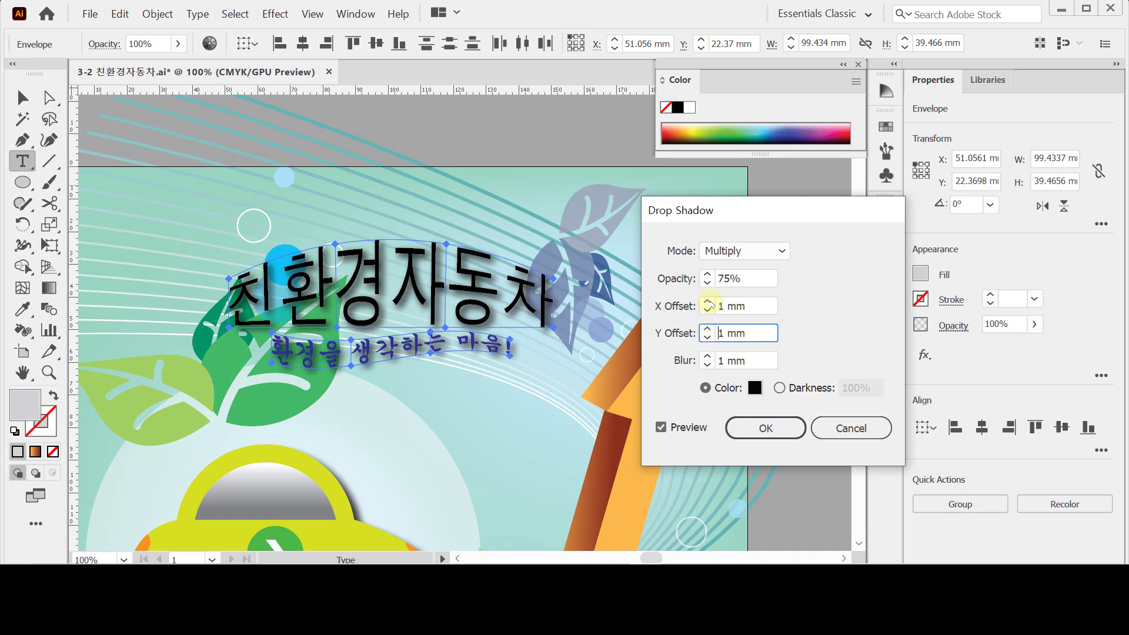
{"action": "left_click", "coordinate": [707, 301]}
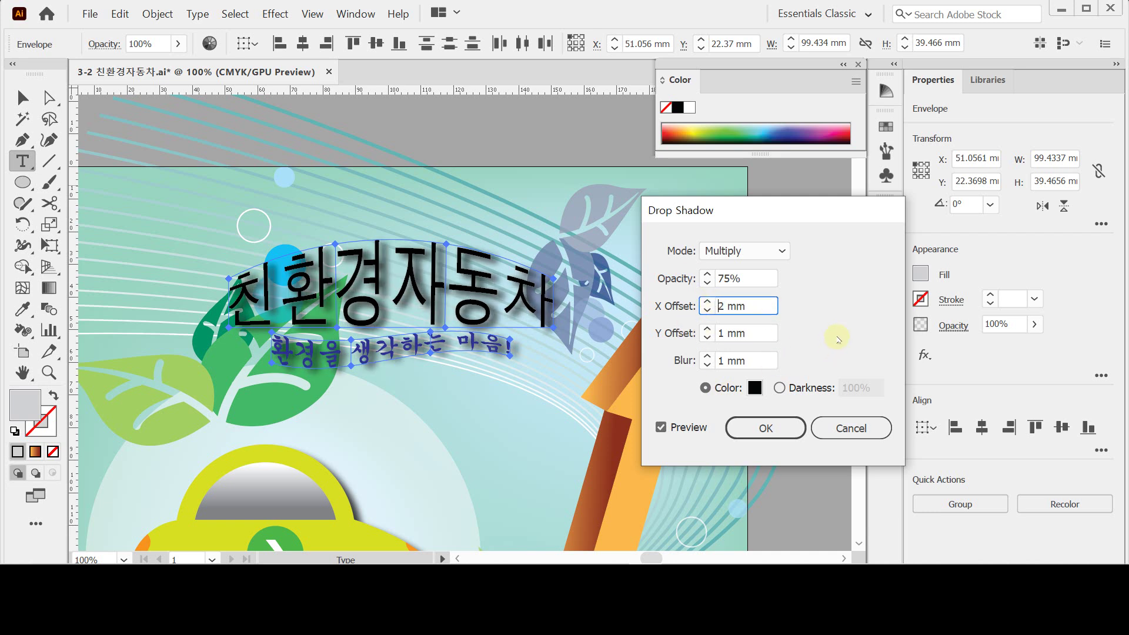
{"action": "left_click", "coordinate": [765, 428]}
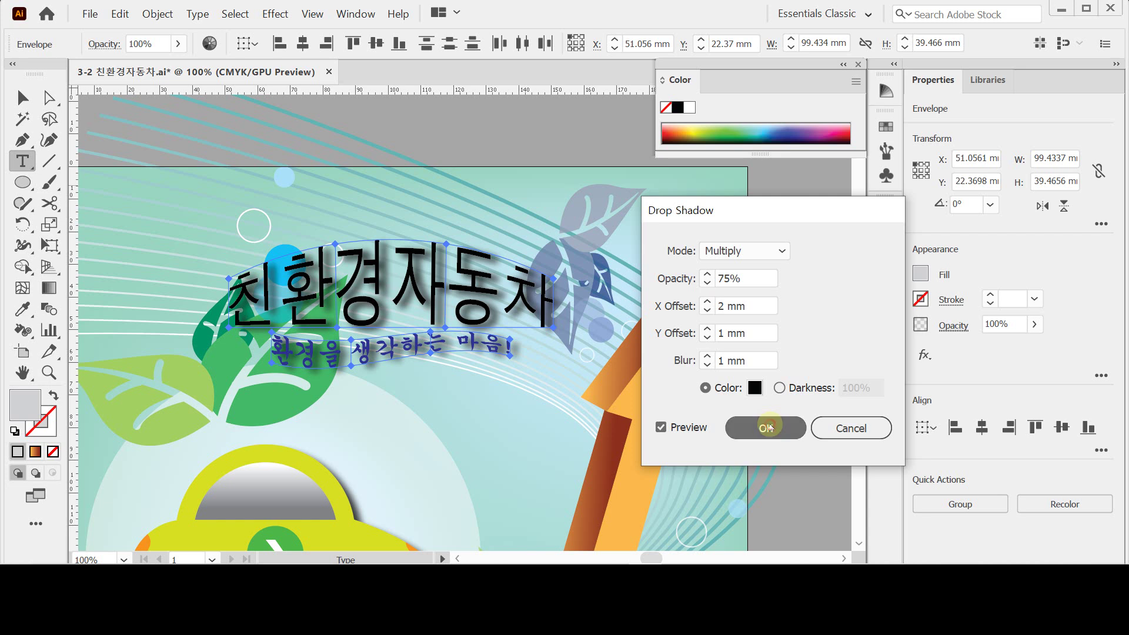
{"action": "key", "text": "ctrl"}
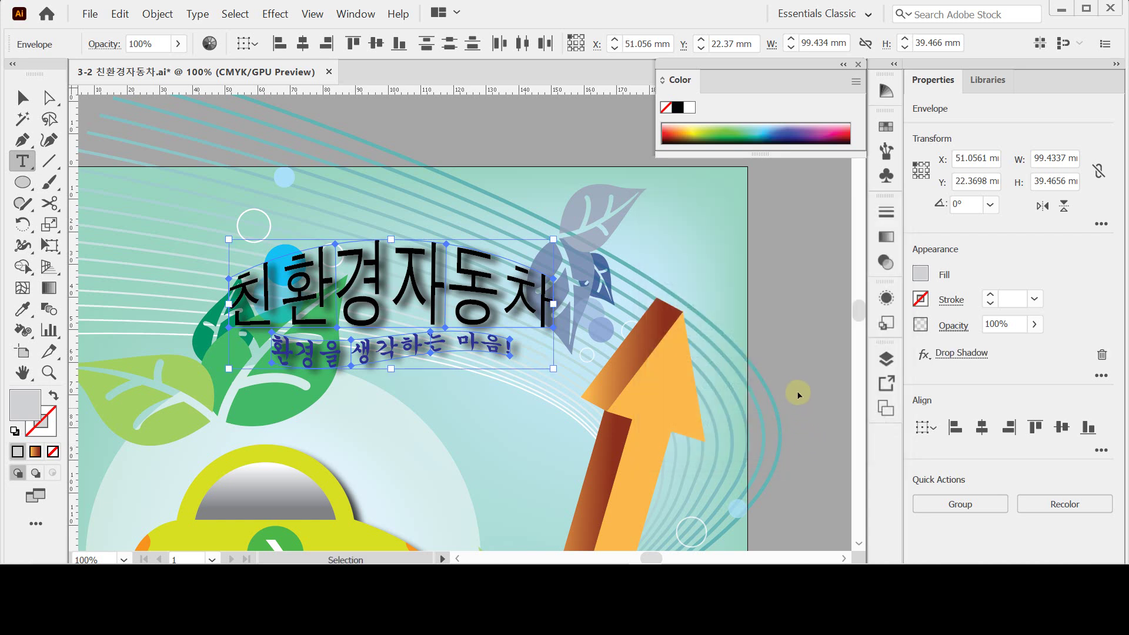
{"action": "key", "text": "ctrl+s"}
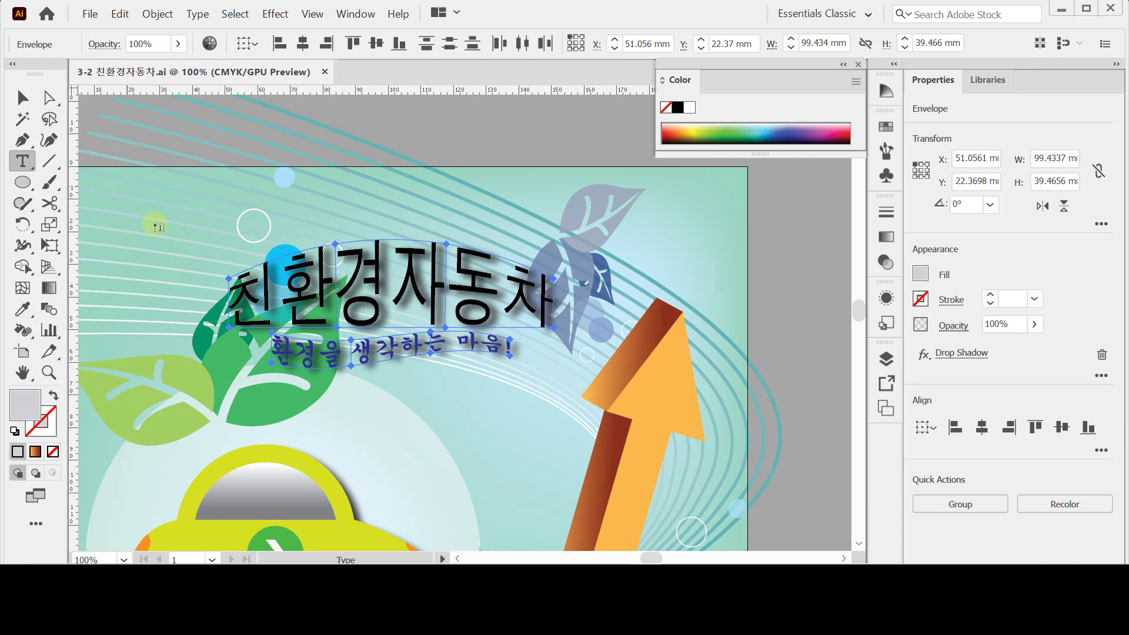
Draw a 210 mm by 297 mm rectangle from the artboard's upper-left corner over the whole poster and fill it green.
{"action": "left_click", "coordinate": [21, 373]}
{"action": "double_click", "coordinate": [22, 373]}
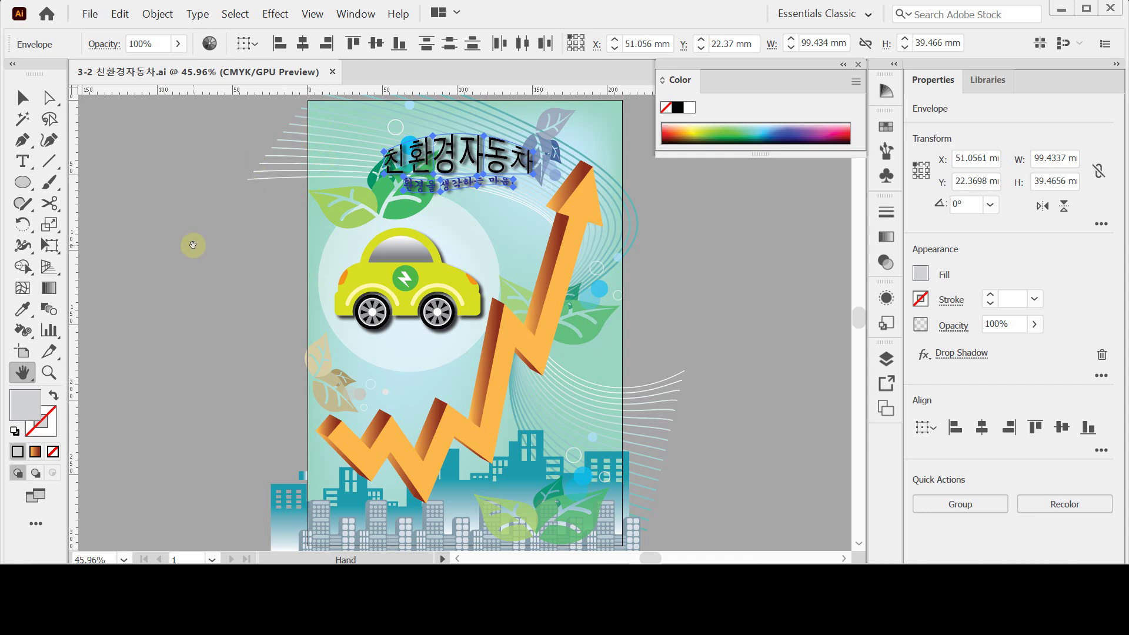
{"action": "left_click", "coordinate": [22, 182]}
{"action": "left_click", "coordinate": [80, 184]}
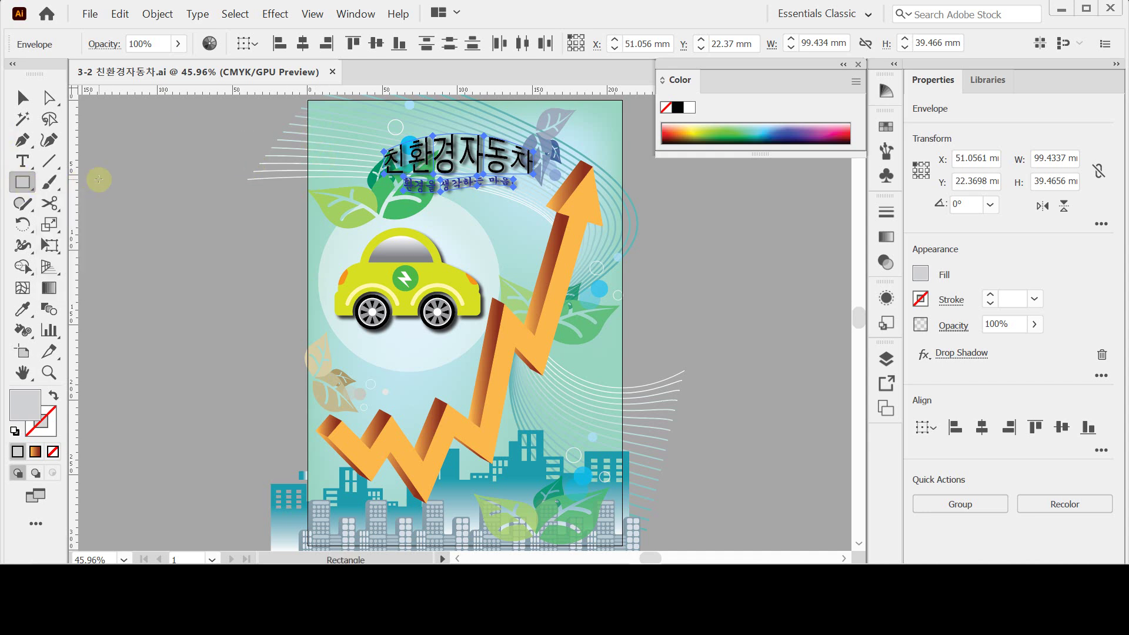
{"action": "left_click", "coordinate": [204, 205]}
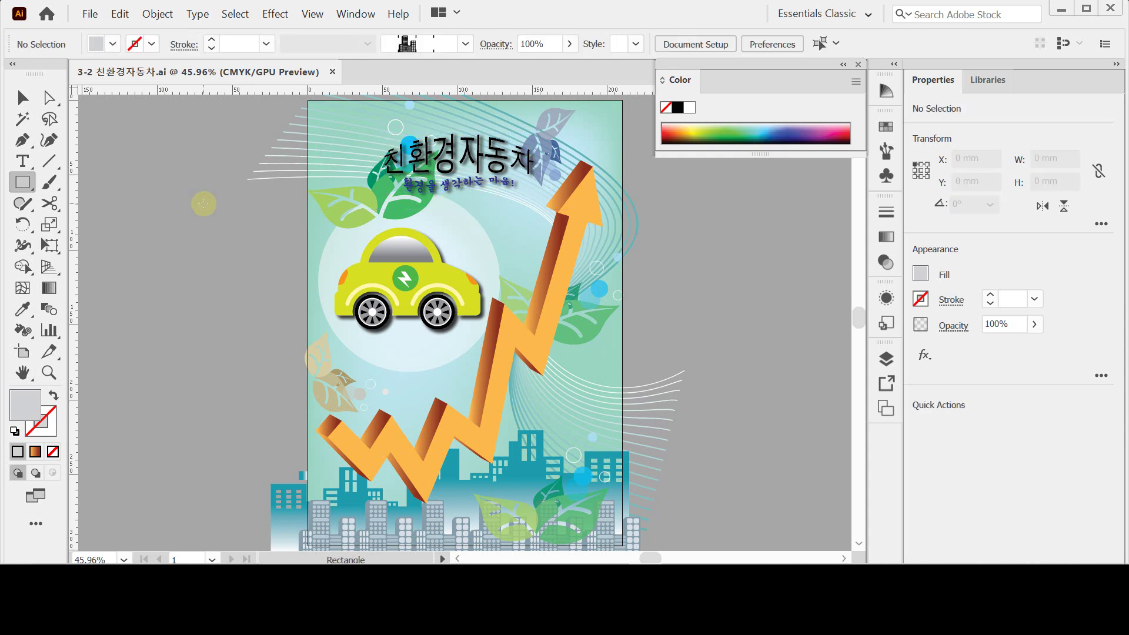
{"action": "left_click", "coordinate": [309, 102]}
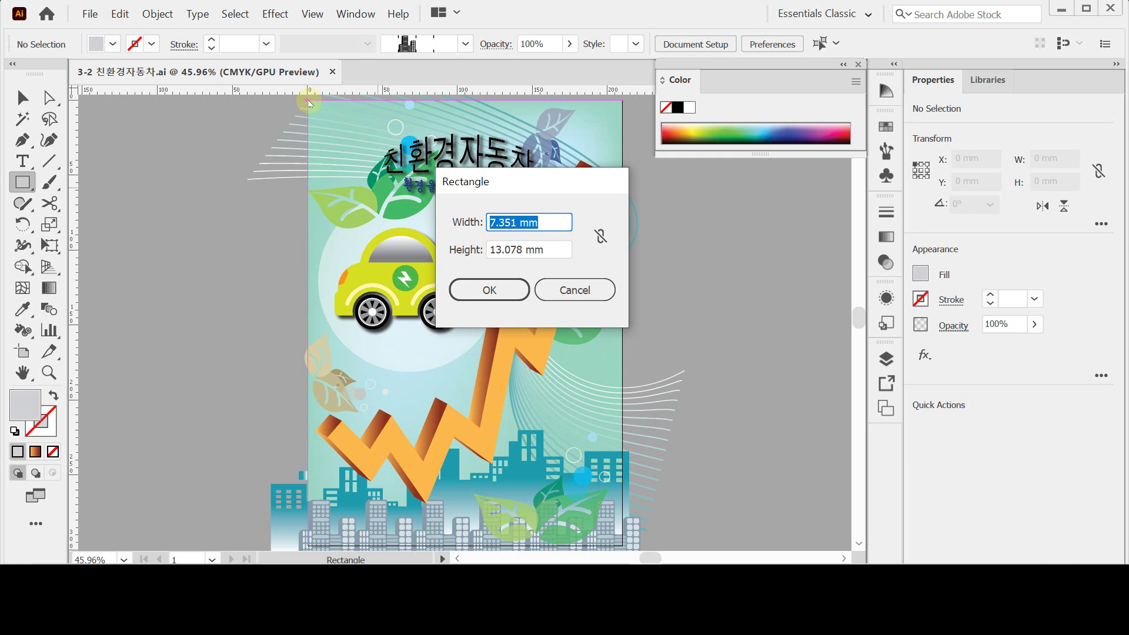
{"action": "type", "text": "210"}
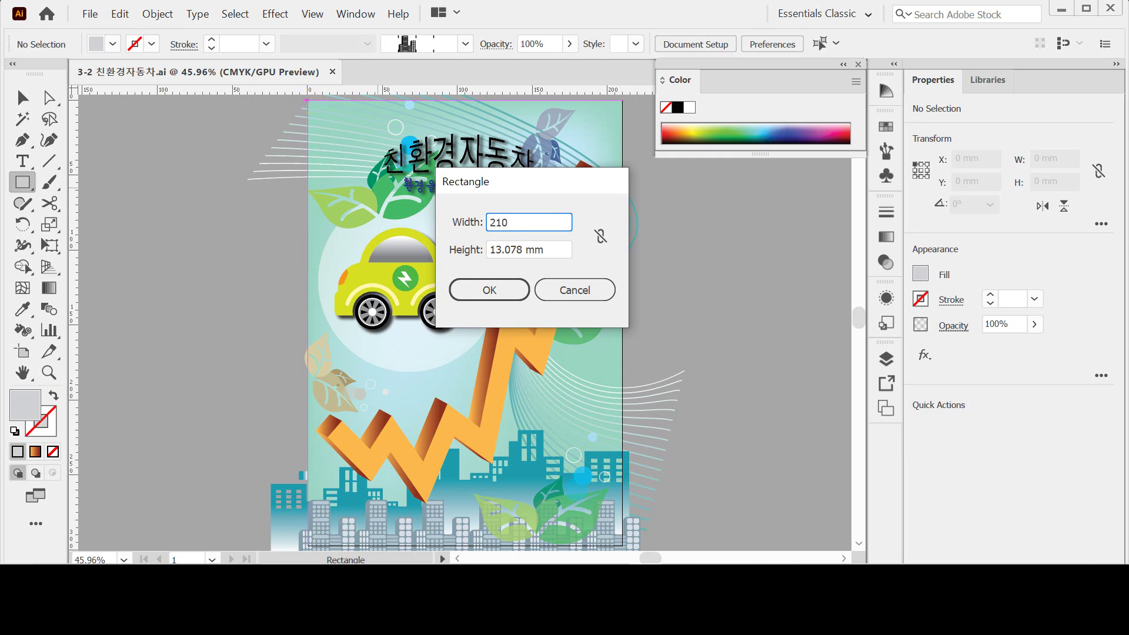
{"action": "key", "text": "Tab"}
{"action": "type", "text": "297"}
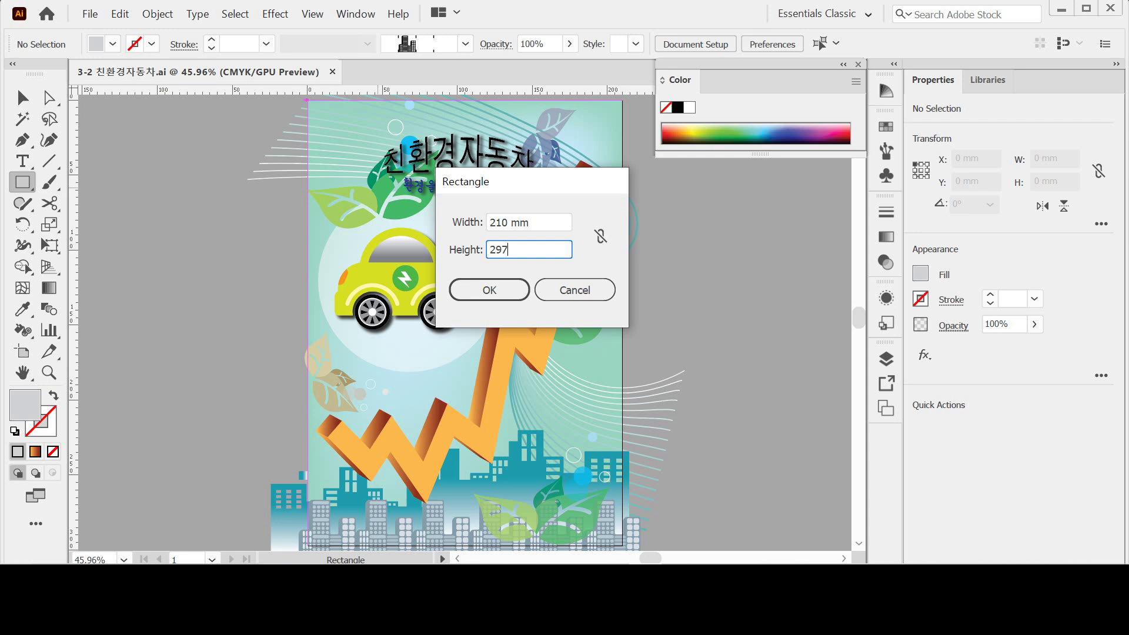
{"action": "key", "text": "Tab"}
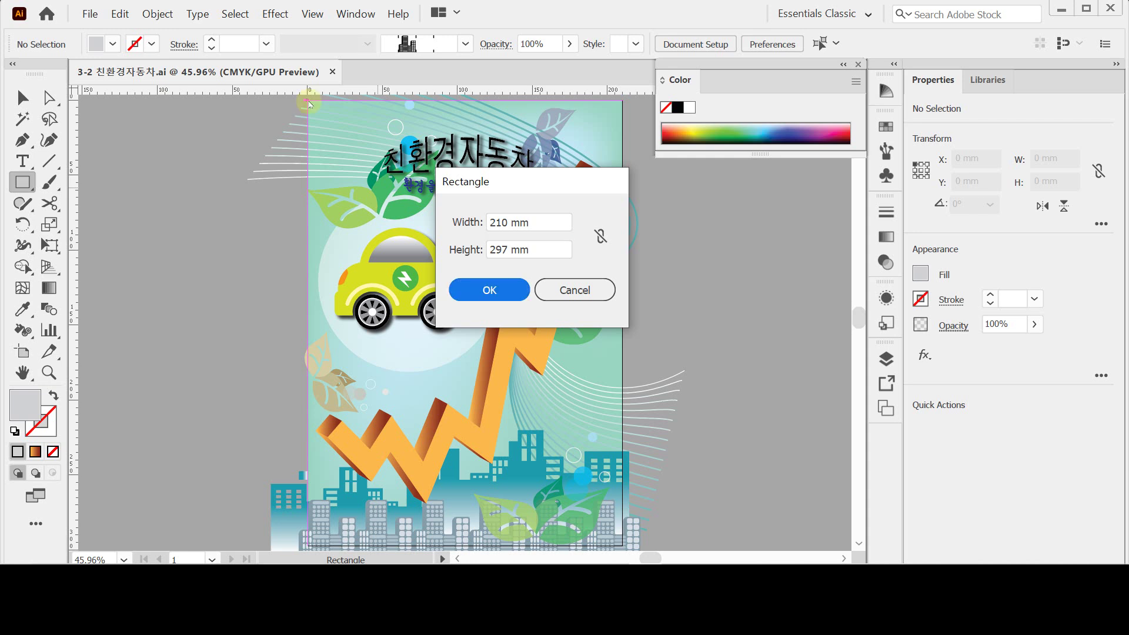
{"action": "key", "text": "Return"}
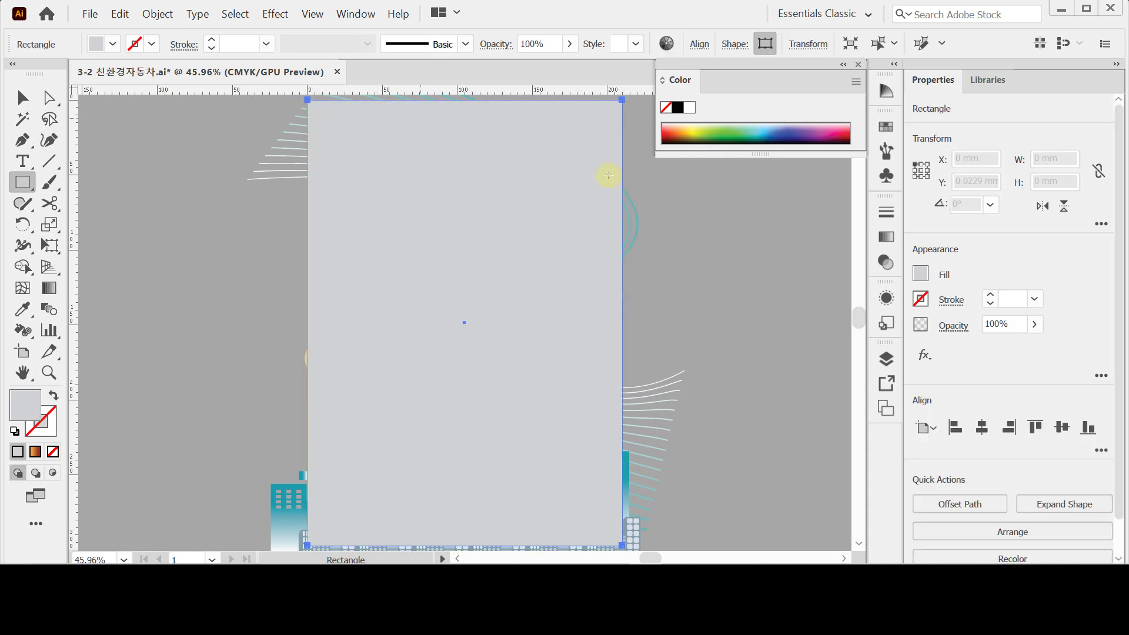
{"action": "left_click_drag", "start_coordinate": [735, 125], "coordinate": [749, 128]}
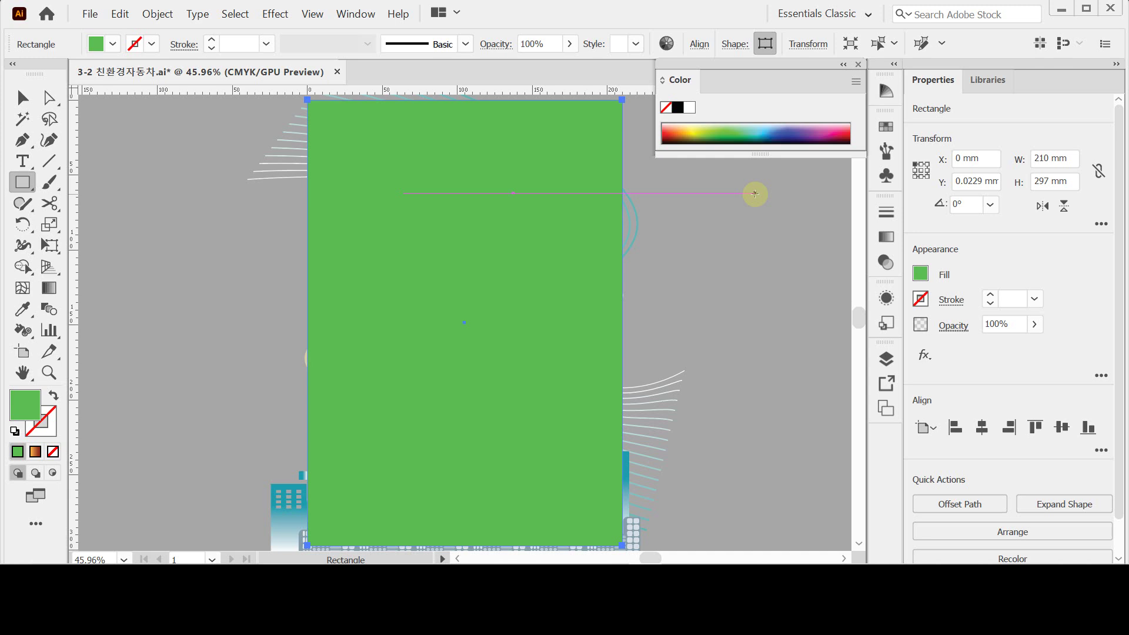
Unlock all objects and clip the entire poster artwork to the green rectangle with a clipping mask, checking it in outline view.
{"action": "key", "text": "ctrl"}
{"action": "key", "text": "ctrl+alt+2"}
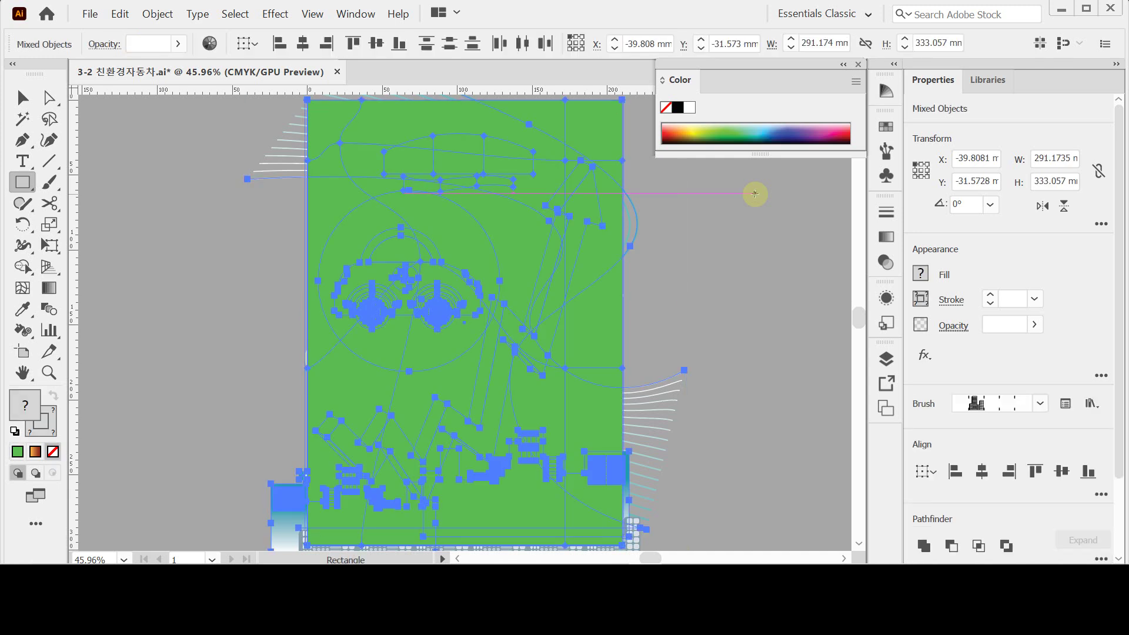
{"action": "right_click", "coordinate": [419, 203]}
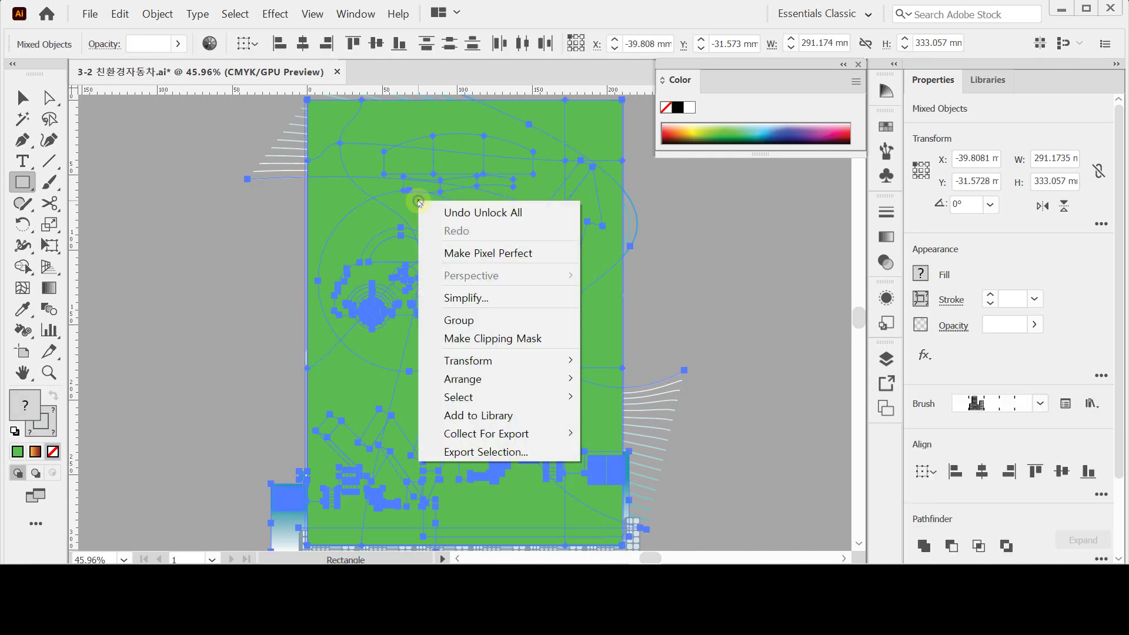
{"action": "left_click", "coordinate": [497, 341]}
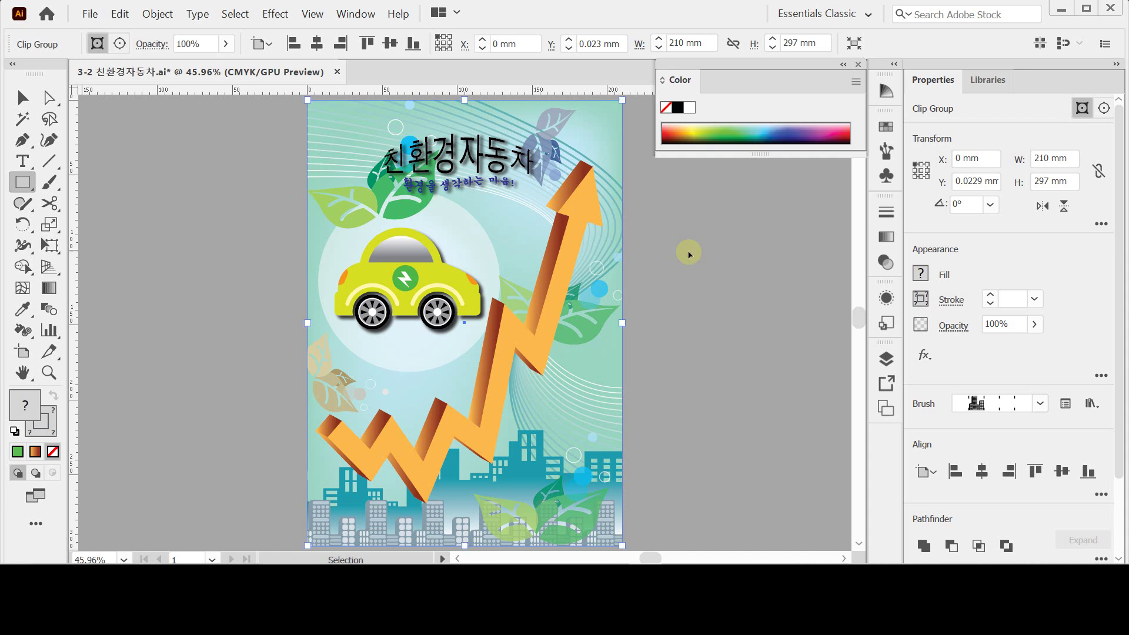
{"action": "key", "text": "ctrl+y"}
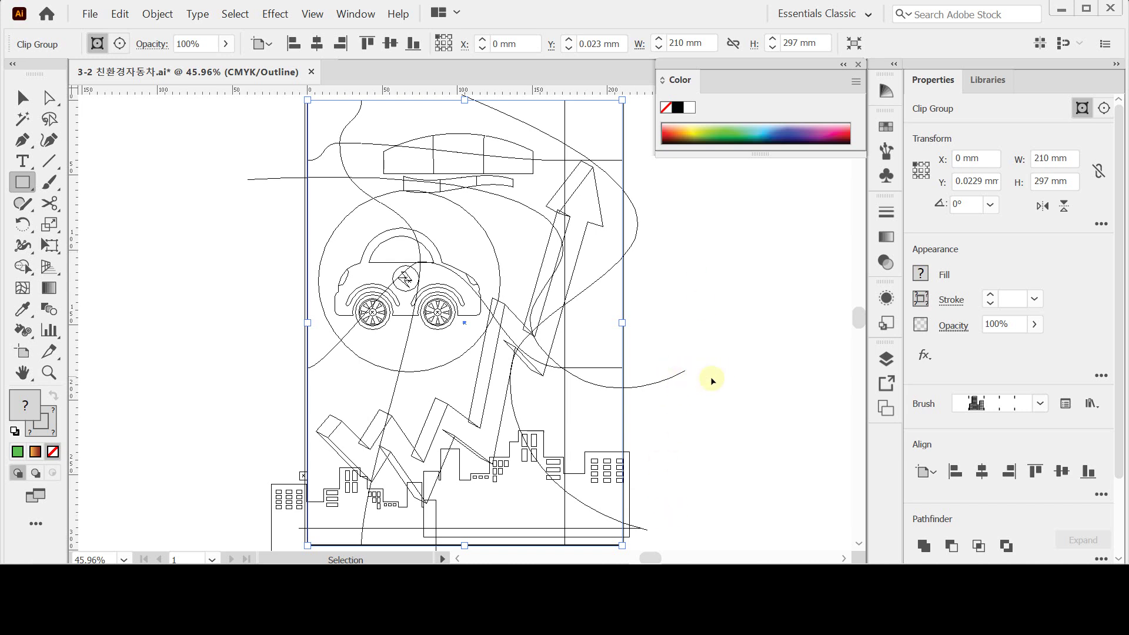
{"action": "key", "text": "ctrl+y"}
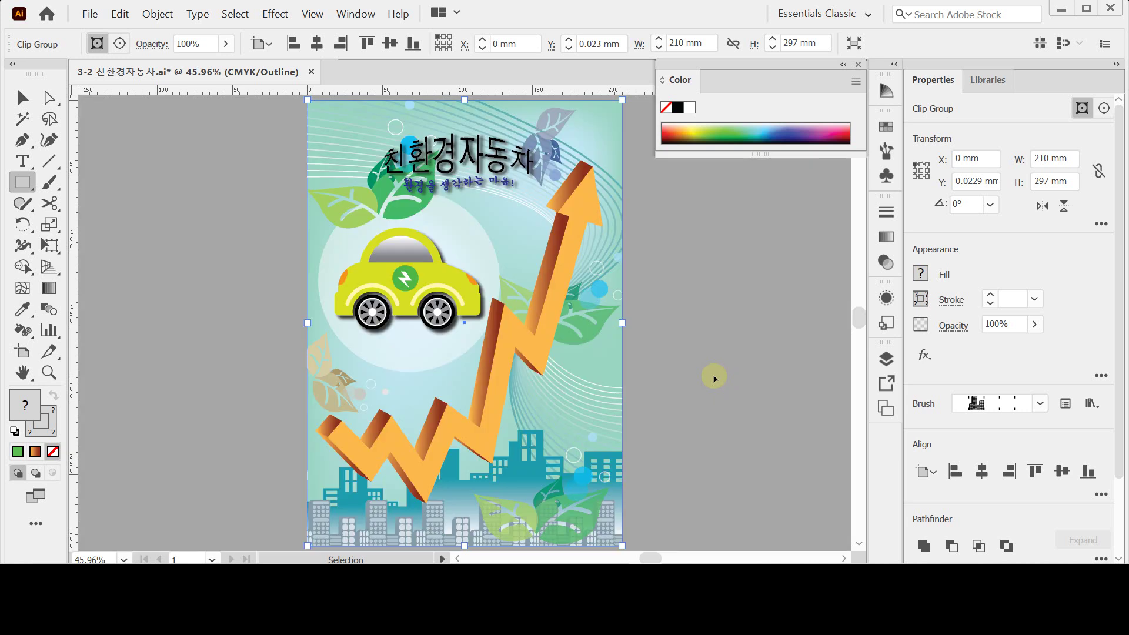
{"action": "left_click", "coordinate": [714, 377], "text": "ctrl"}
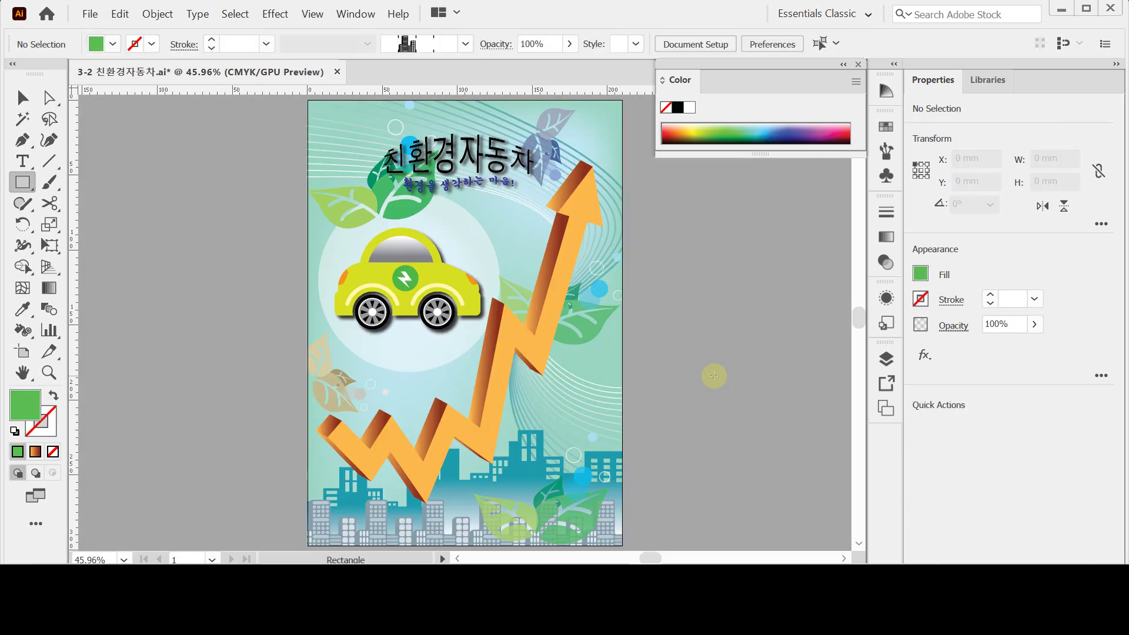